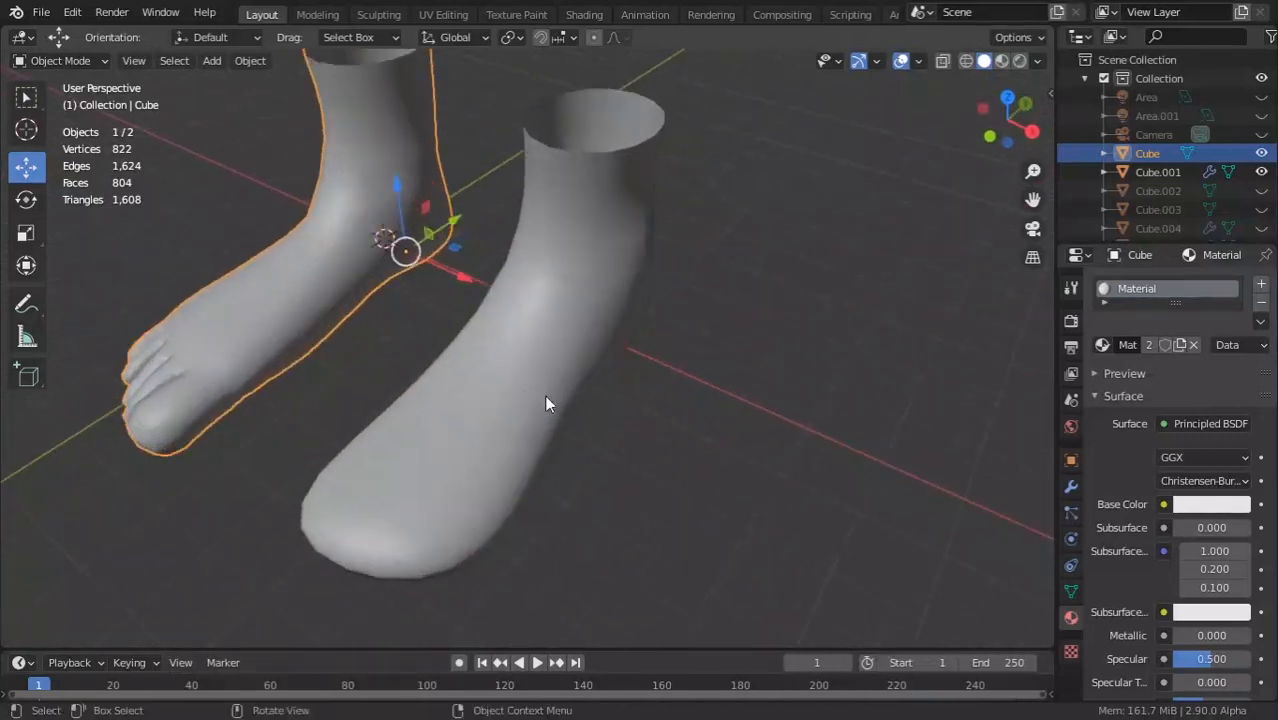
Examine the mesh topology of the finished foot with toes and the simplified foot beside it.
key("Tab")
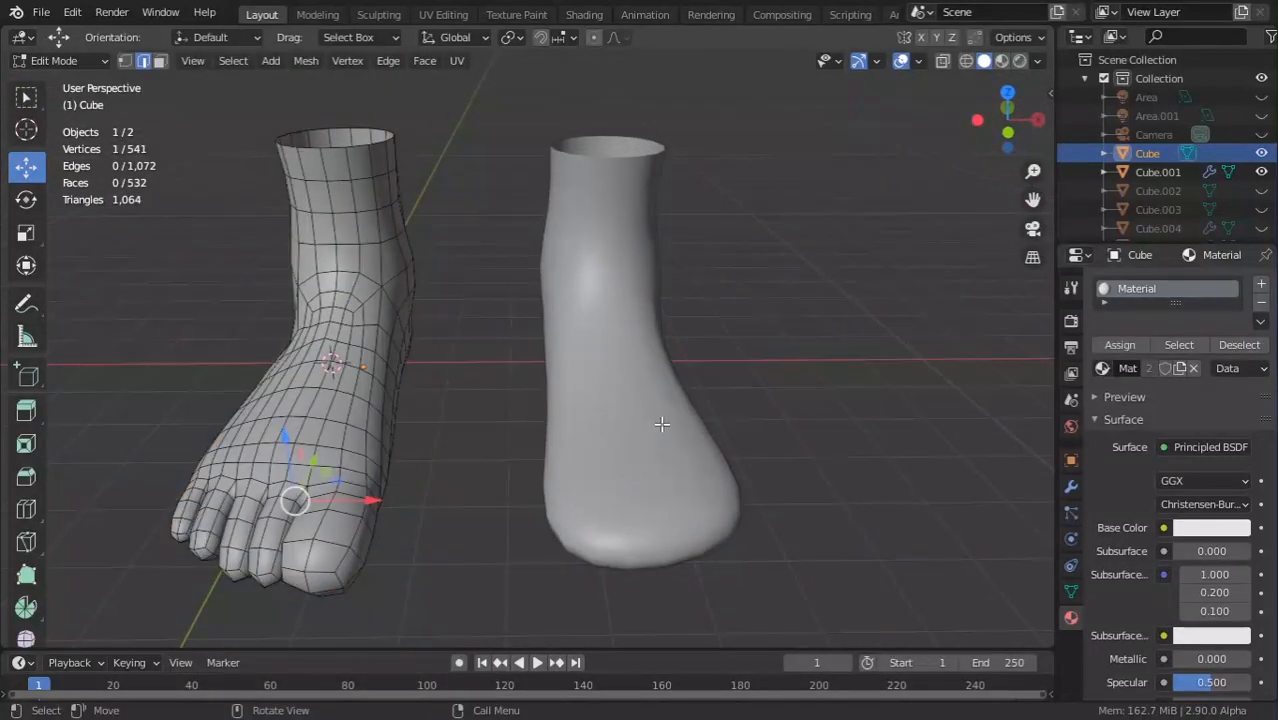
key("Tab")
left_click(649, 425)
key("Tab")
scroll(661, 430, "down", 3)
key("Tab")
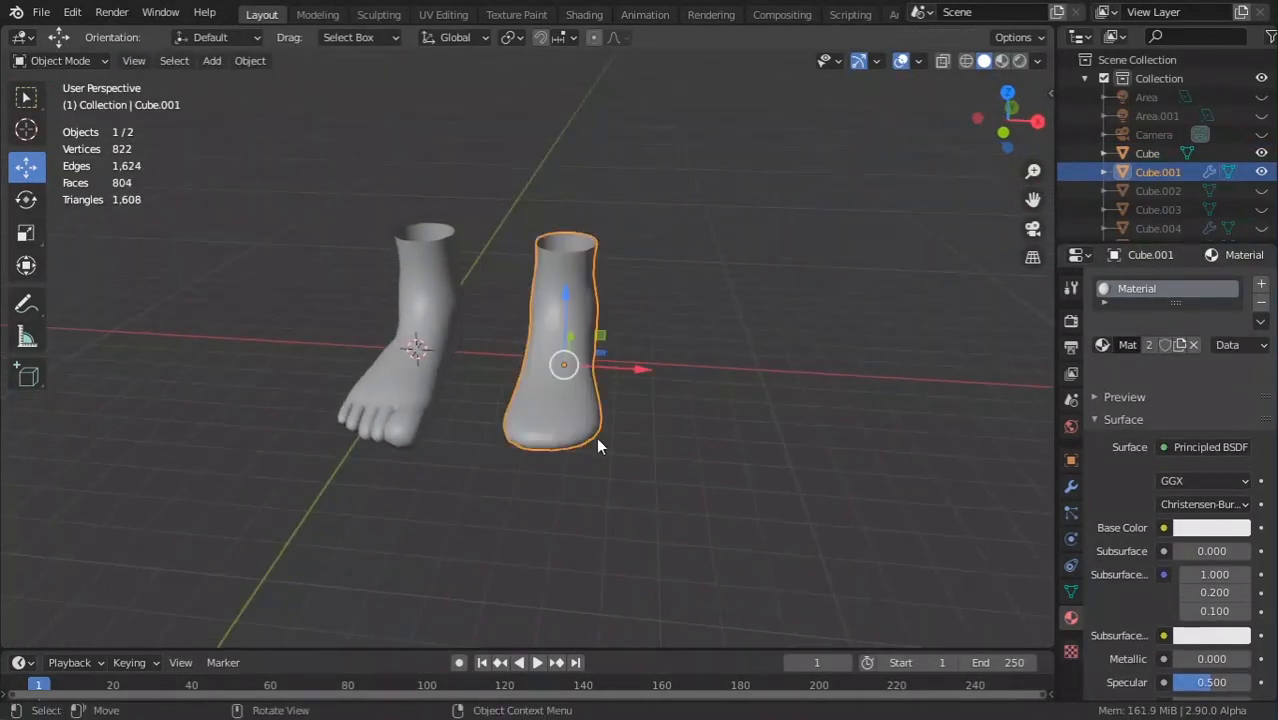
left_click(428, 389)
middle_click_drag(568, 390, 479, 414)
key("Tab")
key("Tab")
scroll(509, 438, "up", 4)
left_click(509, 438)
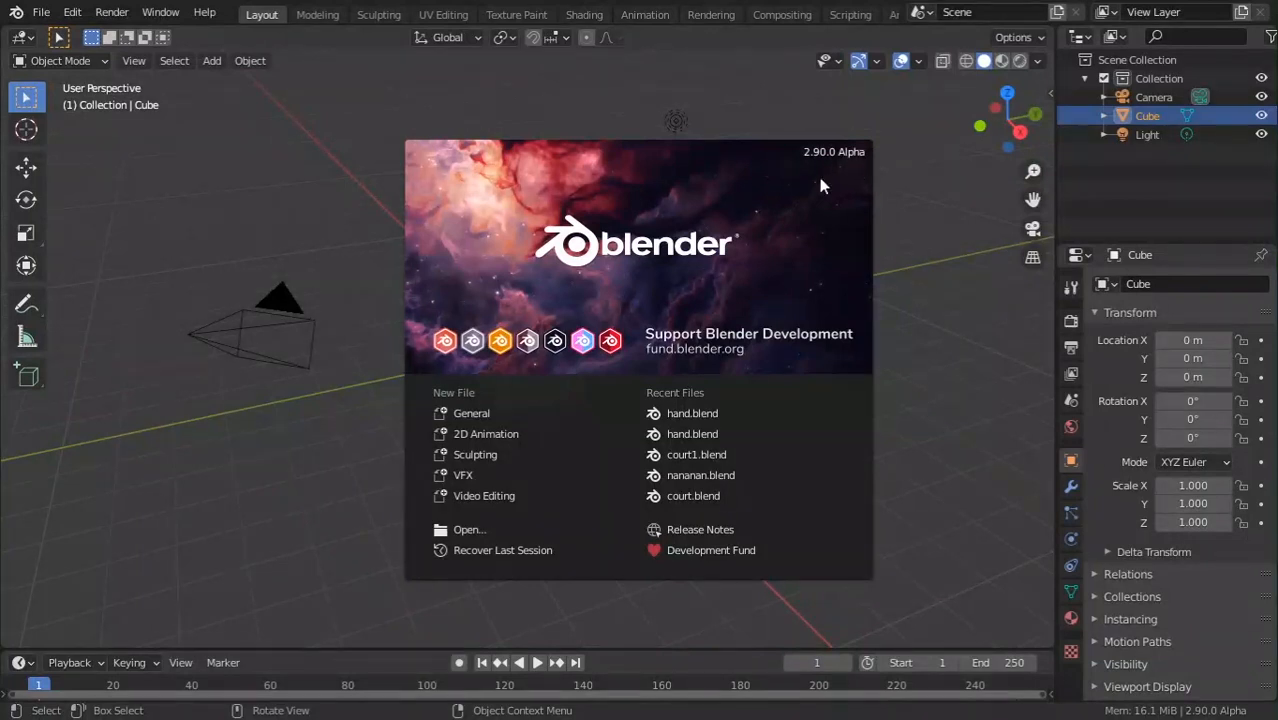
Dismiss the splash screen of the new scene and inspect the default cube's mesh.
left_click(262, 151)
middle_click_drag(262, 151, 537, 178)
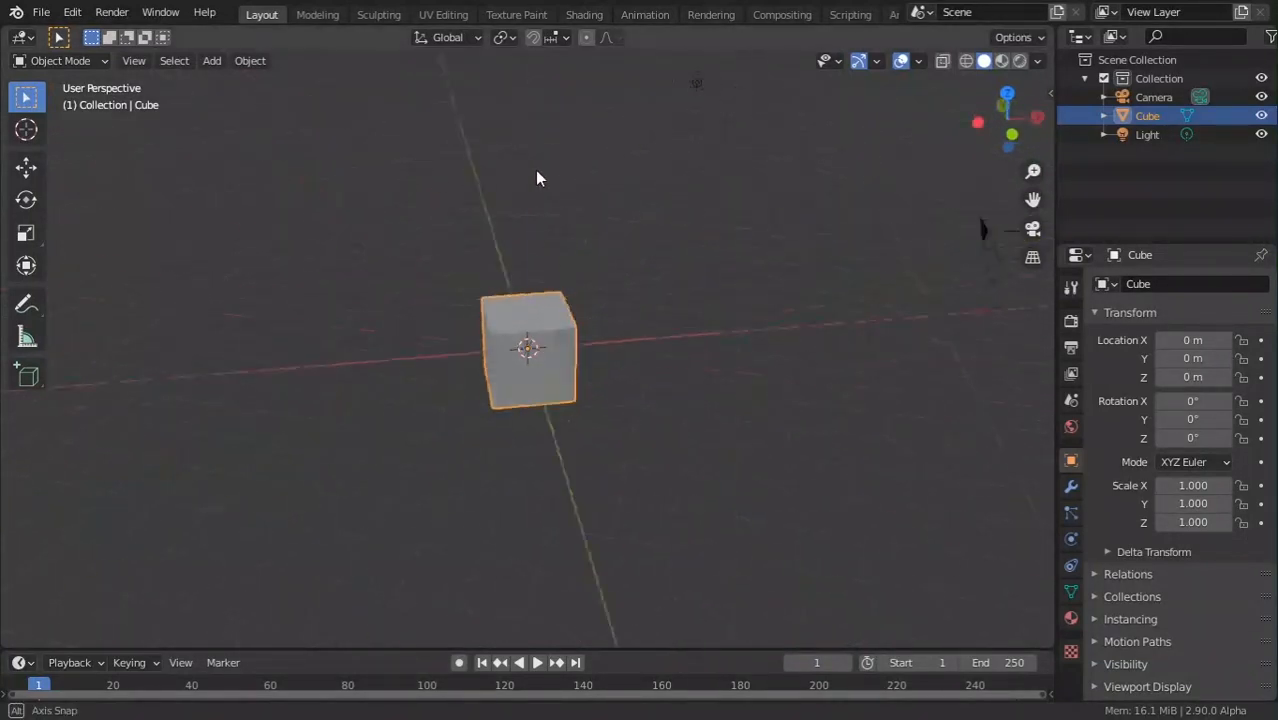
scroll(661, 335, "up", 3)
key("Tab")
scroll(659, 328, "down", 3)
middle_click_drag(606, 379, 650, 425)
middle_click_drag(650, 425, 632, 400)
key("Tab")
Delete the default camera and light, and enter Edit Mode on the cube.
left_click(585, 232)
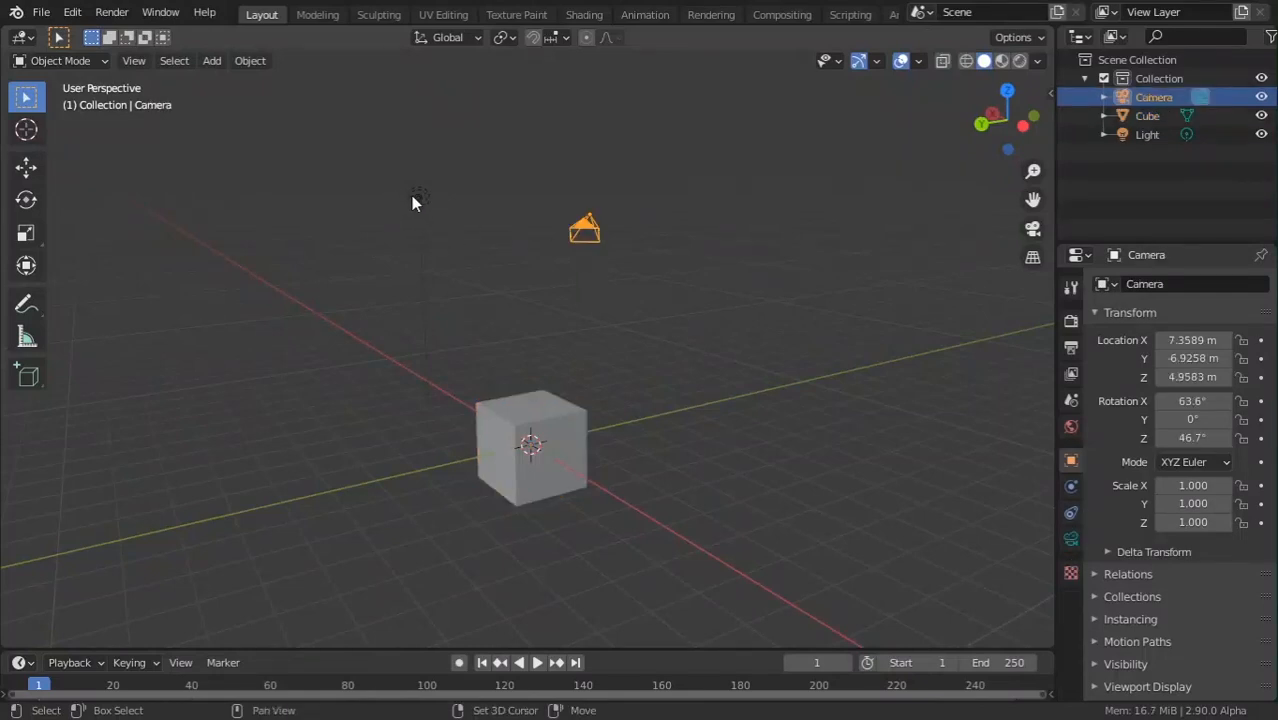
left_click(430, 237)
scroll(581, 293, "down", 2)
left_click(524, 421)
scroll(524, 421, "up", 2)
key("Tab")
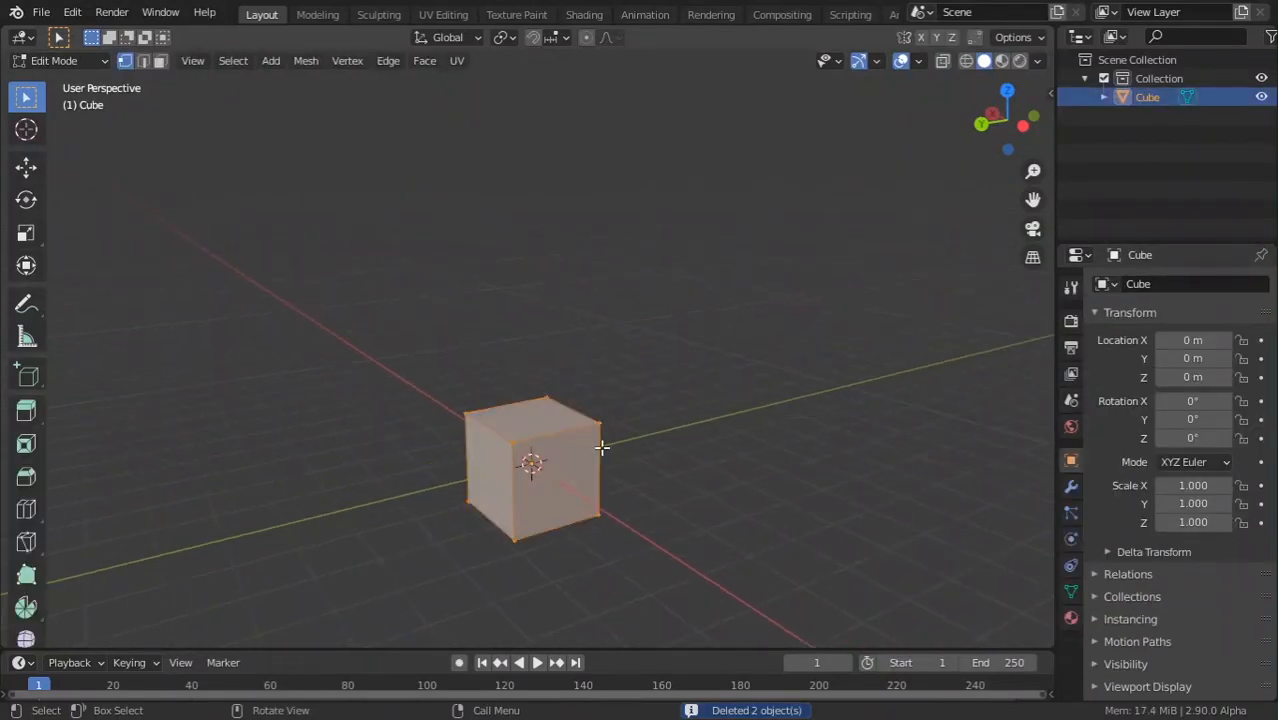
middle_click_drag(582, 388, 568, 443)
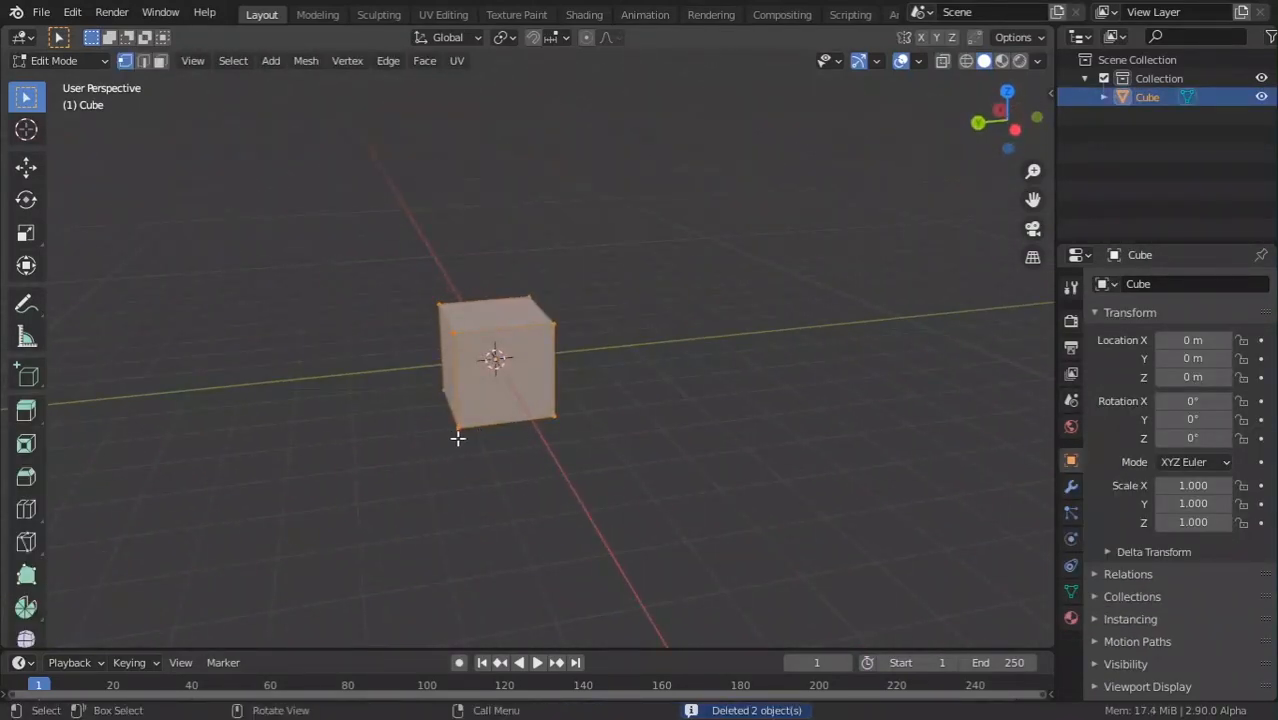
Enable the Screencast Keys display and hide the sidebar again.
key("n")
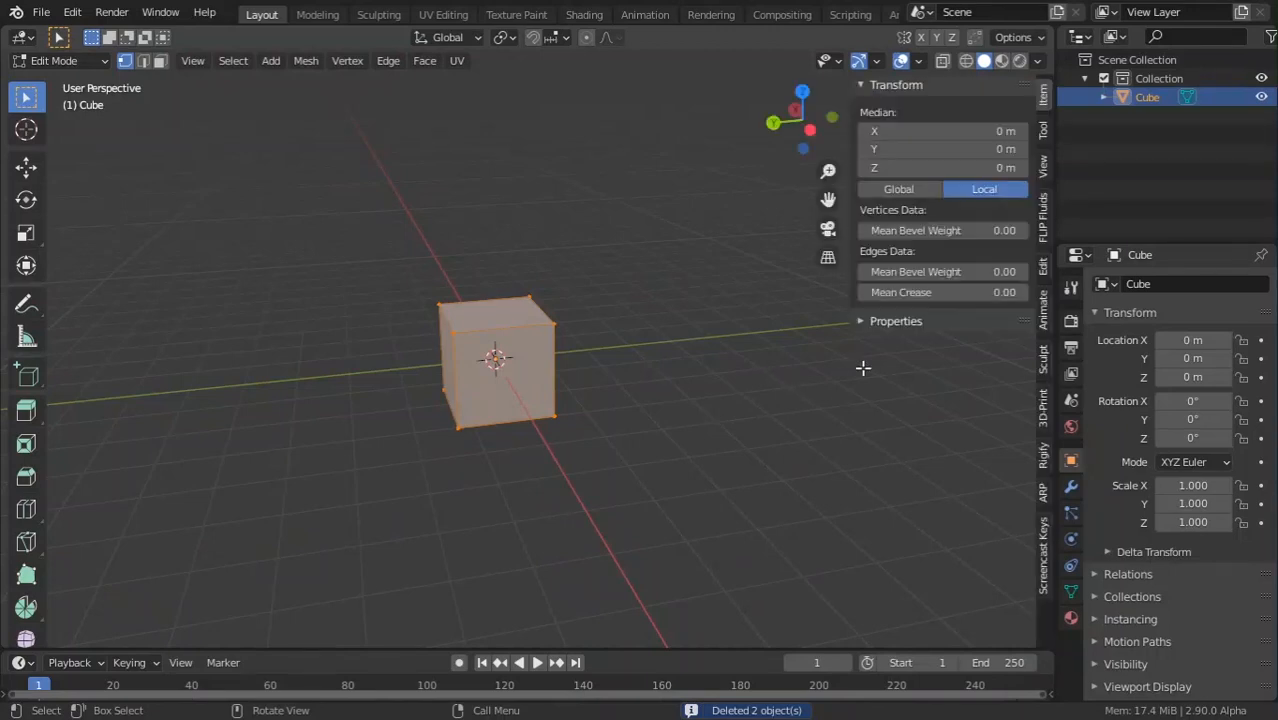
left_click(1044, 557)
left_click(873, 87)
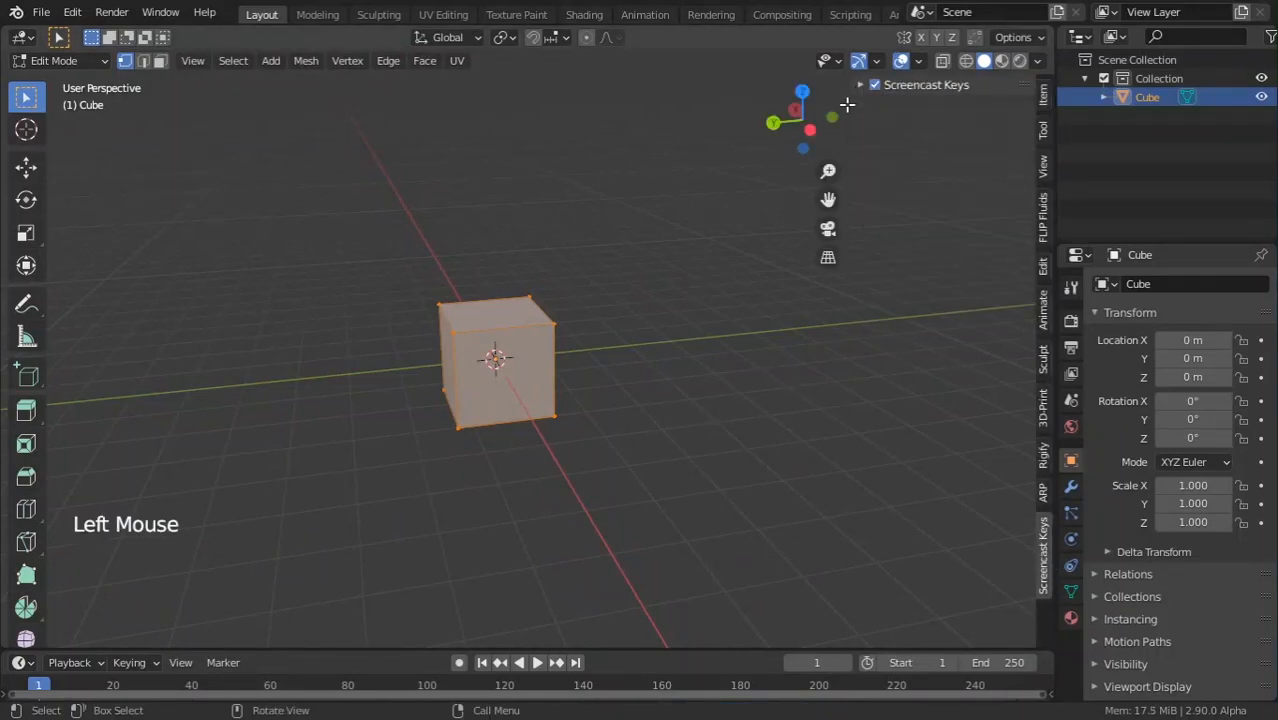
key("n")
Move the cube's whole mesh up 1 m along Z in Edit Mode, leaving its origin in place.
scroll(541, 384, "down", 2)
middle_click_drag(542, 384, 668, 420)
scroll(660, 422, "up", 4)
middle_click_drag(630, 423, 470, 423)
middle_click_drag(560, 423, 581, 346)
scroll(673, 403, "down", 4)
scroll(471, 394, "up", 1)
scroll(496, 354, "up", 1)
type("gz1")
key("Return")
scroll(491, 419, "up", 1)
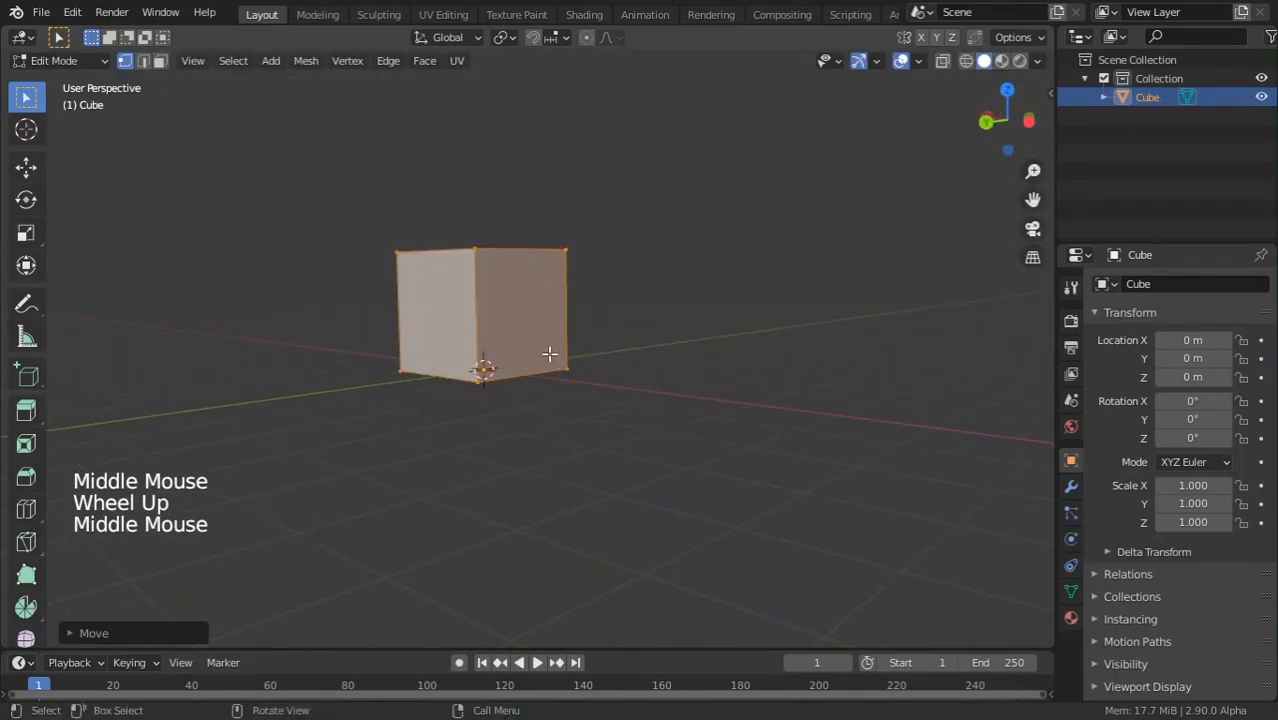
middle_click_drag(448, 410, 526, 387)
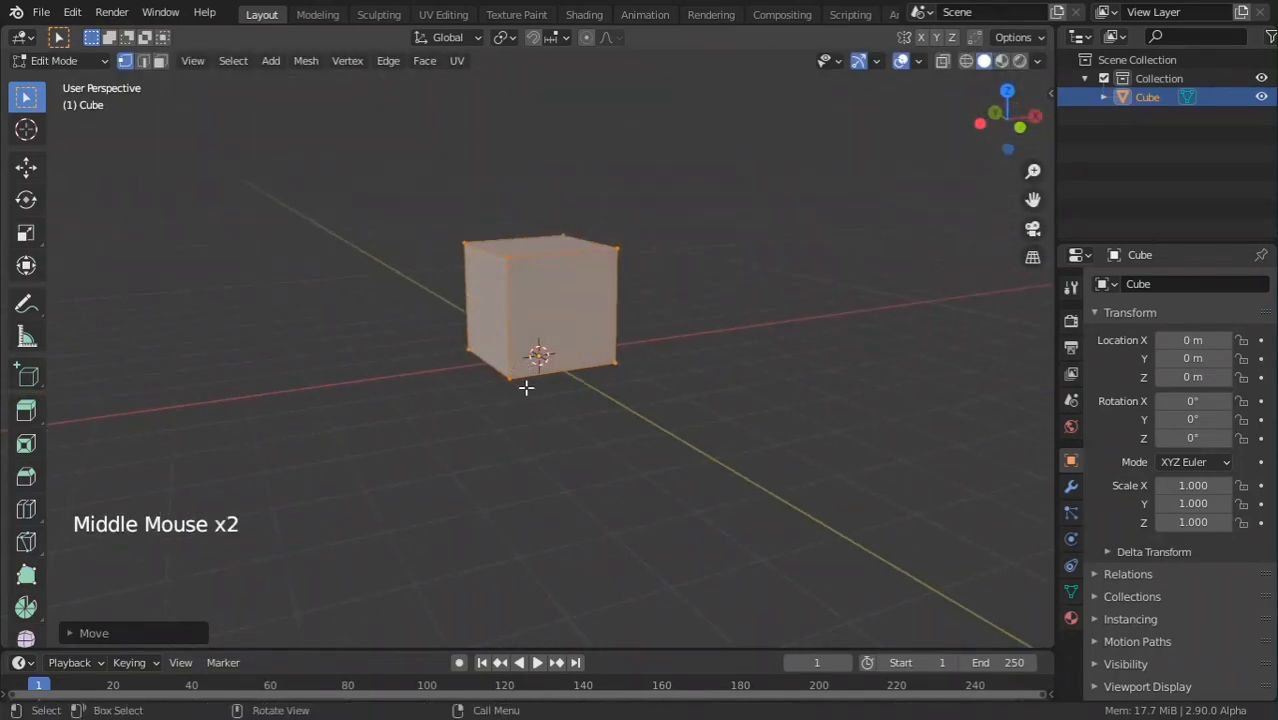
middle_click_drag(902, 397, 670, 345)
scroll(759, 442, "up", 2)
key("Tab")
middle_click_drag(670, 345, 322, 106)
scroll(713, 354, "down", 1)
key("Tab")
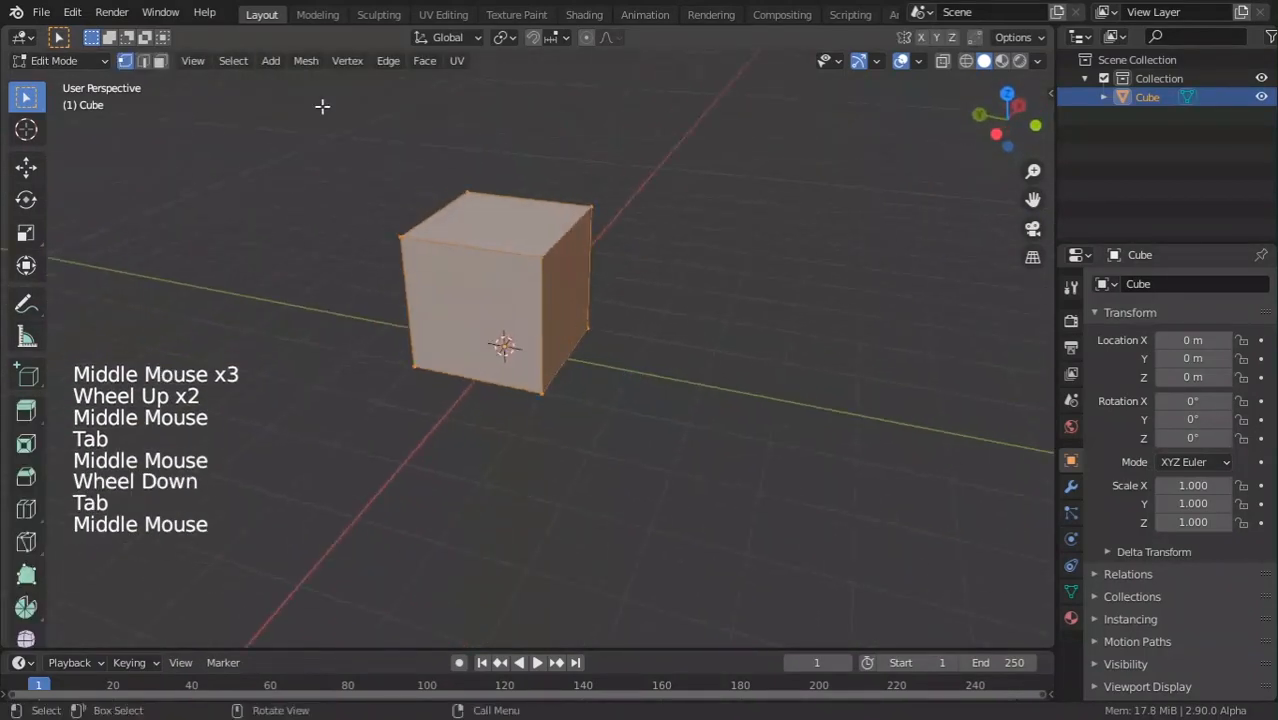
Extrude the cube's top and front faces along their normals by about 1.79 m to form an L-shaped block.
left_click(161, 62)
left_click(562, 280)
left_click(483, 209, "shift")
middle_click_drag(625, 268, 538, 327)
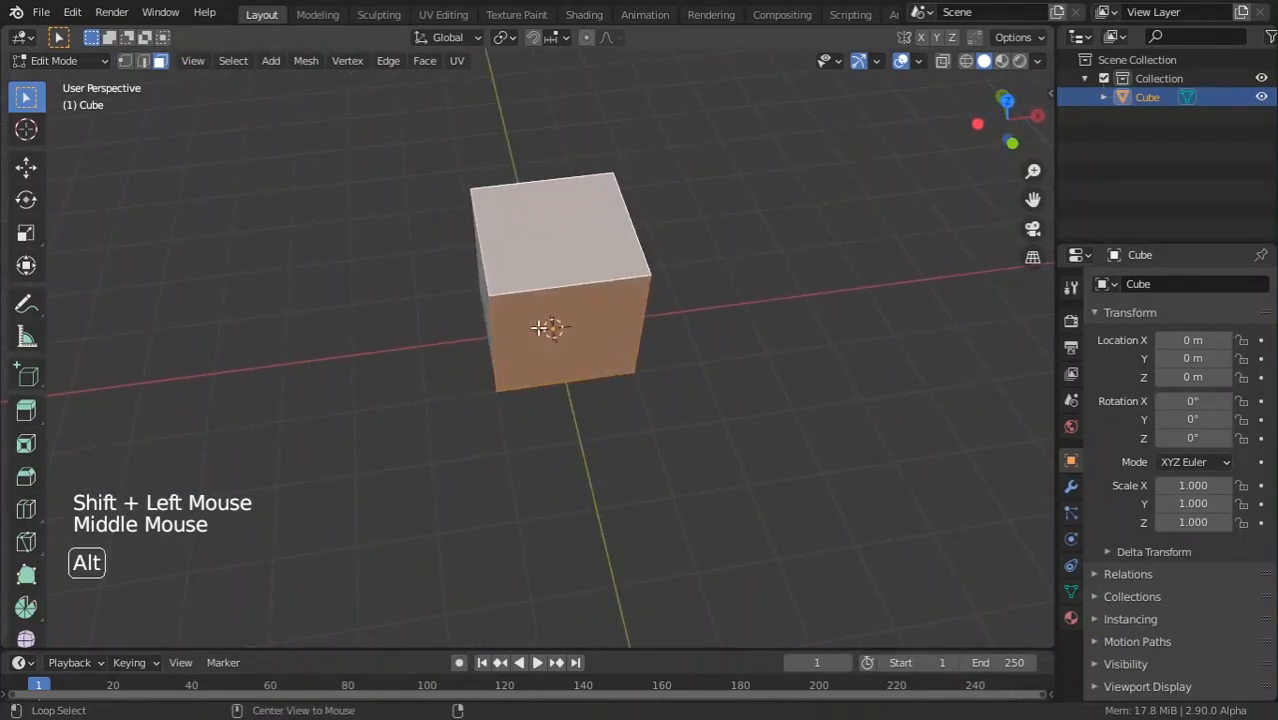
key("alt+e")
left_click(555, 366)
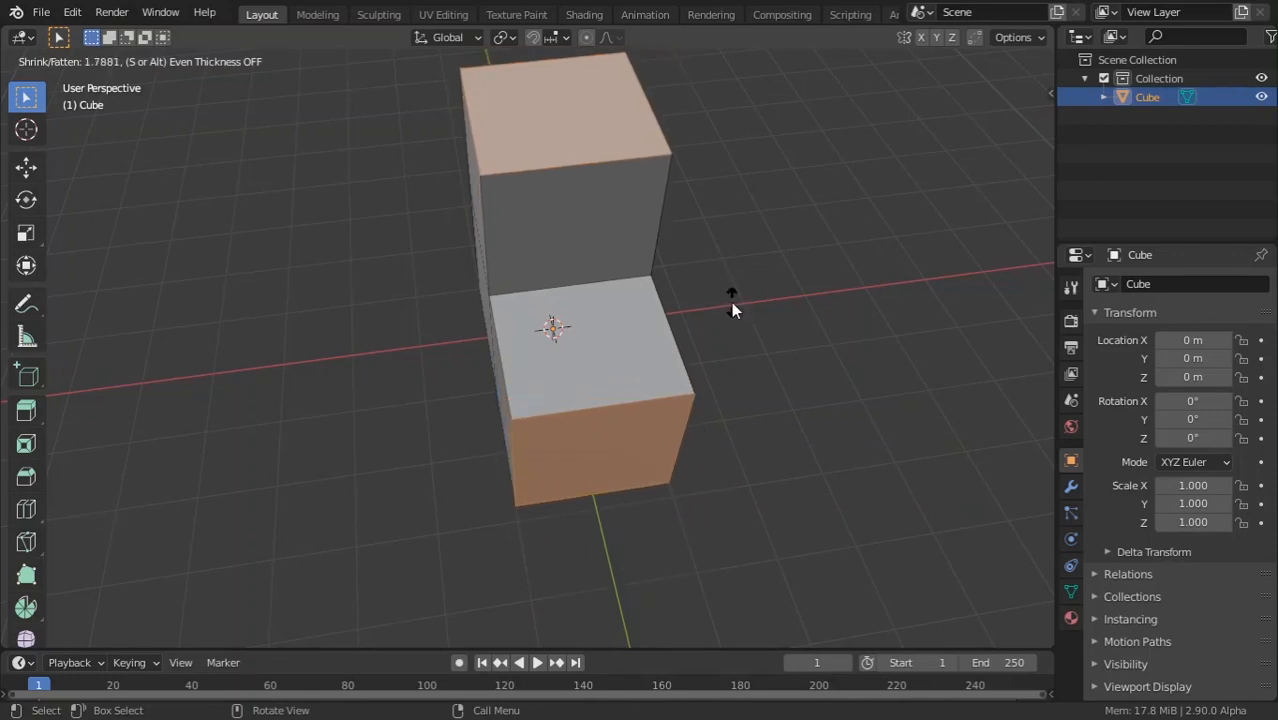
left_click(732, 304)
key("Tab")
key("Tab")
middle_click_drag(696, 312, 670, 352)
scroll(535, 349, "up", 1)
scroll(600, 365, "down", 2)
Select the block's lower front face and cycle through the vertex, edge and face selection modes.
left_click(528, 380)
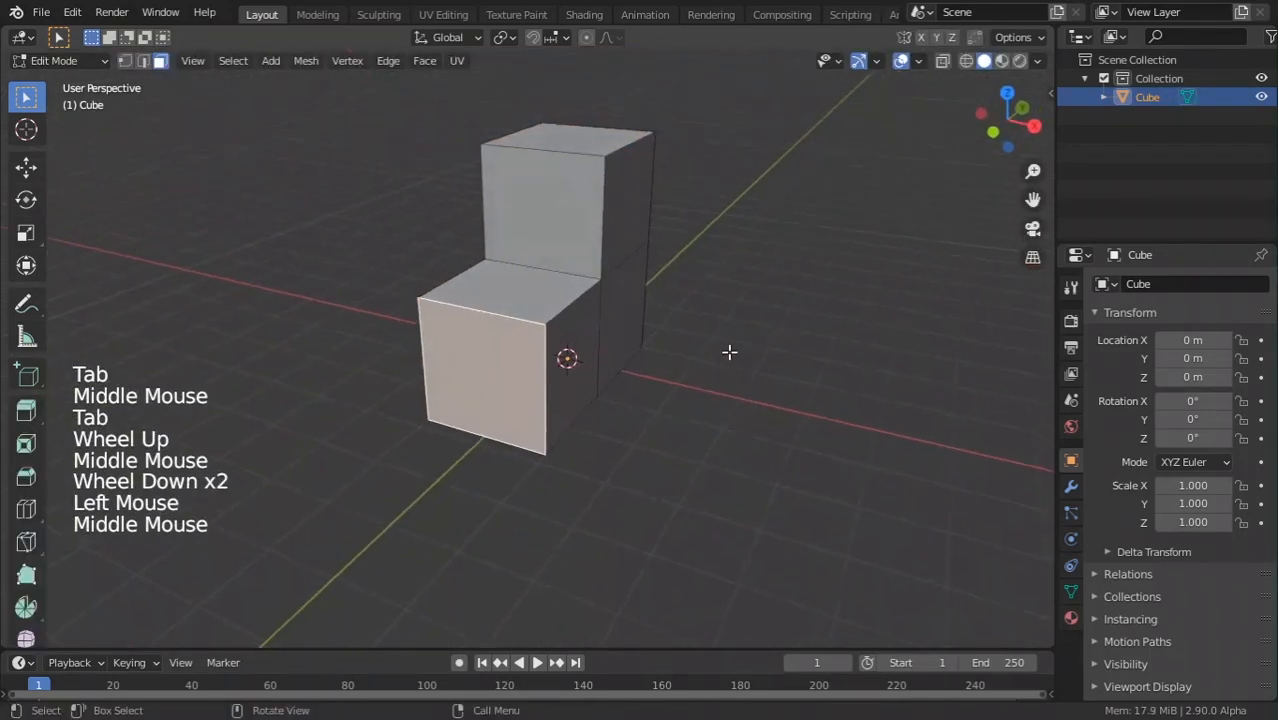
left_click(141, 63)
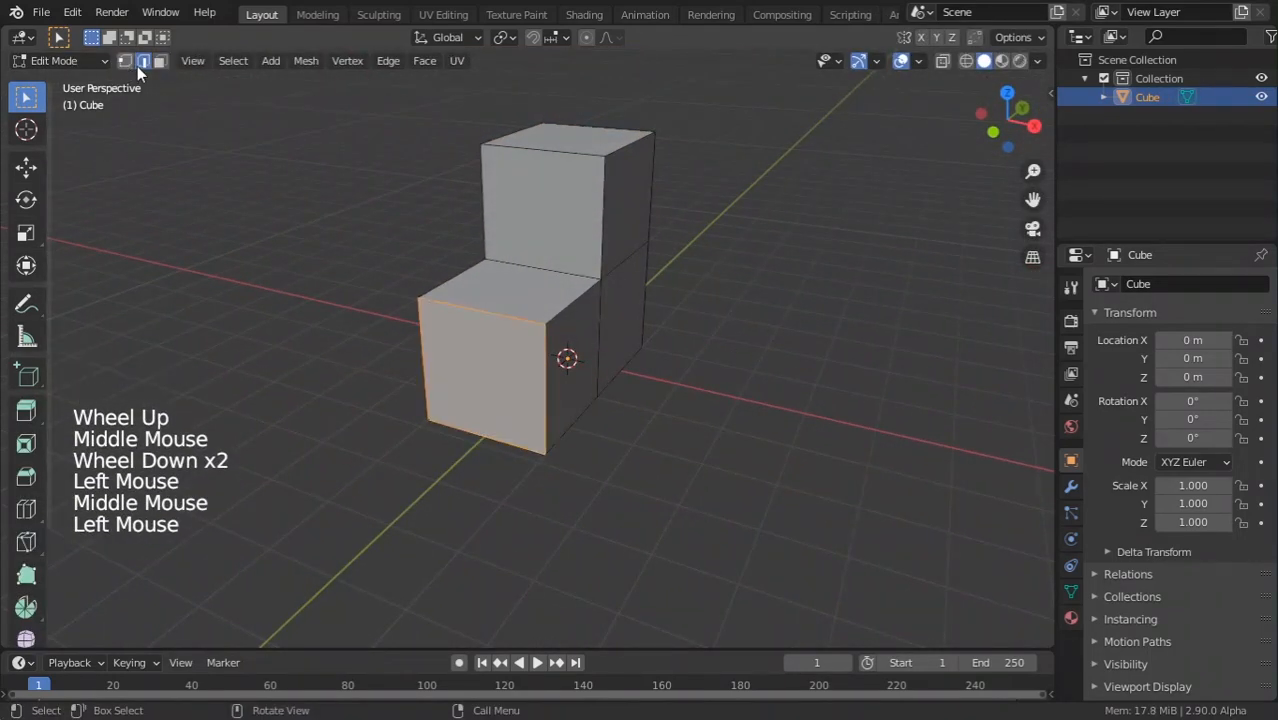
key("1")
key("2")
key("3")
key("1")
key("2")
key("3")
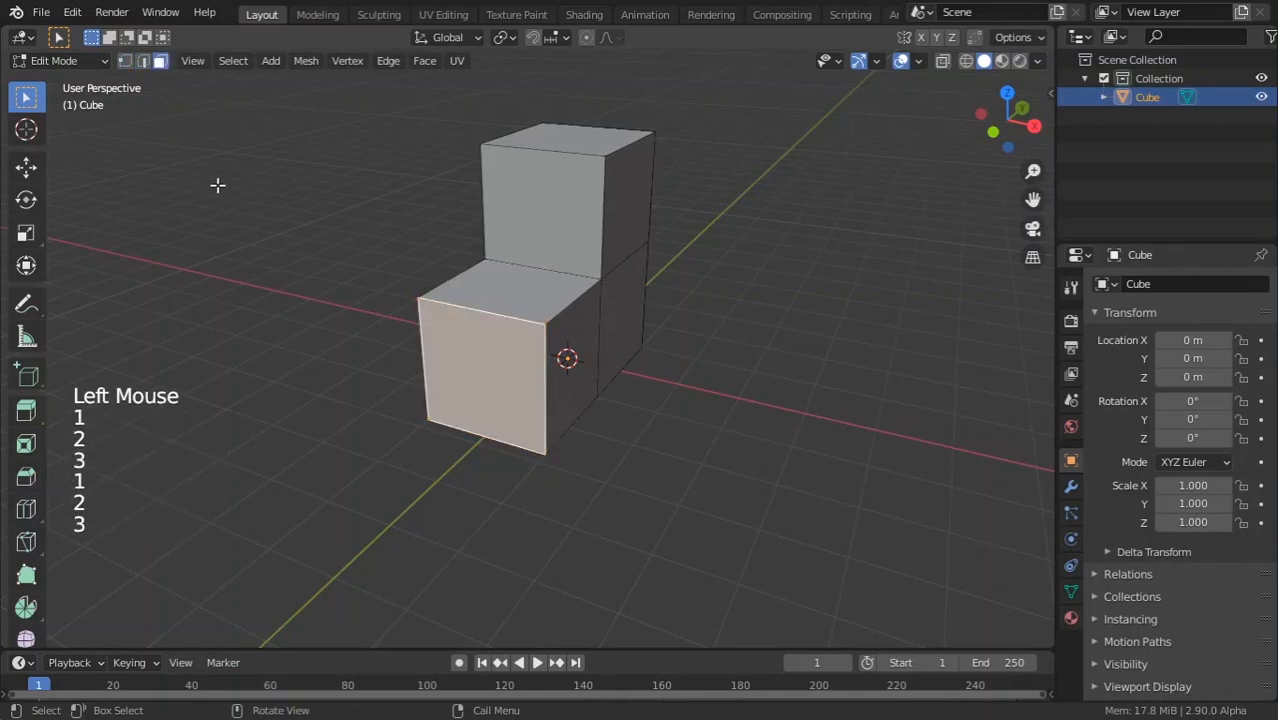
key("1")
key("2")
key("3")
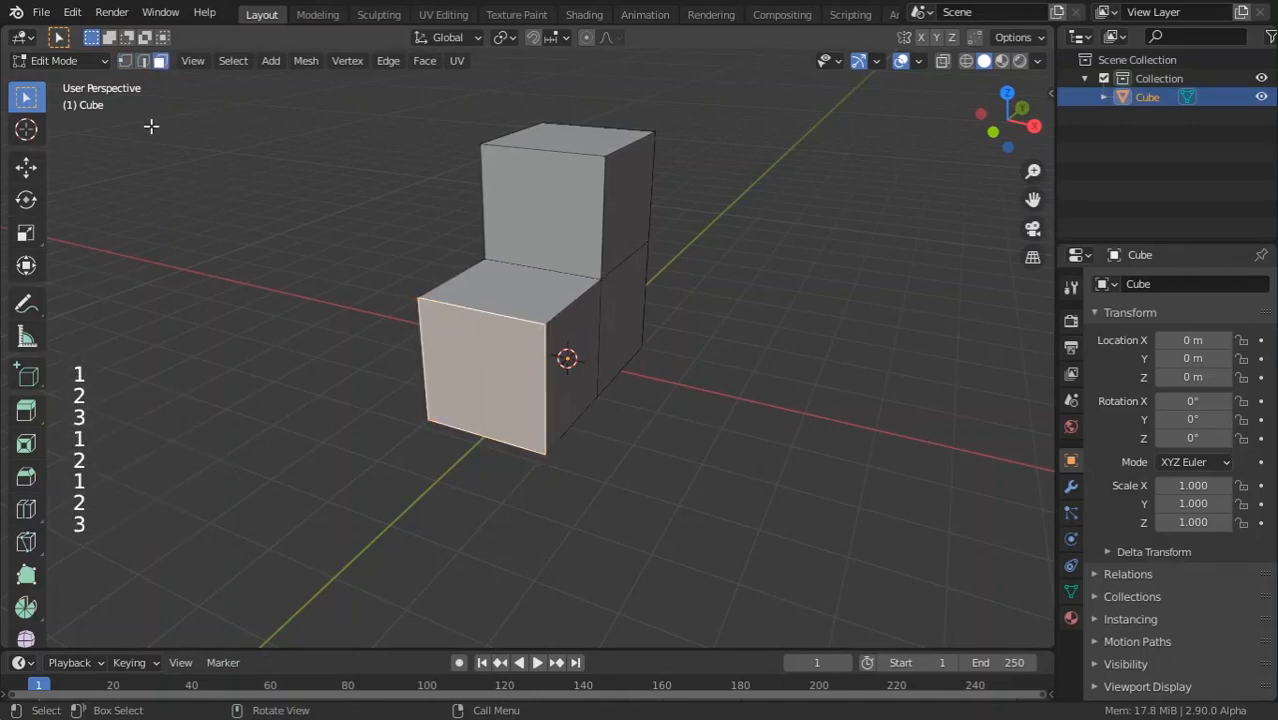
Lower the upper edge of the block's front face about 1.23 m along Z to slope the instep.
key("1")
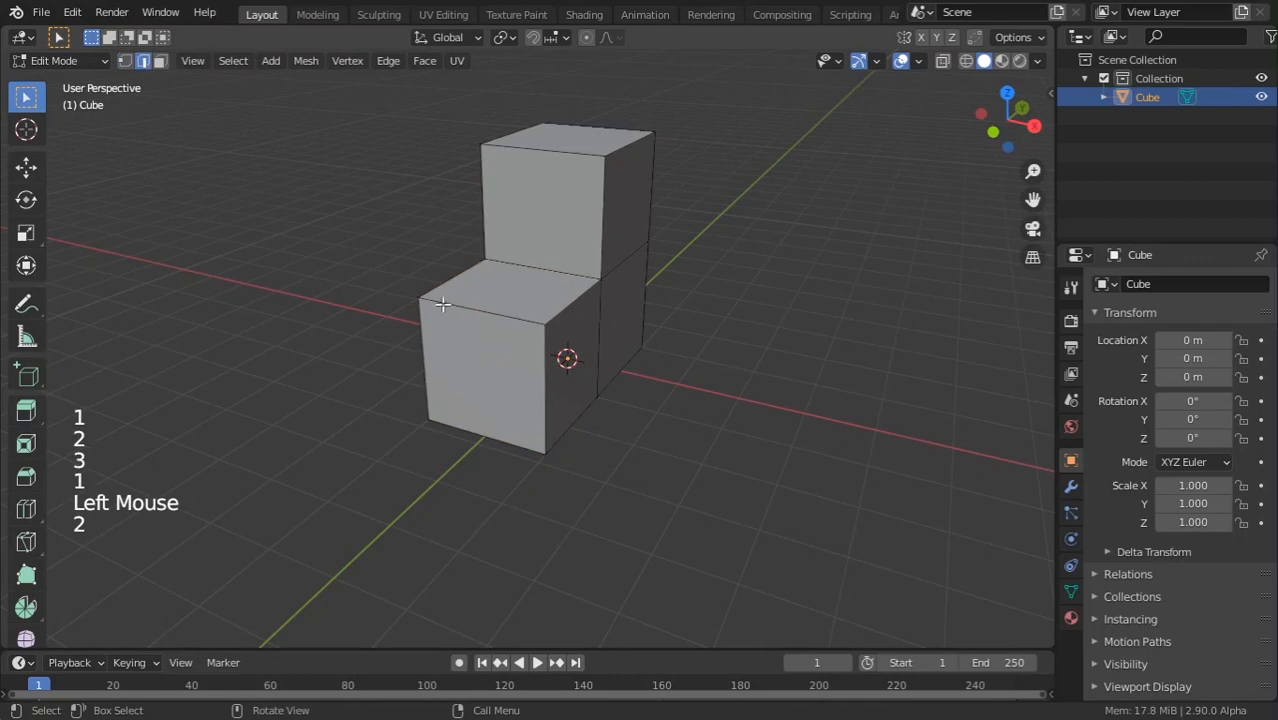
key("g")
key("z")
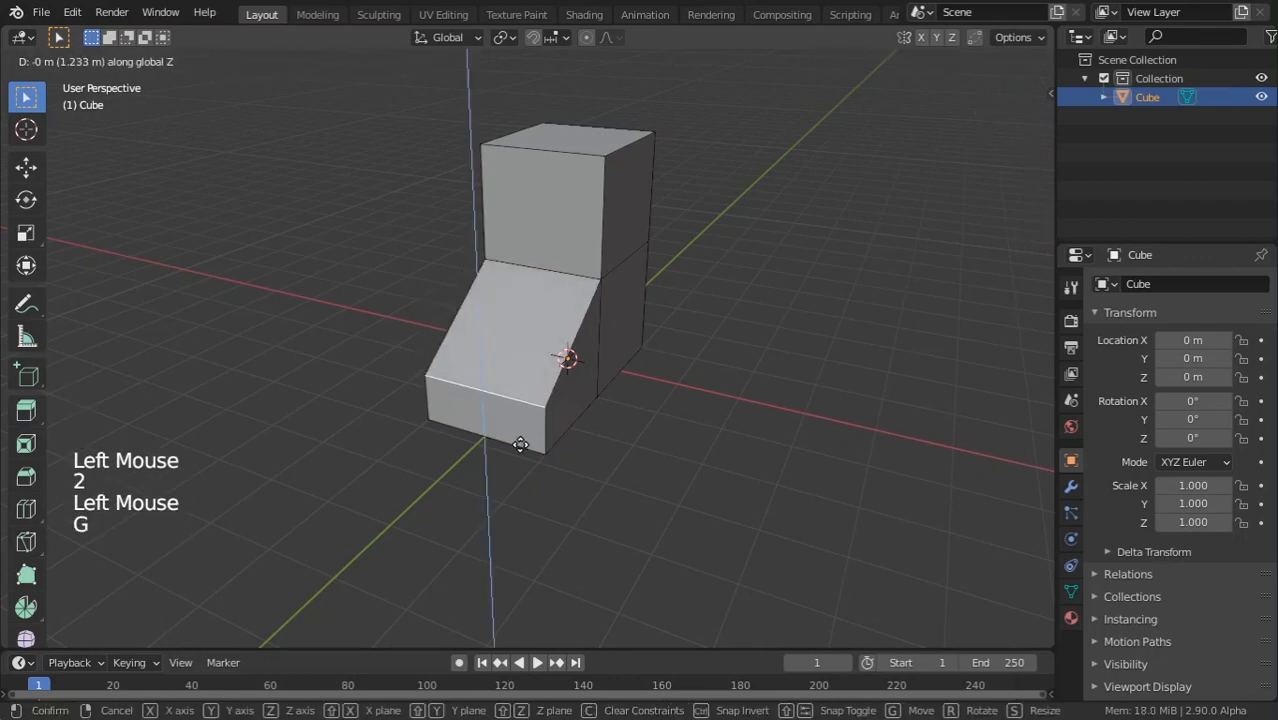
left_click(520, 445)
middle_click_drag(568, 442, 396, 320)
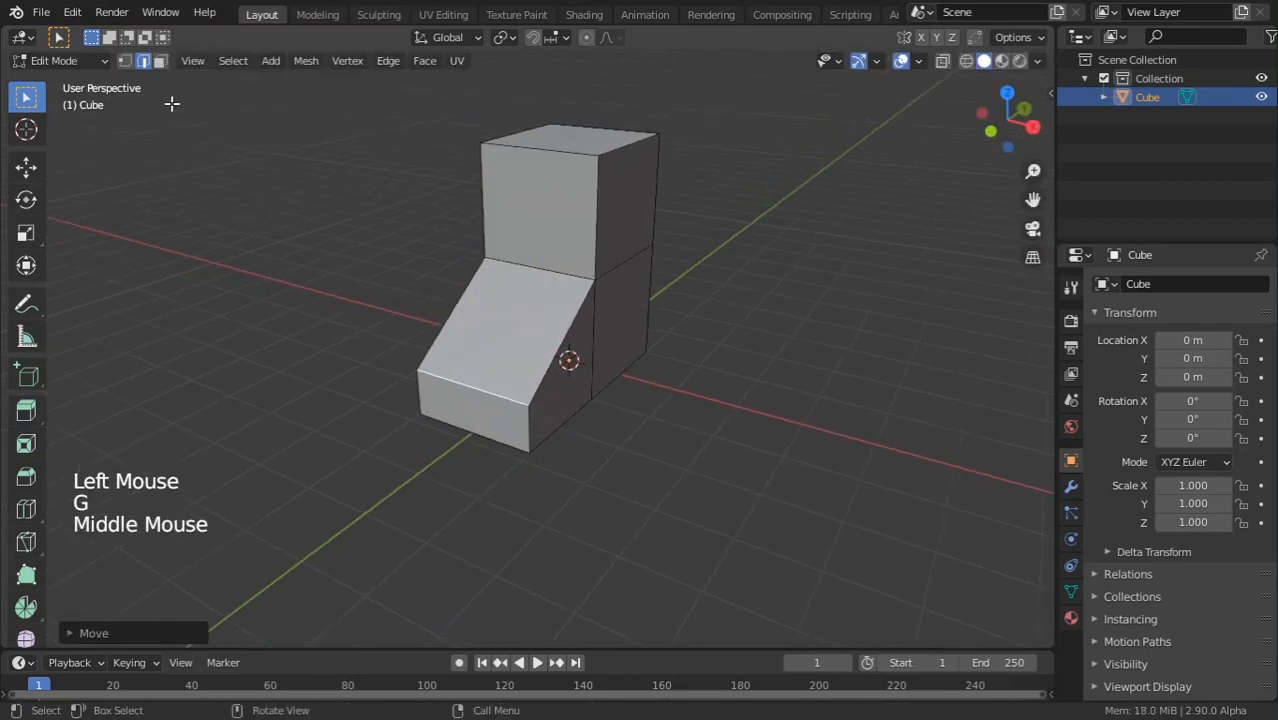
Move the small front face about 1.69 m forward along Y to lengthen the foot.
left_click(513, 425)
middle_click_drag(513, 425, 437, 459)
key("g")
key("y")
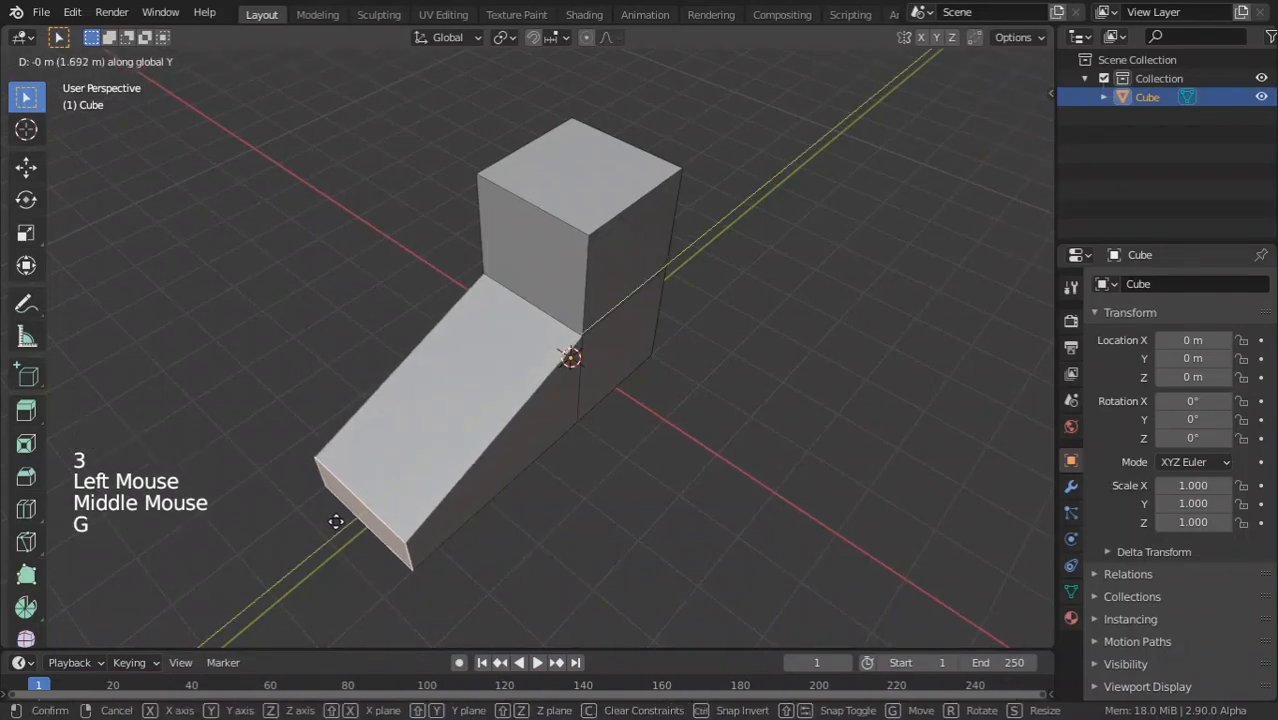
left_click(336, 521)
In wireframe top view, move the left vertical edge of the toe end outward to widen the foot.
scroll(414, 514, "down", 2)
scroll(536, 322, "up", 2)
middle_click_drag(414, 514, 472, 379)
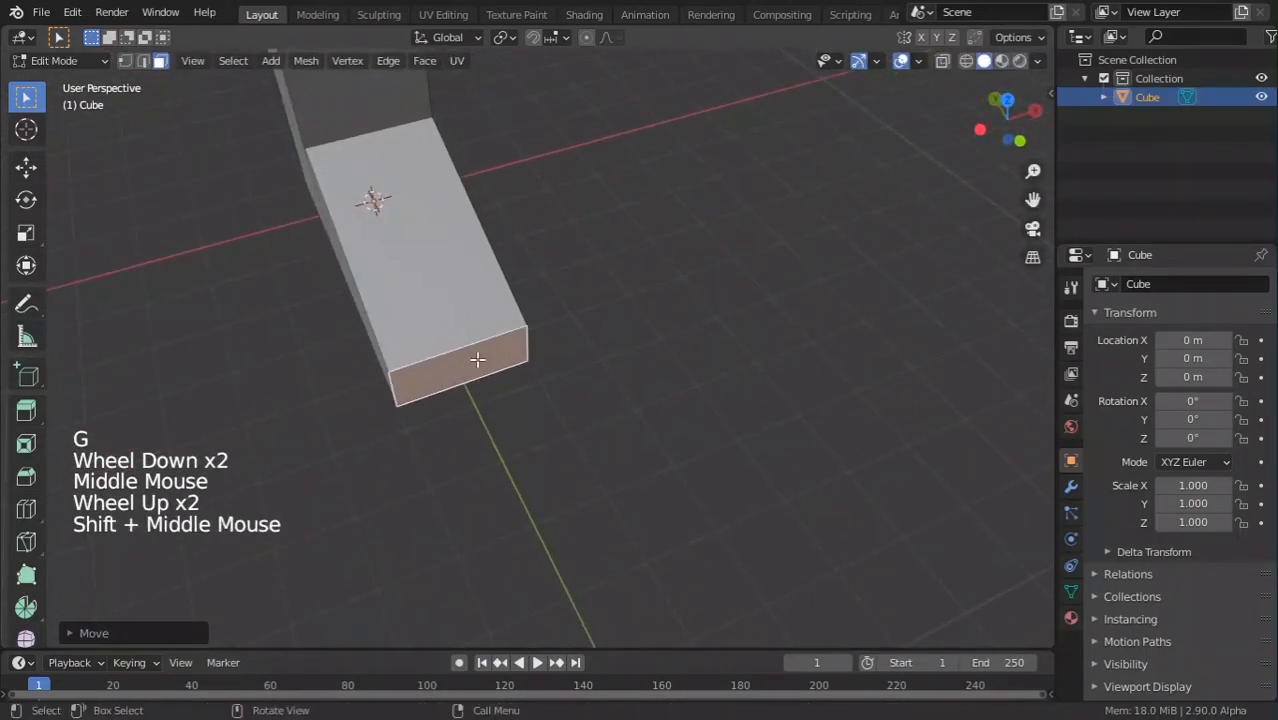
key("KP_7")
scroll(519, 405, "up", 1)
key("z")
left_click(310, 408)
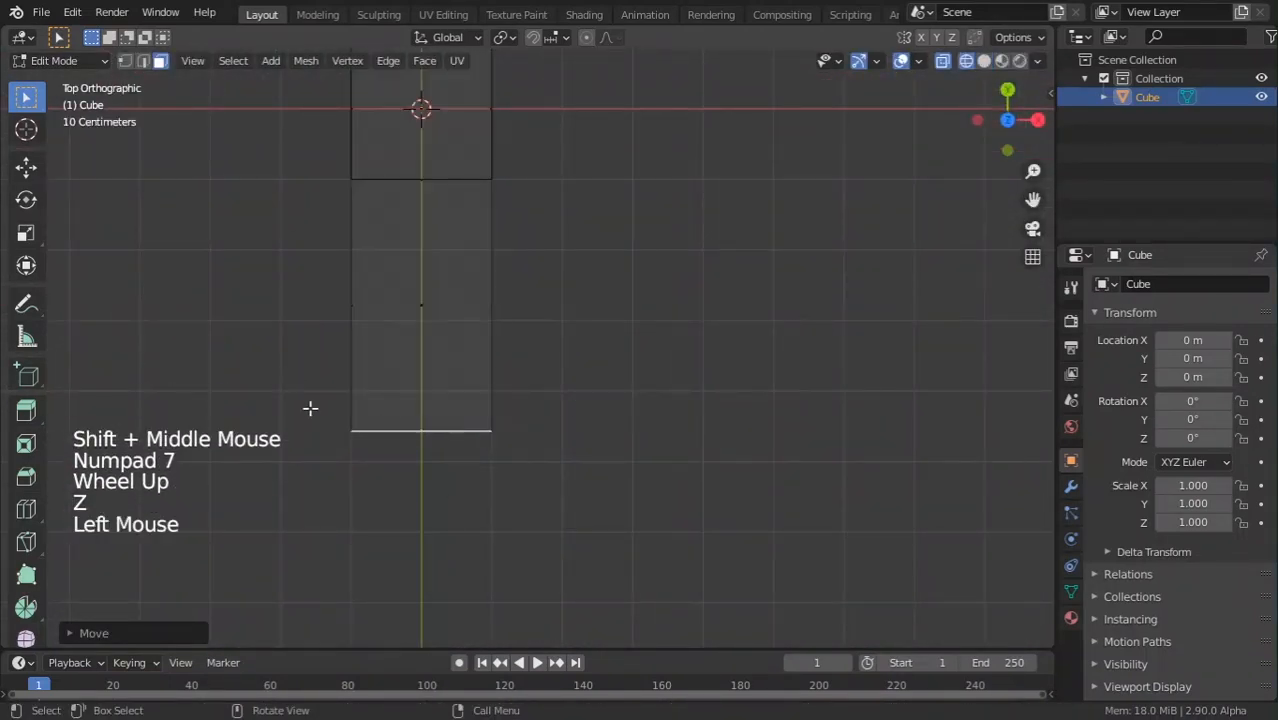
middle_click_drag(388, 474, 446, 476, "shift")
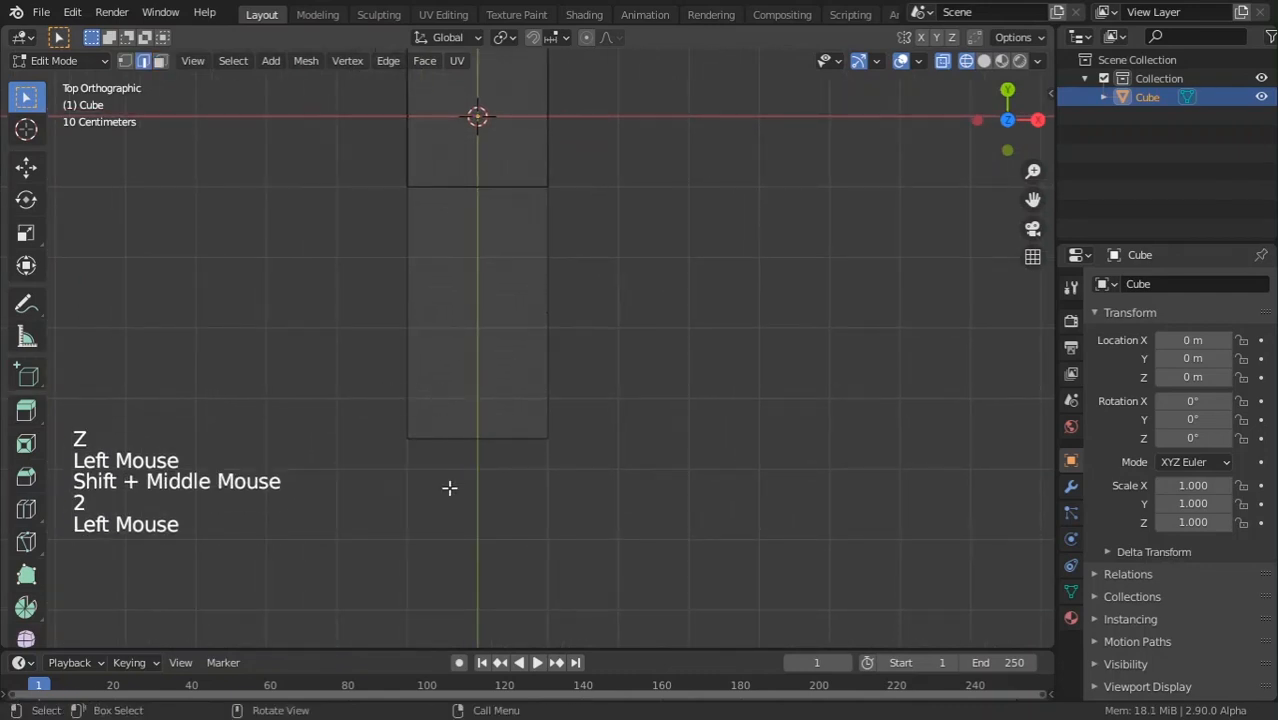
scroll(532, 491, "down", 1, "shift")
key("g")
left_click(551, 419)
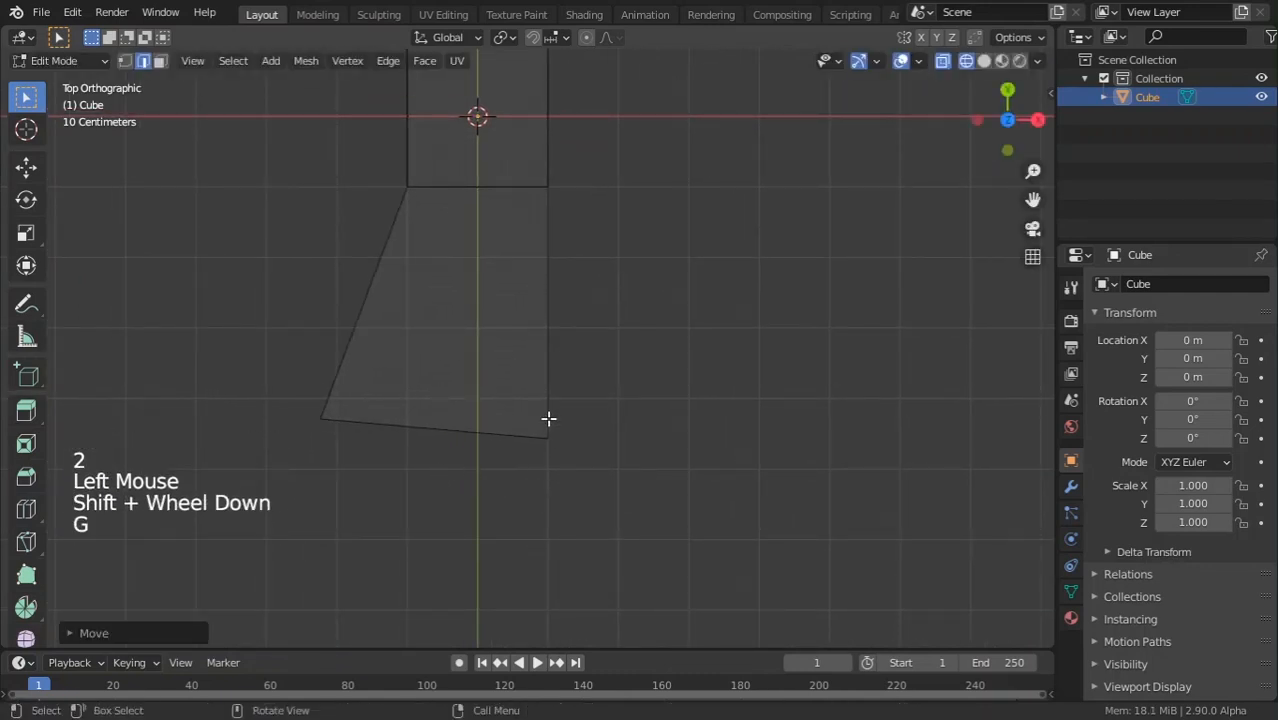
Move the toe end's right edge outward and forward, and pull its left edge slightly inward so the front slants.
key("g")
left_click(641, 544)
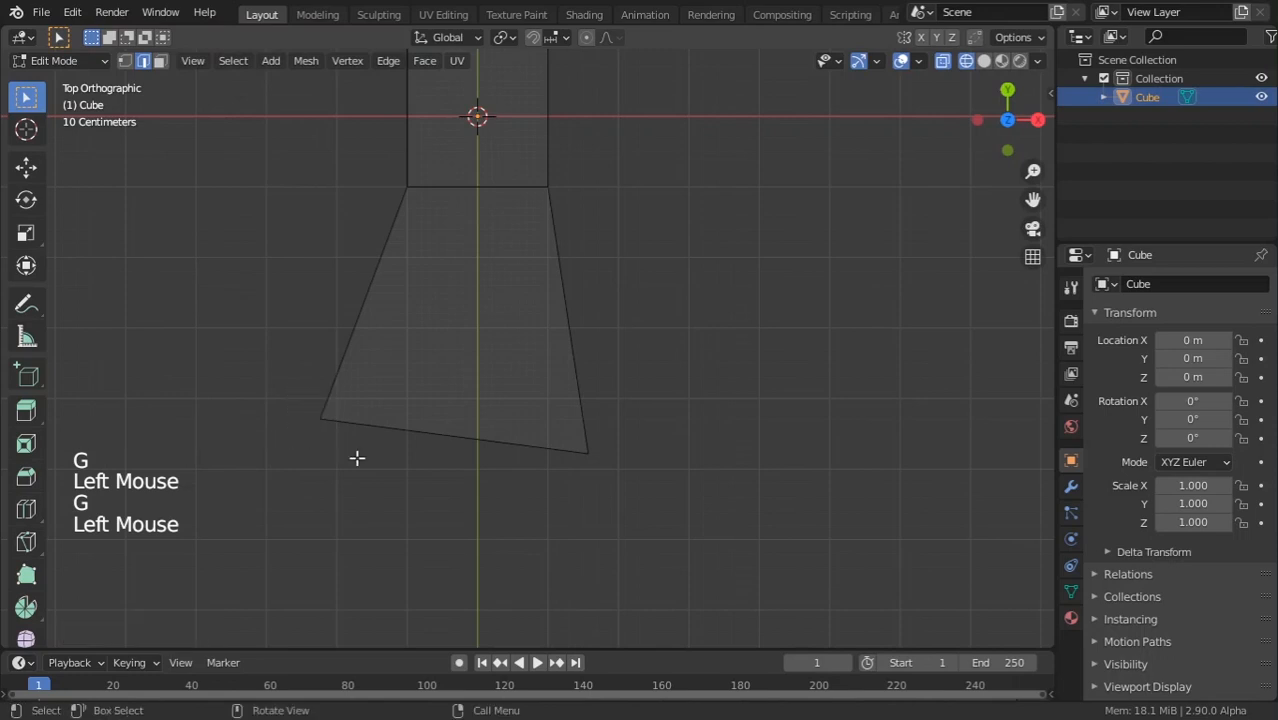
key("g")
left_click(385, 476)
left_click(542, 440)
key("g")
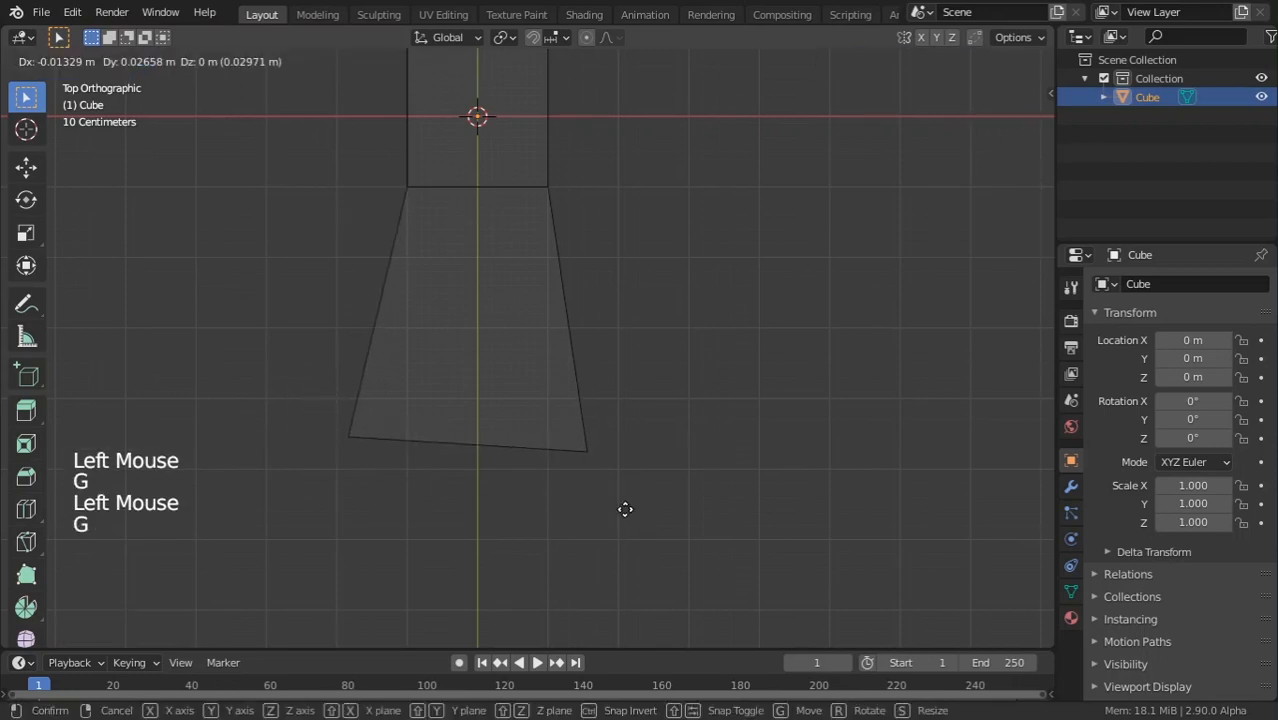
left_click(615, 539)
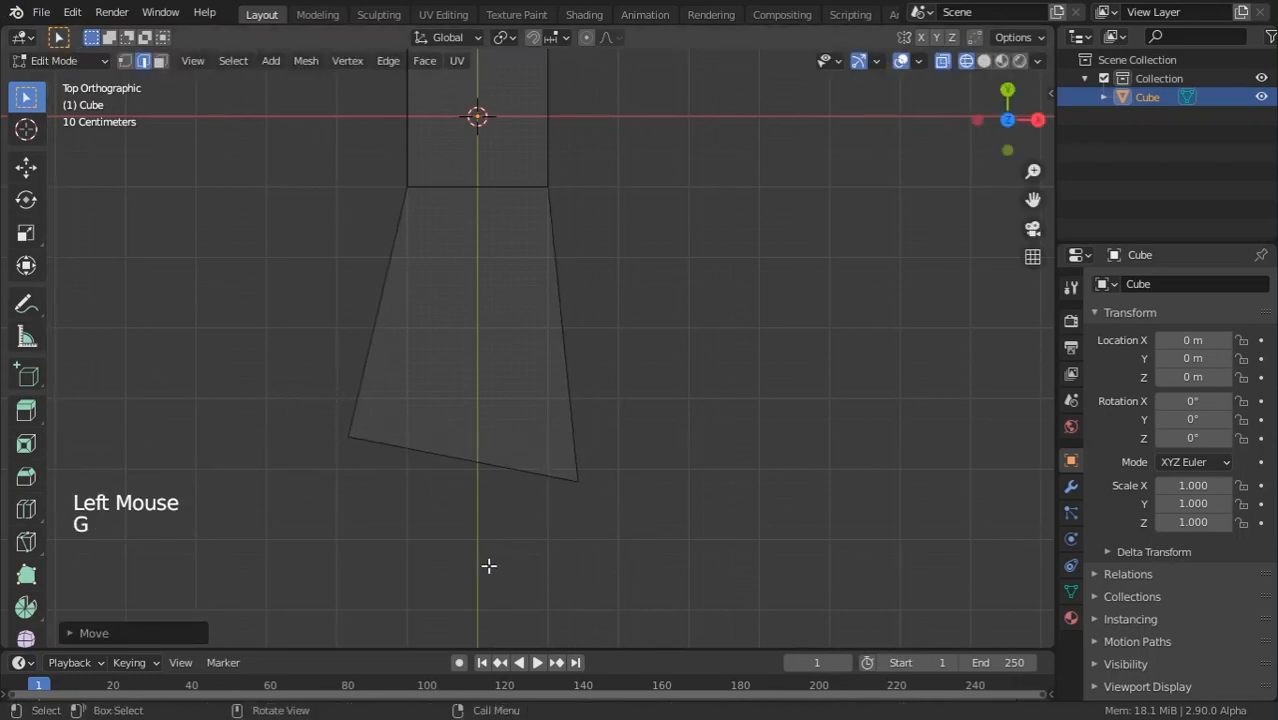
mouse_move(488, 566)
middle_mouse_down("shift")
mouse_move(479, 513)
mouse_move(531, 317)
mouse_move(536, 462)
mouse_move(557, 357)
mouse_move(745, 417)
mouse_move(585, 431)
middle_mouse_up("shift")
scroll(531, 317, "down", 3)
key("Tab")
key("z")
scroll(585, 431, "down", 3)
key("KP_7")
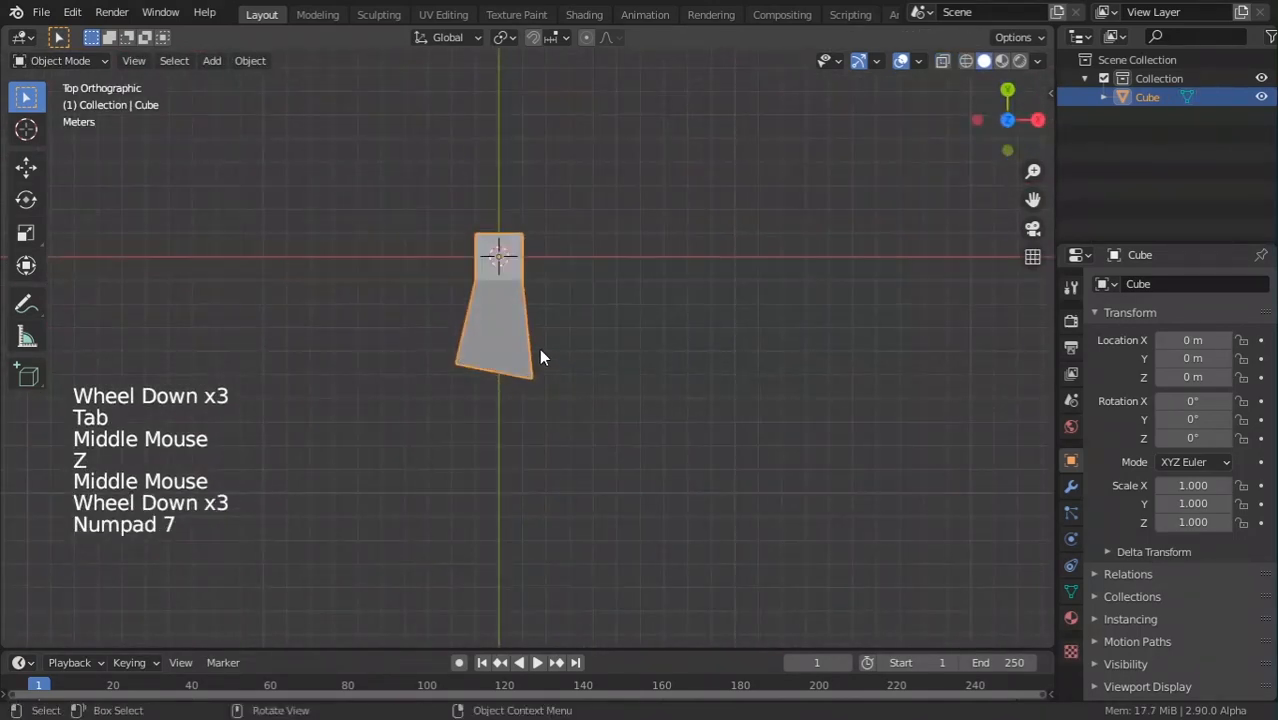
In wireframe top view, move the toe end's left edge forward and slightly inward, and its right edge further forward.
scroll(539, 357, "up", 1)
key("Tab")
key("z")
left_click(381, 389)
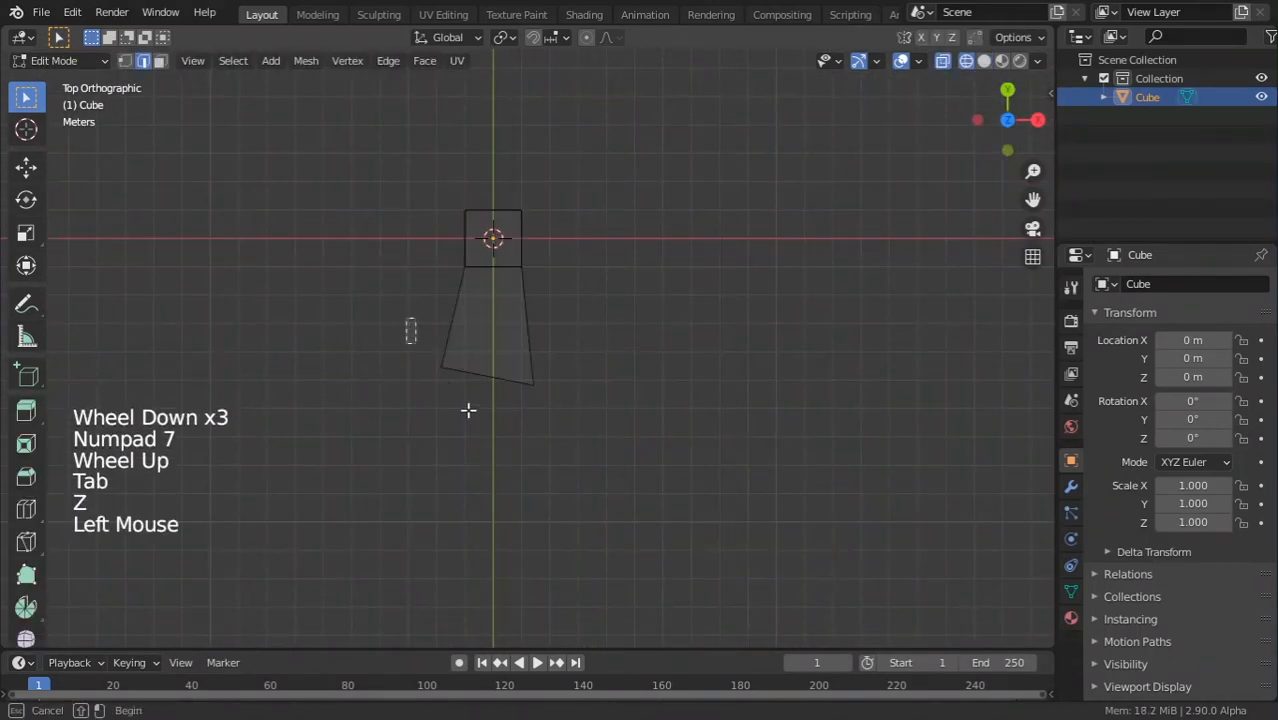
middle_click_drag(468, 410, 559, 439, "shift")
scroll(571, 434, "up", 2)
key("g")
left_click(600, 426)
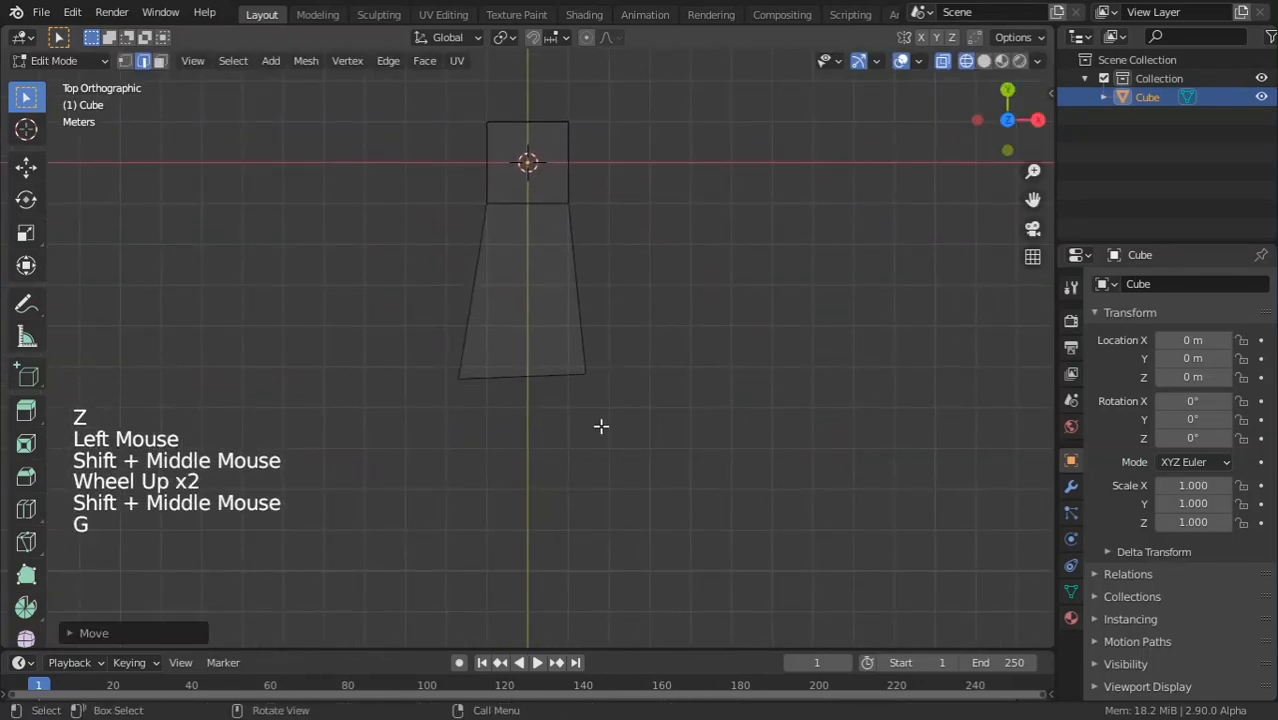
left_click_drag(576, 363, 630, 429)
key("g")
left_click(623, 464)
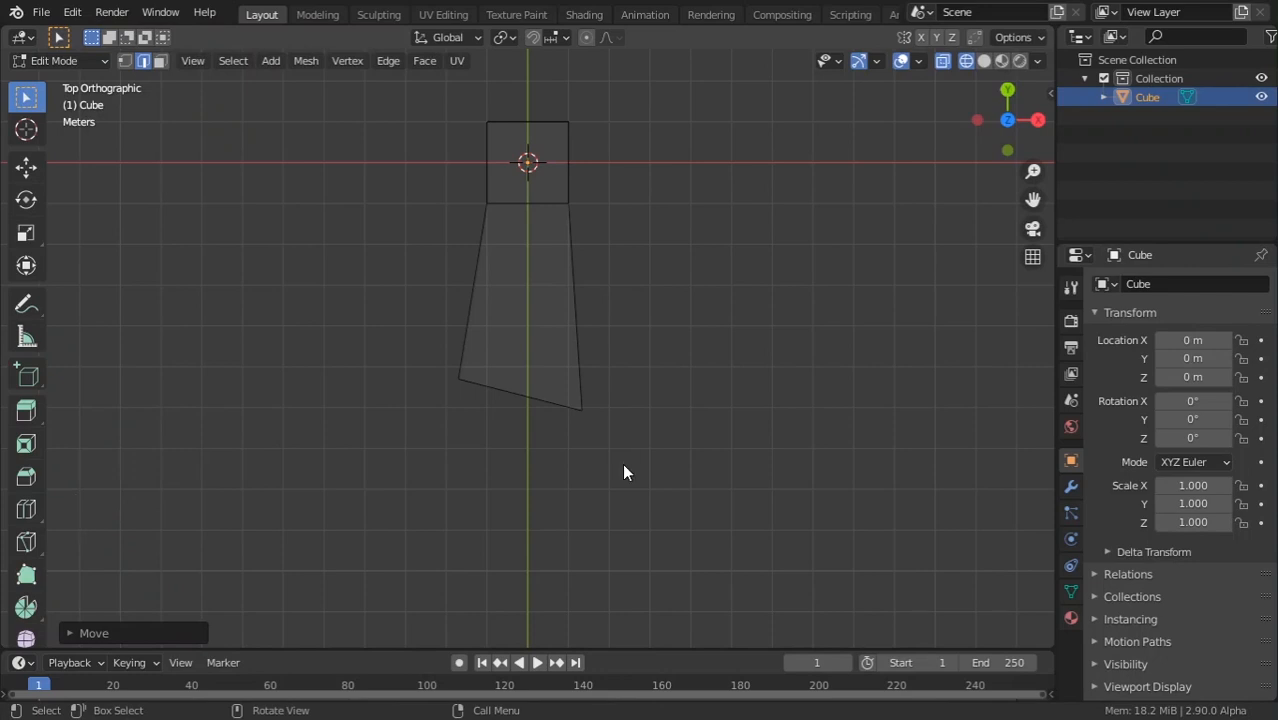
Return to Object Mode with solid shading and add a level 4 subdivision surface to the foot block.
key("Tab")
middle_click_drag(623, 472, 699, 348)
scroll(699, 348, "up", 2)
key("z")
mouse_move(913, 362)
middle_mouse_down()
mouse_move(850, 280)
mouse_move(528, 427)
mouse_move(676, 362)
mouse_move(536, 379)
mouse_move(600, 400)
middle_mouse_up()
scroll(850, 280, "down", 1)
scroll(850, 280, "down", 1, "shift")
key("ctrl+4")
Set the subdivision modifier's viewport level to 3.
left_click(1071, 488)
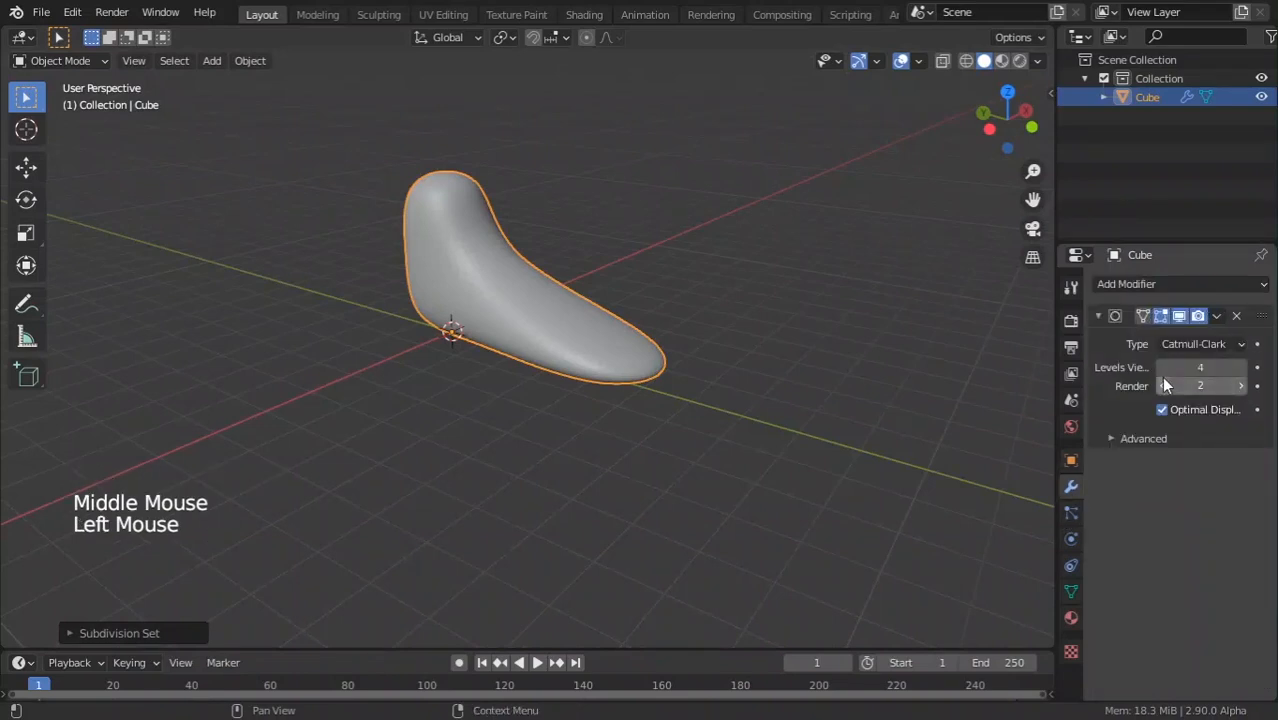
left_click(1159, 363)
left_click(1159, 363)
left_click(1246, 370)
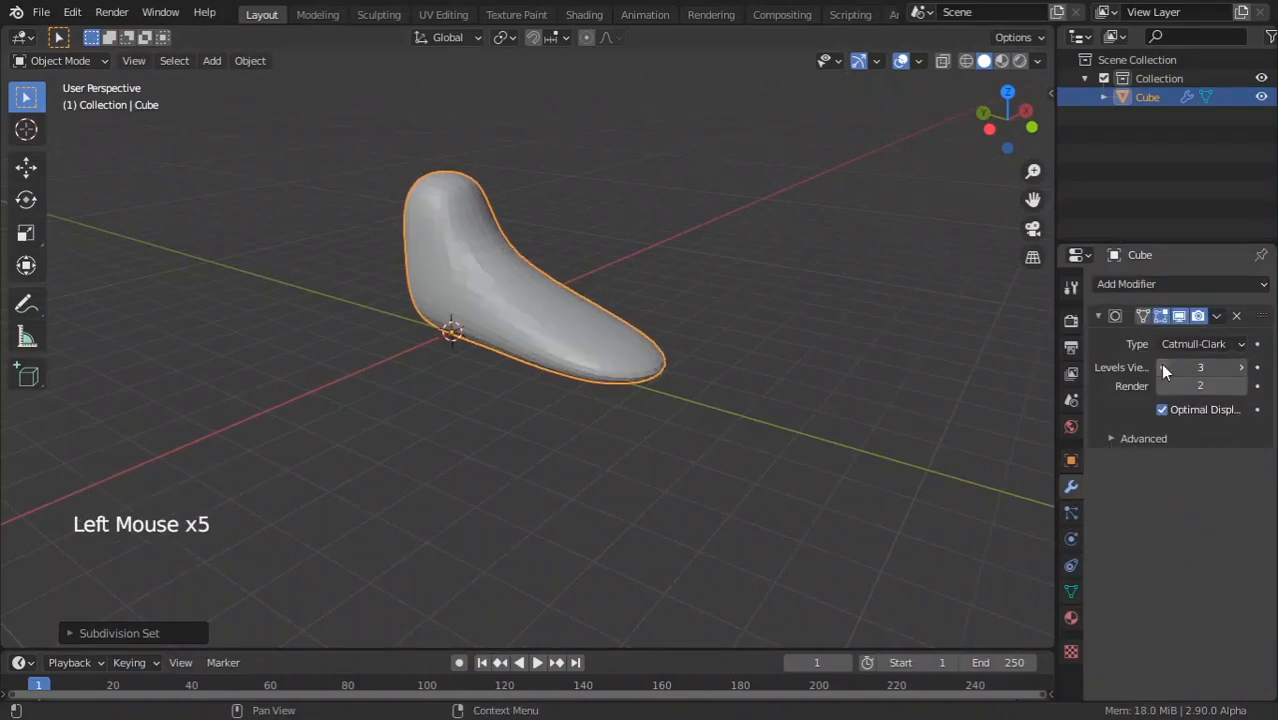
Apply smooth shading to the foot object.
middle_click_drag(700, 330, 425, 283)
right_click(577, 334)
left_click(577, 330)
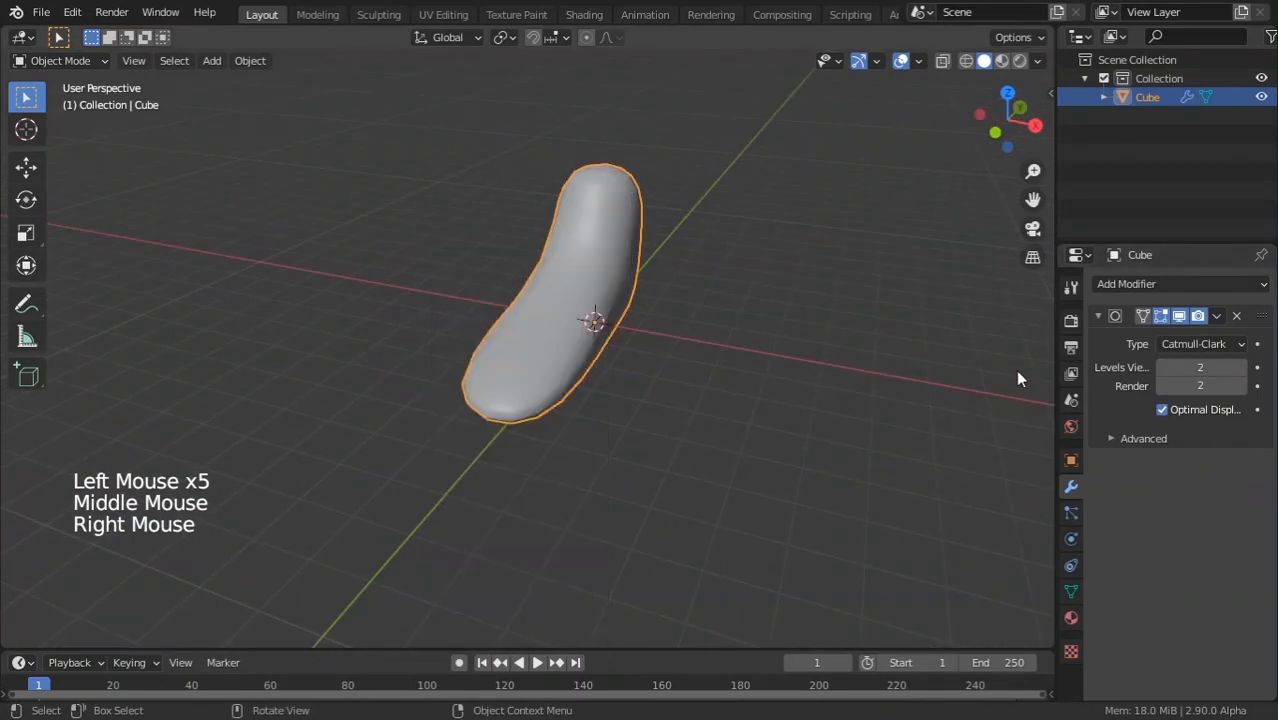
Add a single loop cut around the forefoot, midway between the ankle and the toe end.
middle_click_drag(600, 340, 560, 420)
scroll(533, 365, "up", 2)
key("Tab")
middle_click_drag(560, 420, 500, 443, "shift")
middle_click_drag(500, 443, 562, 494)
scroll(525, 466, "up", 1)
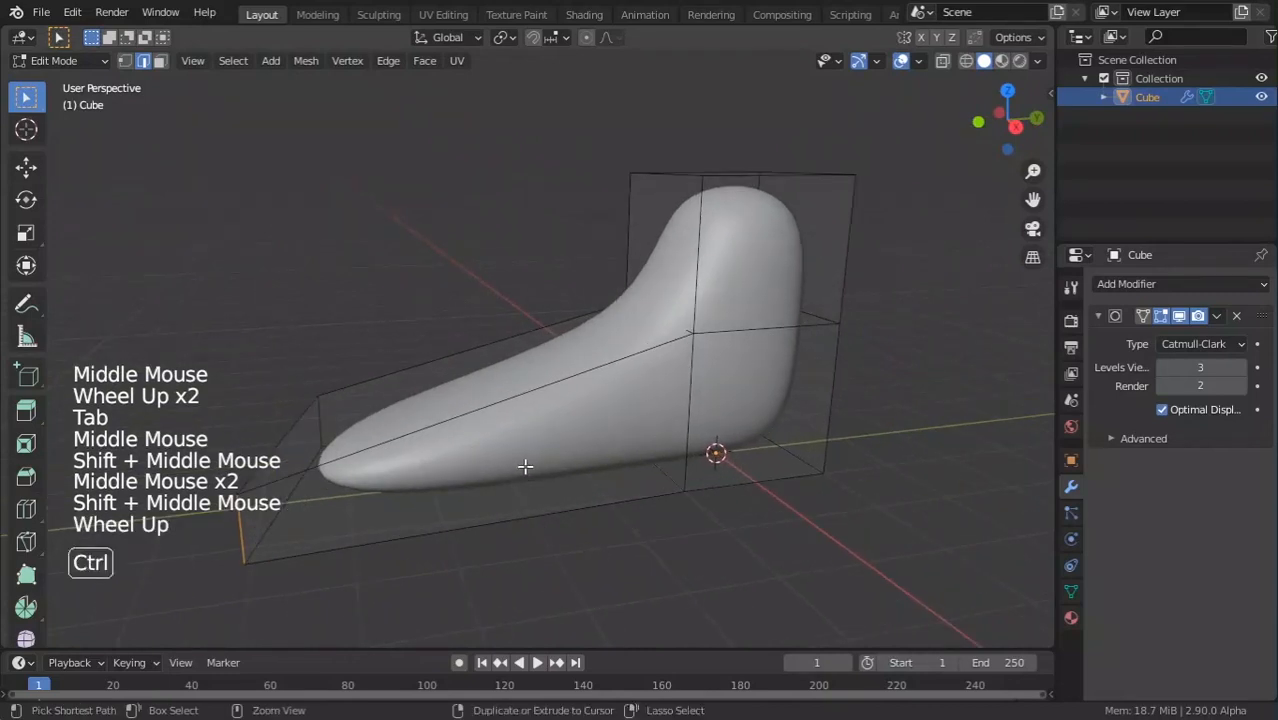
key("ctrl+r")
left_click(487, 403)
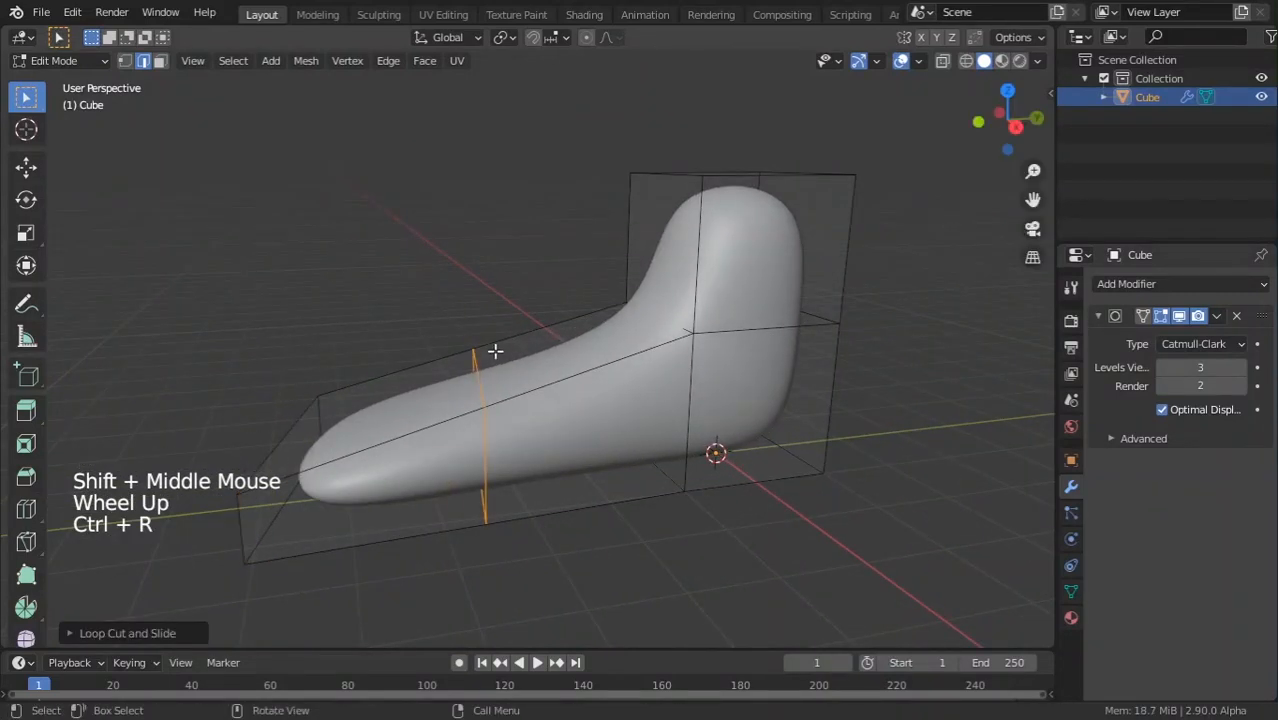
Lower the top edge of the forefoot loop cut to slope the instep down, and return to Object Mode.
middle_click_drag(494, 351, 450, 250)
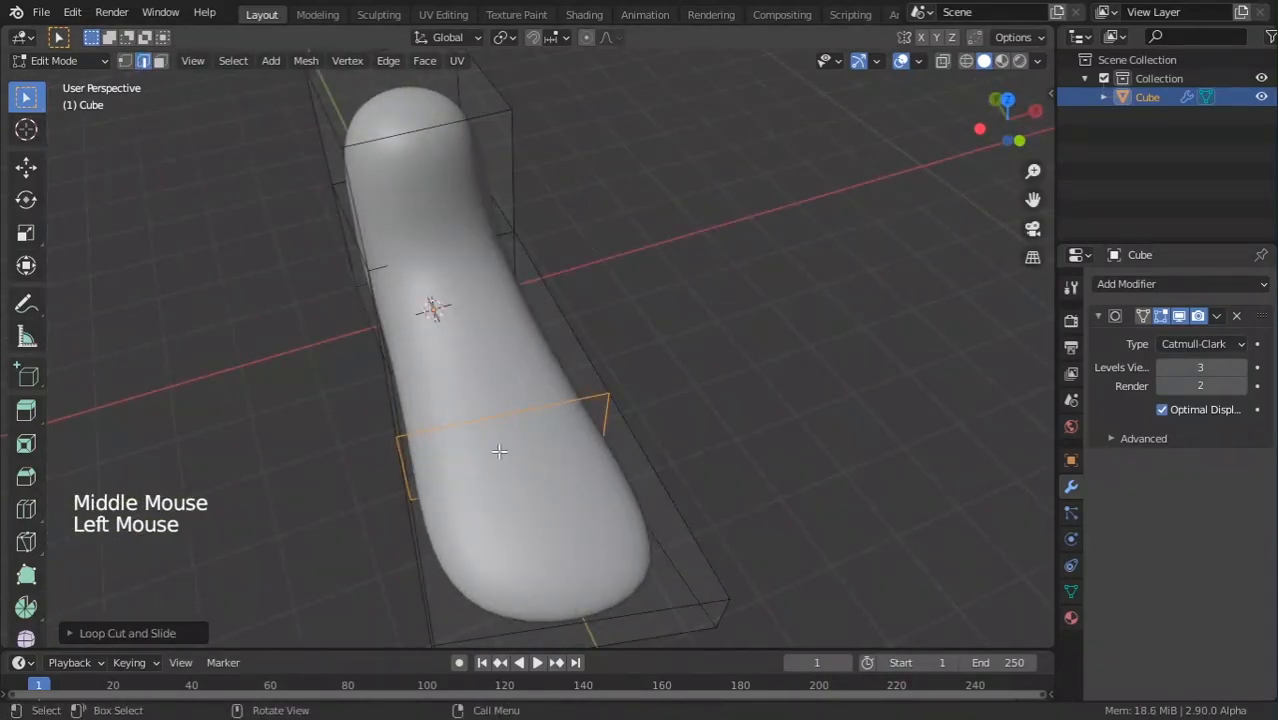
left_click(610, 418)
middle_click_drag(613, 419, 359, 292)
scroll(359, 292, "up", 1)
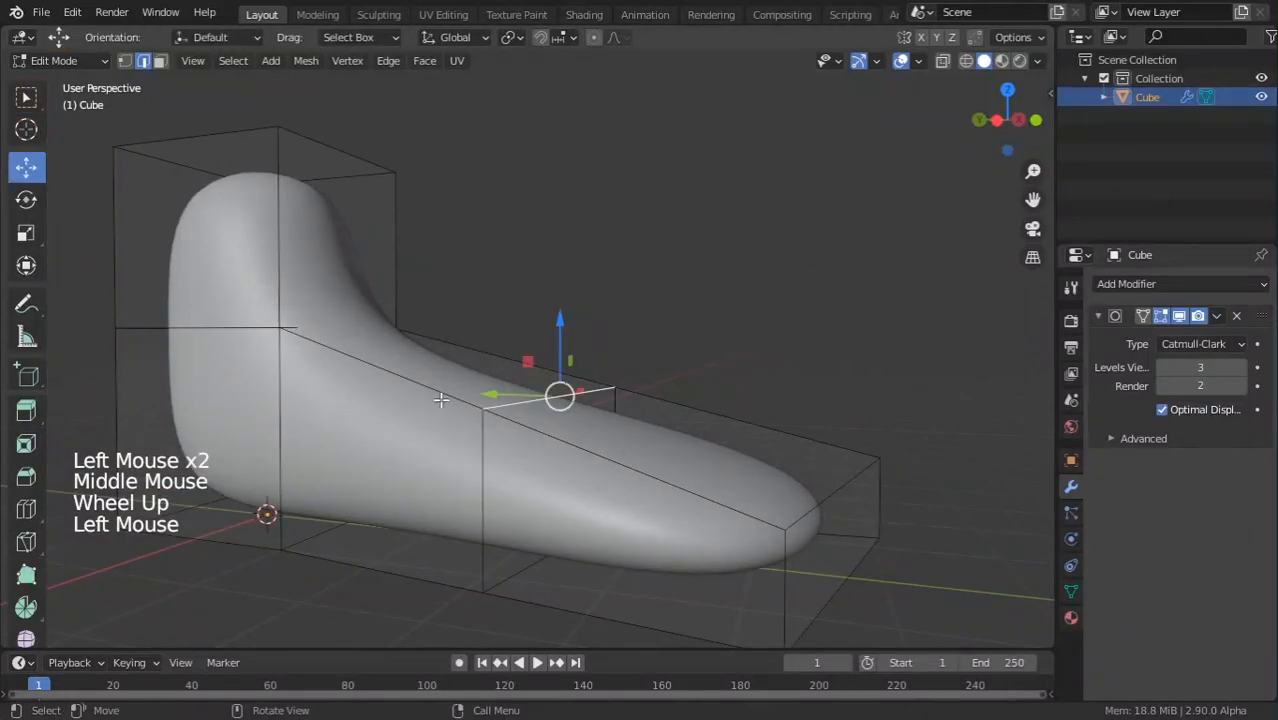
left_click_drag(565, 329, 561, 385)
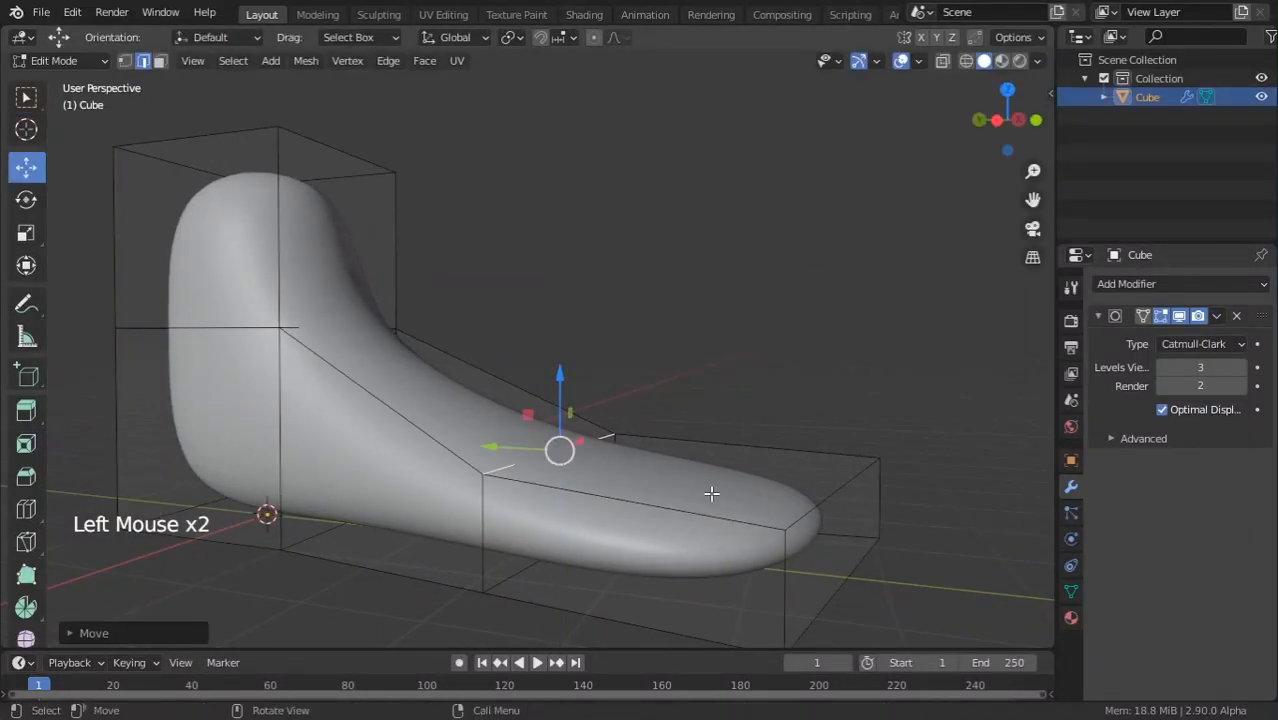
left_click_drag(844, 418, 877, 425)
key("Tab")
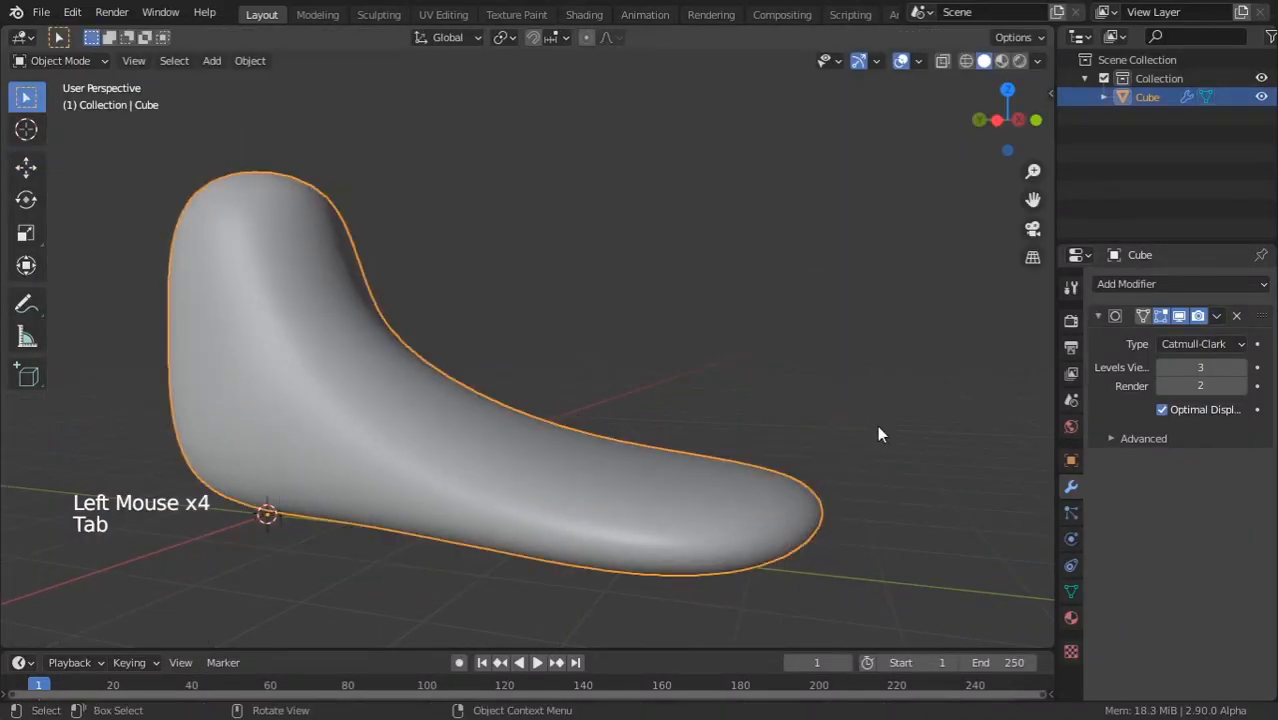
Delete the face capping the top of the ankle so the leg end is open.
scroll(877, 425, "down", 1)
middle_click_drag(877, 425, 466, 338)
scroll(533, 478, "down", 2)
scroll(682, 494, "down", 2)
scroll(491, 434, "up", 2)
key("Tab")
scroll(576, 288, "up", 2)
left_click(576, 288, "shift")
left_click(466, 338)
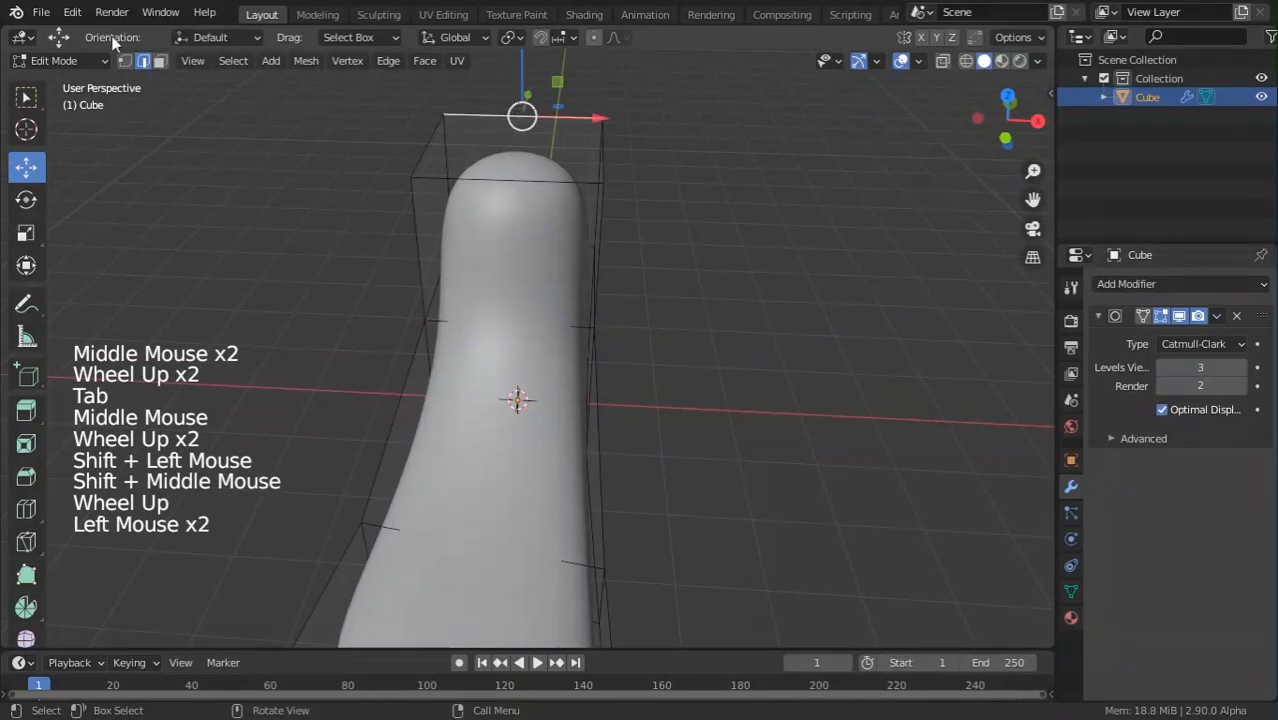
left_click(510, 150)
middle_click_drag(590, 268, 590, 325, "shift")
key("x")
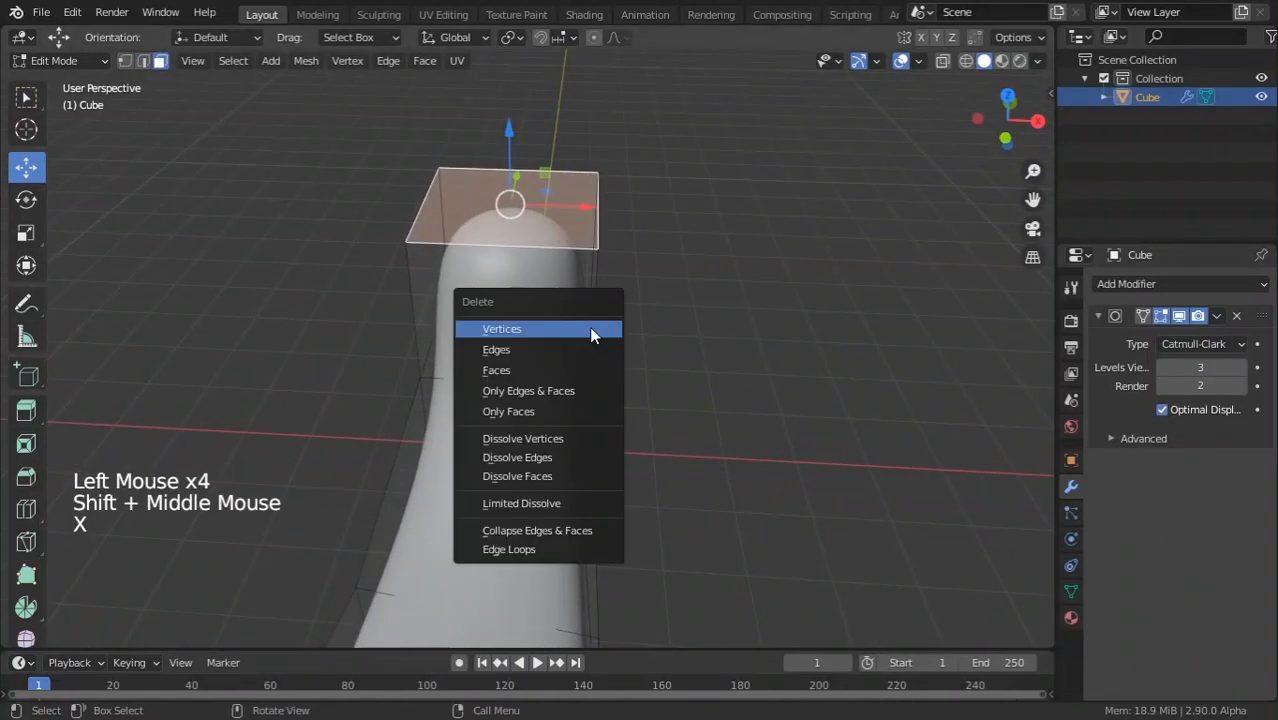
left_click(508, 371)
key("Tab")
Select the bottom rear edge of the heel in edge mode and move it slightly backward.
middle_click_drag(508, 371, 516, 377)
scroll(665, 508, "down", 4)
middle_click_drag(665, 508, 600, 480, "shift")
middle_click_drag(600, 480, 265, 358)
key("Tab")
scroll(265, 358, "up", 2)
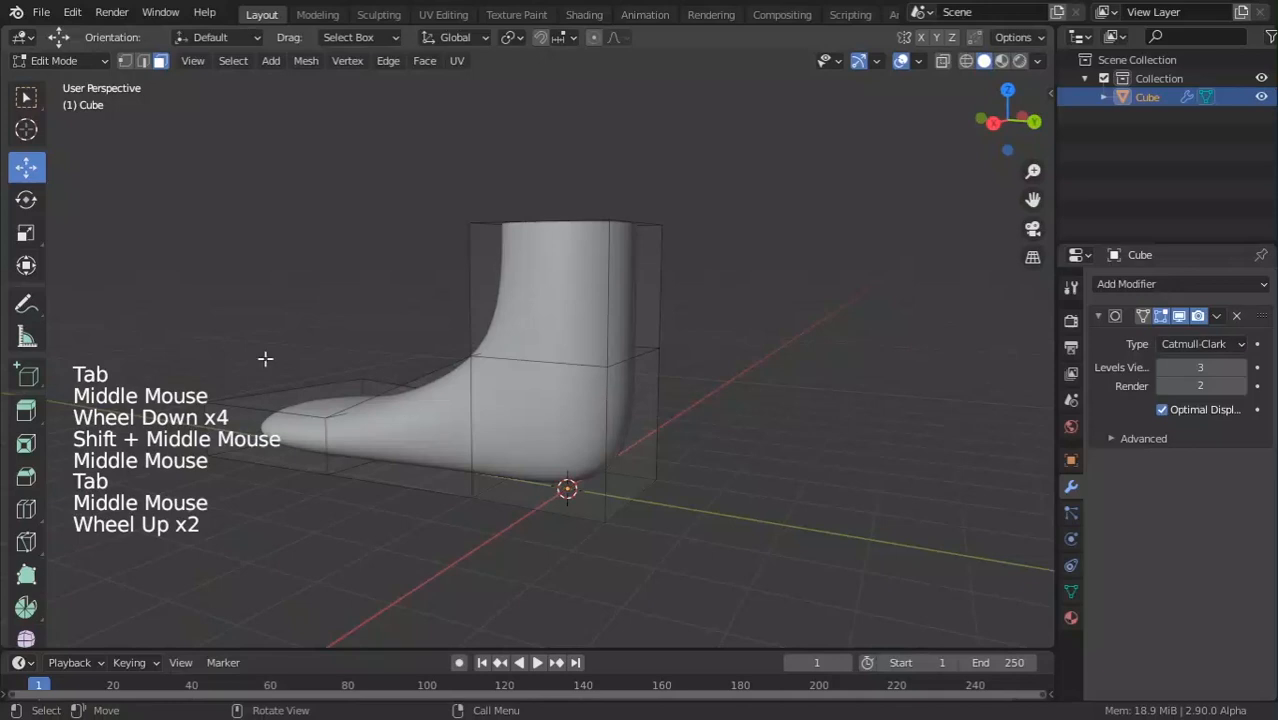
left_click(143, 61)
left_click(636, 506)
middle_click_drag(692, 515, 770, 520)
left_click_drag(727, 489, 737, 487)
Scale the front edge at the ankle bend narrower along X and shift it slightly toward positive X.
middle_click_drag(737, 487, 486, 377)
key("s")
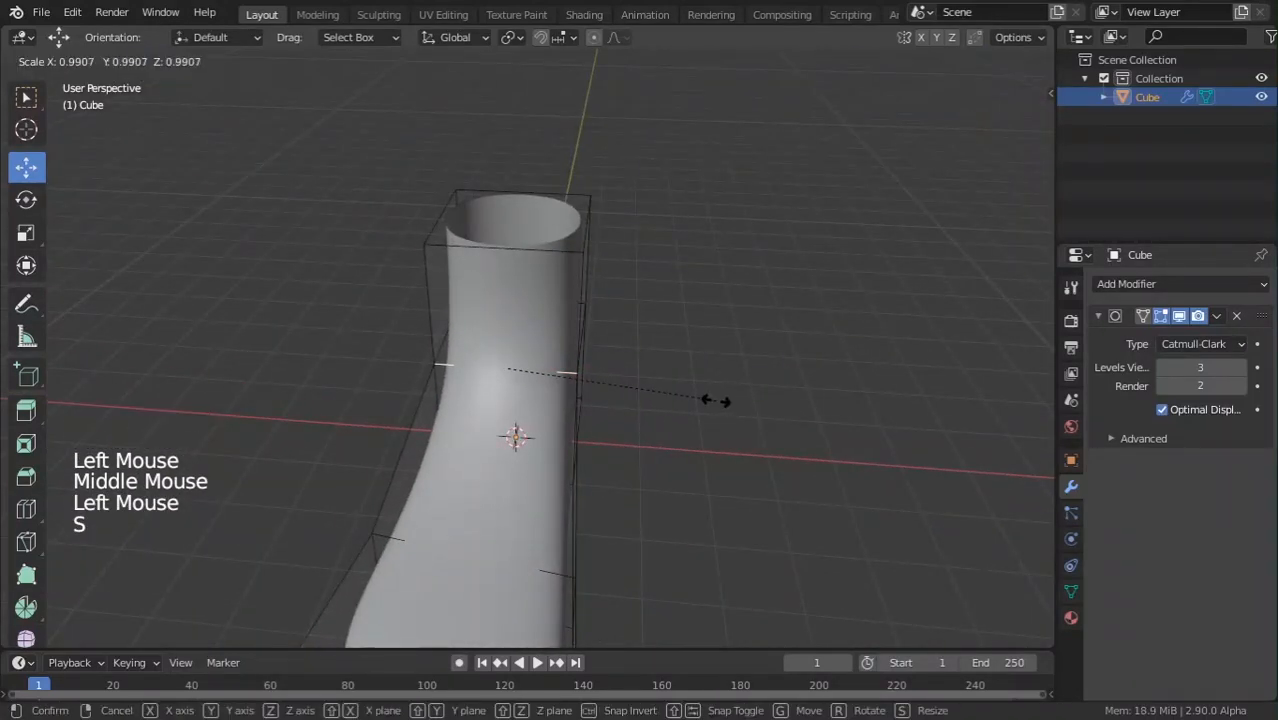
key("x")
left_click(657, 378)
mouse_move(657, 378)
middle_mouse_down()
mouse_move(625, 379)
mouse_move(668, 379)
mouse_move(650, 388)
middle_mouse_up()
scroll(645, 371, "down", 3)
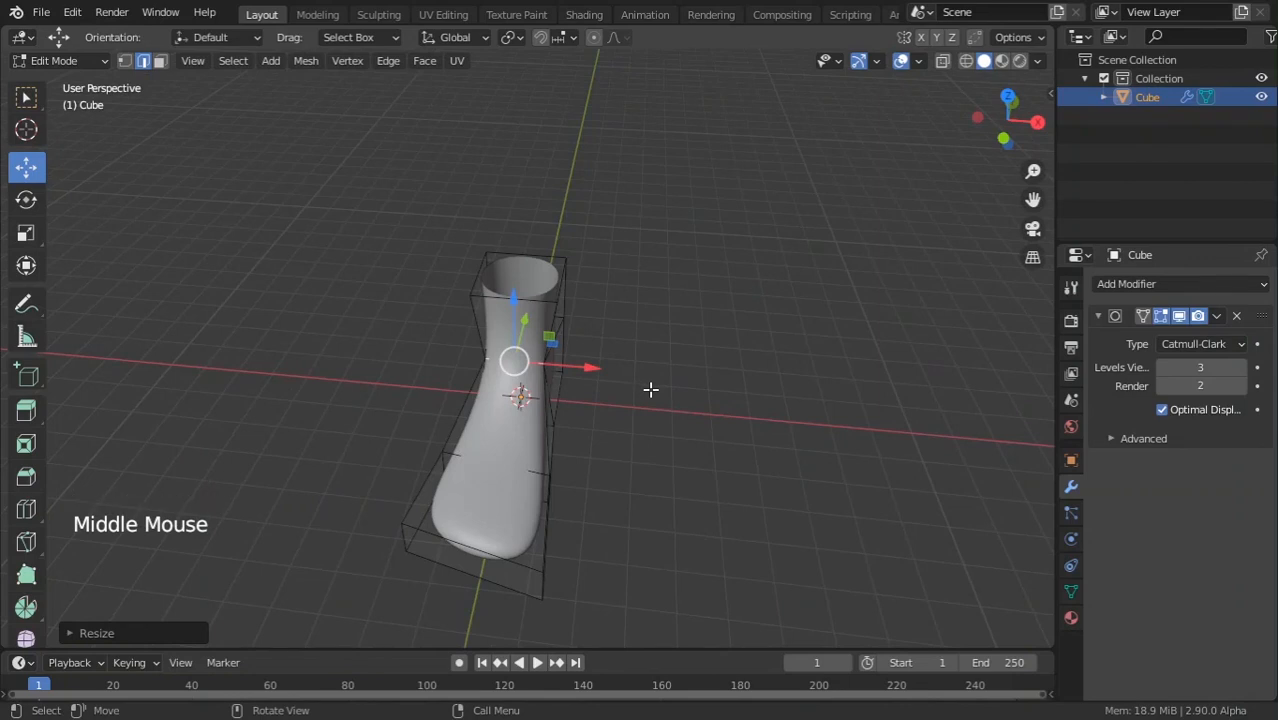
scroll(628, 370, "up", 3)
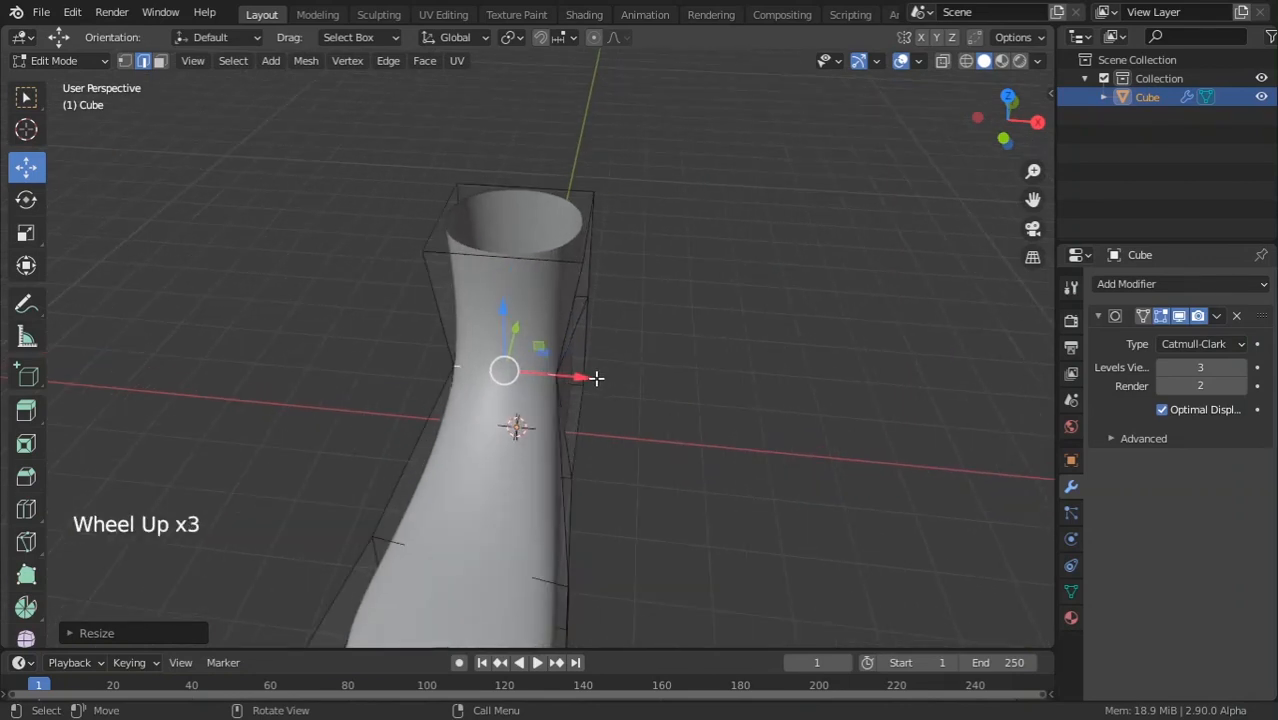
left_click_drag(567, 374, 582, 376)
Scale up the bottom rear edge of the heel to widen the heel.
scroll(582, 376, "down", 2)
middle_click_drag(582, 376, 512, 554, "shift")
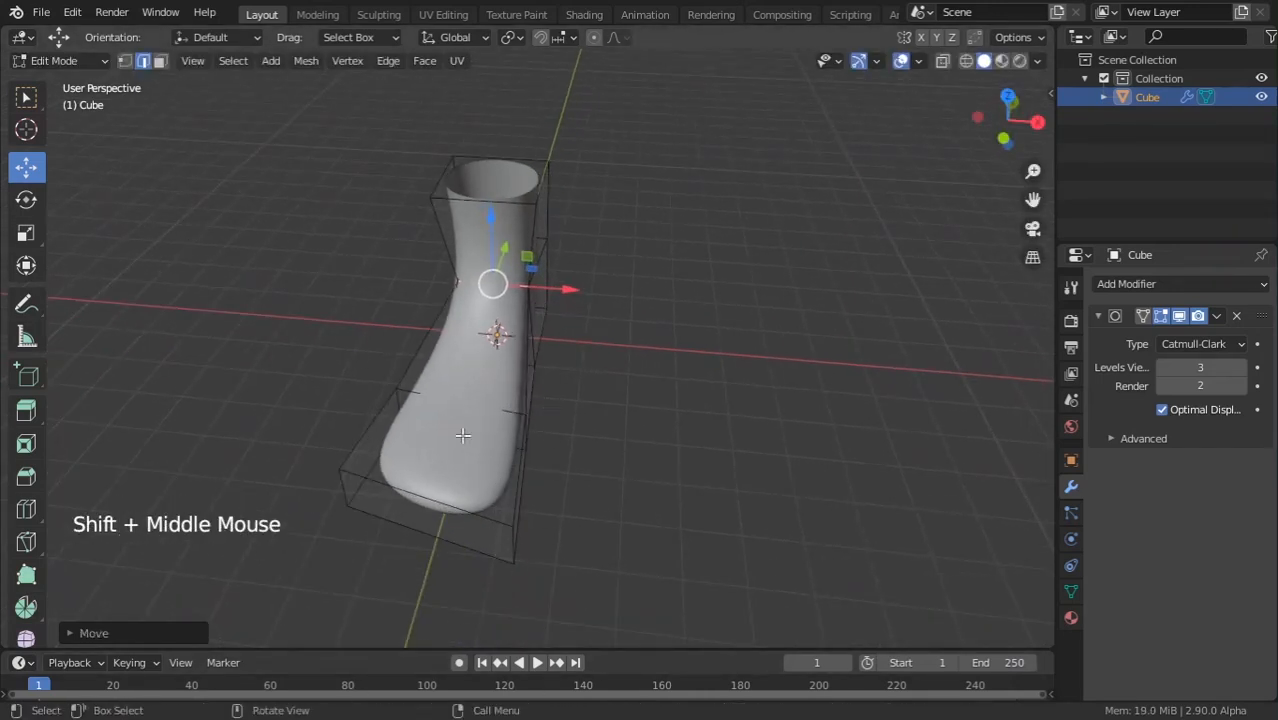
middle_click_drag(547, 612, 494, 502)
scroll(565, 442, "up", 1)
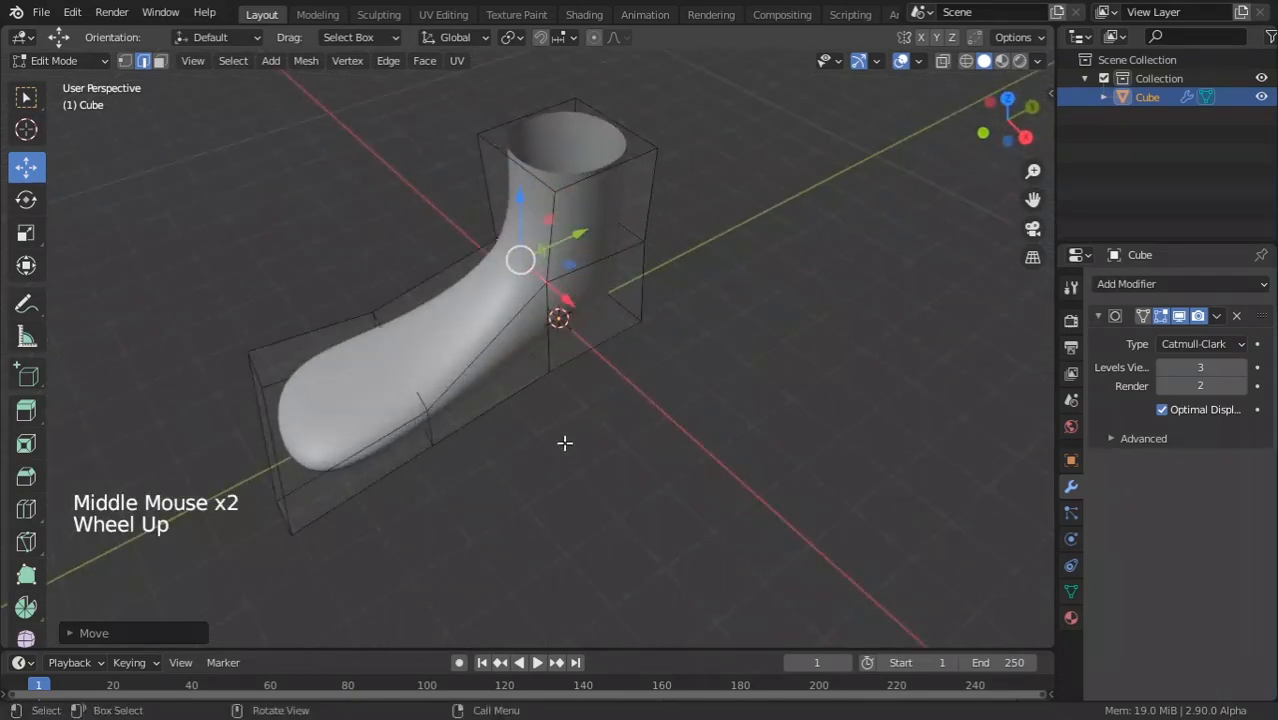
middle_click_drag(565, 442, 670, 403)
left_click(688, 411)
key("s")
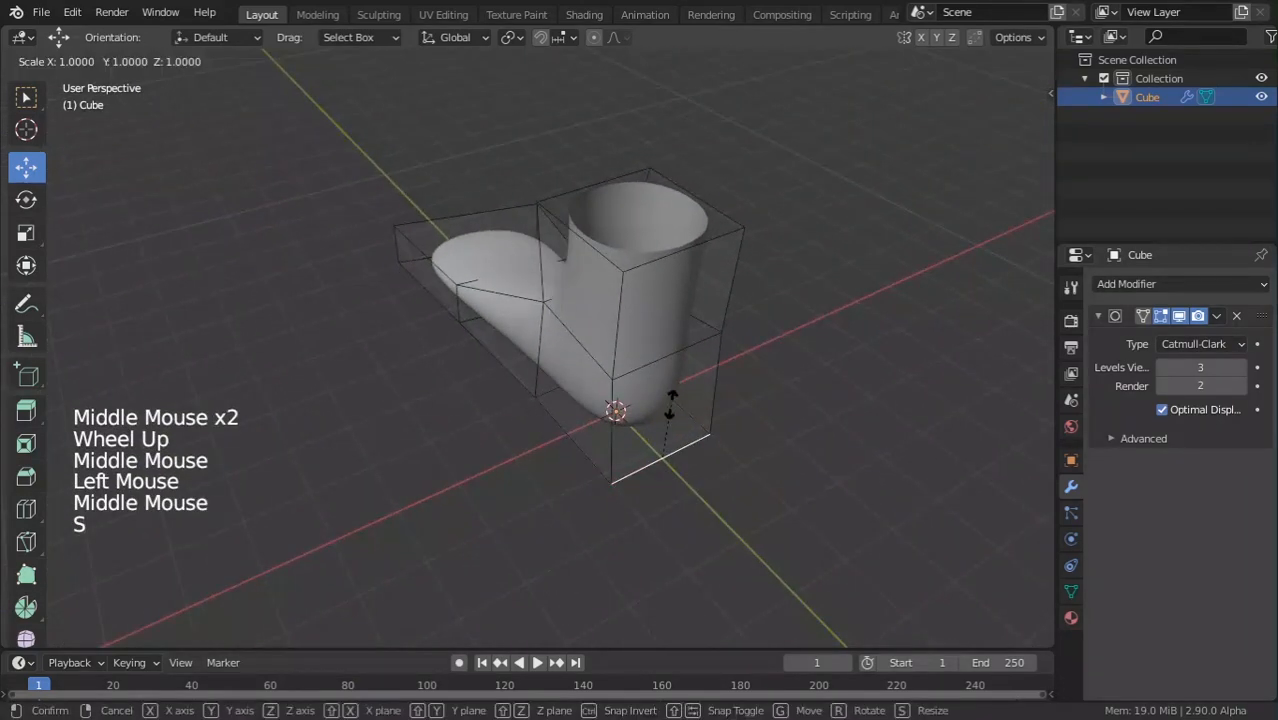
middle_click_drag(762, 367, 780, 342)
left_click(728, 392)
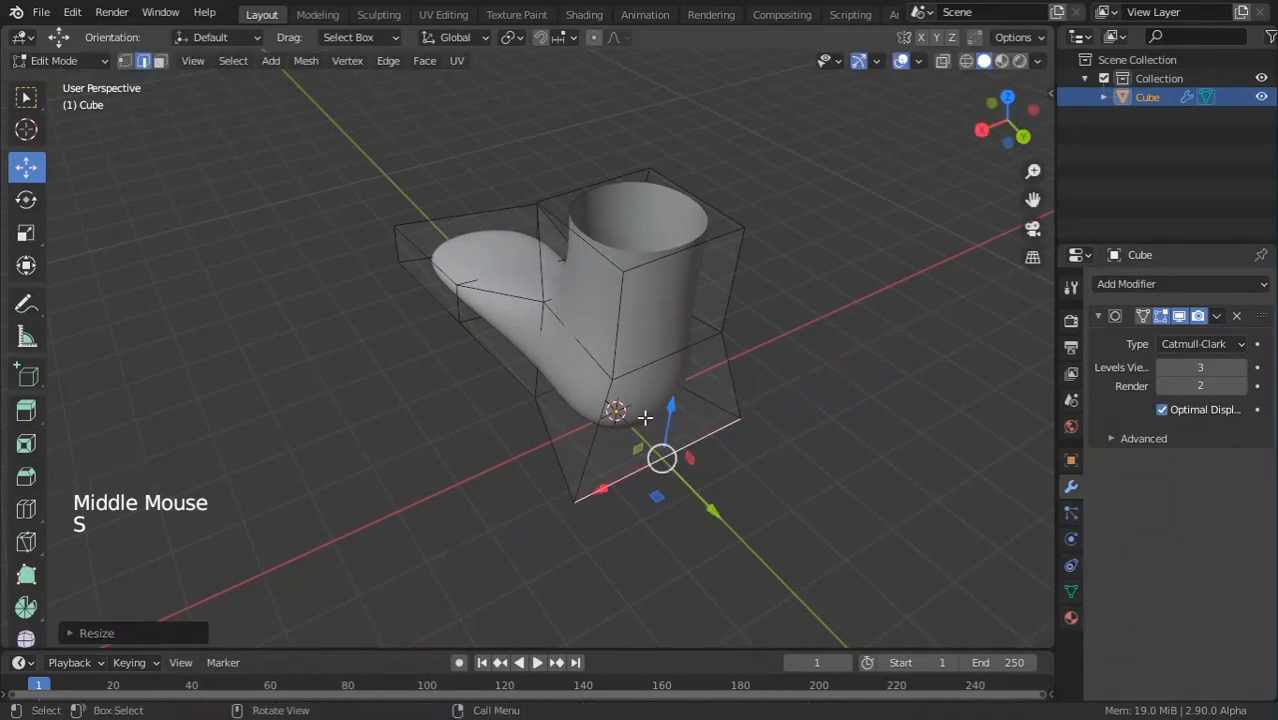
Raise the inner-side sole vertex just ahead of the heel to form an arch, and return to Object Mode.
key("Tab")
middle_click_drag(420, 345, 560, 350)
scroll(546, 365, "down", 2)
scroll(502, 298, "up", 1)
middle_click_drag(560, 350, 251, 103)
scroll(616, 399, "up", 2)
scroll(616, 399, "down", 1)
scroll(642, 320, "up", 3)
key("Tab")
scroll(337, 419, "down", 2)
scroll(251, 103, "up", 2)
key("1")
left_click(548, 402)
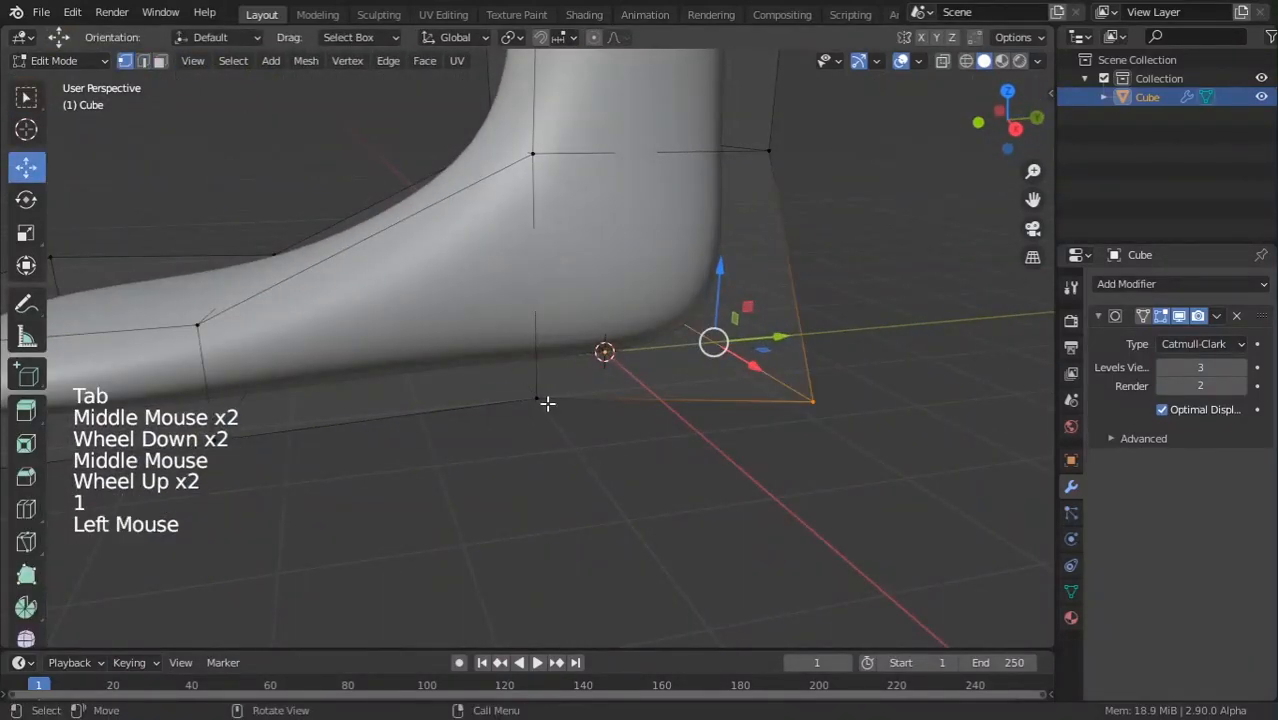
left_click_drag(543, 312, 545, 240)
middle_click_drag(536, 374, 575, 366)
scroll(585, 345, "down", 1)
key("Tab")
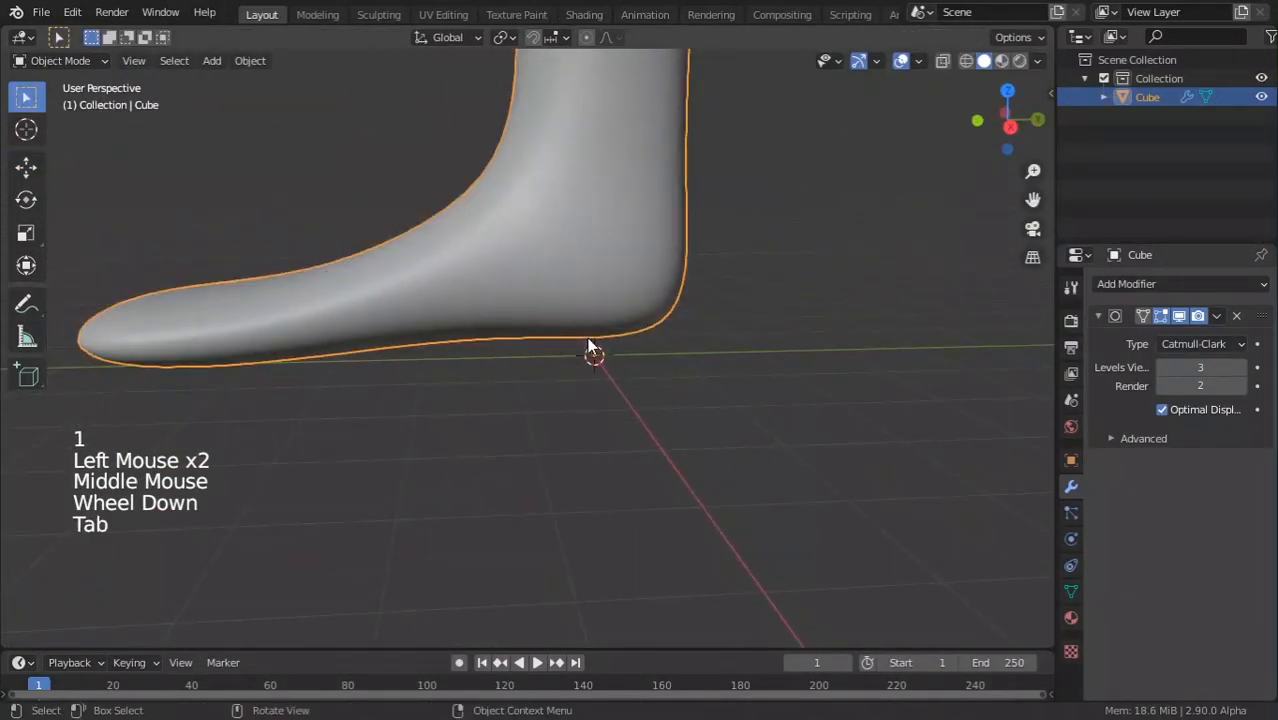
Shift the raised arch vertex slightly toward the toes.
key("Tab")
left_click_drag(588, 329, 566, 331)
key("Tab")
Select the top face of the toe section and raise it slightly.
scroll(600, 350, "down", 4)
middle_click_drag(600, 350, 510, 374)
scroll(650, 403, "up", 1)
key("Tab")
scroll(608, 383, "up", 2)
scroll(510, 374, "down", 3)
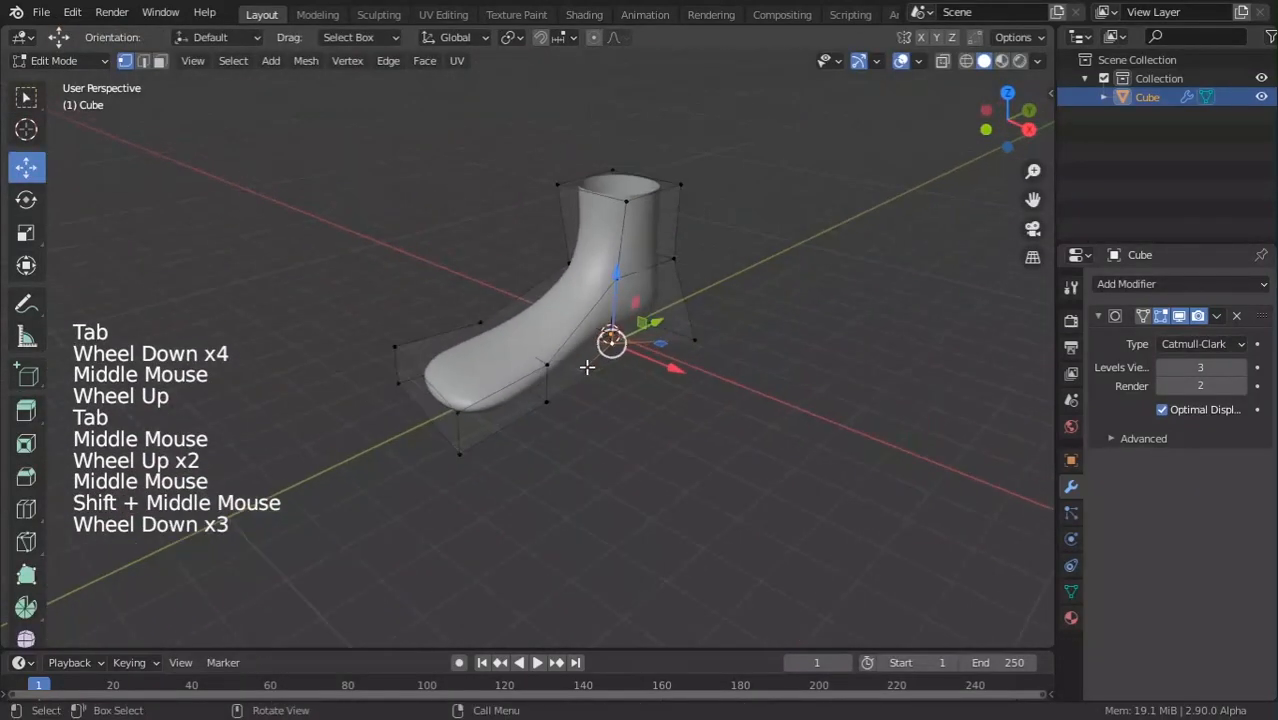
key("2")
left_click(510, 374)
key("3")
left_click(497, 366)
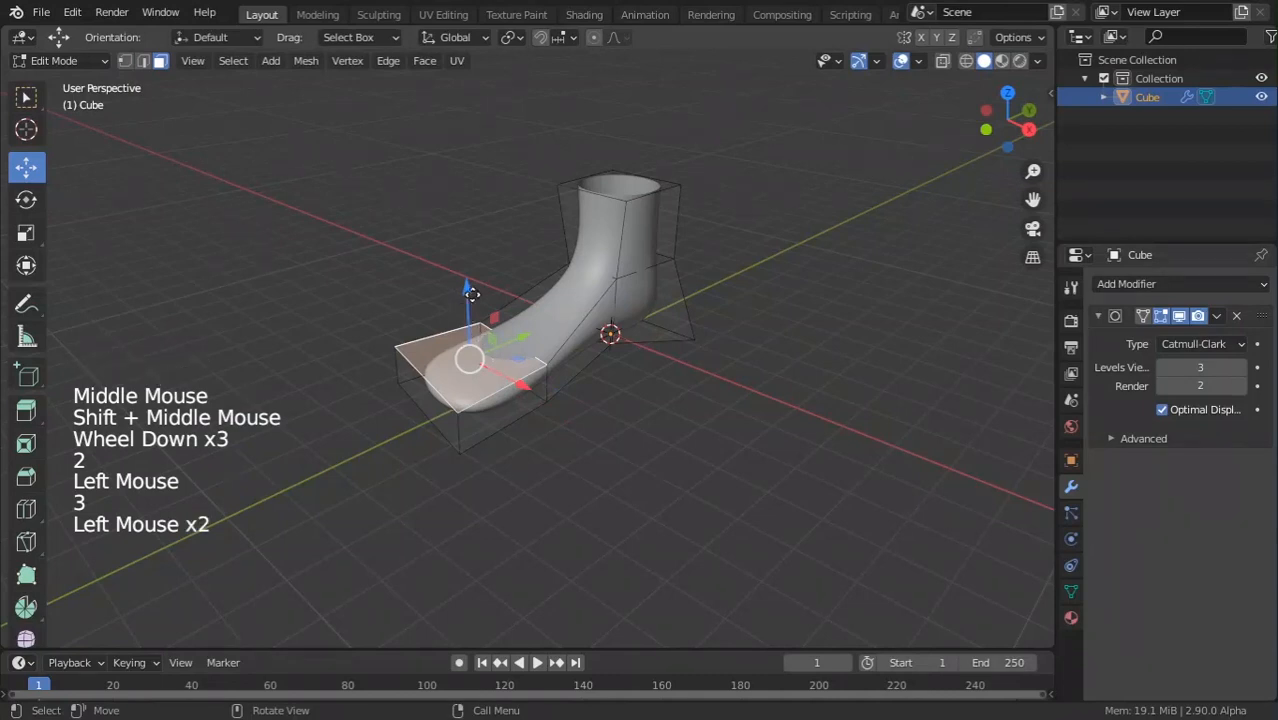
left_click_drag(472, 295, 473, 284)
key("Tab")
Select the bottom face of the heel and raise it slightly.
middle_click_drag(640, 365, 537, 336)
middle_click_drag(676, 386, 612, 285)
key("Tab")
scroll(608, 320, "up", 1)
left_click(608, 318)
left_click_drag(612, 285, 612, 271)
key("Tab")
Select the outer rear vertex at ankle height above the heel and nudge its position.
middle_click_drag(612, 271, 890, 408)
key("Tab")
key("Tab")
scroll(836, 443, "down", 2)
scroll(628, 377, "up", 3)
key("Tab")
middle_click_drag(628, 377, 562, 320)
scroll(562, 320, "up", 2)
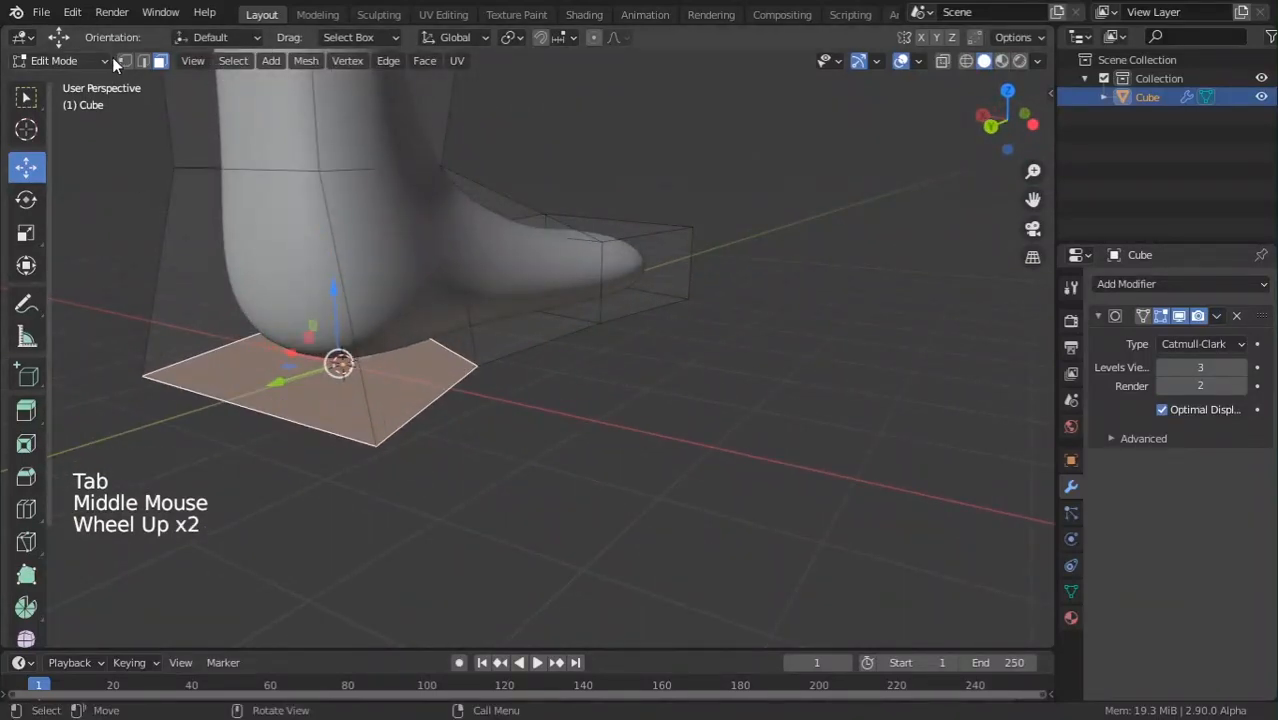
left_click(124, 60)
left_click(349, 200)
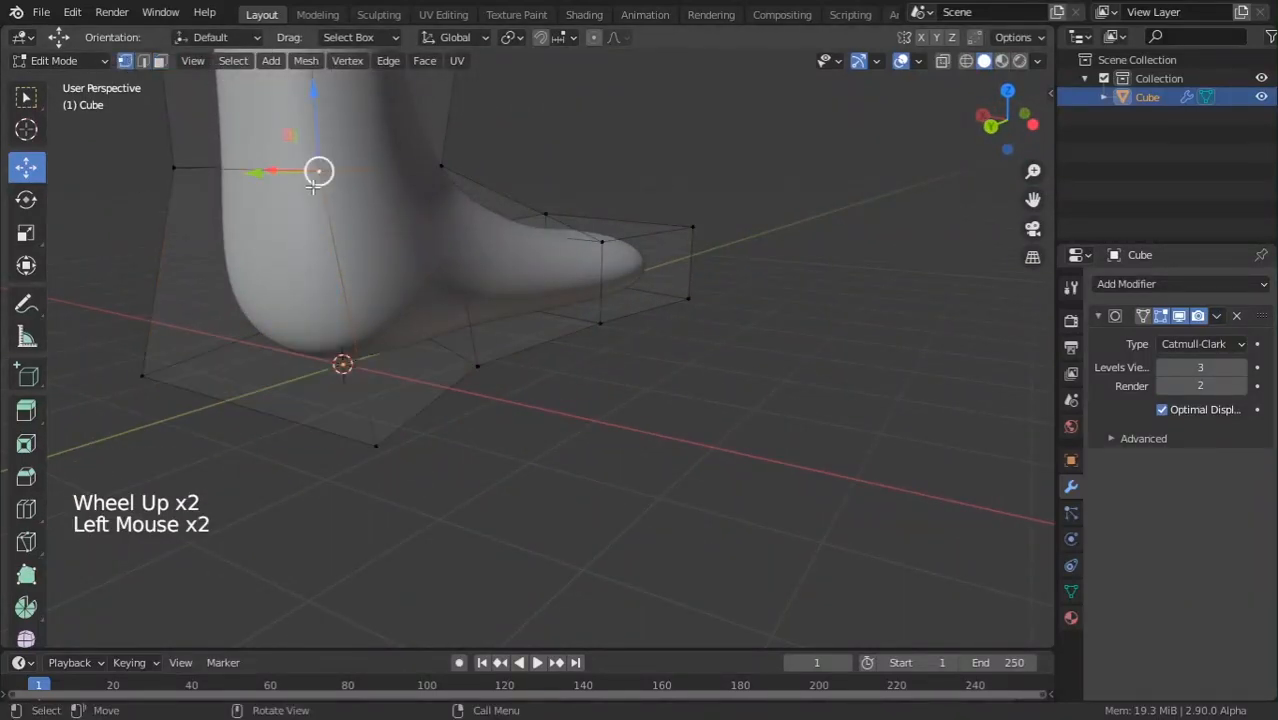
middle_click_drag(313, 187, 405, 317)
mouse_move(439, 330)
left_mouse_down()
mouse_move(462, 331)
mouse_move(443, 334)
left_mouse_up()
middle_click_drag(370, 336, 546, 356, "shift")
left_click(489, 344)
left_click(362, 337)
key("Tab")
middle_click_drag(362, 337, 520, 315)
scroll(579, 379, "down", 3)
middle_click_drag(520, 315, 621, 380)
scroll(540, 345, "up", 1)
key("Tab")
key("space")
left_click(534, 375)
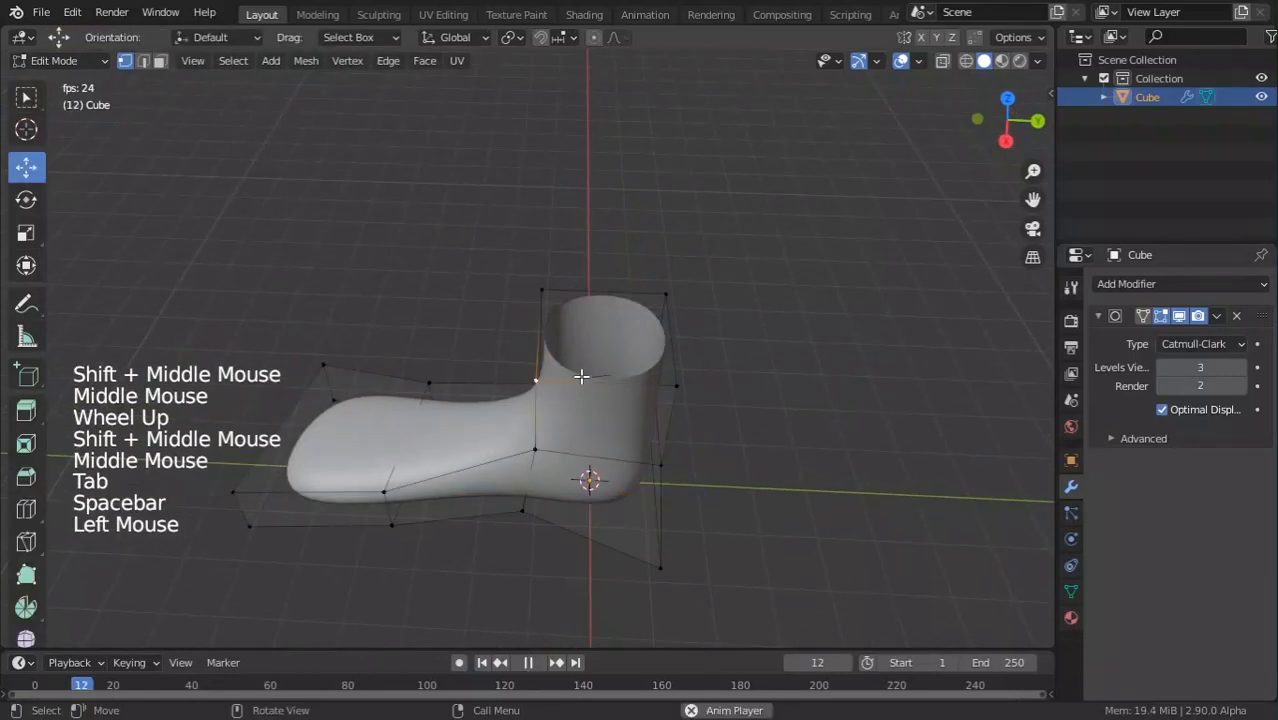
key("space")
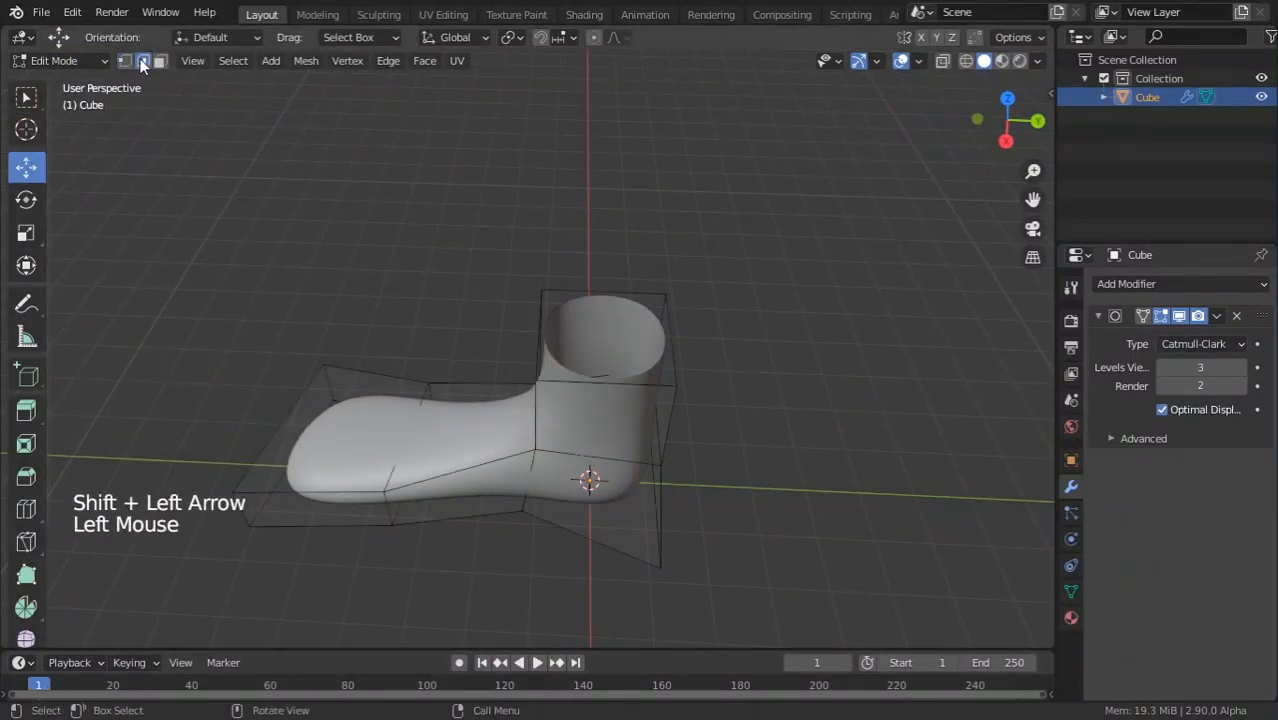
Move the rear edge of the ankle opening's rim slightly backward.
left_click_drag(684, 344, 672, 356)
key("Tab")
middle_click_drag(672, 356, 645, 390)
scroll(669, 397, "down", 2)
scroll(698, 393, "up", 2)
middle_click_drag(645, 390, 594, 422)
key("Tab")
left_click(583, 323)
mouse_move(640, 315)
left_mouse_down()
mouse_move(665, 311)
mouse_move(653, 314)
left_mouse_up()
key("Tab")
Move the rear ankle edge between the heel and the rim slightly forward.
middle_click_drag(653, 314, 565, 437)
key("Tab")
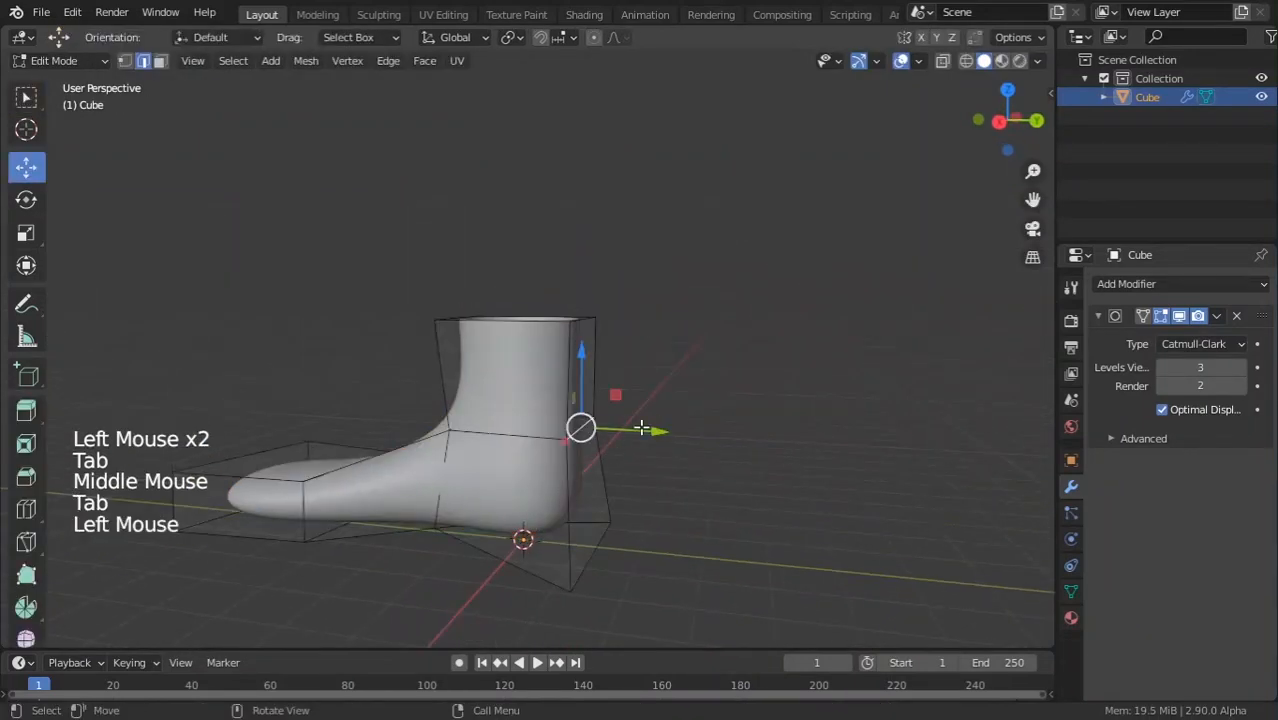
mouse_move(642, 428)
left_mouse_down()
mouse_move(615, 434)
mouse_move(640, 430)
left_mouse_up()
key("Tab")
middle_click_drag(640, 430, 593, 357)
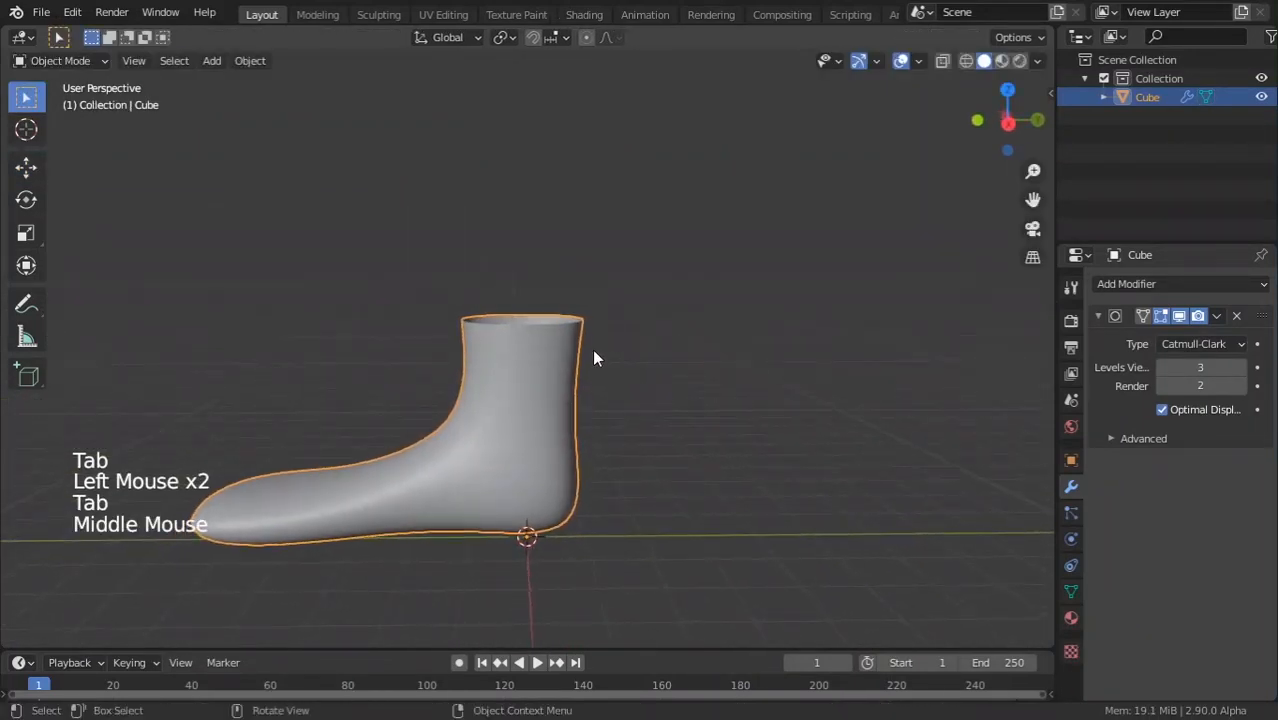
Adjust the front edge of the ankle opening's rim along Y and return to Object Mode.
key("Tab")
left_click(587, 318)
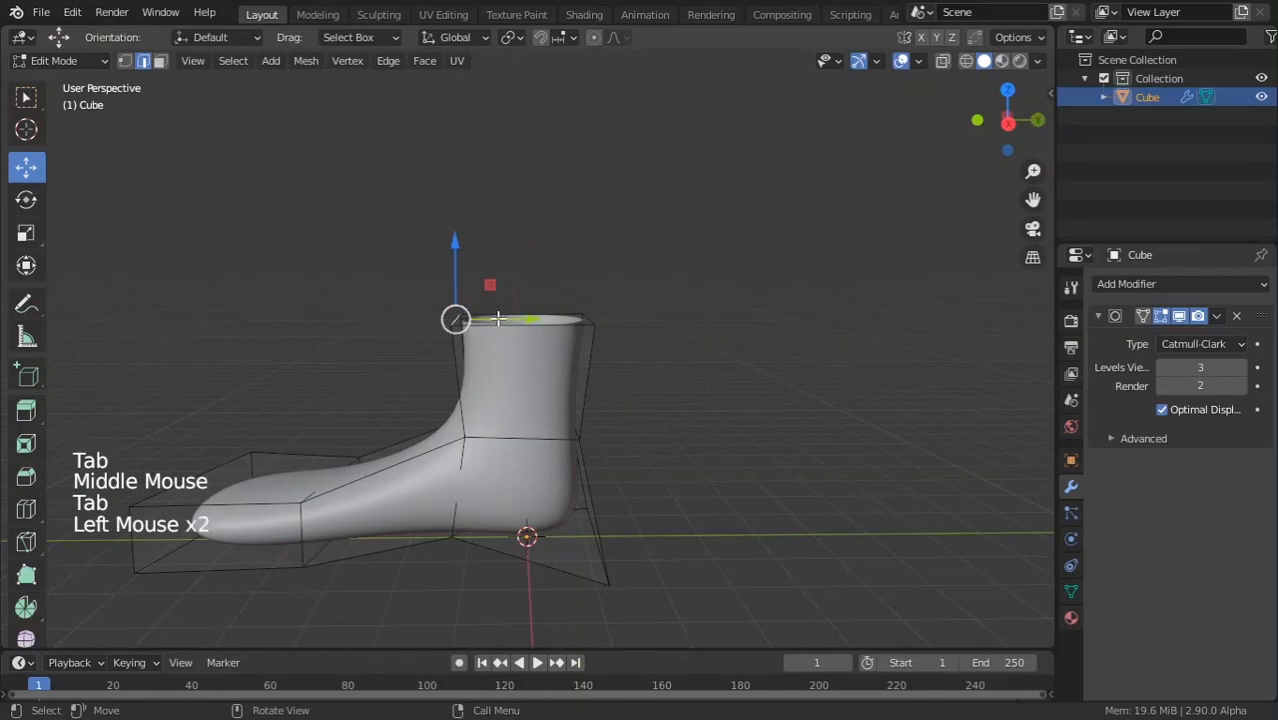
left_click_drag(497, 318, 625, 330)
key("Tab")
scroll(625, 330, "down", 2)
middle_click_drag(625, 330, 595, 430)
scroll(571, 442, "up", 1)
Select the underside faces of the foot and shift them slightly downward along Z.
key("Tab")
middle_click_drag(595, 430, 478, 420)
key("Tab")
scroll(86, 108, "up", 1)
key("Tab")
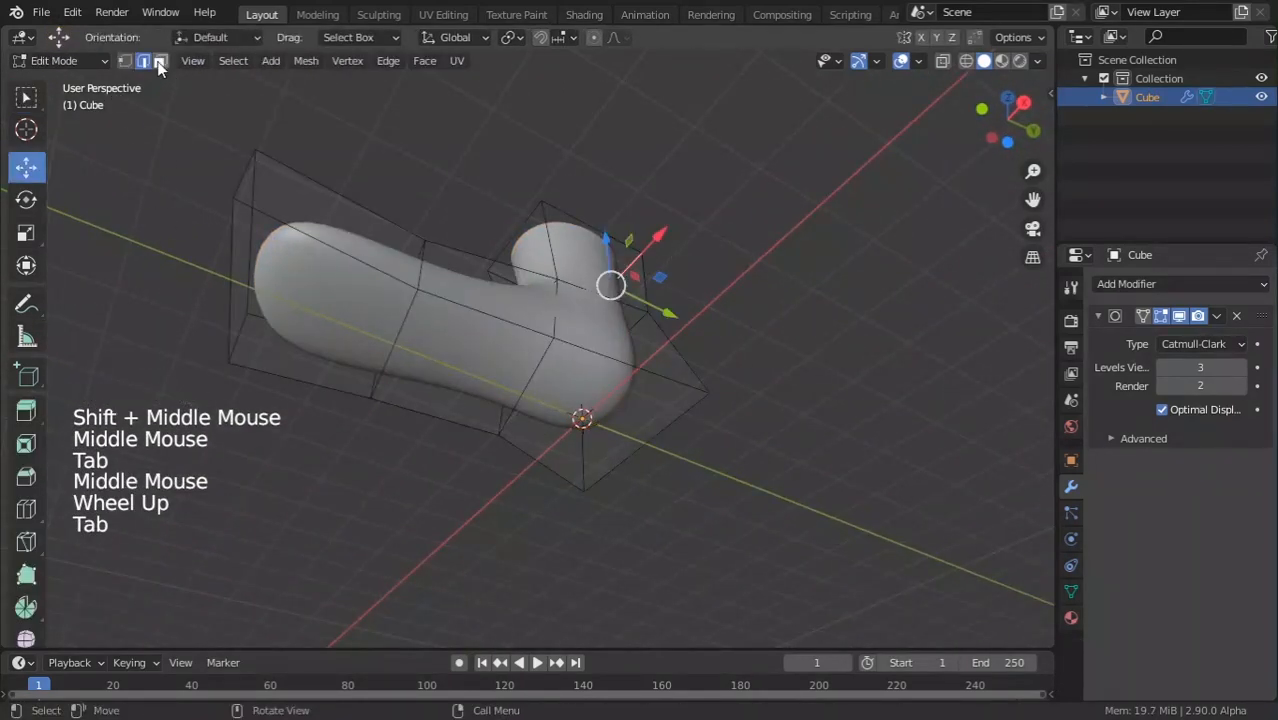
left_click(302, 313)
left_click(470, 365, "shift")
left_click(605, 386, "shift")
middle_click_drag(605, 386, 550, 477)
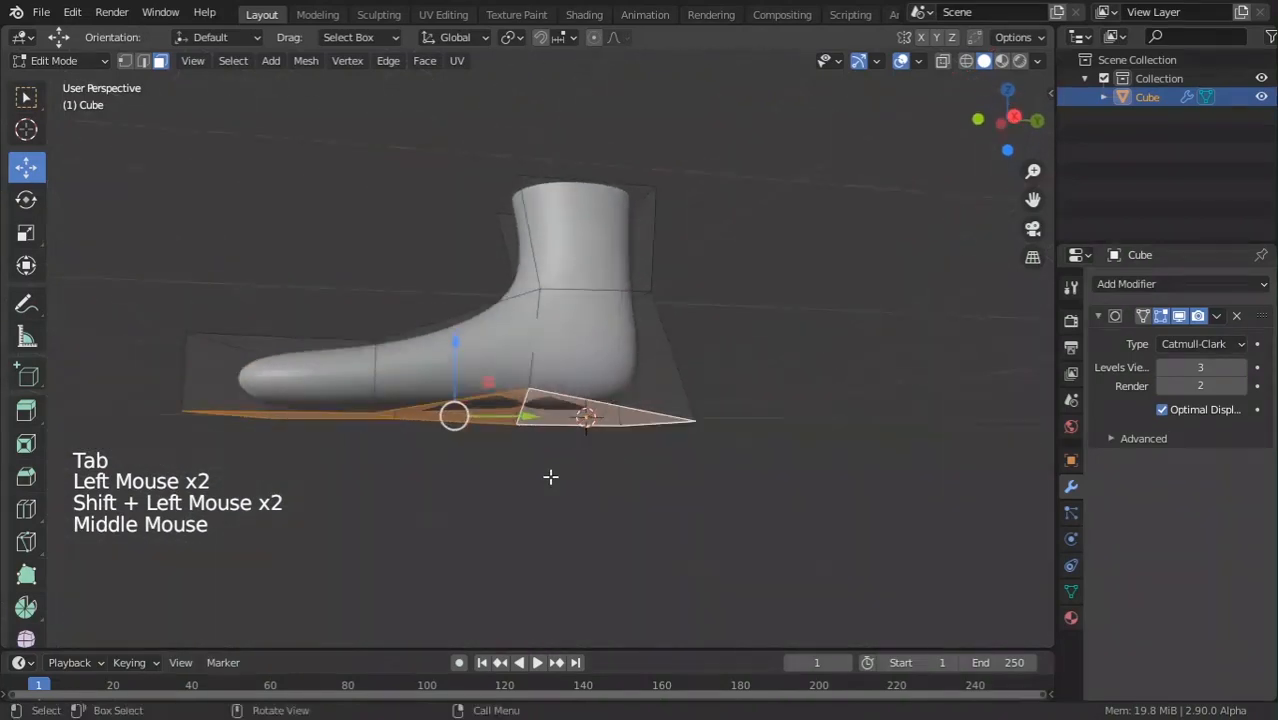
left_click_drag(455, 352, 450, 362)
key("Tab")
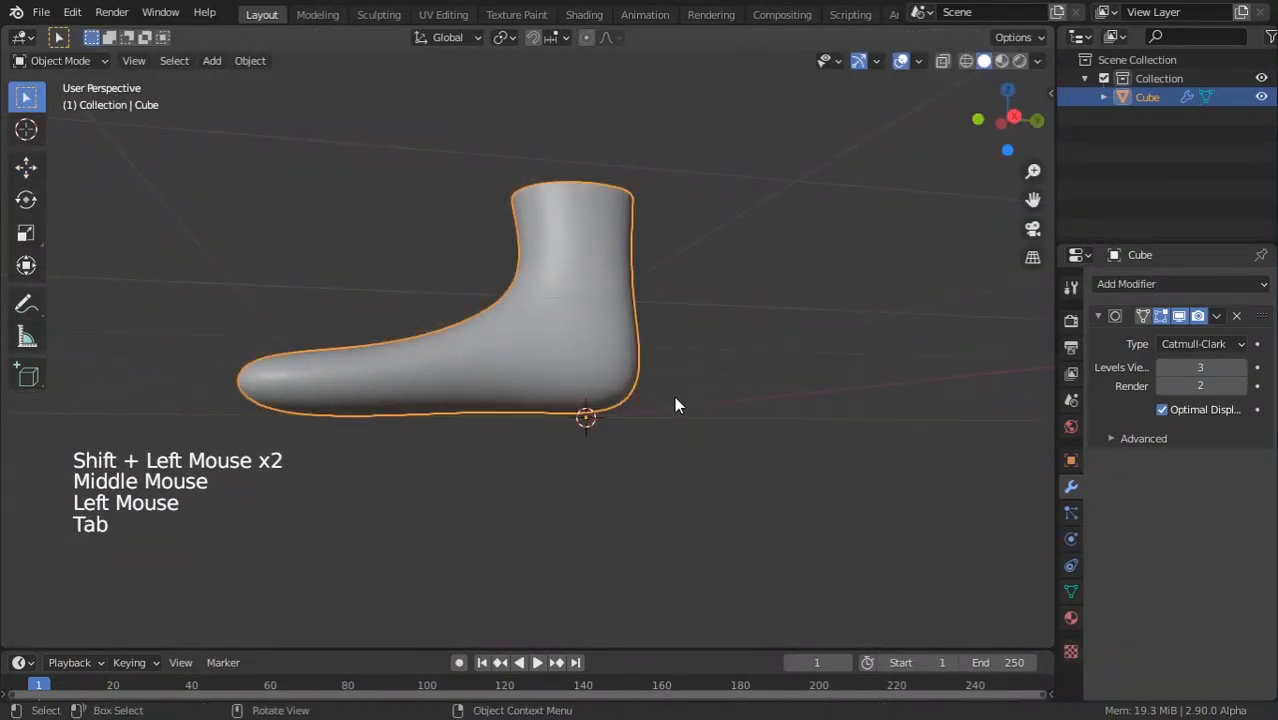
Nudge the selected sole faces slightly upward along Z and return to Object Mode.
middle_click_drag(676, 402, 427, 344)
key("Tab")
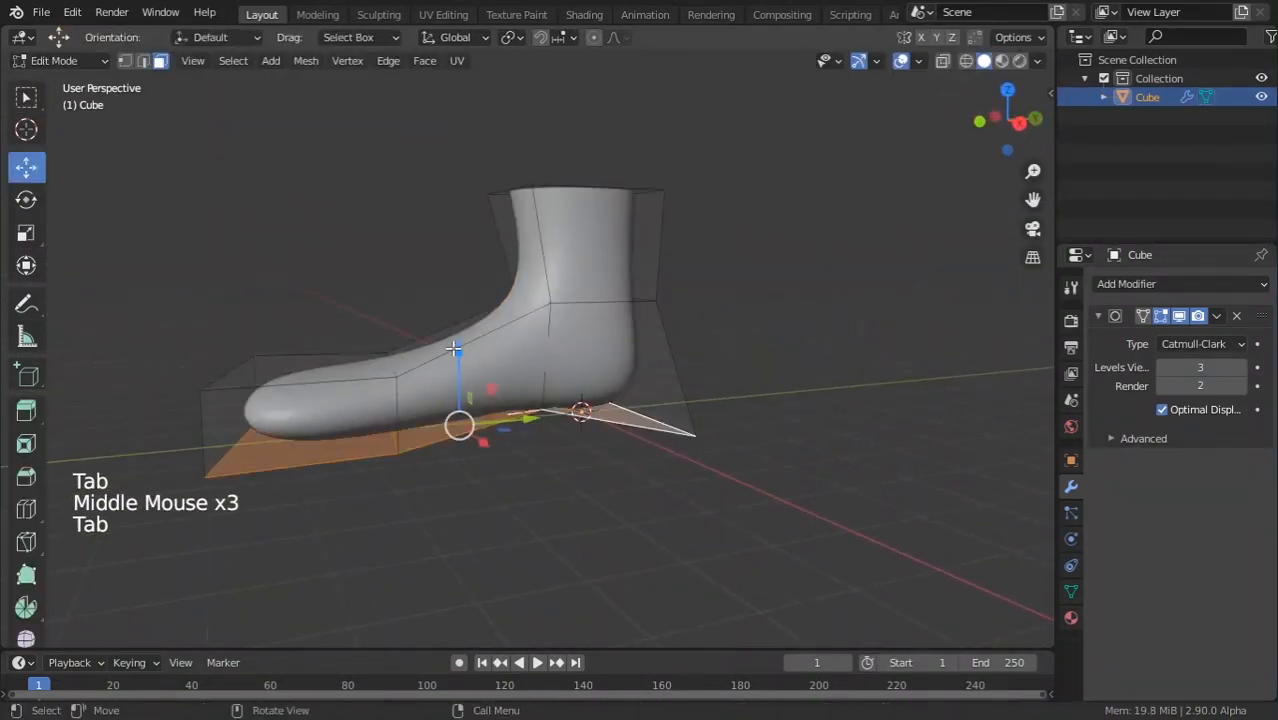
left_click_drag(454, 348, 455, 345)
key("Tab")
middle_click_drag(455, 345, 847, 445)
middle_click_drag(630, 425, 785, 450)
scroll(564, 475, "down", 3)
middle_click_drag(560, 495, 596, 417)
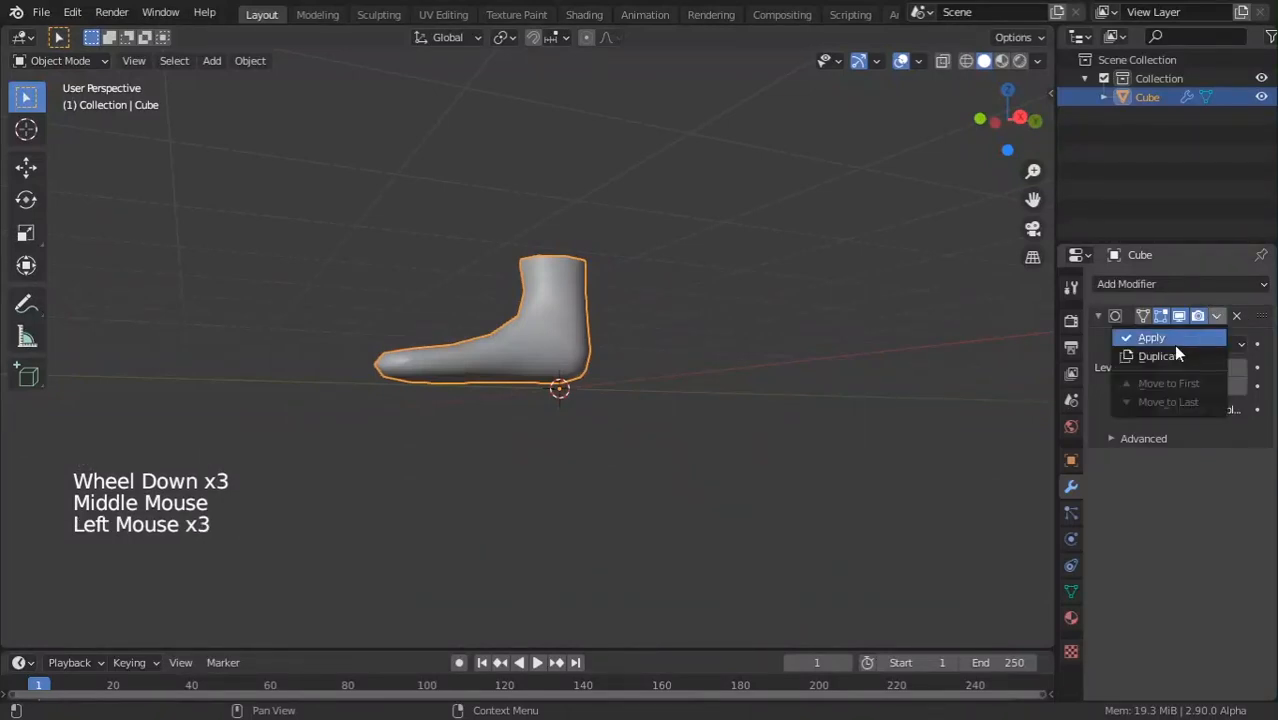
Try applying the Subdivision Surface modifier at viewport level 1 and undo it.
left_click(1168, 340)
scroll(576, 419, "up", 2)
middle_click_drag(499, 354, 1003, 353)
key("Tab")
key("ctrl+z")
key("ctrl+z")
key("ctrl+z")
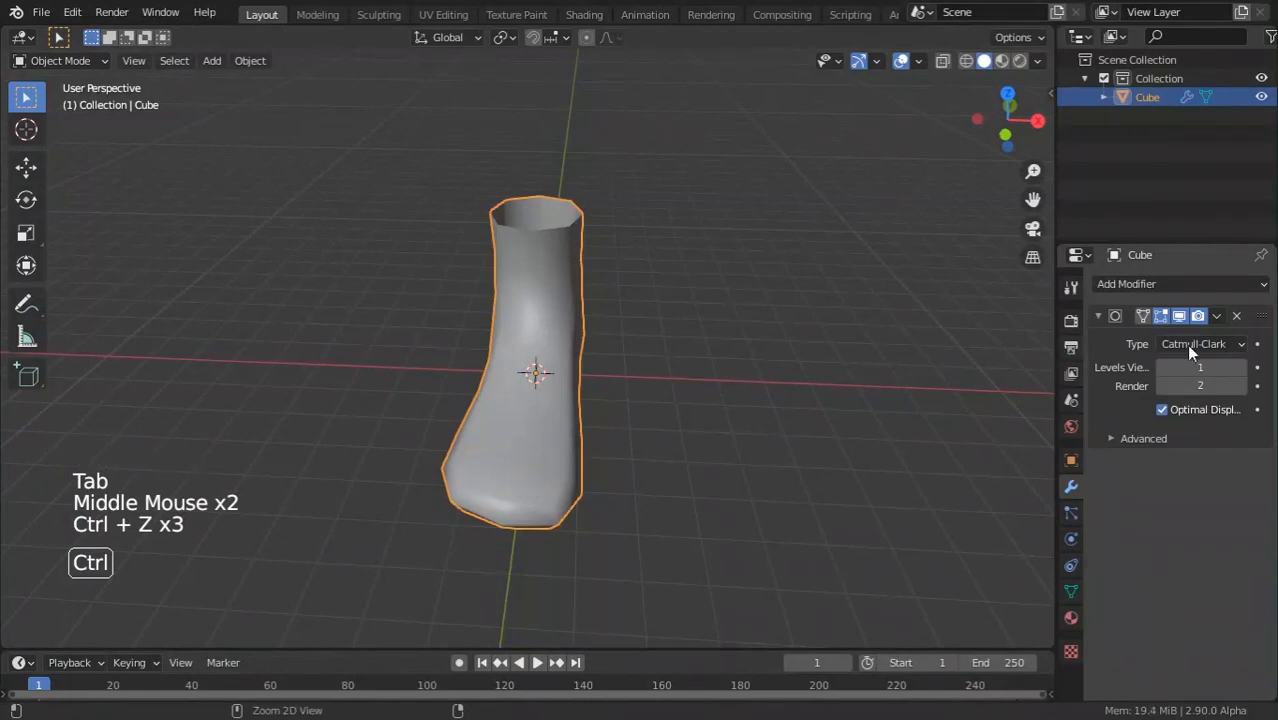
Try a lengthwise loop cut running through the ankle and foot, and undo it.
key("Tab")
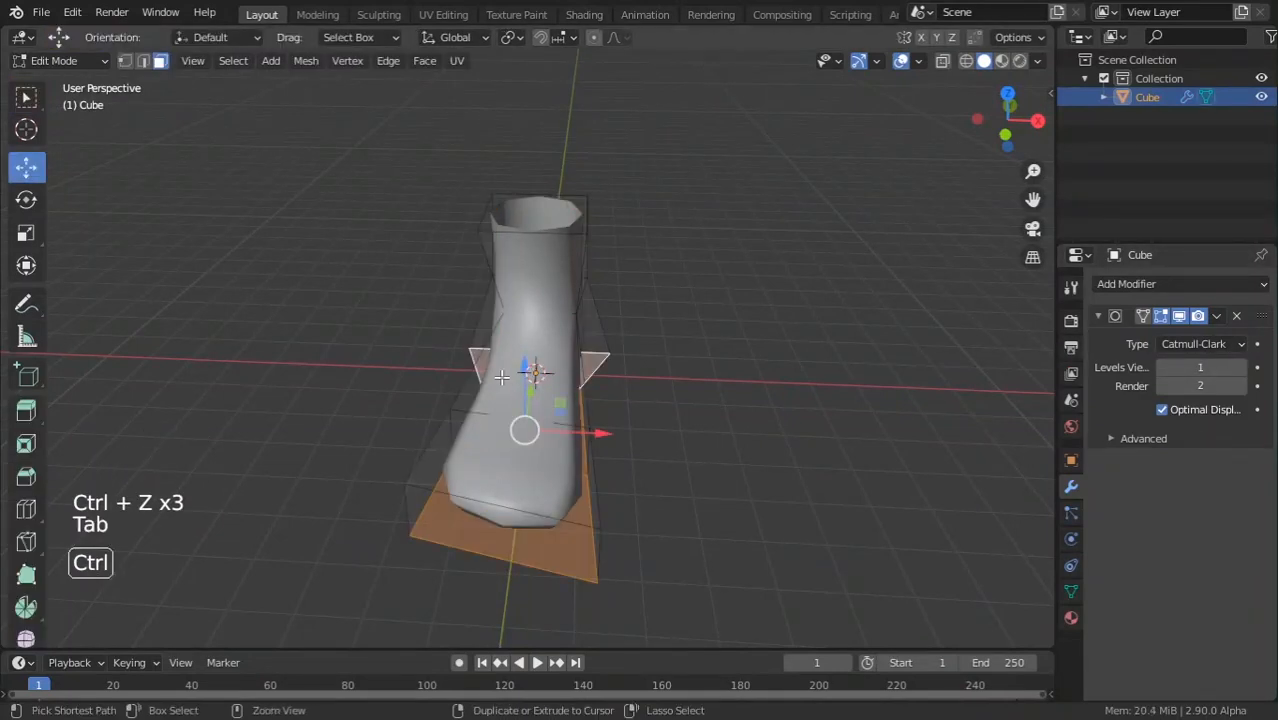
left_click(535, 250)
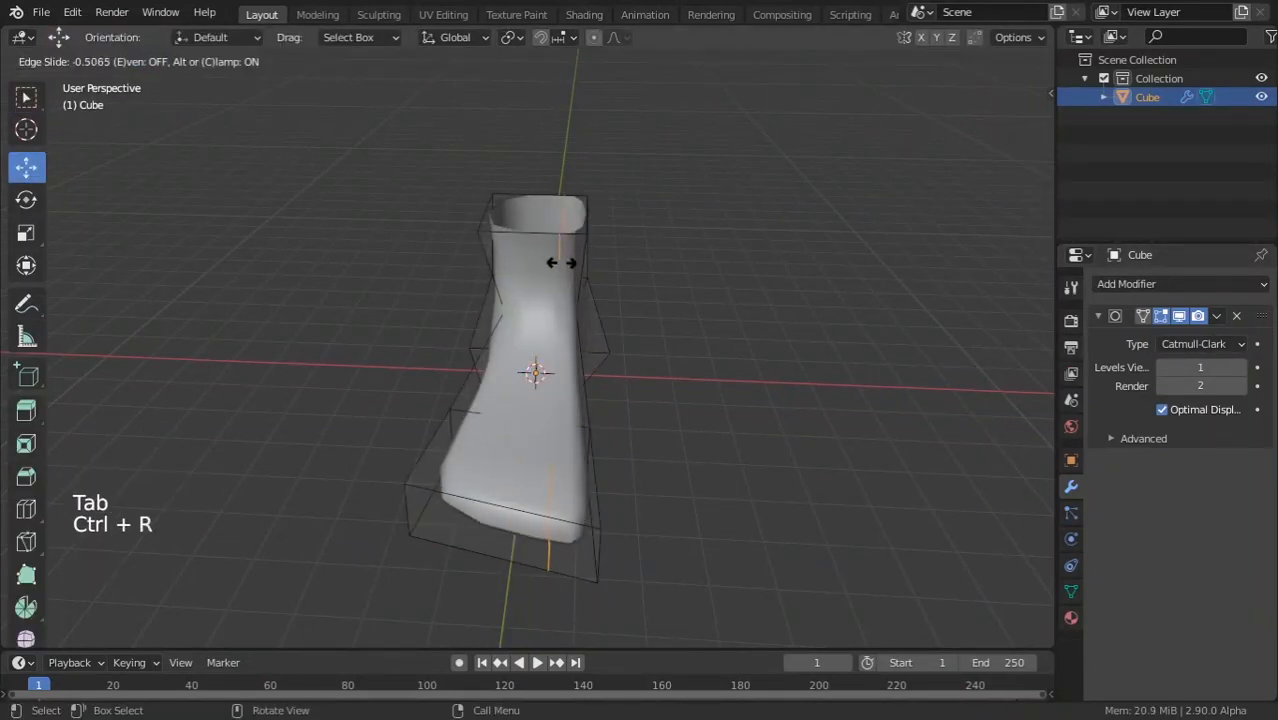
left_click(514, 288)
key("ctrl+z")
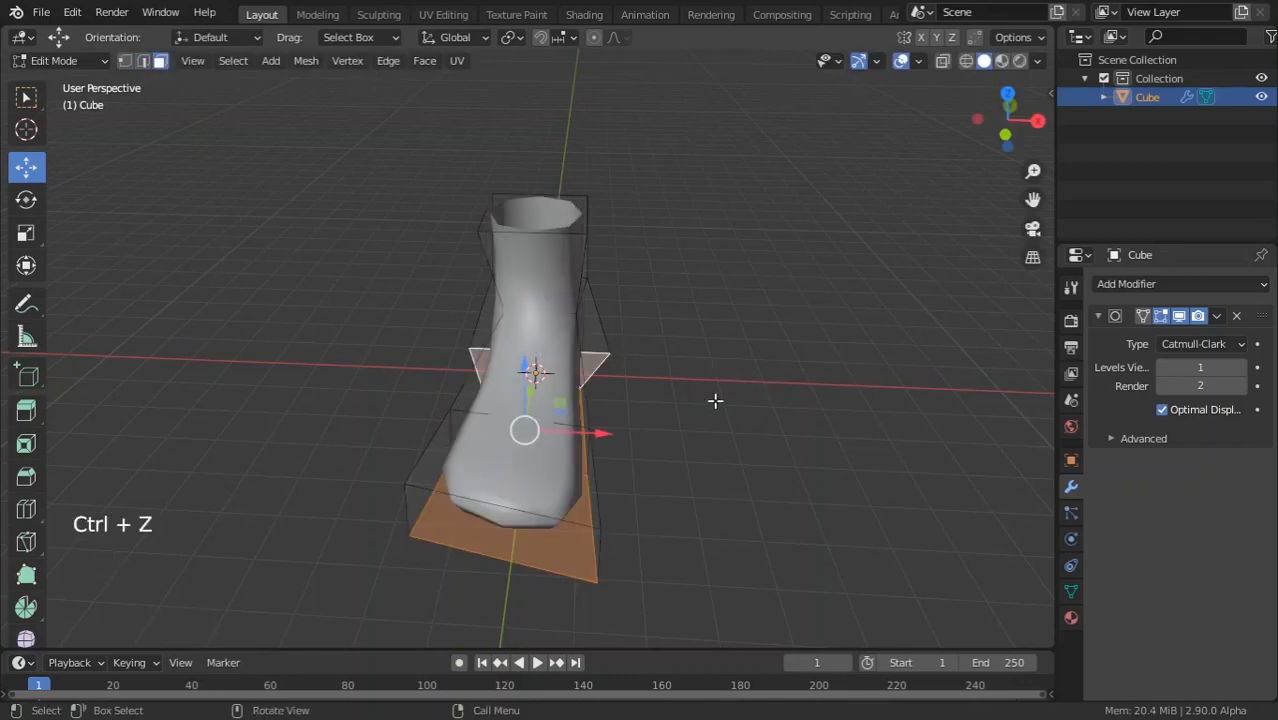
middle_click_drag(713, 399, 479, 416)
key("Tab")
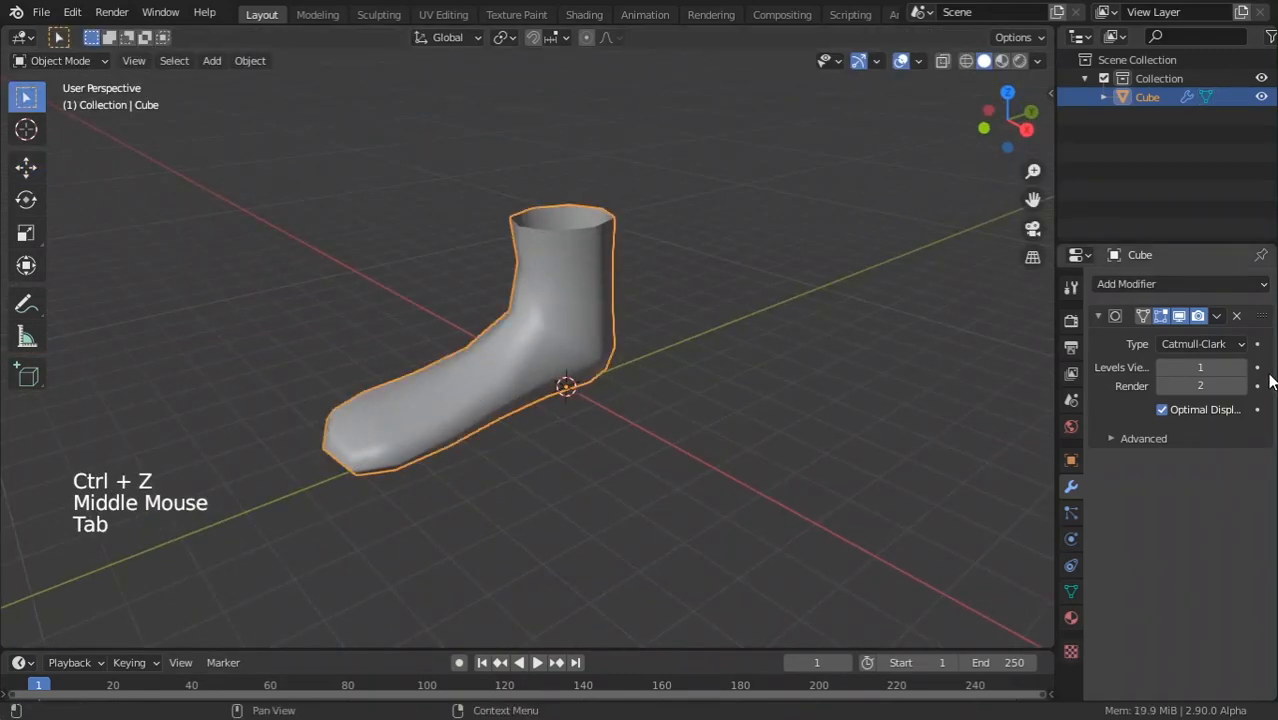
Preview the foot at viewport subdivision level 2 and set the level back to 1.
middle_click_drag(548, 376, 608, 378)
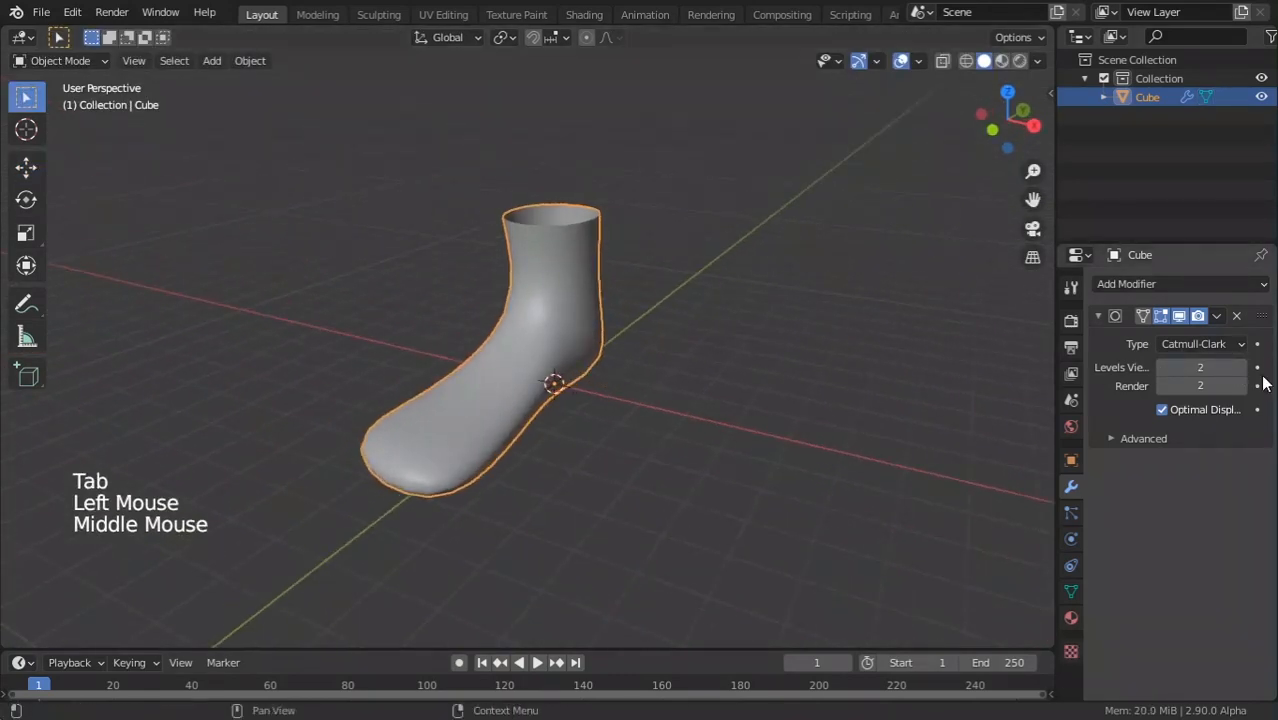
left_click(1162, 368)
scroll(608, 374, "up", 1)
middle_click_drag(687, 374, 630, 380)
Apply the Subdivision Surface modifier to the foot mesh in Object Mode.
key("Tab")
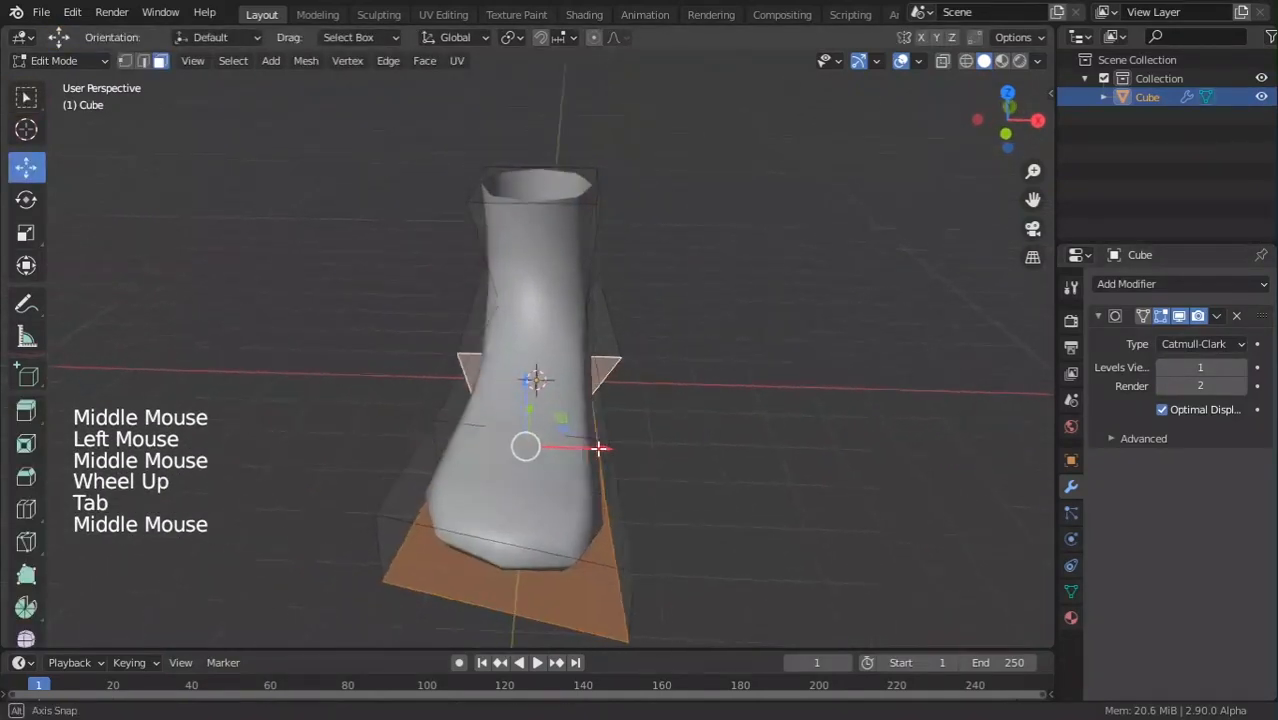
scroll(630, 380, "up", 1)
left_click(1217, 316)
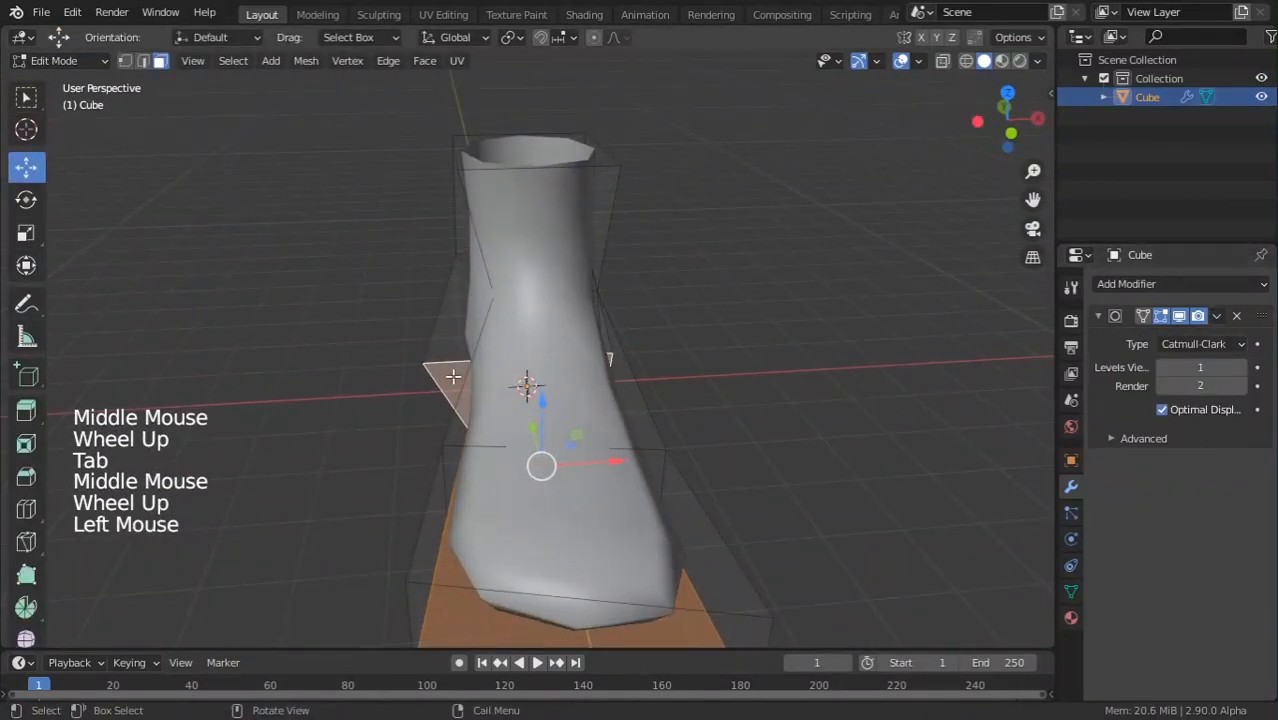
left_click(1217, 316)
key("Tab")
left_click(1217, 316)
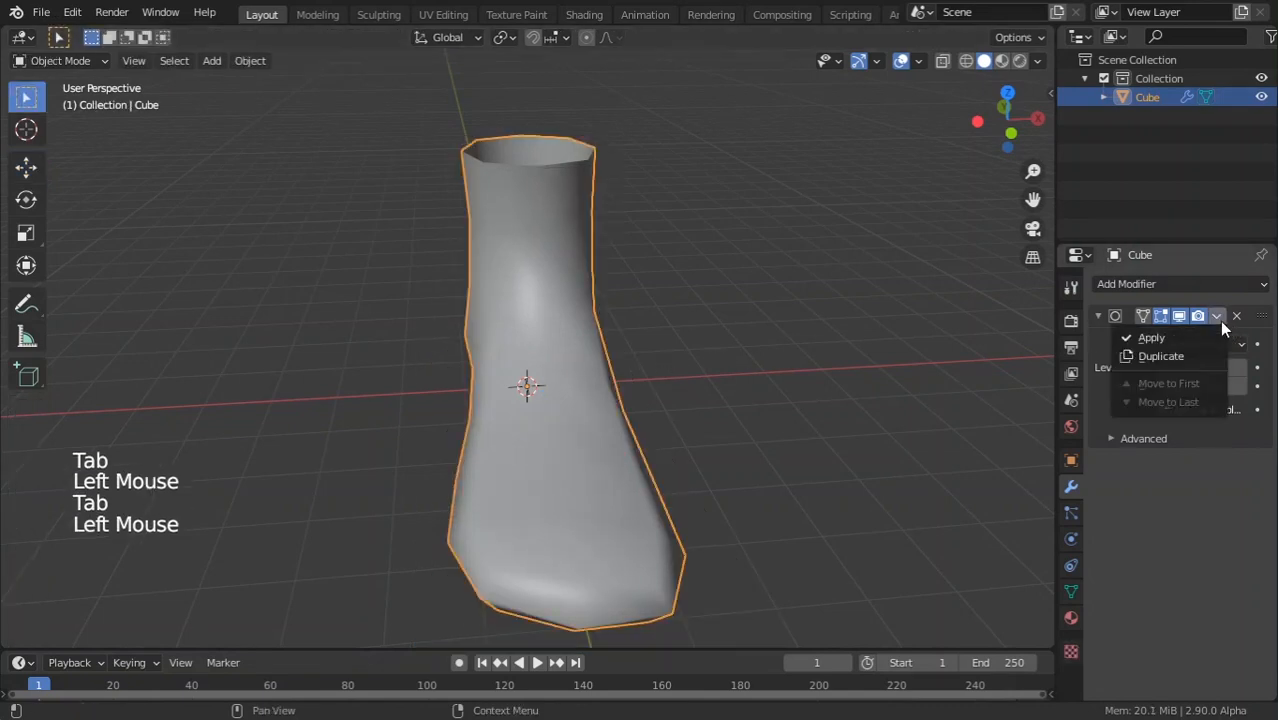
left_click(1208, 337)
Switch to vertex selection and lower the inner-side sole vertex just ahead of the heel's rear corner along Z.
middle_click_drag(492, 387, 496, 462)
key("Tab")
scroll(505, 420, "up", 1)
scroll(505, 420, "up", 1)
key("Tab")
scroll(641, 446, "down", 3)
scroll(391, 440, "up", 3)
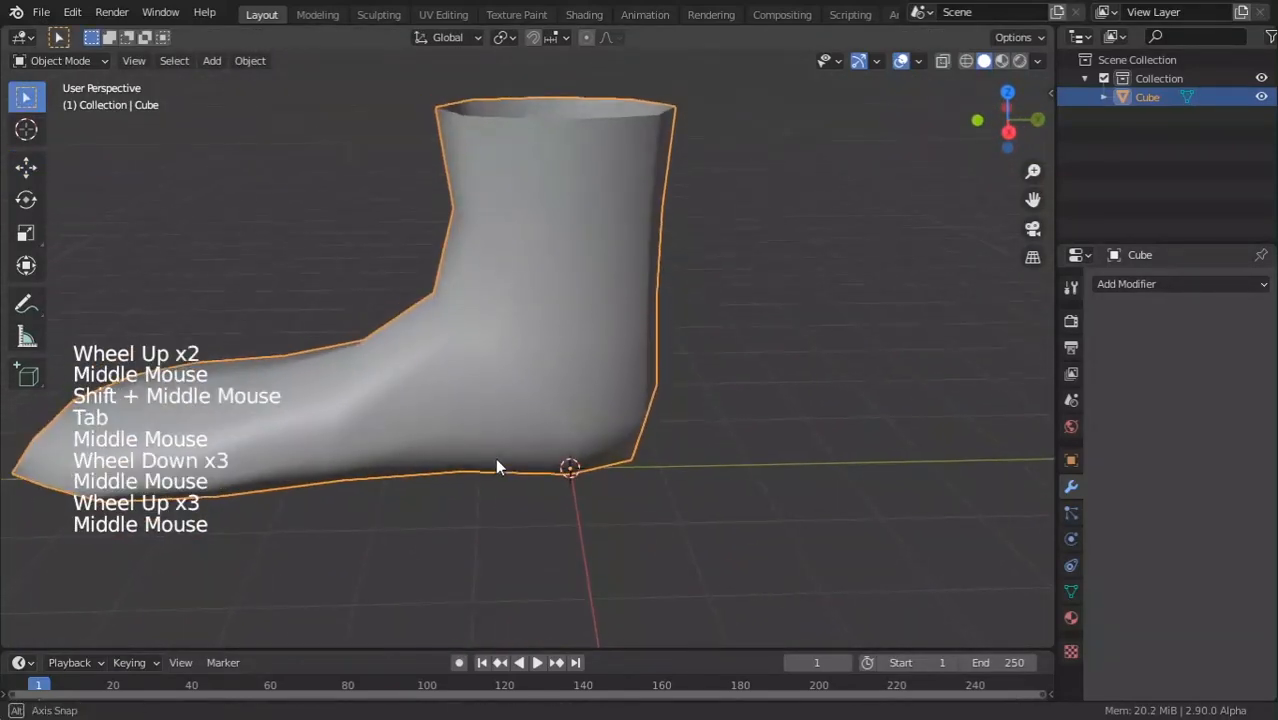
key("Tab")
middle_click_drag(496, 462, 508, 419)
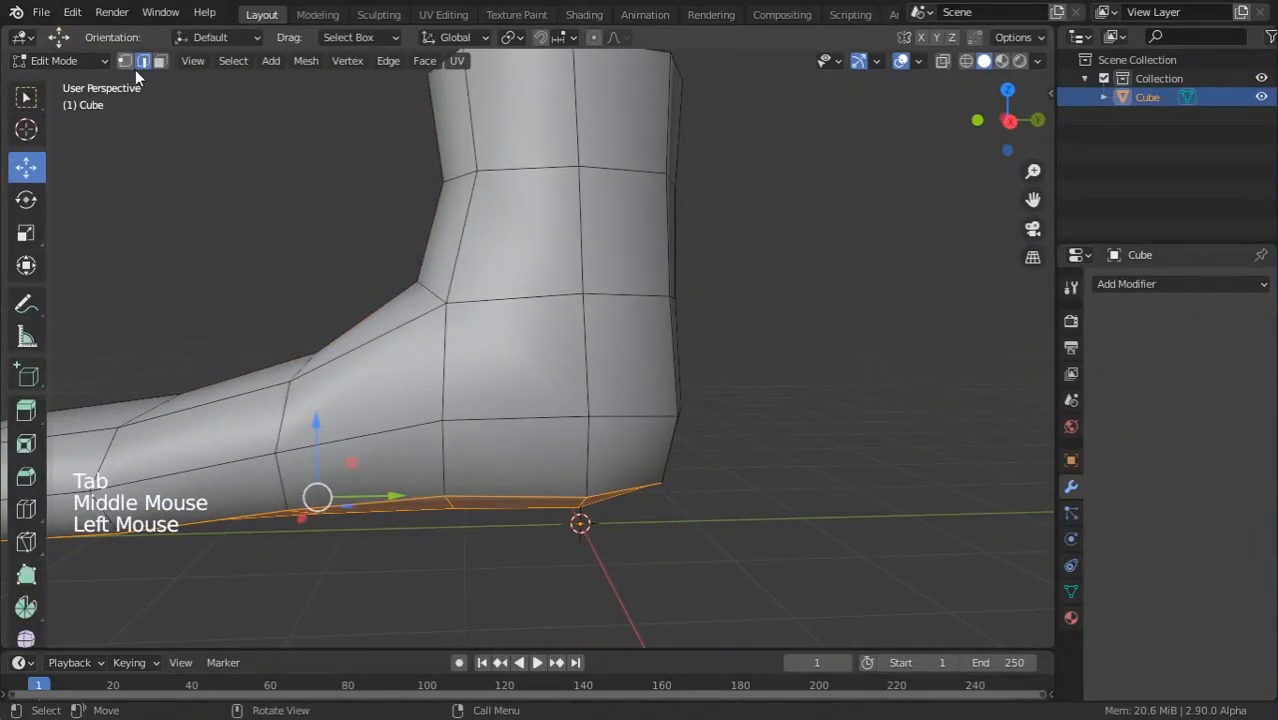
left_click(587, 497)
left_click_drag(585, 433, 585, 467)
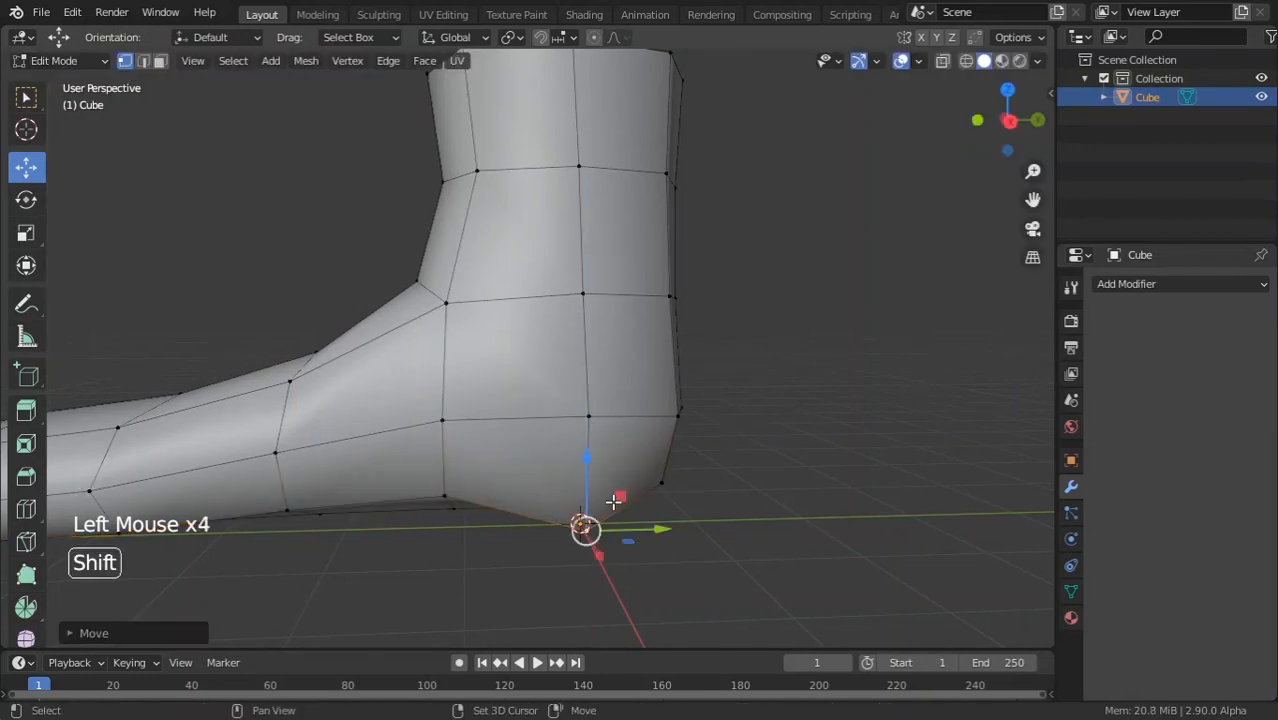
Lower the inner rear corner vertex at the bottom of the heel to the ground along Z.
middle_click_drag(613, 502, 572, 484, "shift")
middle_click_drag(572, 484, 490, 482)
left_click(549, 471)
left_click_drag(550, 432, 553, 479)
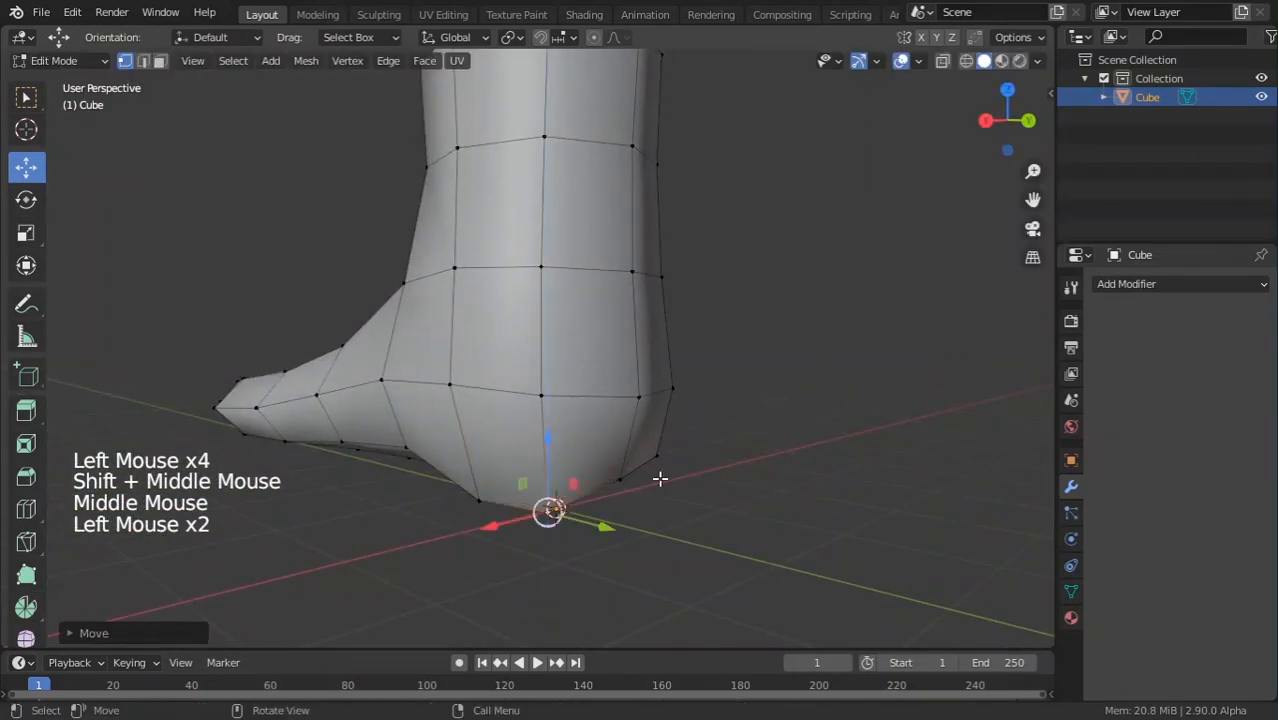
middle_click_drag(610, 484, 565, 496)
key("Tab")
key("Tab")
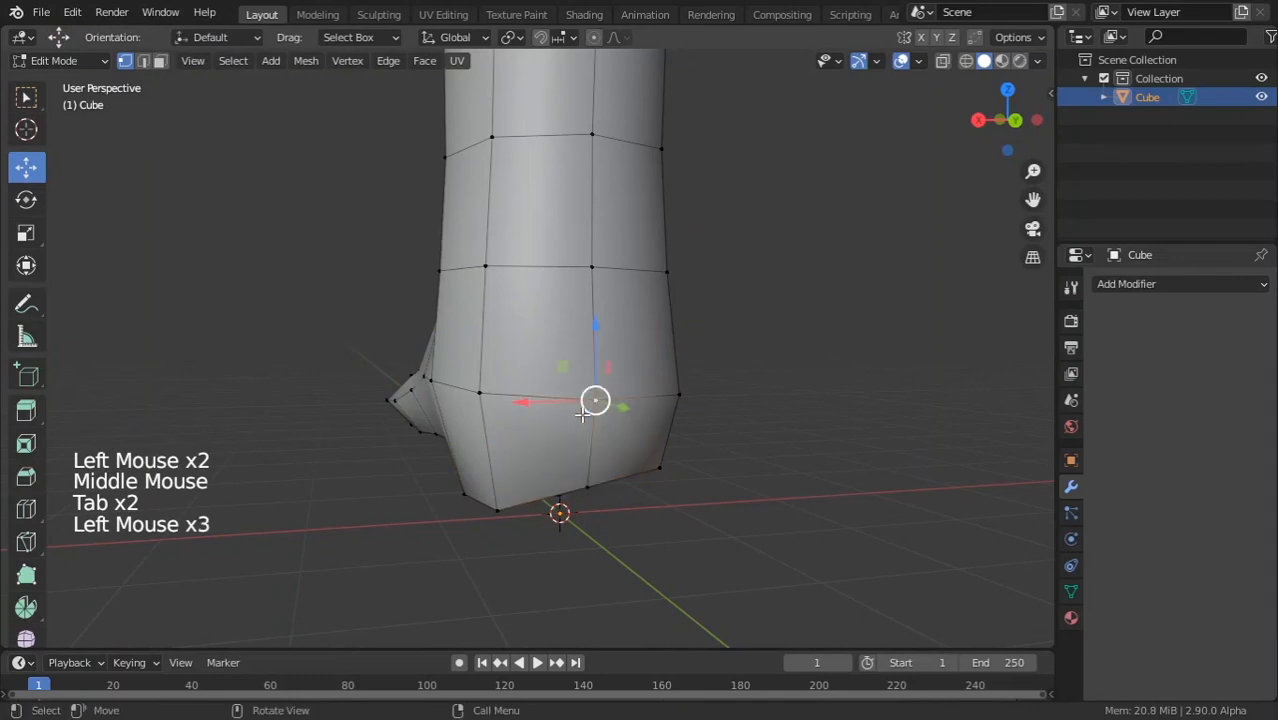
Lower the middle rear vertex and the other rear corner vertex at the heel's bottom along Z.
left_click_drag(590, 405, 590, 430)
middle_click_drag(686, 446, 599, 456)
key("Tab")
key("Tab")
key("Tab")
left_click_drag(611, 435, 611, 470)
key("Tab")
Examine the foot's profile and sole line in the right orthographic view.
middle_click_drag(722, 456, 802, 522)
scroll(777, 545, "down", 3)
scroll(691, 535, "up", 3)
key("Tab")
scroll(693, 537, "down", 4)
key("KP_1")
key("KP_3")
scroll(802, 522, "up", 3)
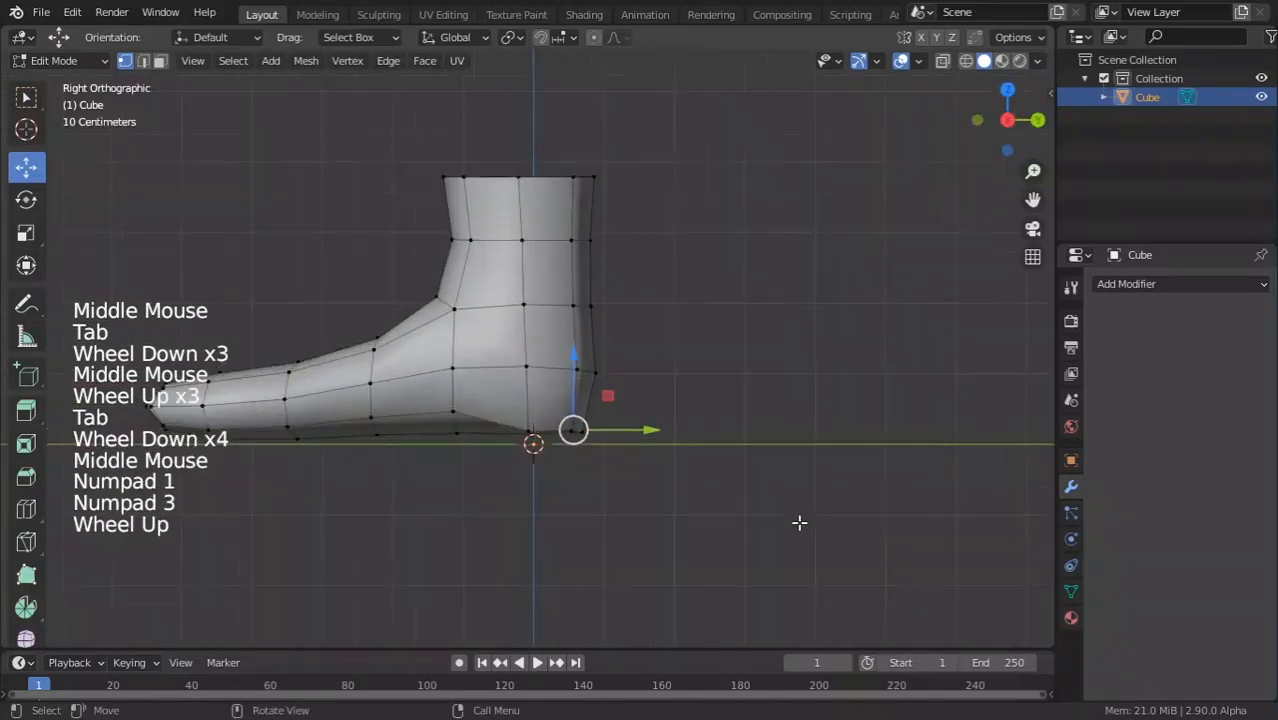
middle_click_drag(599, 553, 762, 521, "shift")
key("Tab")
key("Tab")
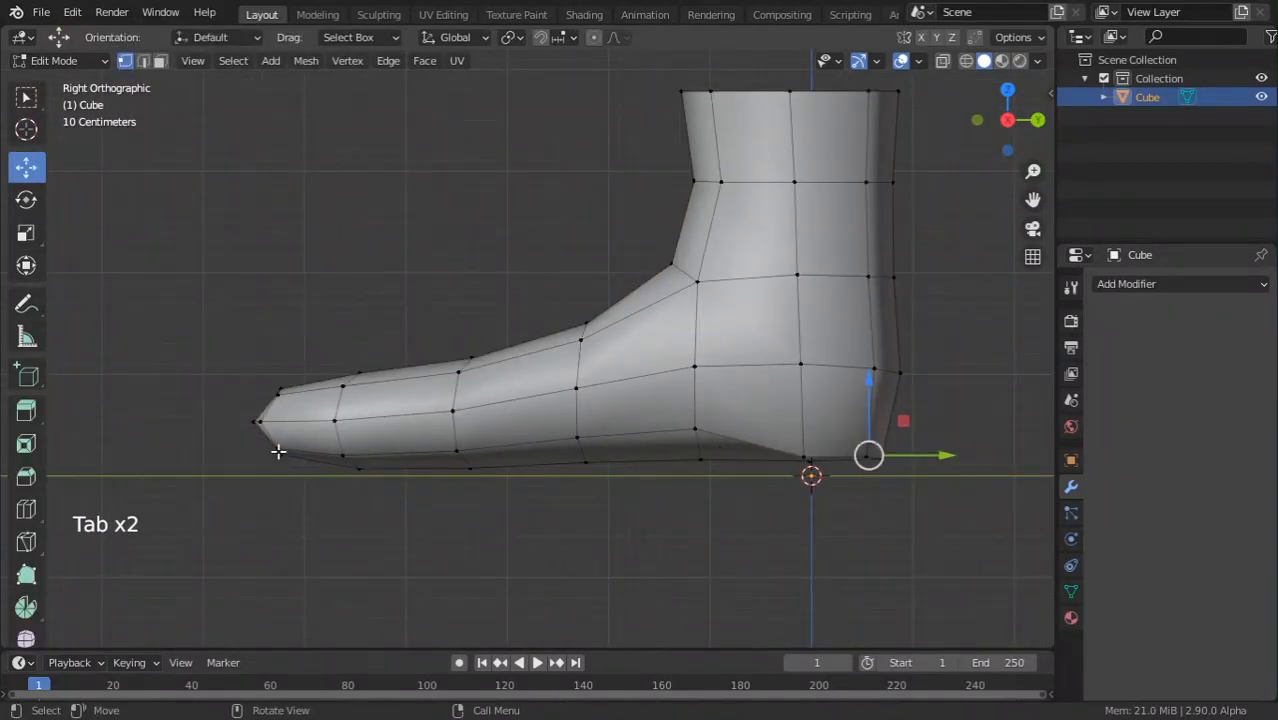
Lower the inner sole-edge vertex just ahead of the arch and its neighbour toward the toes along Z.
middle_click_drag(688, 450, 724, 419)
scroll(699, 491, "up", 2)
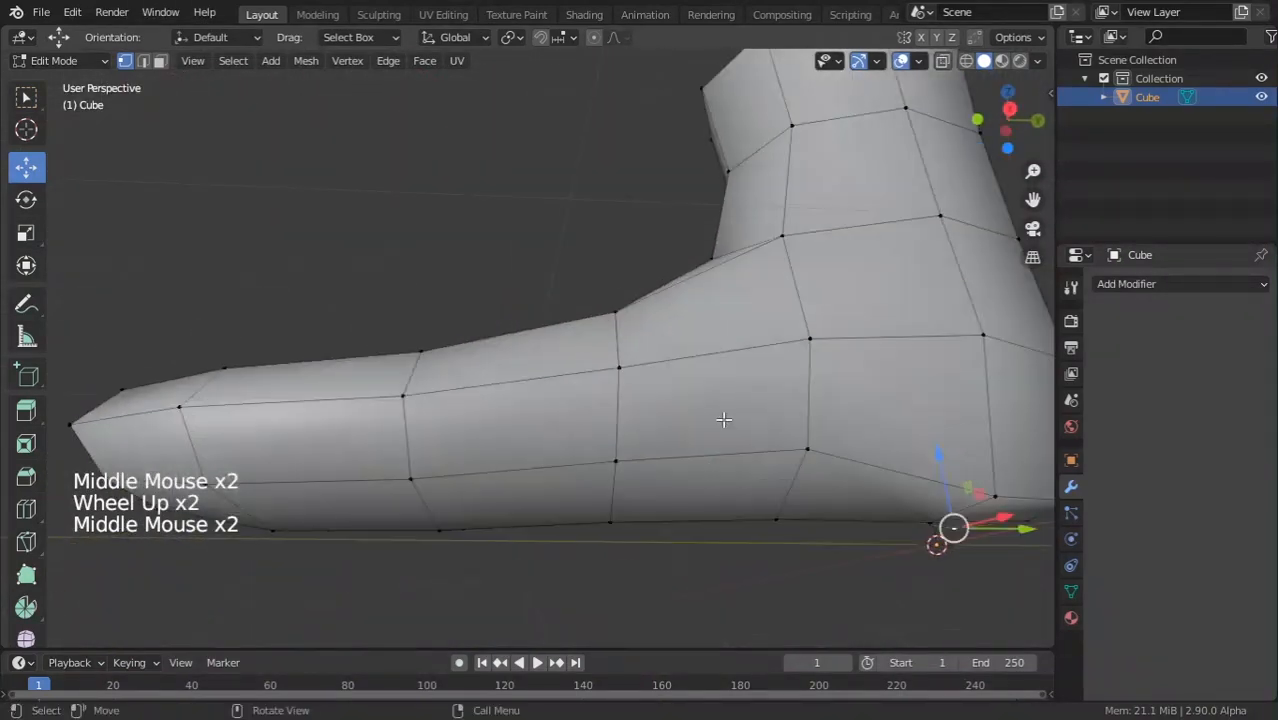
middle_click_drag(651, 441, 593, 449)
left_click_drag(621, 419, 633, 455)
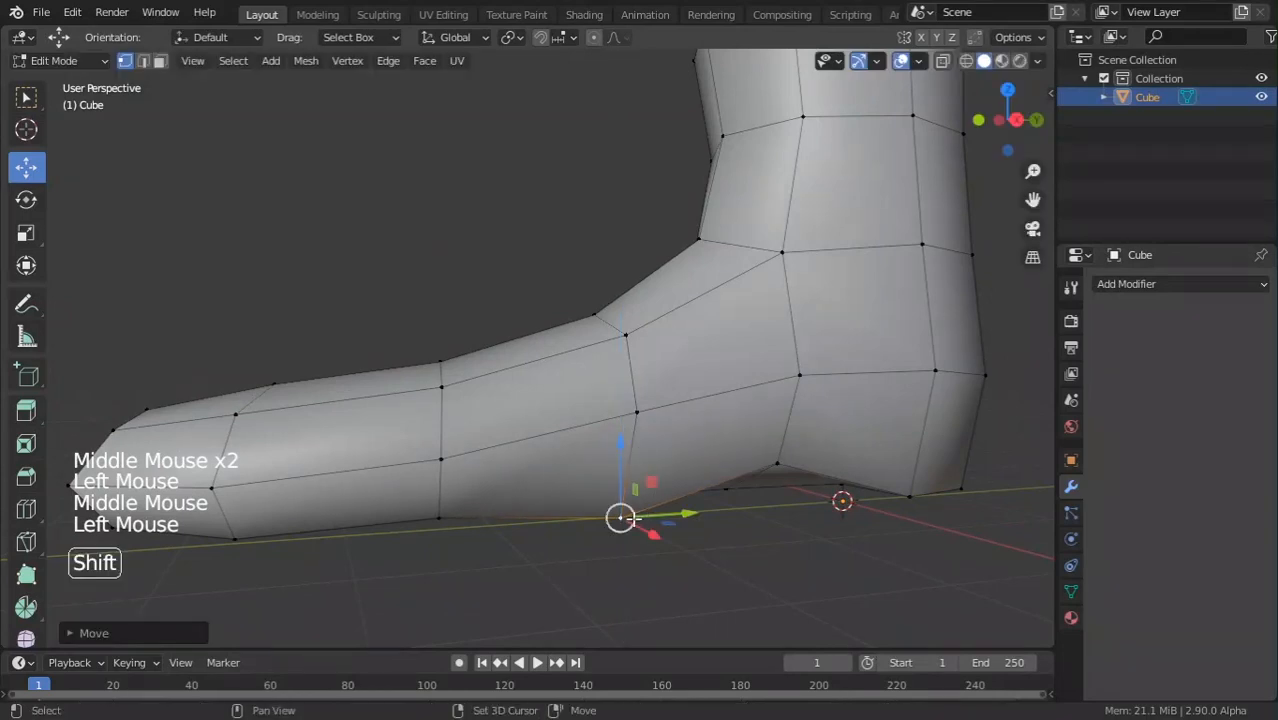
middle_click_drag(478, 510, 575, 483, "shift")
double_click(553, 483)
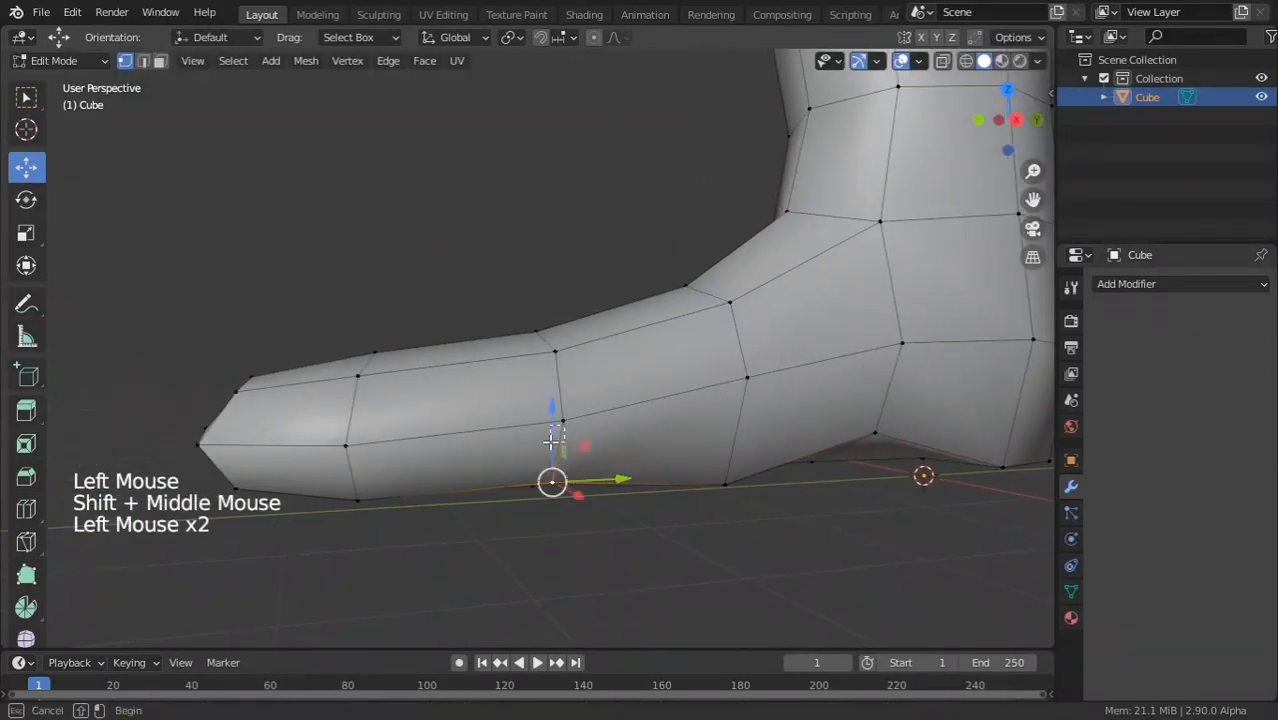
left_click_drag(557, 423, 559, 443)
Lower the next inner sole-edge vertex closer to the toes along Z.
key("Tab")
middle_click_drag(711, 506, 670, 500)
middle_click_drag(670, 500, 800, 492, "shift")
scroll(744, 497, "down", 3)
key("Tab")
scroll(632, 480, "up", 3)
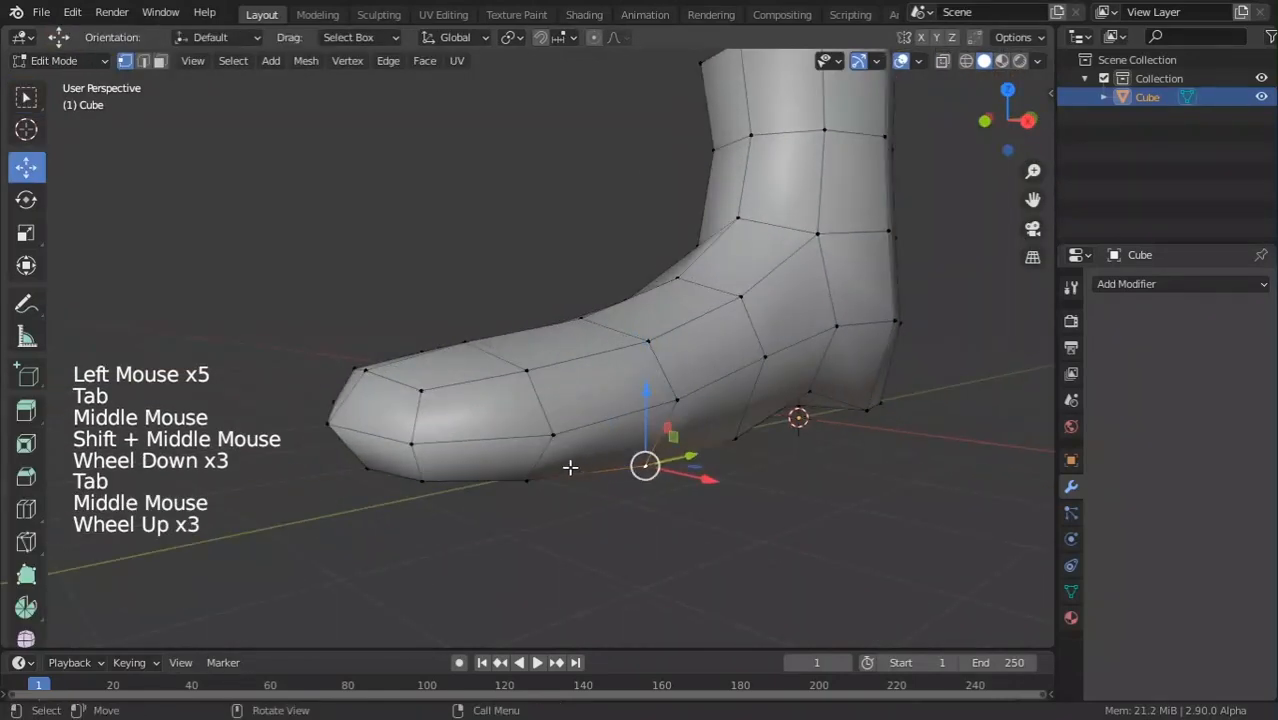
left_click(525, 479)
left_click_drag(532, 408, 536, 433)
In the bottom orthographic view, move the inner sole vertex at the ball of the foot outward toward the side edge.
scroll(620, 420, "down", 4)
middle_click_drag(536, 437, 643, 316)
key("Tab")
key("ctrl+KP_7")
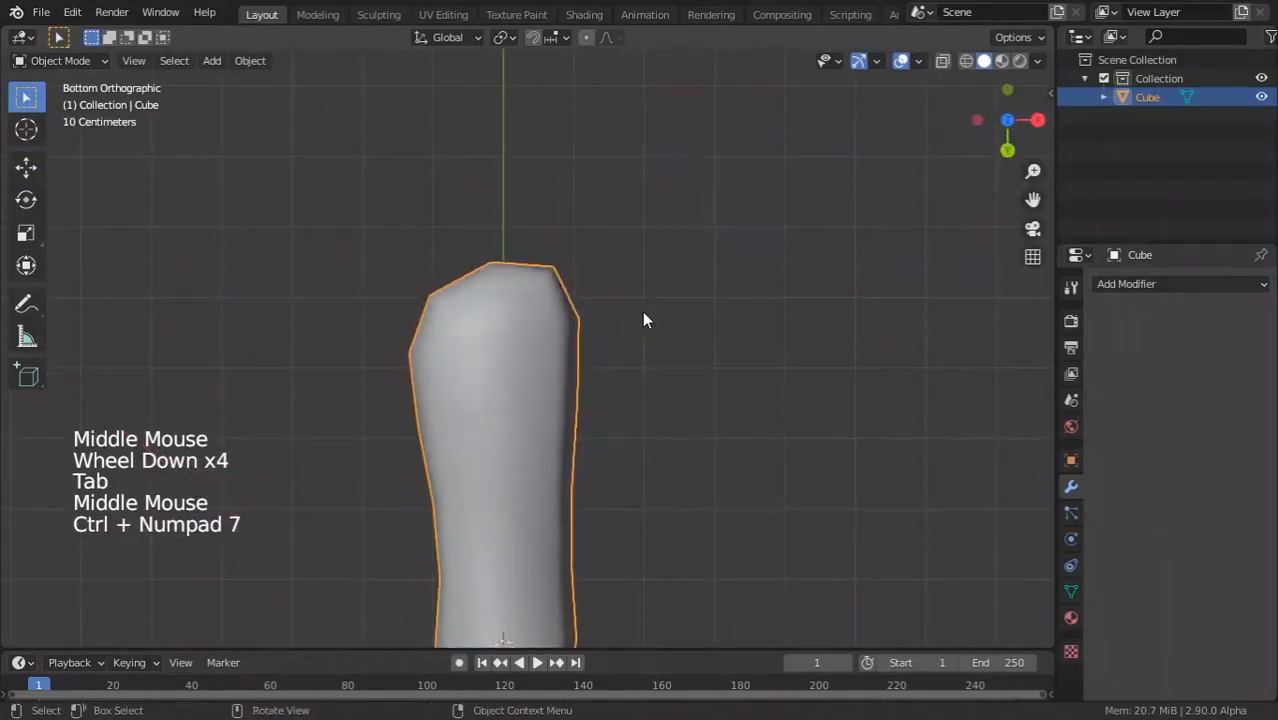
scroll(645, 320, "down", 4)
key("Tab")
scroll(530, 278, "up", 4)
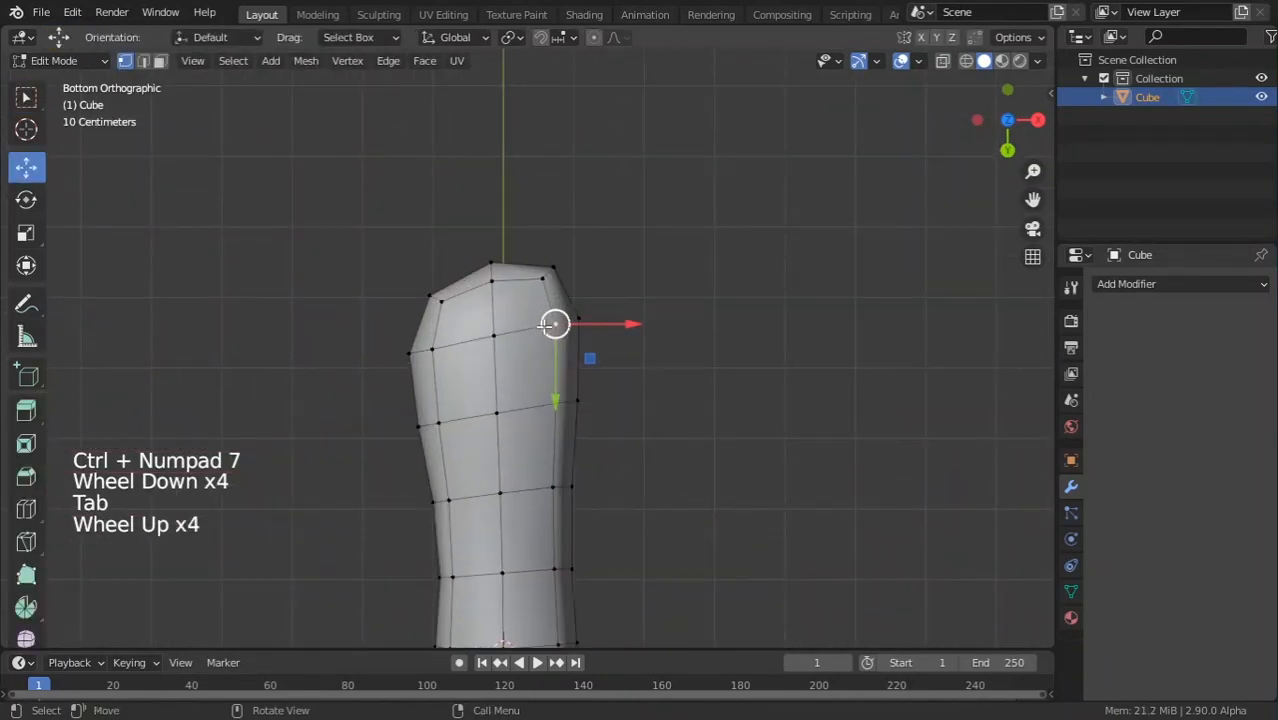
scroll(548, 323, "up", 1)
key("g")
left_click(595, 357)
Move the next two inner sole vertices behind the ball outward toward the foot's side edge.
key("g")
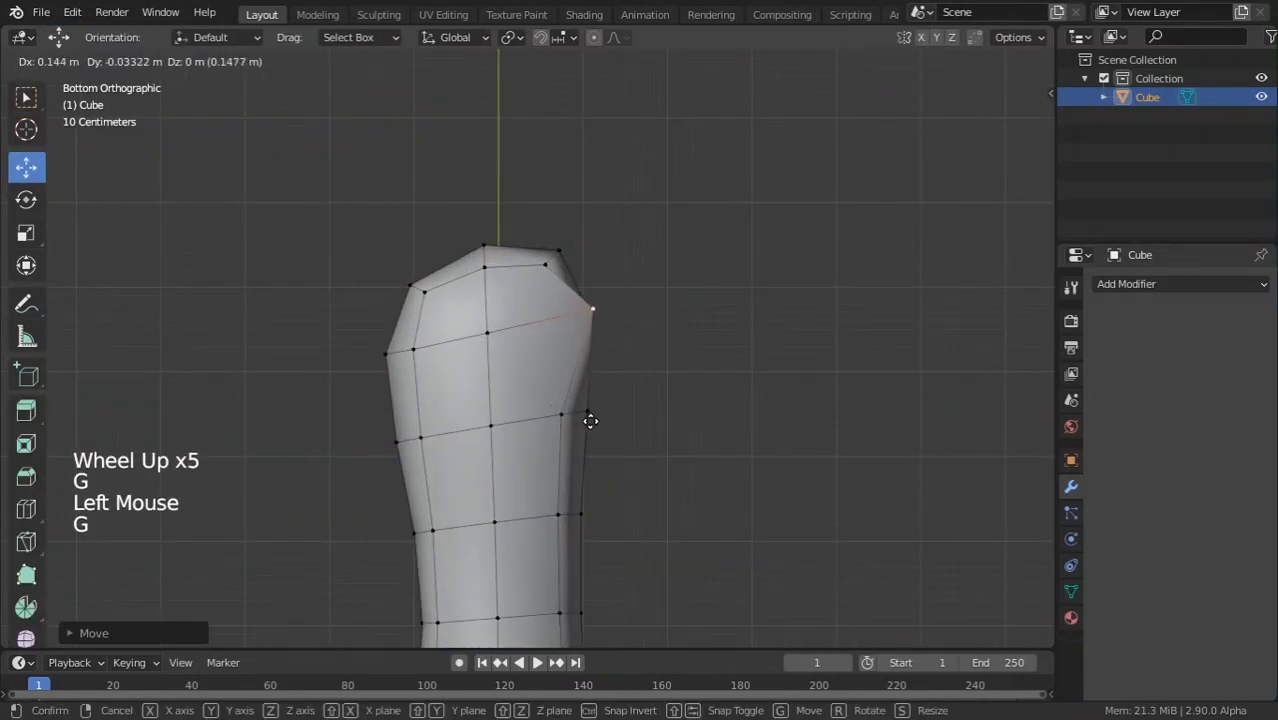
left_click(585, 418)
key("g")
middle_click_drag(565, 517, 559, 442, "shift")
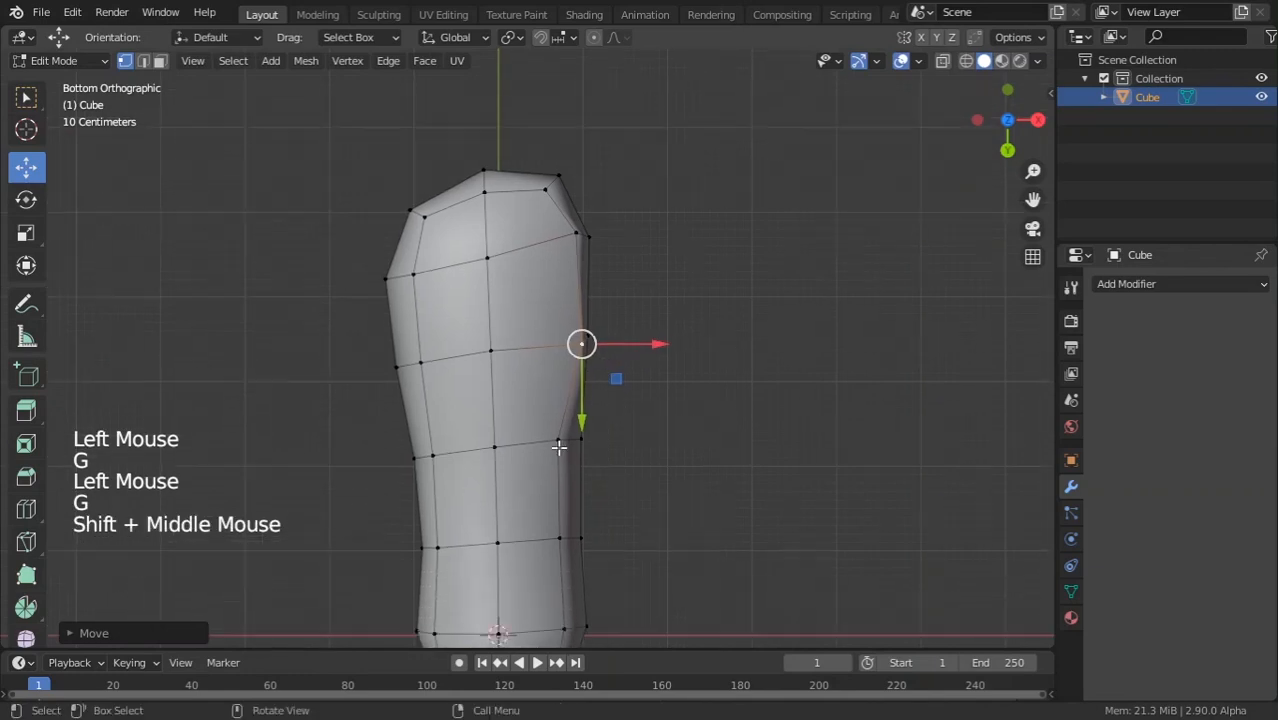
left_click(559, 442)
key("g")
left_click(608, 472)
Reposition the inner sole vertices around the heel outward toward the side edge in the bottom view.
middle_click_drag(580, 530, 500, 405, "shift")
left_click(570, 490)
key("g")
left_click(600, 500)
left_click(583, 498)
key("g")
left_click(584, 501)
key("g")
Select the path of outer sole-edge vertices from midfoot toward the toes and lower it along Z.
key("Tab")
scroll(379, 536, "down", 4)
key("Tab")
scroll(590, 374, "up", 1)
key("Tab")
key("Tab")
scroll(500, 405, "up", 2)
left_click(471, 407)
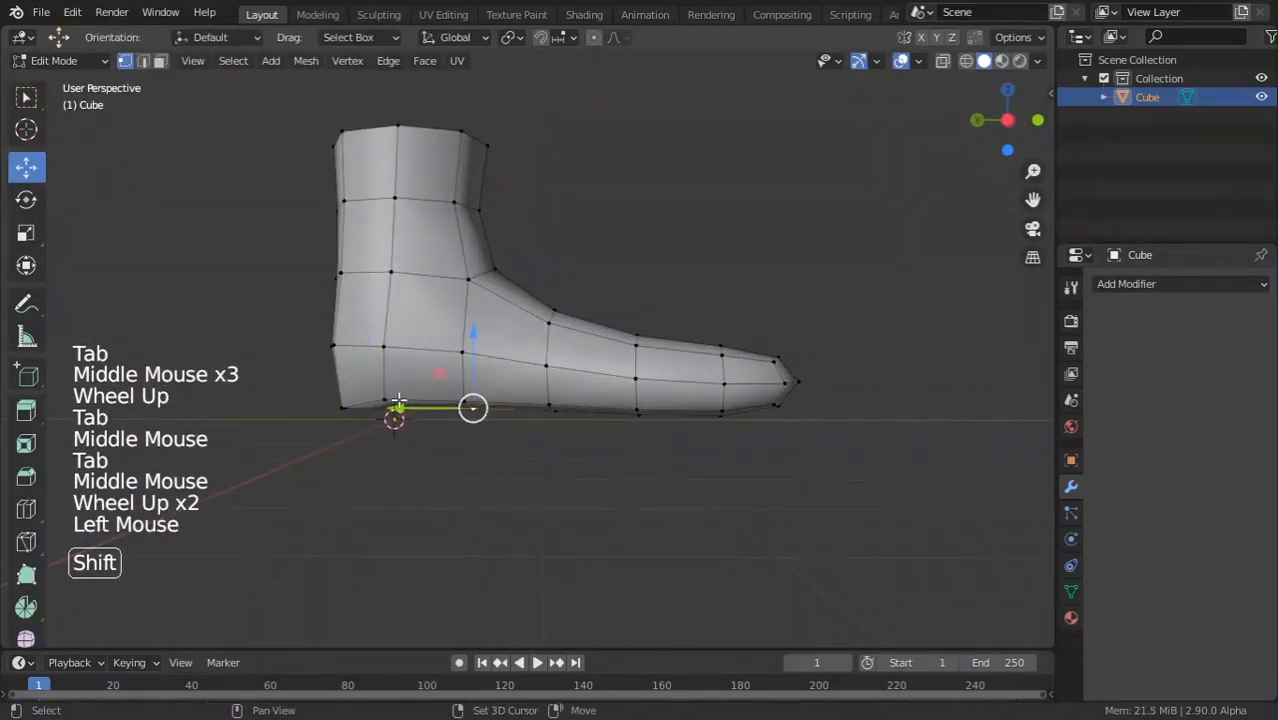
left_click(479, 421, "shift")
left_click(549, 403)
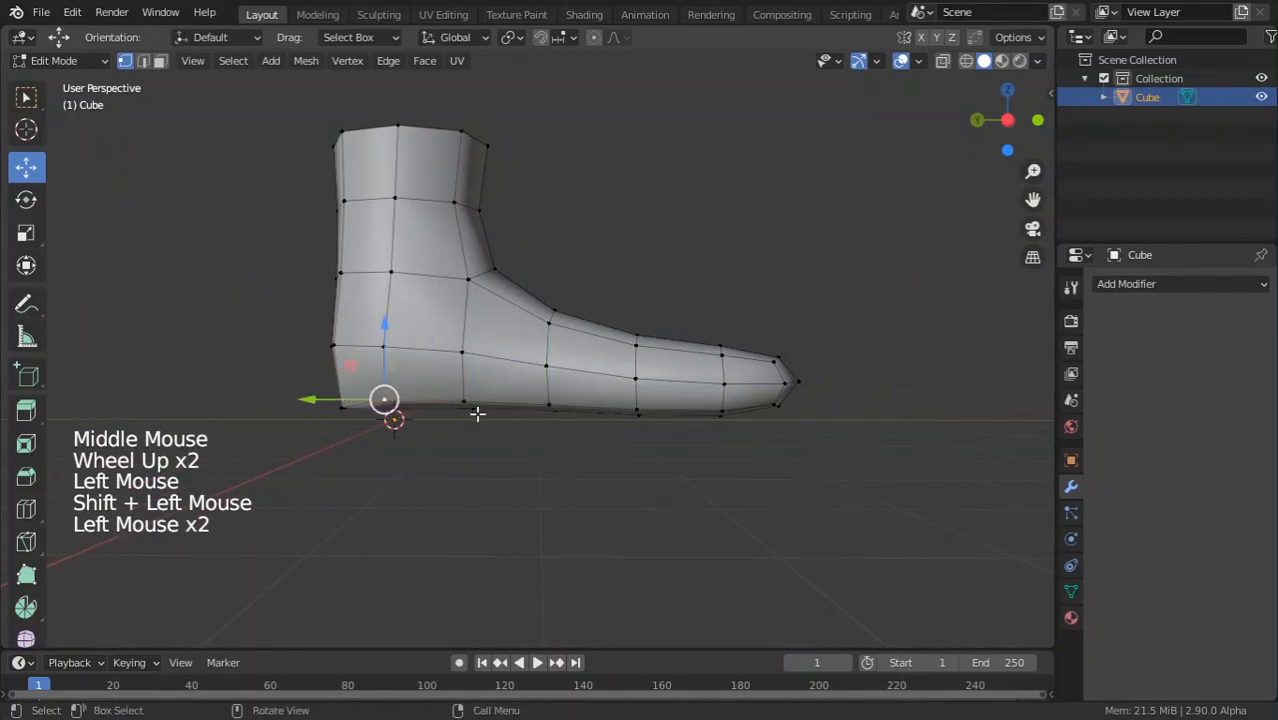
left_click(714, 407, "ctrl")
left_click_drag(550, 332, 548, 350)
Extend the vertex path toward the heel on the outer sole edge and fine-tune its height along Z.
left_click(463, 409, "ctrl")
left_click_drag(416, 338, 417, 333)
key("Tab")
scroll(473, 453, "down", 3)
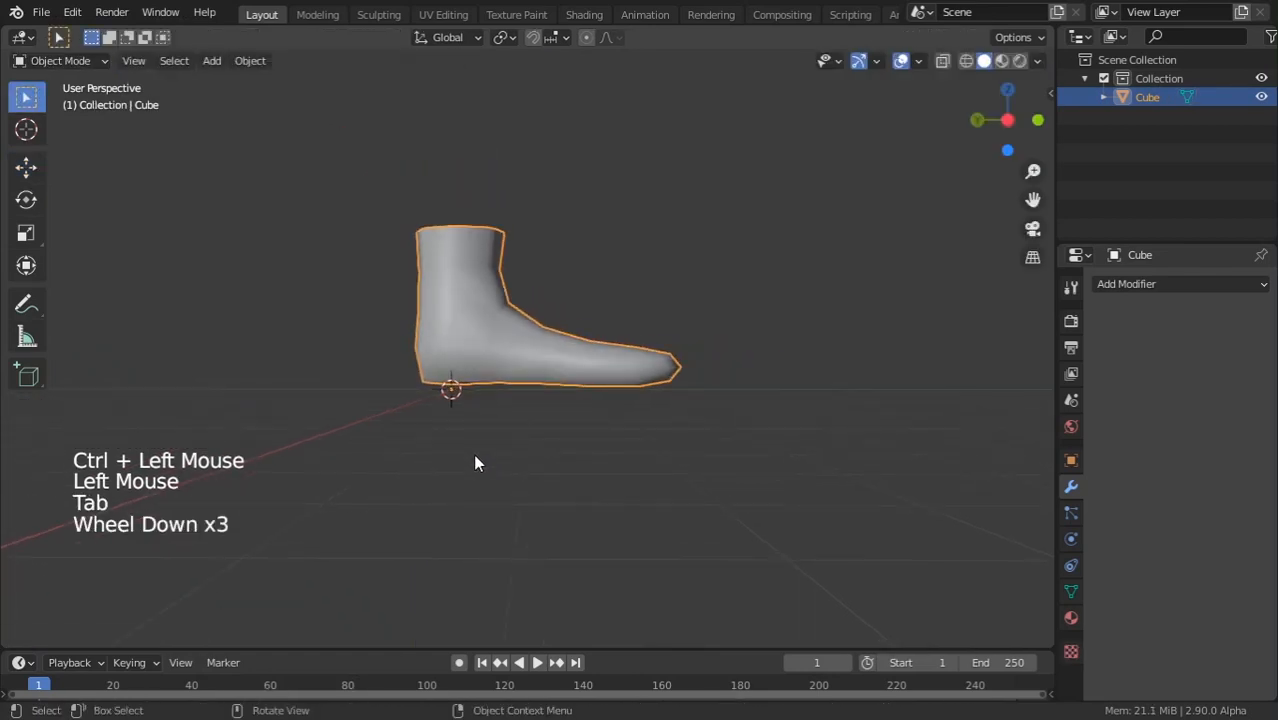
Examine the foot's arch, heel and sole from several angles.
middle_click_drag(473, 453, 613, 533)
key("Tab")
key("Tab")
left_click(520, 509)
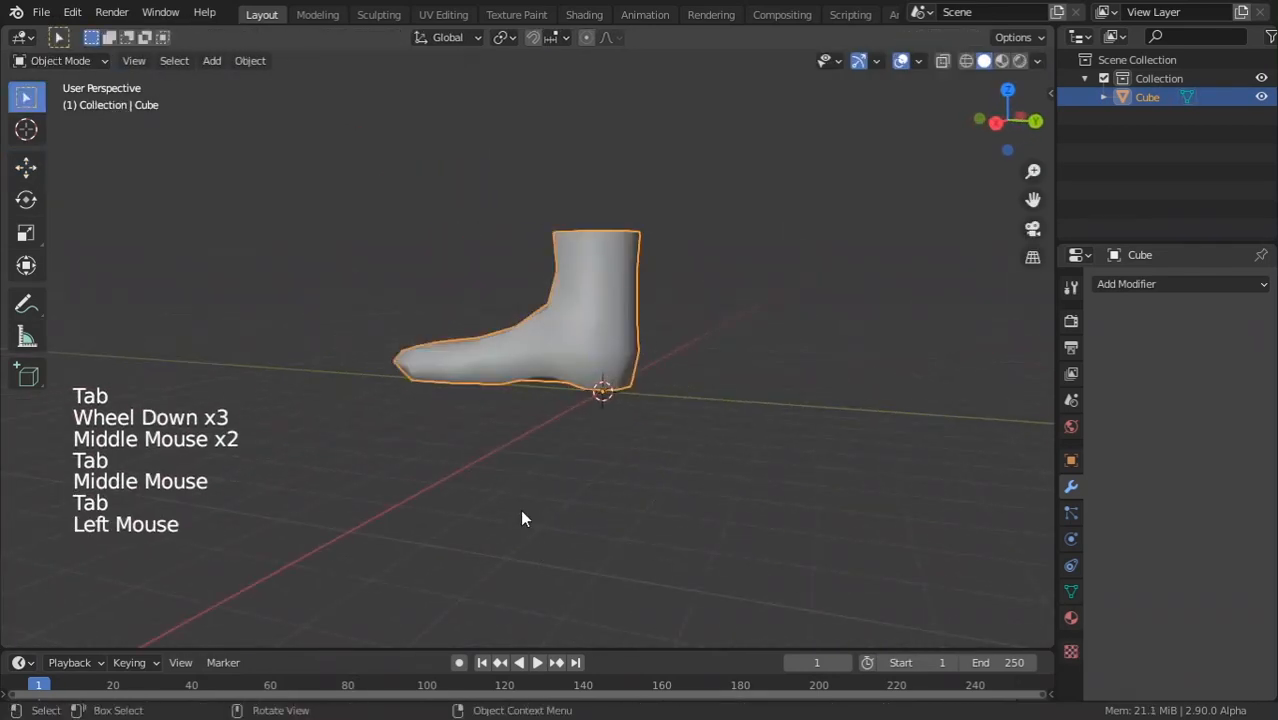
middle_click_drag(520, 509, 519, 421)
scroll(519, 421, "up", 5)
left_click(519, 421)
scroll(634, 451, "down", 3)
middle_click_drag(1030, 539, 604, 431)
Add a Subdivision Surface modifier to the foot and return to Edit Mode.
key("Tab")
key("ctrl+2")
key("Tab")
left_click(604, 431)
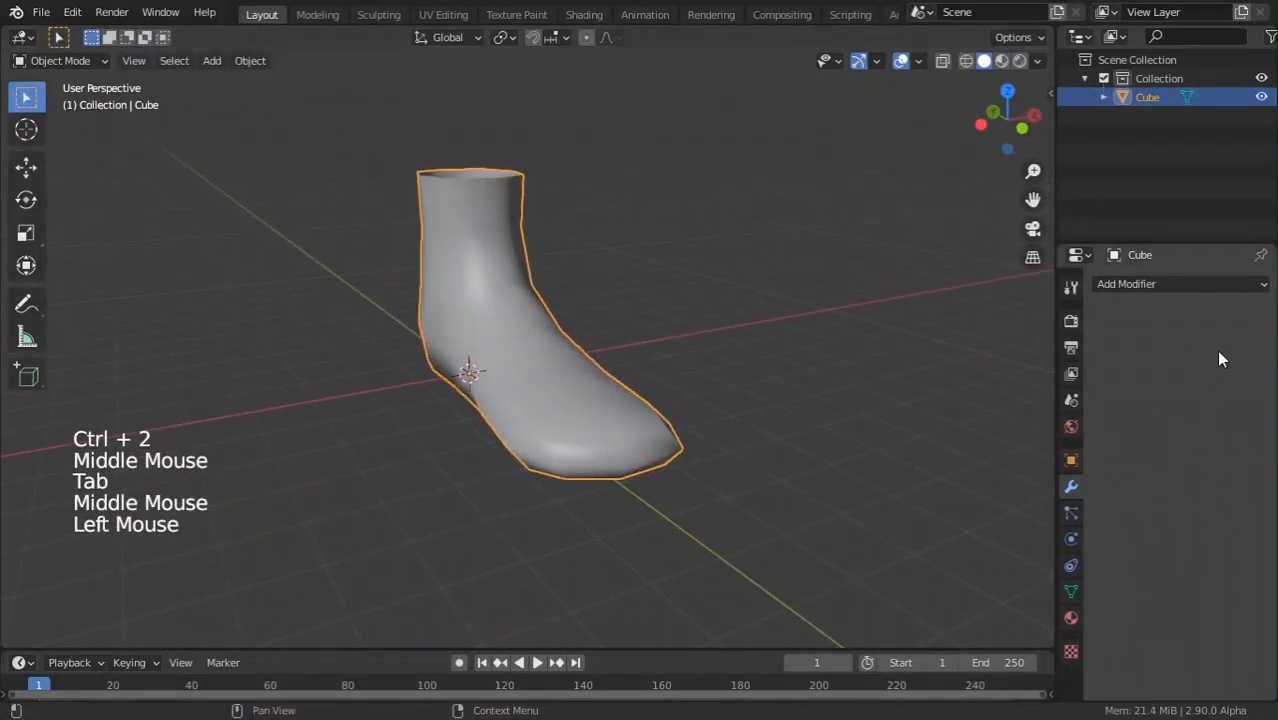
left_click(1180, 284)
left_click(907, 594)
middle_click_drag(439, 465, 391, 474)
scroll(282, 445, "up", 2)
key("Tab")
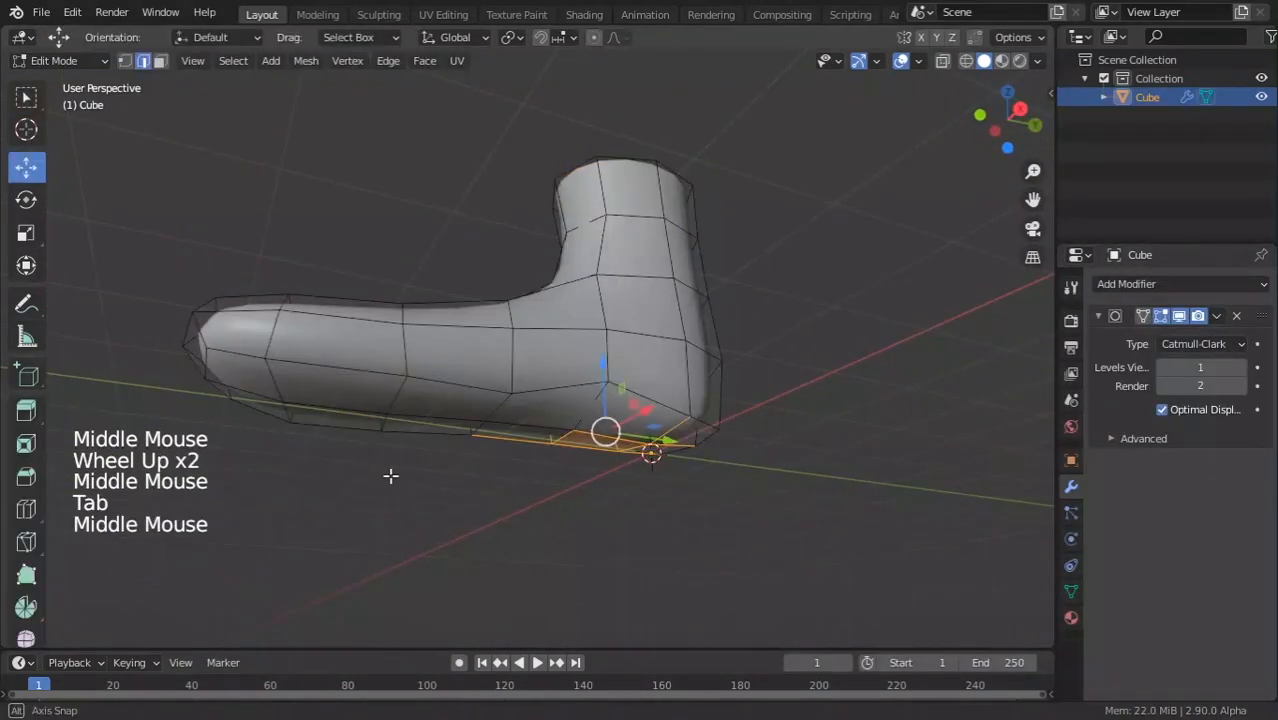
Enable the Subdivision modifier's on-cage display so the edit mesh follows the smoothed foot surface.
scroll(465, 445, "up", 1)
key("Tab")
middle_click_drag(465, 445, 445, 518)
key("Tab")
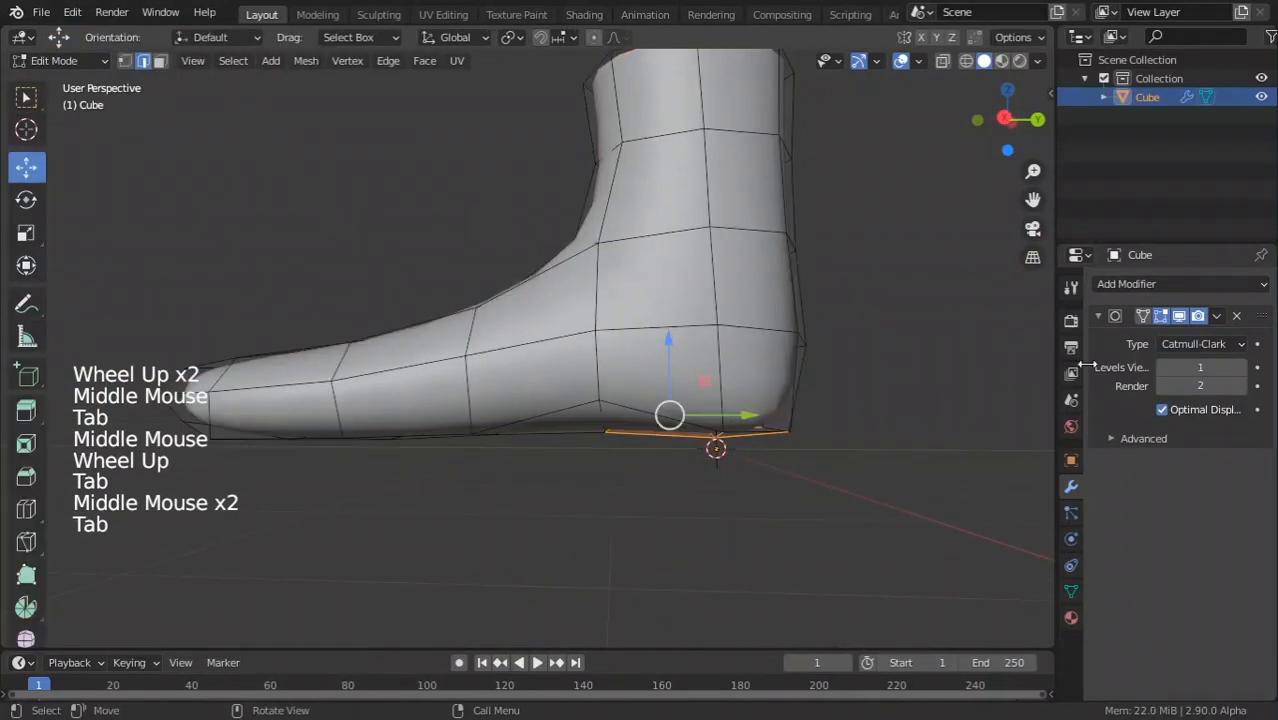
left_click(1149, 315)
middle_click_drag(604, 373, 650, 373)
scroll(650, 373, "up", 2)
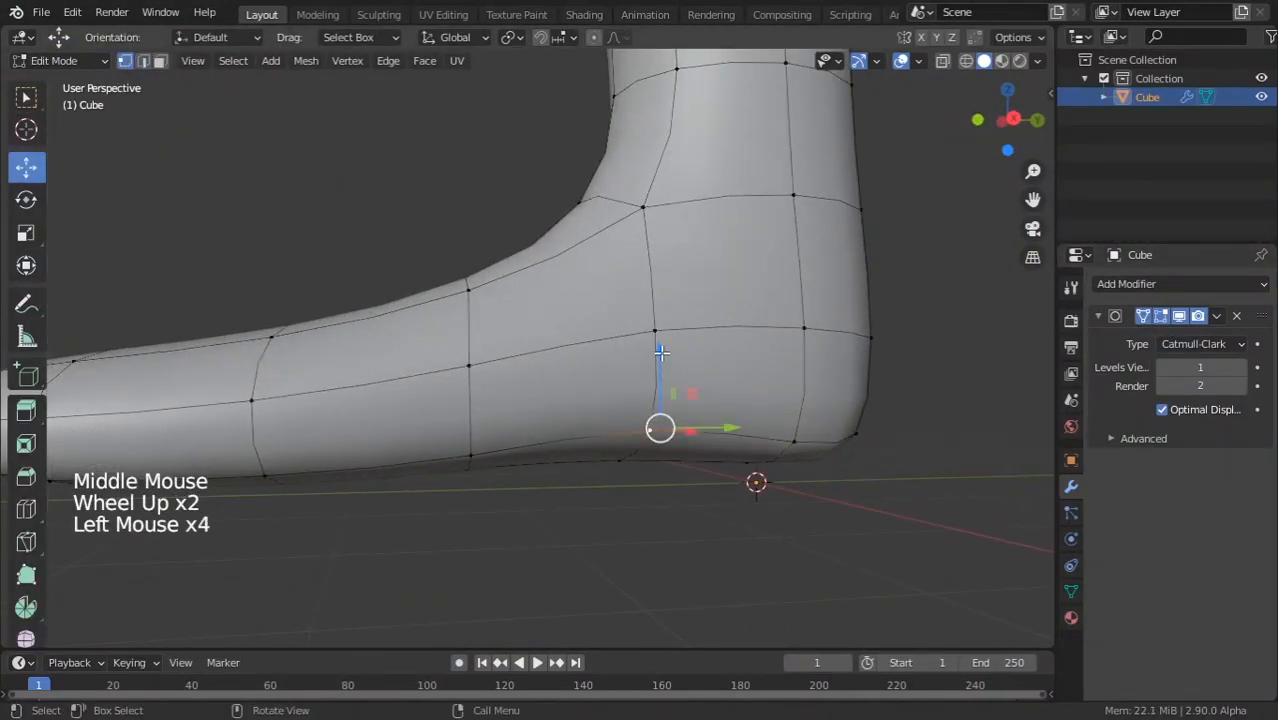
With proportional editing enabled, move the two side vertices at the ball of the foot outward along X on the -X side.
key("Tab")
scroll(348, 310, "down", 3)
middle_click_drag(348, 310, 542, 486)
scroll(417, 497, "down", 1)
key("Tab")
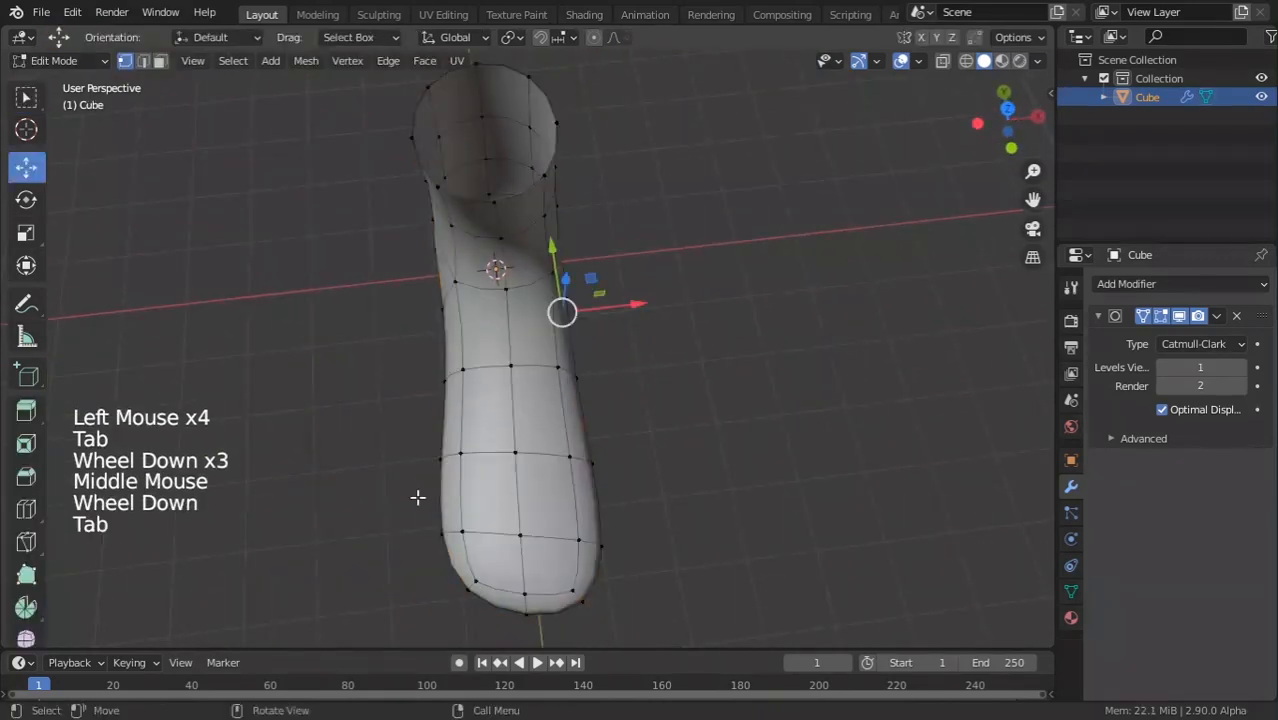
middle_click_drag(418, 497, 601, 468)
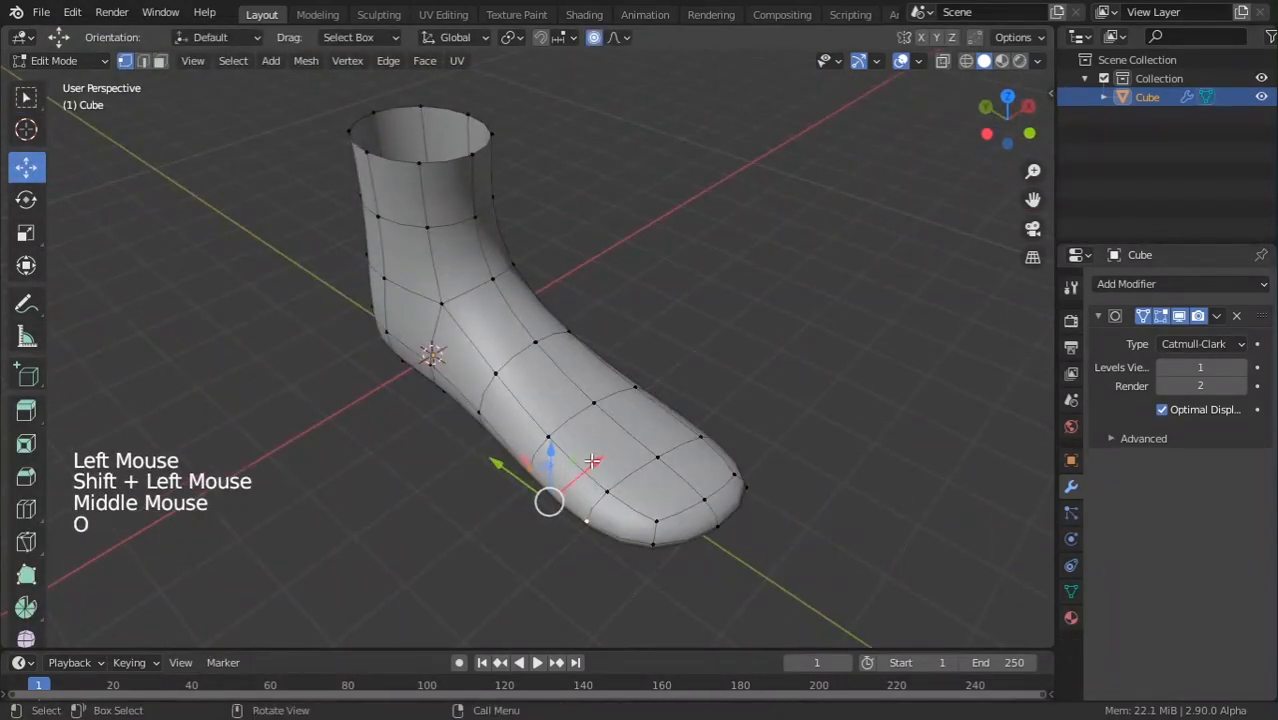
left_click_drag(592, 461, 579, 463)
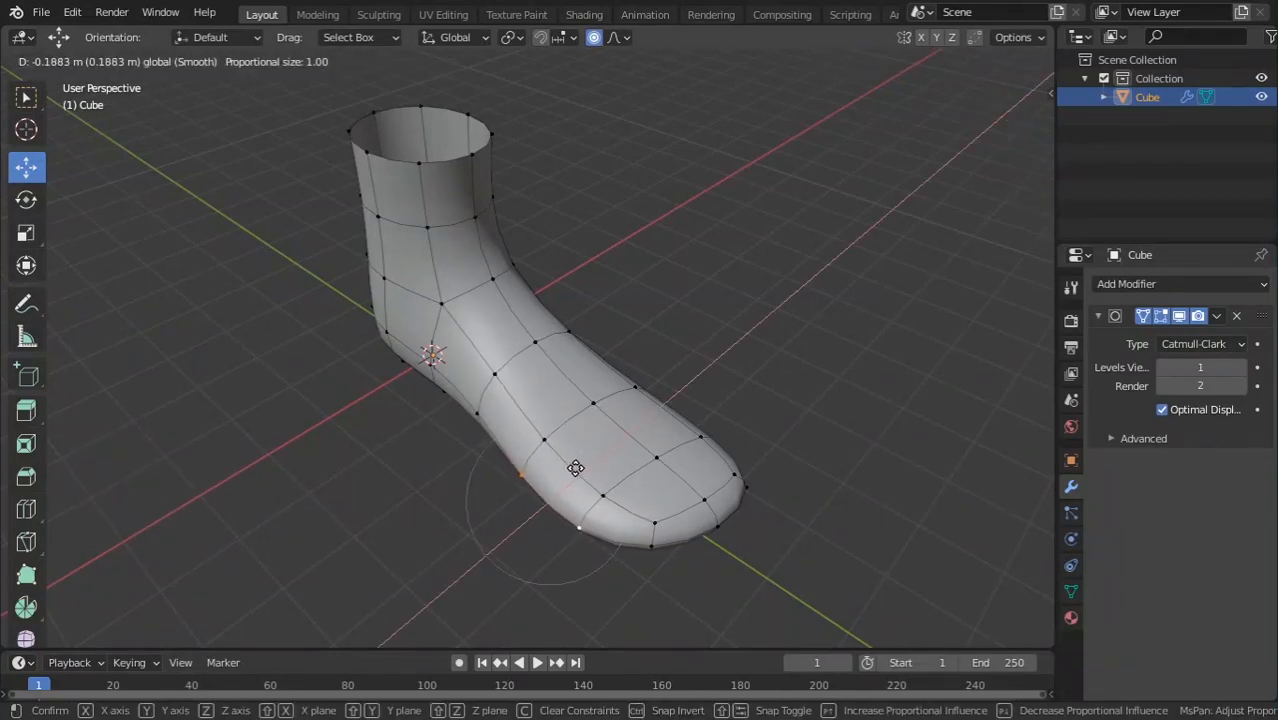
left_click_drag(575, 468, 580, 468)
Pull the same two ball-of-foot vertices slightly back inward along X.
key("Tab")
middle_click_drag(616, 474, 582, 531)
key("Tab")
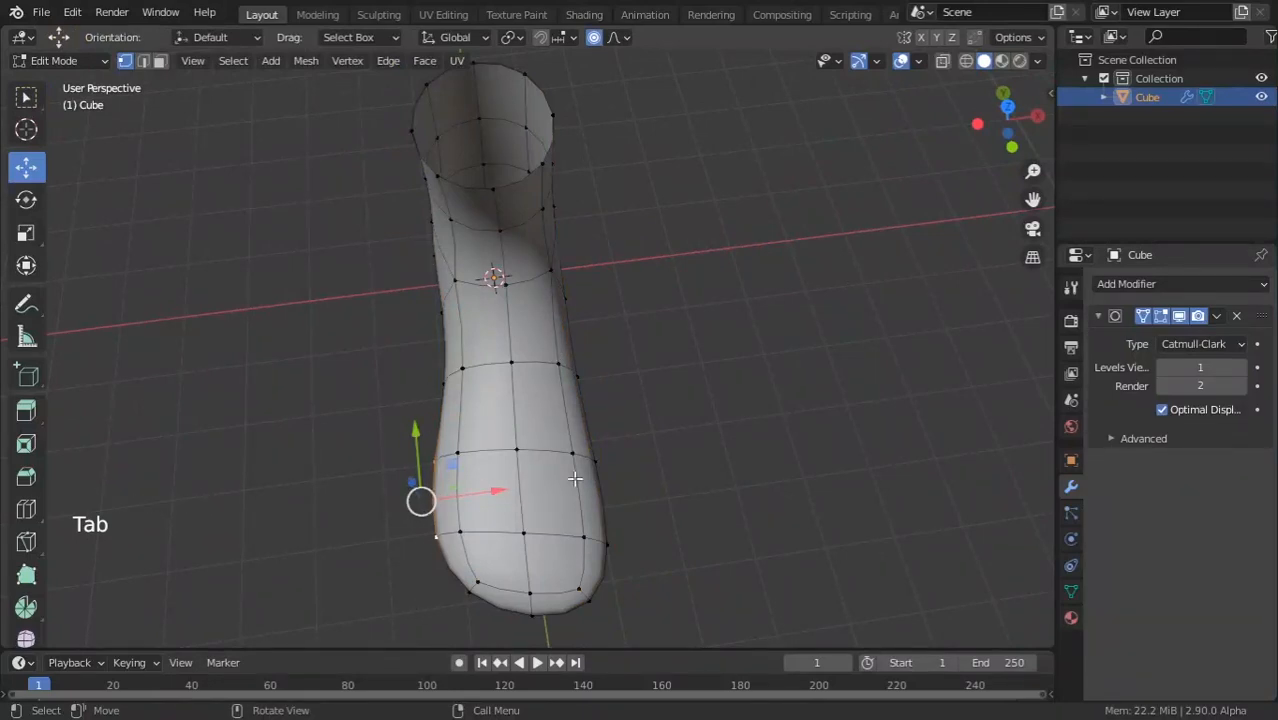
left_click_drag(493, 489, 512, 488)
Examine the forefoot's width and the instep's contour from above and from the front.
key("Tab")
scroll(512, 488, "down", 2)
scroll(500, 516, "up", 4)
middle_click_drag(512, 488, 446, 463)
scroll(524, 466, "down", 4)
scroll(446, 463, "up", 4)
key("Tab")
scroll(508, 456, "up", 1)
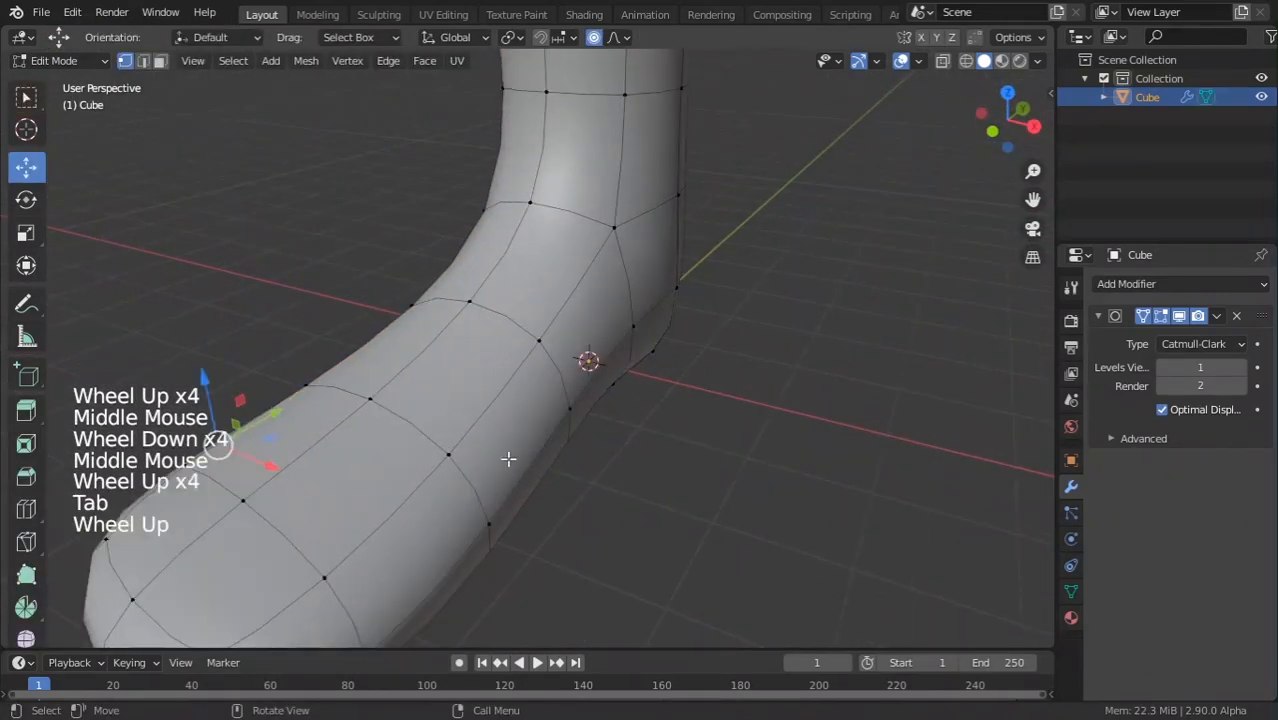
Select the forefoot edge vertex on the +X side and move it outward along X with proportional size 0.56.
key("Tab")
scroll(479, 525, "down", 3)
middle_click_drag(479, 525, 494, 491)
key("Tab")
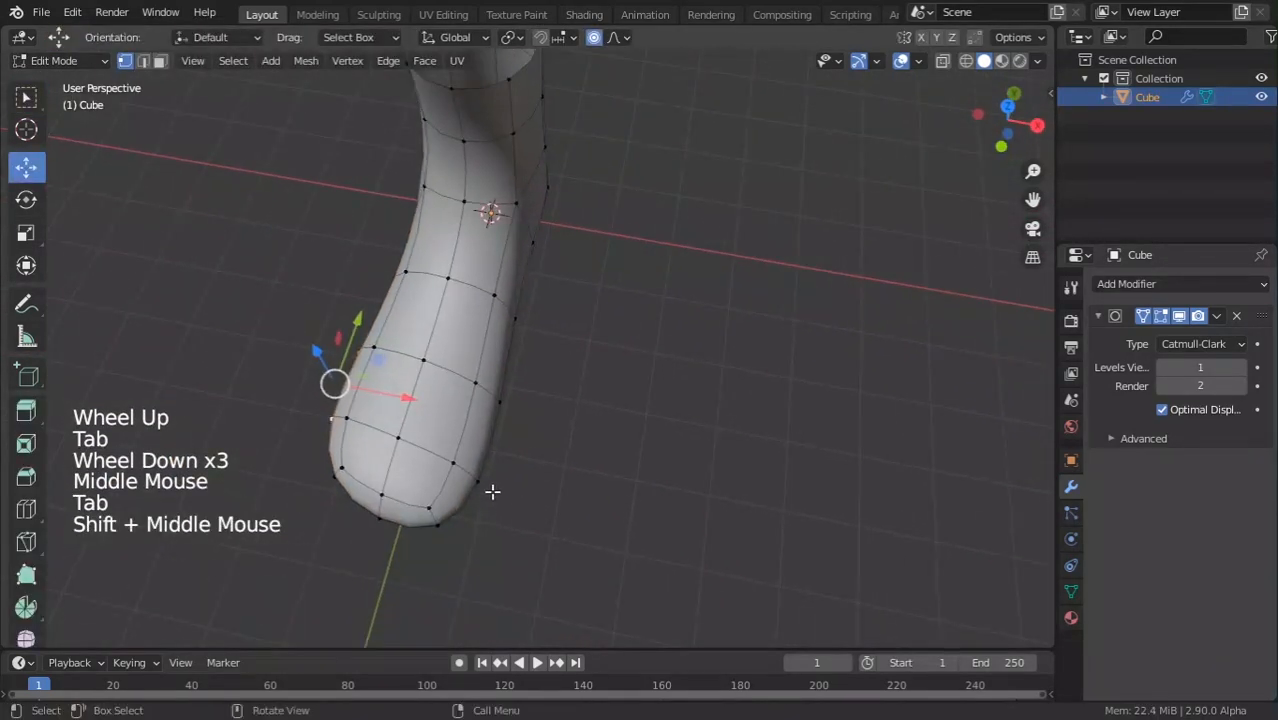
left_click(487, 490)
left_click_drag(545, 491, 553, 505)
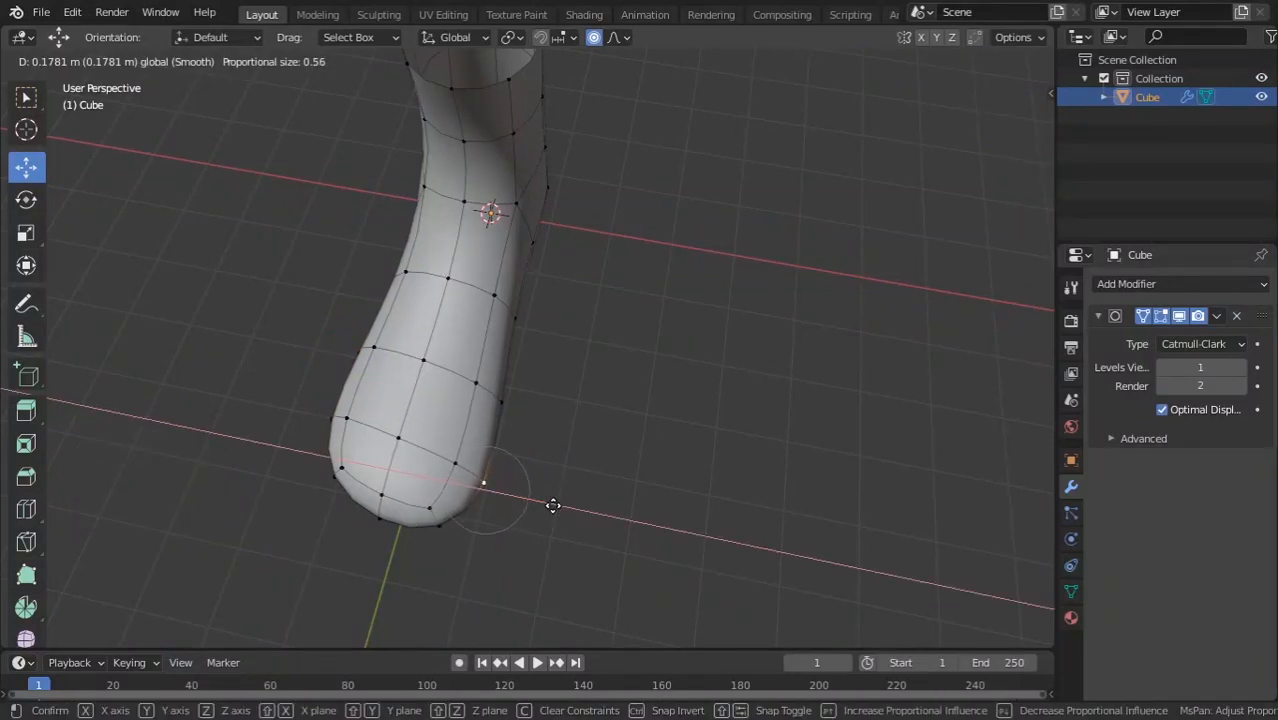
left_click_drag(553, 505, 500, 491)
Examine the toe area, sole and back of the heel, comparing the smoothed shape with the edit mesh.
key("Tab")
scroll(564, 517, "down", 1)
middle_click_drag(564, 517, 560, 400)
scroll(511, 263, "up", 3)
key("Tab")
middle_click_drag(560, 400, 567, 530)
middle_click_drag(570, 300, 560, 480)
middle_click_drag(560, 480, 636, 478, "shift")
scroll(471, 479, "down", 4)
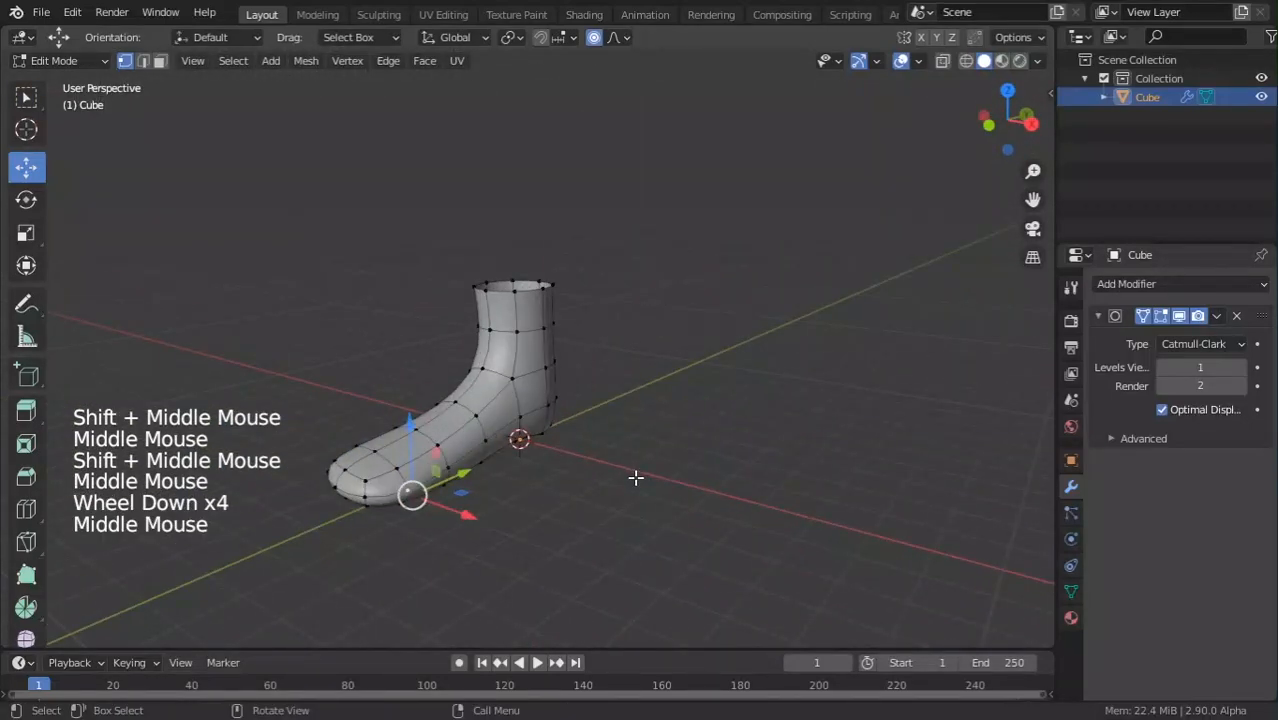
middle_click_drag(561, 513, 610, 511)
scroll(610, 511, "up", 3)
middle_click_drag(522, 489, 642, 479)
key("Tab")
scroll(494, 499, "down", 3)
scroll(471, 405, "up", 3)
key("Tab")
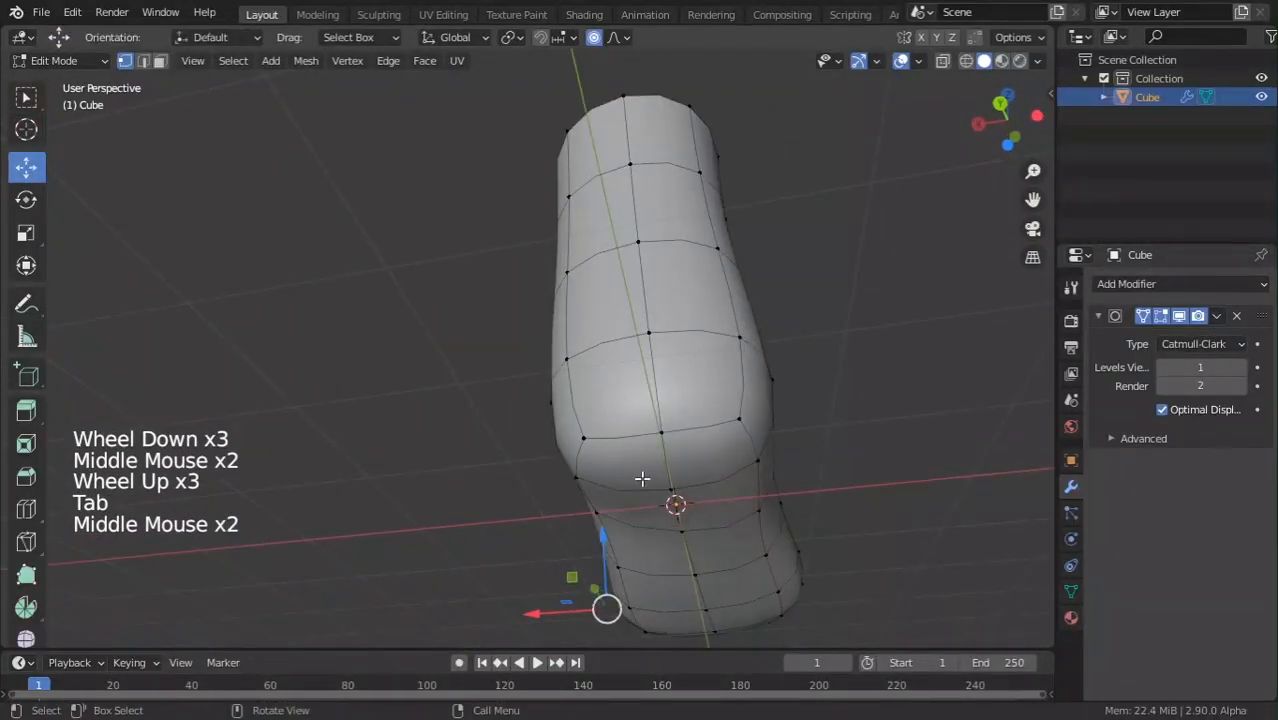
Try to scale the row of vertices across the lower back of the heel with proportional editing.
left_click(754, 431, "ctrl")
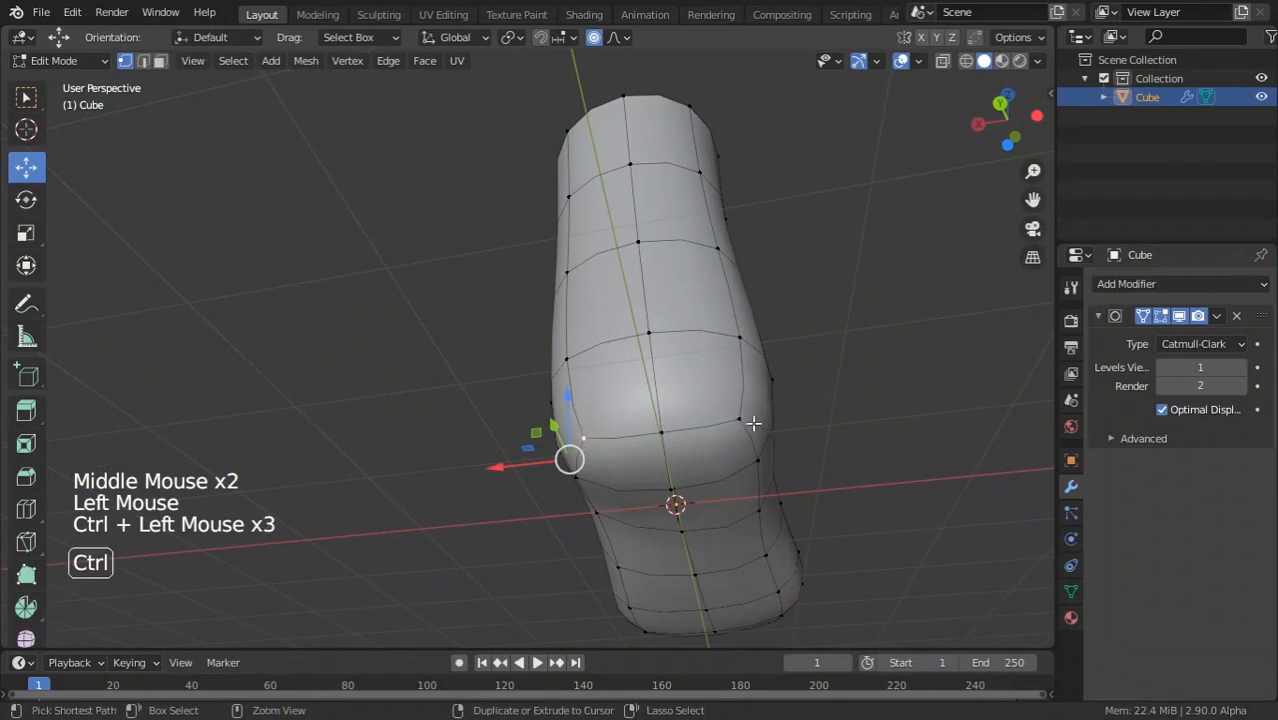
key("s")
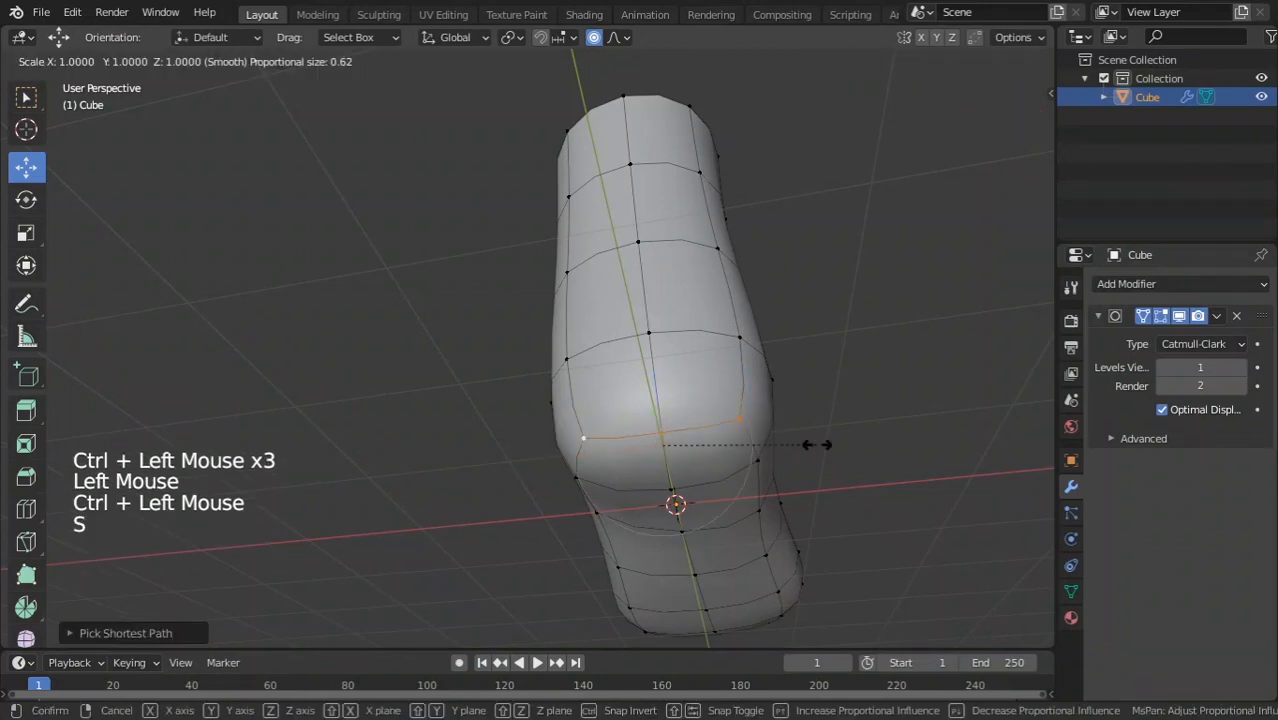
key("Tab")
middle_click_drag(902, 440, 688, 422)
key("Tab")
key("ctrl+z")
key("ctrl+z")
Nudge the vertices at the lower back of the heel to refine its profile.
left_click_drag(645, 484, 667, 483)
key("Tab")
middle_click_drag(667, 483, 734, 480)
scroll(628, 431, "down", 2)
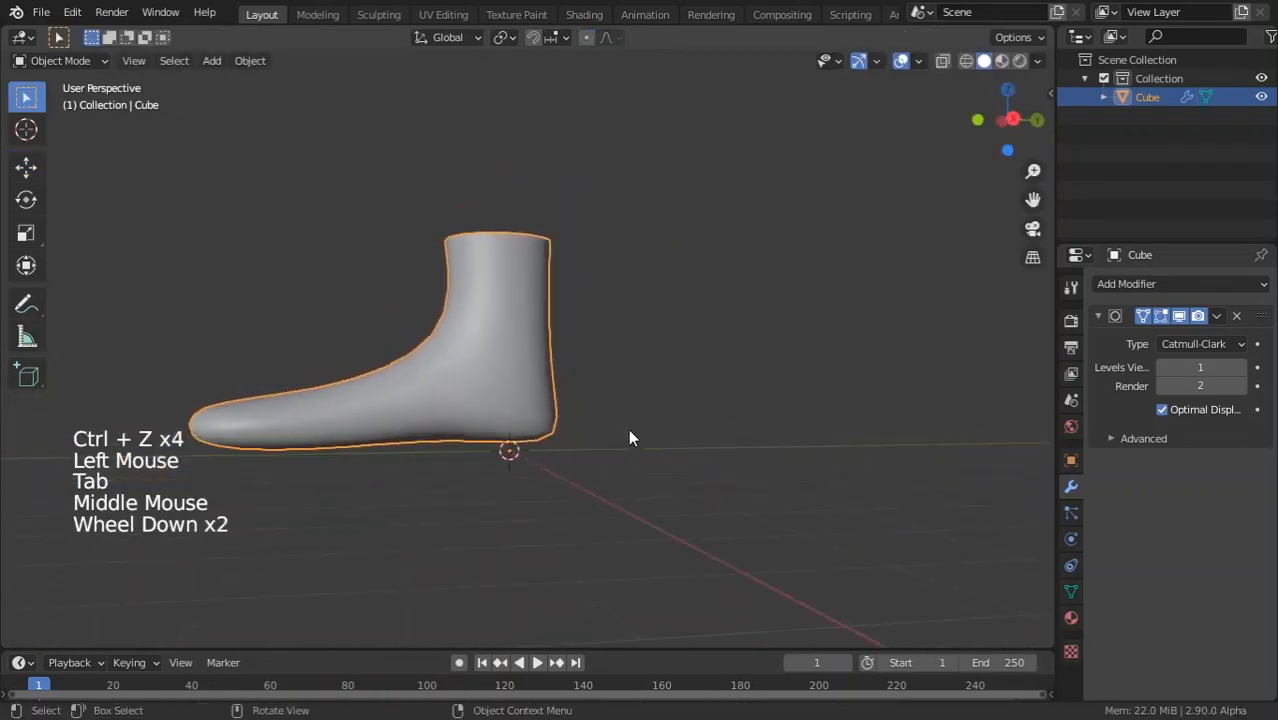
middle_click_drag(628, 431, 595, 458, "shift")
scroll(595, 458, "up", 1)
scroll(595, 458, "up", 1)
Select the vertex row across the back of the ankle above the heel and push it forward along Y.
key("Tab")
mouse_move(576, 414)
middle_mouse_down()
mouse_move(556, 434)
mouse_move(587, 426)
middle_mouse_up()
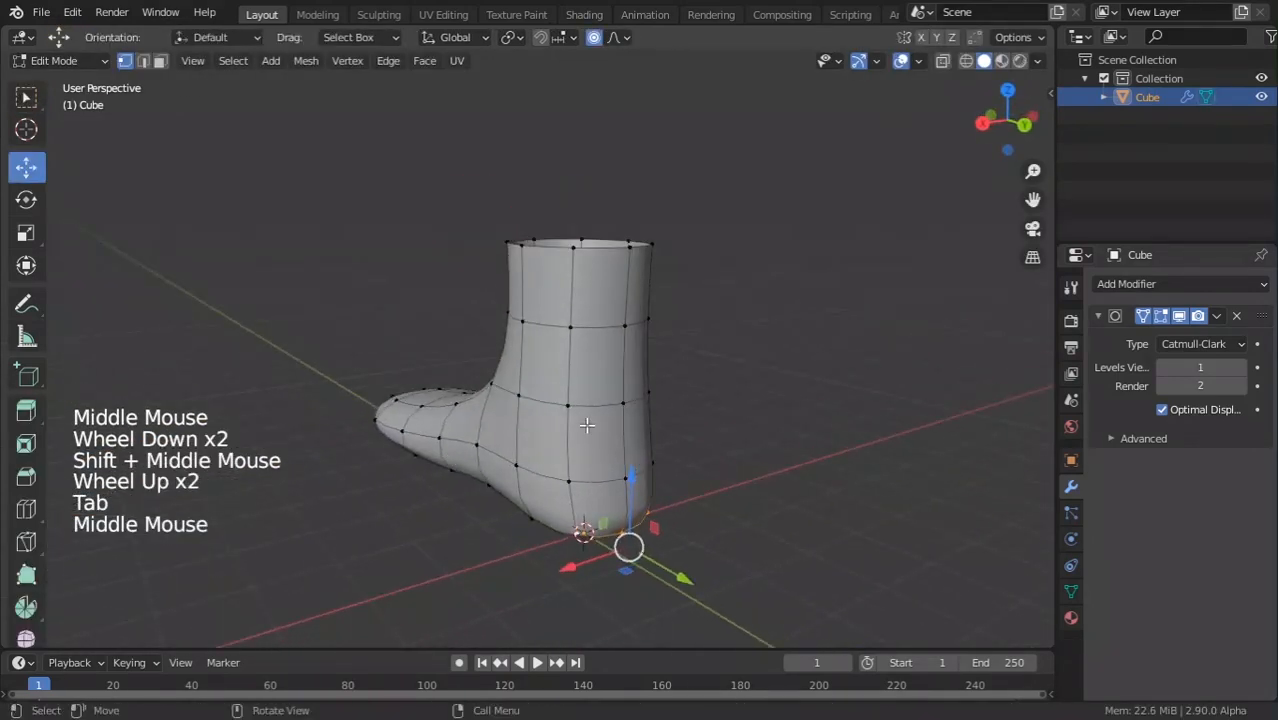
scroll(633, 417, "up", 1, "ctrl")
mouse_move(668, 417)
middle_mouse_down()
mouse_move(633, 417)
mouse_move(682, 403)
middle_mouse_up()
left_click(634, 418, "ctrl")
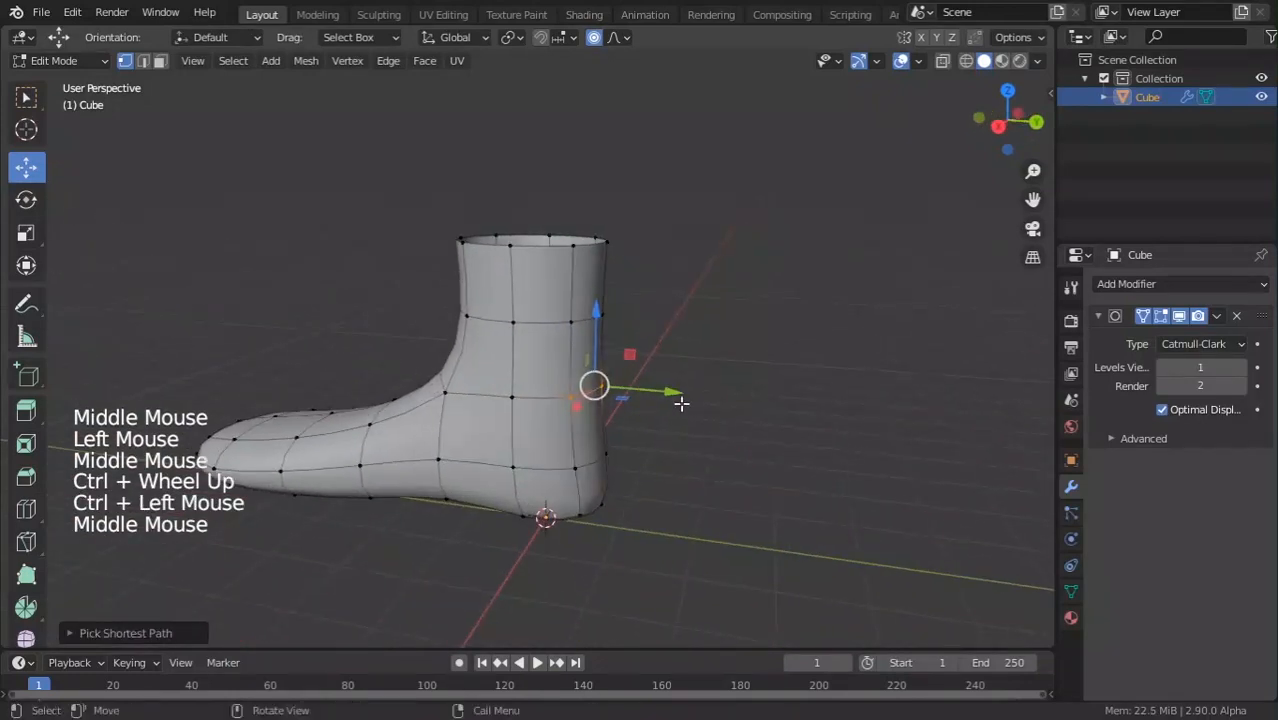
left_click_drag(672, 396, 650, 400)
key("Tab")
scroll(656, 428, "down", 6)
middle_click_drag(633, 458, 690, 432, "shift")
middle_click_drag(690, 432, 739, 409)
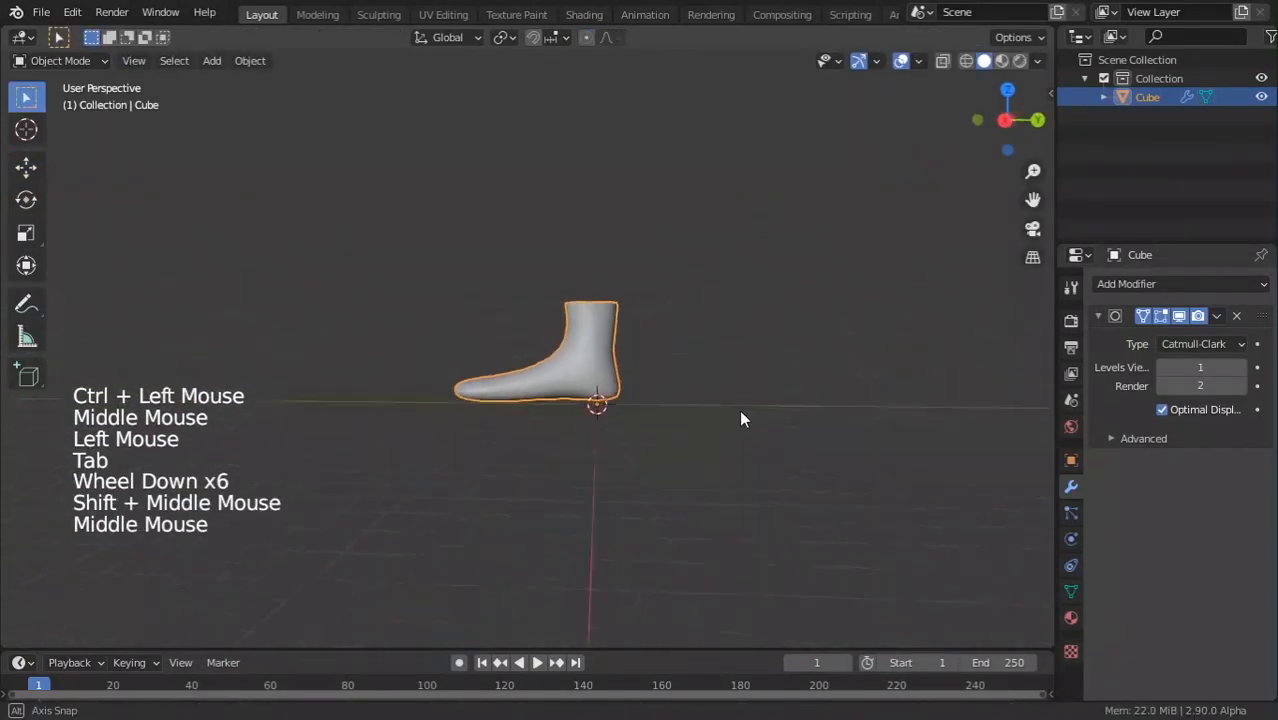
Examine the foot's overall outline and the ankle shape from the side and from above.
scroll(739, 408, "up", 3)
scroll(700, 410, "up", 3)
key("Tab")
middle_click_drag(700, 410, 471, 540)
scroll(458, 387, "up", 1)
scroll(476, 378, "up", 2)
scroll(465, 365, "down", 5)
scroll(490, 502, "up", 1)
key("Tab")
scroll(488, 496, "up", 1)
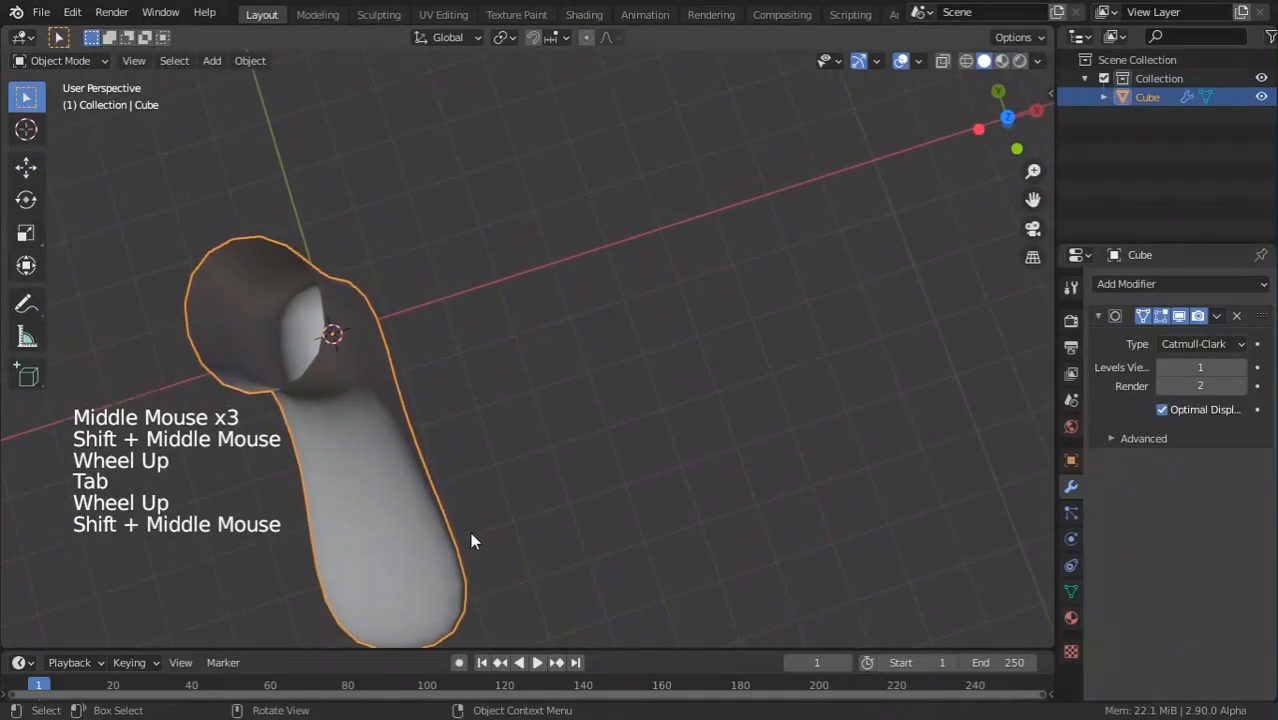
Select the vertex on the +X side of the ankle and move it outward along X to suggest the ankle bone.
scroll(472, 541, "up", 2)
key("Tab")
left_click(288, 296)
left_click_drag(351, 268, 378, 262)
key("Tab")
middle_click_drag(362, 378, 451, 351)
scroll(303, 253, "down", 1)
scroll(305, 260, "down", 2)
scroll(451, 351, "up", 4)
Pull the vertex below the ankle bone inward along X, and shift the one above it with proportional editing off.
key("Tab")
scroll(379, 548, "up", 3)
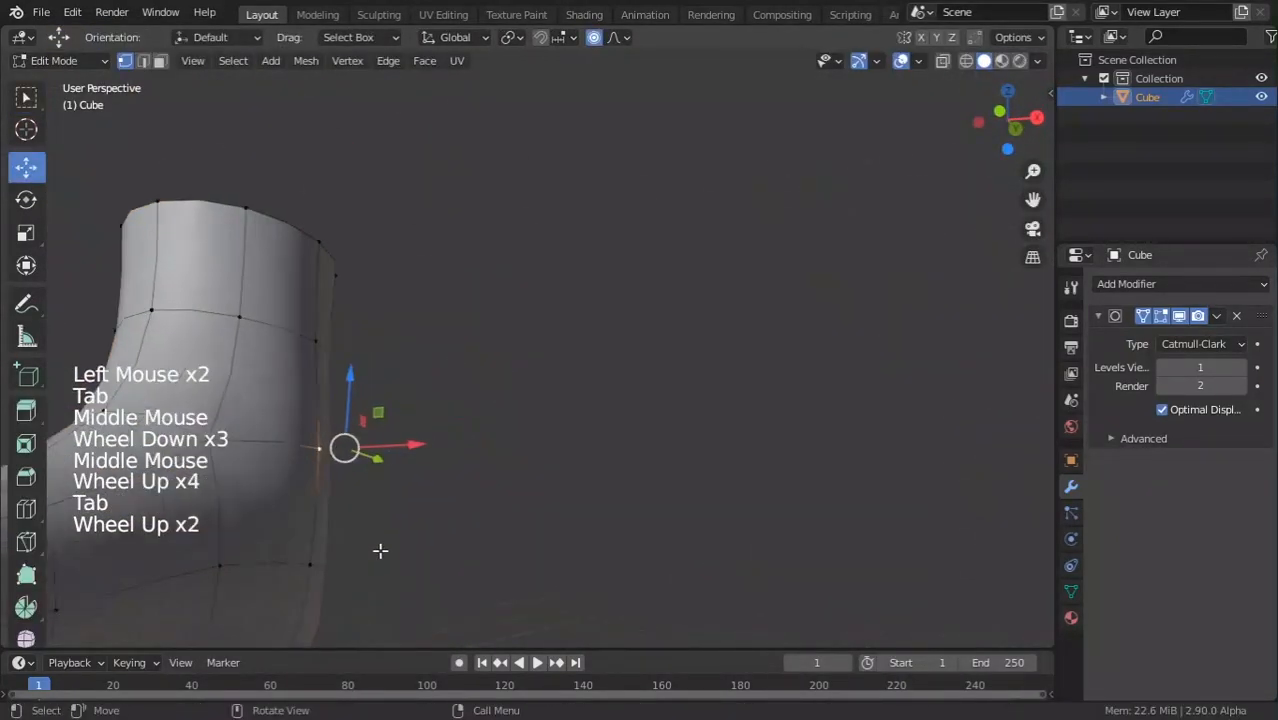
middle_click_drag(285, 591, 370, 532, "shift")
left_click(370, 532)
left_click_drag(425, 530, 400, 534)
key("o")
middle_click_drag(402, 402, 343, 337, "shift")
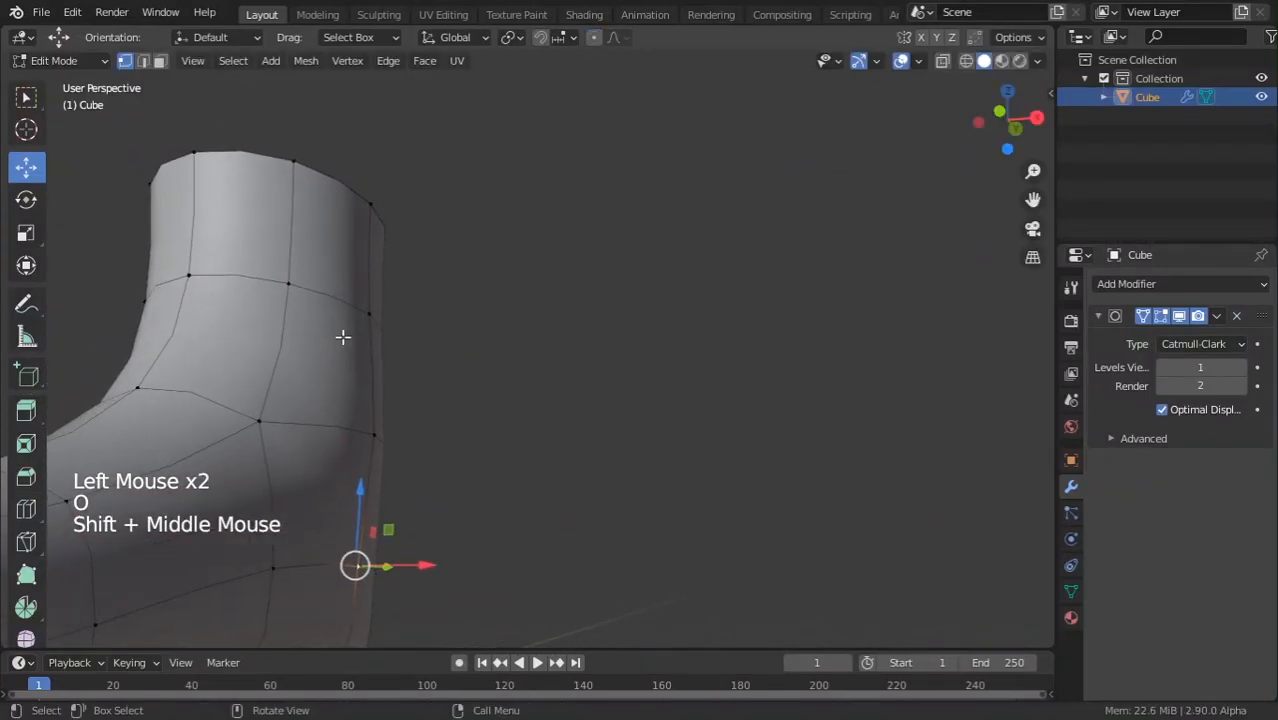
left_click_drag(423, 310, 417, 299)
Examine the ankle and lower leg in Object Mode from behind and from the -X side.
key("Tab")
middle_click_drag(417, 299, 333, 502)
scroll(484, 451, "down", 8)
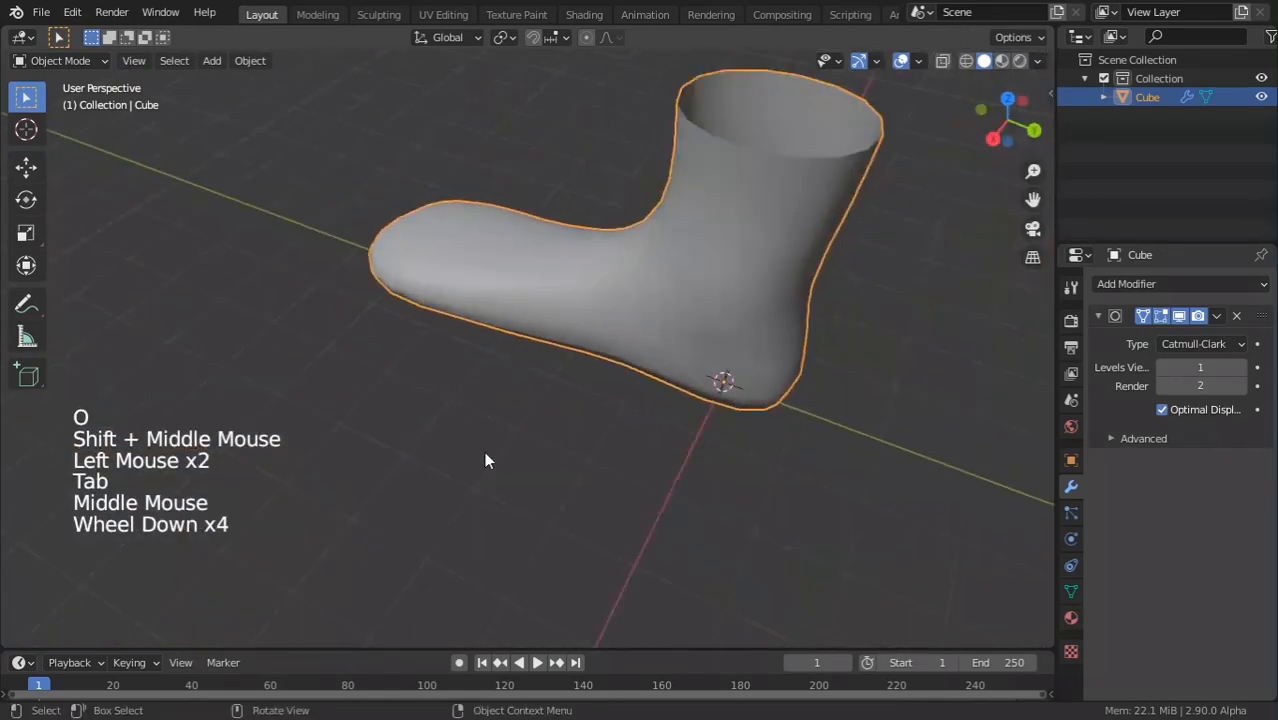
middle_click_drag(642, 397, 495, 350)
scroll(493, 352, "down", 1)
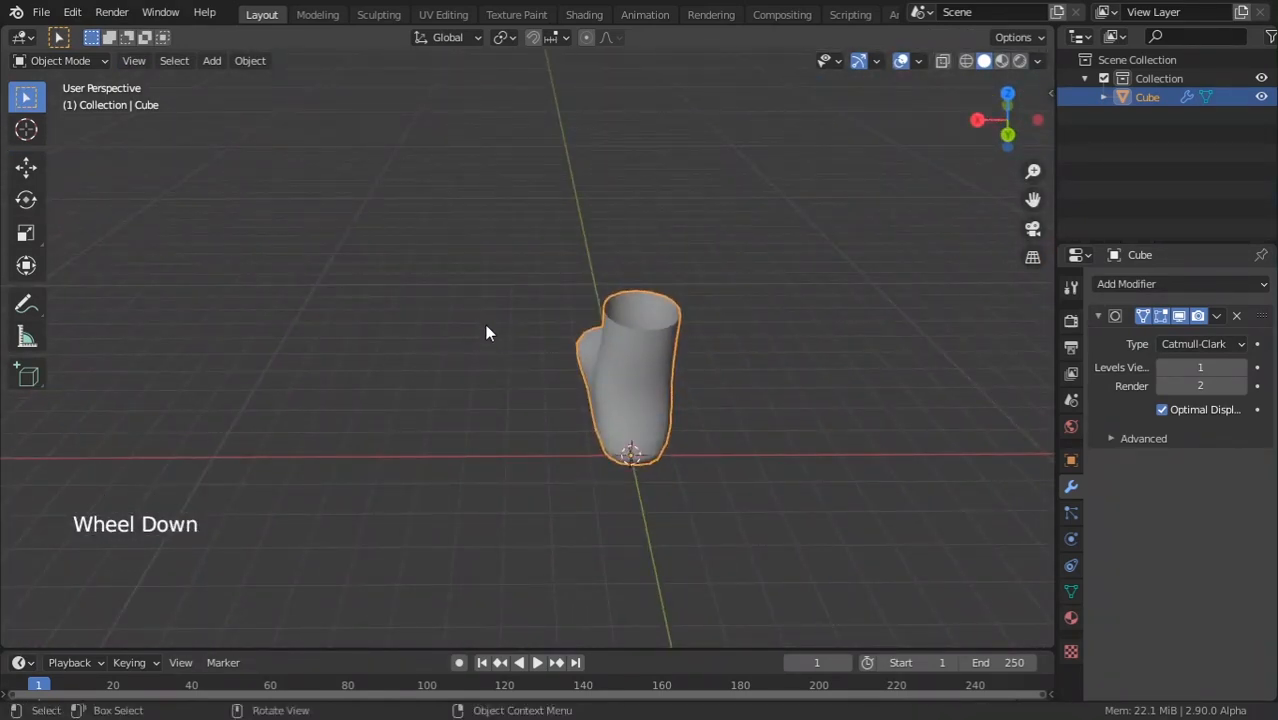
middle_click_drag(636, 398, 528, 334)
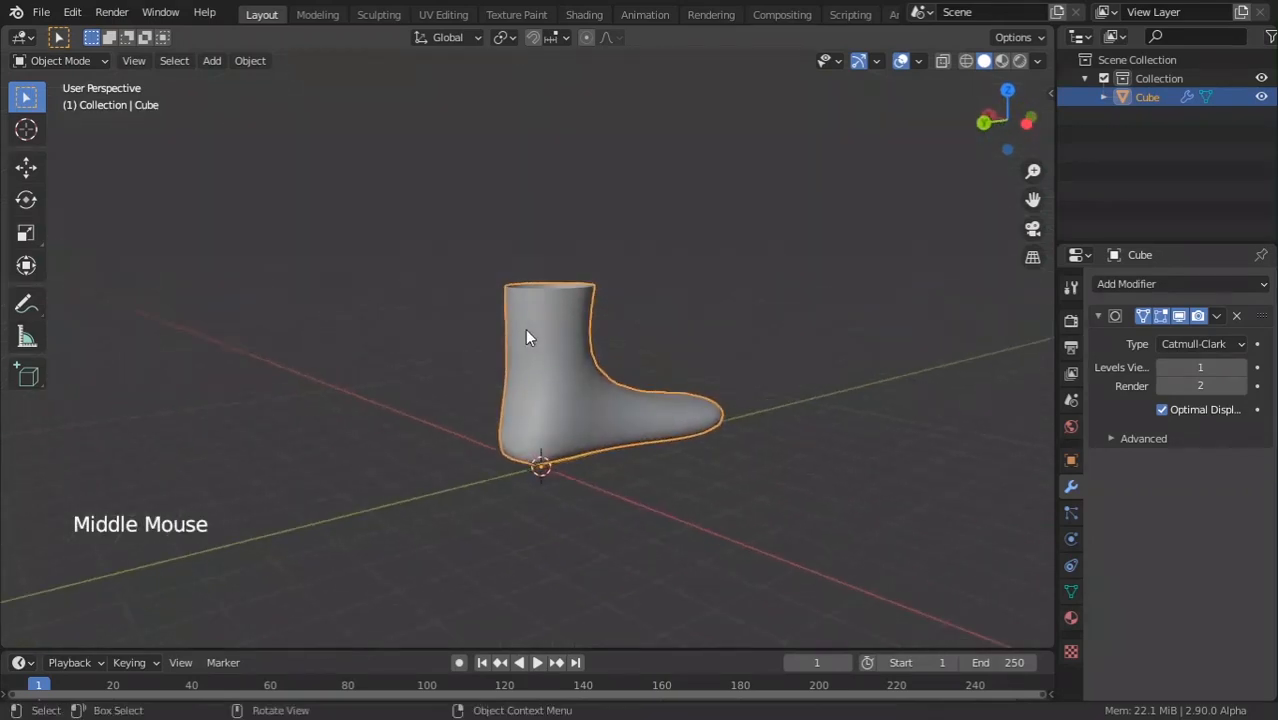
scroll(528, 334, "up", 3)
Reposition the ankle vertex on the -X side sideways and raise it along Z.
key("Tab")
middle_click_drag(686, 393, 486, 304, "shift")
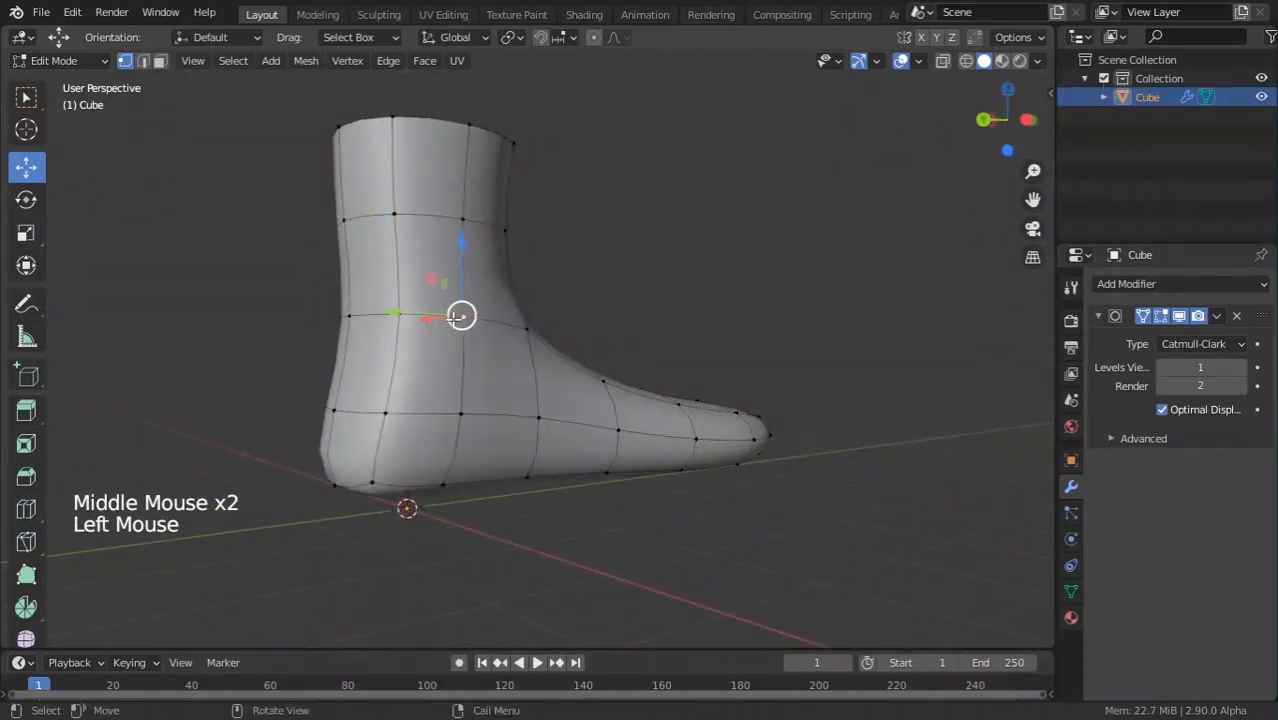
mouse_move(485, 348)
middle_mouse_down()
mouse_move(542, 334)
mouse_move(493, 342)
middle_mouse_up()
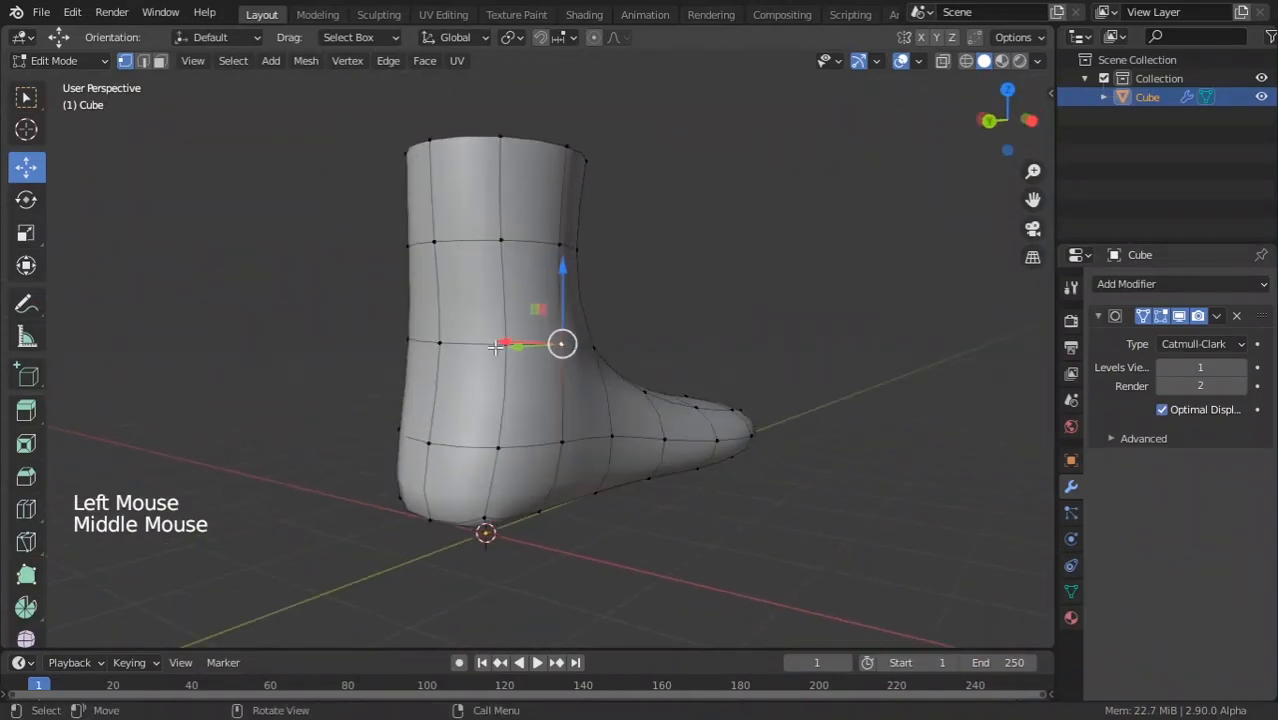
left_click_drag(493, 342, 538, 343)
mouse_move(572, 286)
left_mouse_down()
mouse_move(585, 262)
mouse_move(578, 272)
left_mouse_up()
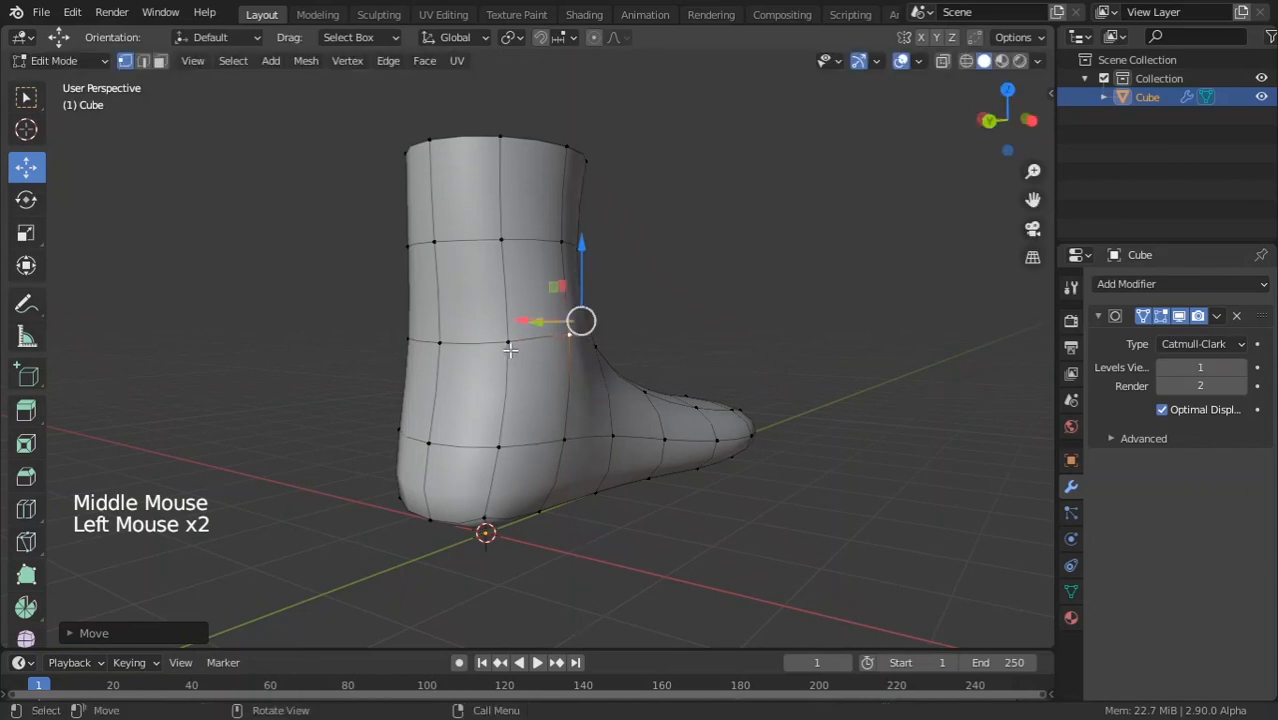
left_click_drag(528, 322, 533, 320)
Nudge a single neighbouring vertex at the ankle's side to refine the contour there.
middle_click_drag(533, 320, 595, 404)
key("Tab")
scroll(542, 465, "down", 2)
scroll(745, 459, "up", 2)
key("Tab")
scroll(595, 404, "up", 2)
left_click(662, 448)
middle_click_drag(662, 448, 548, 440)
left_click(442, 391)
left_click(700, 282)
left_click_drag(638, 279, 621, 277)
Adjust the vertex further down the same side toward the heel and check the foot from below.
scroll(766, 390, "down", 1, "shift")
middle_click_drag(766, 384, 750, 290, "shift")
left_click(665, 385)
left_click_drag(622, 377, 602, 395)
key("Tab")
scroll(602, 395, "down", 8)
middle_click_drag(450, 400, 442, 106)
scroll(358, 364, "up", 3)
scroll(360, 366, "up", 3)
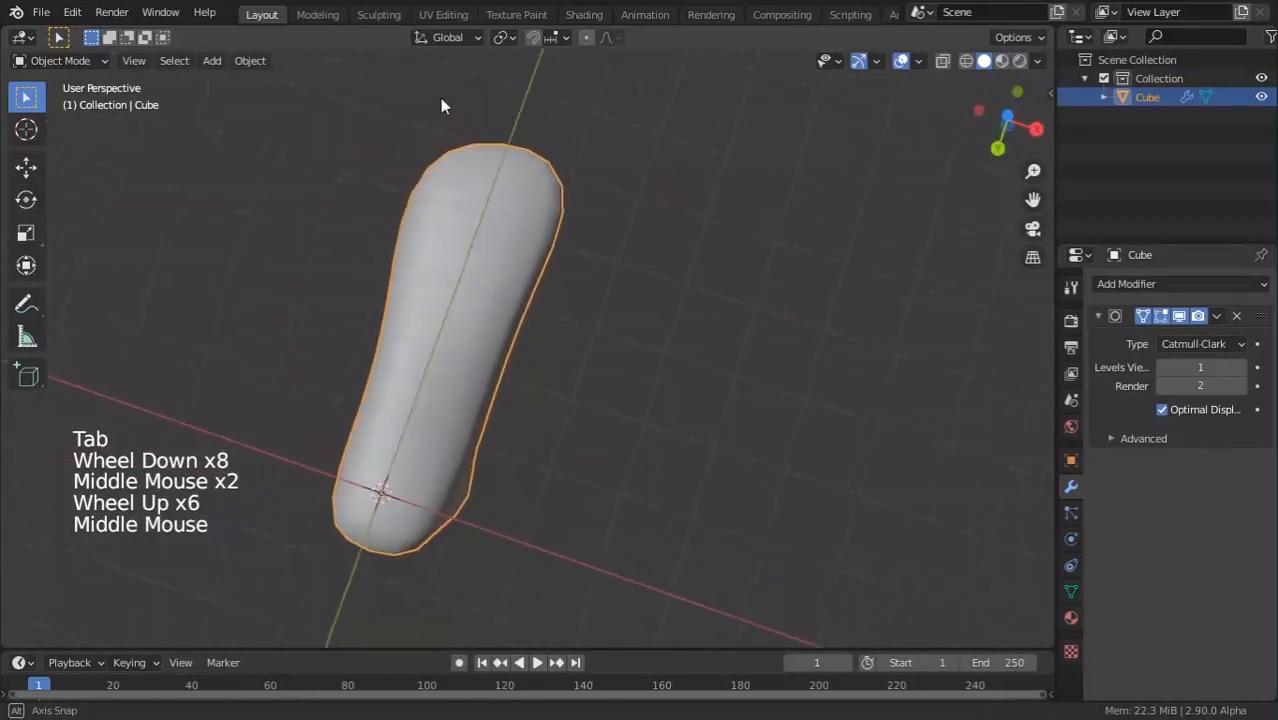
In bottom orthographic view, move the two ball-of-foot sole vertices on the -X side outward toward the edge.
scroll(442, 106, "up", 2)
scroll(430, 211, "up", 1)
key("Tab")
middle_click_drag(430, 211, 485, 300, "shift")
scroll(411, 145, "down", 1)
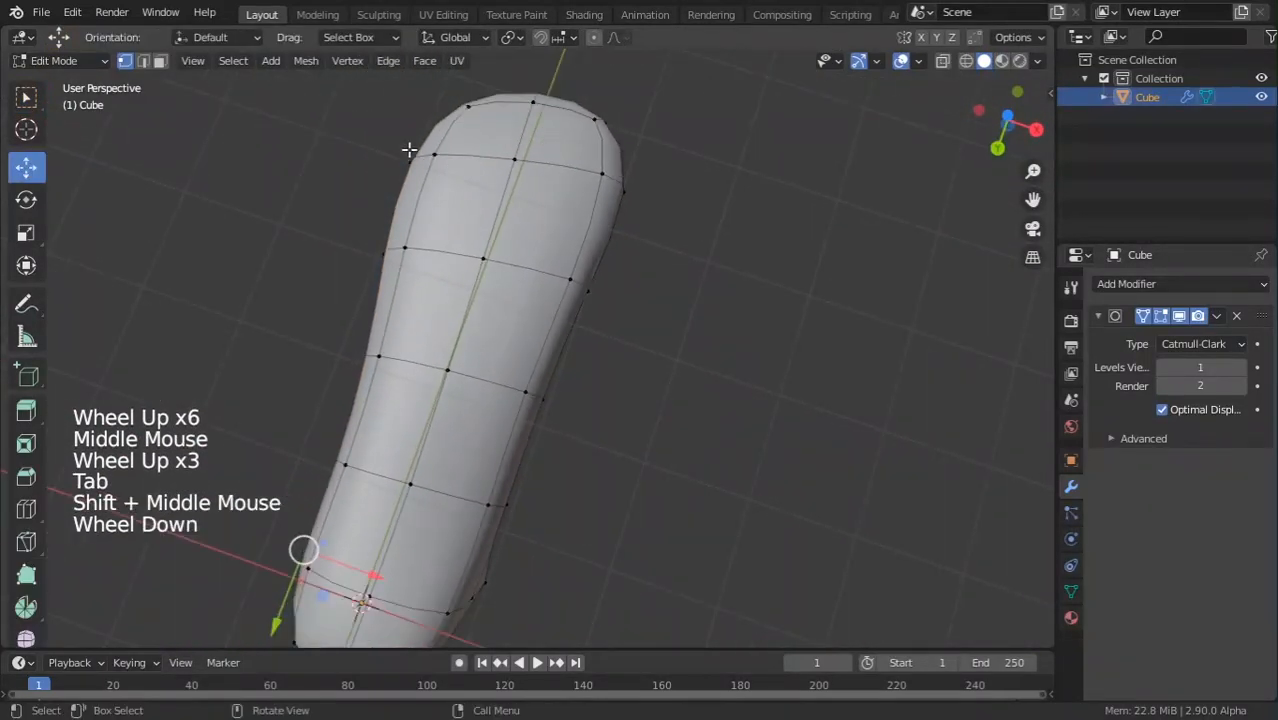
left_click(410, 160)
scroll(449, 177, "down", 1)
key("ctrl+KP_7")
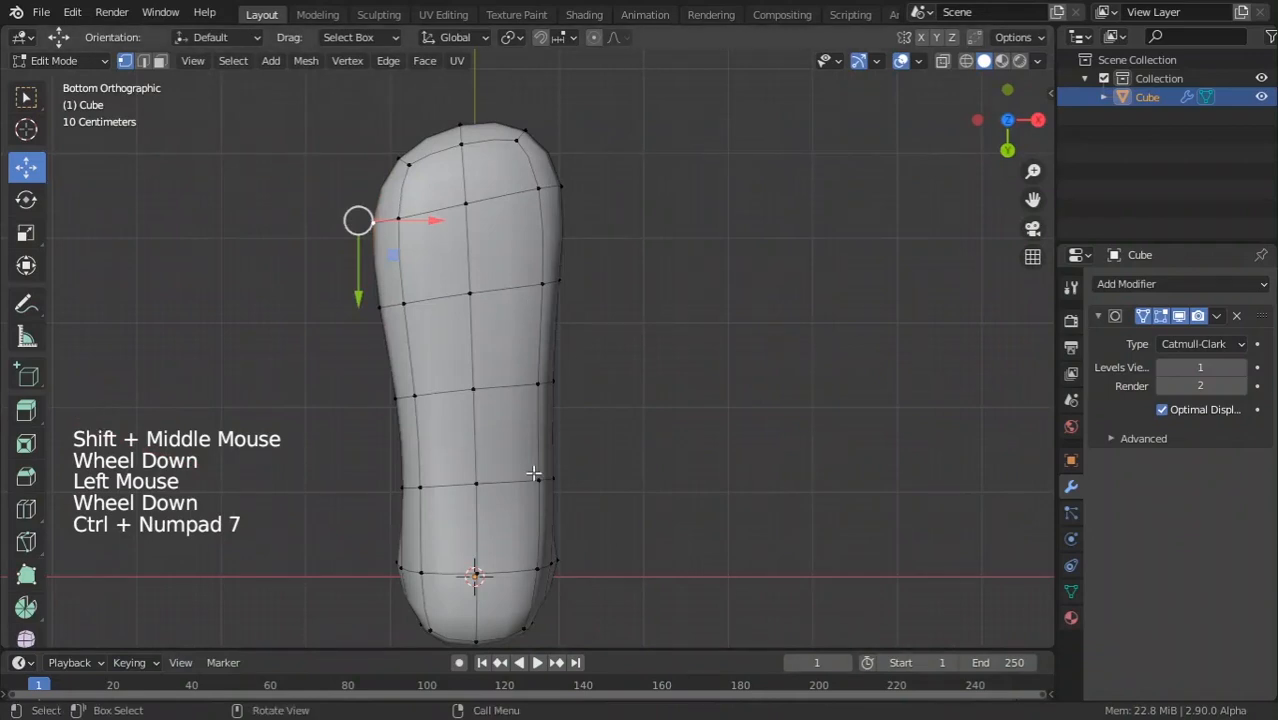
left_click(424, 300, "shift")
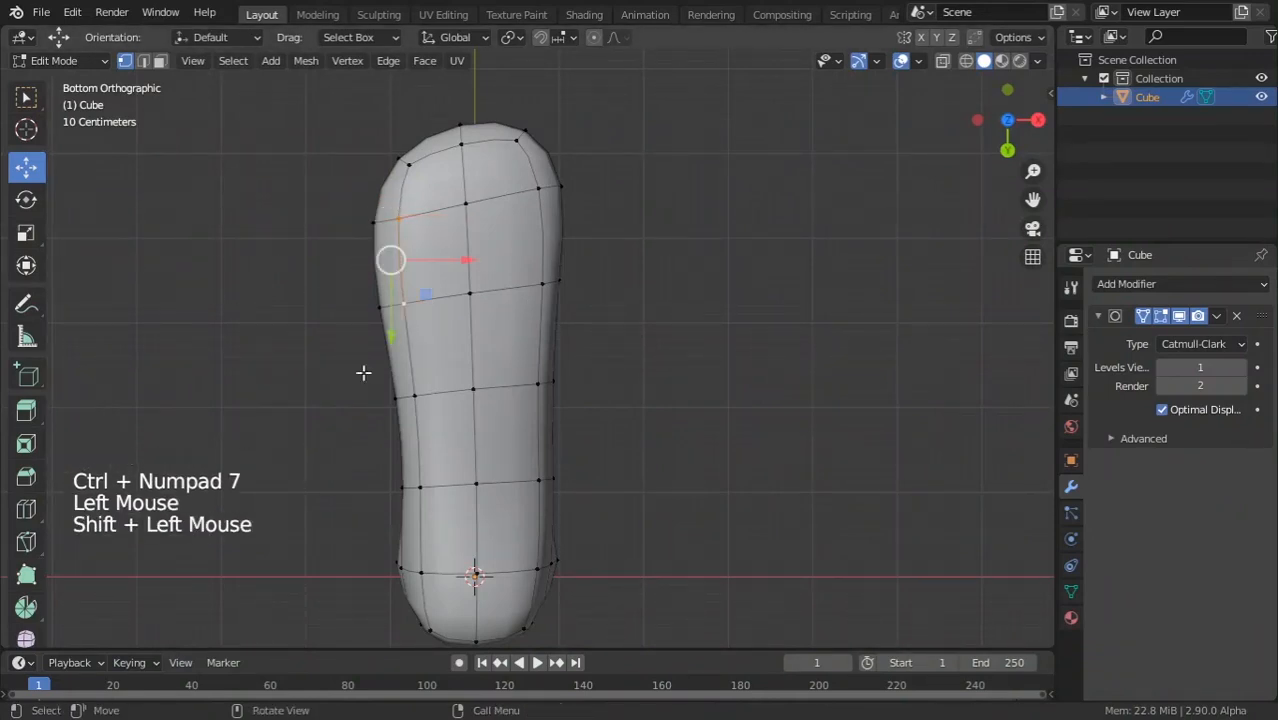
key("g")
left_click(456, 304)
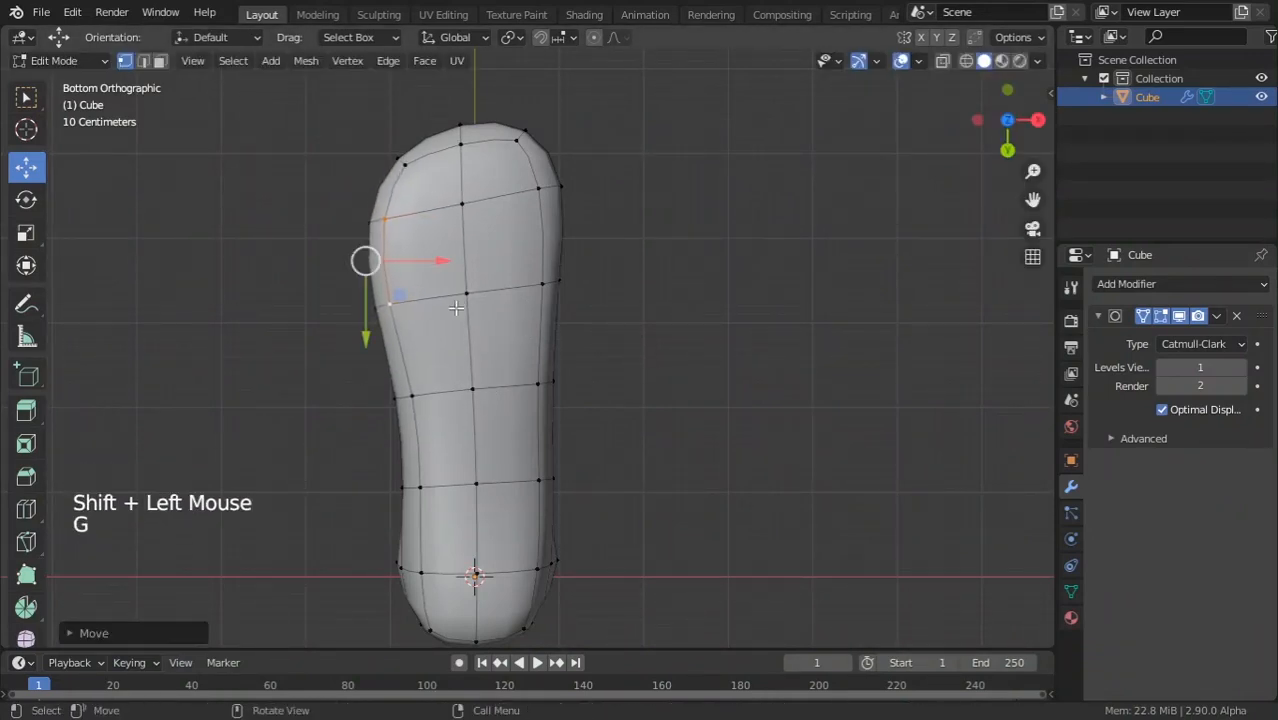
Move the midfoot sole vertex and the one just ahead of the heel outward along the same edge line.
key("g")
left_click(415, 429)
middle_click_drag(415, 429, 410, 402, "shift")
left_click(434, 467)
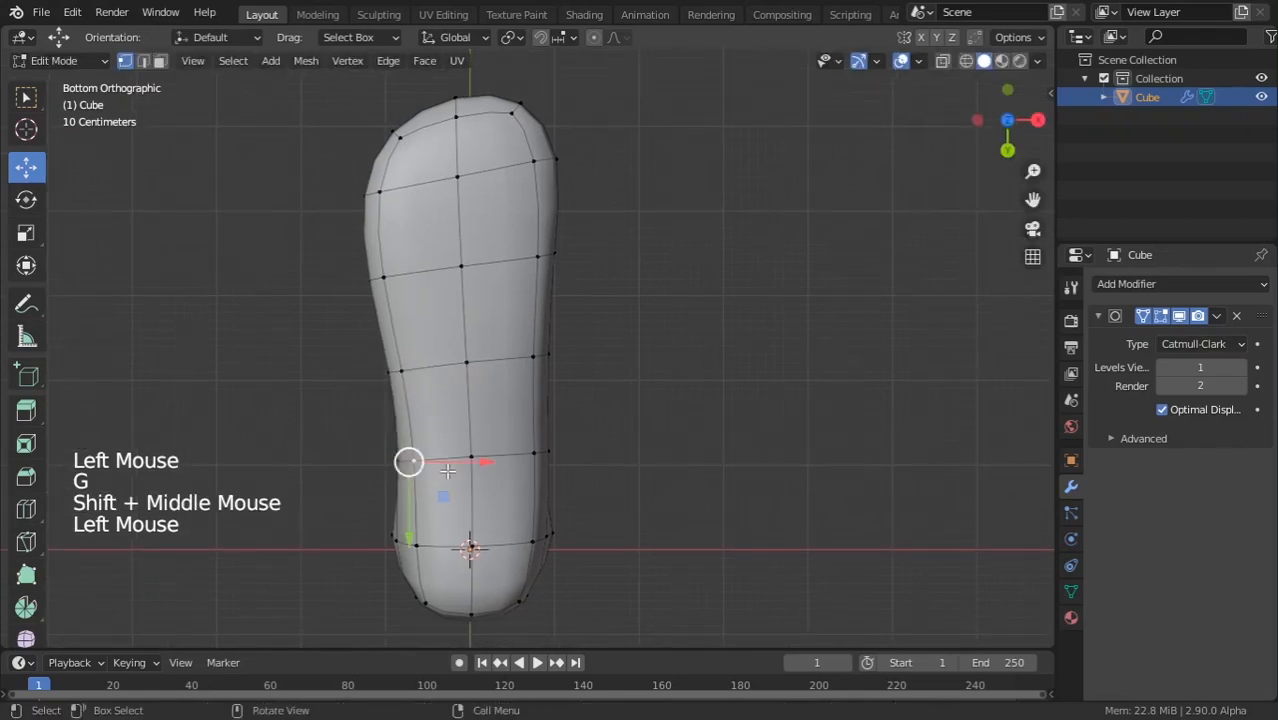
key("g")
left_click(426, 471)
Move the heel sole vertex on that line outward and check the smoothed foot in Object Mode.
middle_click_drag(426, 471, 630, 663, "shift")
left_click(437, 525)
key("g")
left_click(428, 529)
key("Tab")
scroll(482, 420, "down", 3)
scroll(508, 438, "down", 3)
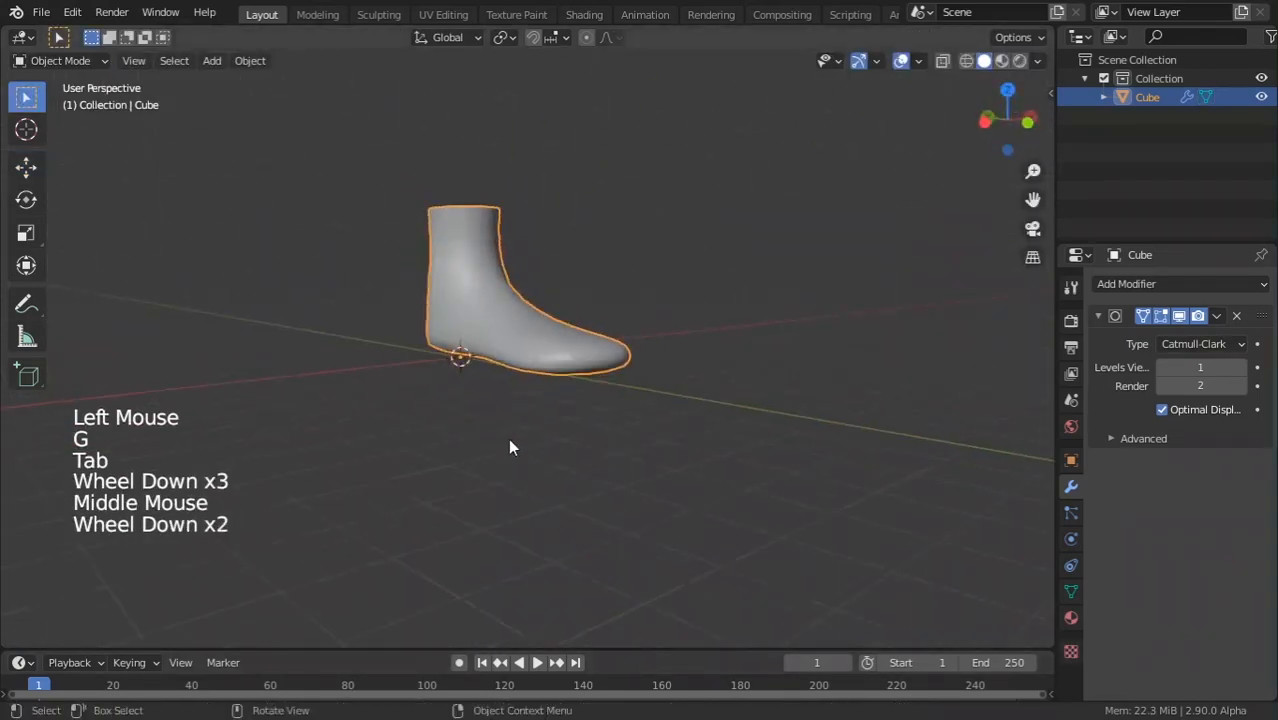
middle_click_drag(508, 438, 496, 499)
scroll(500, 353, "up", 3)
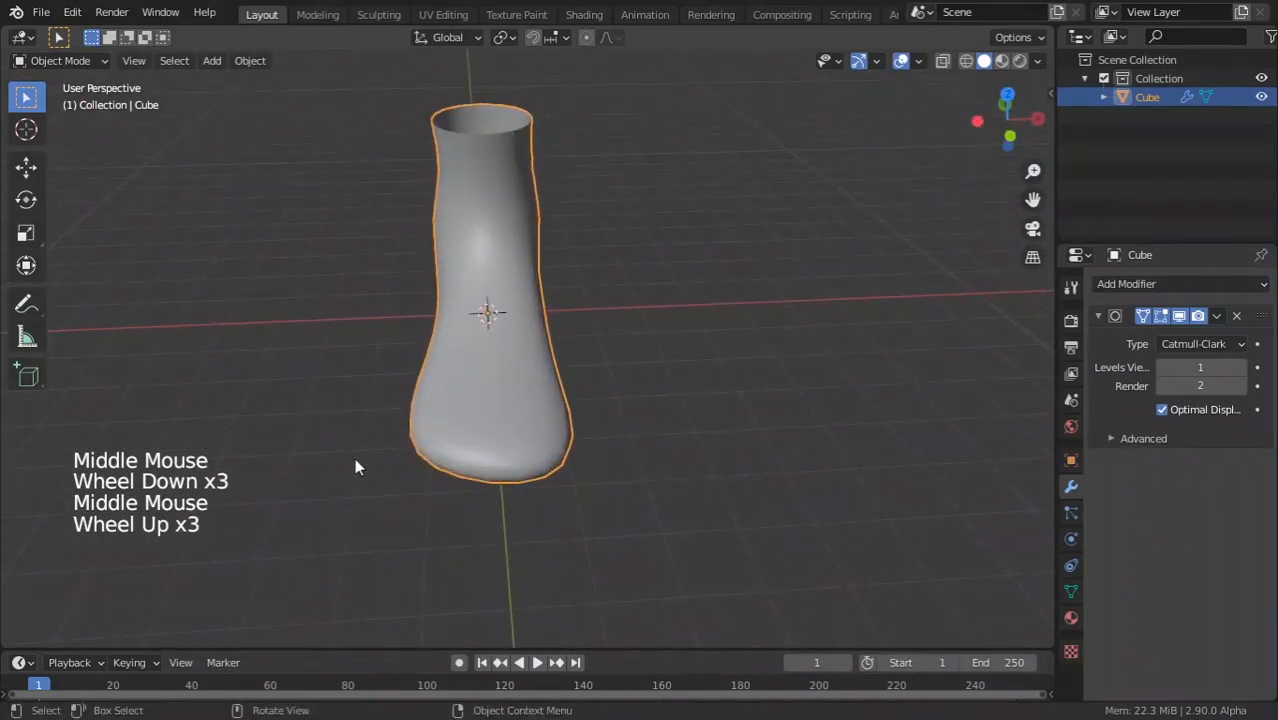
Examine the foot from several angles, comparing its smoothed surface in Object Mode with the mesh in Edit Mode.
scroll(354, 467, "down", 4)
middle_click_drag(500, 392, 633, 422)
scroll(696, 337, "up", 1)
key("Tab")
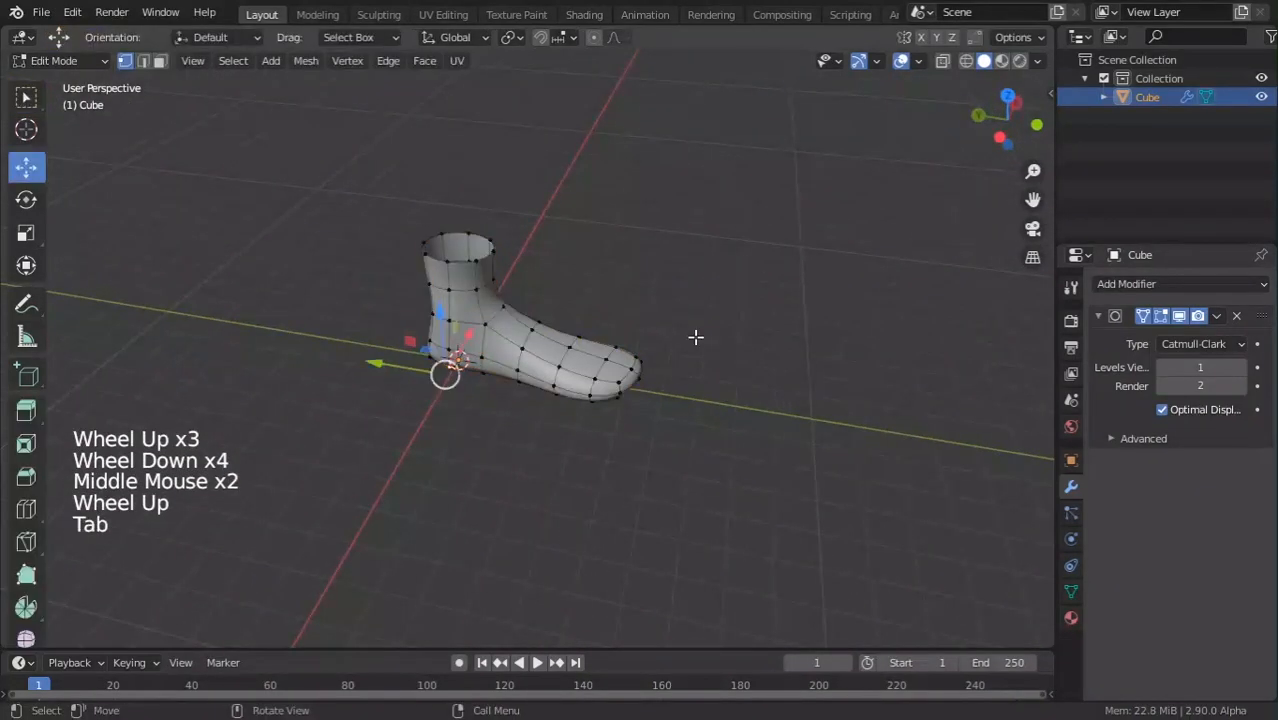
key("Tab")
middle_click_drag(696, 337, 571, 308)
scroll(385, 382, "up", 3)
key("Tab")
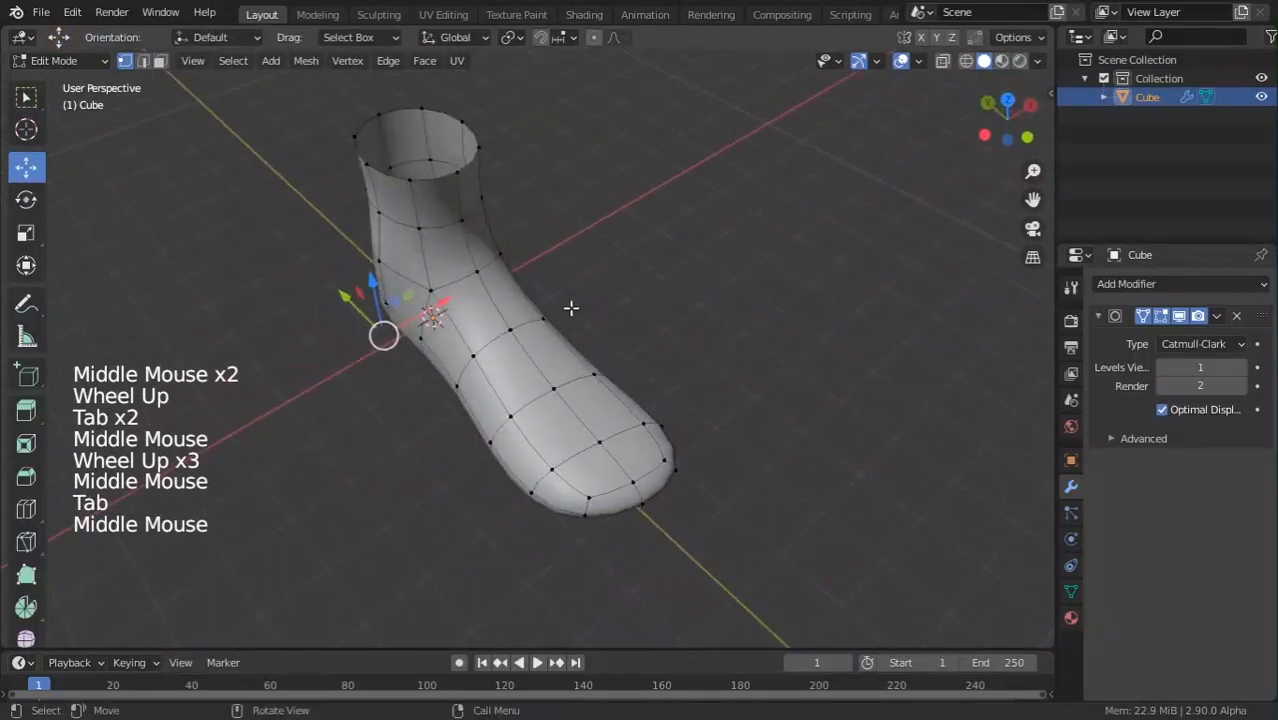
key("Tab")
scroll(813, 371, "down", 3)
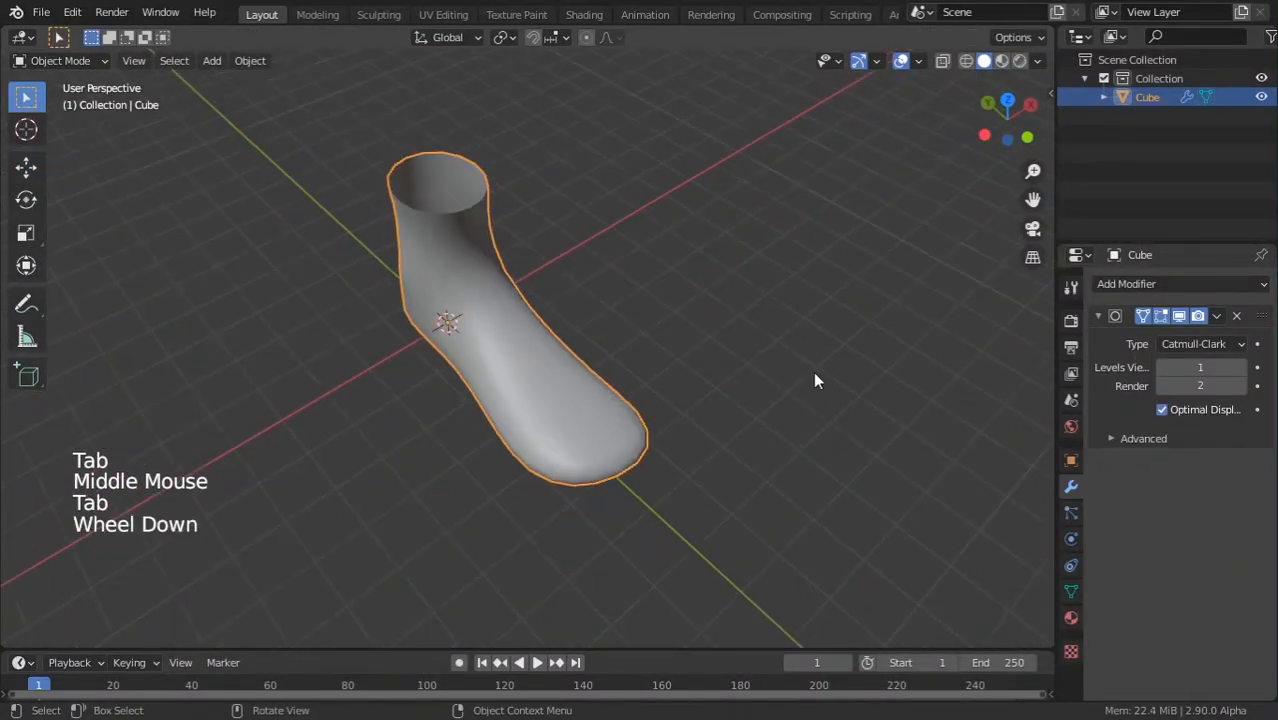
Duplicate the foot, move the copy about 5.46 m along negative X, and hide it as a backup.
middle_click_drag(813, 371, 716, 381)
key("shift+d")
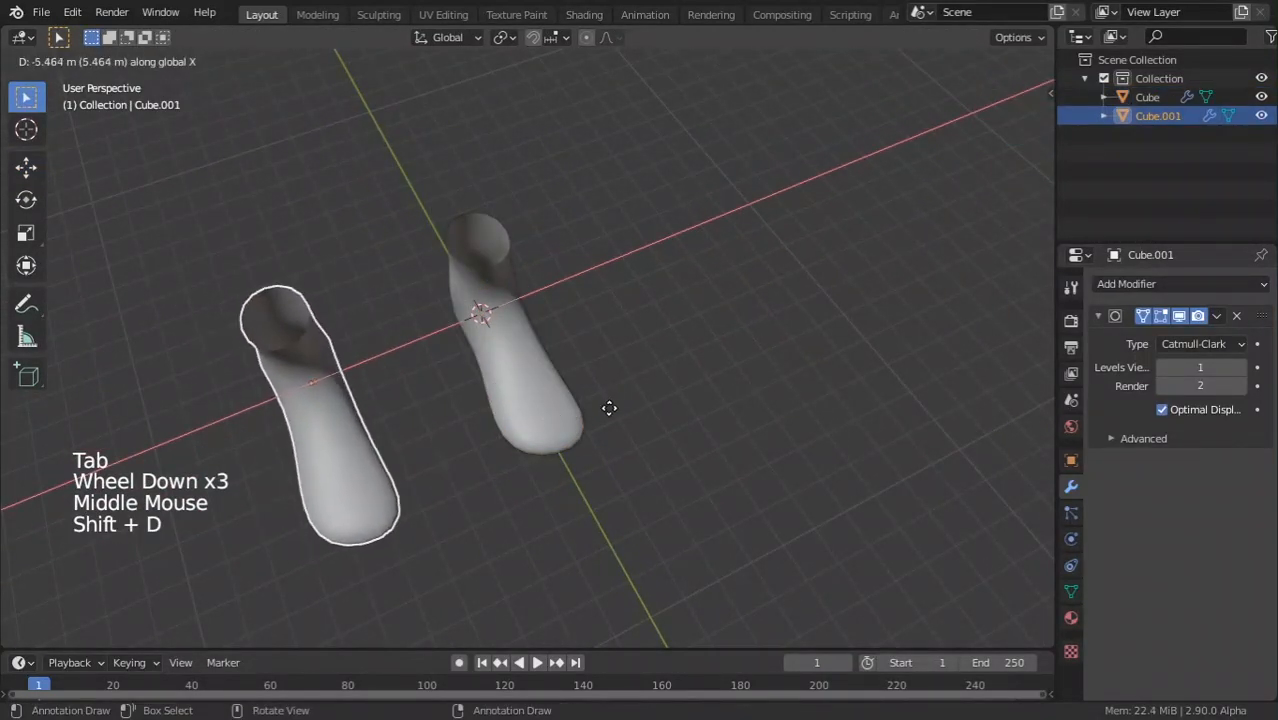
left_click(563, 423)
key("h")
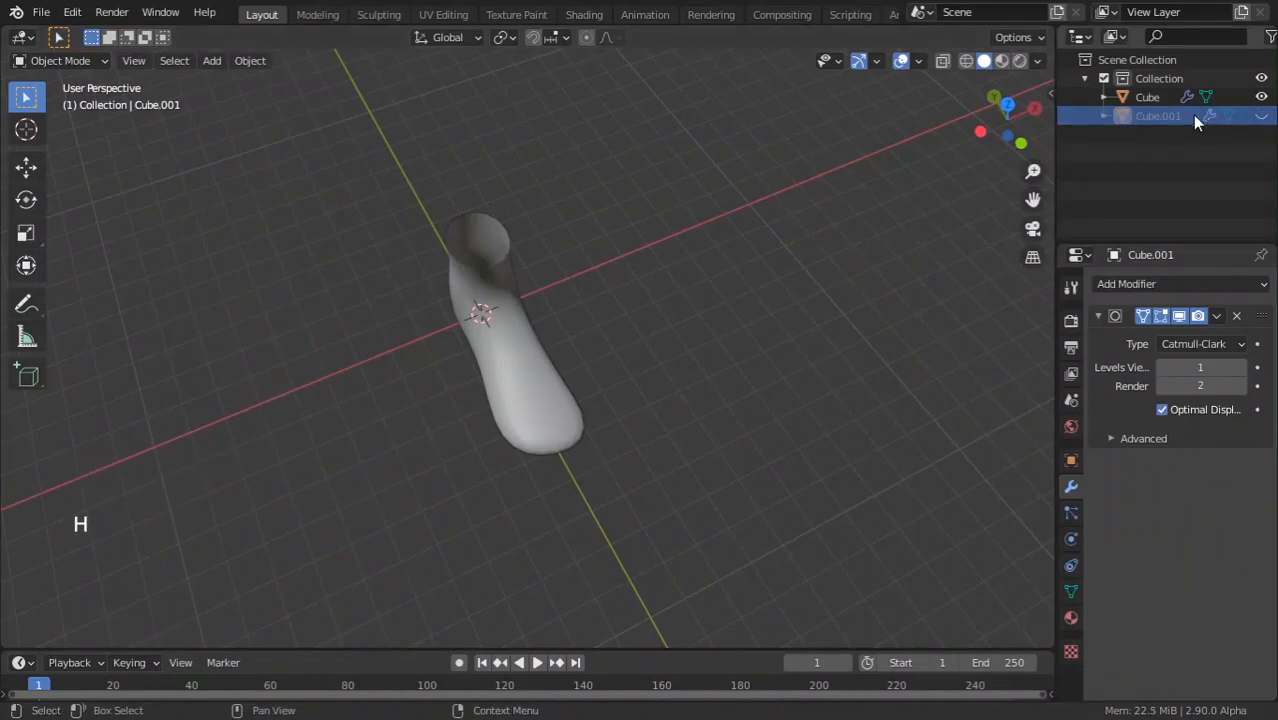
Select the vertices around the tip of the original foot's forefoot and delete their faces to open the front end.
middle_click_drag(614, 354, 503, 449)
scroll(503, 449, "up", 2)
key("Tab")
key("Tab")
middle_click_drag(524, 491, 599, 465)
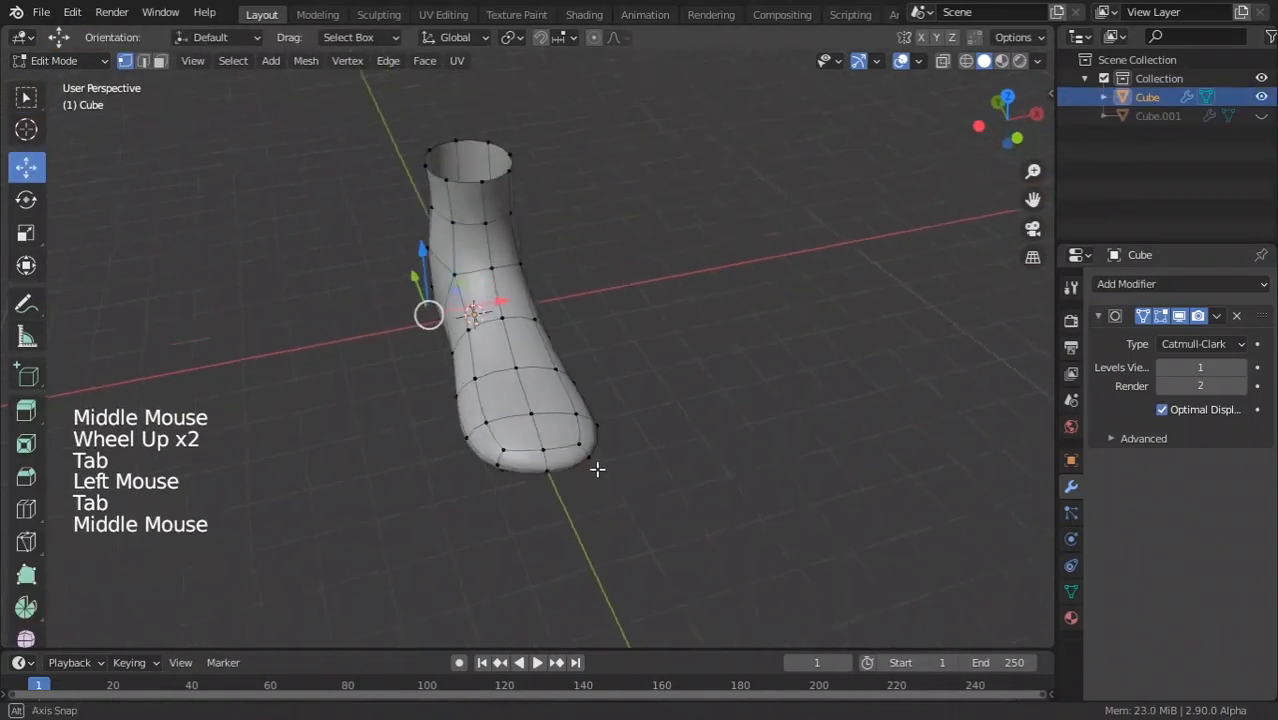
scroll(551, 522, "up", 2)
left_click(564, 536)
key("ctrl+KP_Add")
key("ctrl+KP_Add")
key("ctrl+KP_Add")
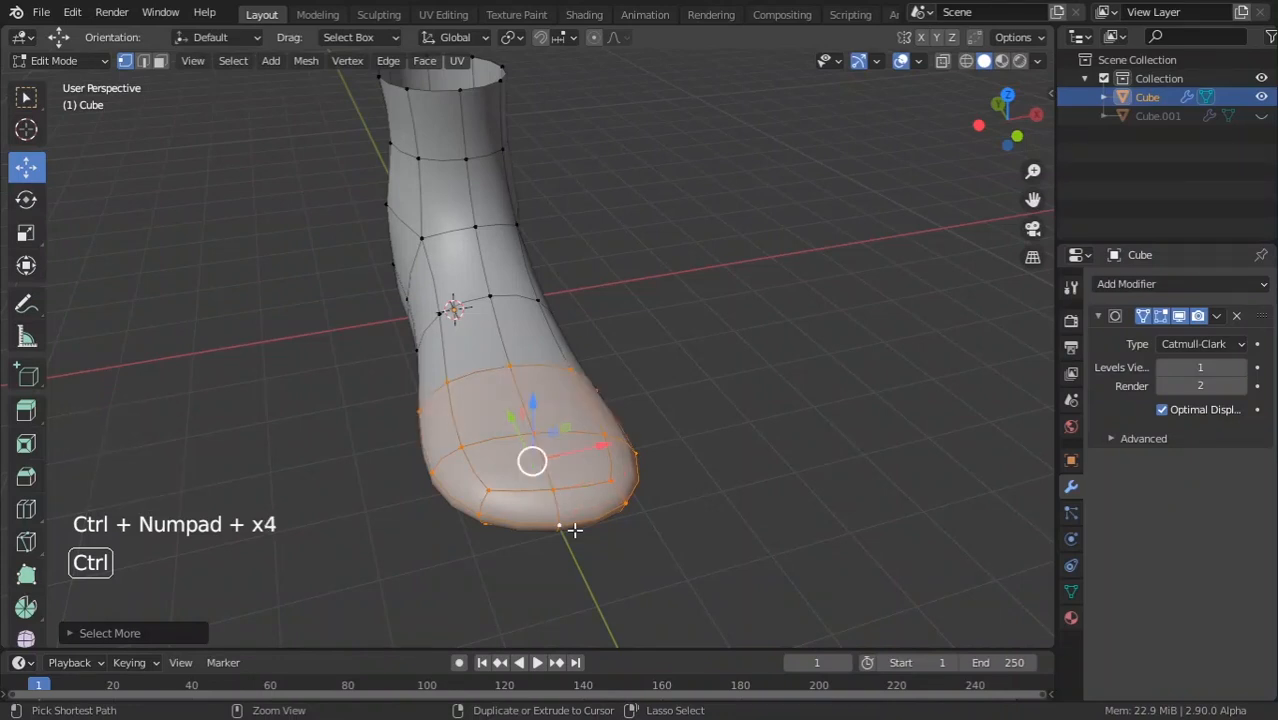
key("x")
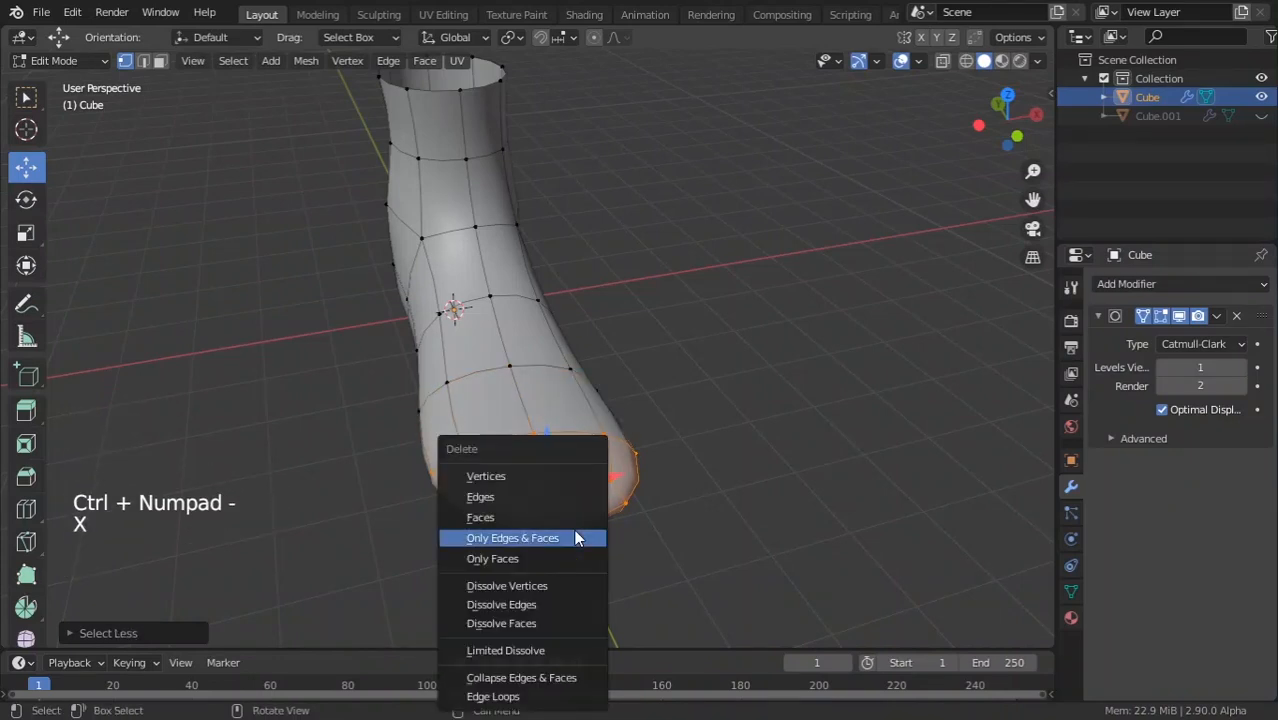
left_click(494, 517)
In top orthographic view, nudge the open front edge loop slightly along Y toward the heel.
key("Tab")
middle_click_drag(494, 517, 706, 540)
scroll(687, 508, "down", 3)
key("KP_7")
scroll(706, 540, "up", 1)
scroll(706, 540, "up", 2)
key("Tab")
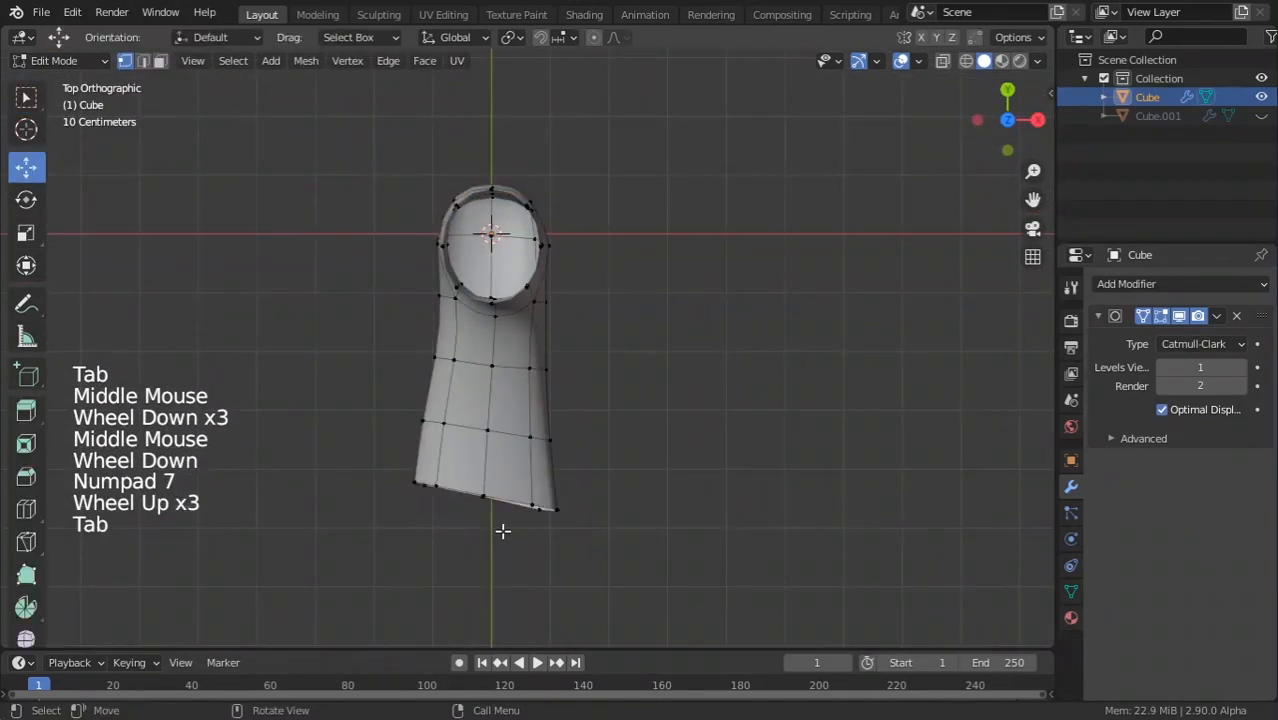
left_click(482, 497, "alt")
left_click_drag(481, 425, 481, 414)
scroll(496, 551, "up", 1)
middle_click_drag(496, 551, 639, 628, "shift")
key("Tab")
scroll(650, 448, "down", 3)
scroll(640, 634, "down", 3)
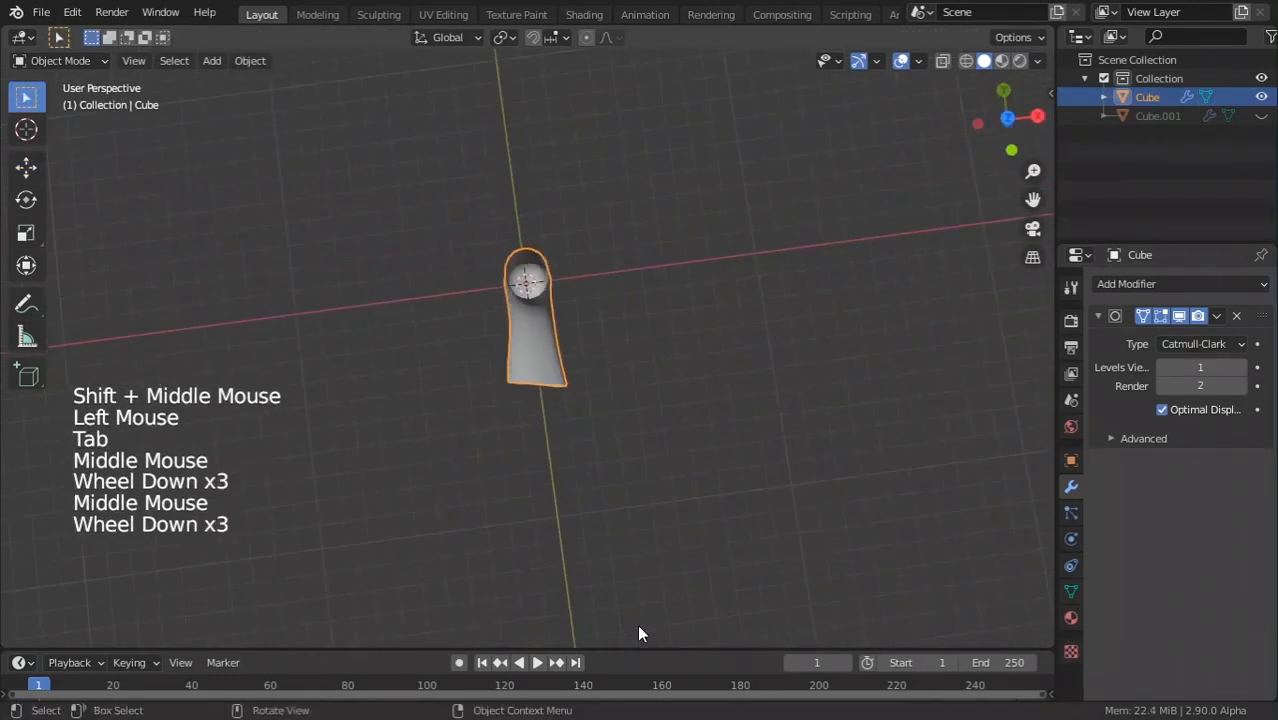
Add a cube mesh in top orthographic view and place it just in front of the foot's open end.
key("KP_7")
scroll(638, 632, "up", 3)
key("shift+a")
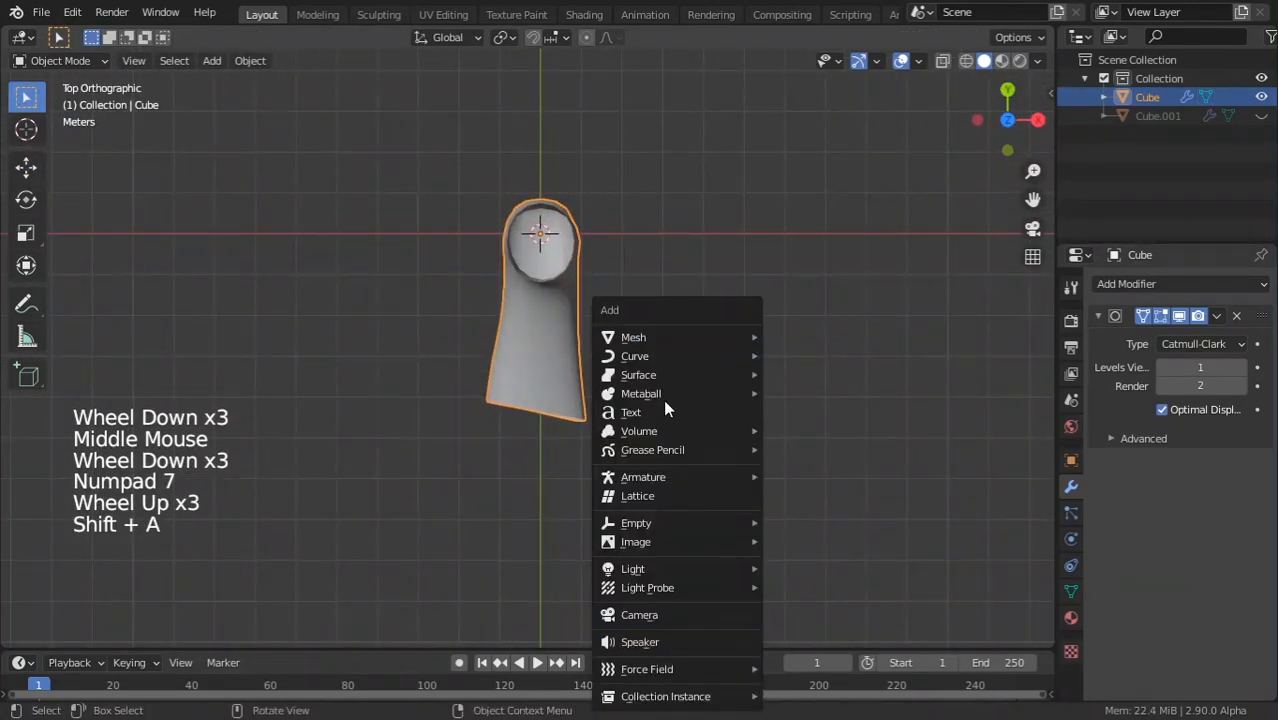
mouse_move(697, 334)
left_click(786, 356)
scroll(537, 415, "up", 2)
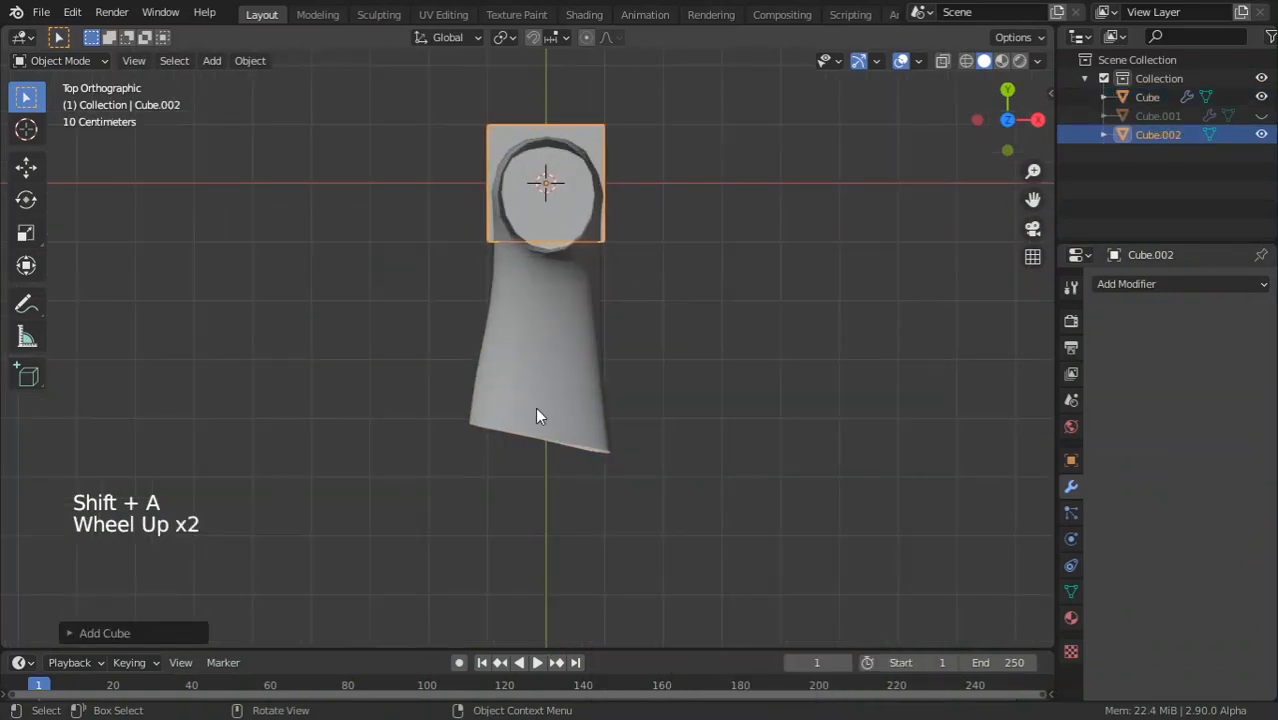
key("g")
left_click(648, 292)
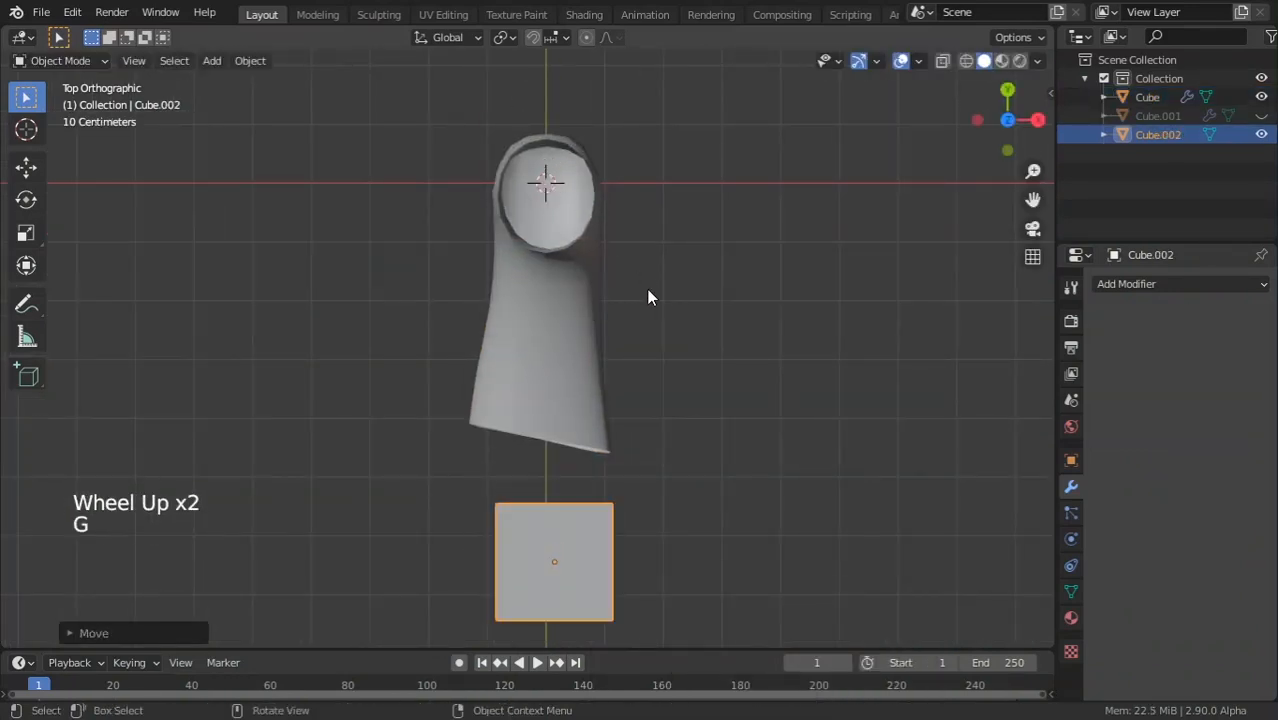
Delete the new cube's face that faces the foot and give the cube a level 3 Subdivision Surface modifier.
middle_click_drag(648, 292, 207, 12)
key("Tab")
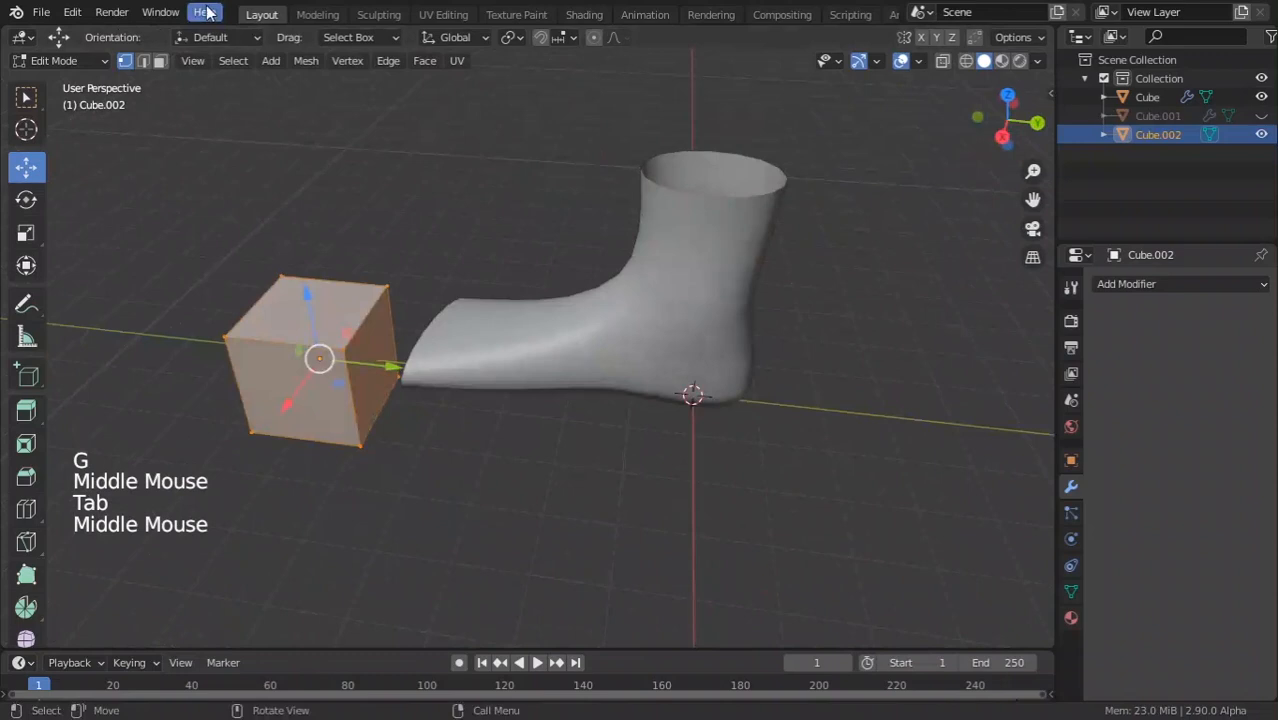
left_click(160, 61)
left_click(371, 362)
key("x")
left_click(394, 365)
scroll(388, 384, "down", 1)
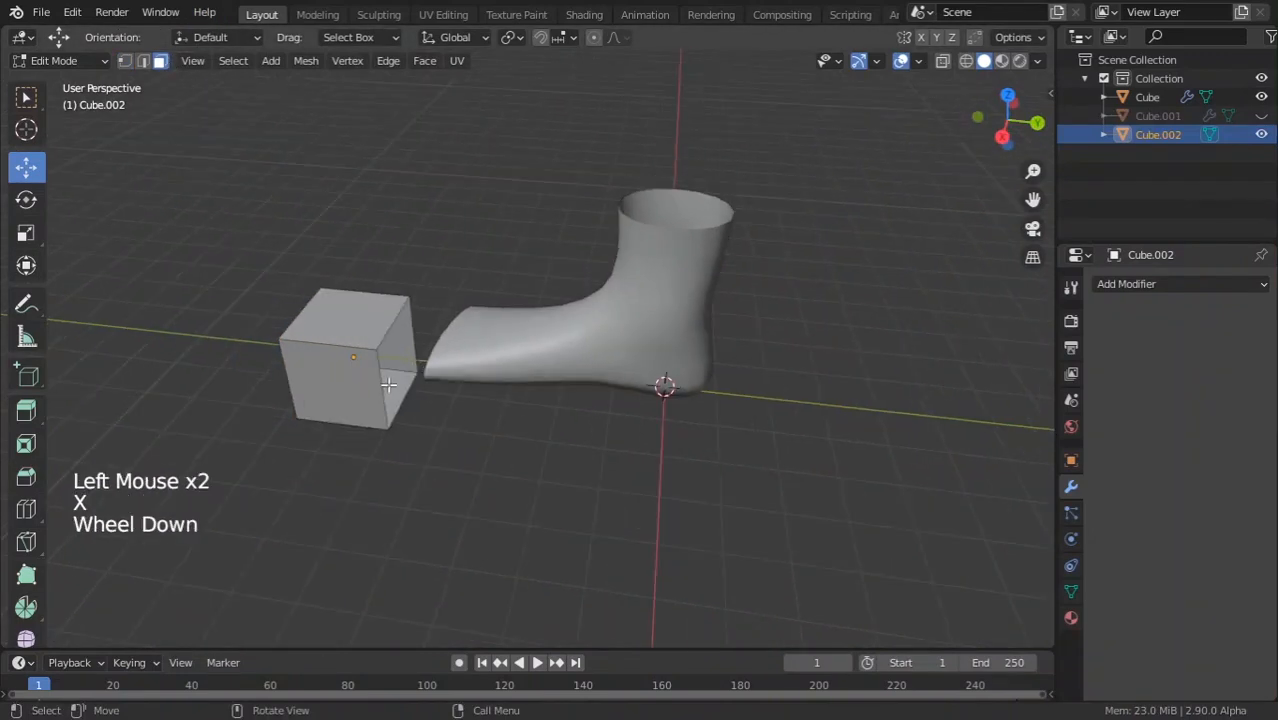
key("Tab")
key("ctrl+3")
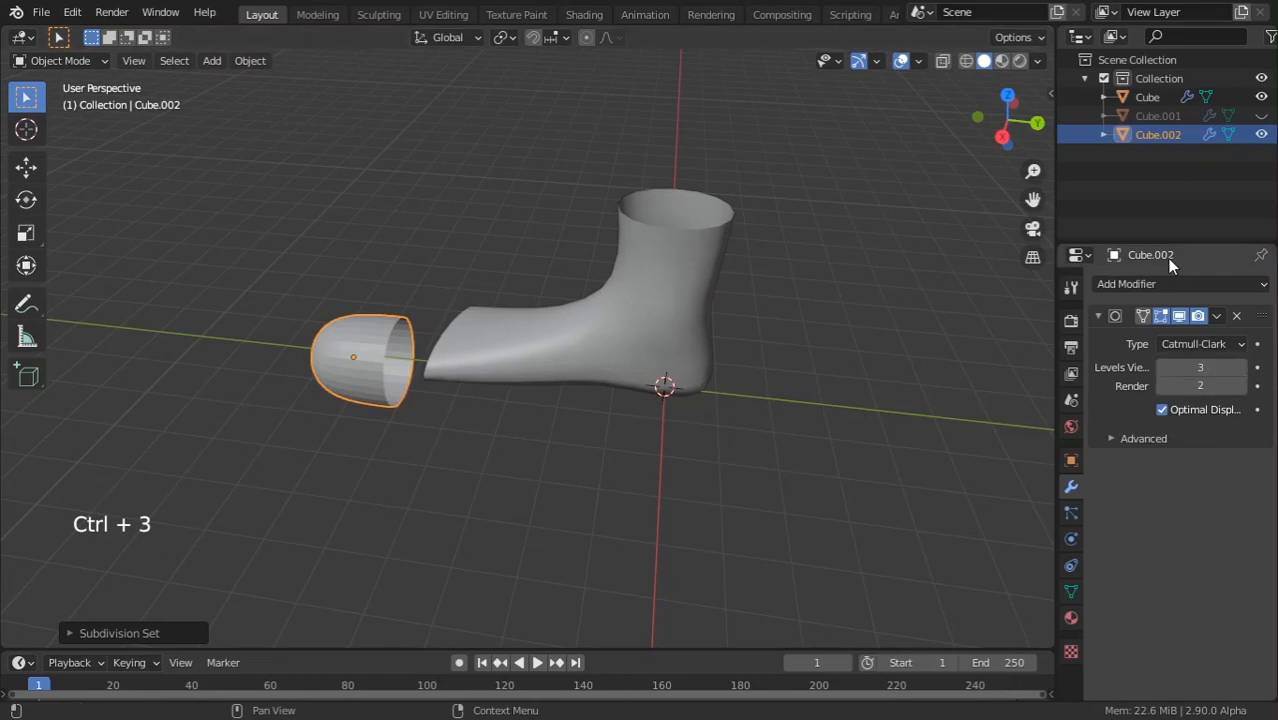
left_click(1145, 284)
left_click(1178, 284)
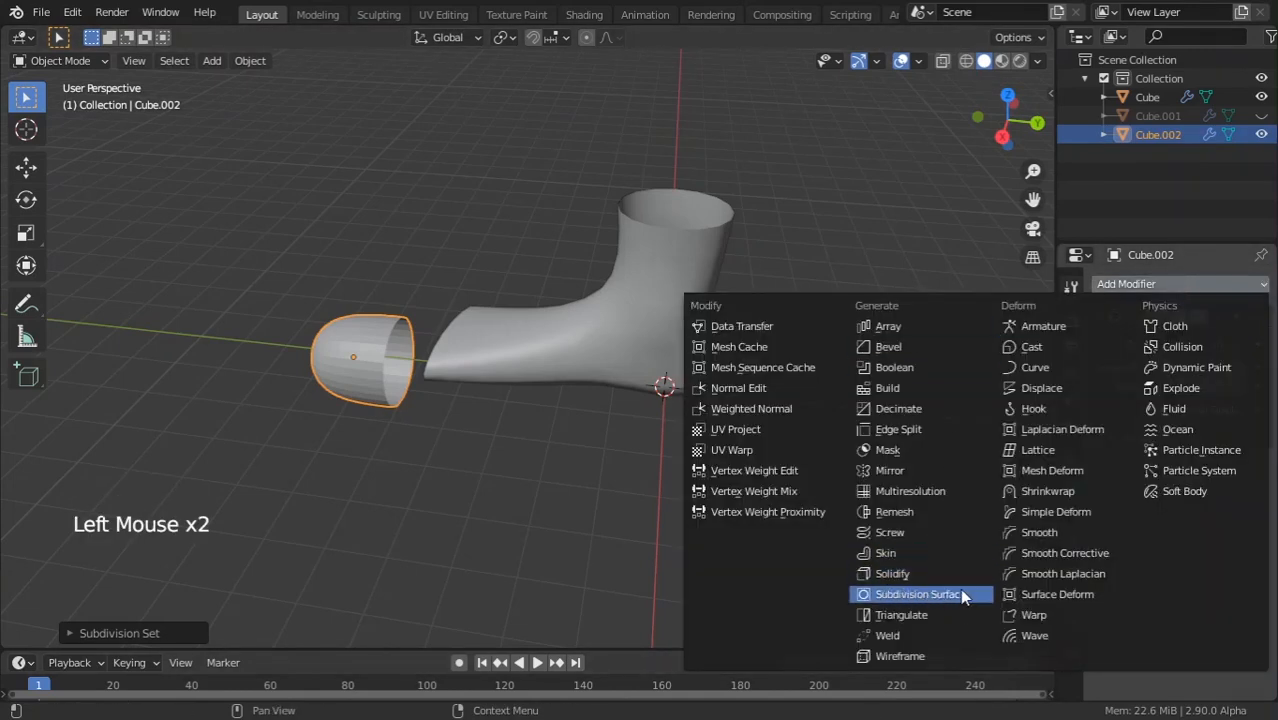
left_click(1135, 284)
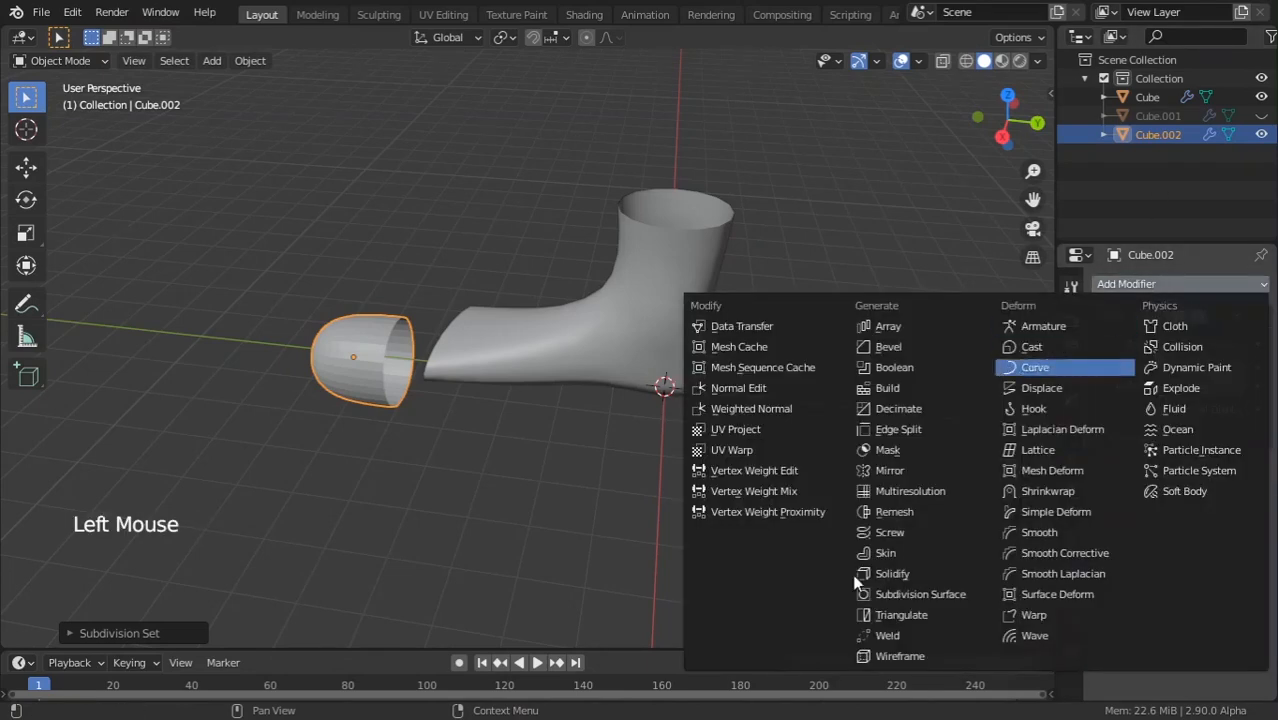
left_click(776, 590)
In right orthographic view, add a centred vertical loop cut across the cube's length.
key("Tab")
middle_click_drag(200, 408, 648, 374)
scroll(351, 428, "down", 2)
key("KP_1")
key("KP_3")
scroll(351, 428, "up", 4)
key("ctrl+r")
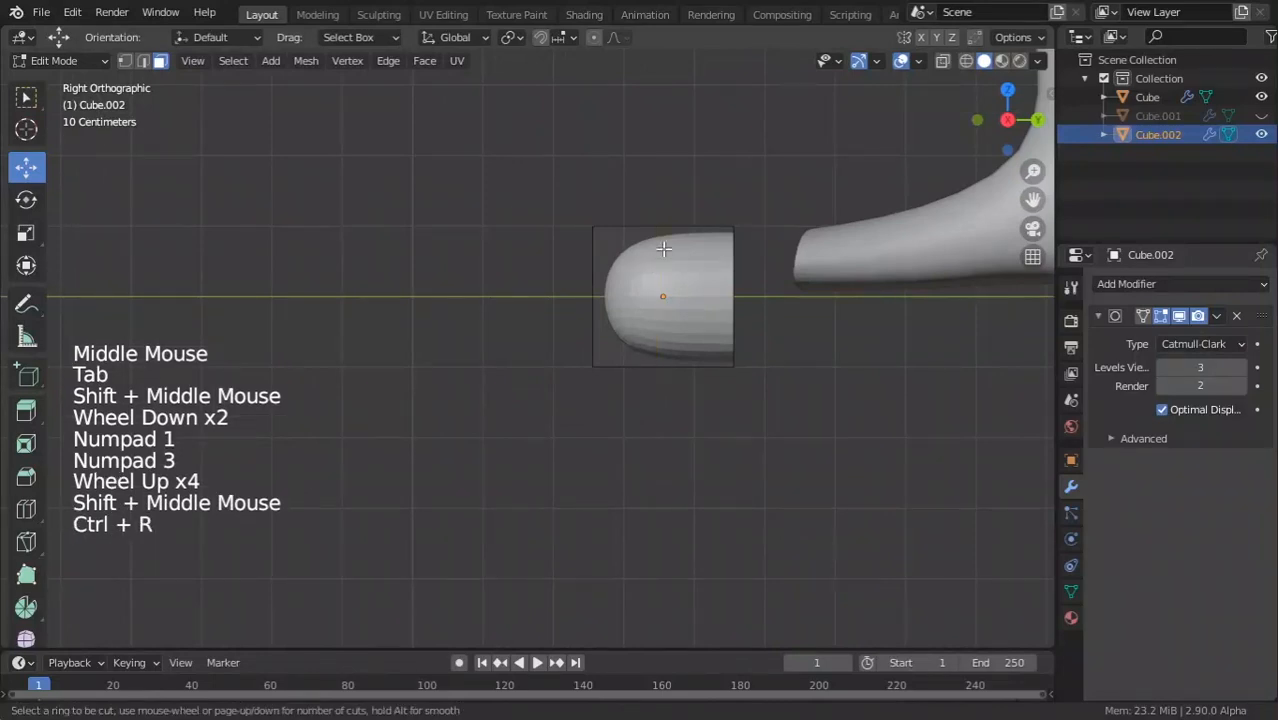
left_click(665, 228)
right_click(668, 228)
In wireframe shading, raise the bottom edge of the middle loop to arch the toe's underside.
key("z")
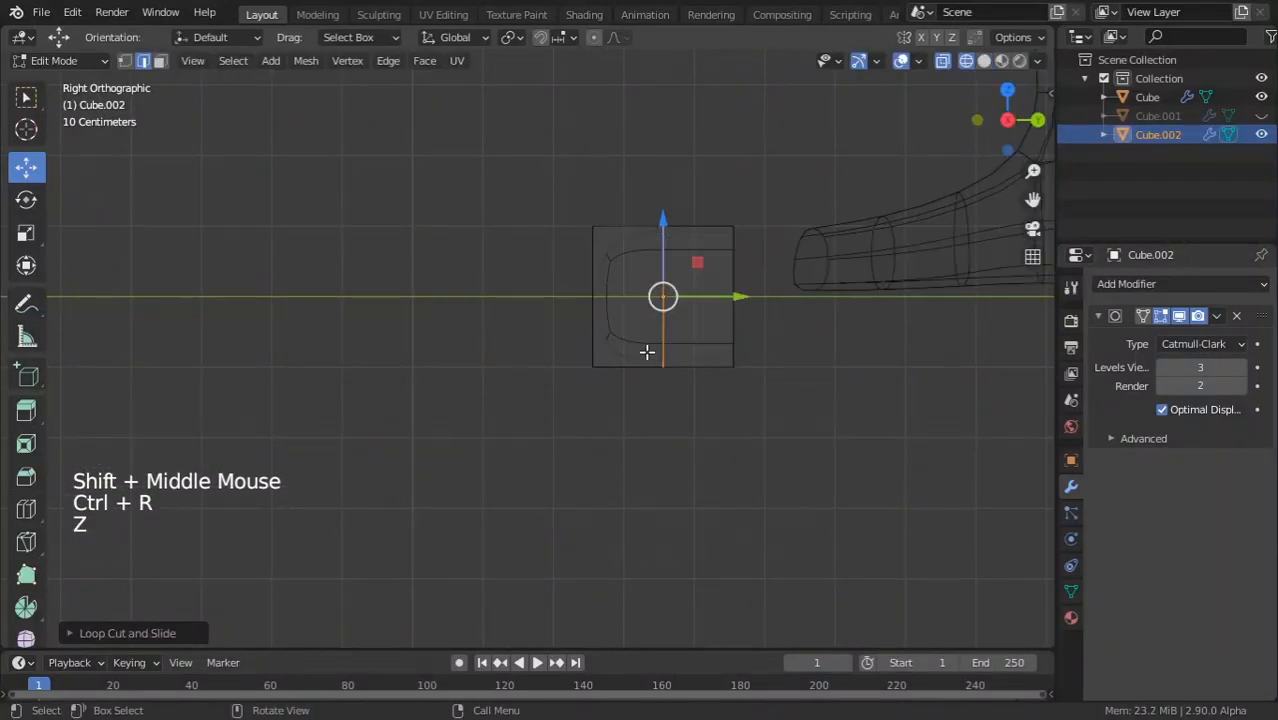
middle_click_drag(698, 412, 633, 428, "shift")
key("g")
left_click(693, 425)
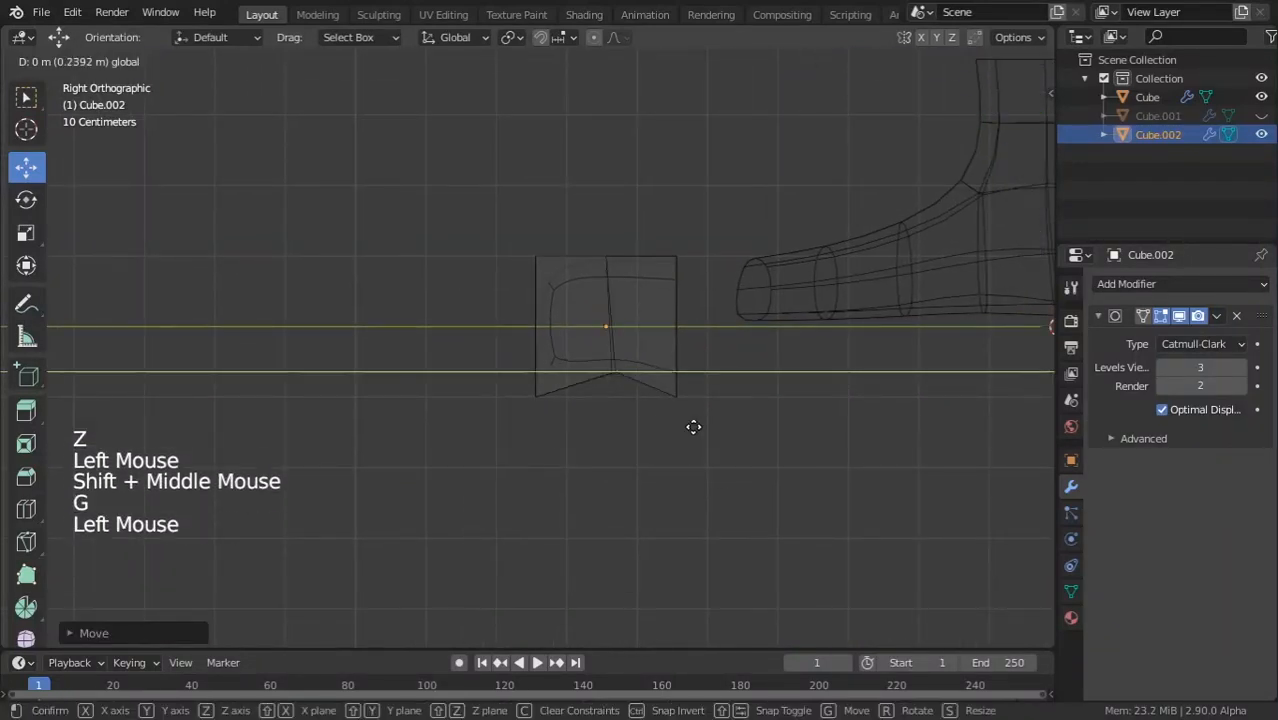
key("g")
left_click(666, 434)
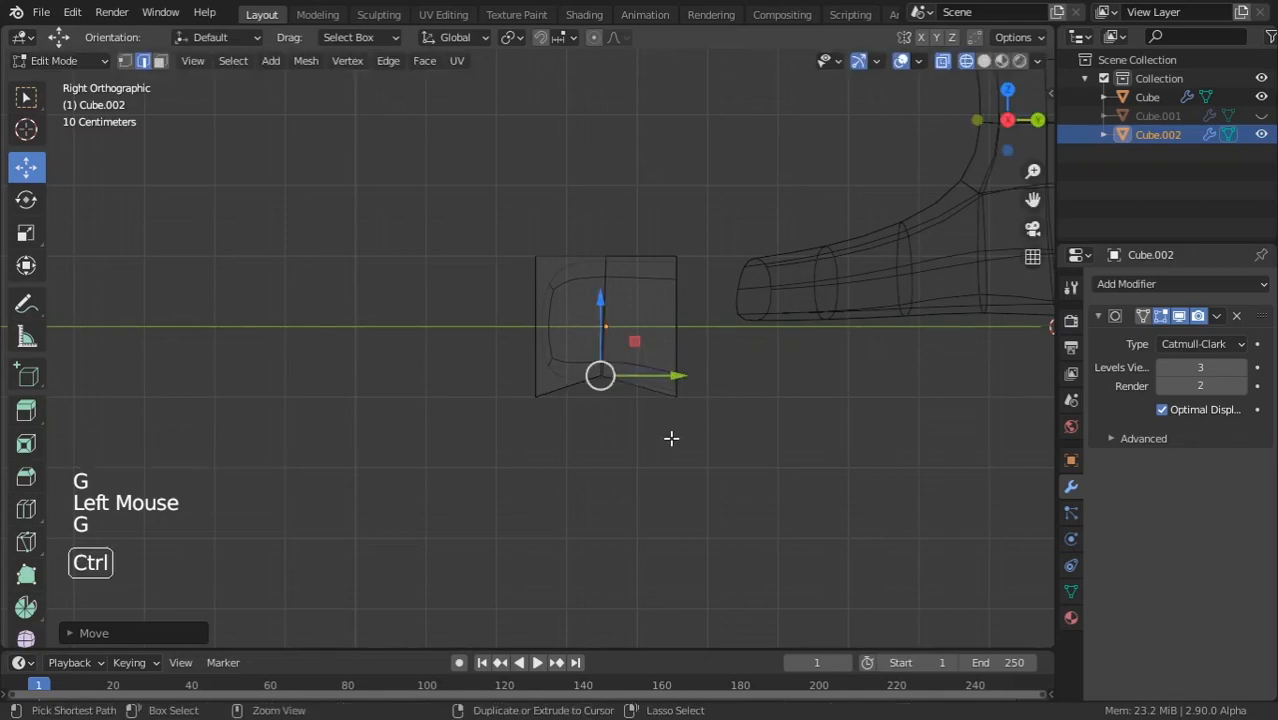
key("ctrl+z")
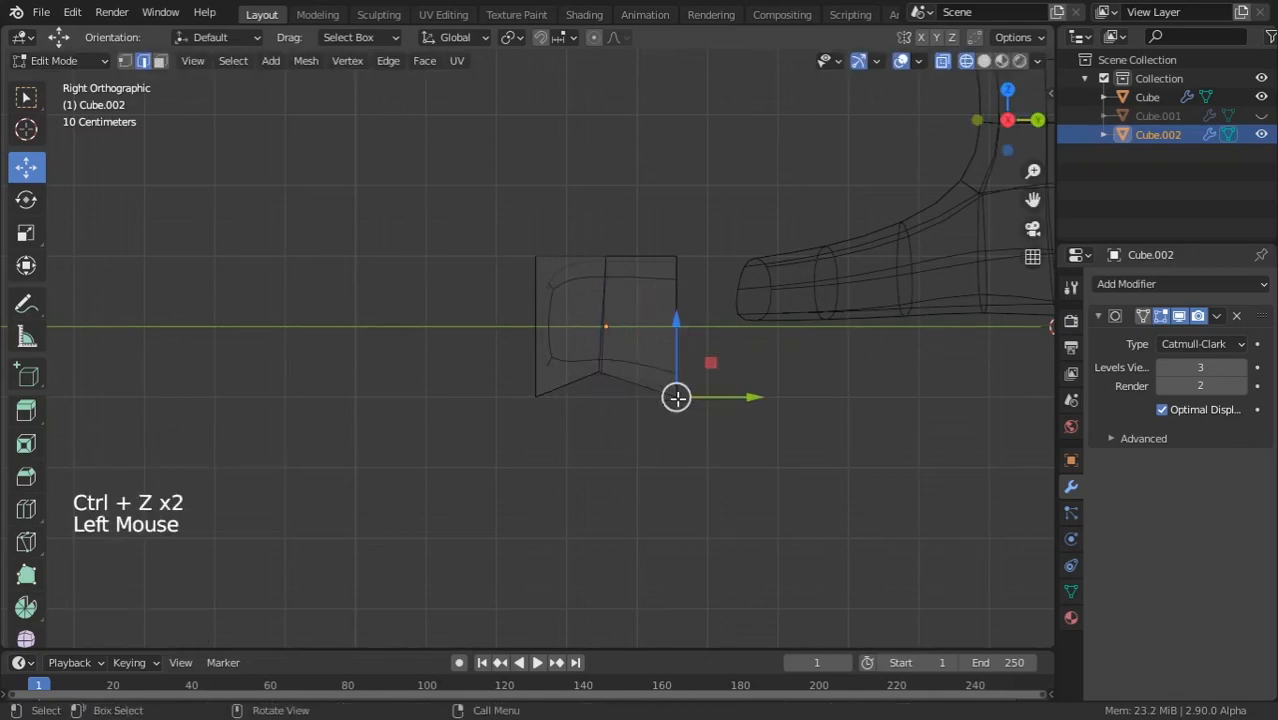
Raise the bottom edges at the toe's open end, middle and tip to thin it from below.
key("g")
left_click(592, 372)
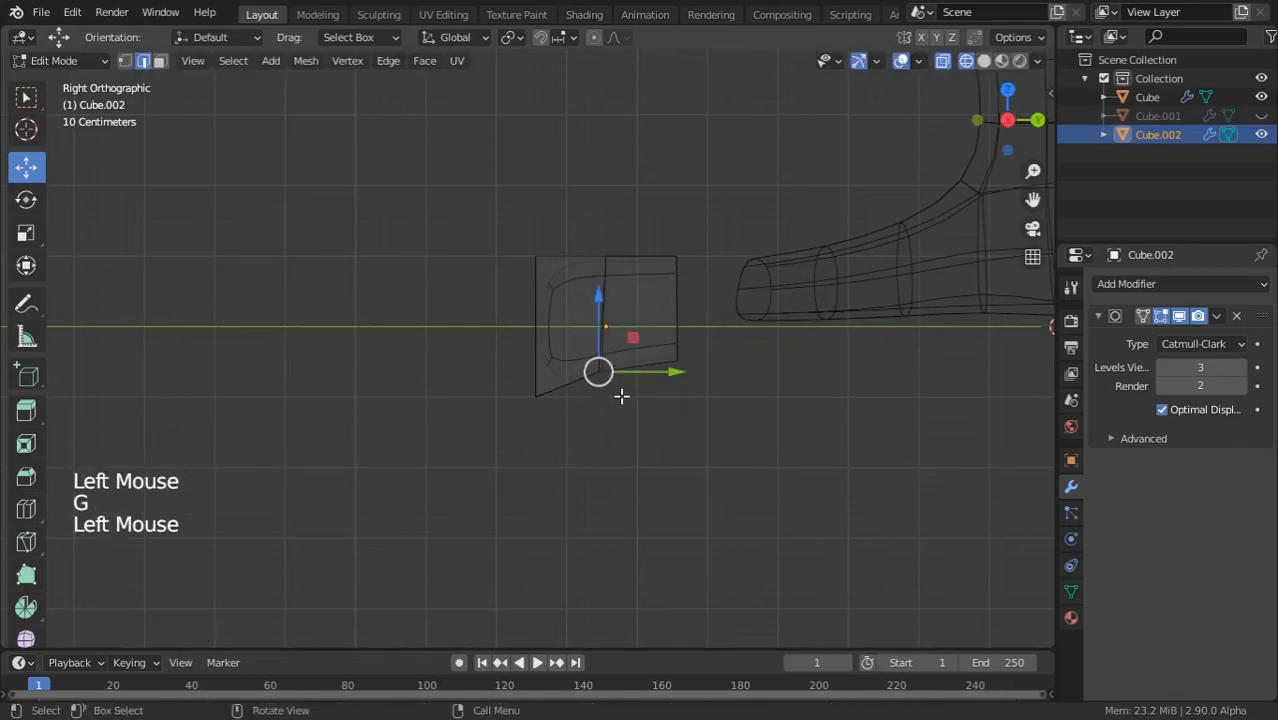
key("g")
left_click(645, 368)
key("g")
left_click(515, 271)
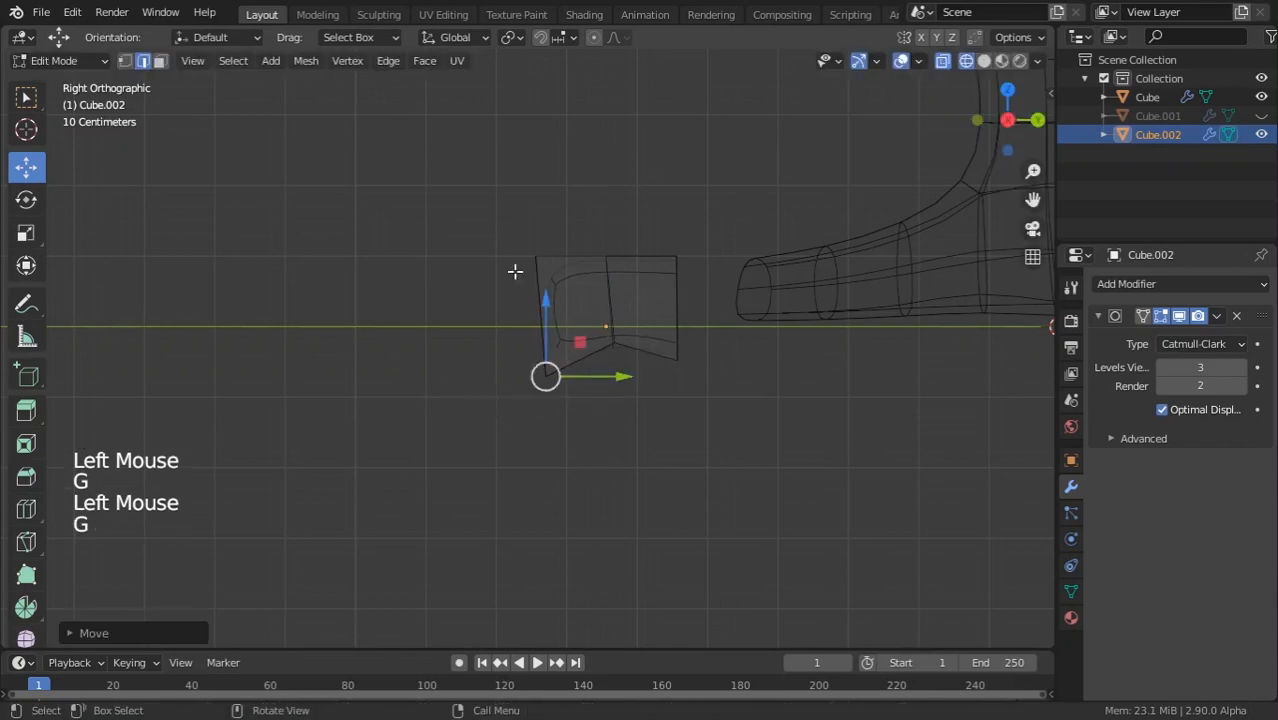
Pull the tip's top edge forward and slightly down, and shift the middle top edge up and toward the foot.
key("g")
left_click(516, 334)
key("g")
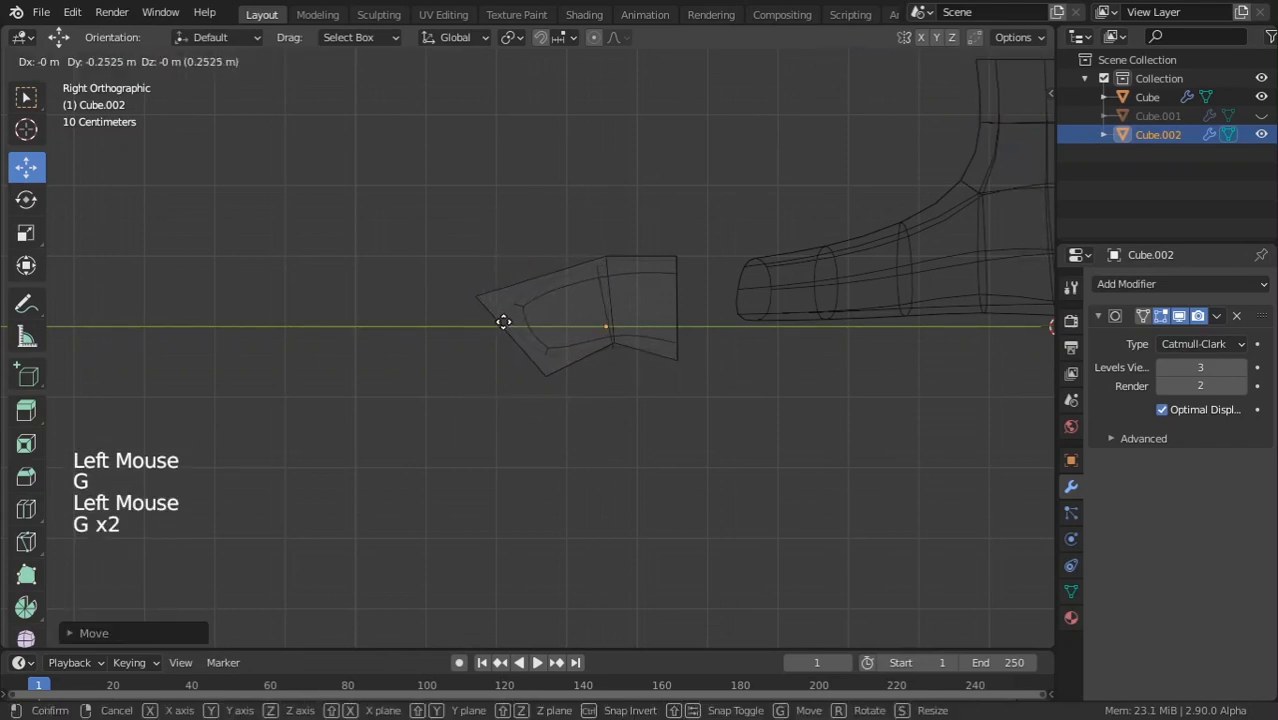
left_click(505, 318)
key("g")
left_click(414, 280)
key("g")
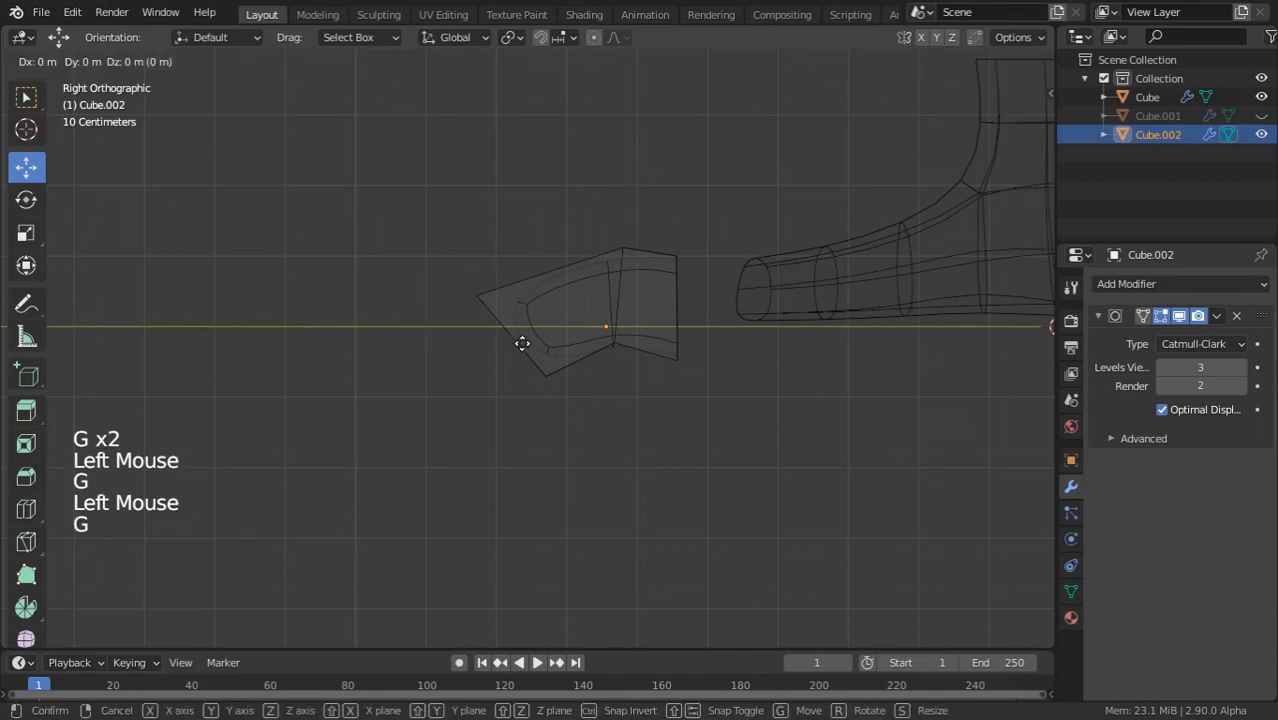
left_click(517, 317)
Nudge the tip's bottom edge forward and narrow the open end by bringing its bottom and top edges closer together.
key("g")
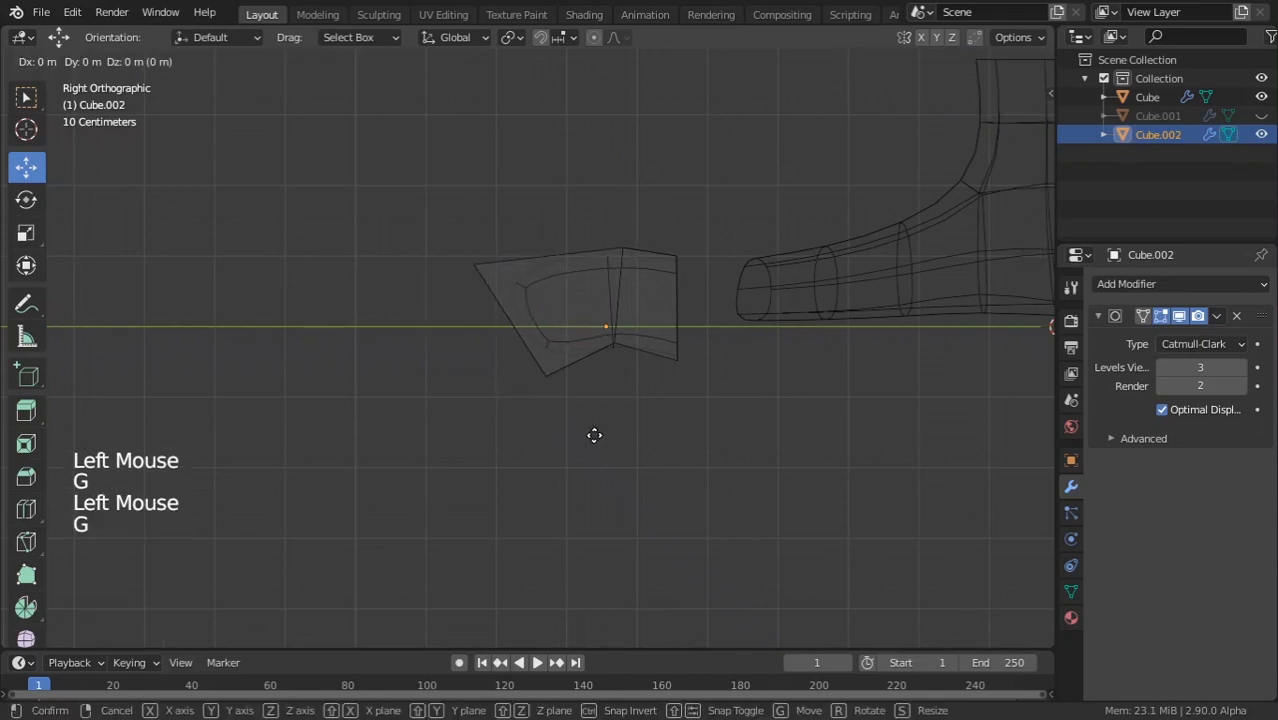
left_click(588, 433)
key("g")
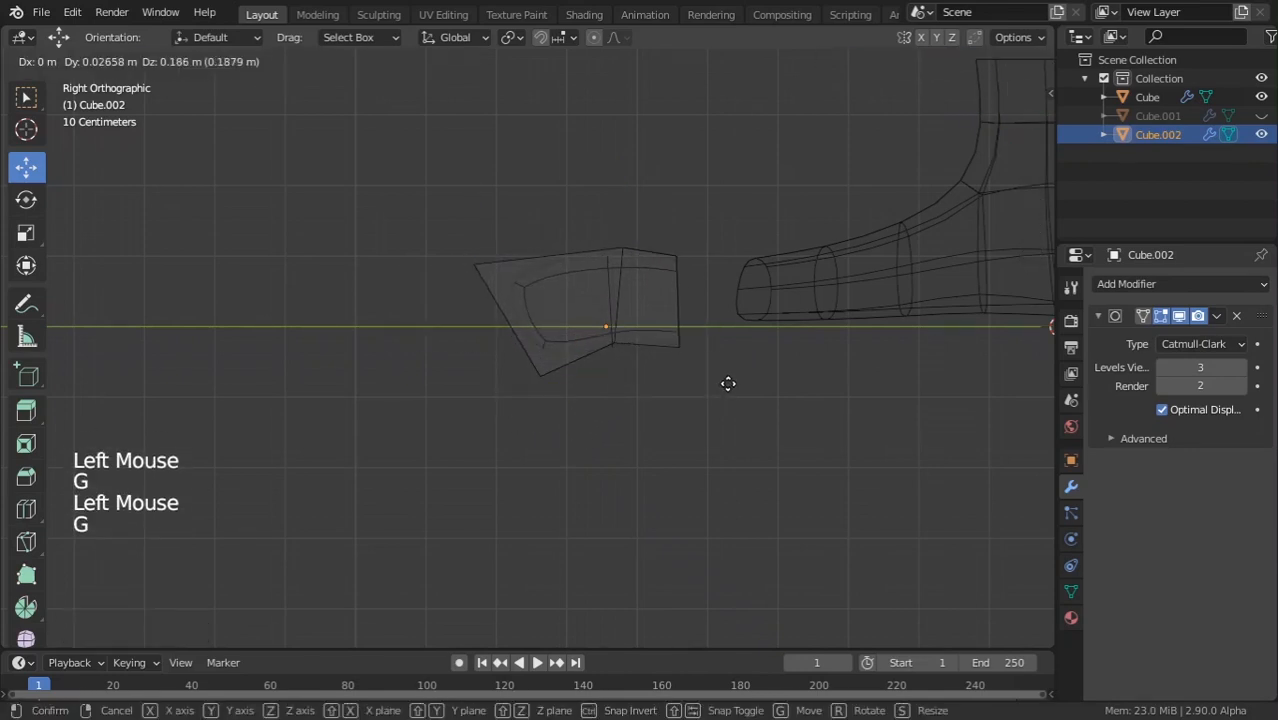
left_click(682, 303)
key("g")
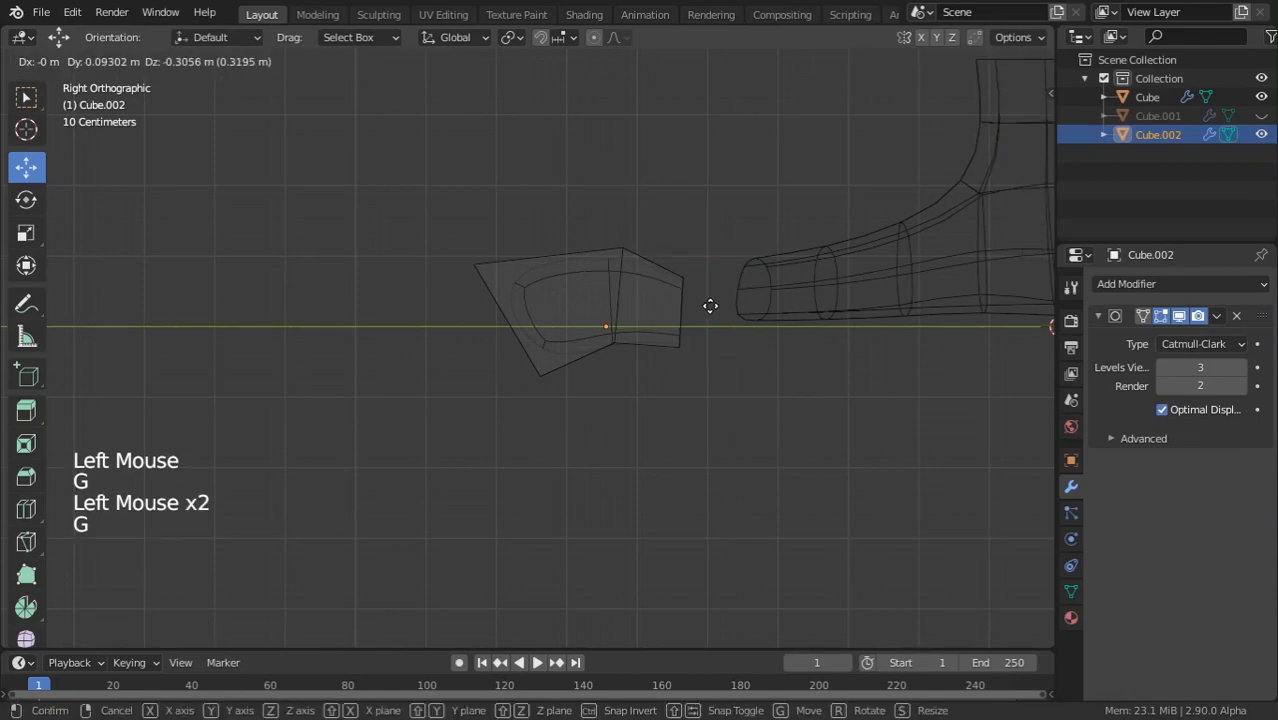
left_click(683, 281)
Raise the middle top edge of the toe and readjust the height of the tip's top edge.
key("g")
left_click(628, 252)
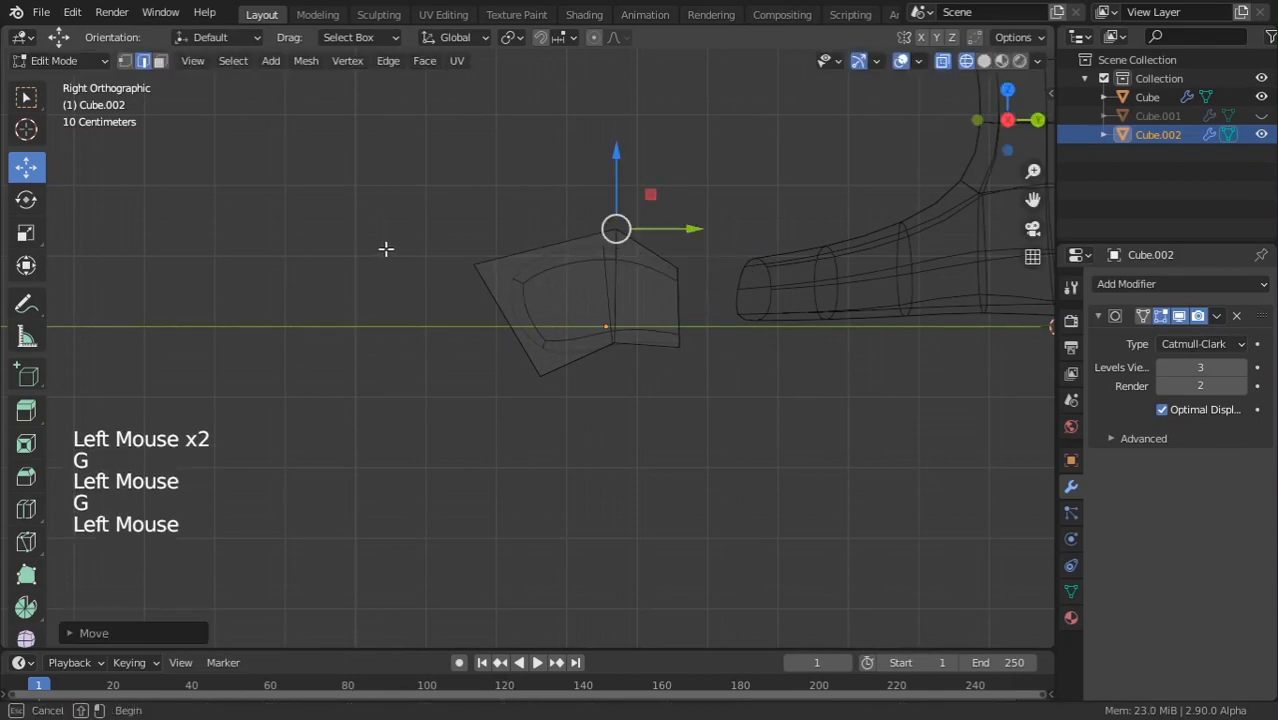
left_click_drag(385, 248, 482, 288)
key("g")
key("g")
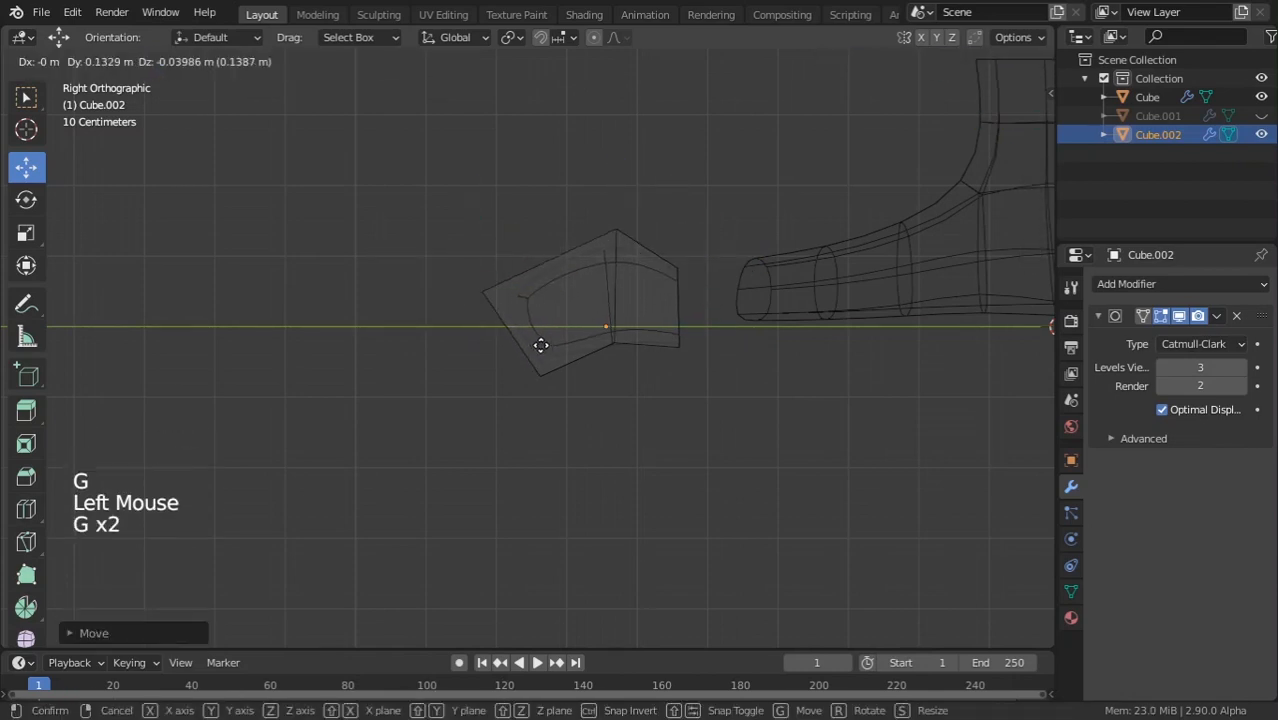
left_click(528, 329)
Lower the middle top edge, raise the middle bottom edge, and adjust the tip's bottom edge to refine the toe profile.
left_click_drag(643, 260, 640, 258)
key("g")
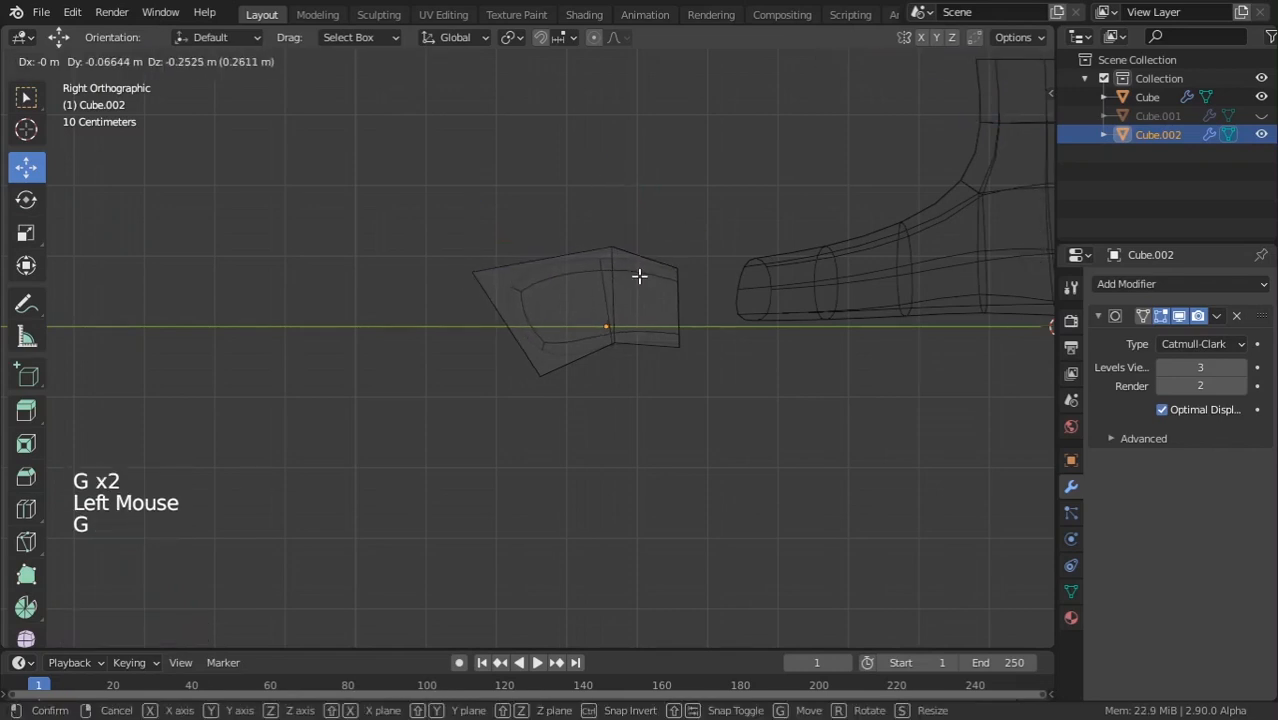
left_click(640, 276)
left_click_drag(596, 318, 660, 378)
key("g")
left_click(664, 367)
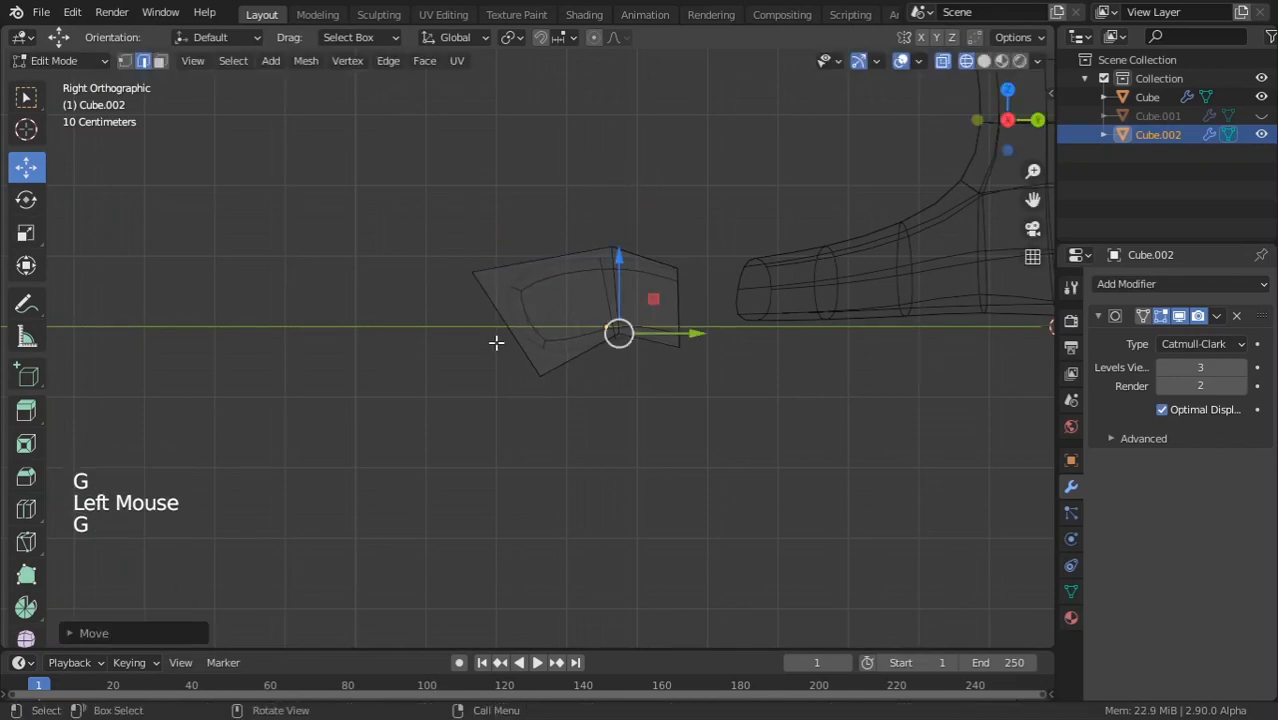
left_click(496, 342)
key("g")
Return to solid shading and examine the toe's shape against the foot's open end in perspective.
key("Tab")
scroll(613, 362, "down", 1)
mouse_move(613, 362)
middle_mouse_down()
mouse_move(747, 568)
mouse_move(555, 433)
mouse_move(685, 345)
mouse_move(648, 245)
mouse_move(540, 410)
middle_mouse_up()
scroll(747, 568, "down", 3)
scroll(556, 434, "up", 1)
key("Tab")
scroll(556, 434, "up", 2)
key("z")
scroll(685, 345, "up", 3)
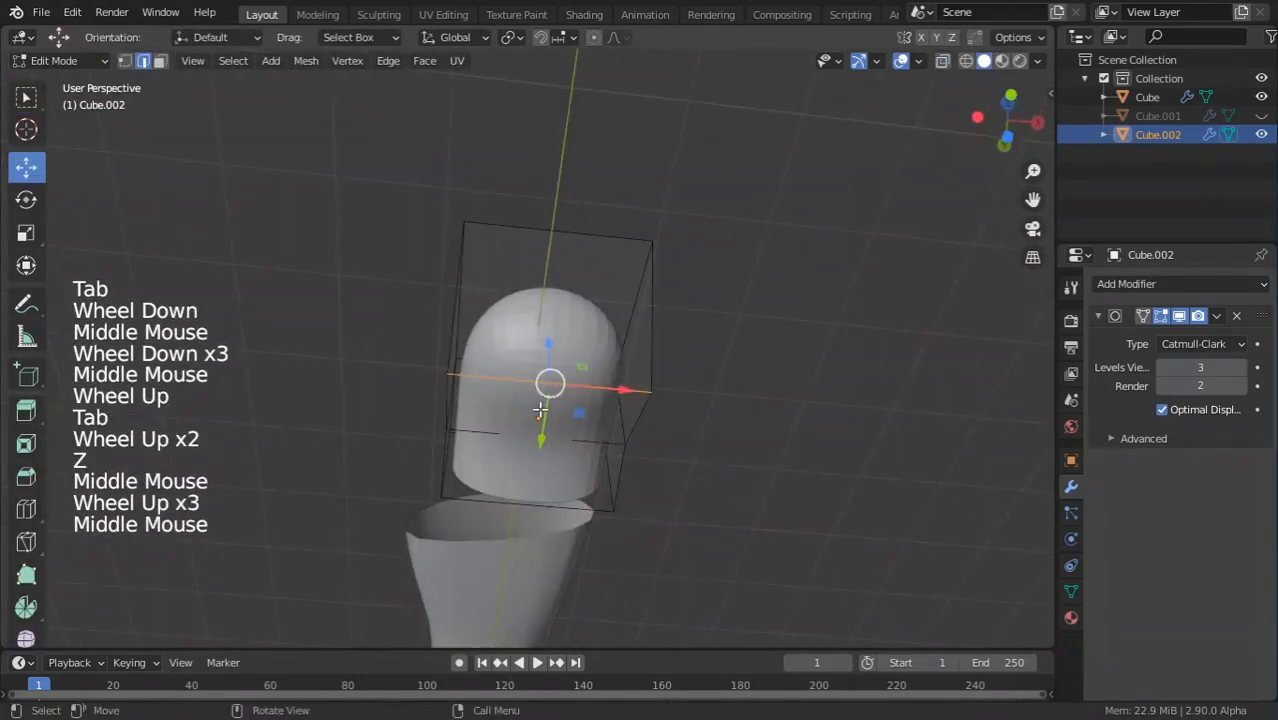
key("Tab")
right_click(577, 437)
left_click(578, 411)
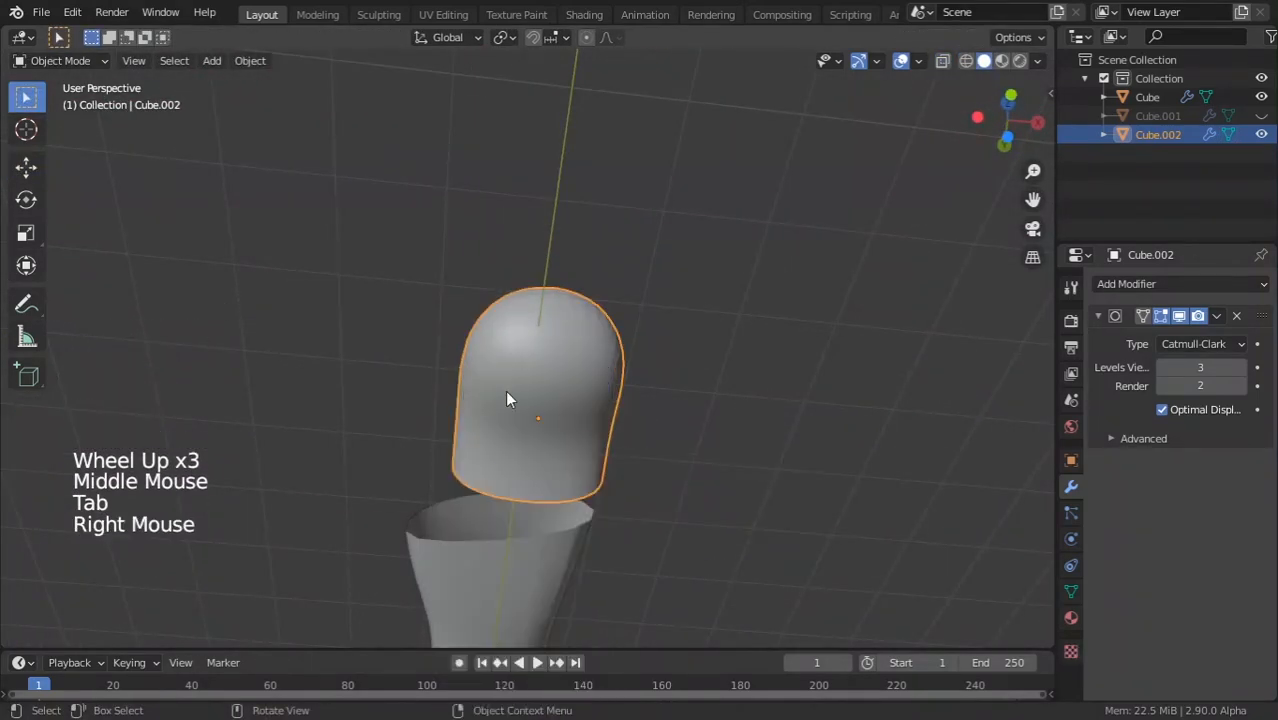
right_click(468, 396)
left_click(452, 391)
key("Tab")
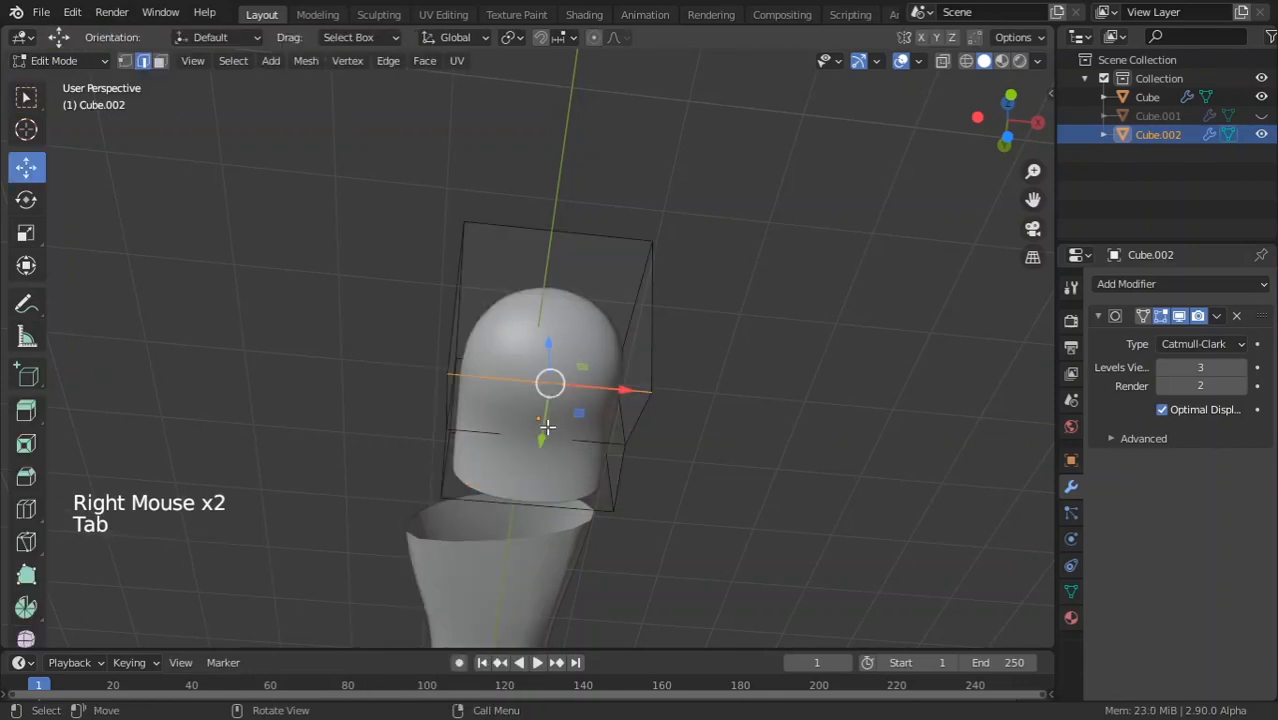
Narrow the toe's middle bottom edge by scaling it to about 0.42 along the X axis.
key("s")
key("x")
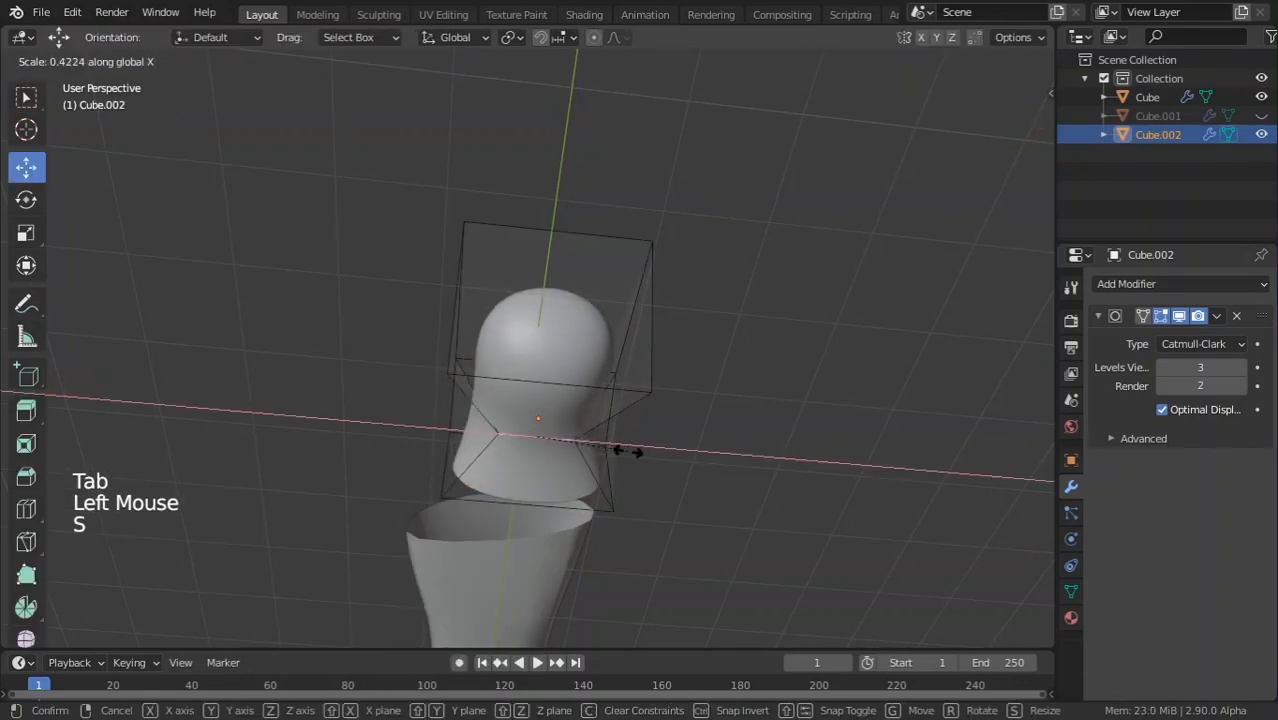
left_click(628, 452)
key("Tab")
middle_click_drag(620, 450, 562, 502)
scroll(562, 502, "down", 3)
middle_click_drag(520, 460, 633, 558)
key("Tab")
middle_click_drag(610, 290, 579, 340)
key("Tab")
scroll(371, 165, "up", 3)
scroll(383, 338, "up", 1)
Select the bottom edge at the toe's tip and scale it down to narrow the underside of the tip.
key("Tab")
left_click(269, 310)
key("s")
key("Tab")
scroll(475, 305, "down", 3)
scroll(531, 342, "up", 1)
key("Tab")
left_click(531, 345)
left_click(579, 340)
key("s")
left_click(737, 358)
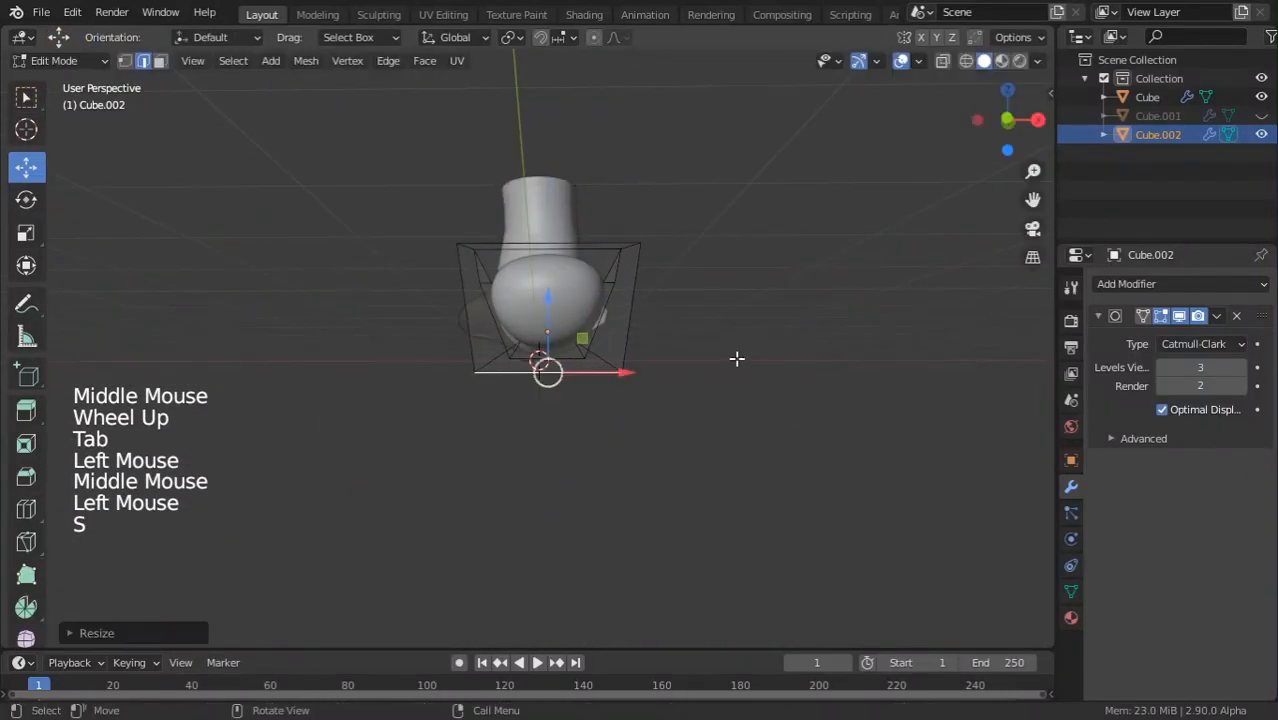
key("Tab")
key("Tab")
key("Tab")
Narrow the top edge at the toe's tip by scaling it to about 0.8.
middle_click_drag(577, 291, 756, 311)
left_click(756, 311)
key("s")
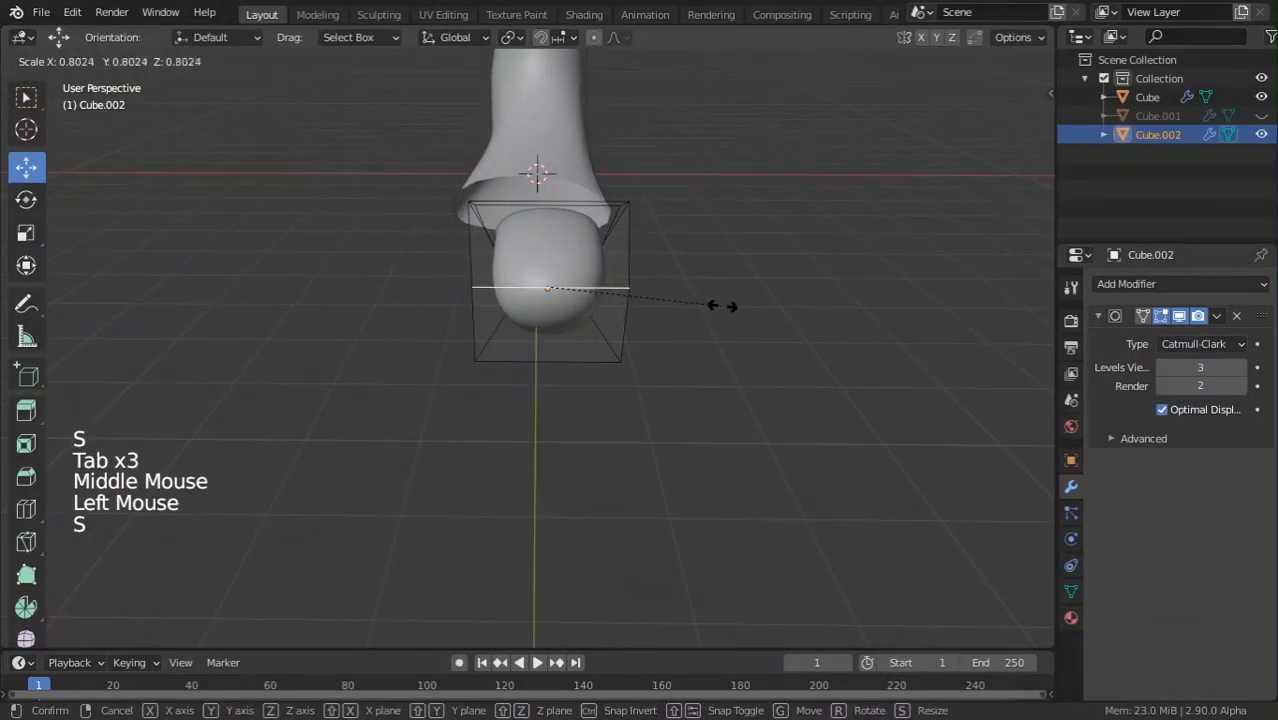
key("Tab")
middle_click_drag(593, 304, 676, 234)
scroll(611, 314, "up", 2)
key("Tab")
scroll(708, 448, "down", 3)
key("Tab")
key("Tab")
key("Tab")
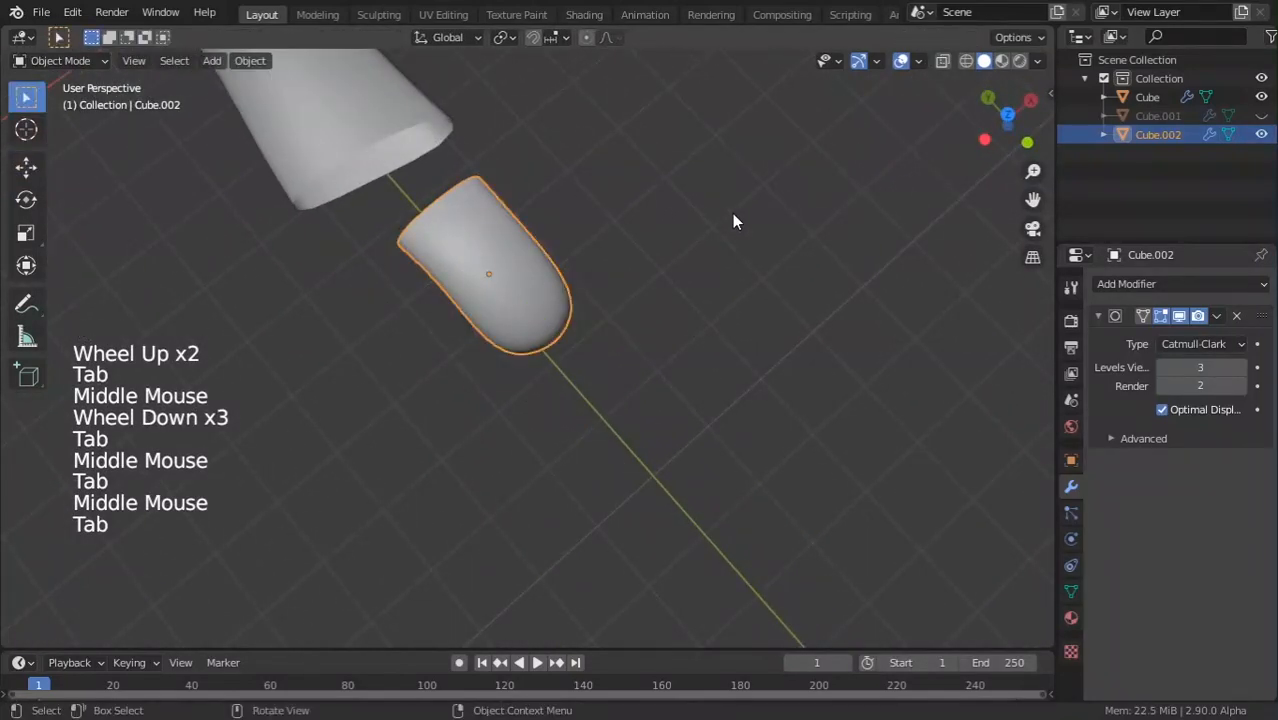
Shorten the whole toe by scaling the object to about 0.82 along the Y axis.
key("s")
key("x")
left_click(717, 218)
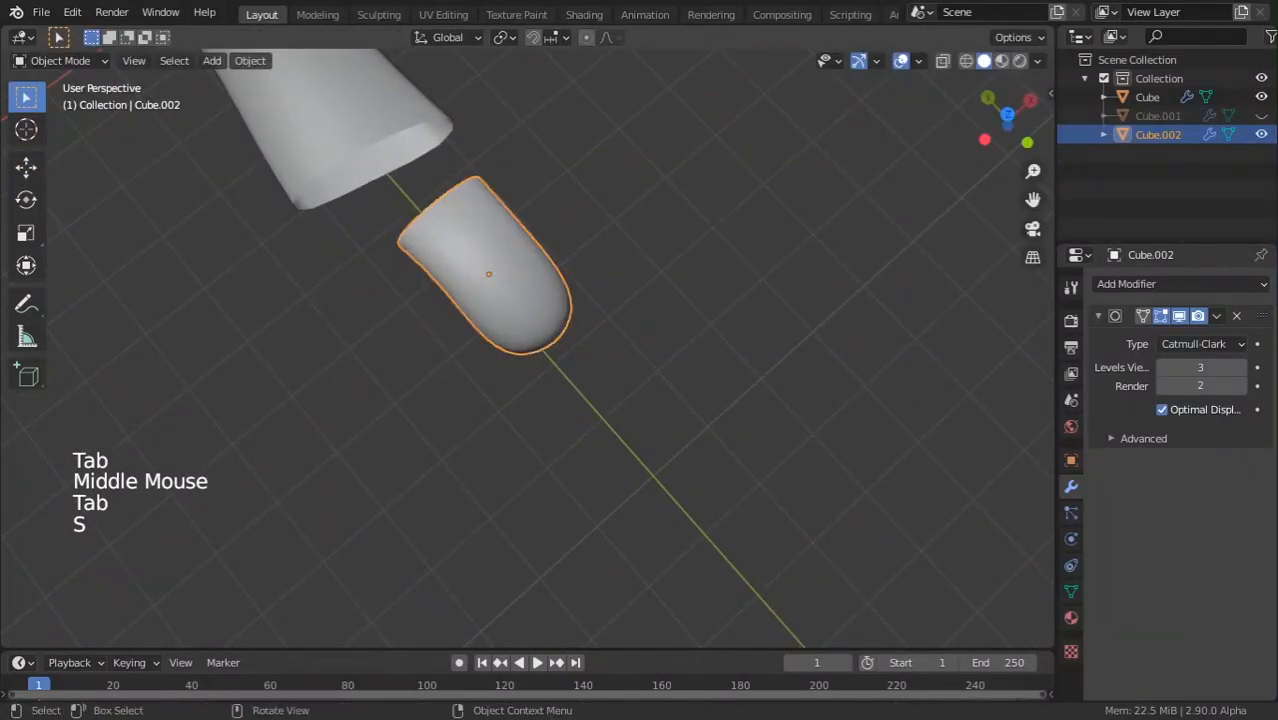
key("s")
key("y")
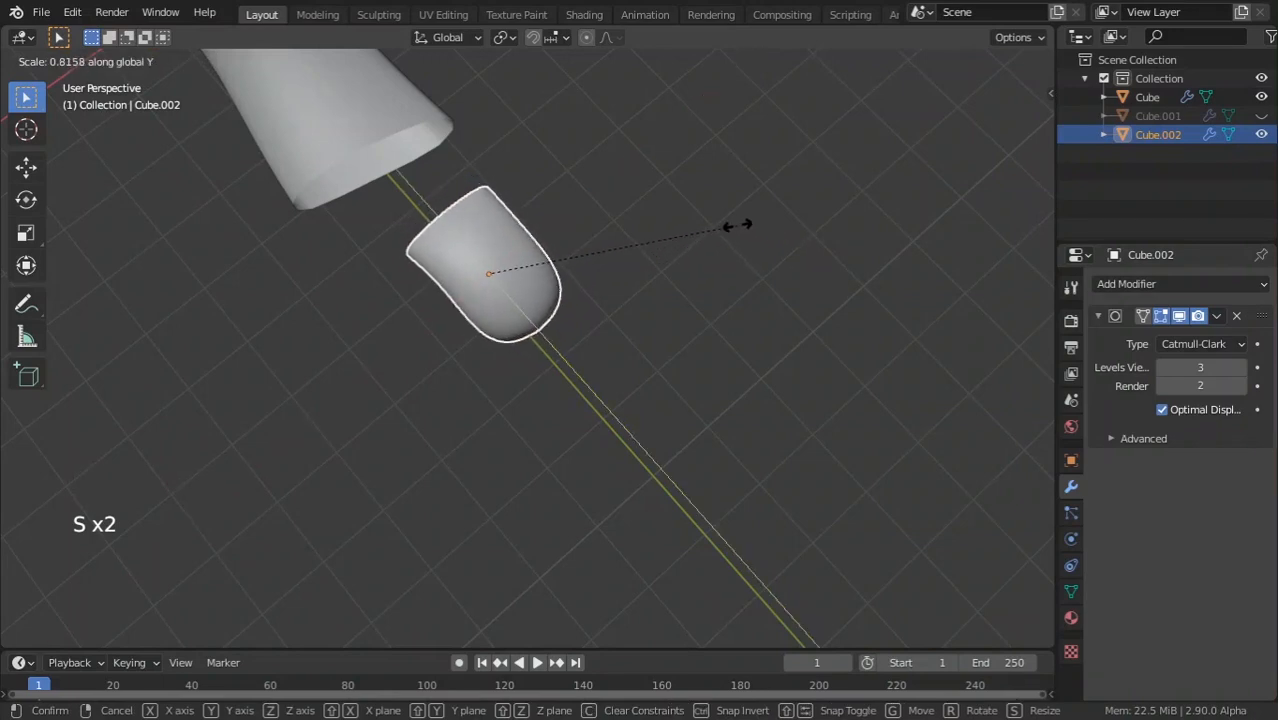
left_click(740, 226)
key("Tab")
middle_click_drag(745, 226, 690, 257)
key("Tab")
key("Tab")
key("Tab")
key("Tab")
Select the toe's entire mesh in Edit Mode and scale it down slightly.
key("a")
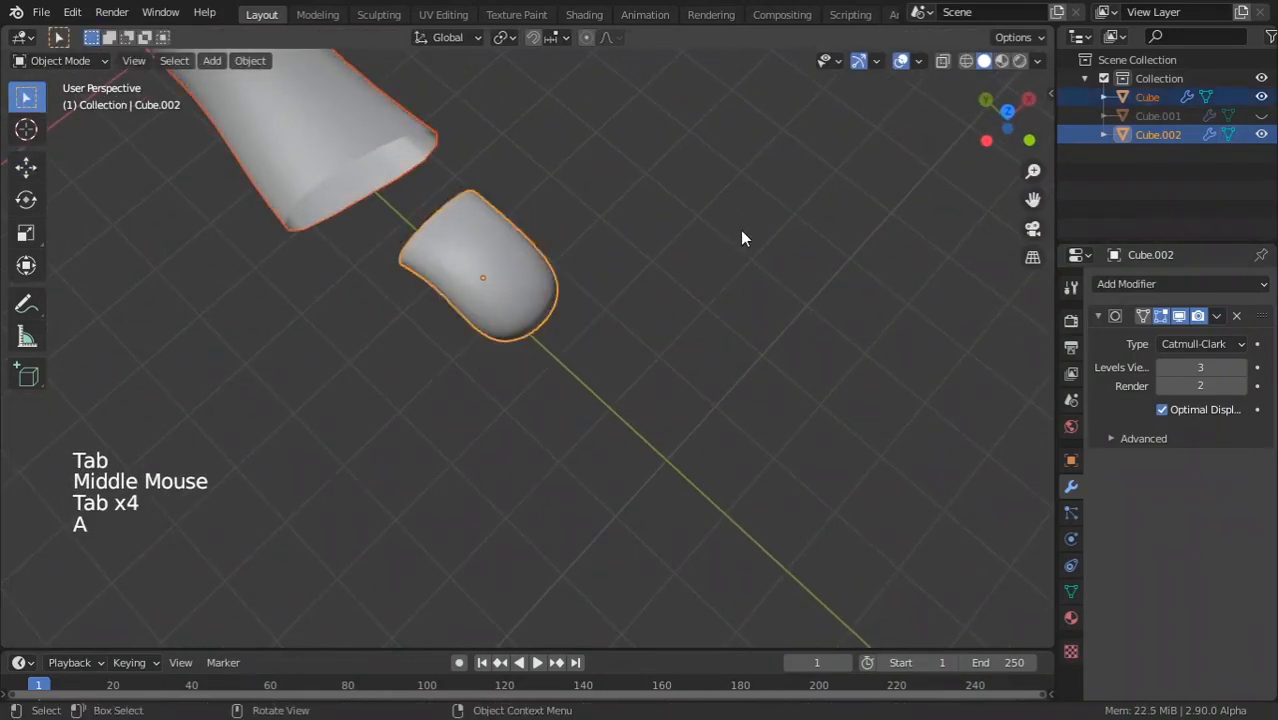
key("Tab")
key("Tab")
left_click(559, 278)
key("Tab")
key("a")
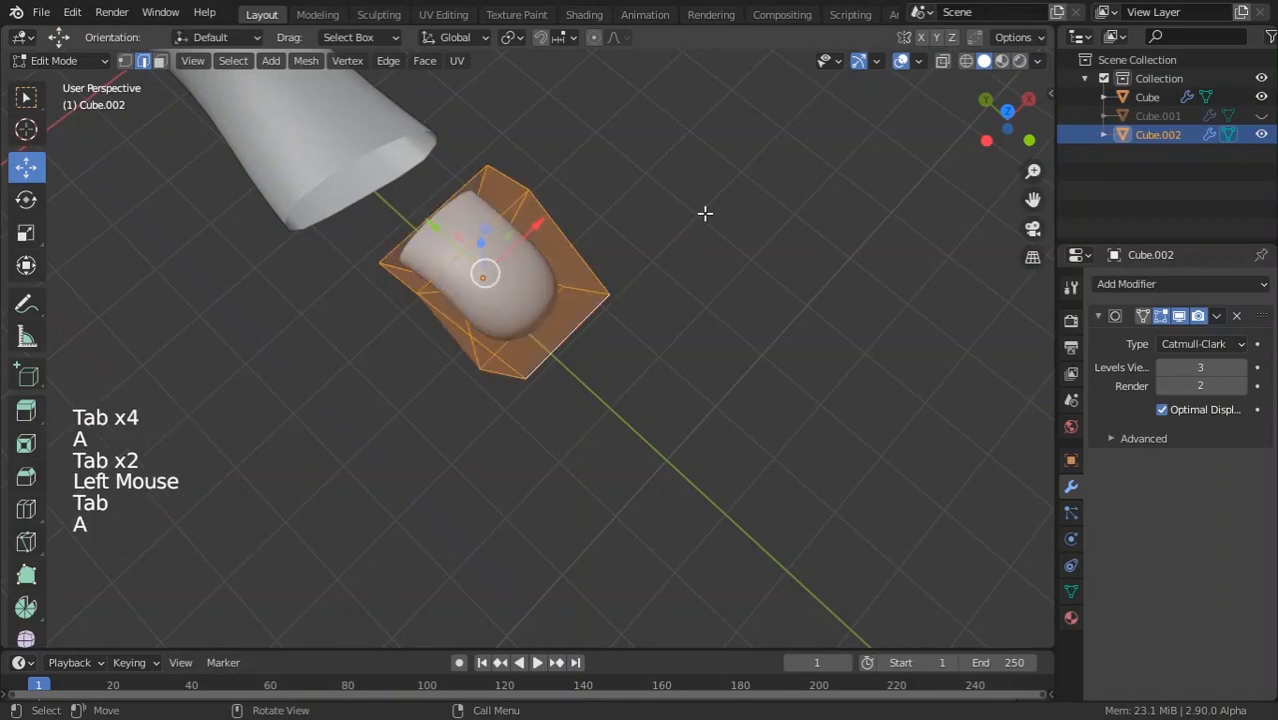
key("s")
left_click(693, 208)
key("Tab")
middle_click_drag(693, 208, 556, 300)
scroll(538, 264, "down", 5)
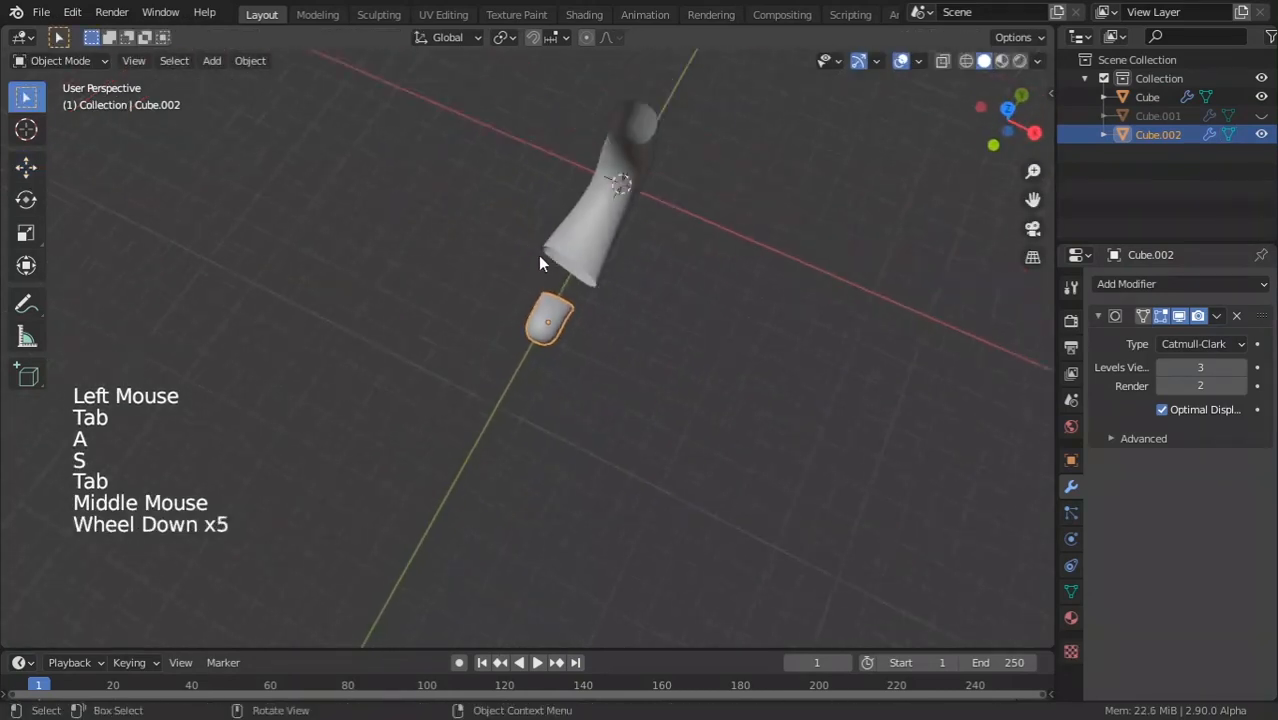
In top view, move the toe's whole mesh up close to the slanted corner of the foot's open front end.
key("KP_7")
scroll(542, 266, "up", 3)
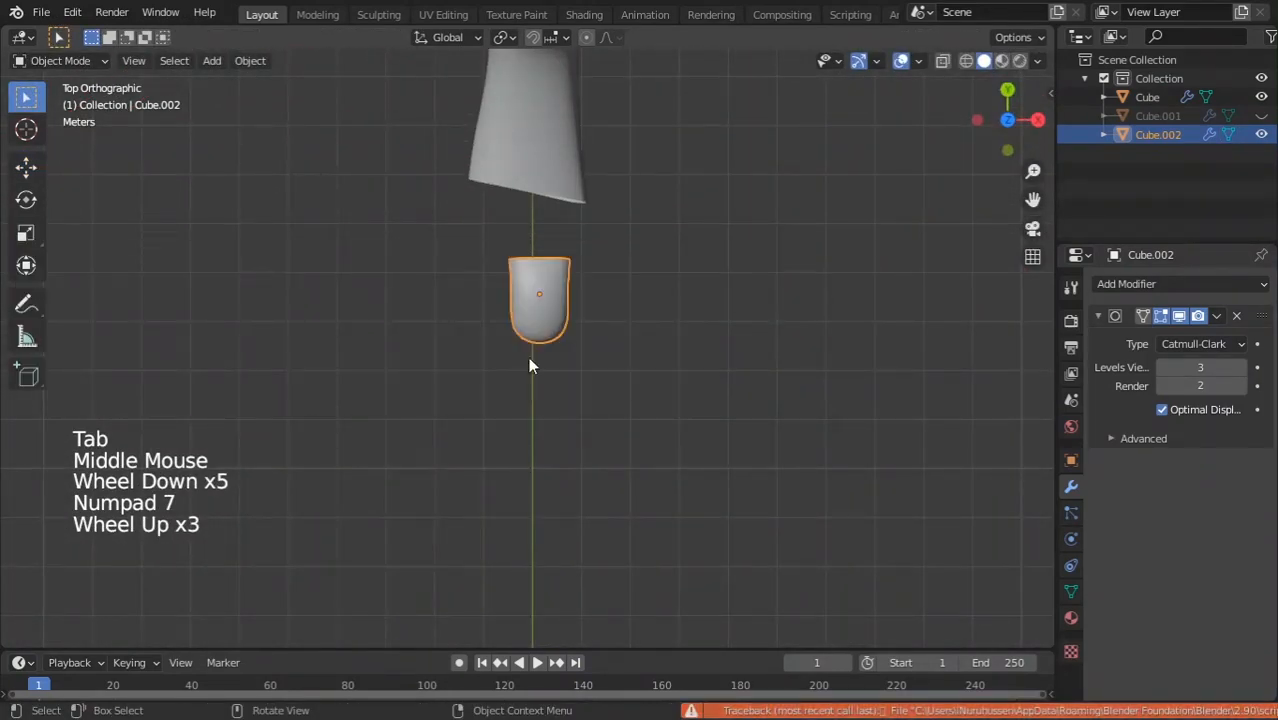
middle_click_drag(655, 304, 559, 378, "shift")
scroll(559, 378, "up", 2)
middle_click_drag(539, 446, 609, 441, "shift")
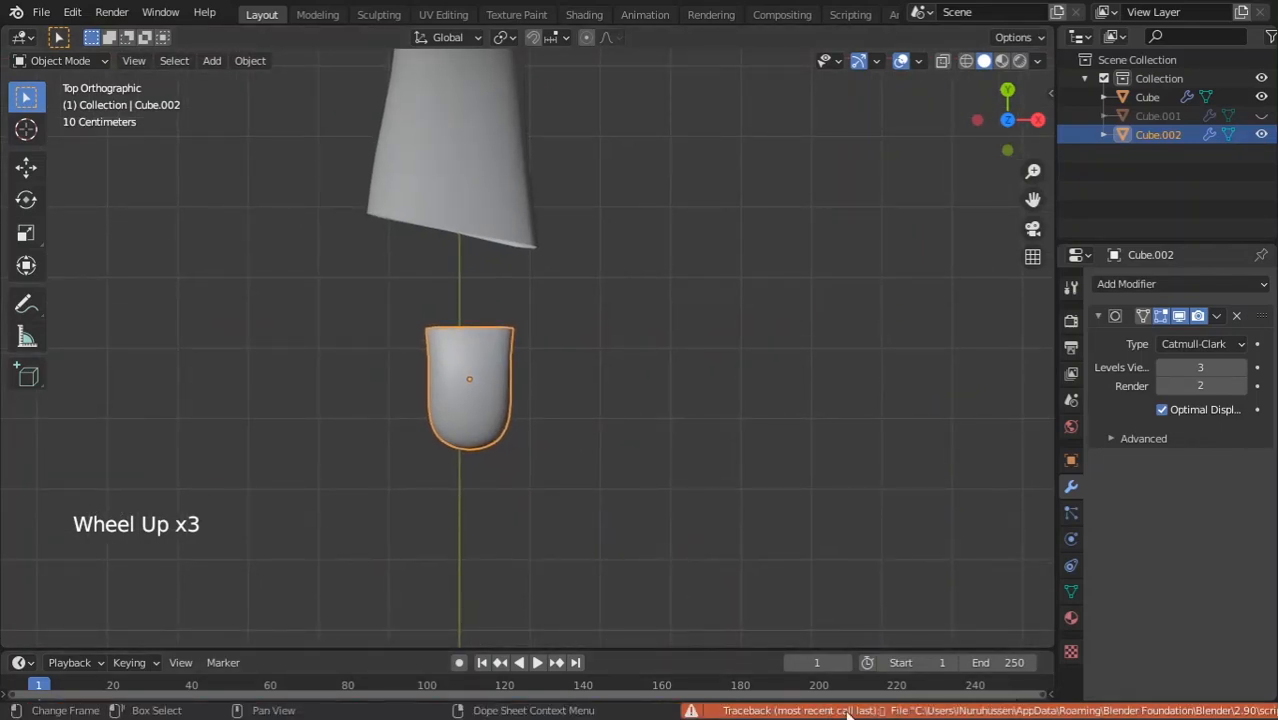
middle_click_drag(555, 346, 596, 343, "shift")
scroll(596, 343, "up", 1)
key("Tab")
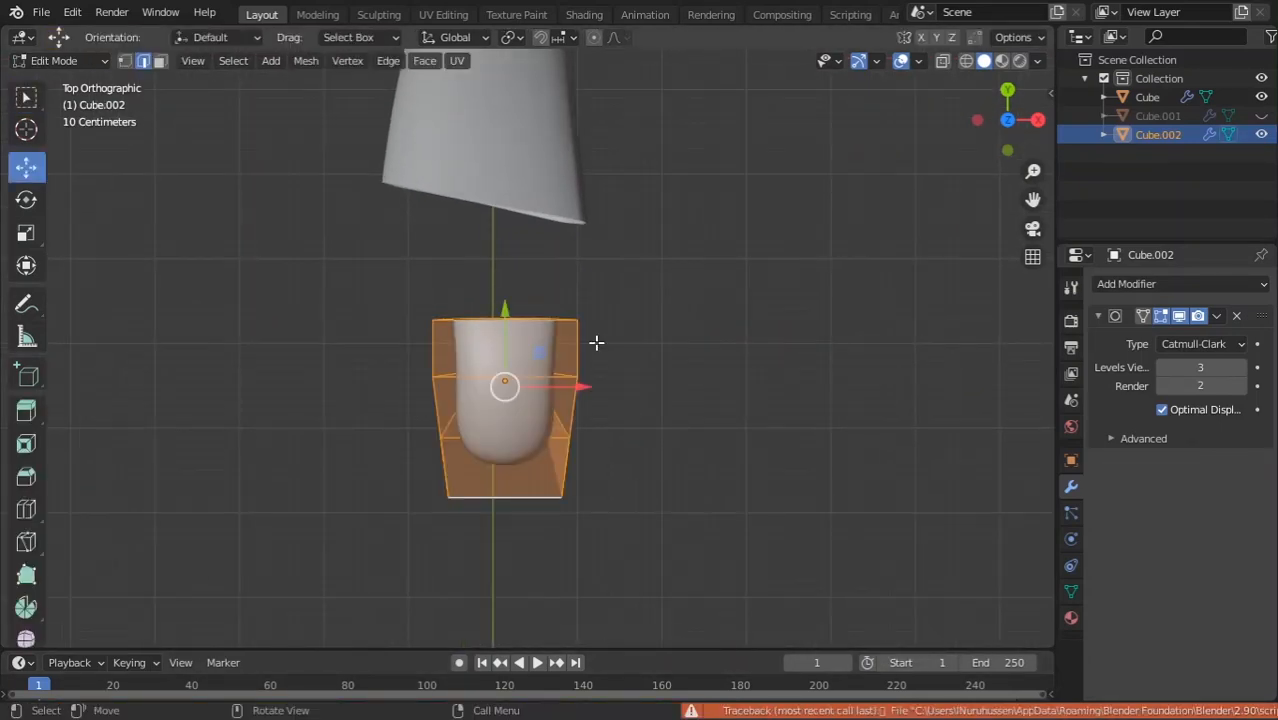
key("g")
left_click(559, 312)
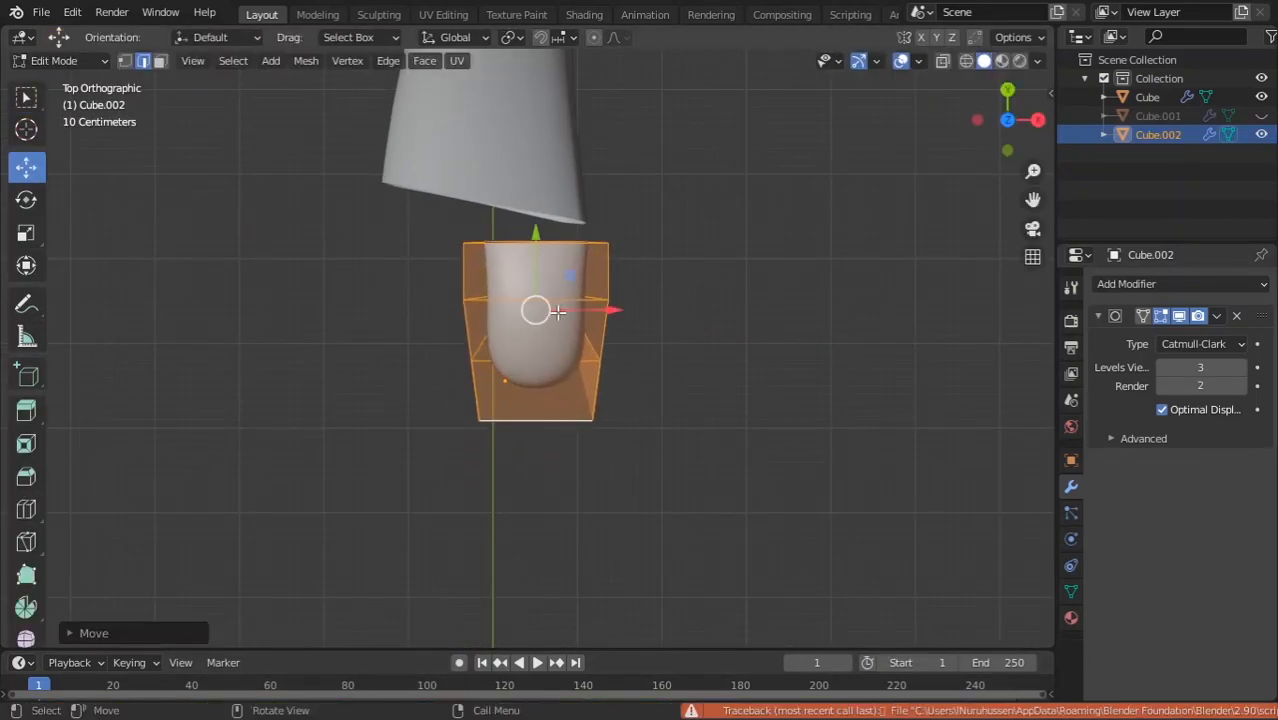
Rotate the toe mesh to follow the slant of the foot's front end and shift it slightly sideways.
key("r")
left_click(745, 187)
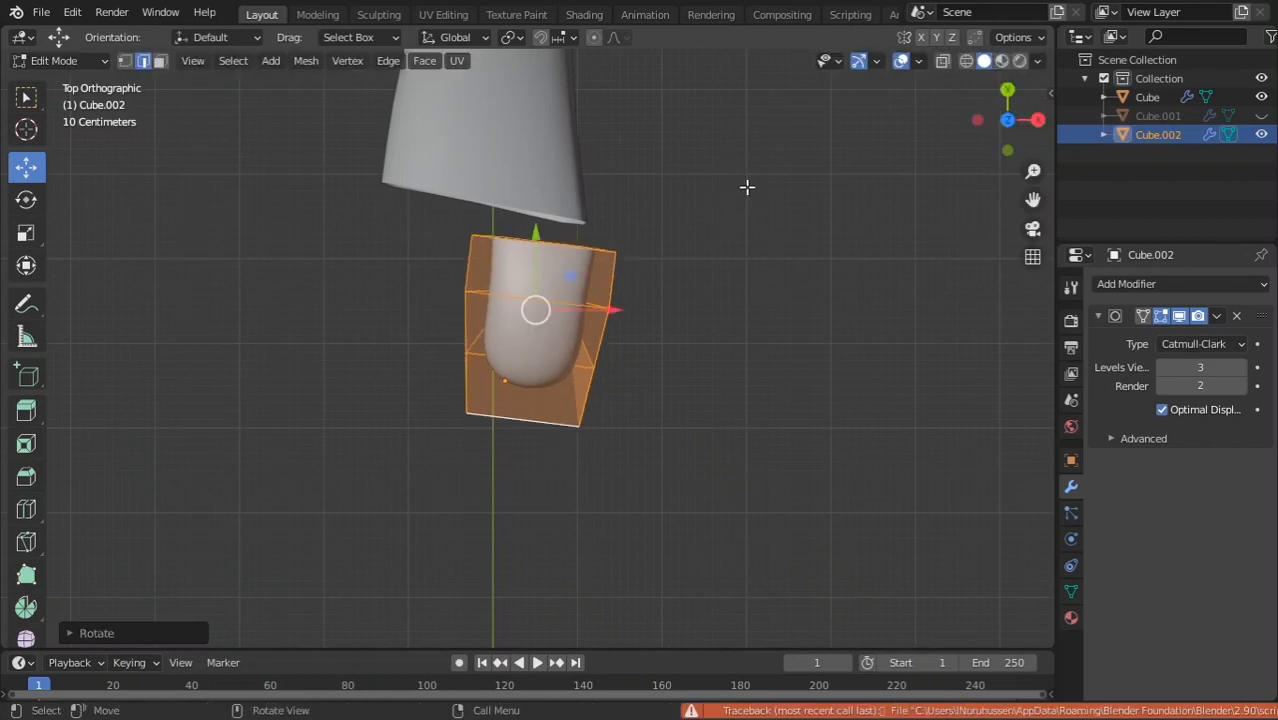
middle_click_drag(664, 243, 622, 257, "shift")
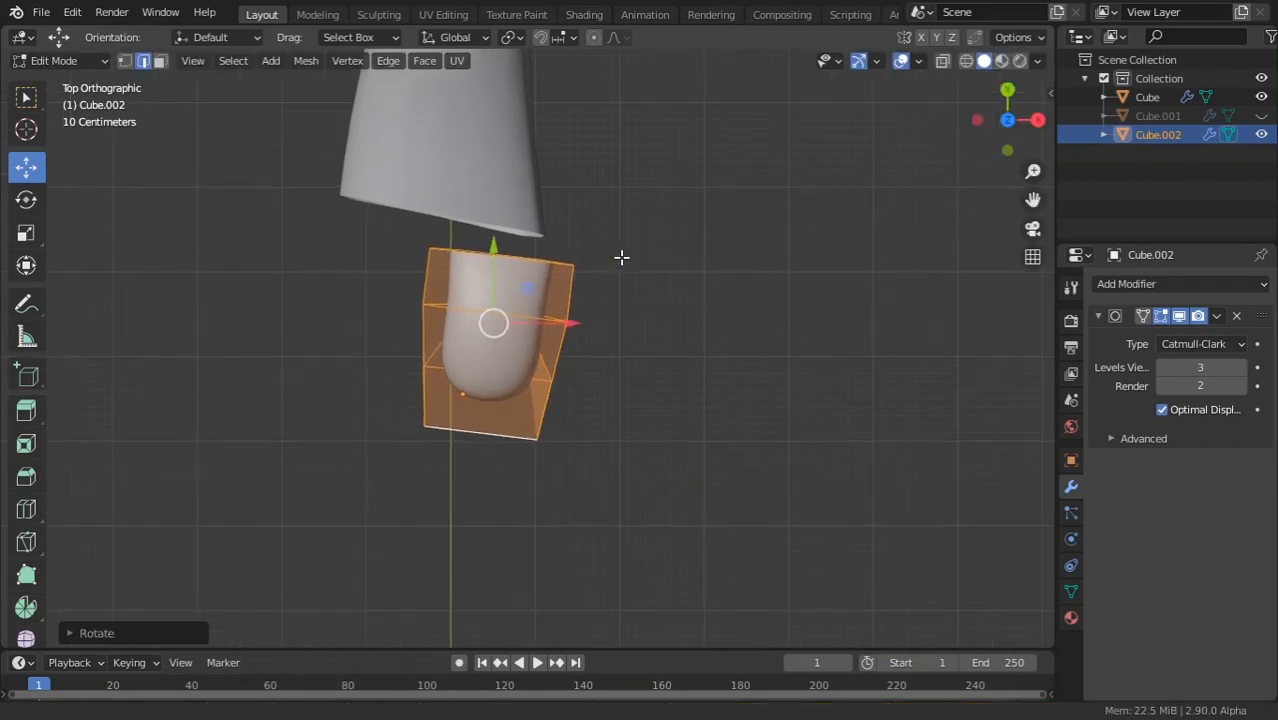
key("r")
left_click(675, 240)
key("g")
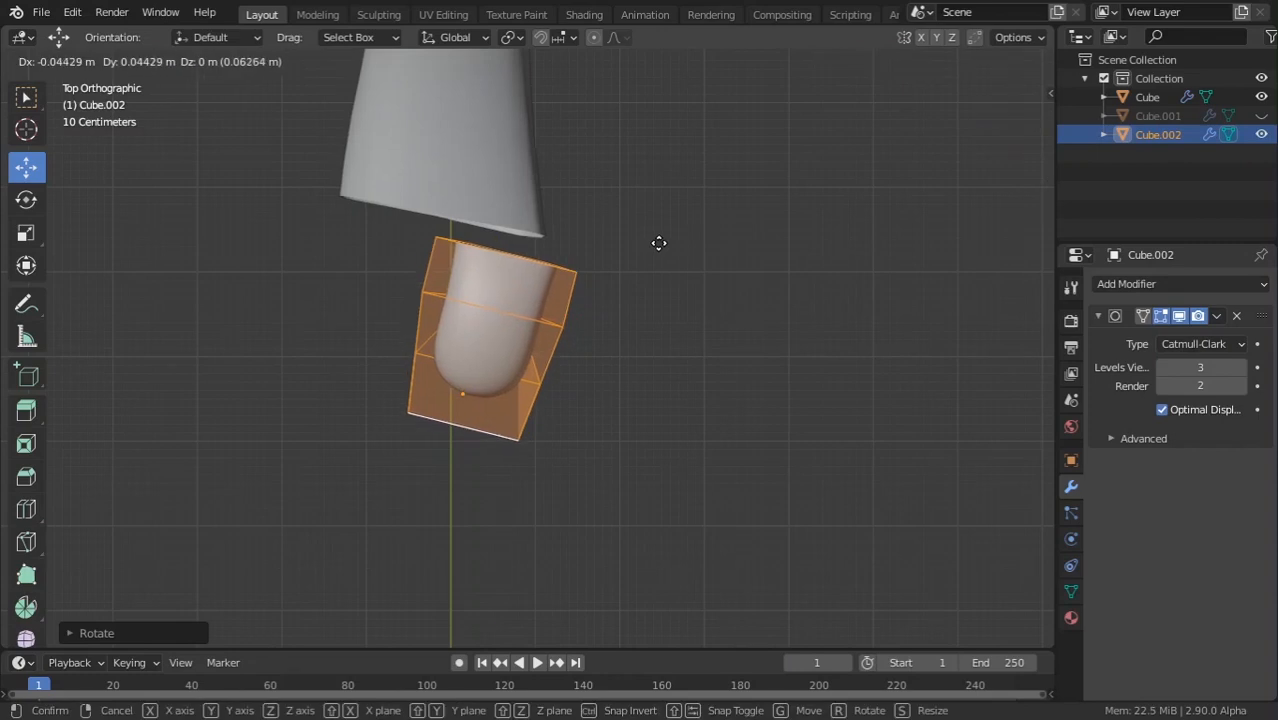
left_click(678, 247)
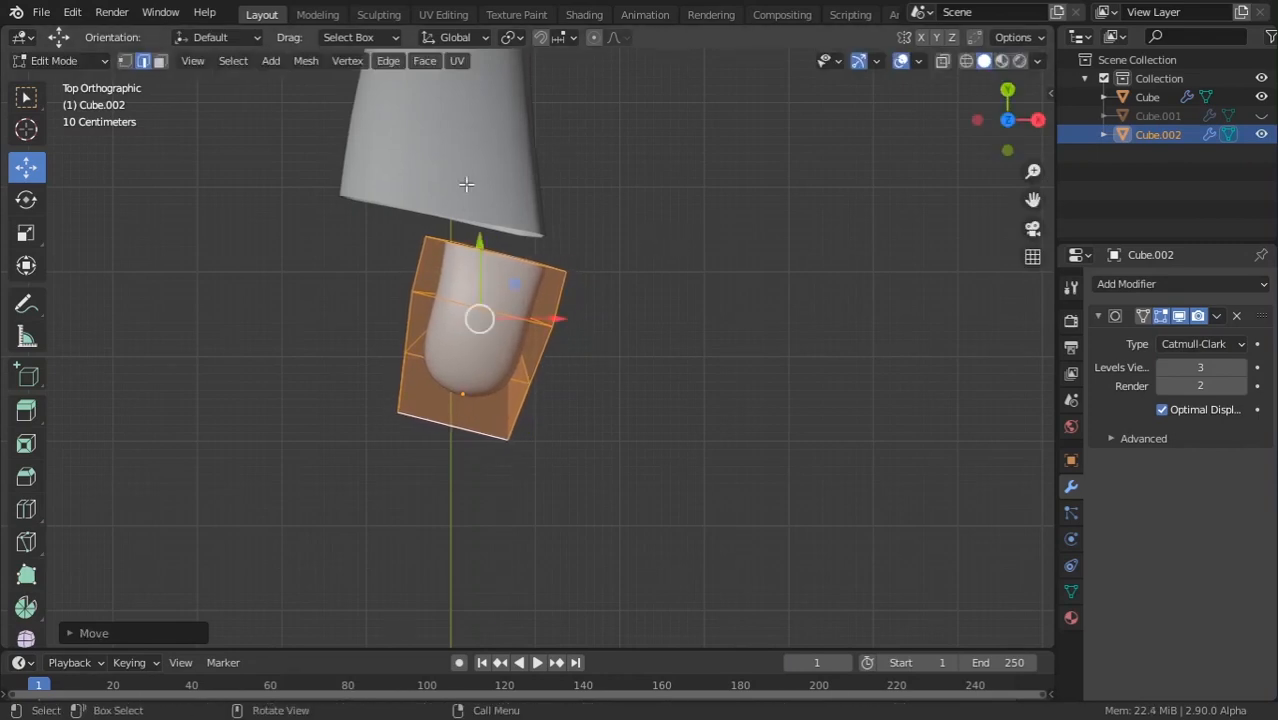
Refine the toe mesh's size and position in front of the foot's open end with small scaling and move adjustments.
middle_click_drag(437, 365, 539, 396, "shift")
key("s")
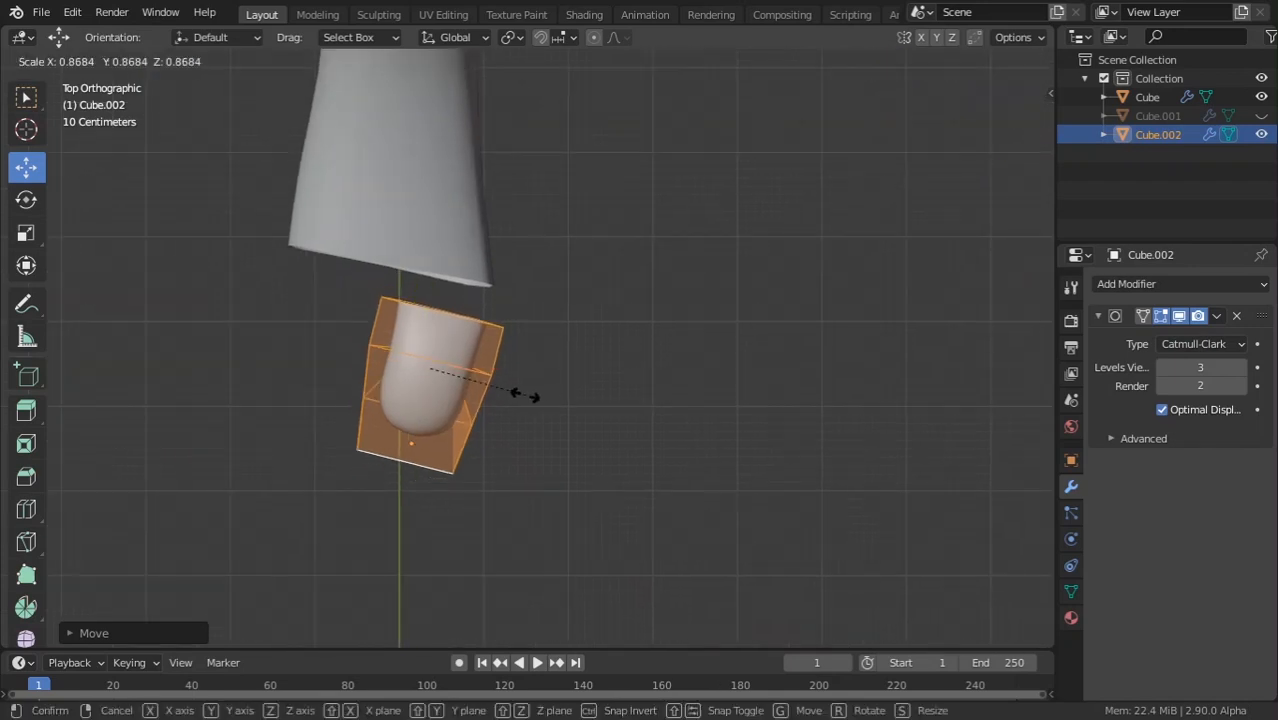
left_click(527, 396)
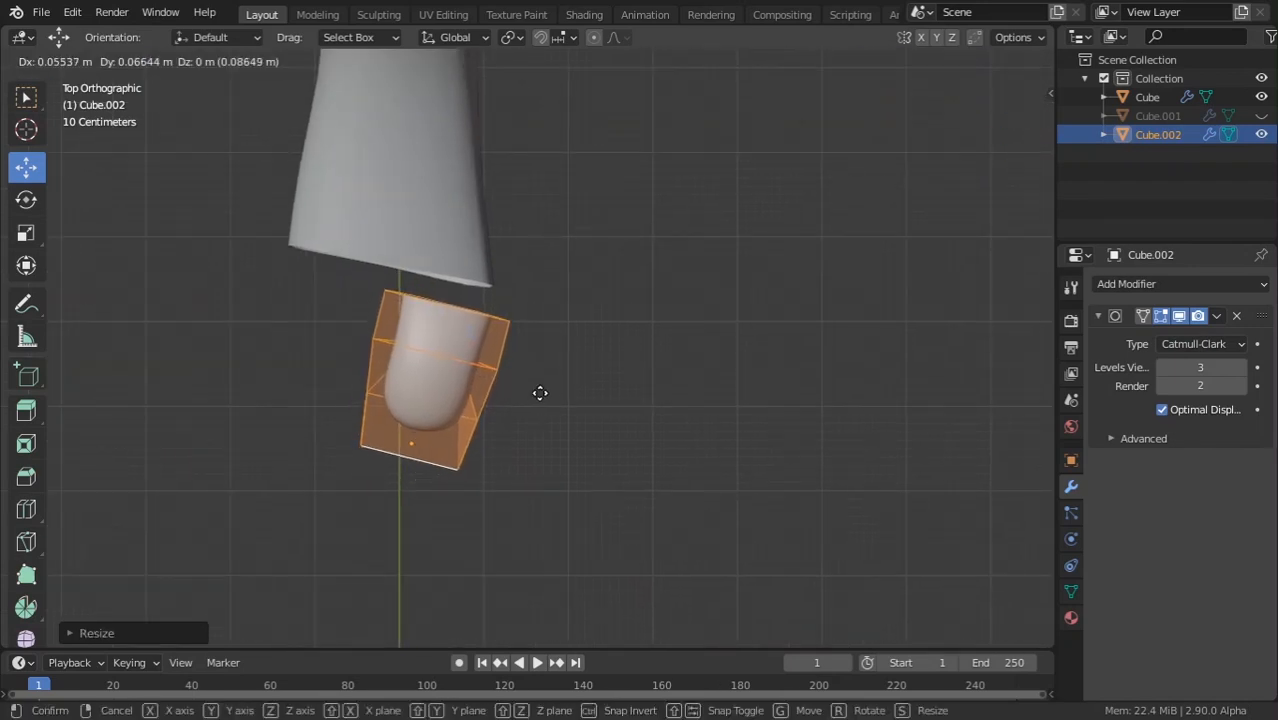
left_click(561, 383)
key("g")
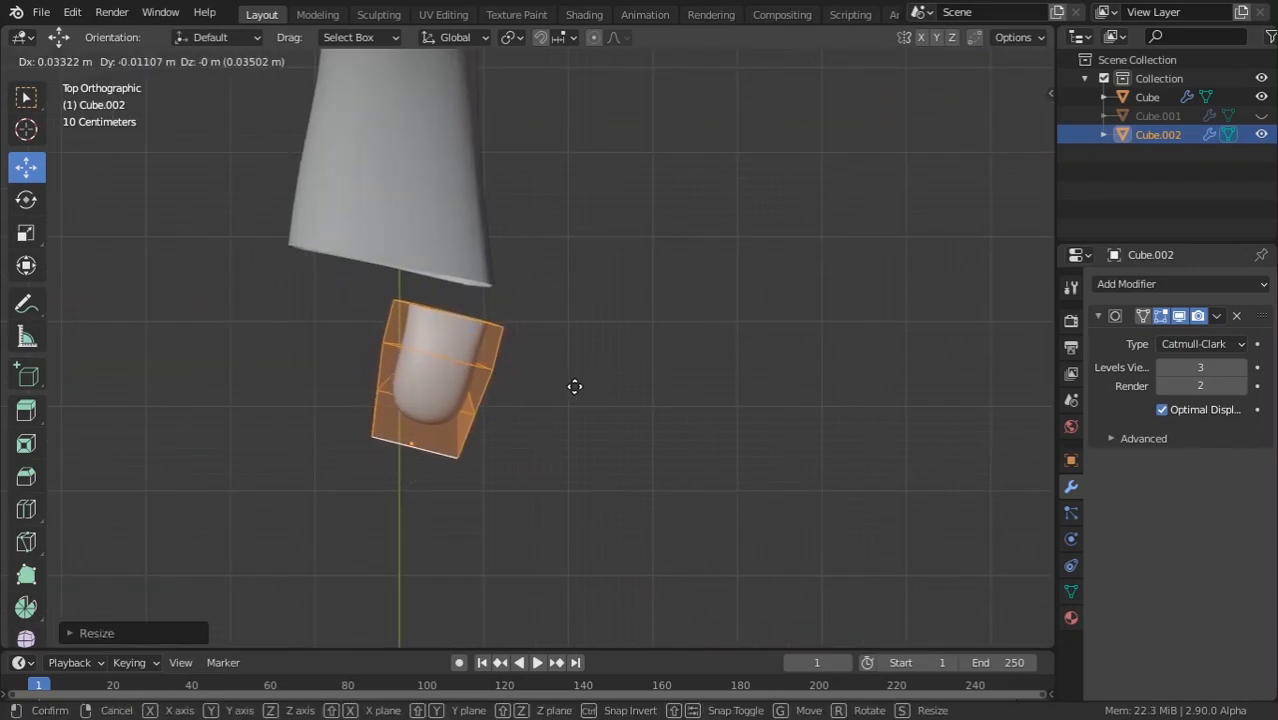
left_click(579, 386)
key("s")
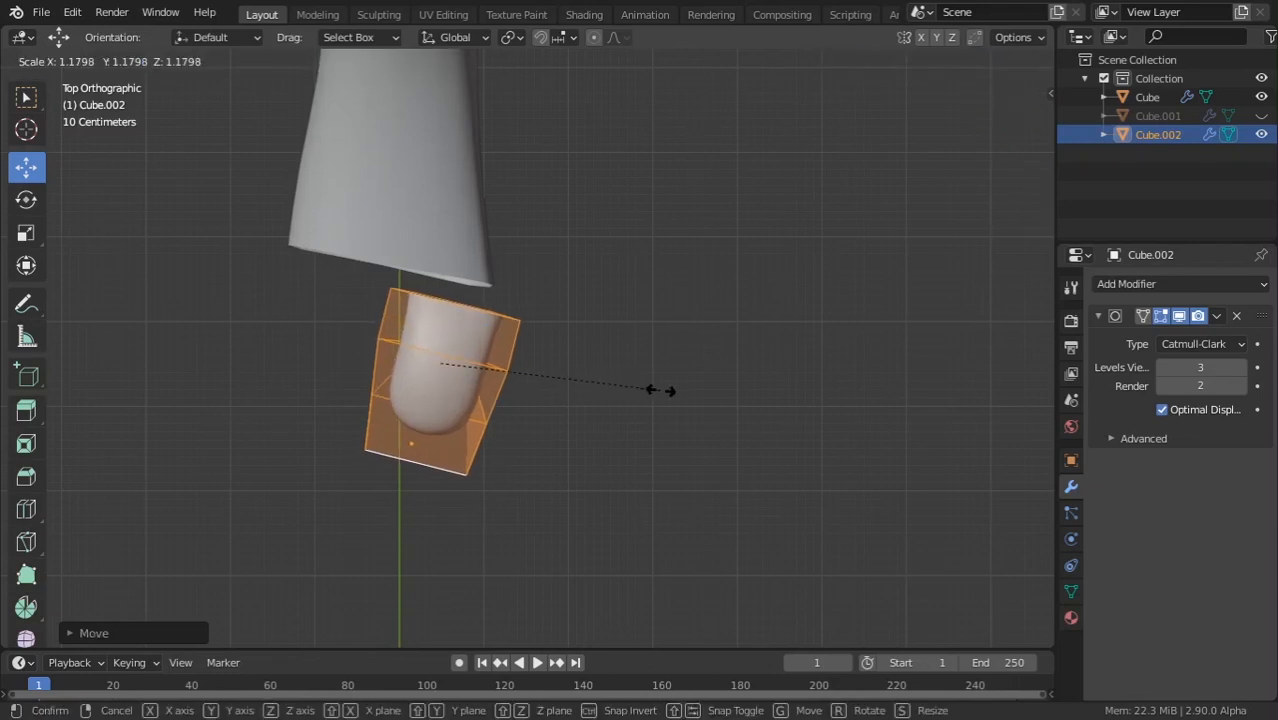
left_click(651, 389)
Examine the toe's size and alignment against the foot's open end from the side, front and above.
key("Tab")
middle_click_drag(651, 389, 542, 282)
key("Tab")
scroll(578, 212, "up", 1)
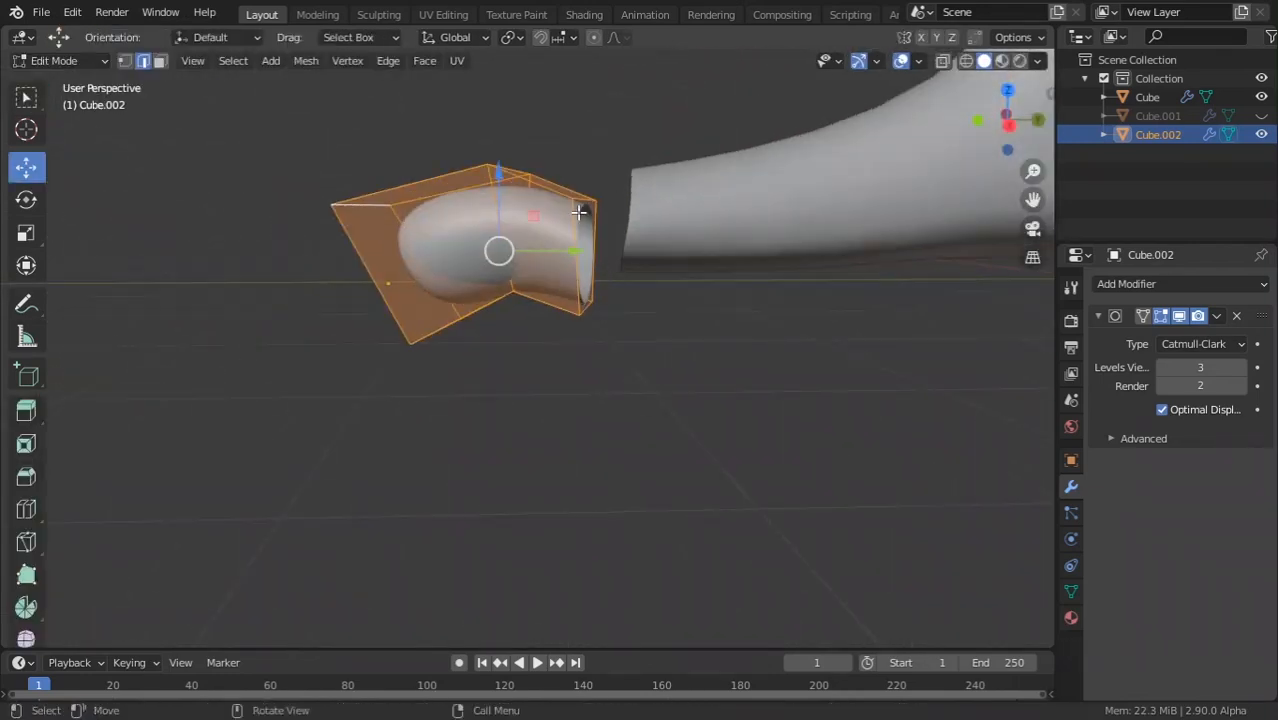
left_click(576, 273, "alt")
left_click_drag(587, 182, 502, 143)
key("Tab")
key("Tab")
middle_click_drag(502, 143, 649, 298)
key("Tab")
key("Tab")
middle_click_drag(516, 298, 565, 357)
scroll(562, 354, "up", 3)
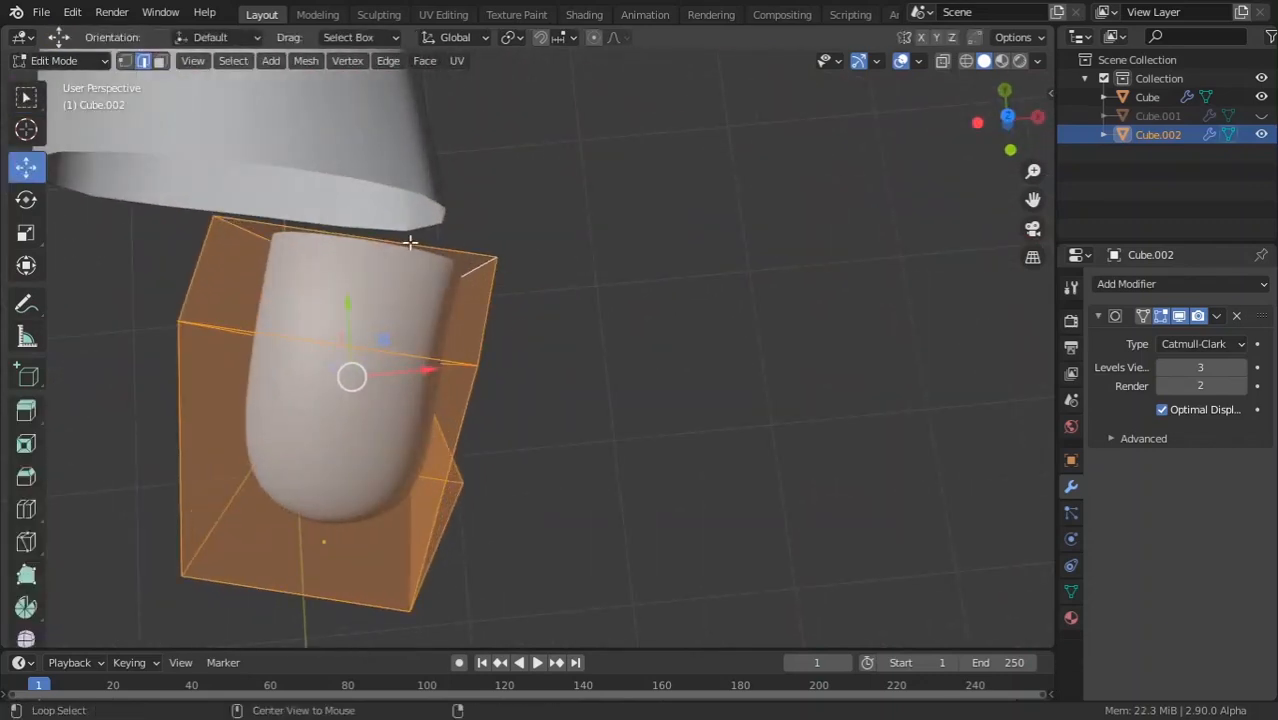
Select the edge loop around the toe's open end, narrow it along the X axis and scale it down uniformly.
left_click(412, 243, "alt")
key("s")
key("x")
left_click(614, 268)
key("Tab")
key("Tab")
middle_click_drag(607, 269, 442, 448)
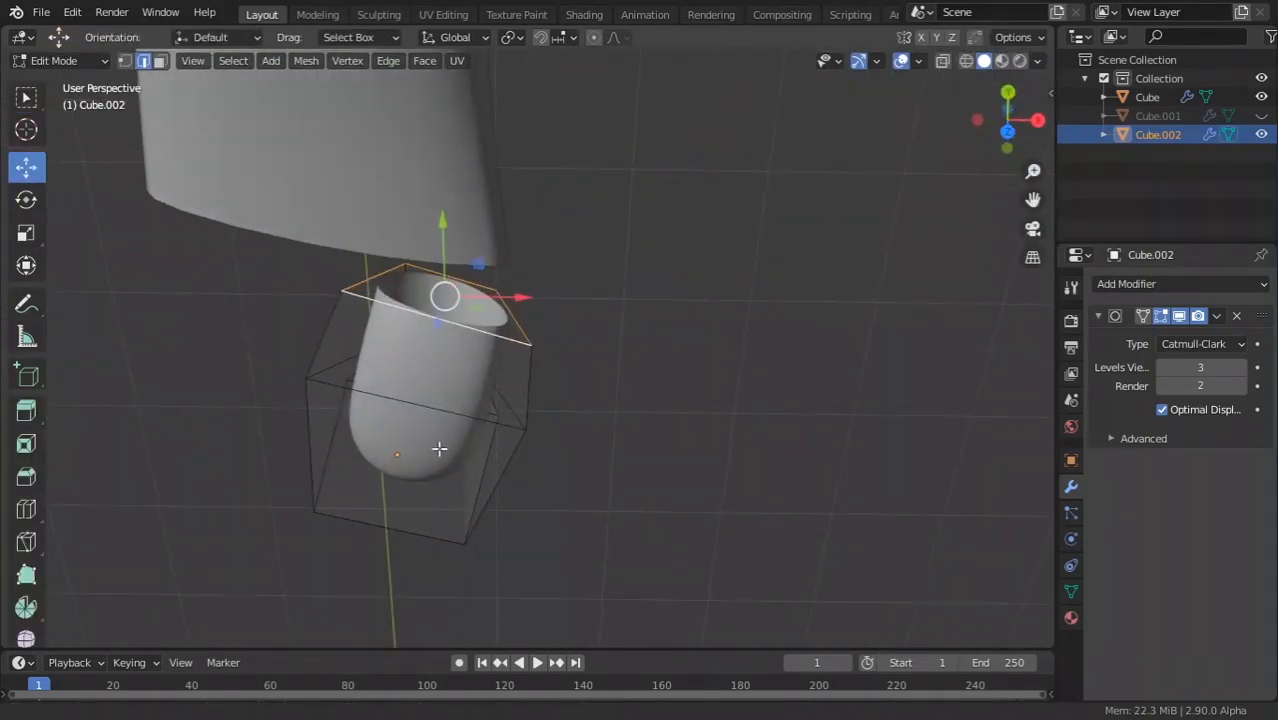
key("s")
left_click(633, 436)
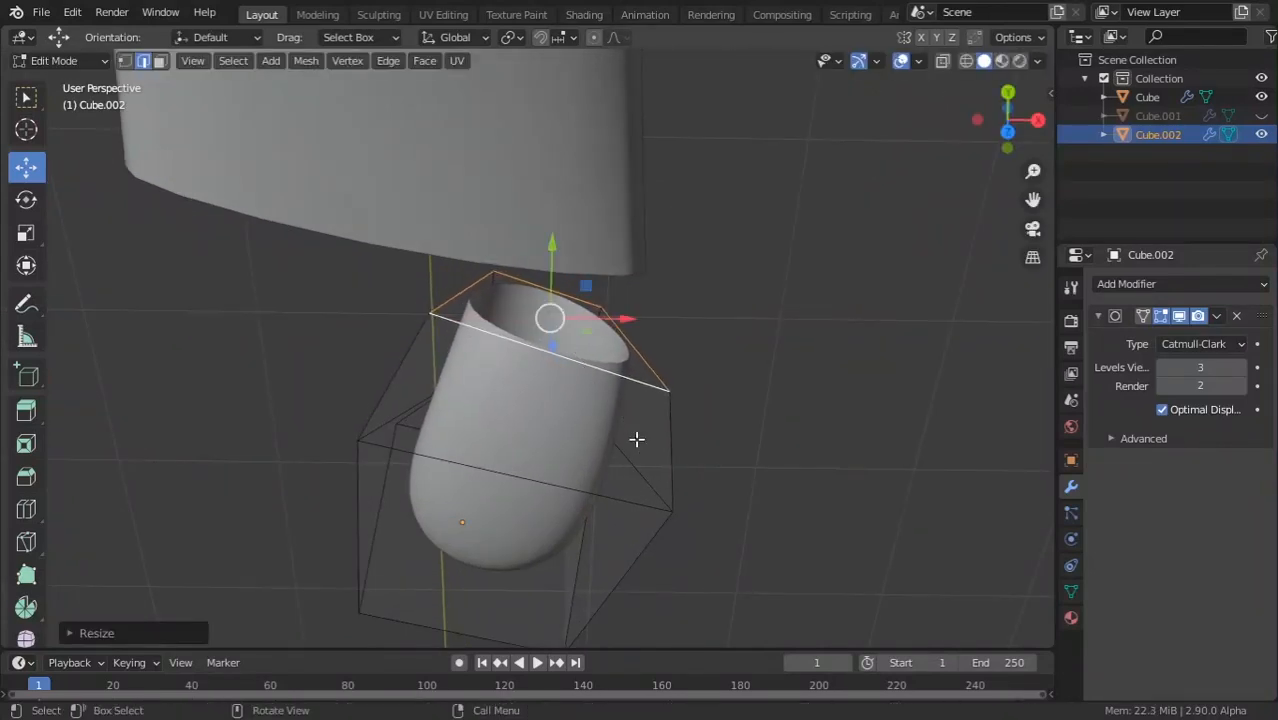
In top view, rotate the toe's open-end loop by about 8° to line up with the foot's slanted front end.
key("KP_7")
scroll(660, 420, "up", 2)
key("r")
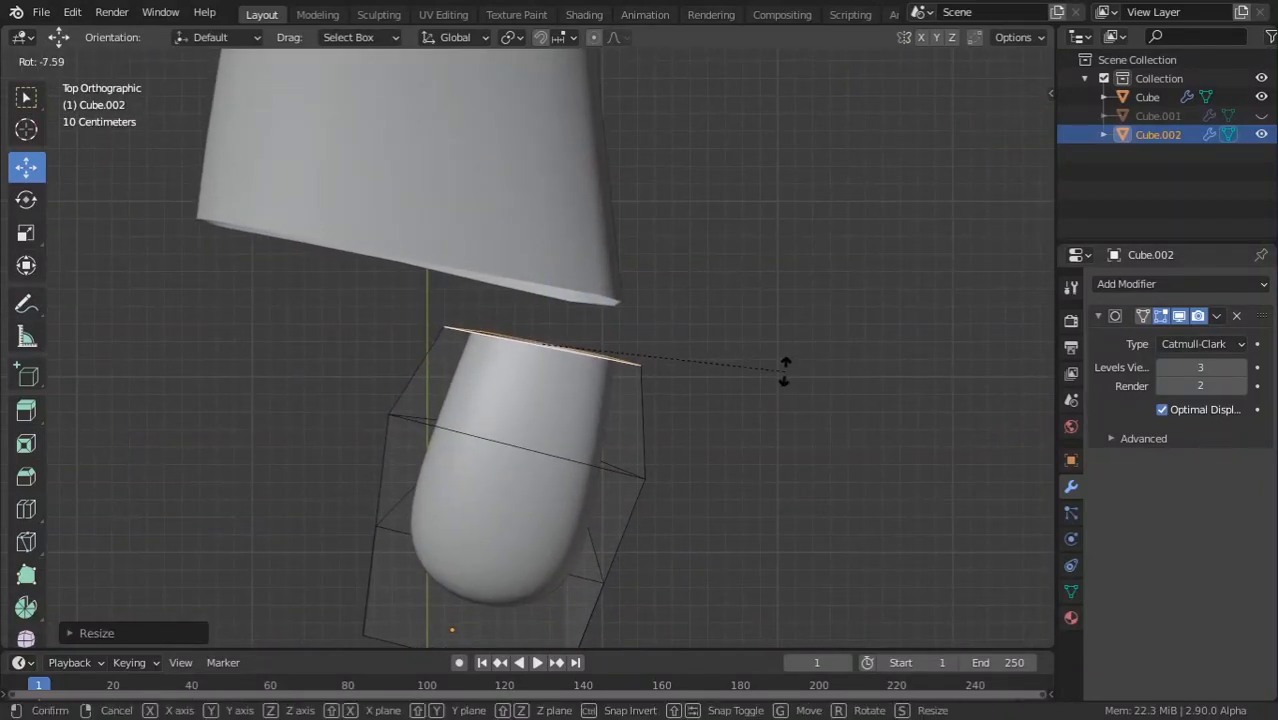
left_click(786, 376)
key("Tab")
middle_click_drag(786, 376, 640, 448)
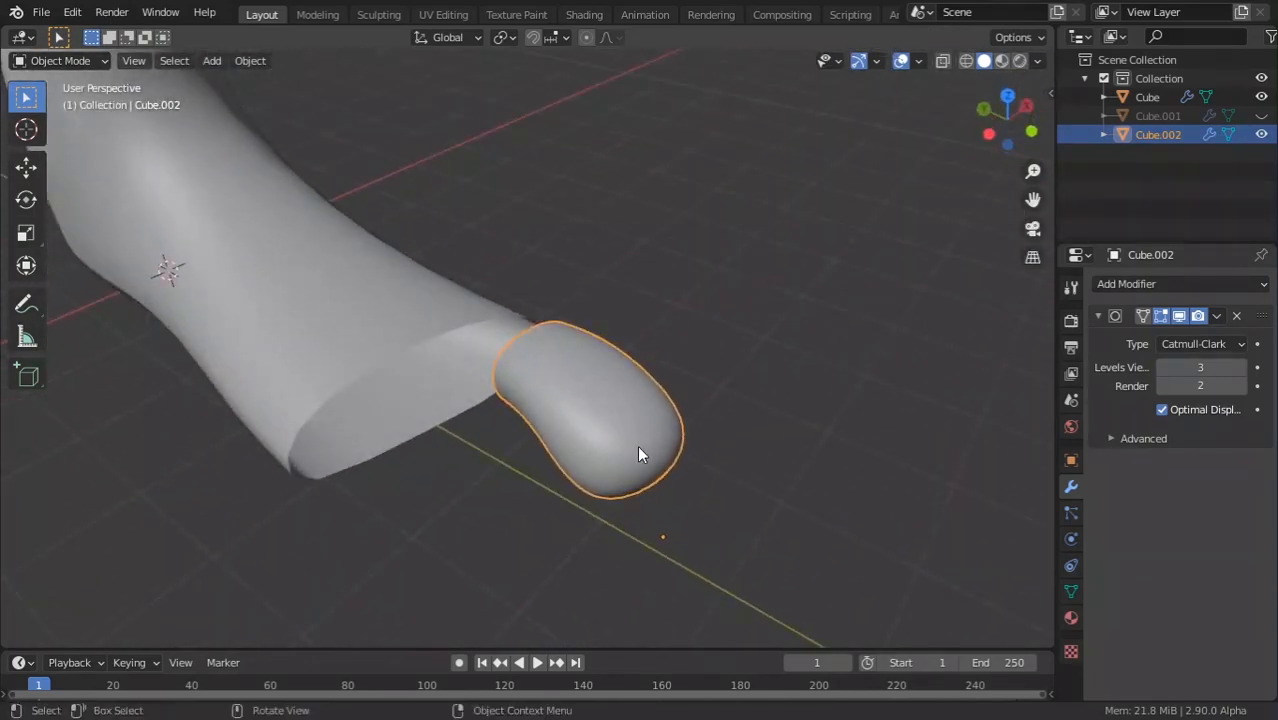
Duplicate the toe in top view and place the copy just in front of the original.
scroll(638, 450, "down", 2)
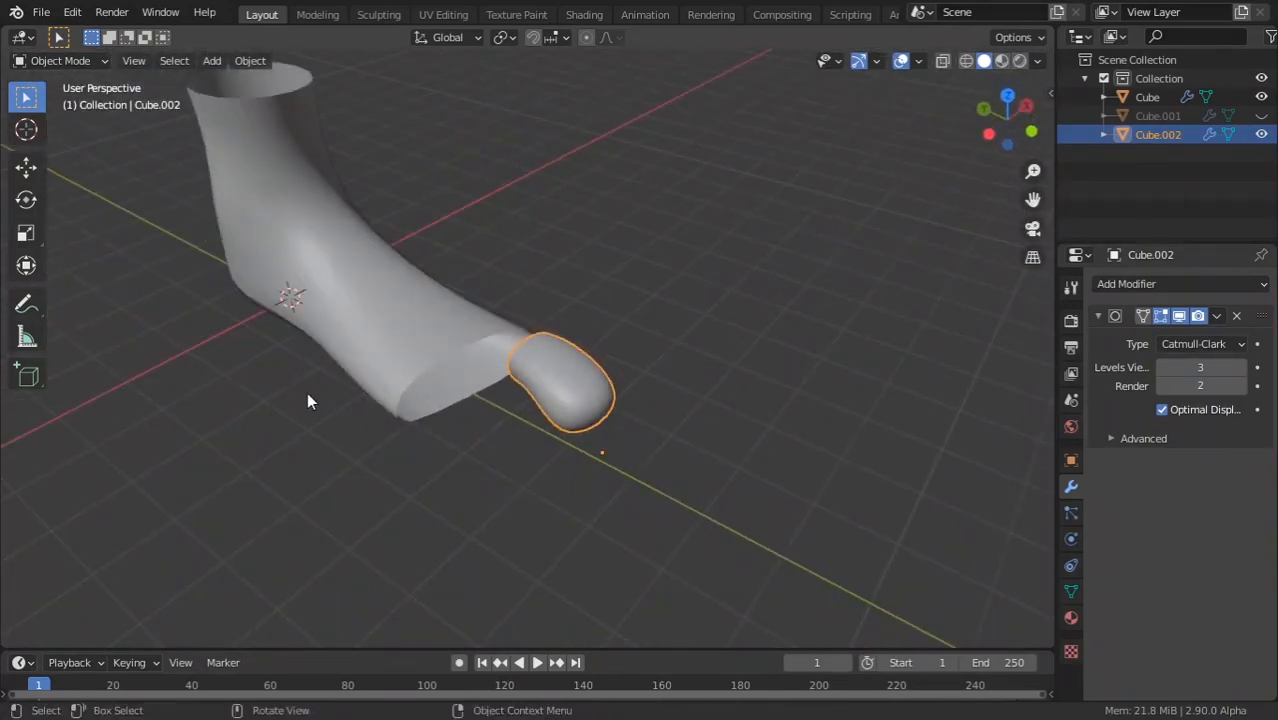
scroll(310, 396, "down", 3)
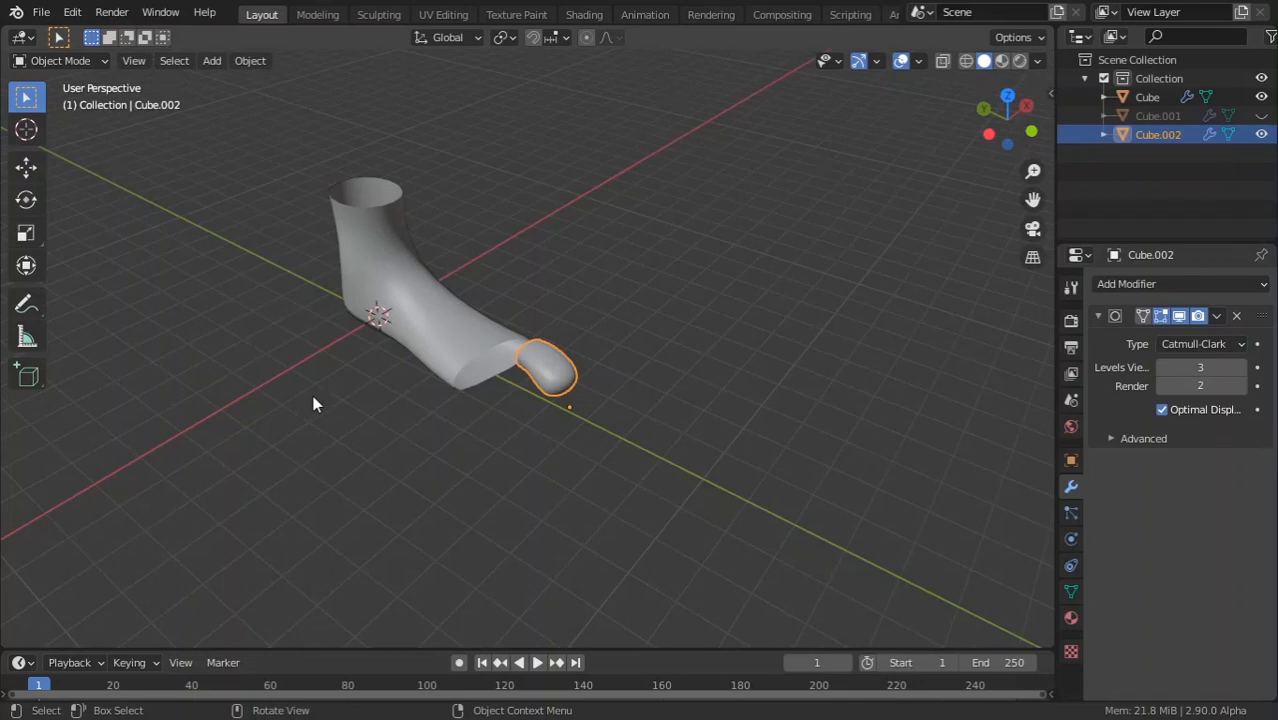
scroll(334, 400, "down", 1)
key("KP_7")
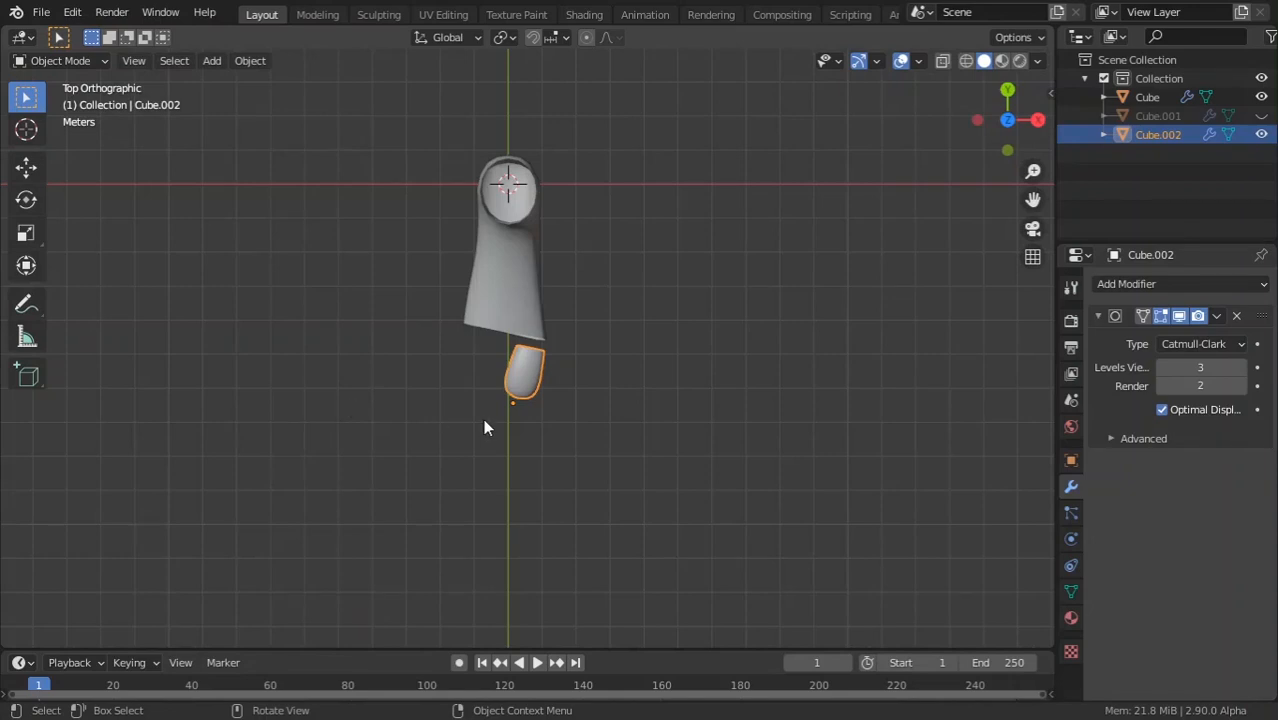
key("shift+d")
left_click(477, 490)
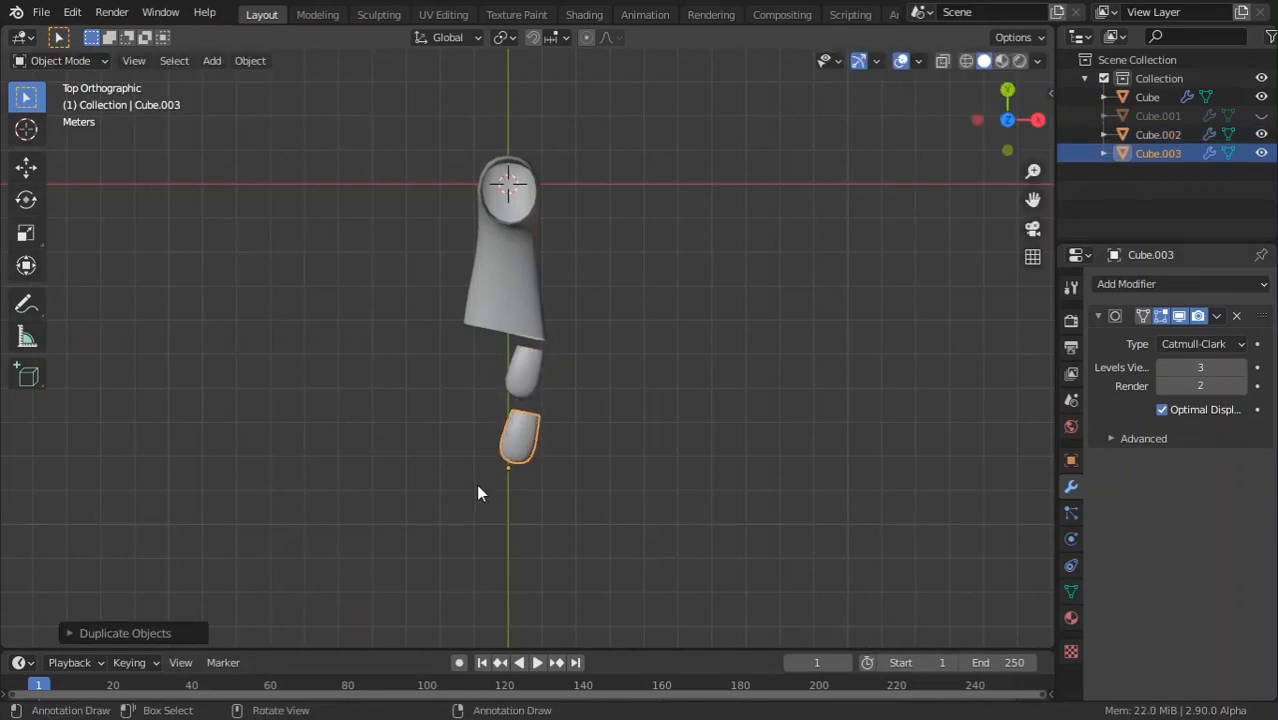
Select the duplicated toe's entire mesh in edit mode from the side and try scaling it down uniformly.
key("KP_3")
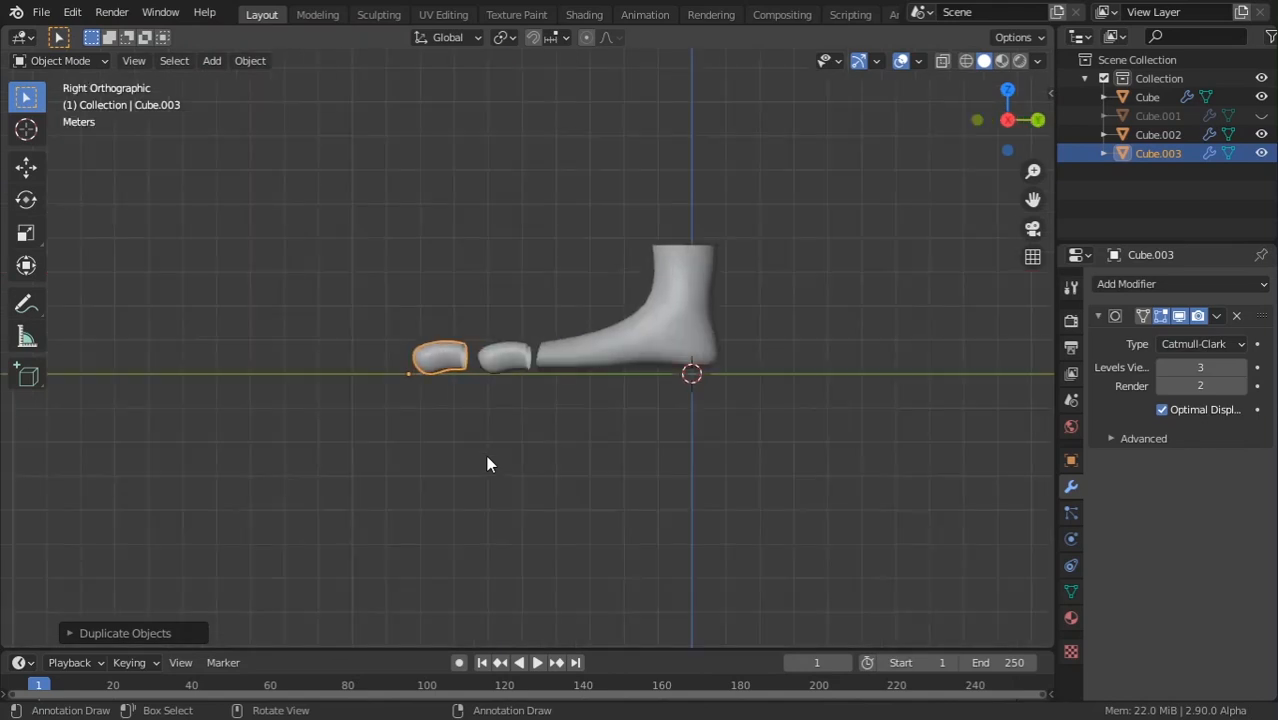
scroll(486, 455, "up", 3)
key("Tab")
scroll(509, 360, "up", 3)
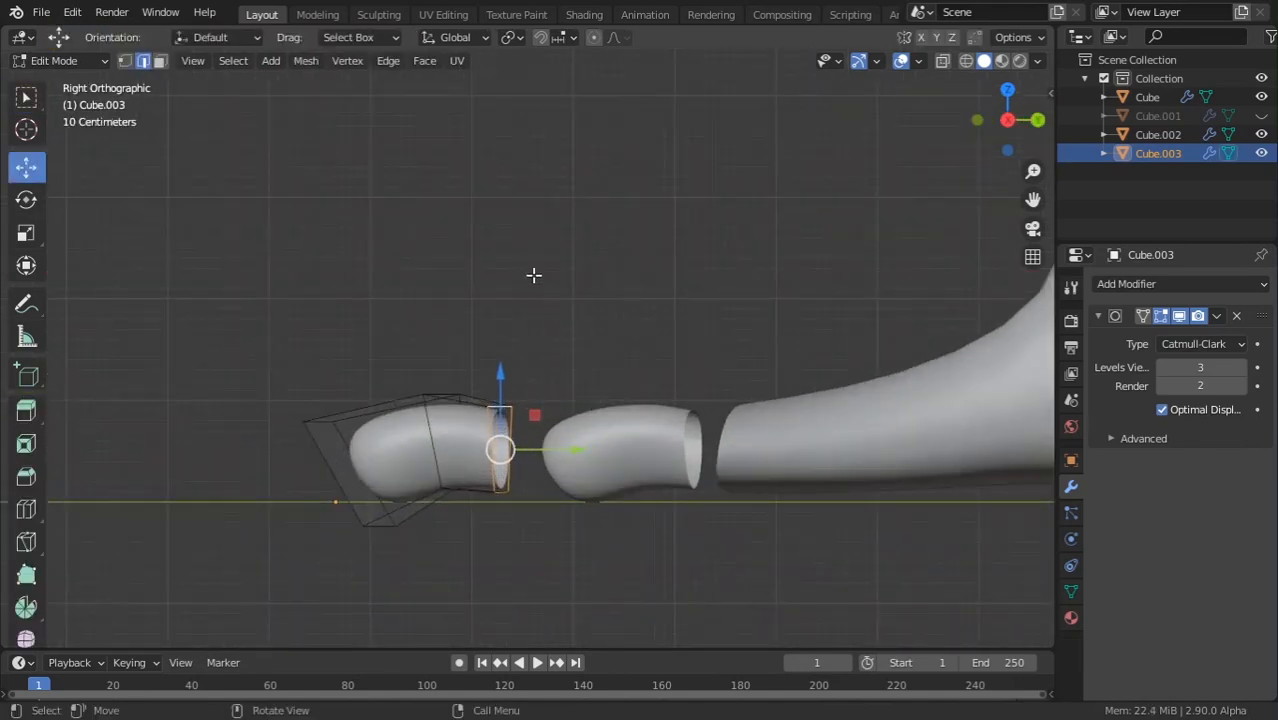
key("a")
key("s")
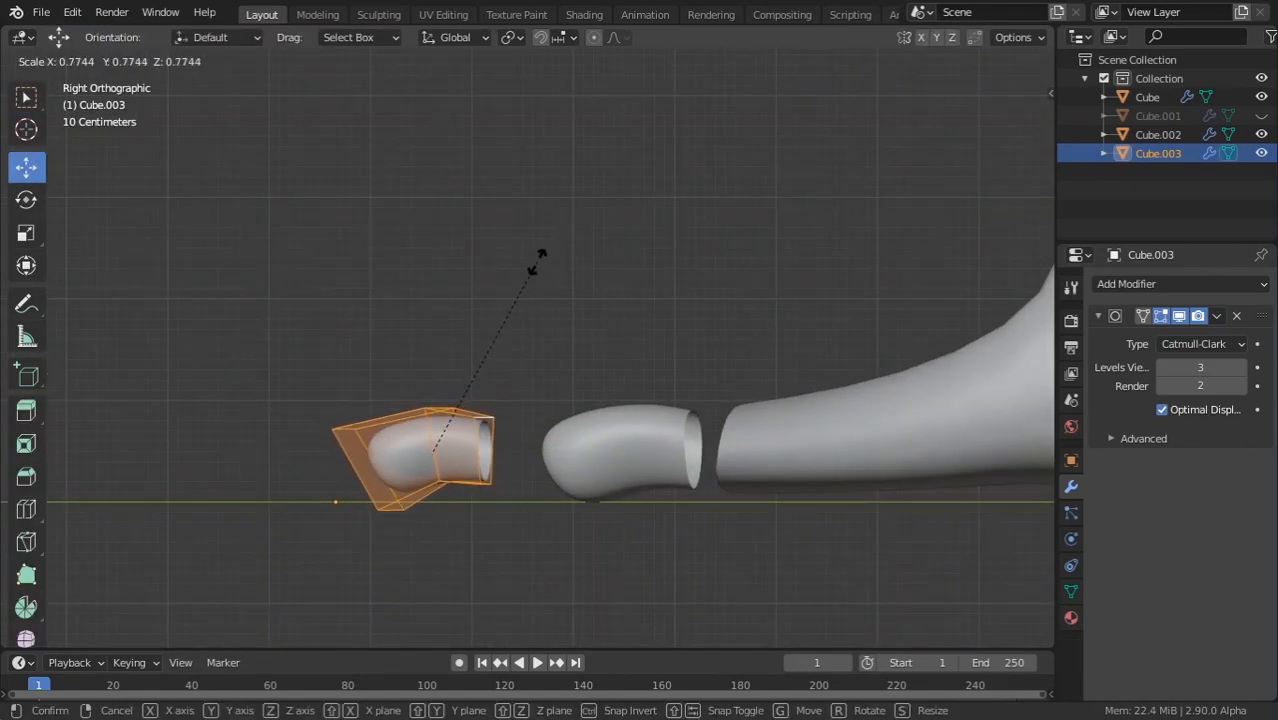
left_click(537, 284)
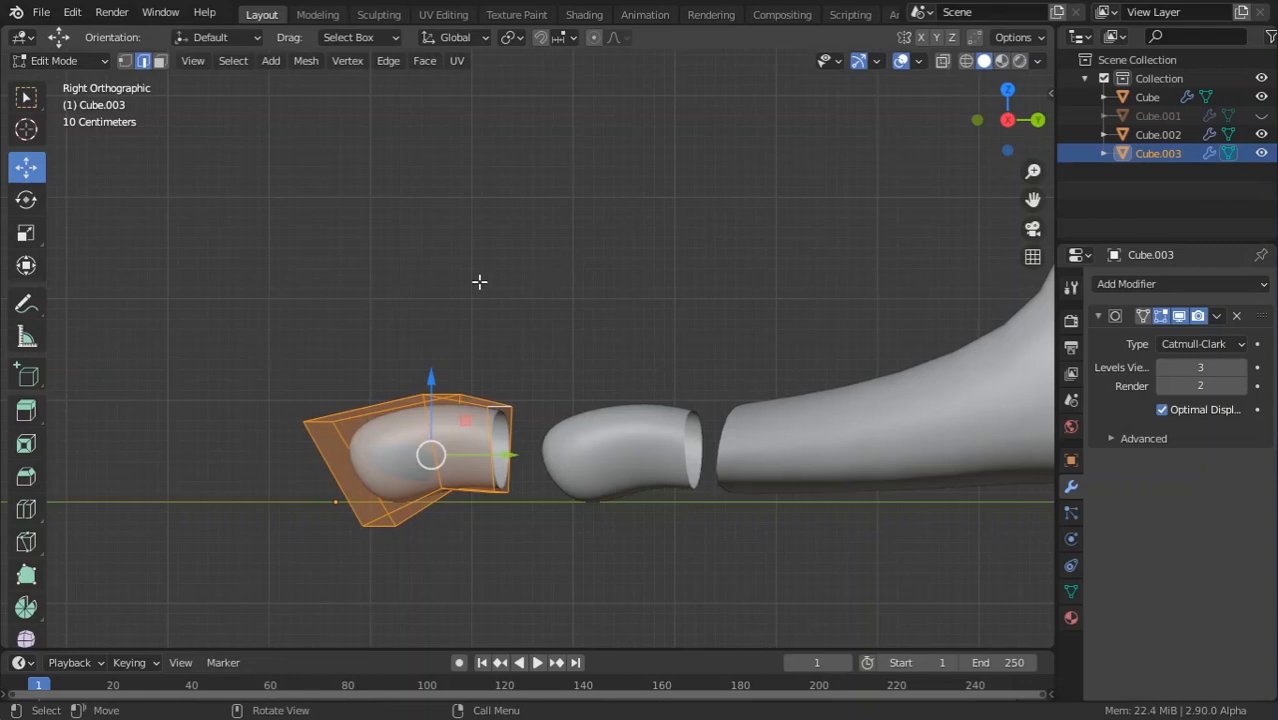
Narrow the duplicated toe's whole mesh along the X axis and flatten it along Z to about 0.65.
middle_click_drag(479, 282, 608, 504)
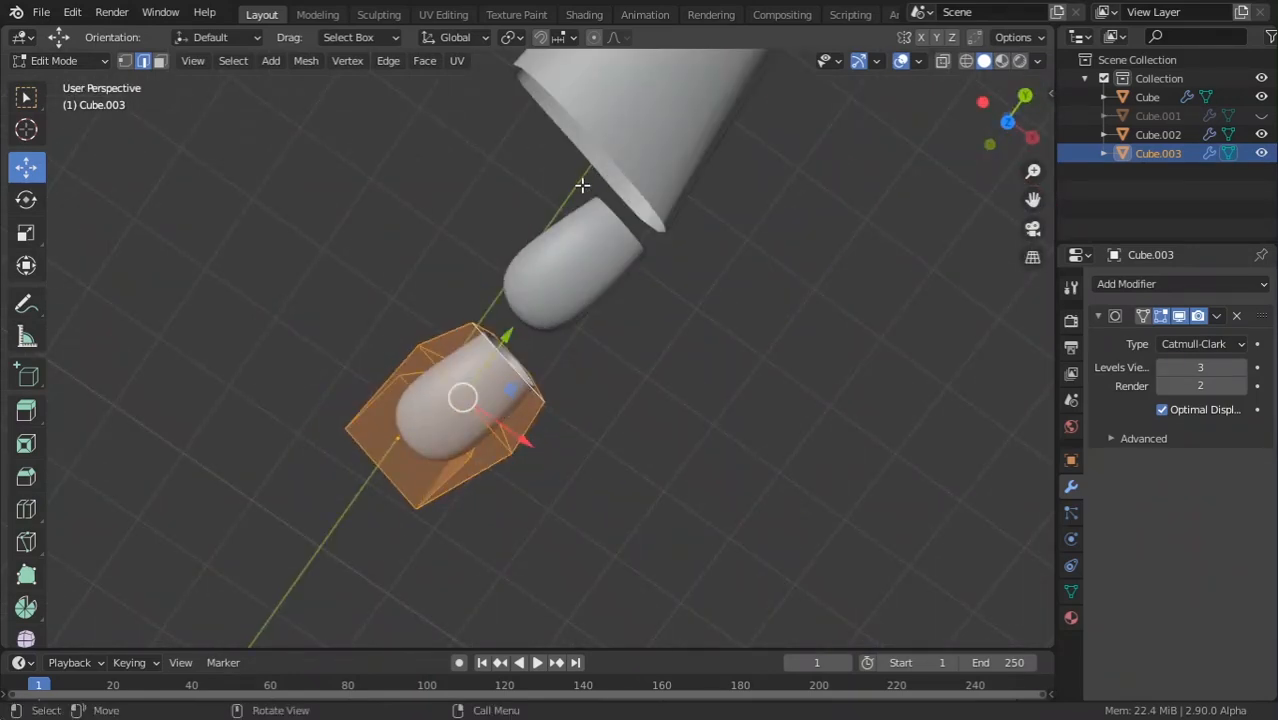
middle_click_drag(410, 486, 596, 365)
key("s")
key("x")
left_click(612, 463)
key("s")
key("z")
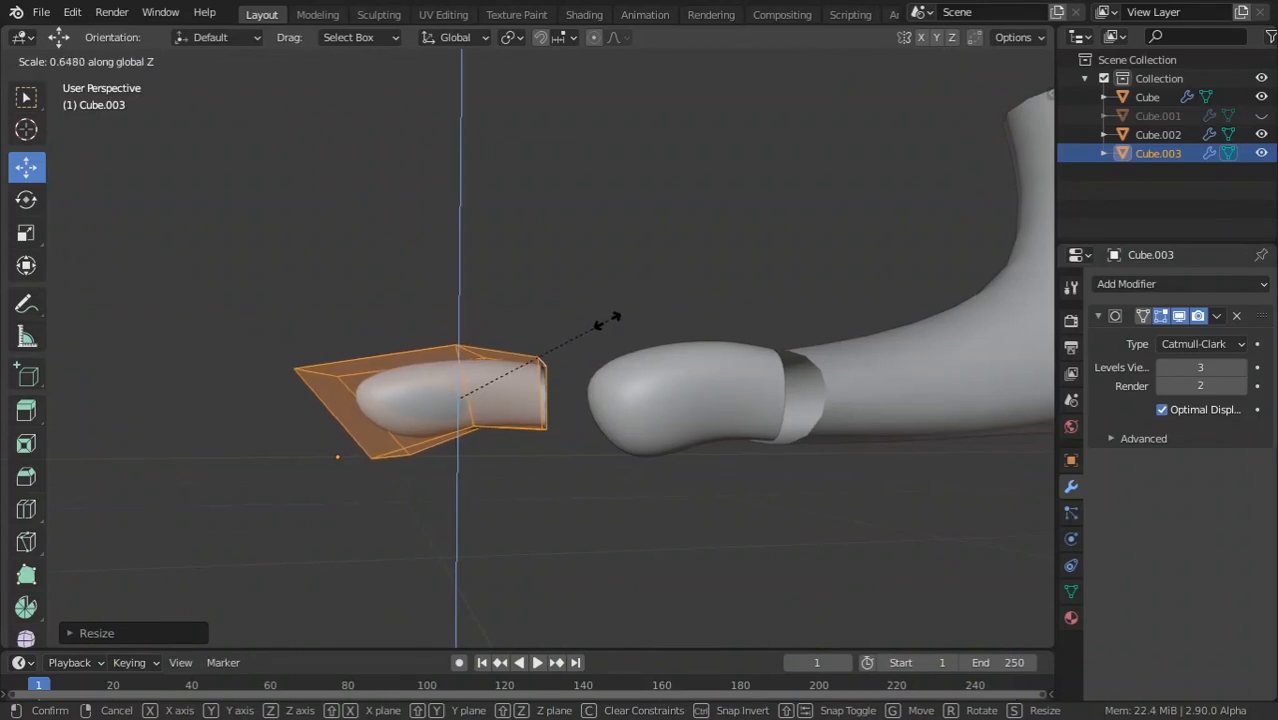
left_click(604, 320)
Examine the slimmer toe copy against the original toe from the front, side and in perspective.
key("Tab")
key("KP_1")
key("KP_3")
key("Tab")
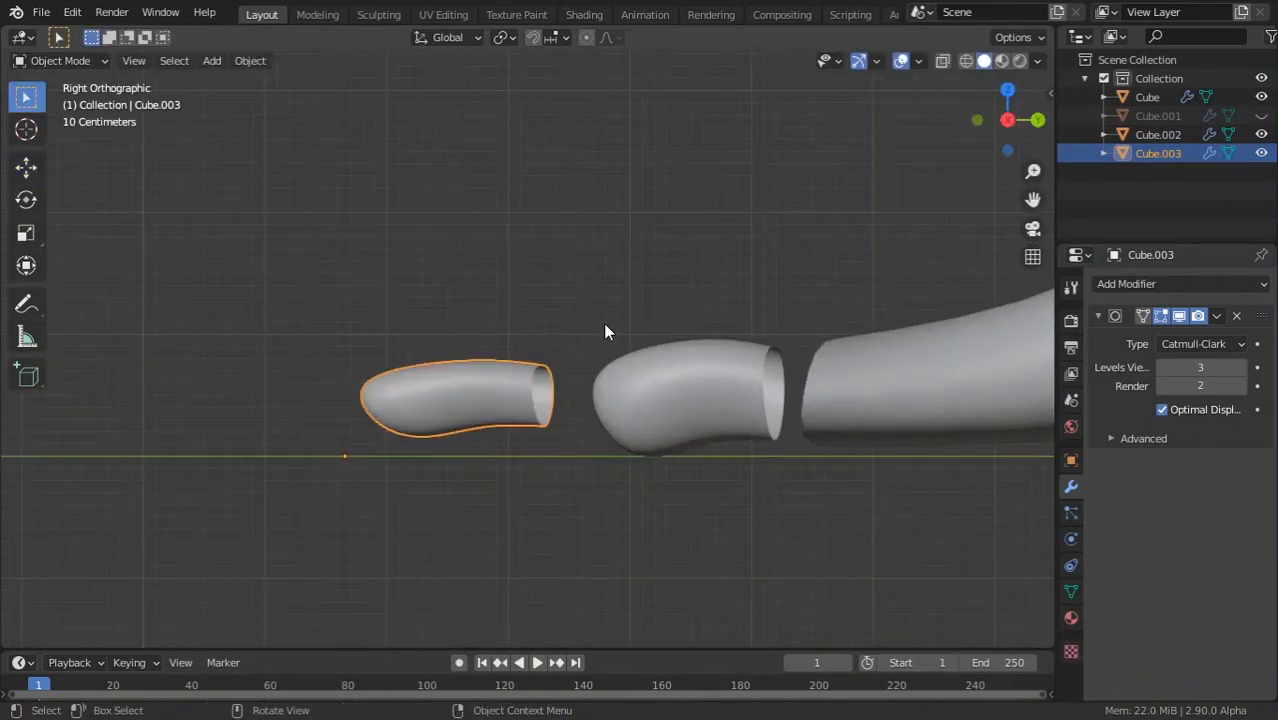
key("KP_5")
middle_click_drag(428, 366, 642, 322)
key("Tab")
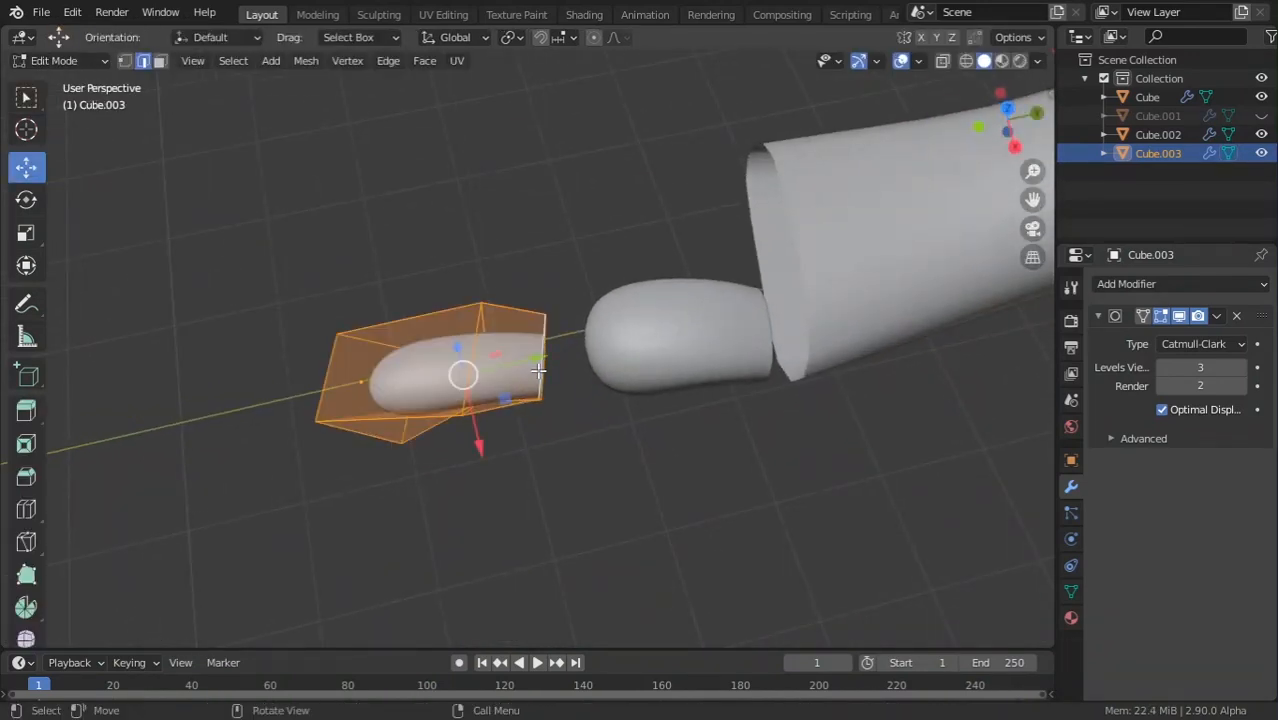
Shift the small toe's underside tip edges along Y and adjust the height of its bottom middle edge.
key("KP_3")
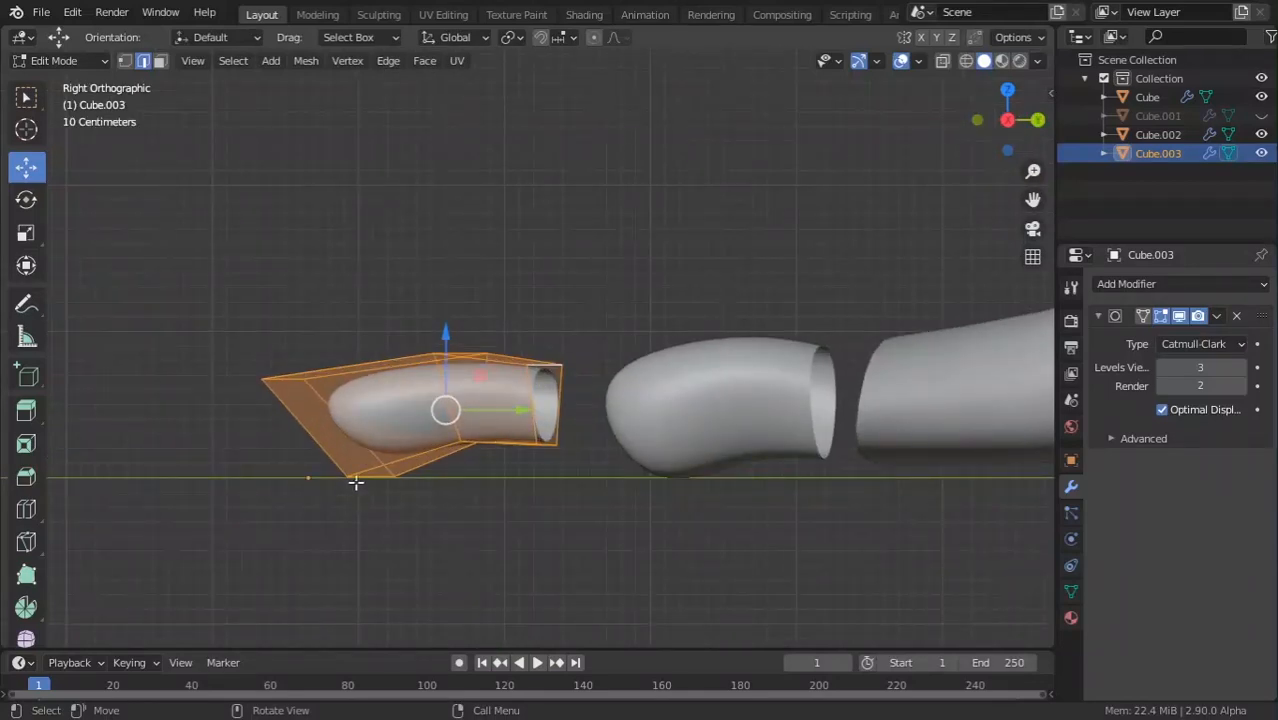
left_click_drag(400, 500, 407, 479)
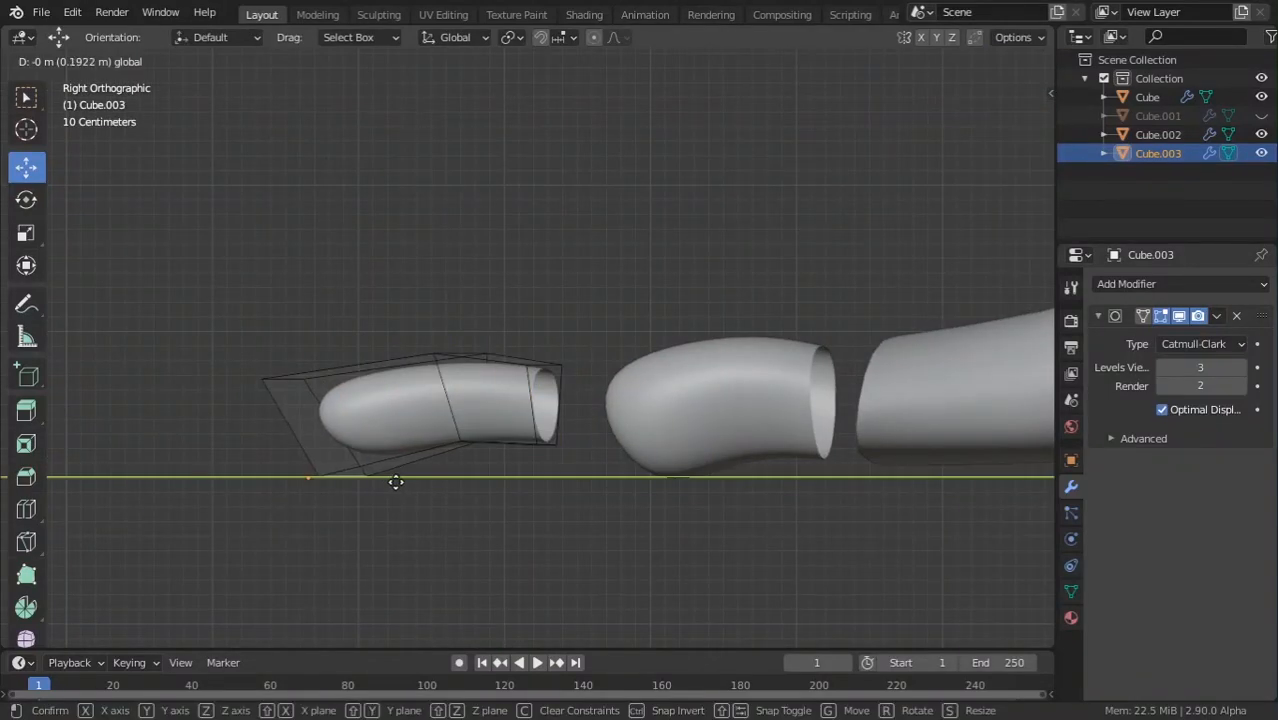
left_click(464, 443)
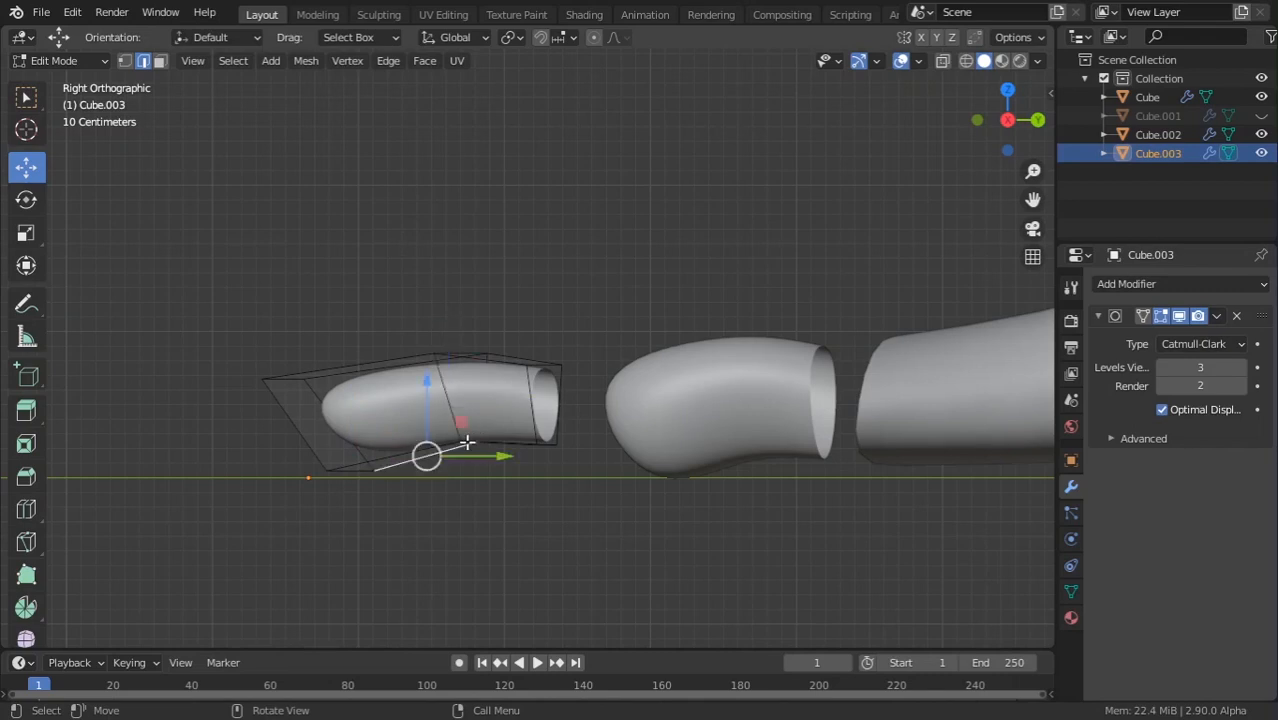
mouse_move(479, 409)
middle_mouse_down()
mouse_move(466, 452)
mouse_move(469, 407)
middle_mouse_up()
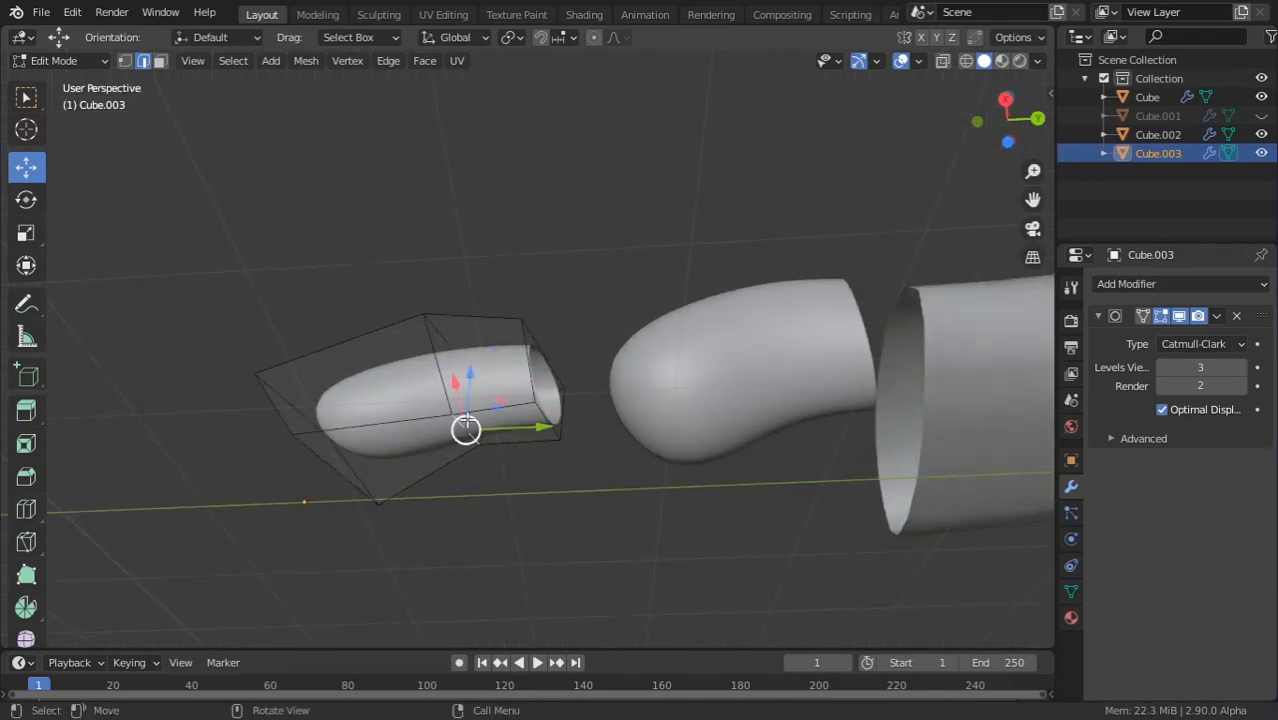
left_click_drag(474, 378, 471, 365)
key("Tab")
middle_click_drag(478, 405, 609, 492)
Scale down the edge loop around the small toe's open end slightly.
key("Tab")
mouse_move(580, 424)
middle_mouse_down()
mouse_move(555, 428)
mouse_move(594, 420)
middle_mouse_up()
key("s")
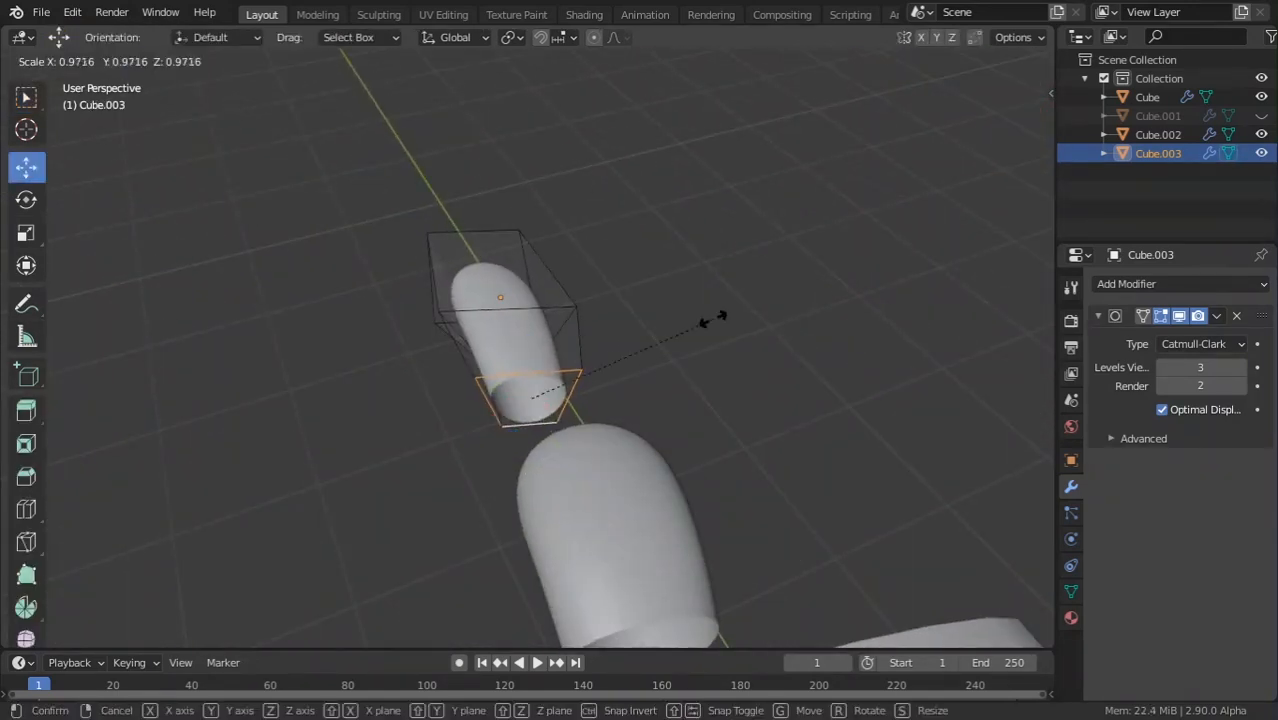
left_click(710, 317)
middle_click_drag(710, 317, 756, 420)
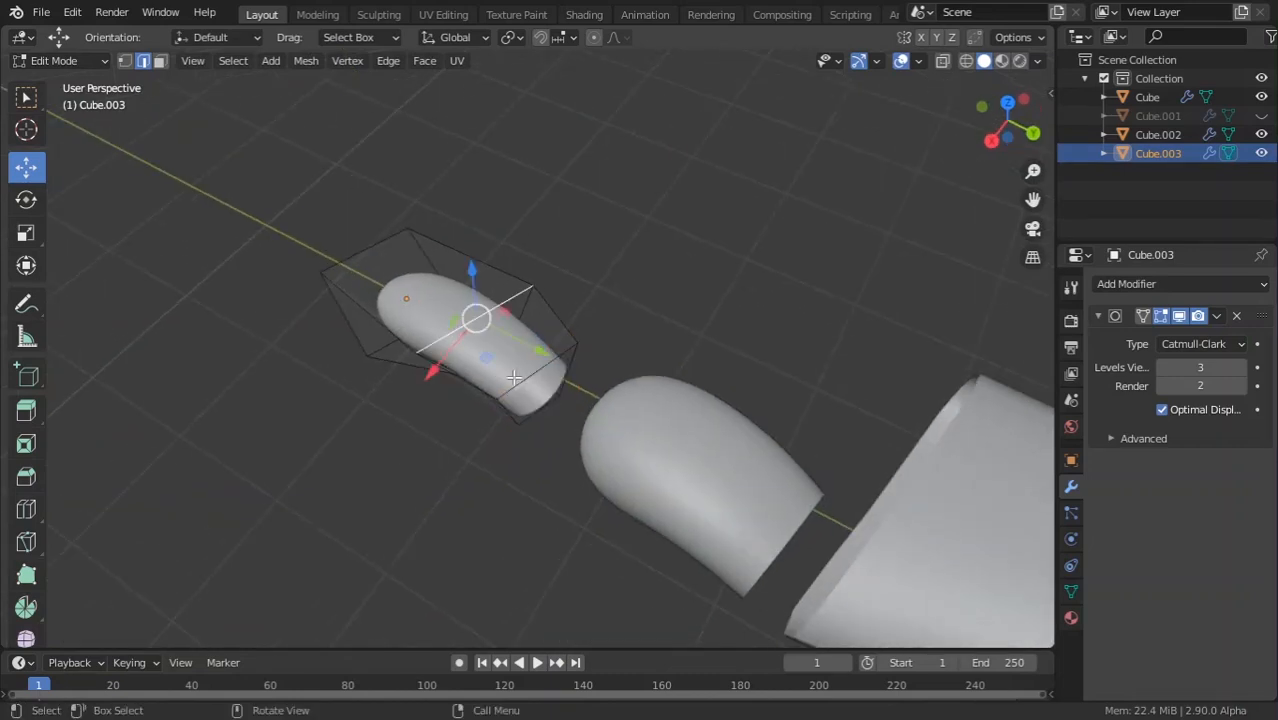
Raise the small toe's top middle edge slightly along Z.
middle_click_drag(466, 319, 540, 341)
left_click(540, 341)
left_click_drag(462, 298, 462, 287)
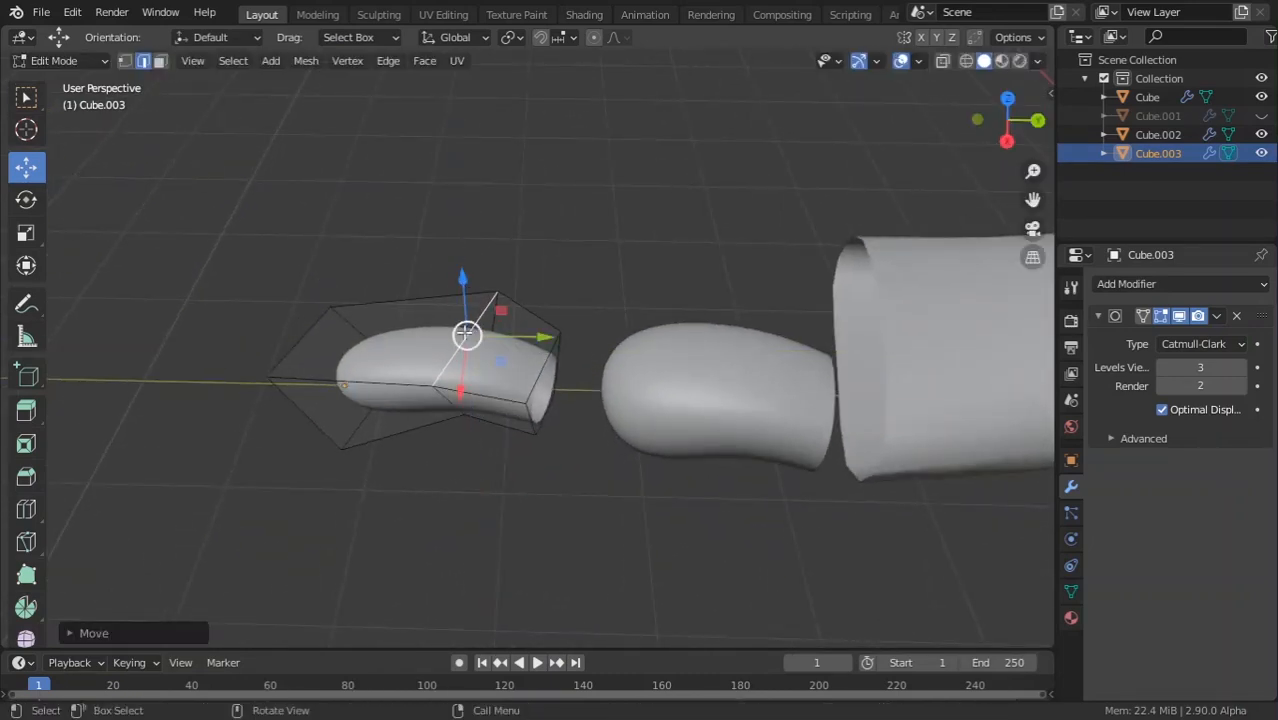
middle_click_drag(462, 287, 523, 294)
key("Tab")
scroll(437, 458, "down", 3)
middle_click_drag(437, 458, 560, 591)
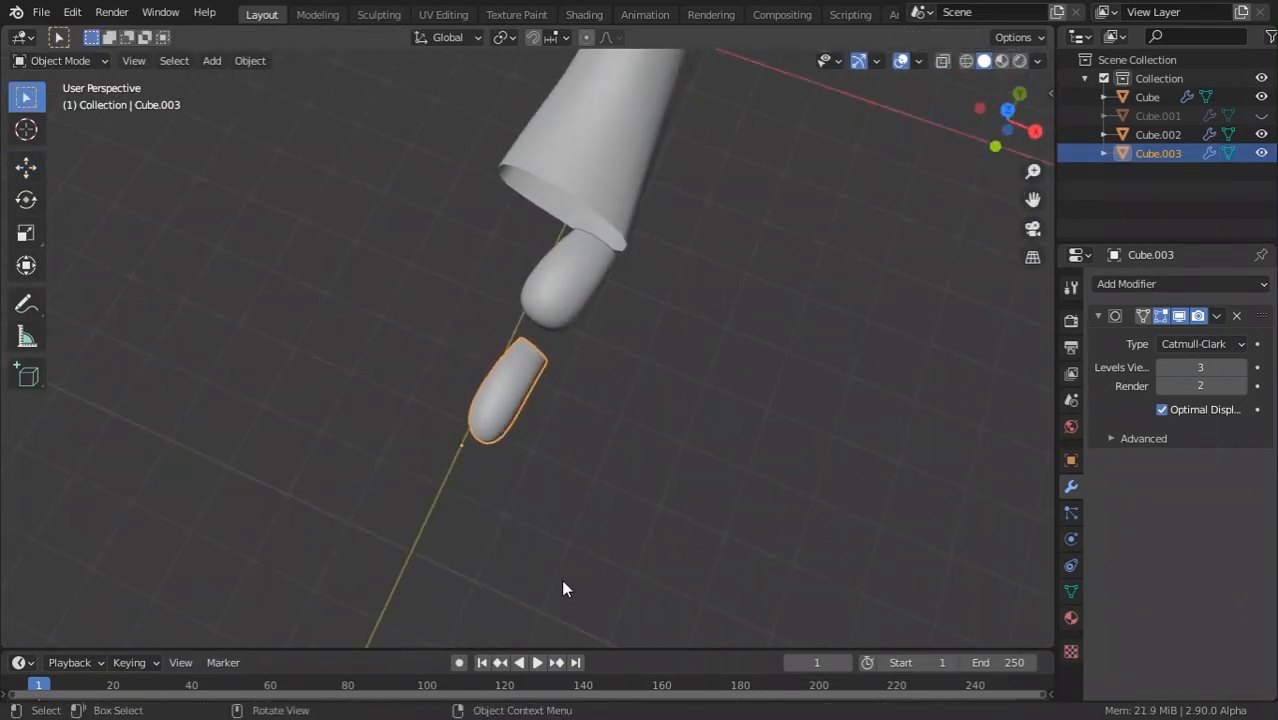
Select the small toe's entire linked mesh and, in top view, move it beside the big toe in front of the foot.
key("Tab")
middle_click_drag(502, 528, 653, 471)
key("KP_7")
scroll(542, 505, "up", 3)
key("Tab")
key("Tab")
key("g")
right_click(593, 452)
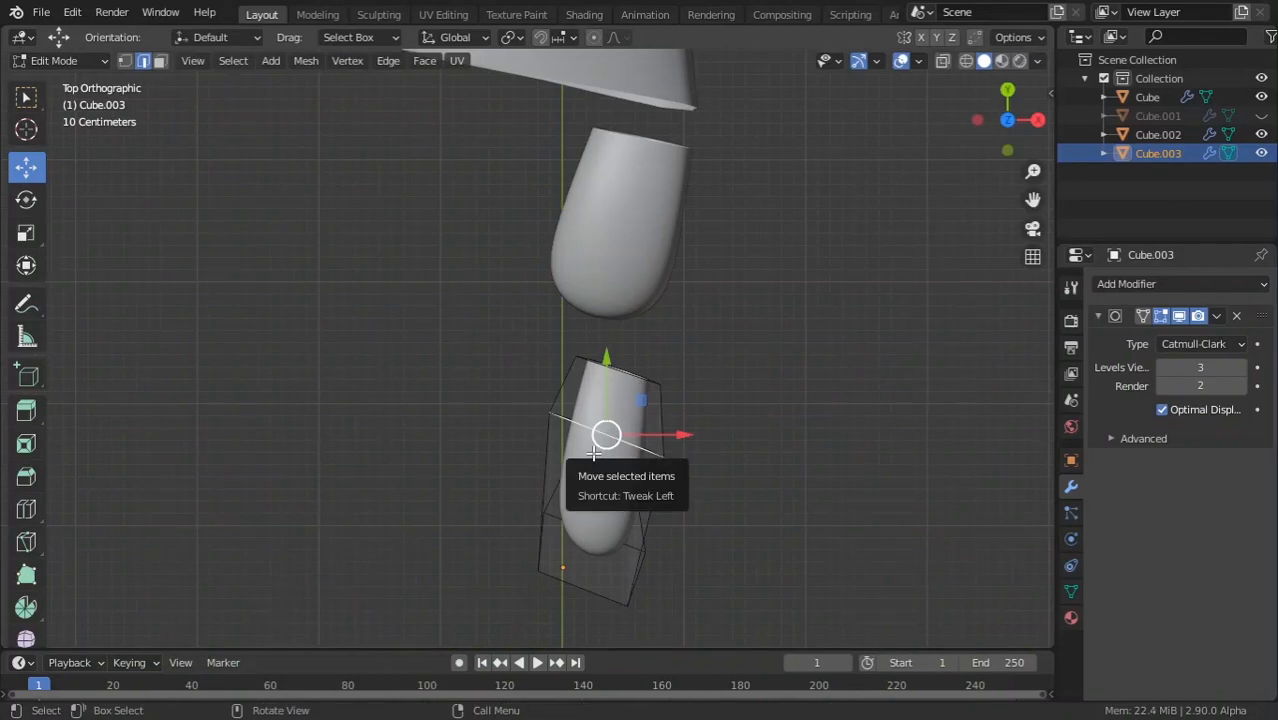
key("l")
scroll(592, 454, "down", 2)
middle_click_drag(591, 454, 415, 545, "shift")
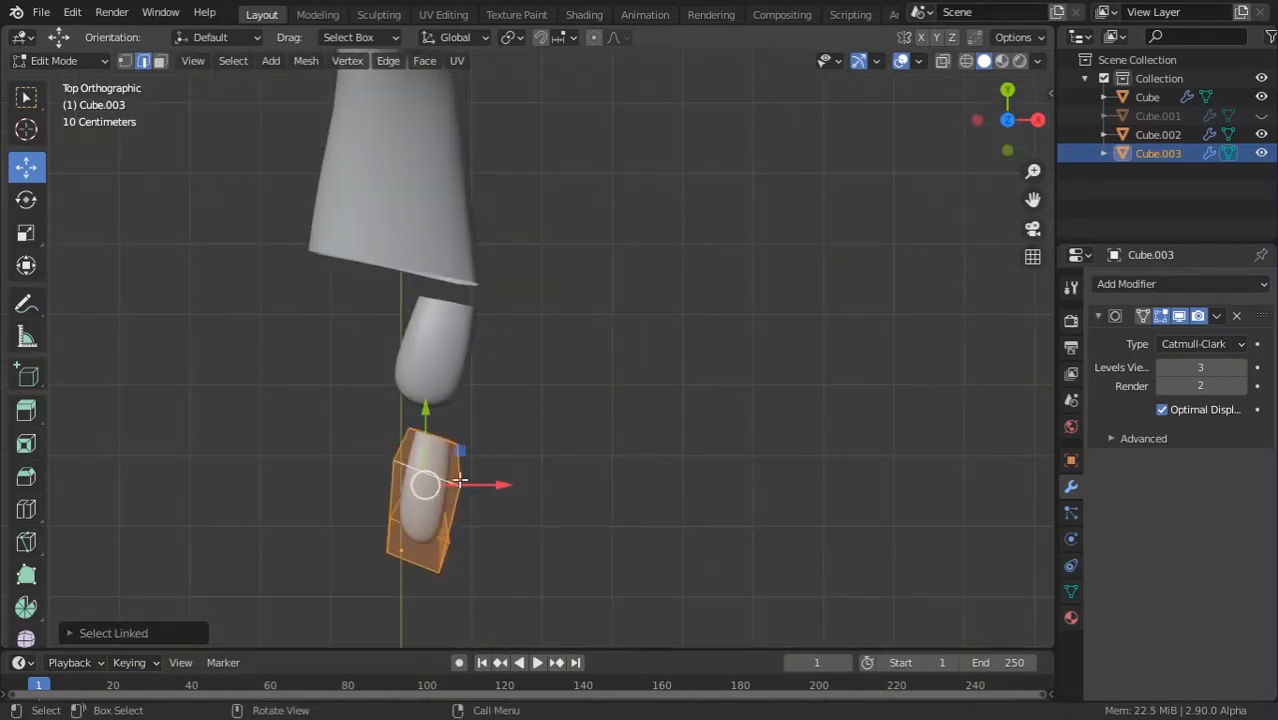
middle_click_drag(536, 454, 593, 456, "shift")
key("g")
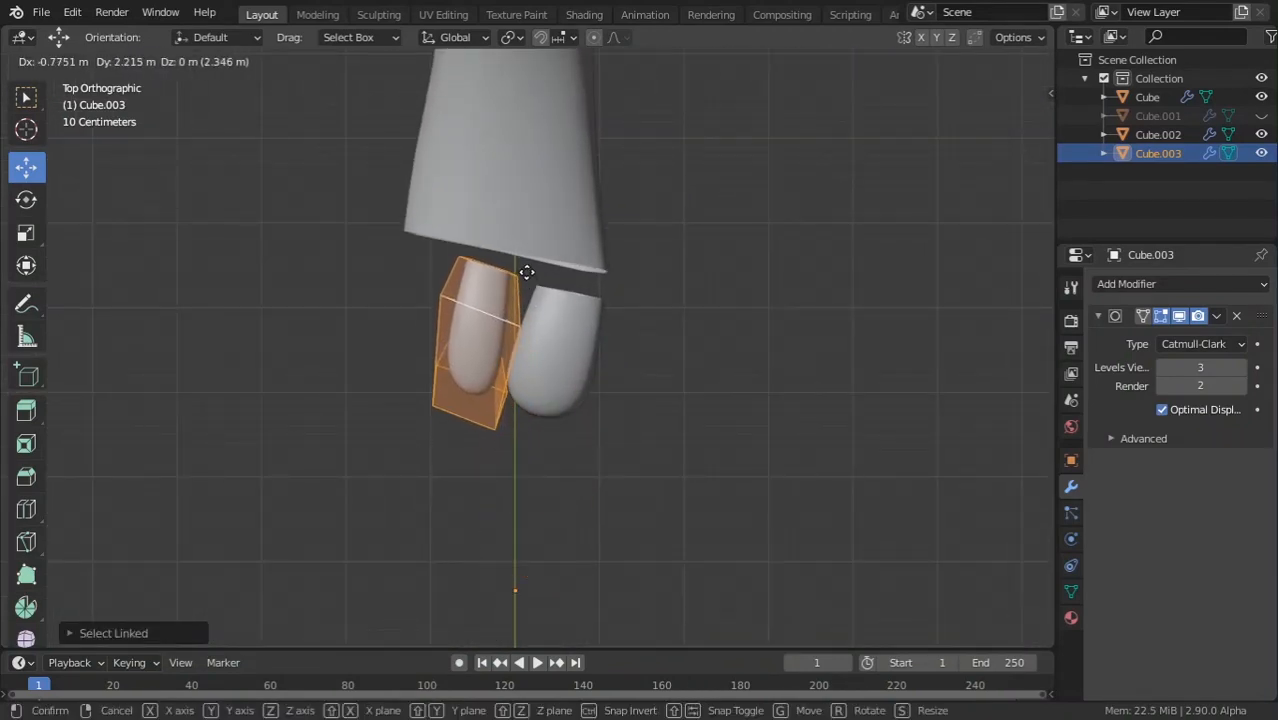
left_click(562, 272)
Scale the small toe down slightly and rotate it in top view until it points straight forward.
scroll(562, 350, "up", 3)
middle_click_drag(606, 330, 650, 300, "shift")
key("s")
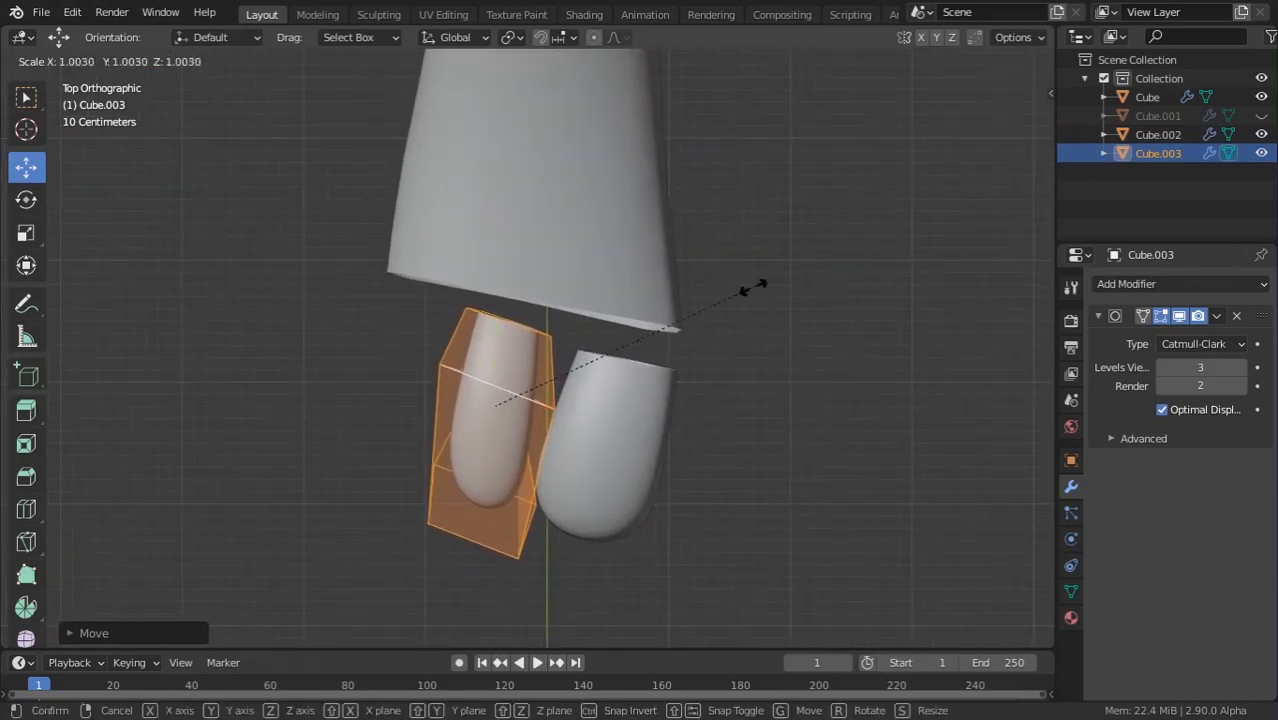
left_click(725, 301)
key("r")
key("Escape")
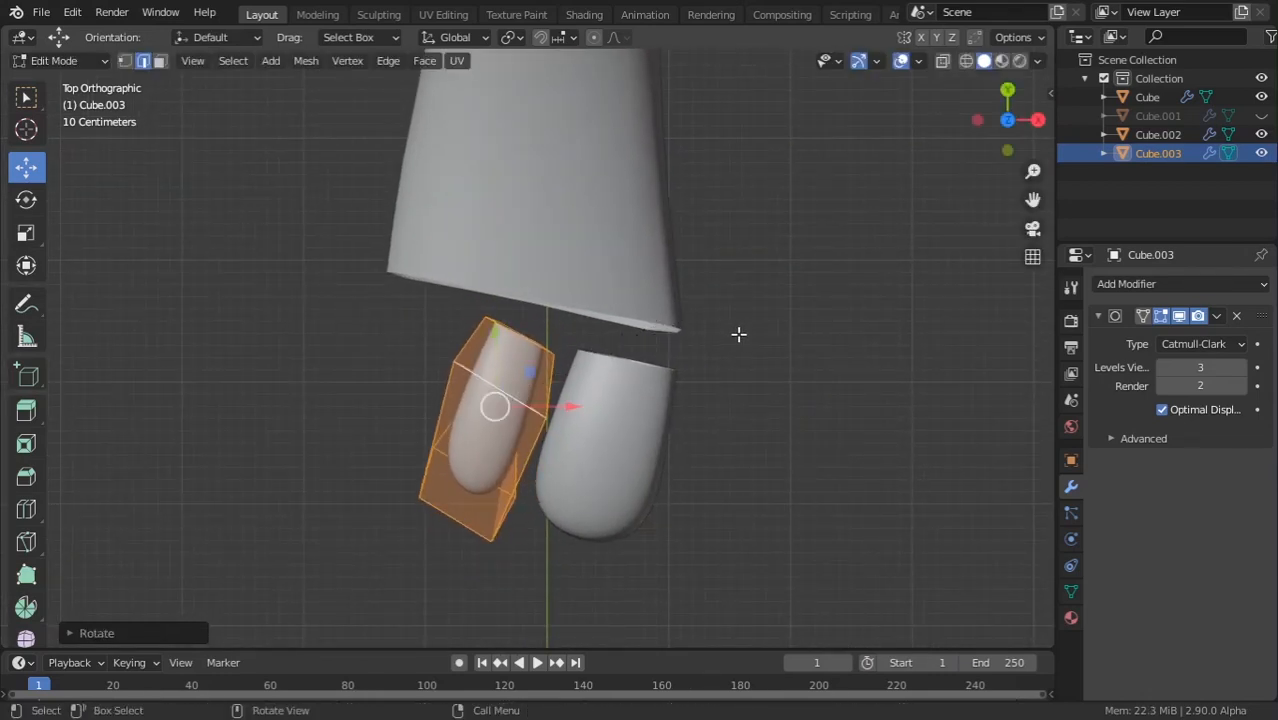
key("r")
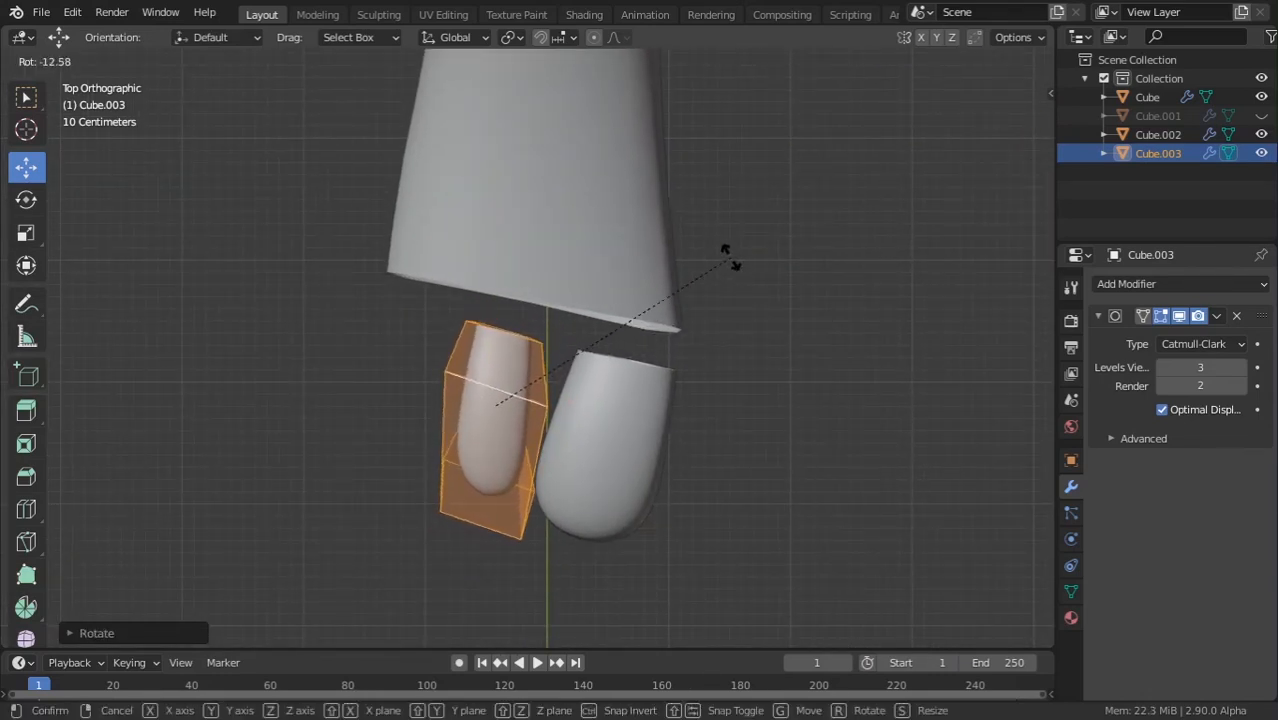
left_click(725, 247)
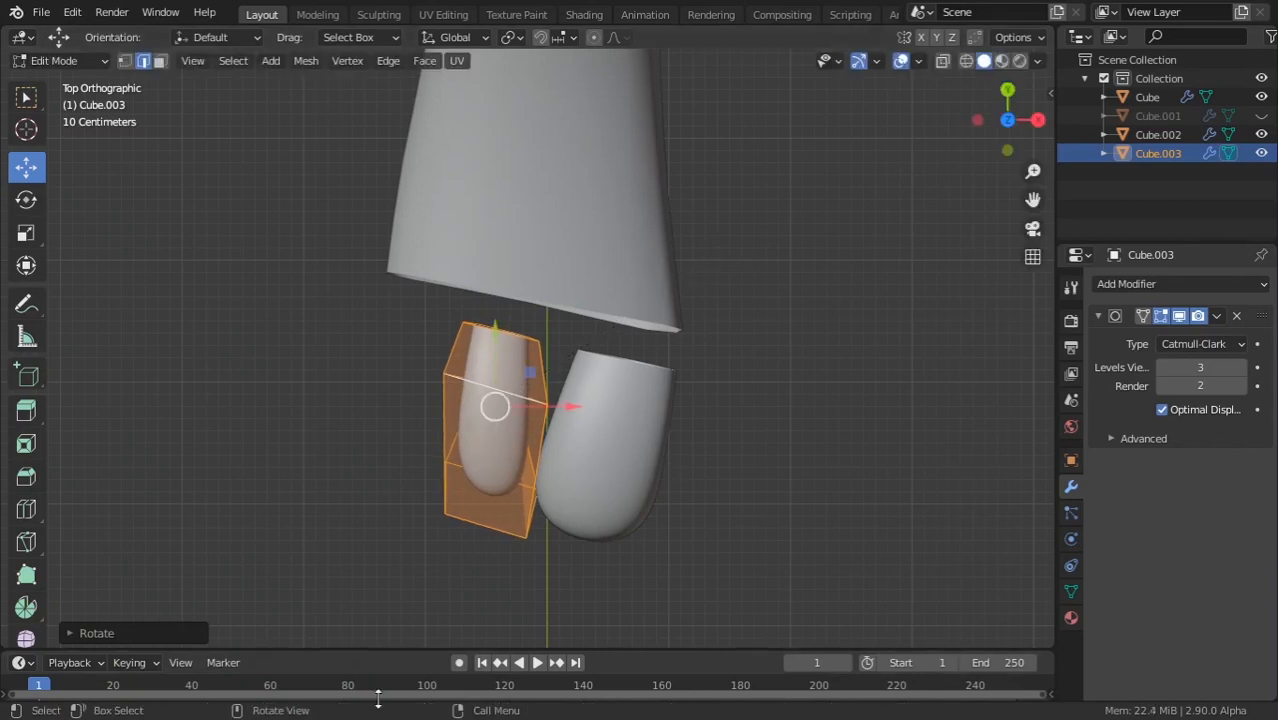
Shrink the toe to little-toe size and place it at the foot's outer front corner, rotating it slightly.
scroll(360, 470, "up", 2)
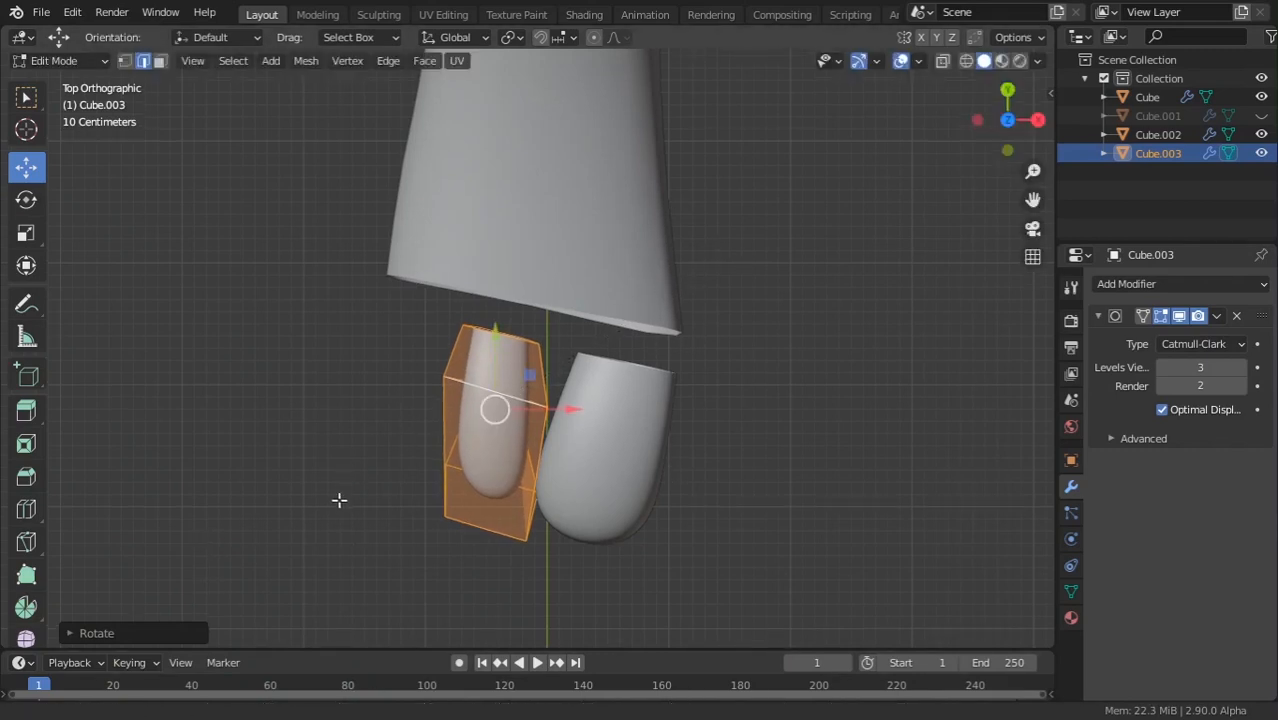
key("s")
left_click(562, 467)
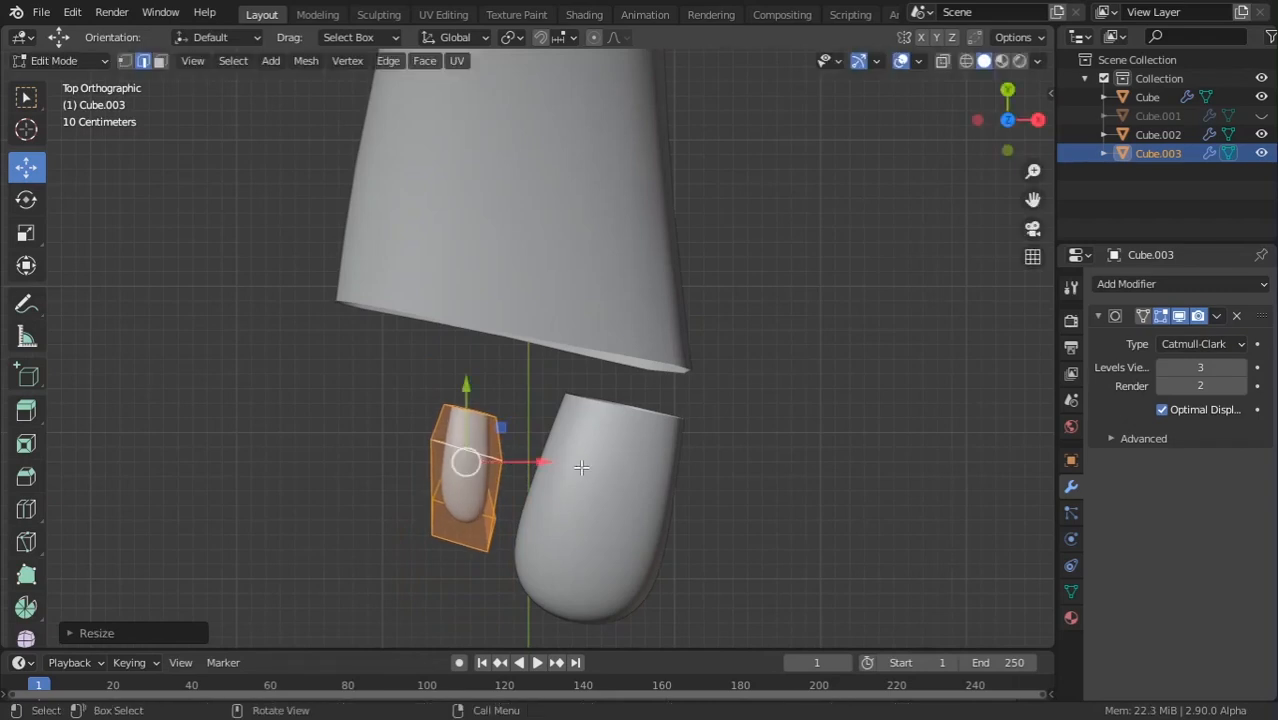
key("g")
left_click(547, 396)
key("r")
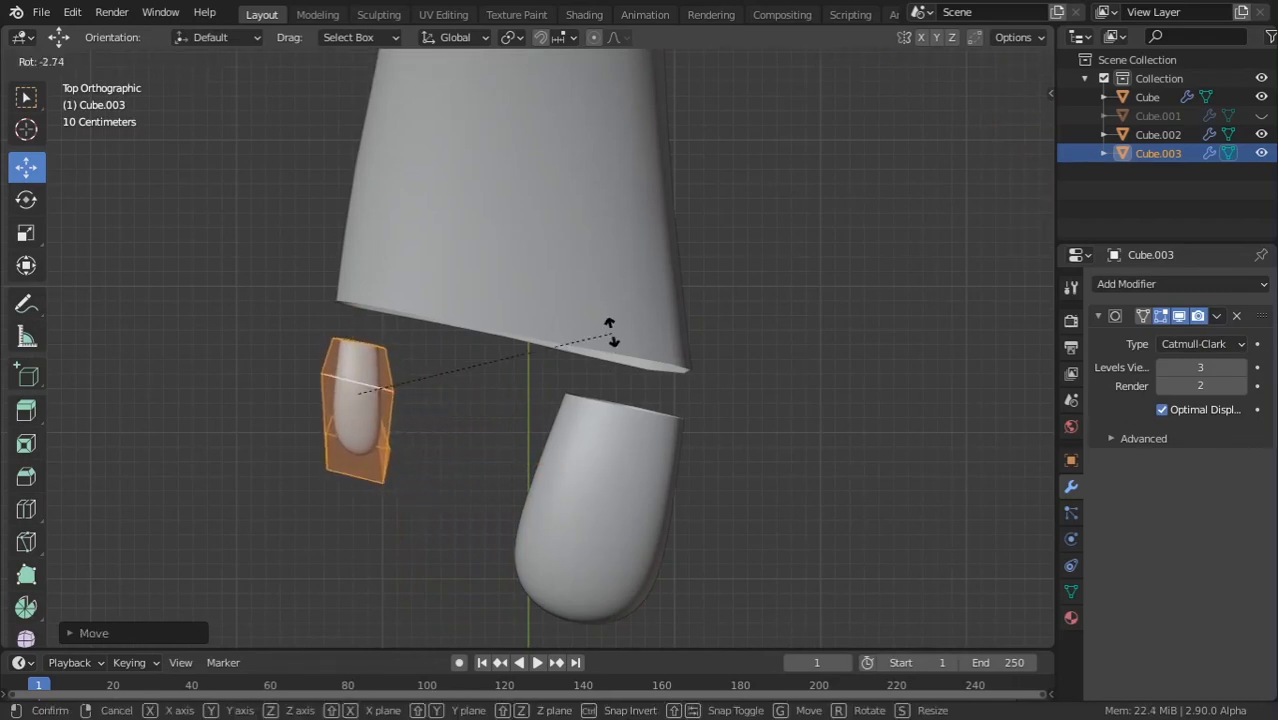
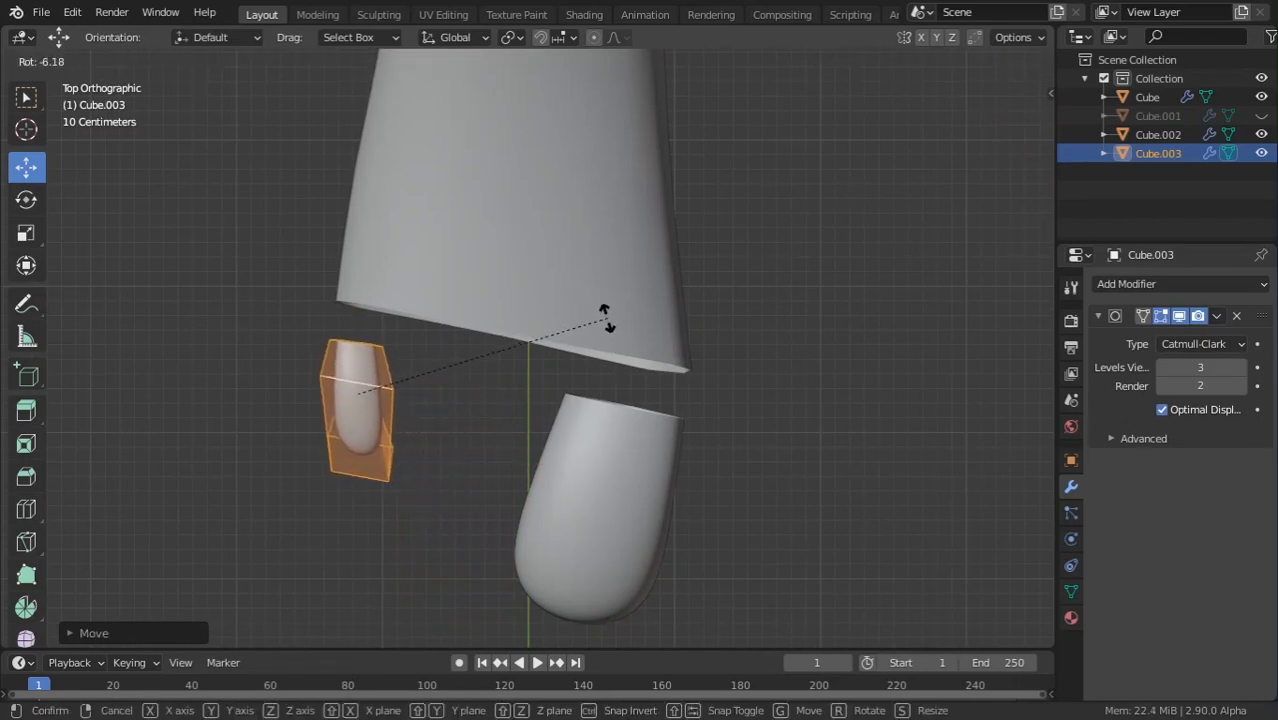
left_click(596, 310)
Lower the little toe along Z to match the base of the foot.
middle_click_drag(405, 580, 509, 368)
scroll(504, 382, "down", 2)
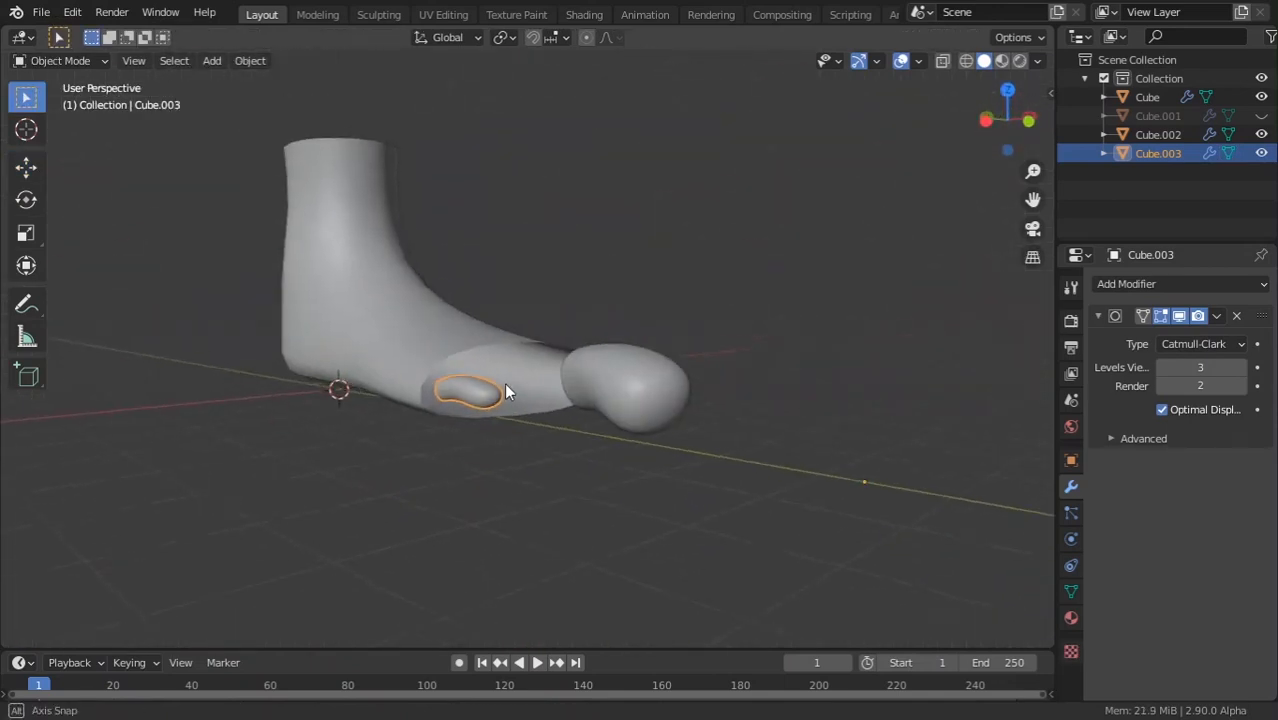
key("Tab")
left_click_drag(464, 301, 456, 323)
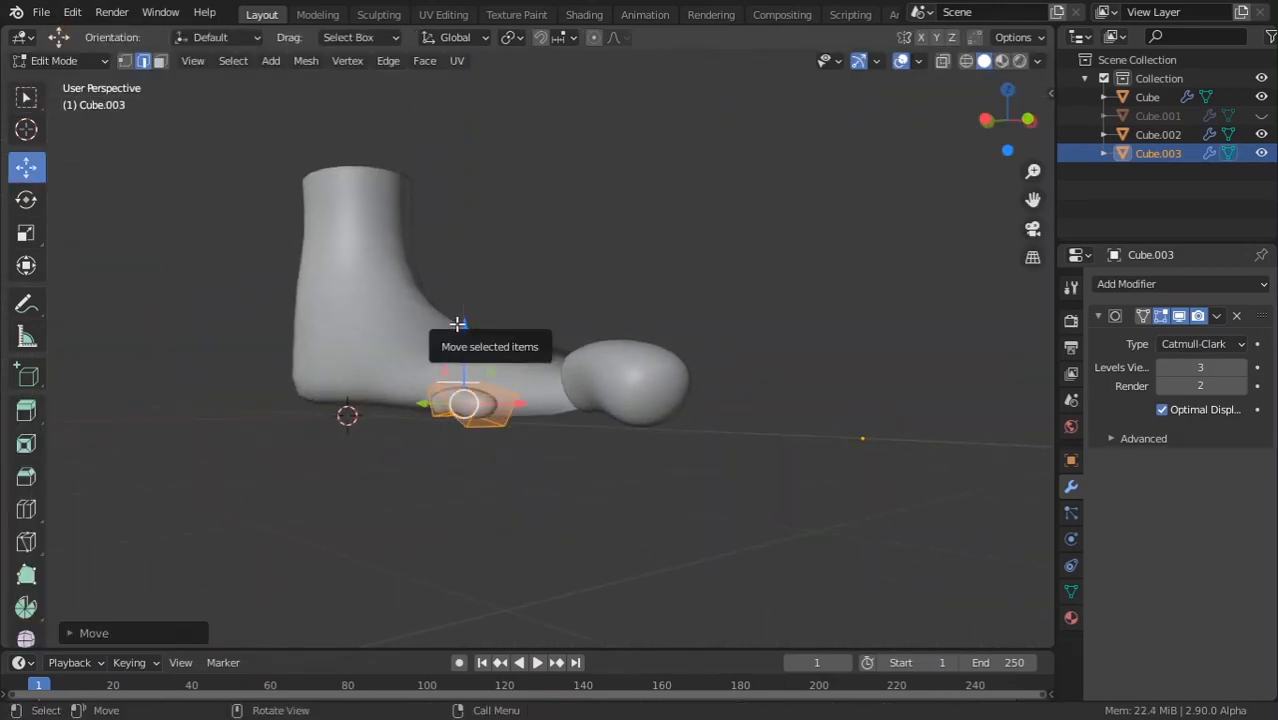
middle_click_drag(464, 425, 474, 522)
scroll(474, 522, "down", 1)
In top view, nudge the little toe closer to the foot along Y and about 0.02 m inward along X.
key("KP_7")
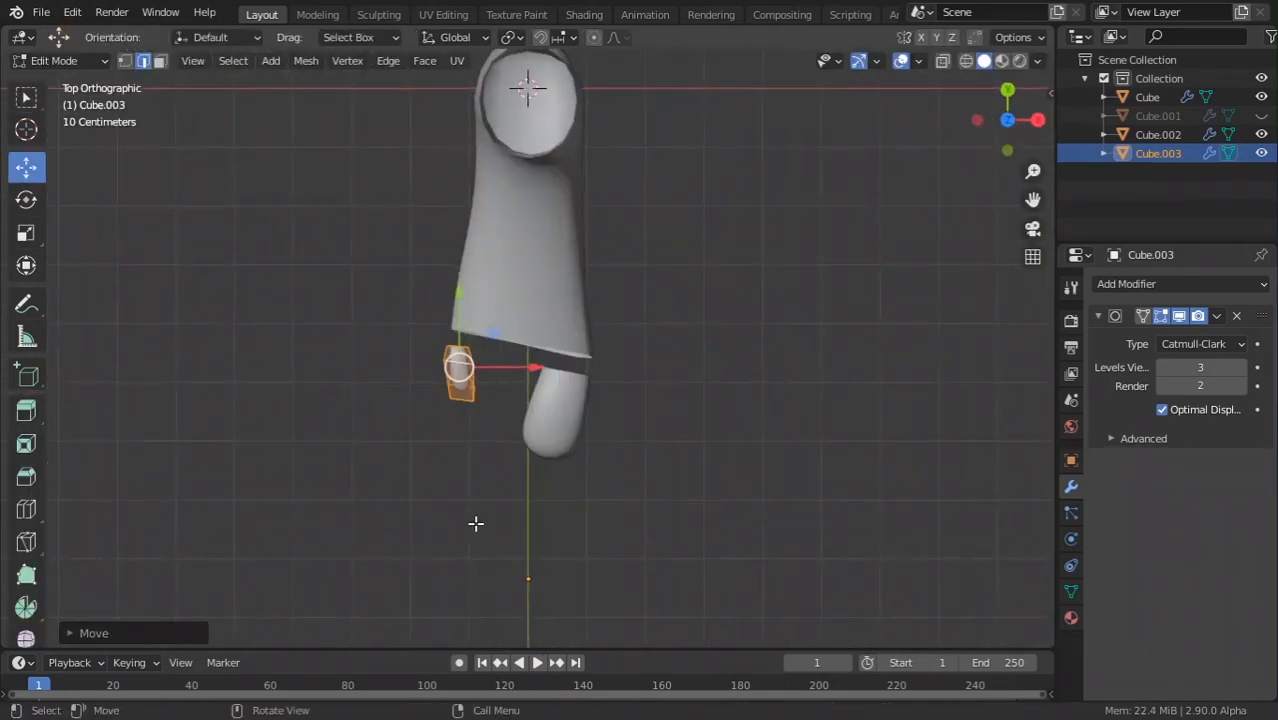
middle_click_drag(514, 316, 436, 364)
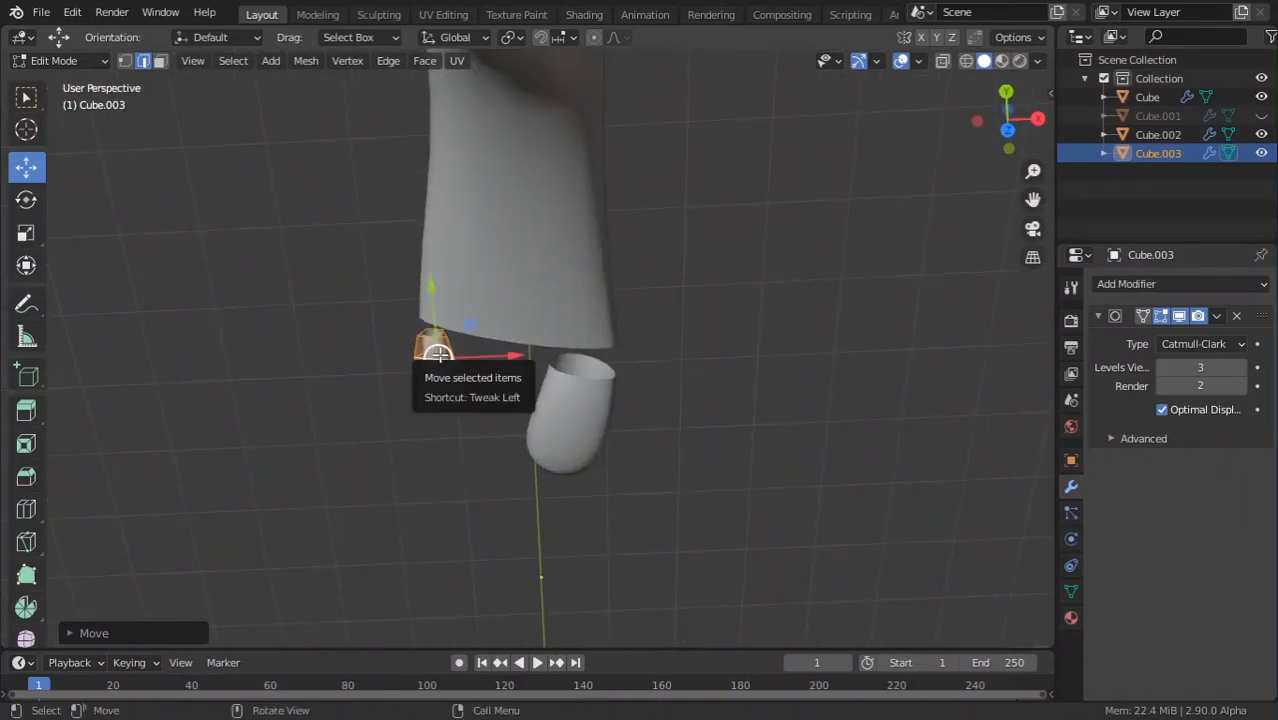
key("KP_7")
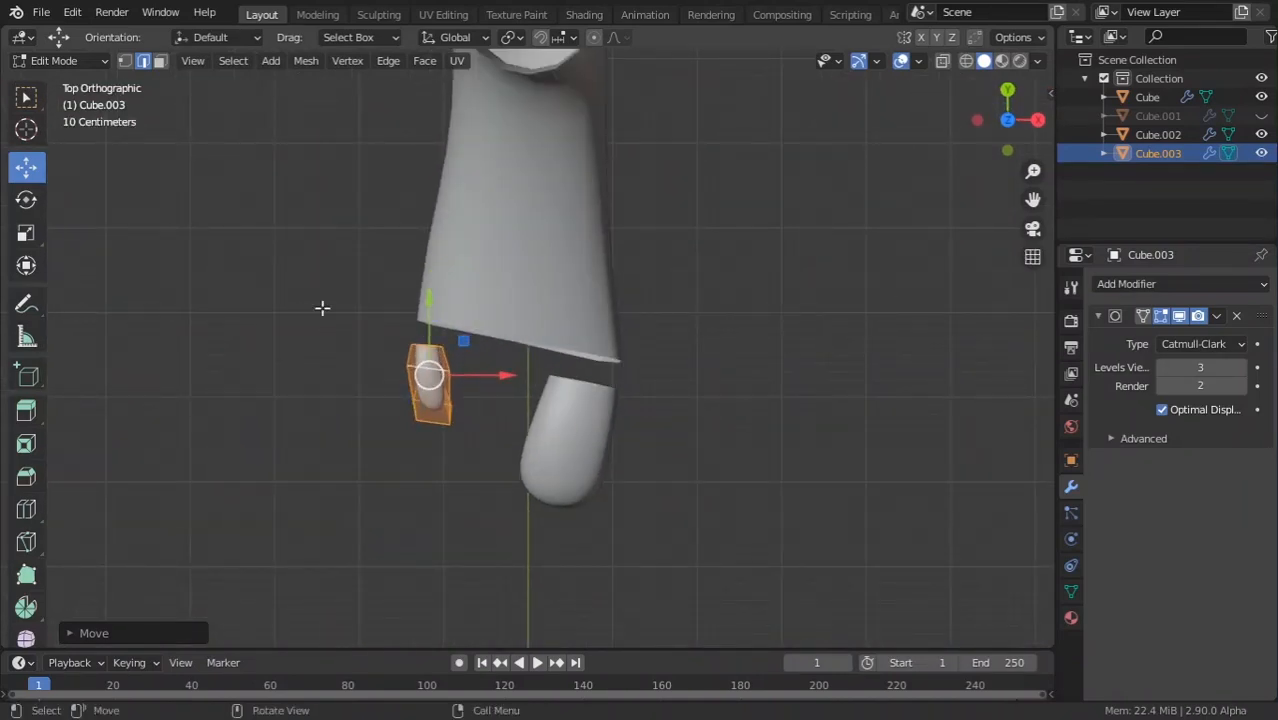
left_click_drag(436, 315, 438, 301)
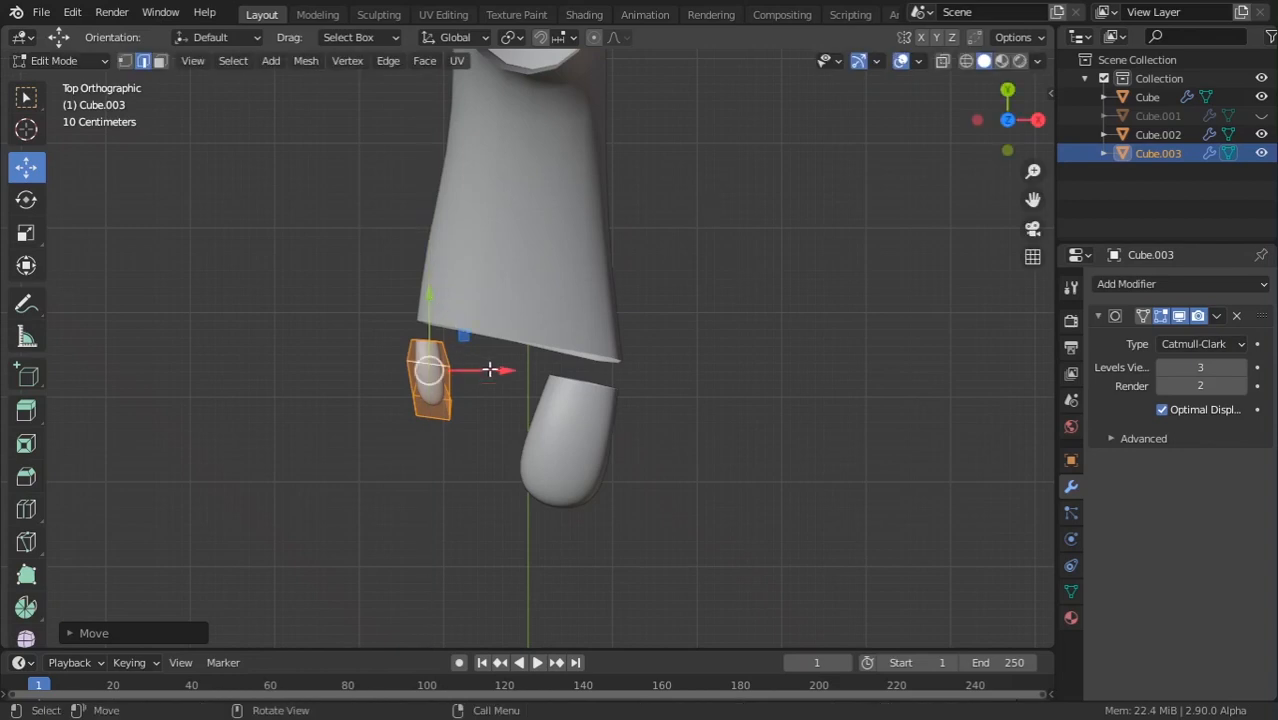
left_click_drag(502, 368, 507, 366)
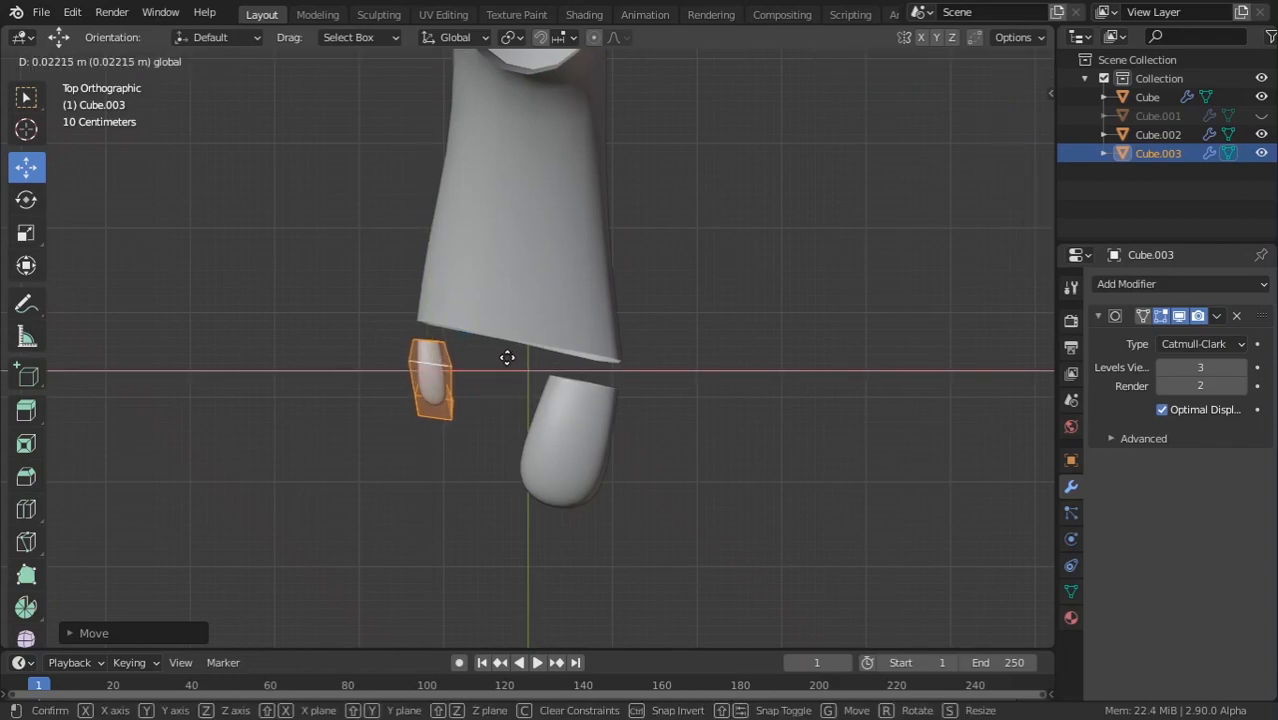
left_click_drag(507, 357, 505, 360)
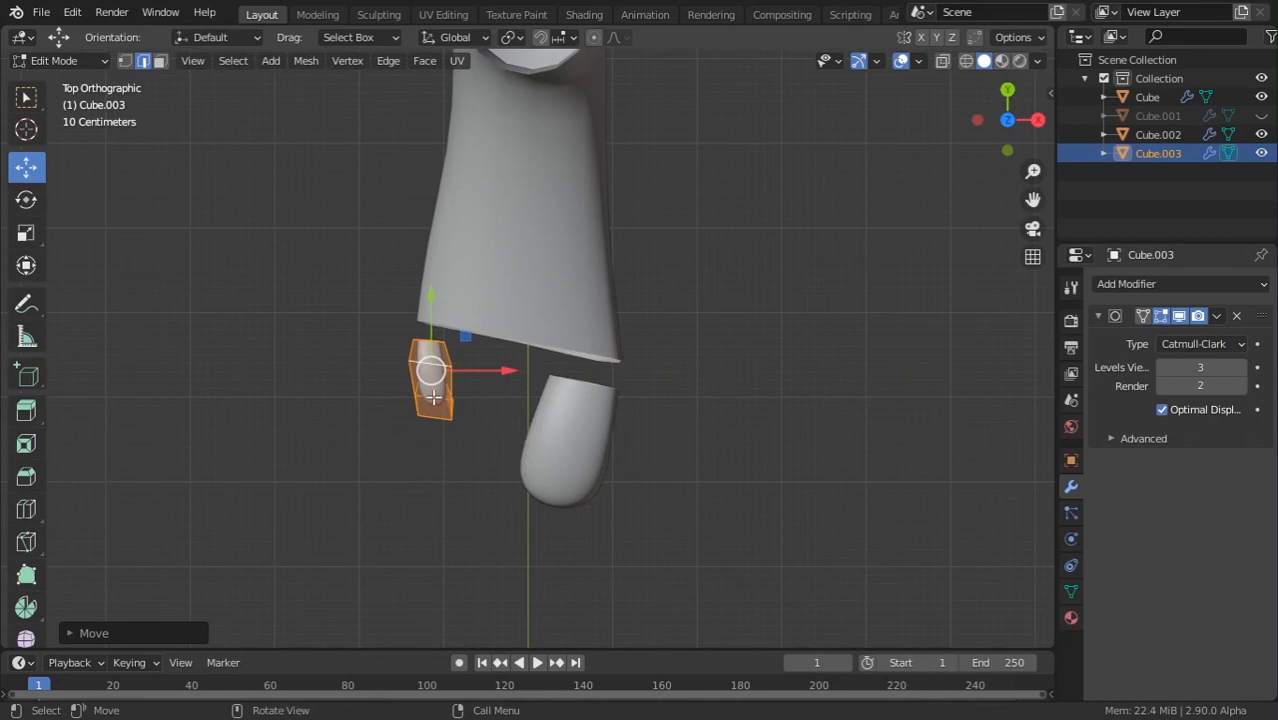
Duplicate the little toe, enlarge the copy and place it next to the original as the second small toe.
key("shift+d")
left_click(571, 451)
scroll(571, 451, "up", 2)
key("s")
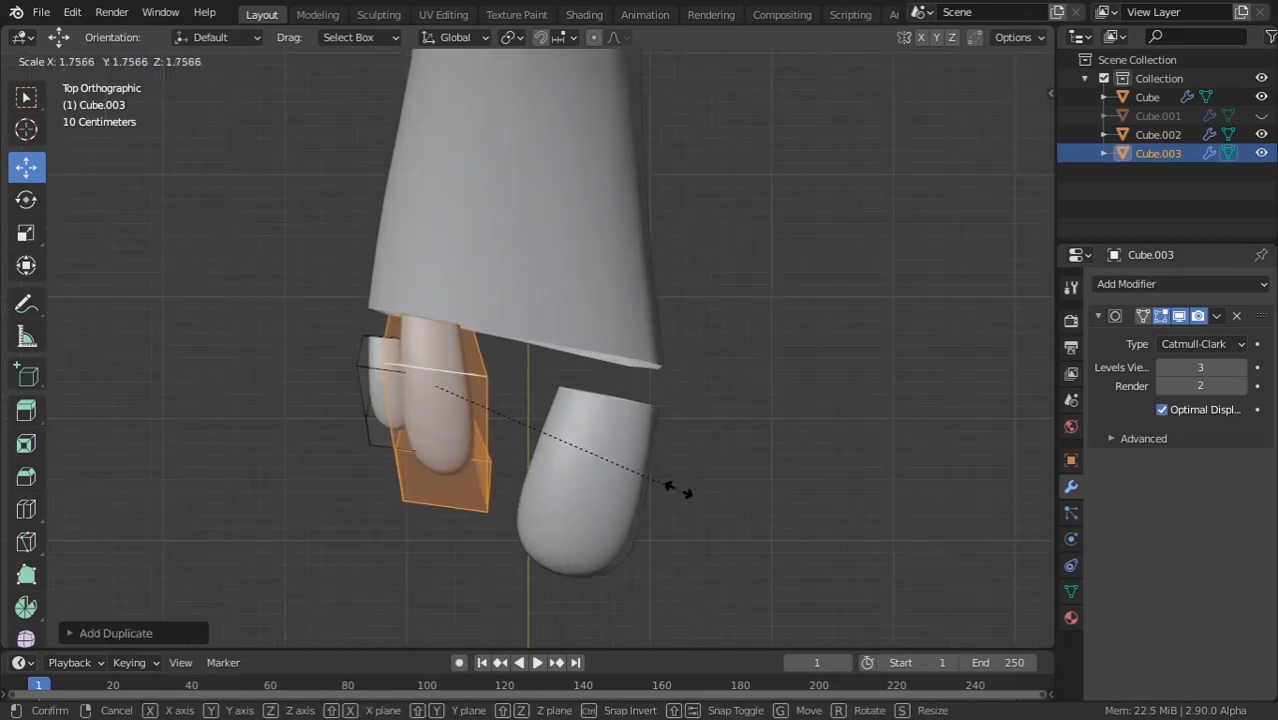
left_click(633, 455)
key("g")
left_click(722, 400)
Rotate the second small toe slightly in top view and tilt it with a trackball rotation.
key("r")
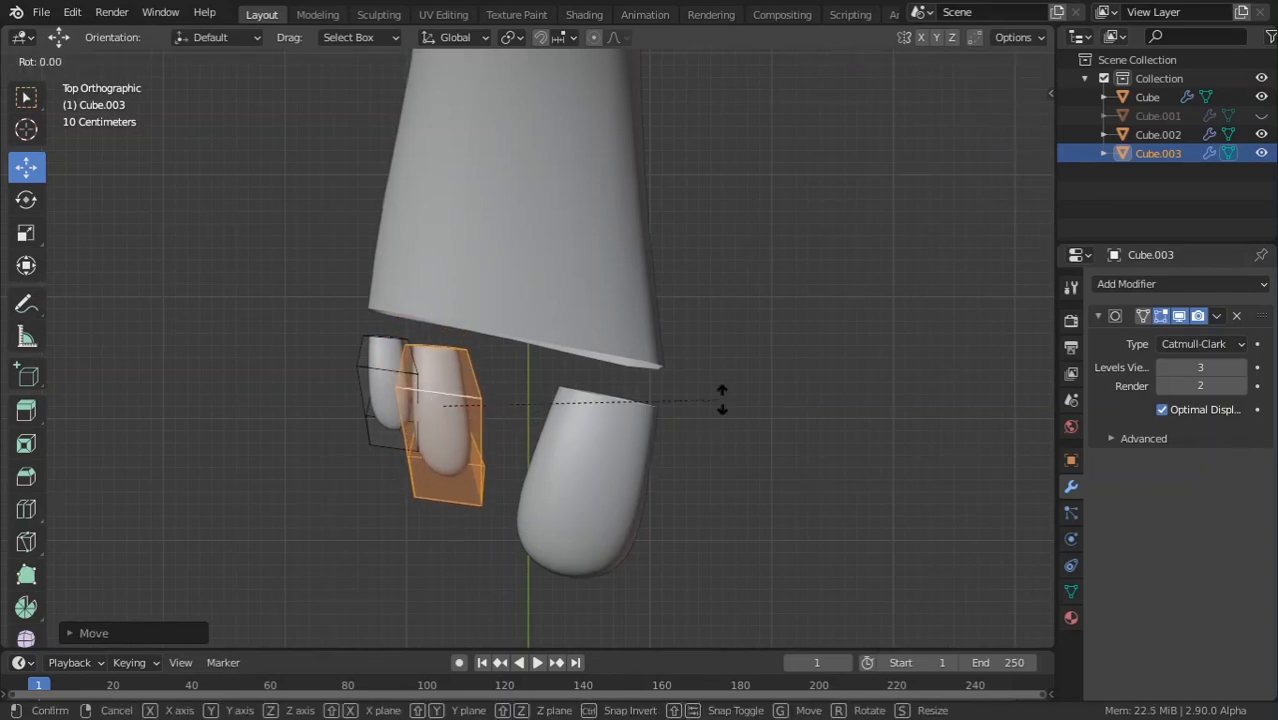
left_click(723, 430)
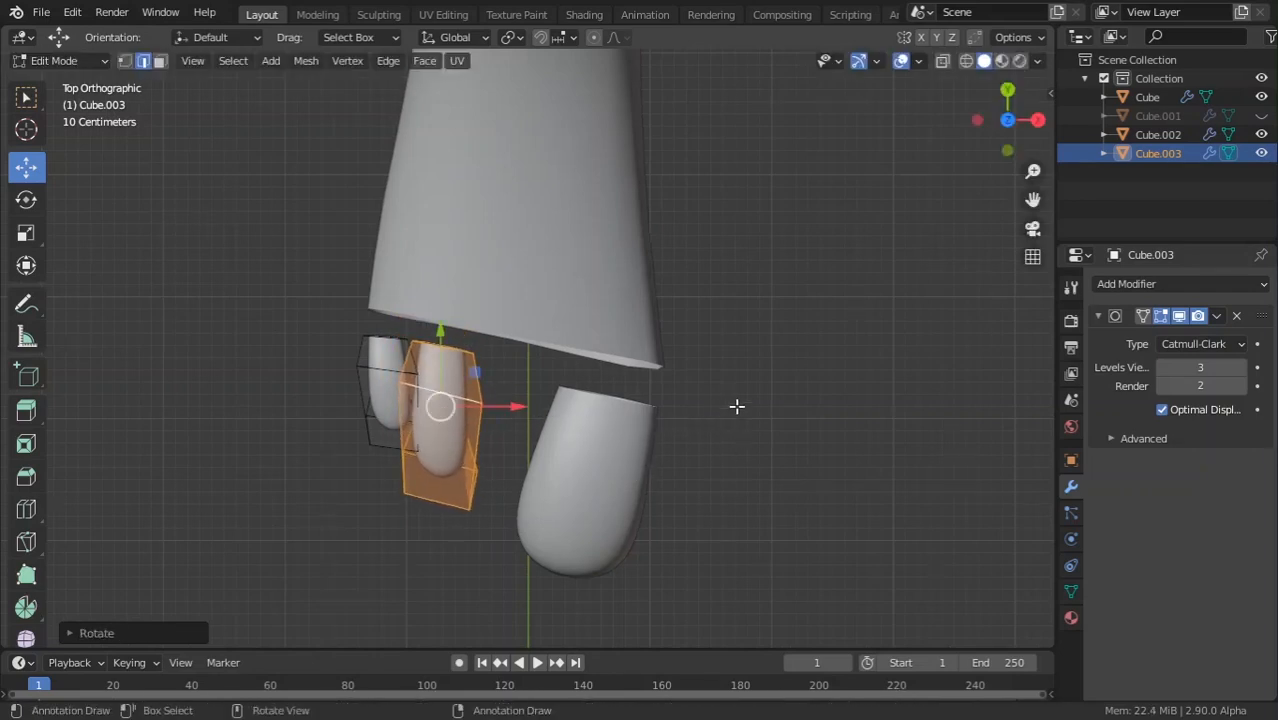
key("r")
key("r")
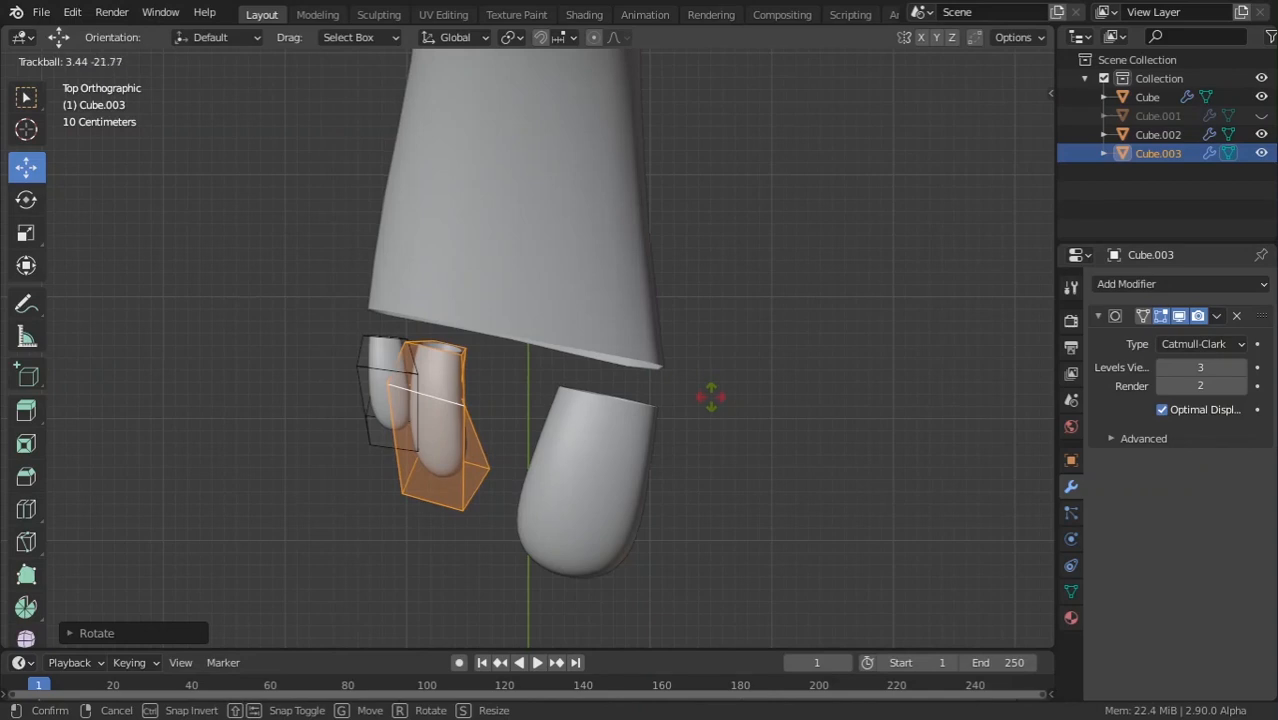
left_click(699, 414)
Inspect the placement of the two small toes against the foot and big toe from the front and above.
key("Tab")
middle_click_drag(699, 414, 676, 357)
key("Tab")
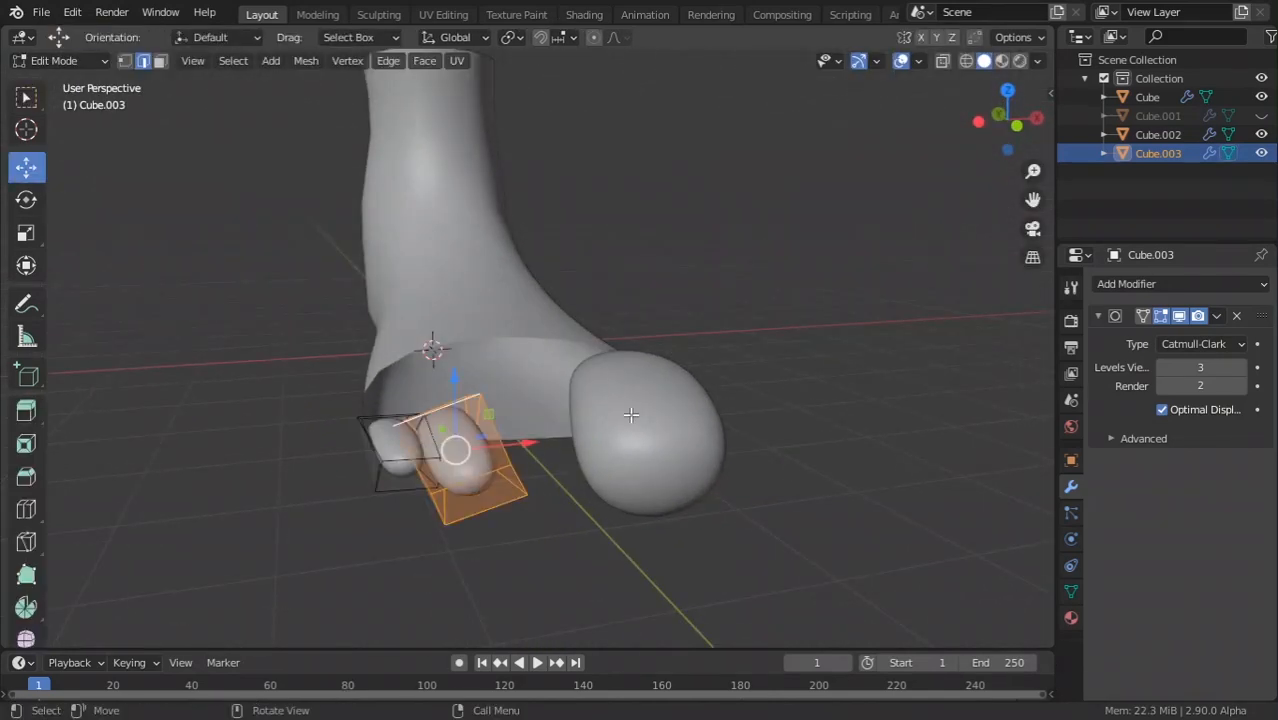
key("Tab")
middle_click_drag(523, 446, 508, 489)
key("KP_7")
key("KP_4")
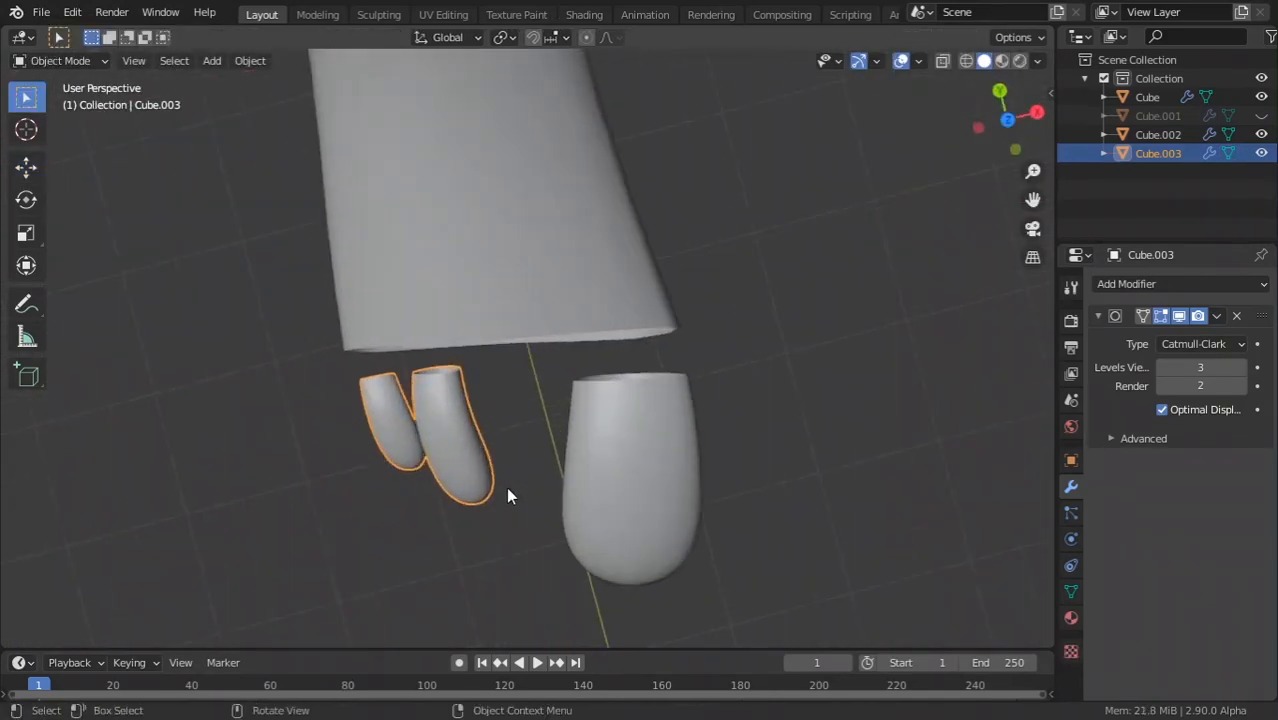
scroll(508, 489, "up", 2)
Duplicate the second small toe, enlarge the copy slightly and place it between the second small toe and the big toe.
key("Tab")
middle_click_drag(484, 534, 407, 405, "shift")
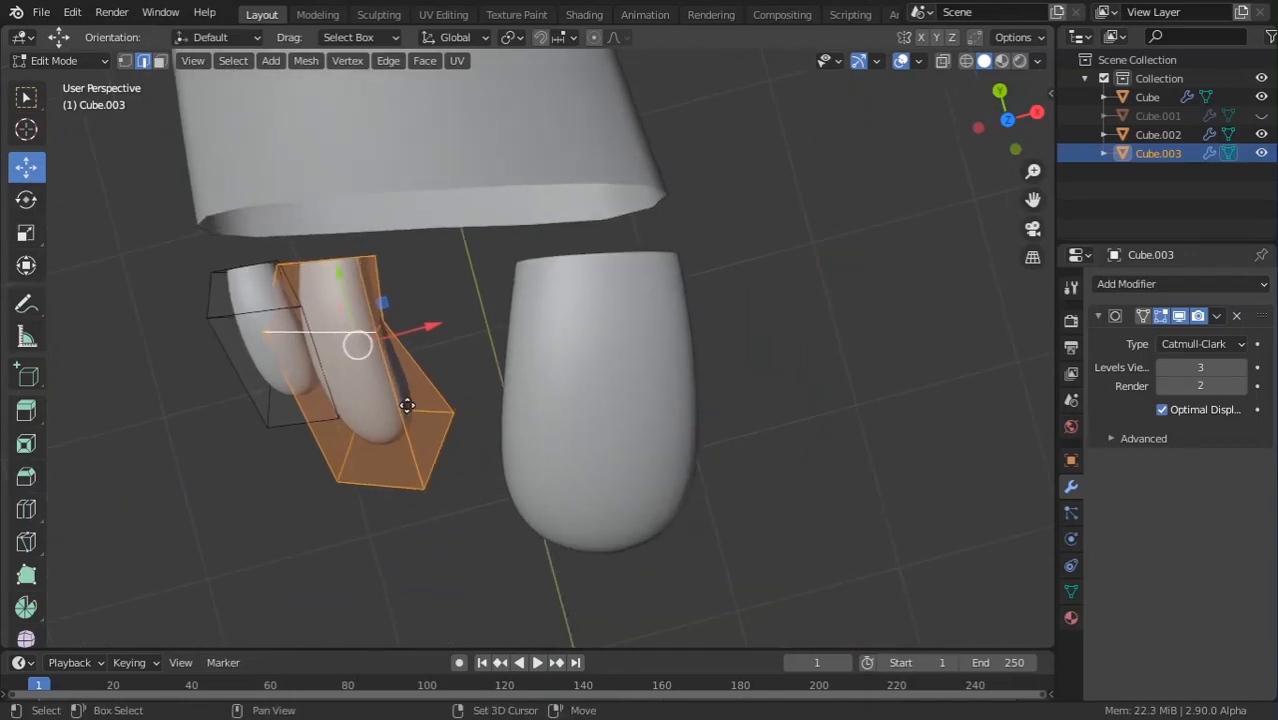
key("shift+d")
left_click(524, 373)
key("s")
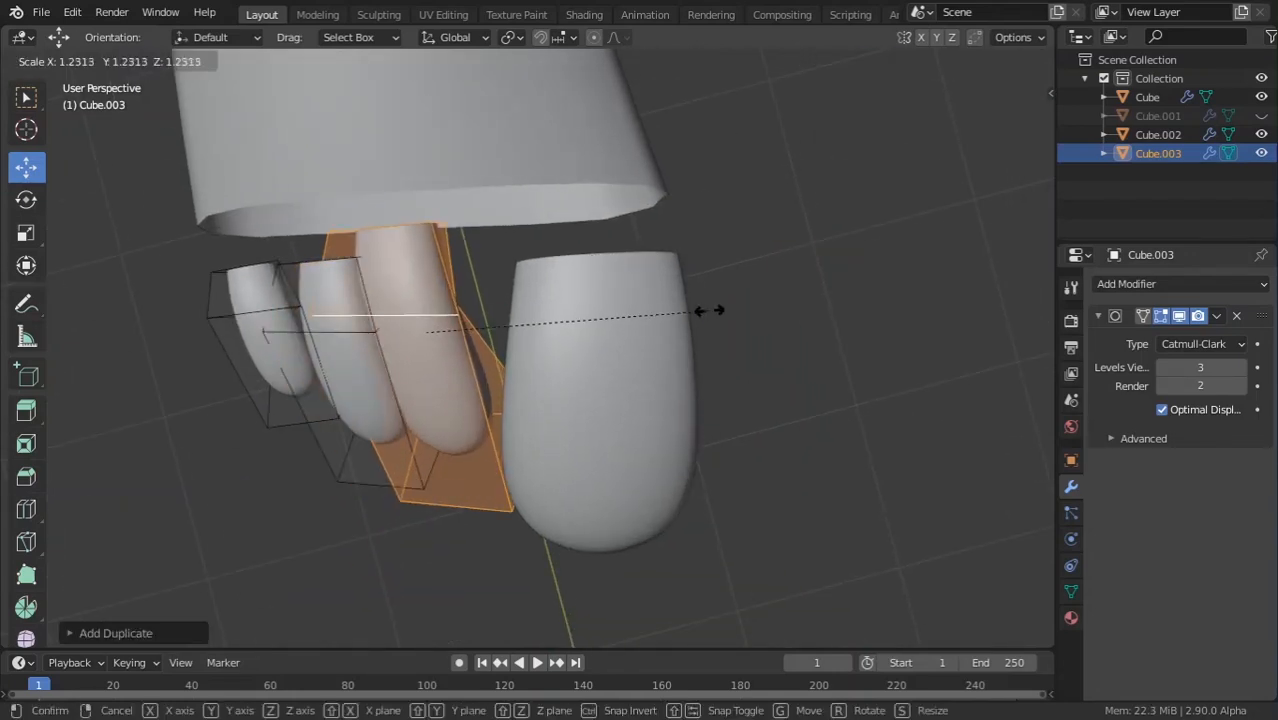
left_click(660, 320)
key("s")
left_click(650, 335)
key("g")
left_click(657, 357)
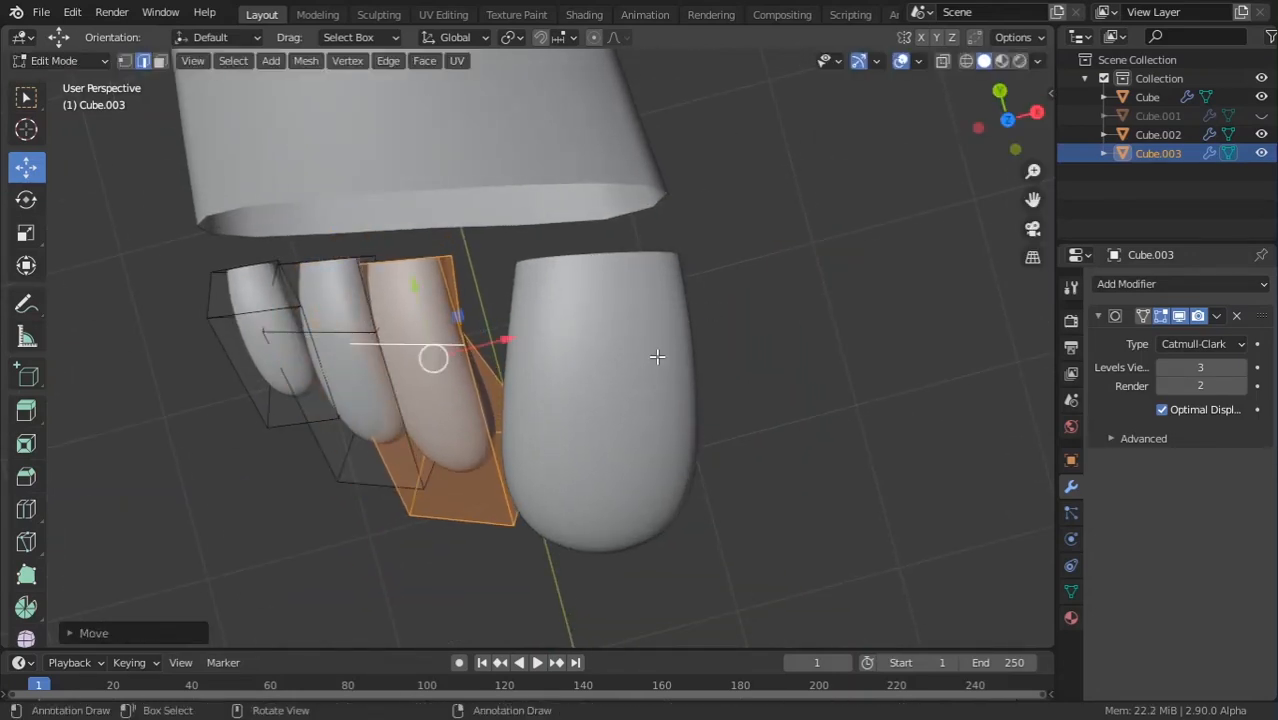
Rotate the third small toe slightly so it straightens and scale it down a little along X.
key("r")
left_click(712, 202)
key("s")
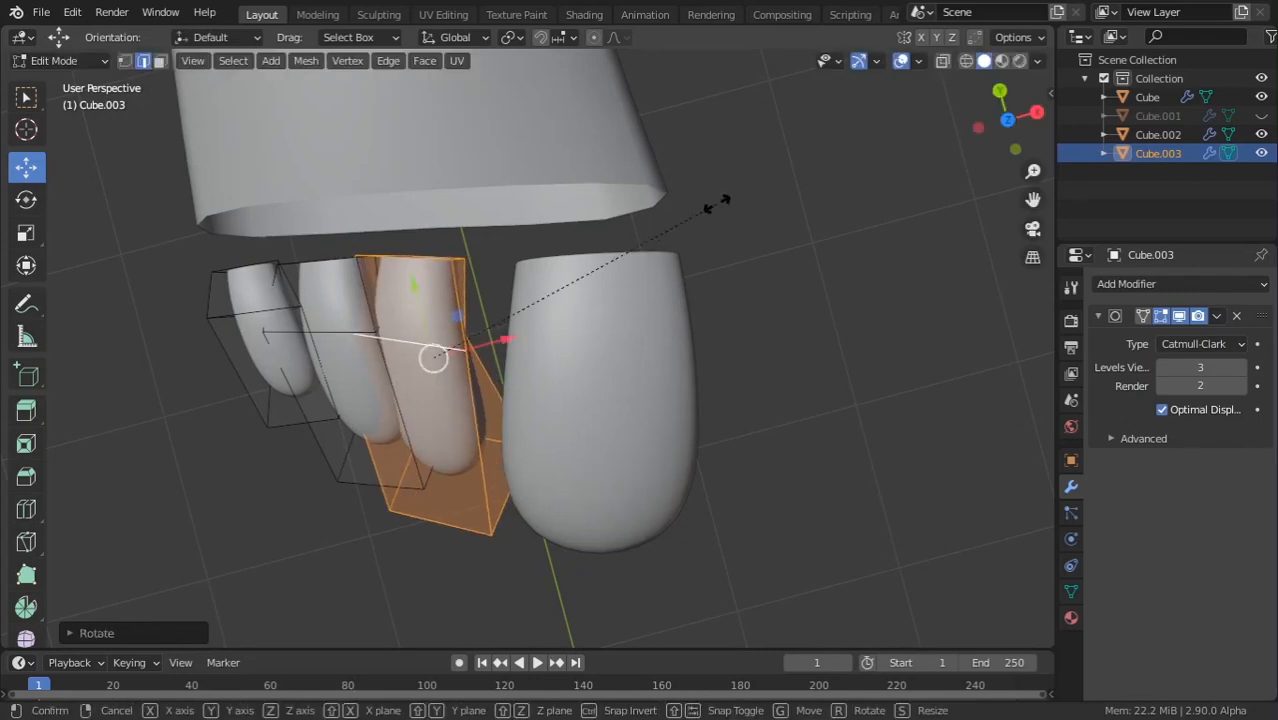
key("x")
left_click(686, 205)
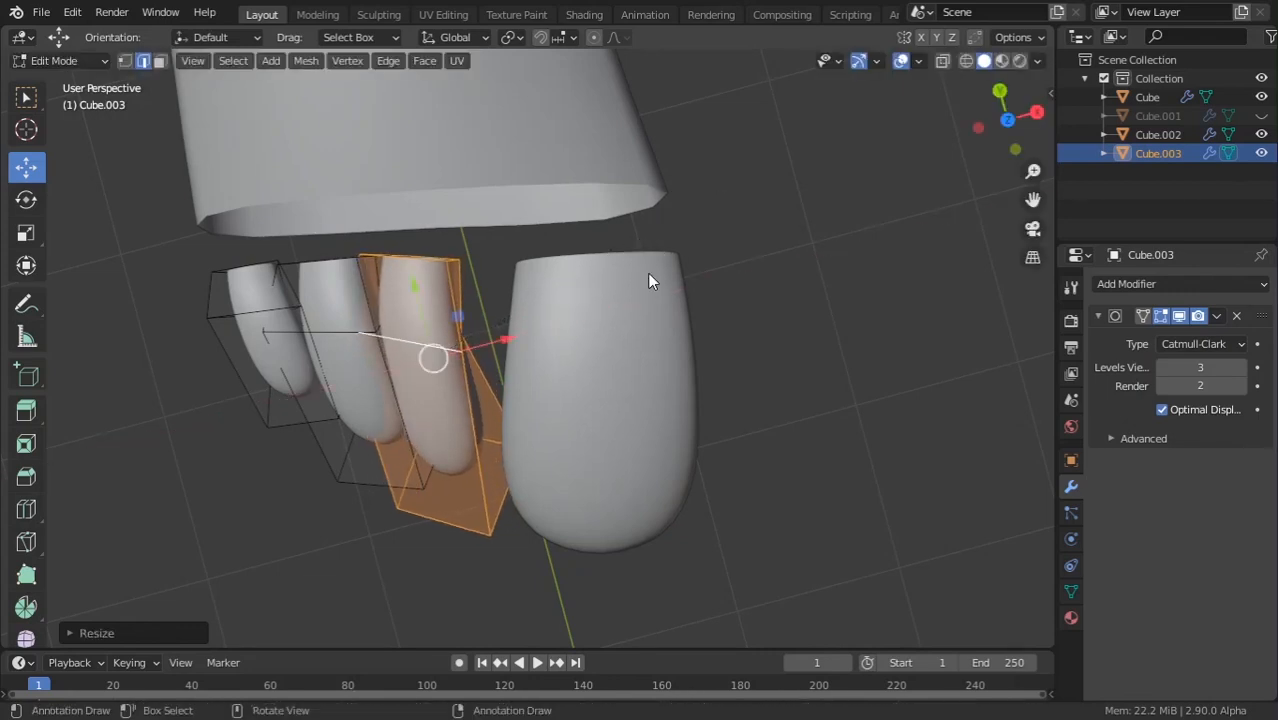
Tilt the third small toe with two trackball rotations so it lines up with its neighbours.
key("r")
key("r")
left_click(559, 332)
key("Tab")
middle_click_drag(546, 387, 625, 220)
key("Tab")
middle_click_drag(796, 399, 535, 406)
key("r")
key("r")
left_click(570, 362)
key("Tab")
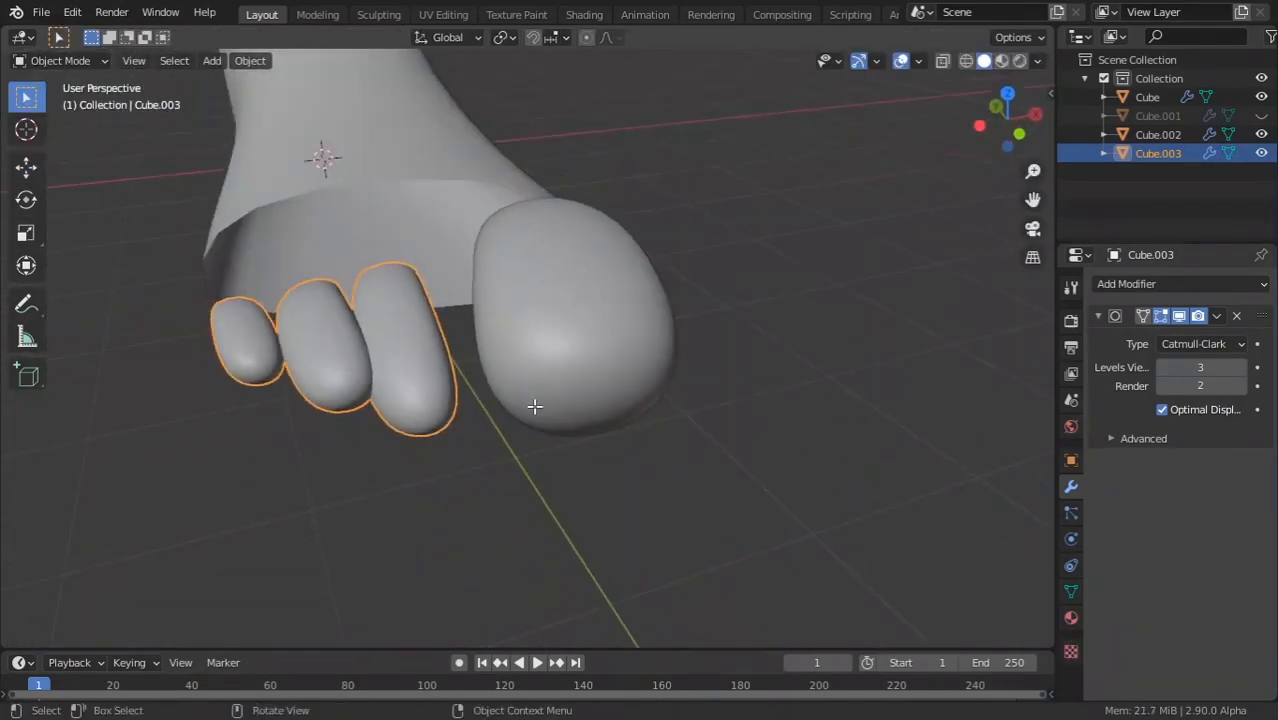
In top view, shift the third small toe slightly away from the second one, toward the big toe.
key("Tab")
key("KP_7")
scroll(530, 400, "up", 4)
key("Tab")
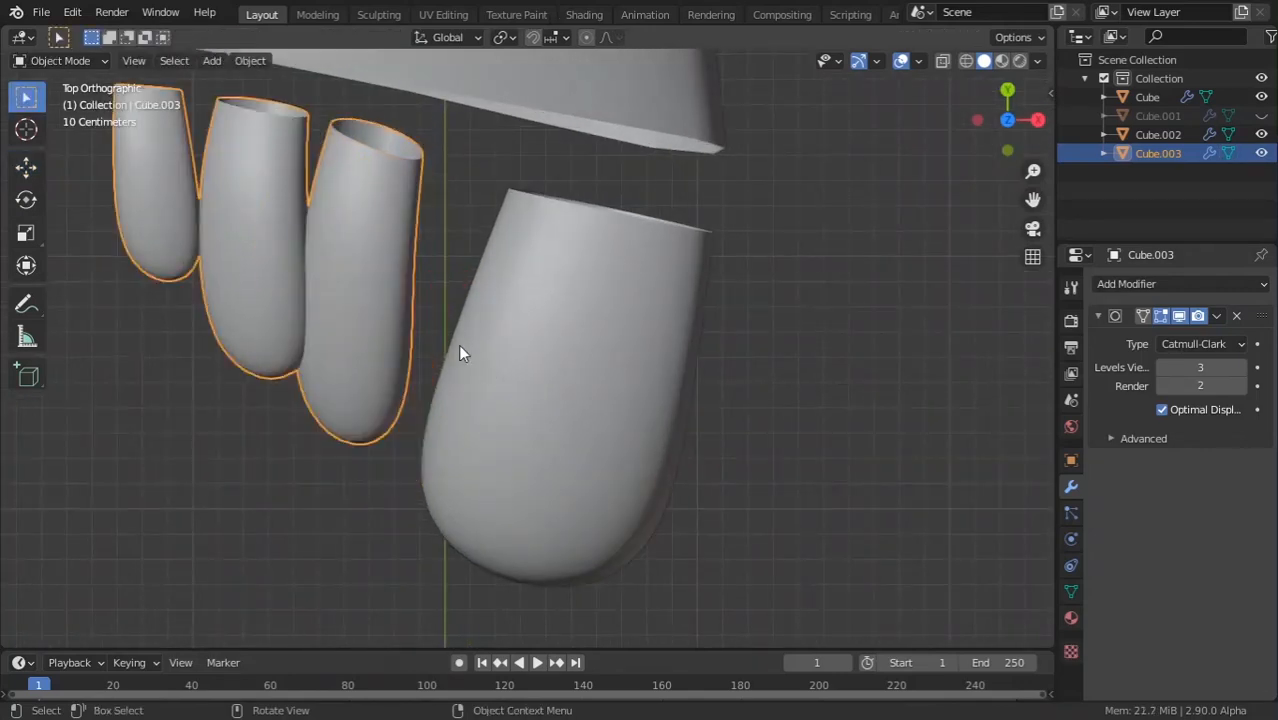
key("Tab")
key("g")
left_click(432, 340)
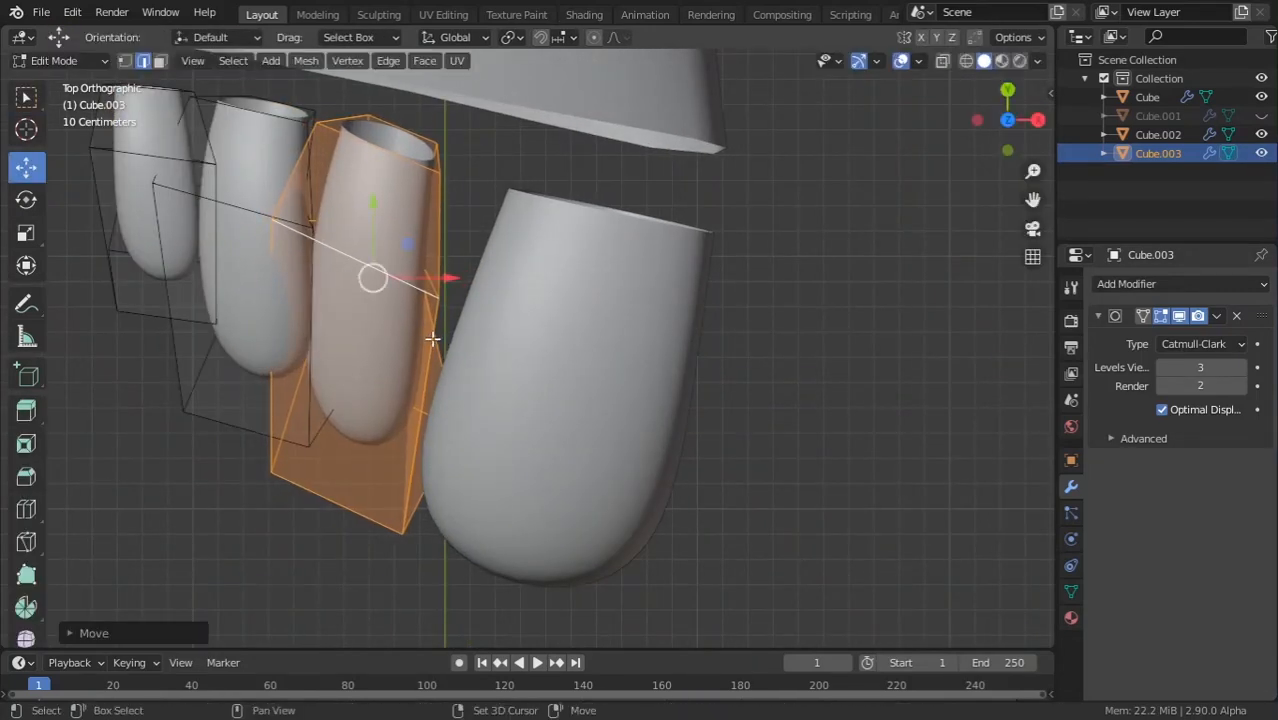
Duplicate the third small toe, place the copy beside the big toe as the fourth small toe and raise it slightly.
key("shift+d")
left_click(542, 365)
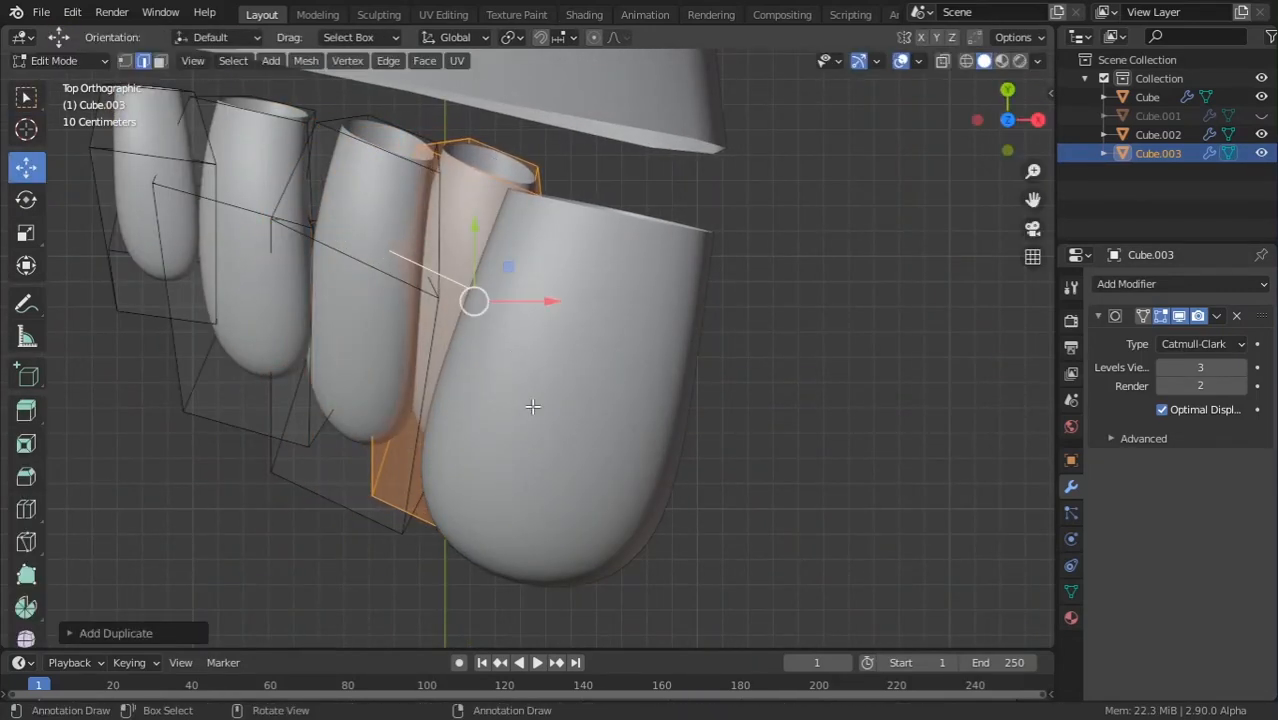
middle_click_drag(542, 365, 456, 280)
left_click_drag(468, 283, 474, 243)
scroll(471, 277, "down", 3)
key("Tab")
middle_click_drag(471, 277, 577, 437)
key("Tab")
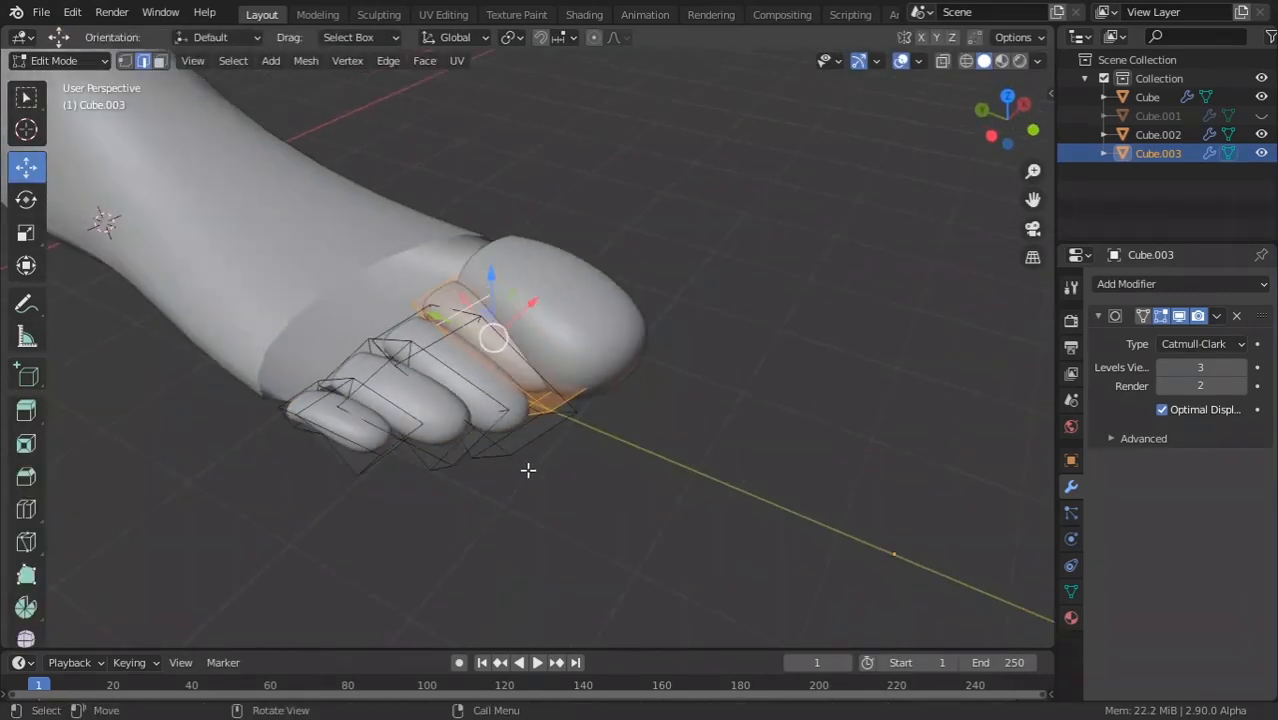
Scale down the big toe and, in top view, move it away from the small toes and closer to the foot.
key("Tab")
middle_click_drag(516, 522, 565, 456)
left_click(565, 456)
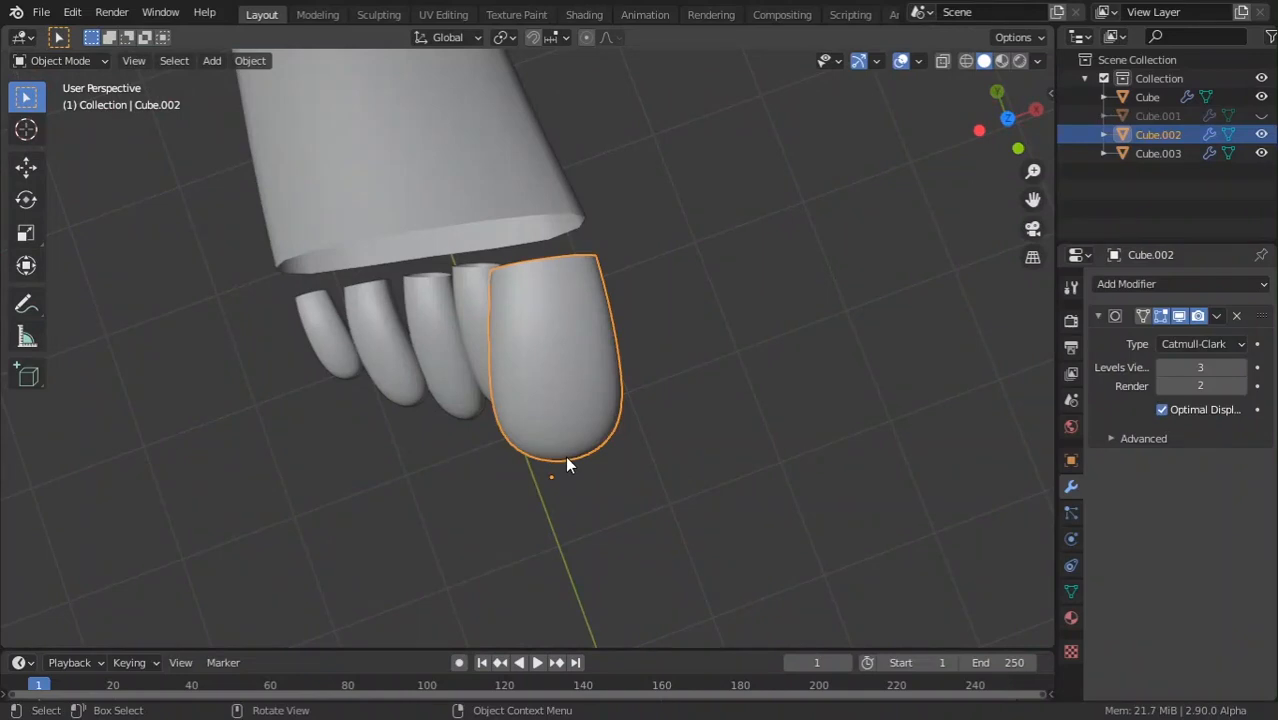
key("KP_7")
scroll(564, 410, "up", 2)
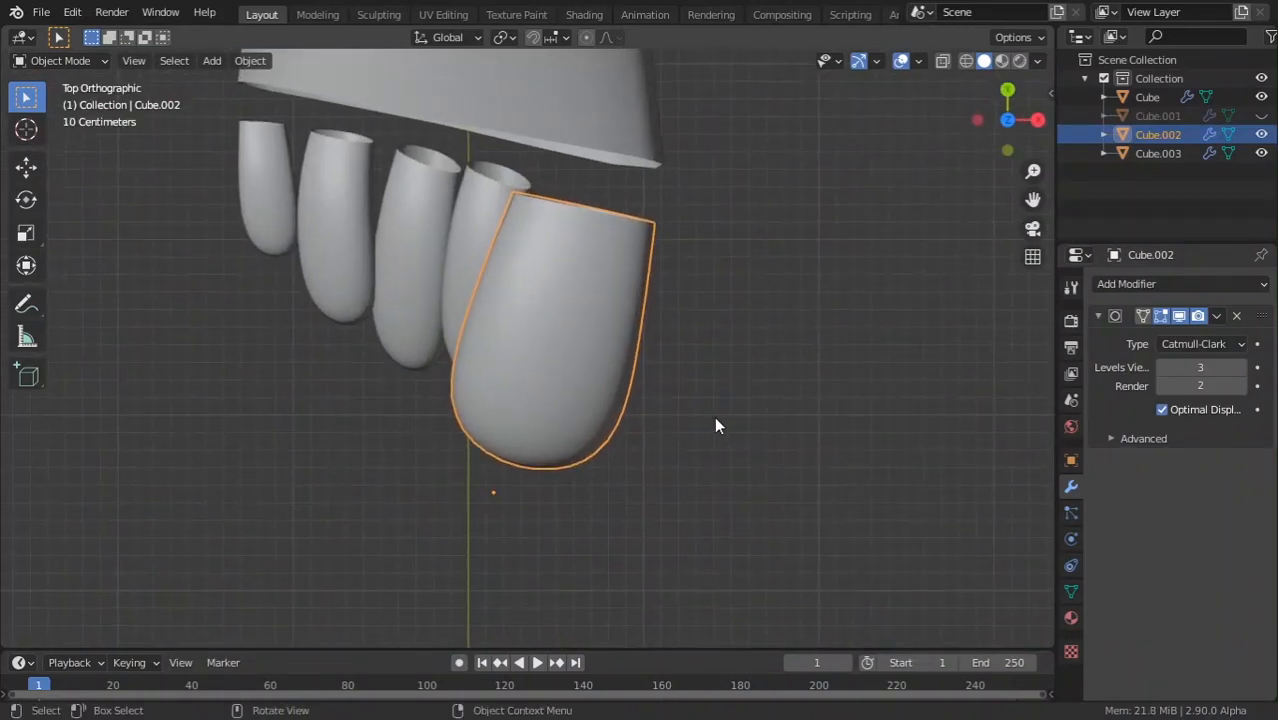
key("s")
left_click(685, 417)
key("g")
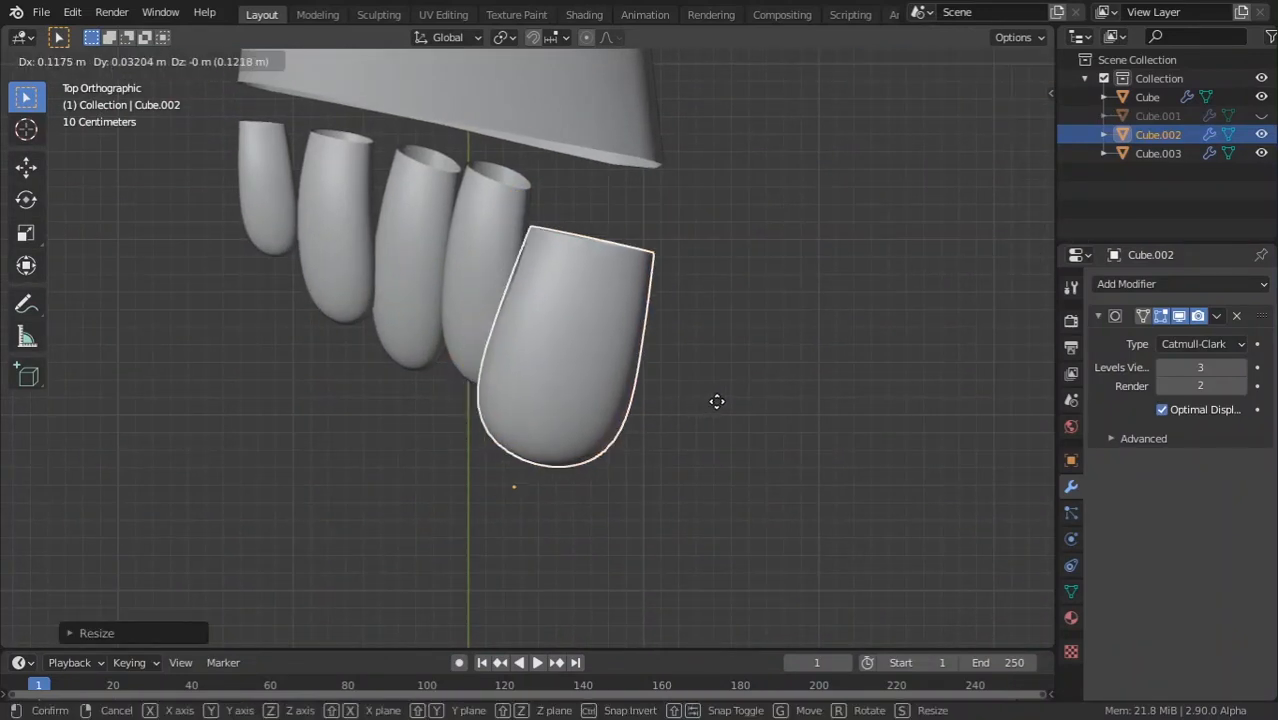
left_click(723, 377)
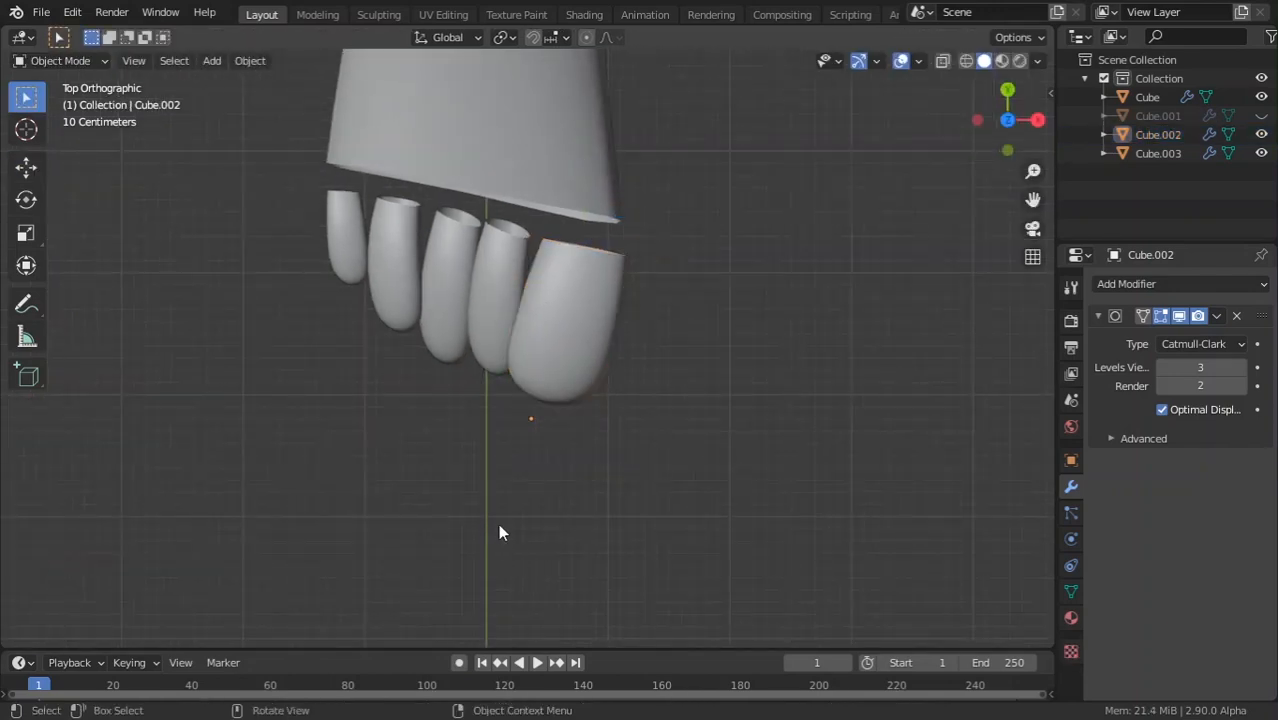
Select the linked mesh of the second small toe and rotate it slightly in top view.
middle_click_drag(498, 523, 462, 494)
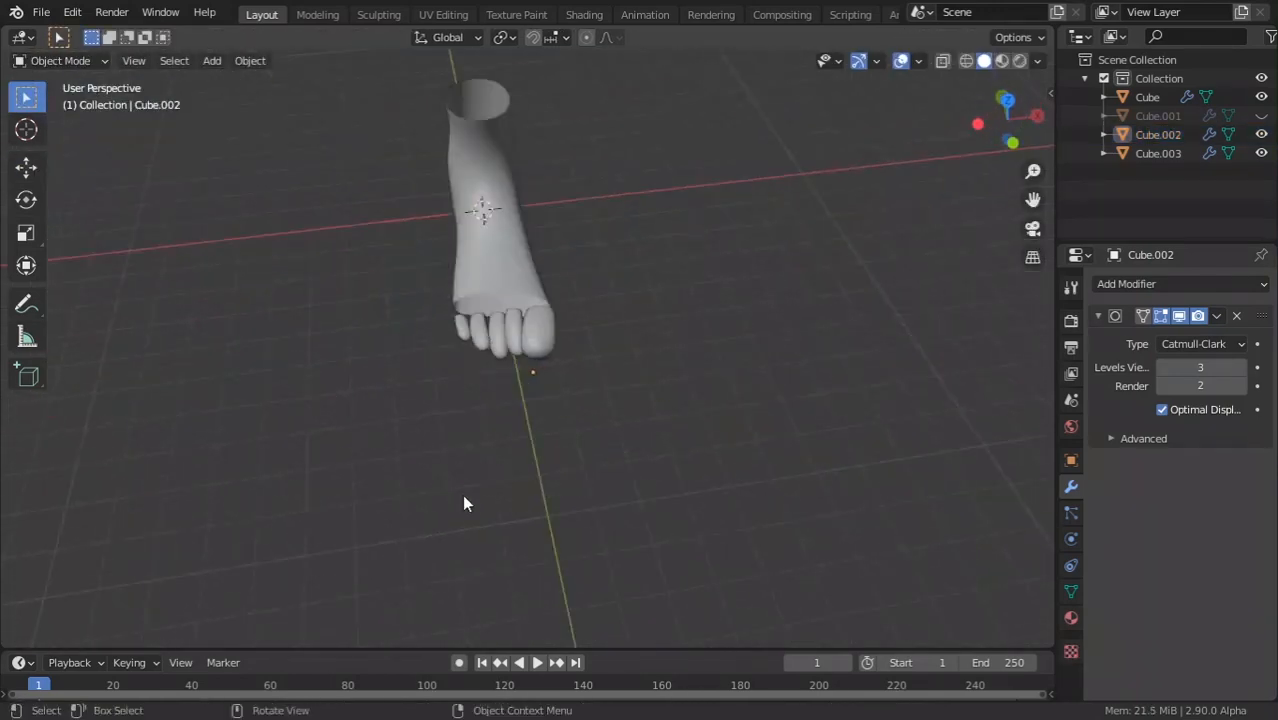
scroll(440, 396, "up", 5)
middle_click_drag(440, 396, 510, 372)
left_click(503, 372)
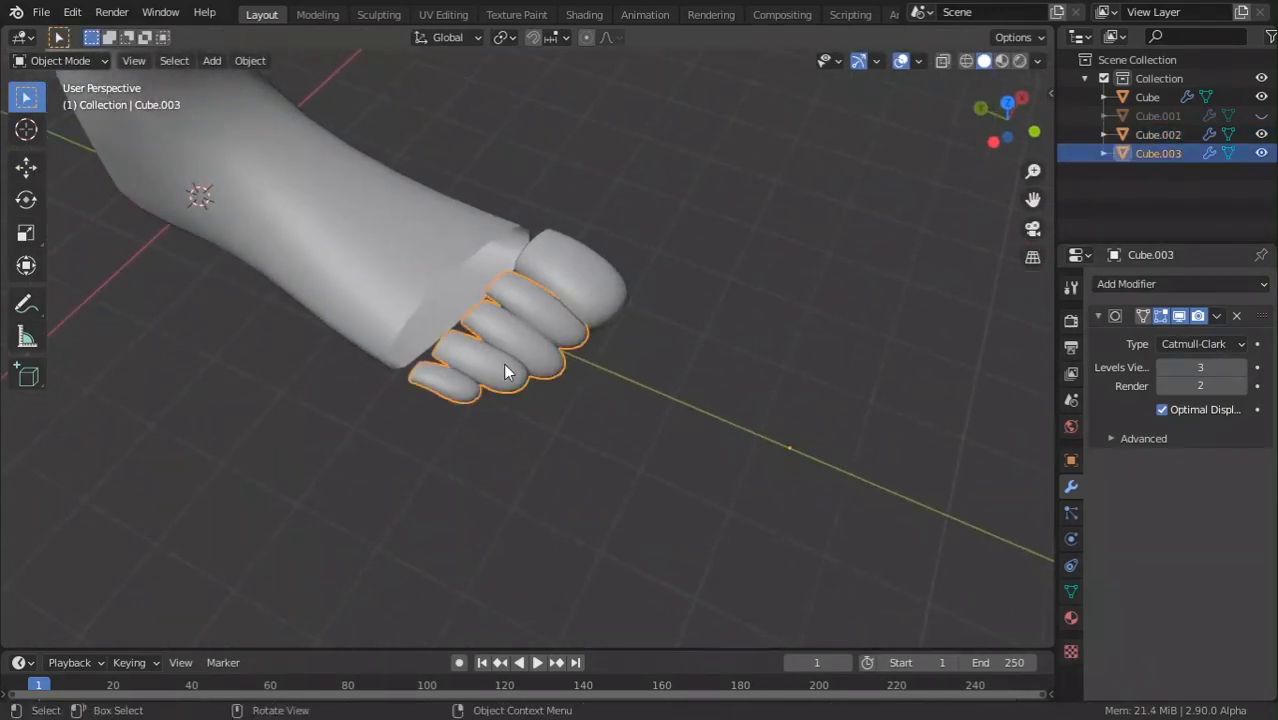
key("KP_7")
key("Tab")
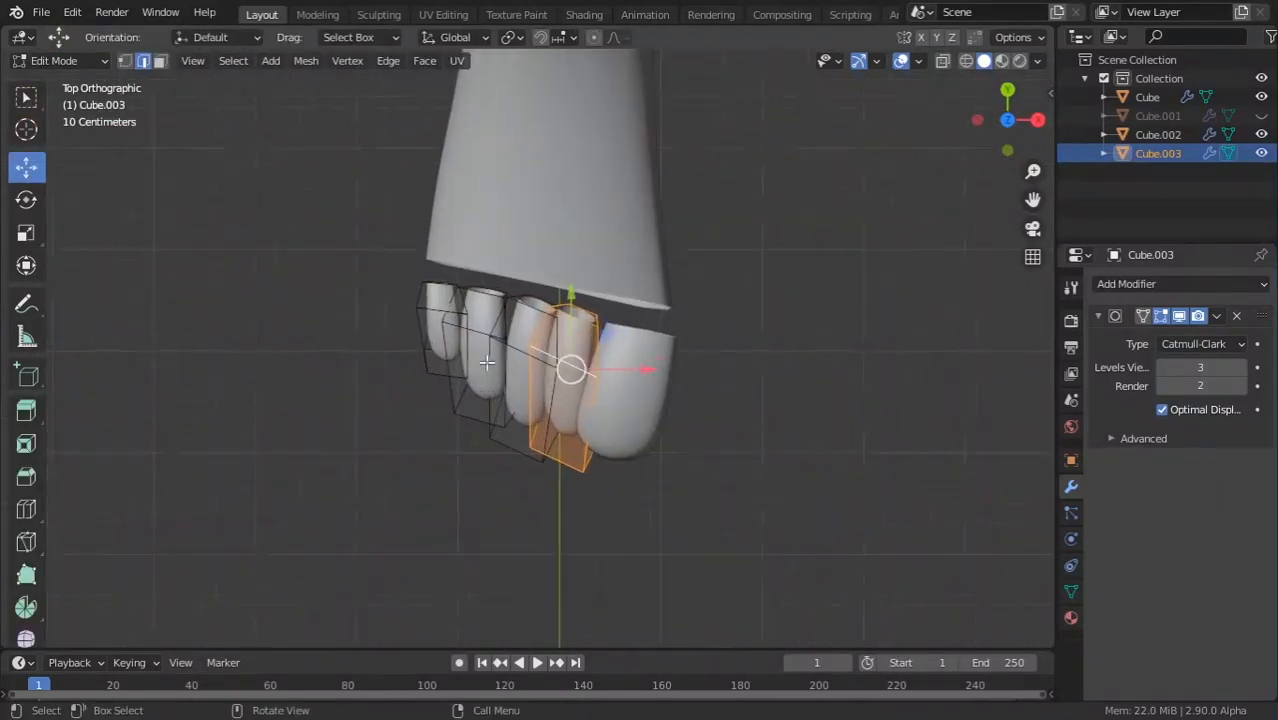
scroll(487, 362, "up", 1)
left_click(487, 362)
key("l")
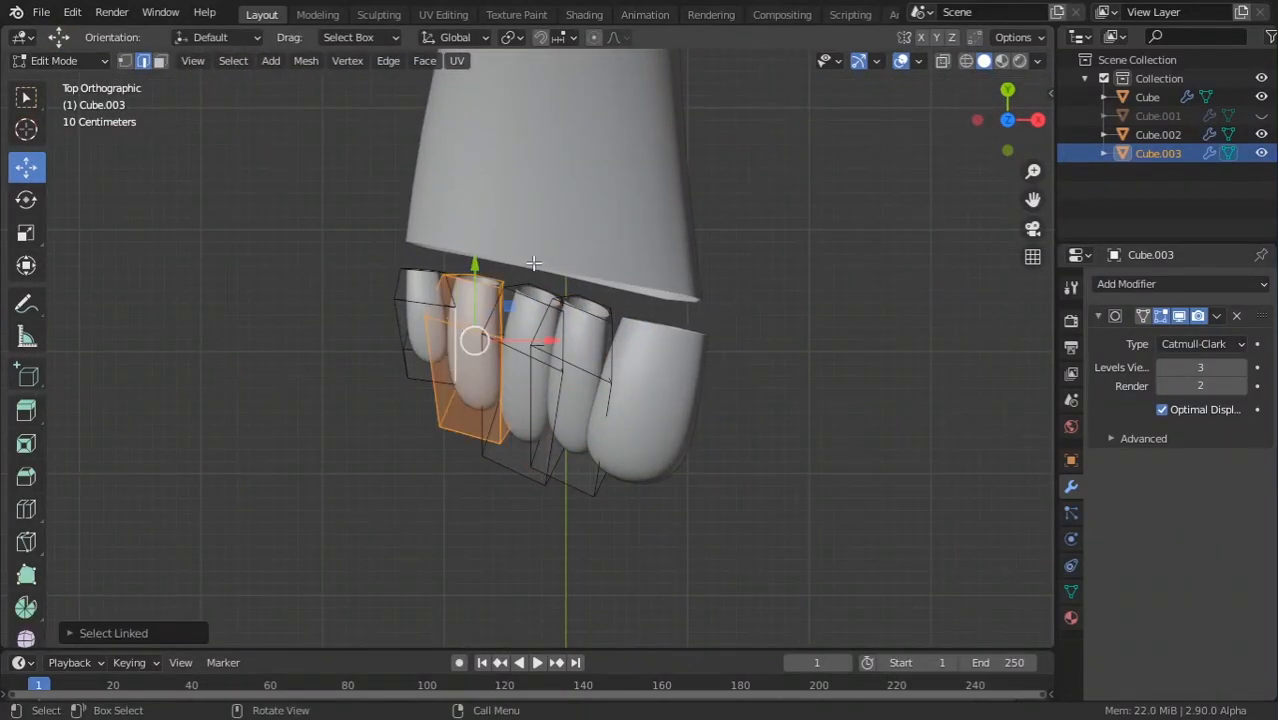
key("r")
key("r")
right_click(583, 243)
key("r")
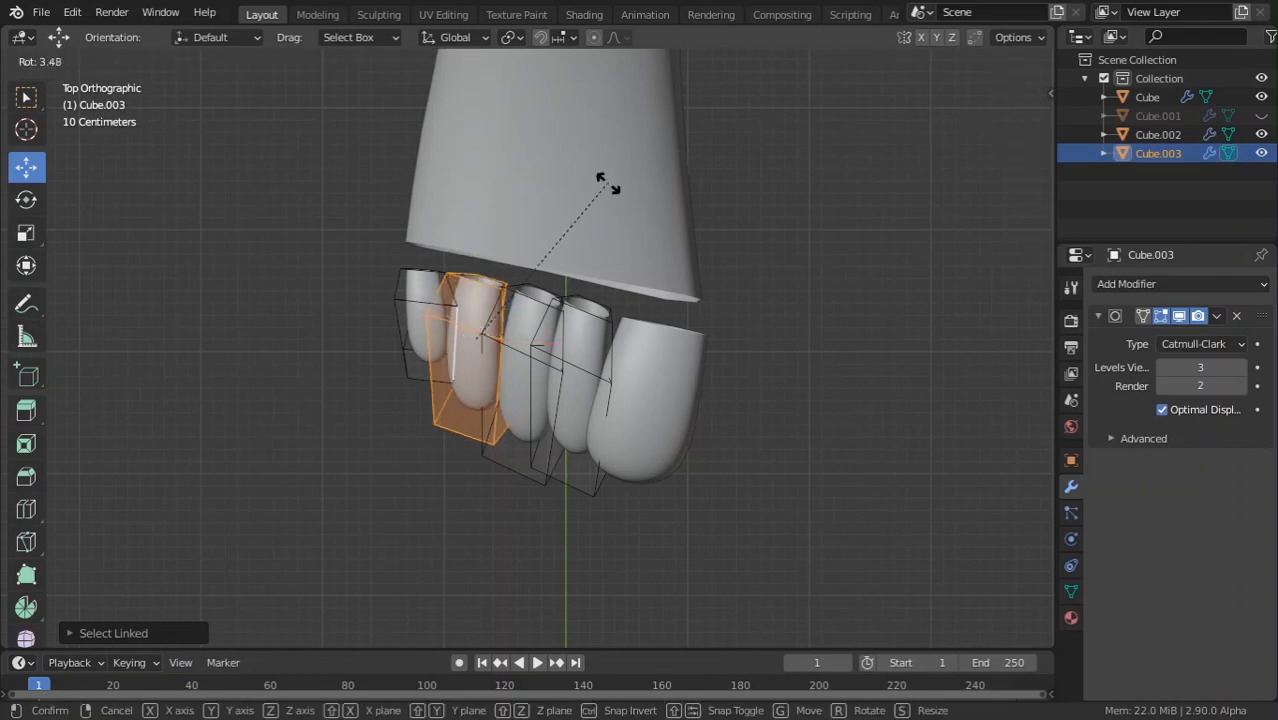
left_click(558, 254)
Select the linked mesh of the little toe and rotate it slightly in top view.
key("Tab")
middle_click_drag(557, 270, 443, 400)
key("Tab")
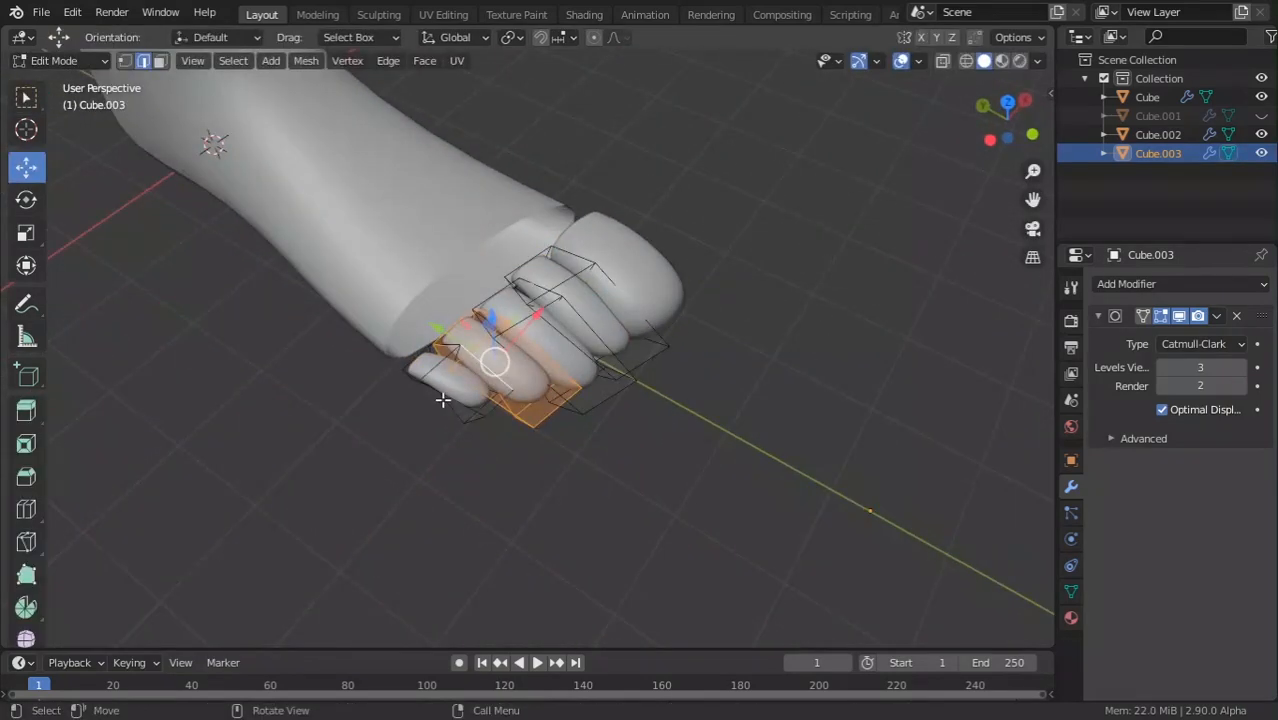
key("ctrl+l")
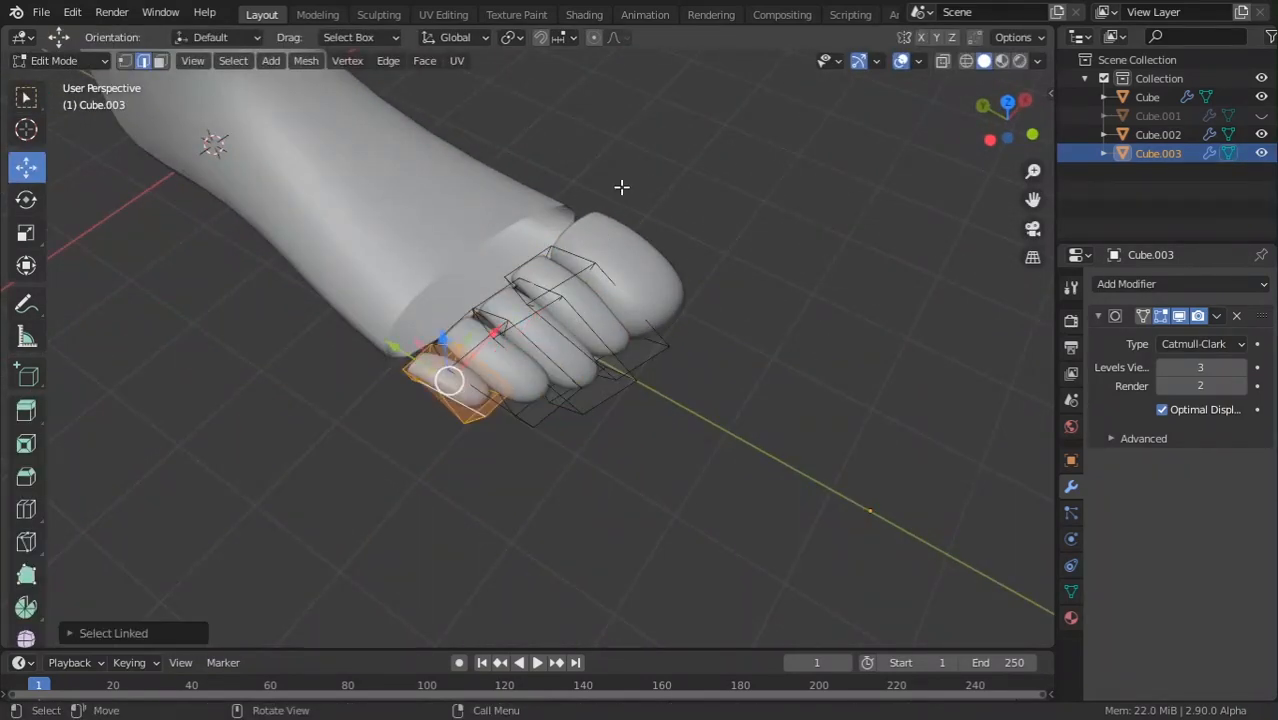
key("KP_7")
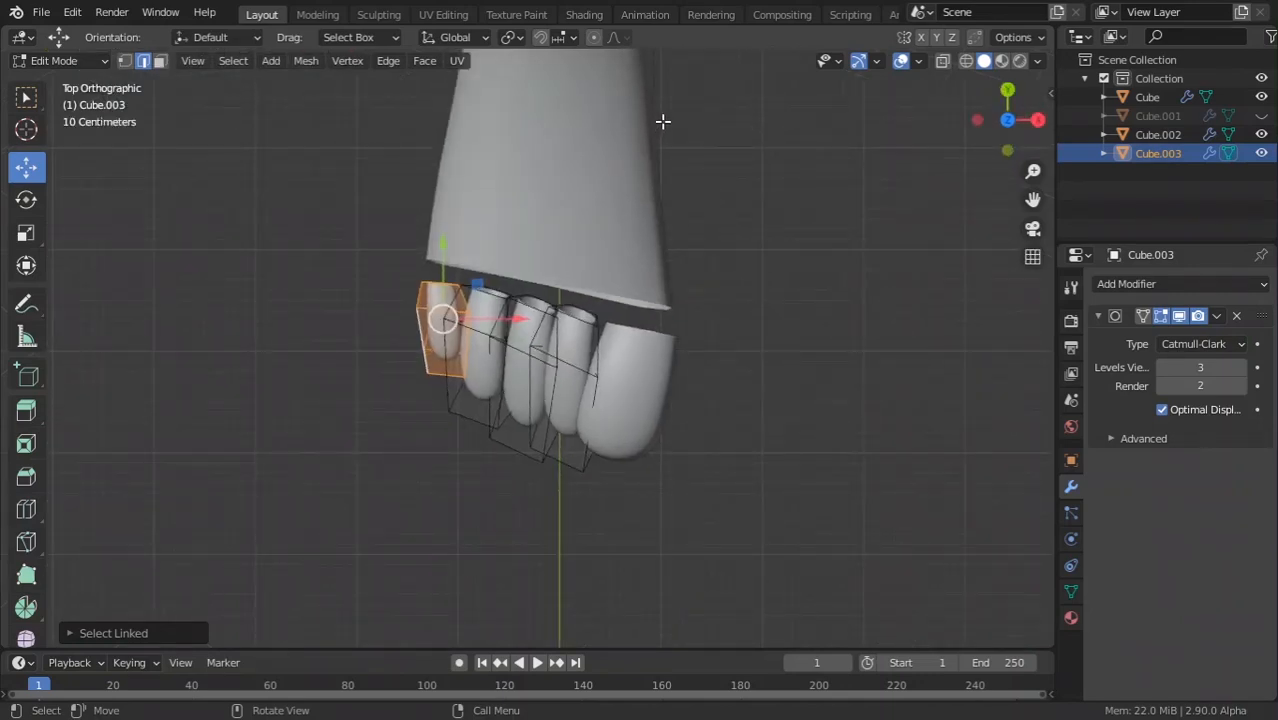
key("r")
left_click(697, 141)
key("Tab")
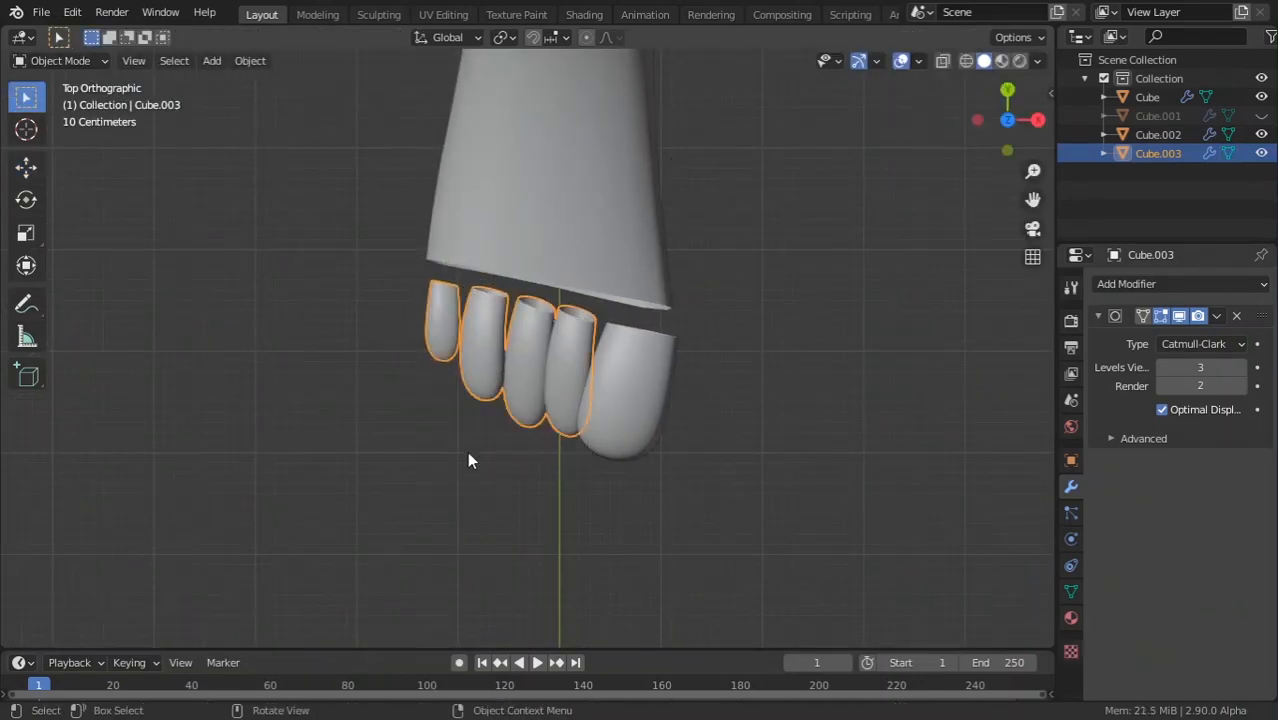
Examine the arrangement of all five toes against the front of the foot from several angles.
middle_click_drag(467, 454, 488, 419)
key("Tab")
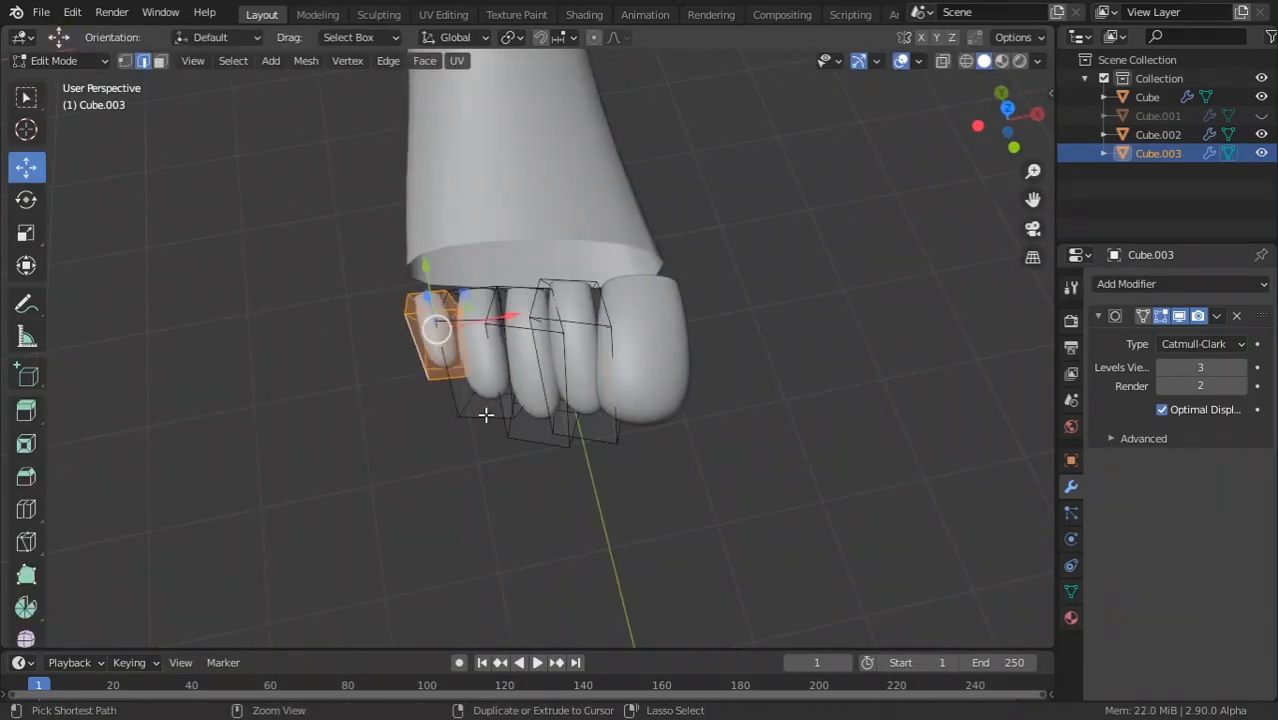
key("Tab")
scroll(501, 365, "down", 2)
middle_click_drag(501, 365, 501, 451)
scroll(501, 451, "up", 3)
left_click(531, 546)
middle_click_drag(531, 546, 580, 450)
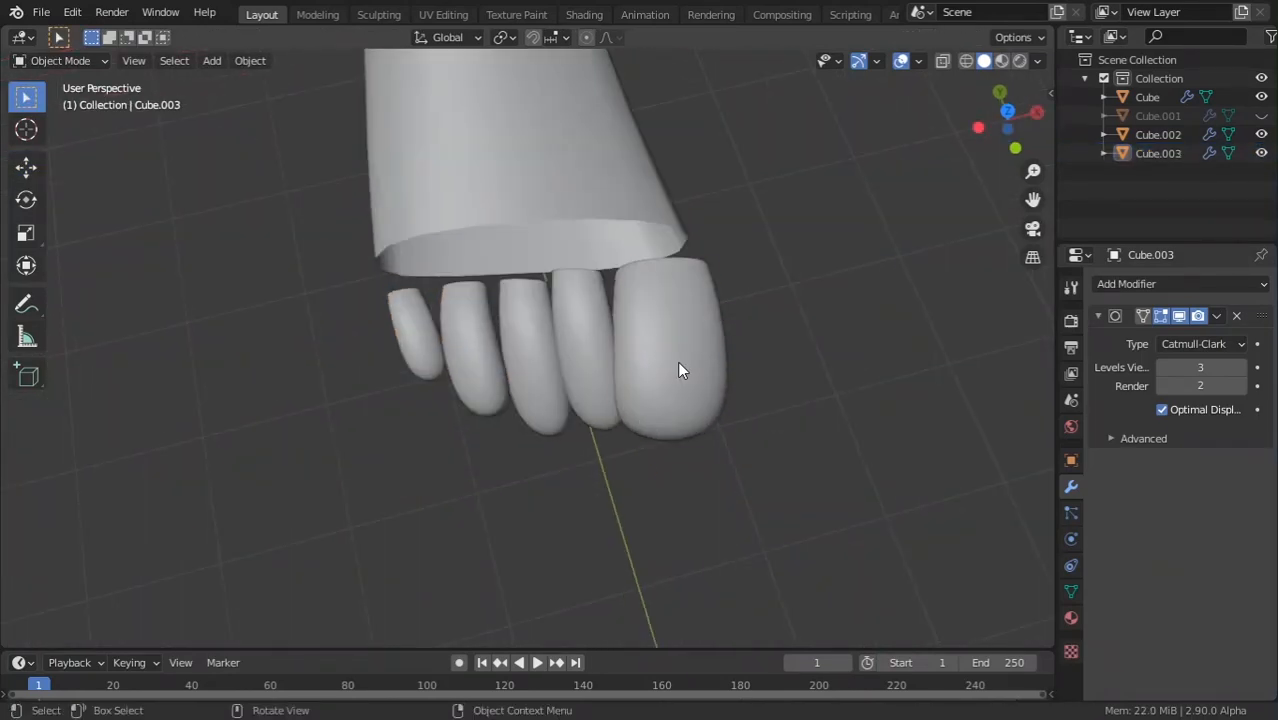
In top view, rotate the big toe slightly and move it to sit beside the fourth small toe.
left_click(698, 343)
key("KP_7")
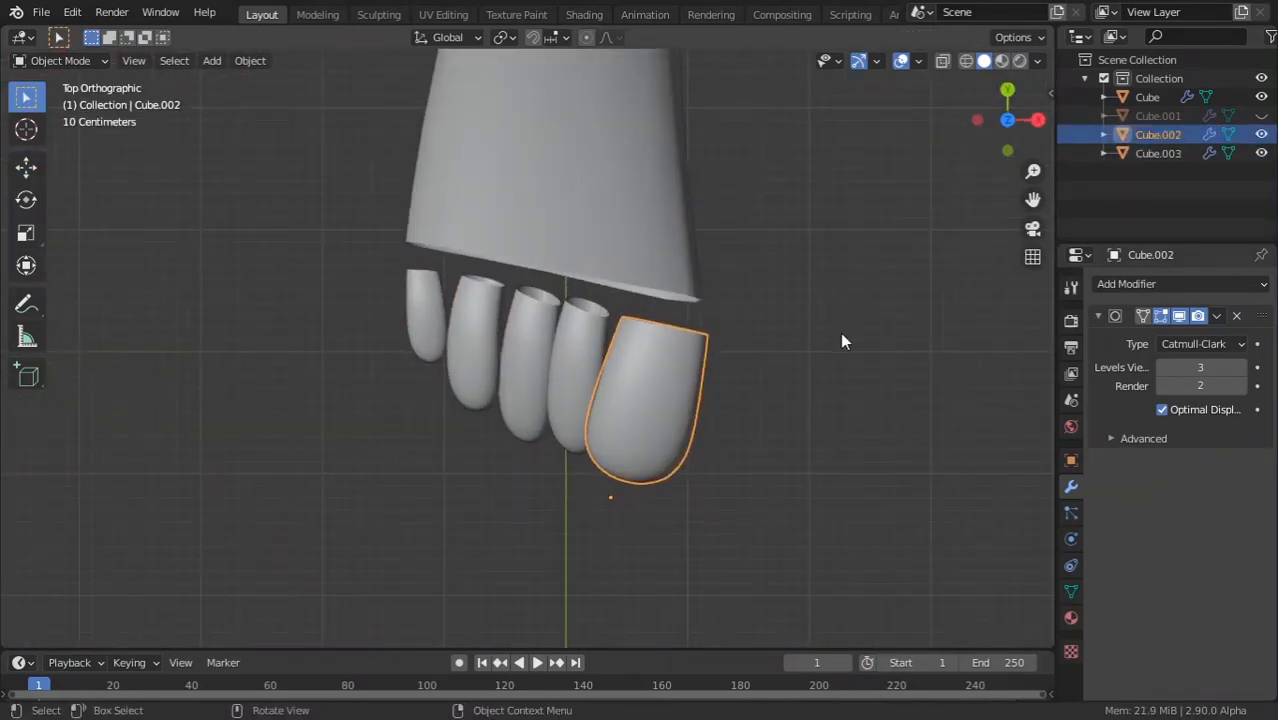
key("r")
key("r")
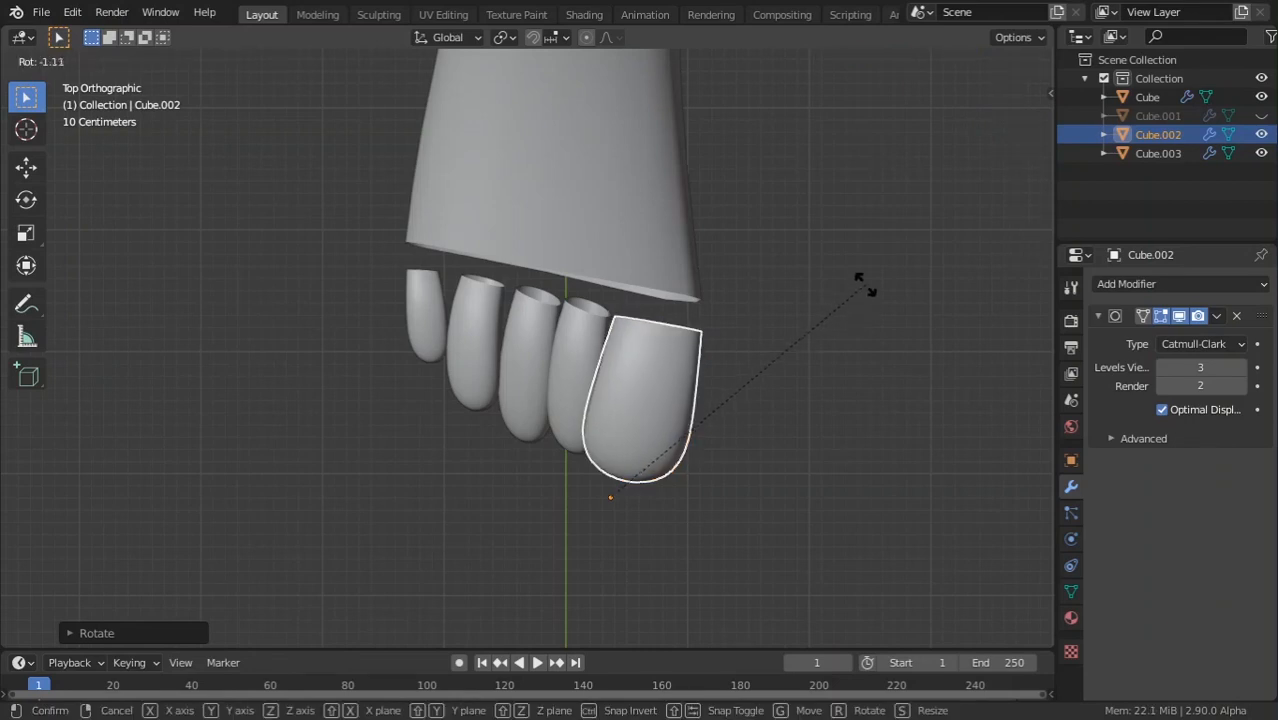
left_click(853, 300)
key("g")
left_click(845, 300)
key("Tab")
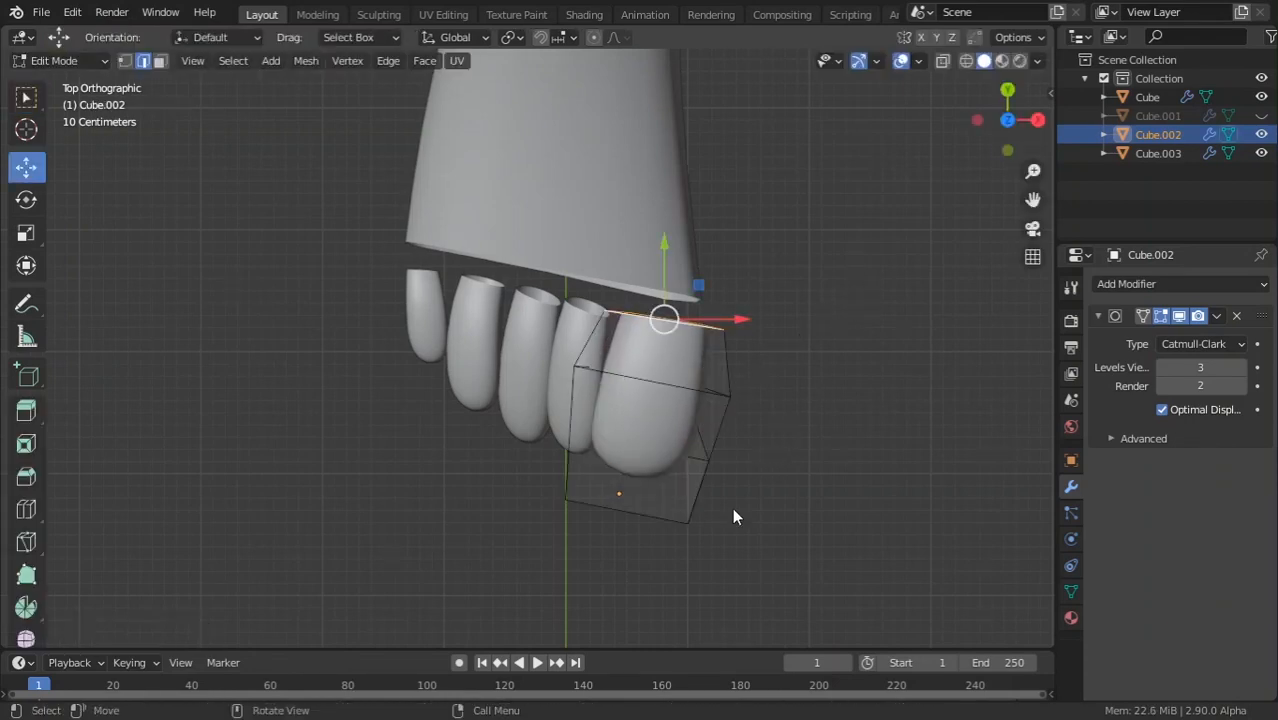
key("Tab")
Select the foot and apply its Subdivision modifier.
left_click(605, 531)
middle_click_drag(605, 531, 550, 408)
left_click(401, 425)
key("Tab")
key("Tab")
left_click(1216, 316)
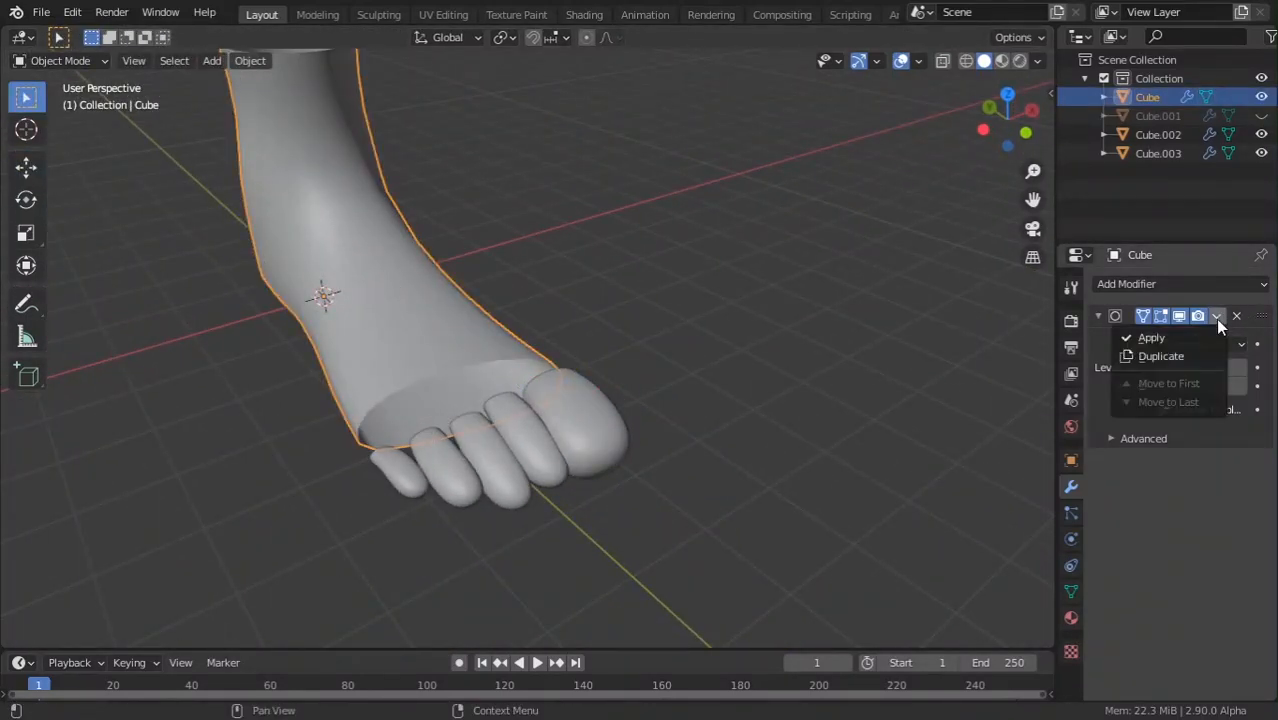
left_click(1135, 335)
Add a new Subdivision modifier at level 1 to the foot mesh.
key("Tab")
scroll(449, 310, "down", 2)
middle_click_drag(449, 310, 588, 407)
key("Tab")
key("ctrl+1")
key("Tab")
scroll(493, 328, "up", 2)
key("Tab")
Select the small toes together with the big toe and join them into one object.
scroll(539, 434, "up", 1)
scroll(588, 407, "up", 2)
left_click(588, 407)
key("Tab")
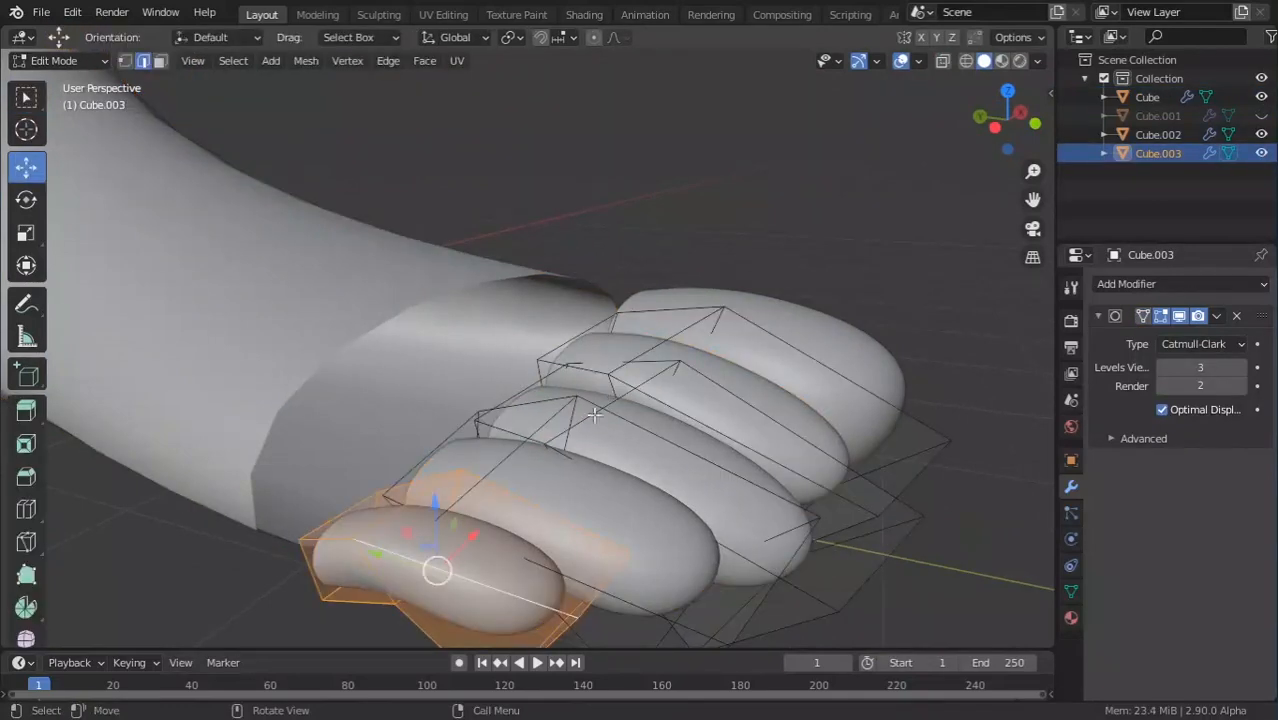
middle_click_drag(733, 291, 693, 326)
key("Tab")
left_click(664, 433, "shift")
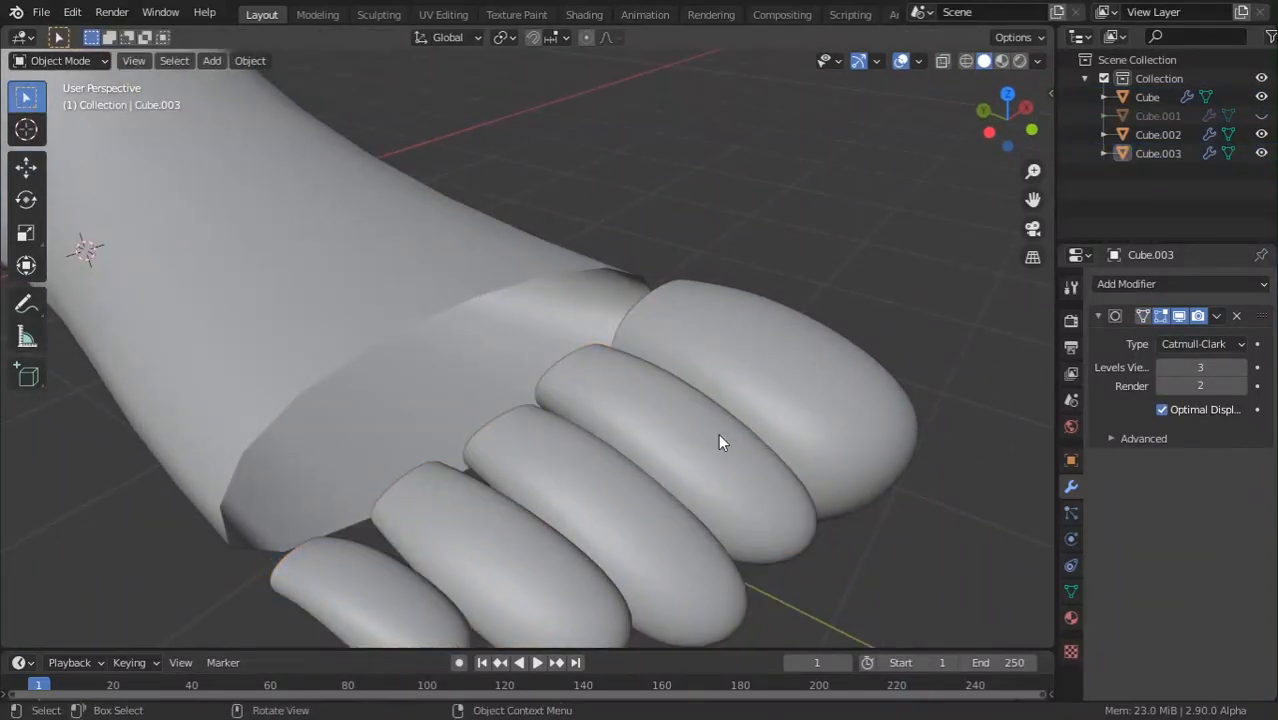
left_click(718, 443)
left_click(795, 355, "shift")
key("ctrl+j")
Open the joined toes for vertex editing and show the viewport in wireframe near the big toe's base.
key("Tab")
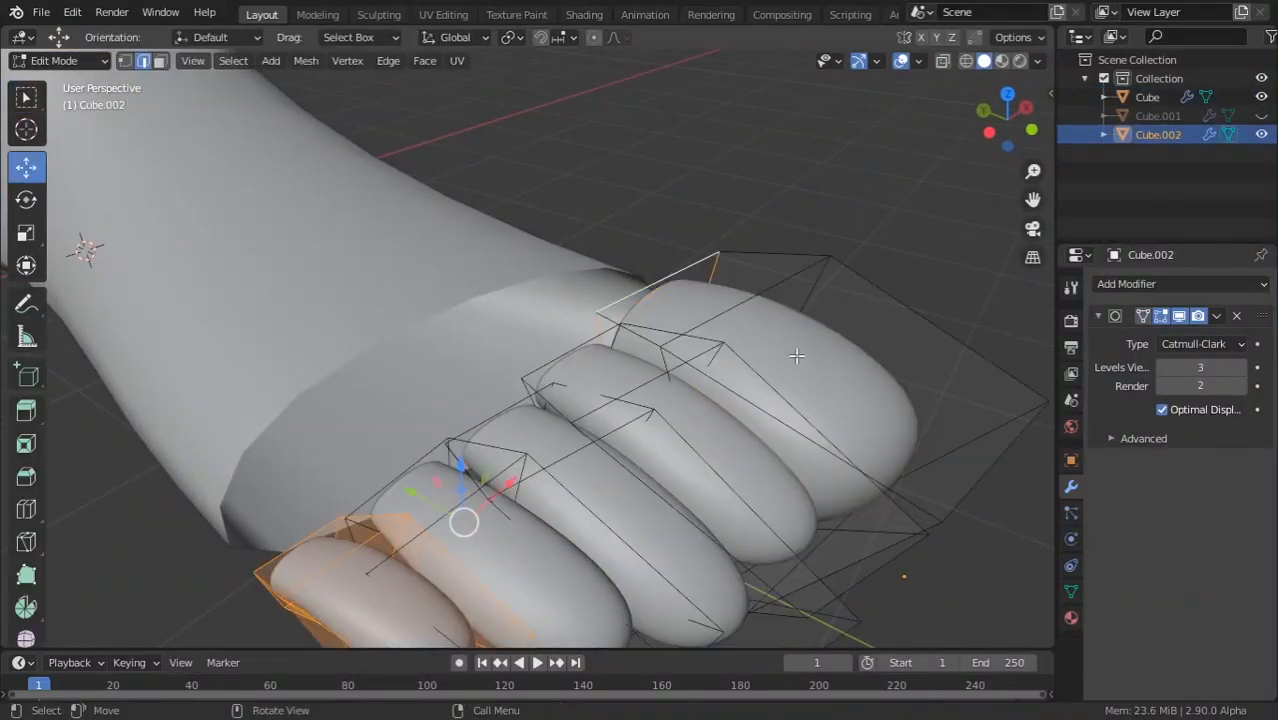
key("1")
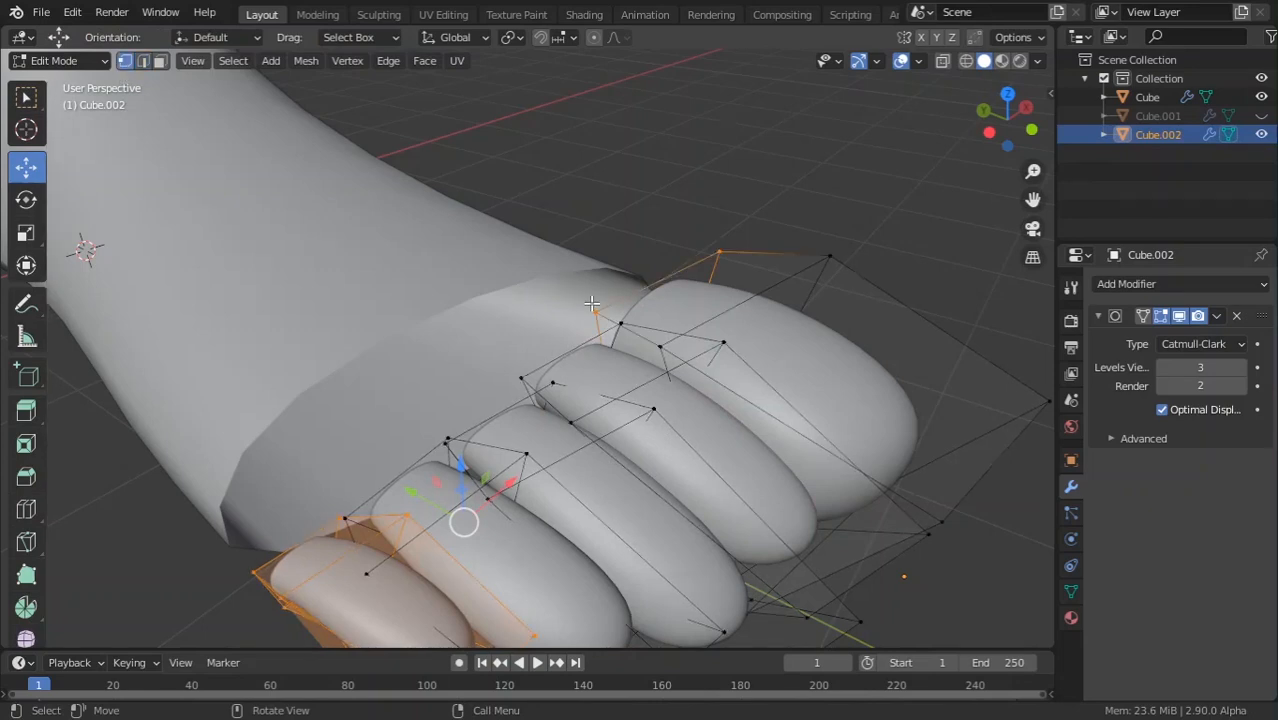
left_click(595, 309)
middle_click_drag(666, 305, 659, 360)
scroll(659, 360, "up", 1)
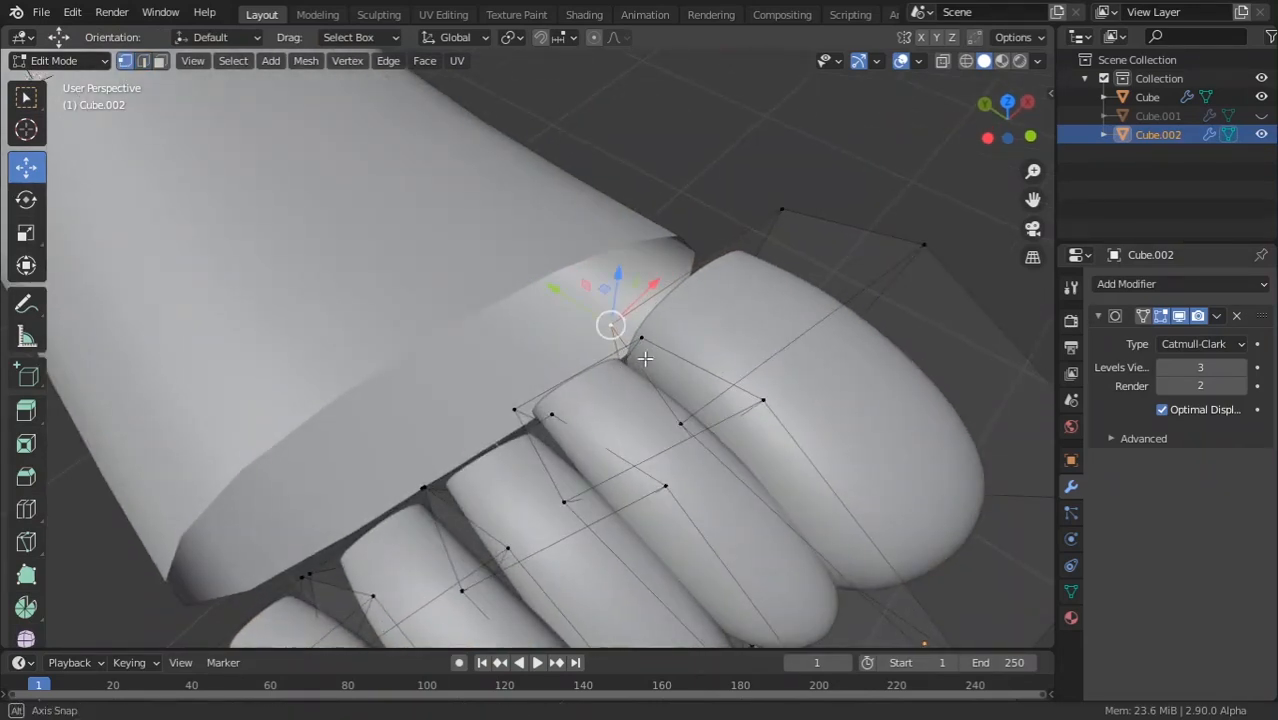
middle_click_drag(645, 354, 620, 372)
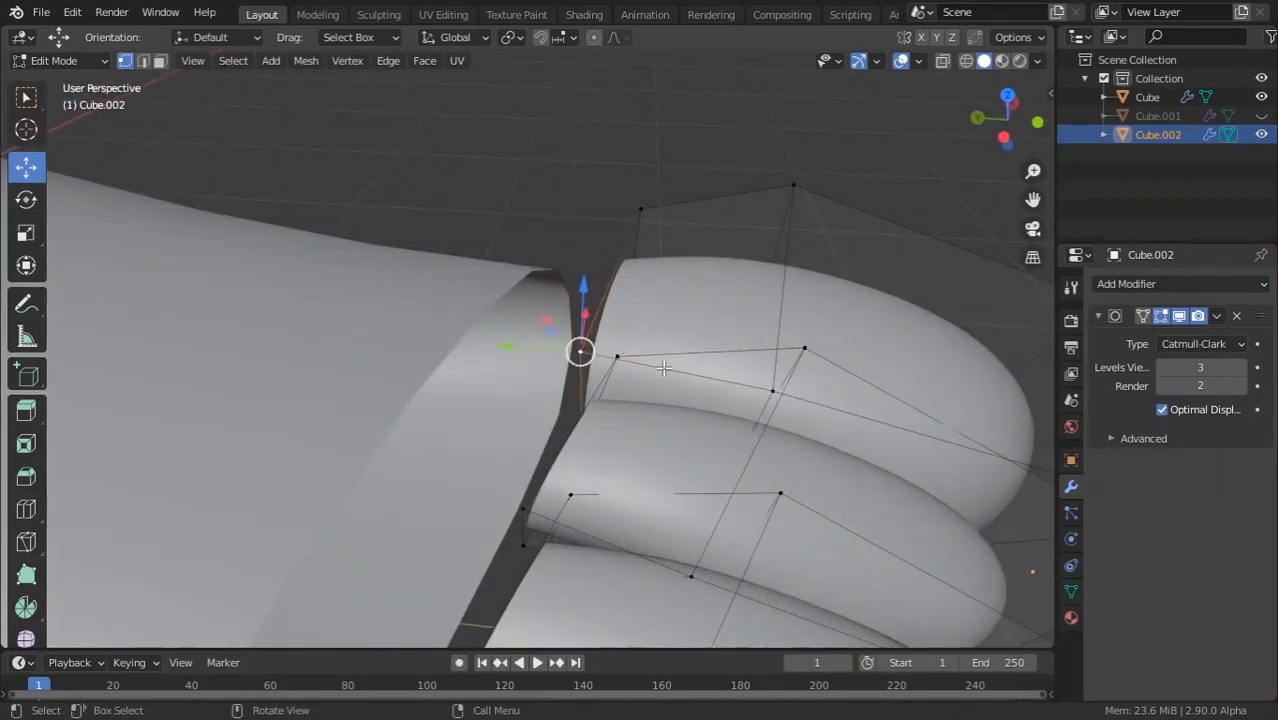
key("z")
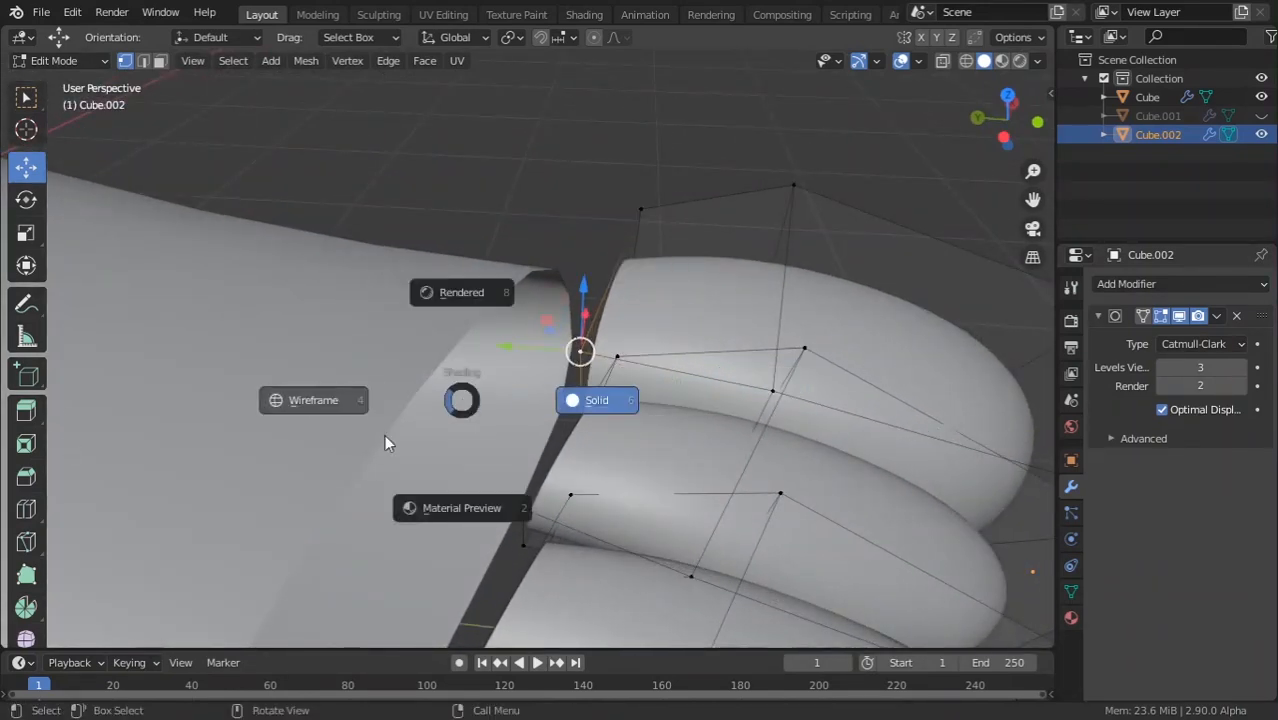
left_click(225, 405)
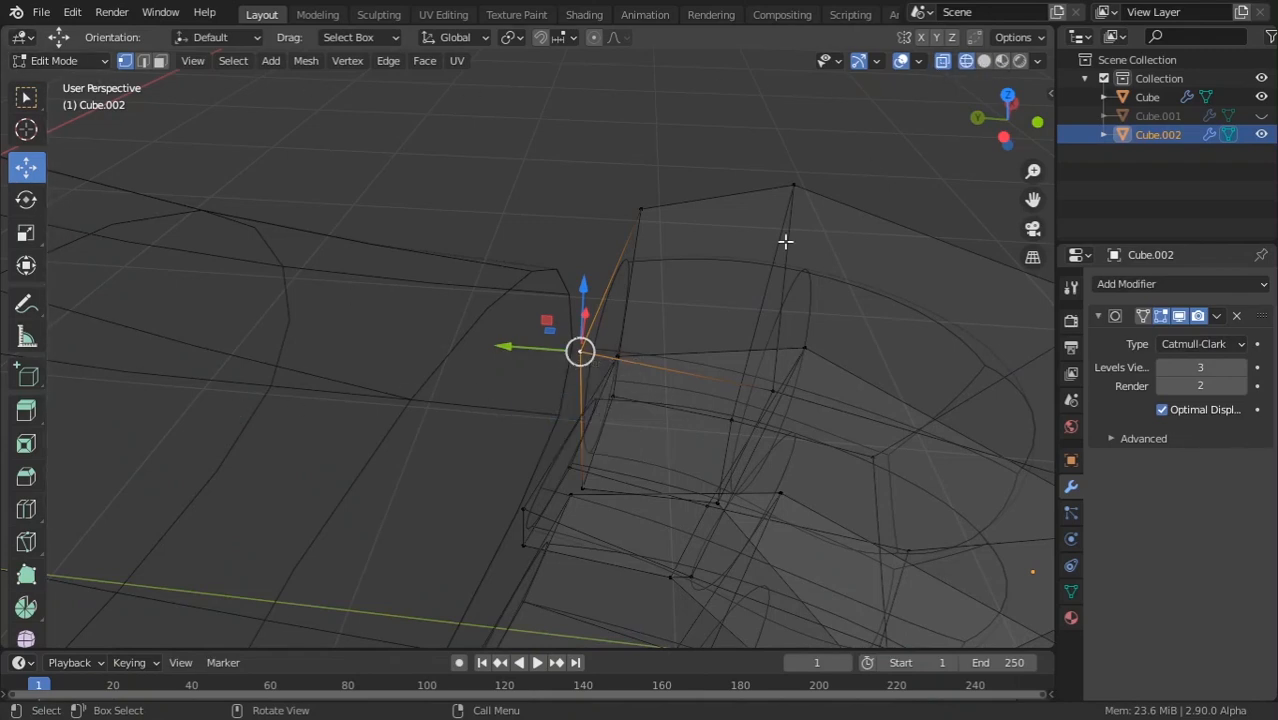
Merge the two neighbouring upper base vertices of the big toe and second toe at their center and return to solid shading.
left_click(608, 370)
left_click(575, 367, "shift")
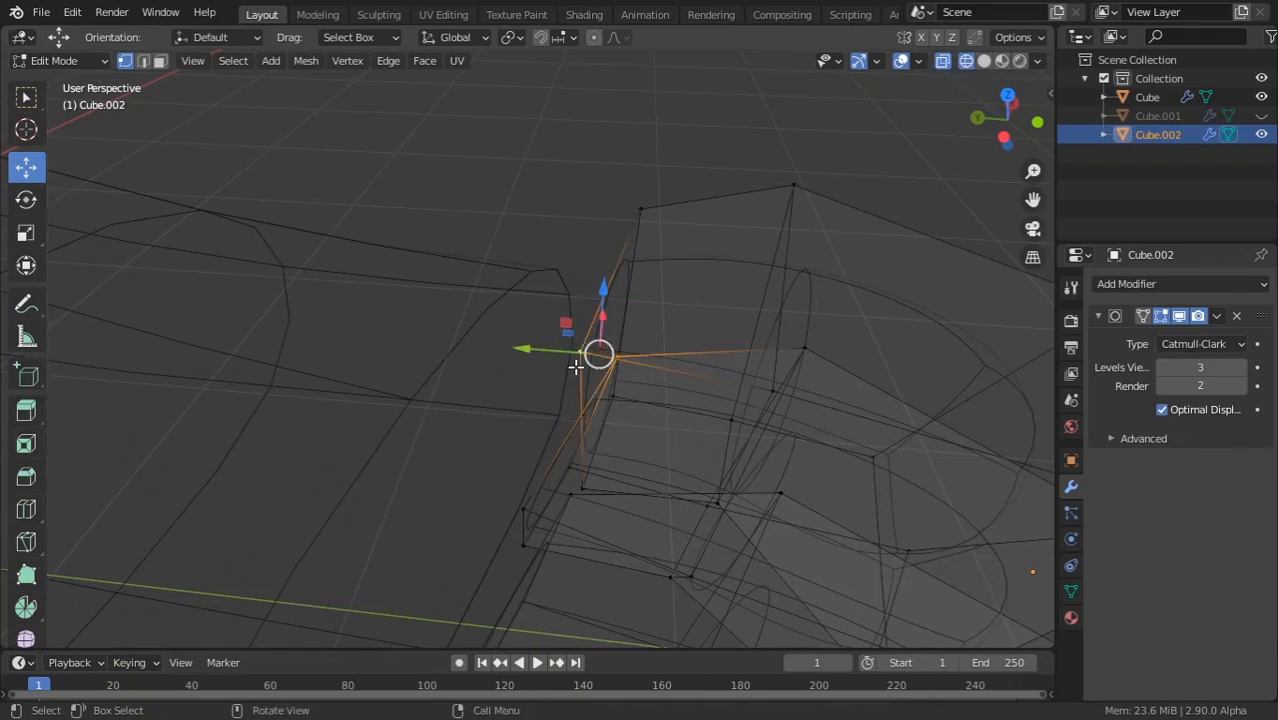
key("m")
left_click(556, 406)
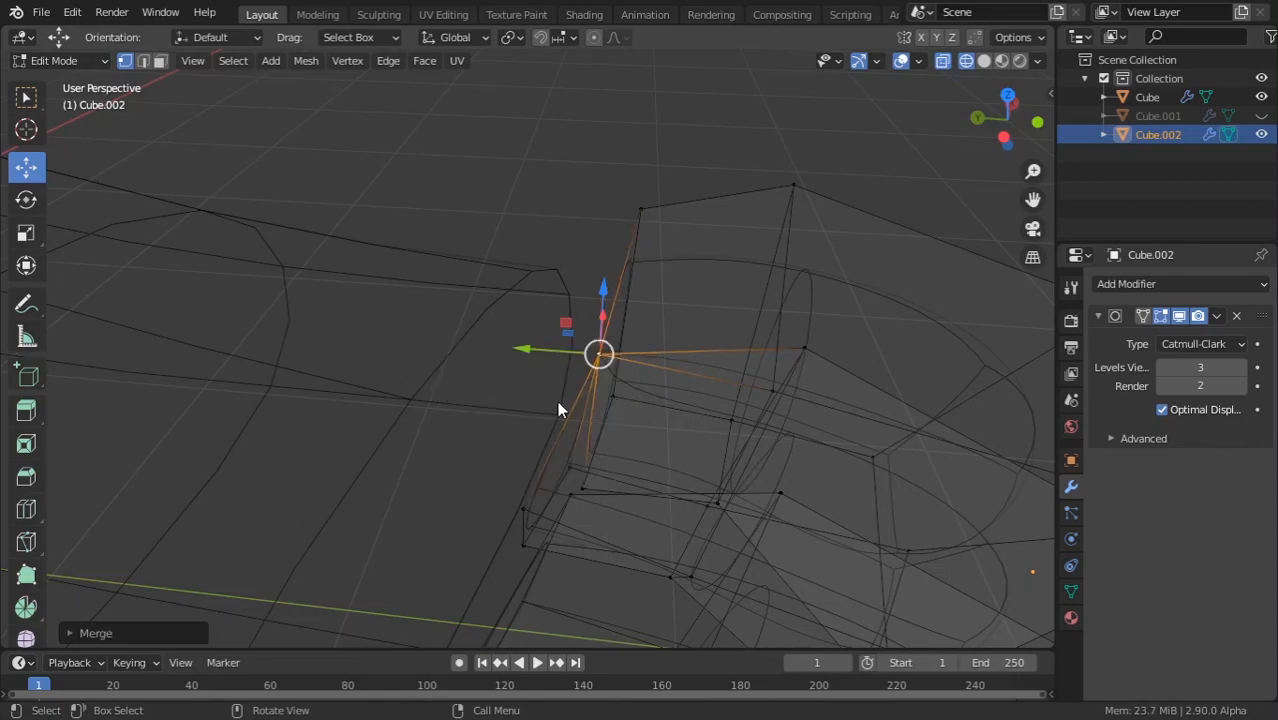
key("shift+z")
key("Tab")
mouse_move(598, 356)
middle_mouse_down()
mouse_move(519, 437)
mouse_move(431, 382)
mouse_move(611, 406)
mouse_move(571, 485)
mouse_move(525, 490)
middle_mouse_up()
key("Tab")
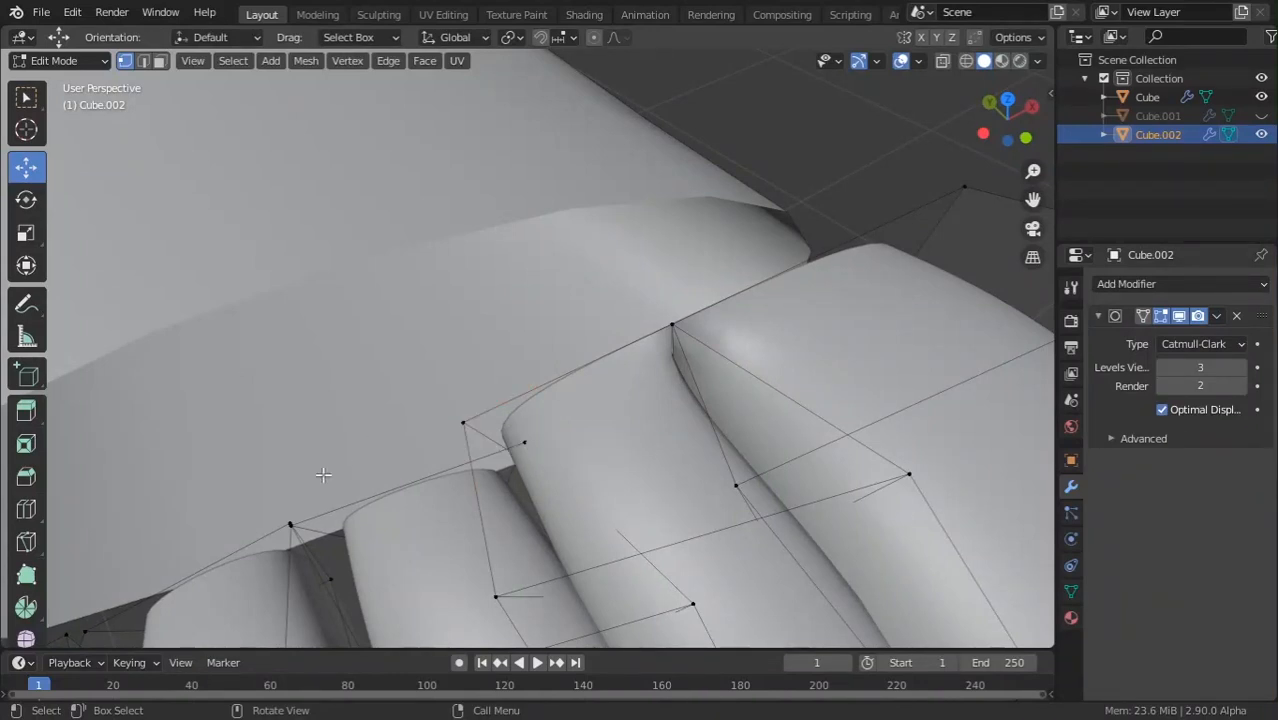
Try to merge two base vertices in the gap between the second and third toes at their center in wireframe.
key("z")
left_click(266, 505)
left_click(526, 445)
left_click(463, 428, "shift")
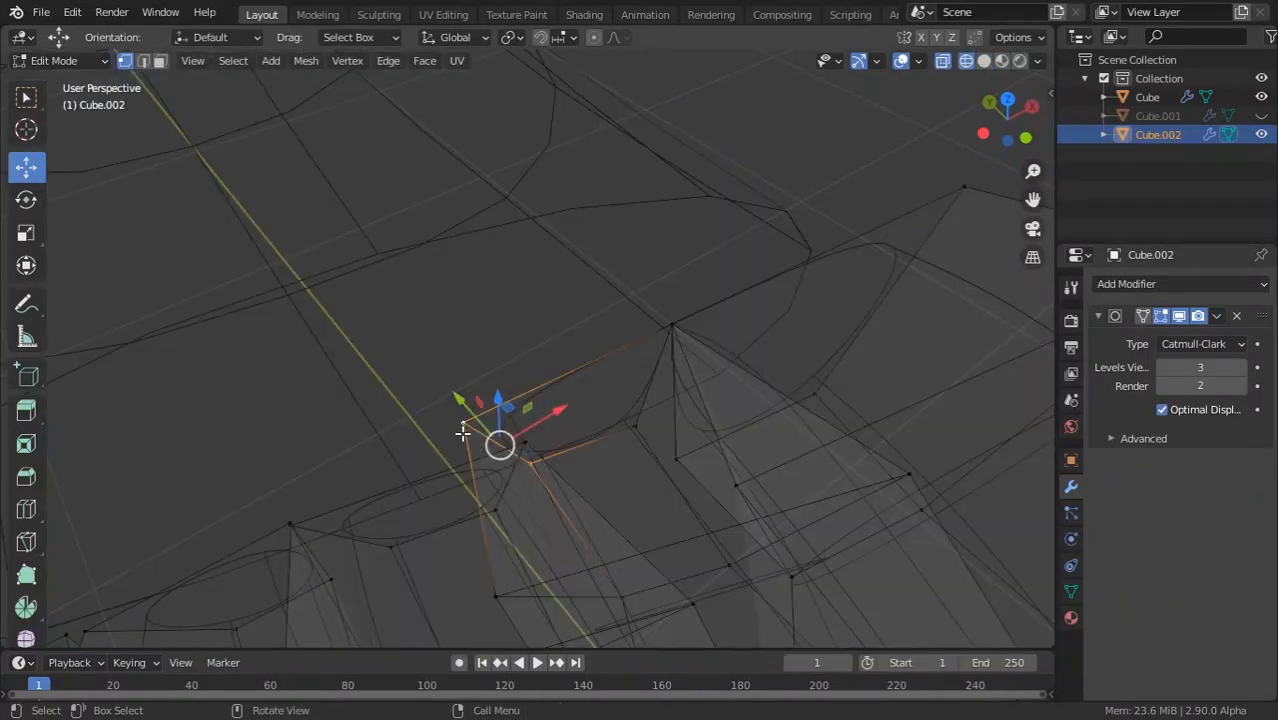
key("m")
left_click(465, 437)
key("Tab")
key("Tab")
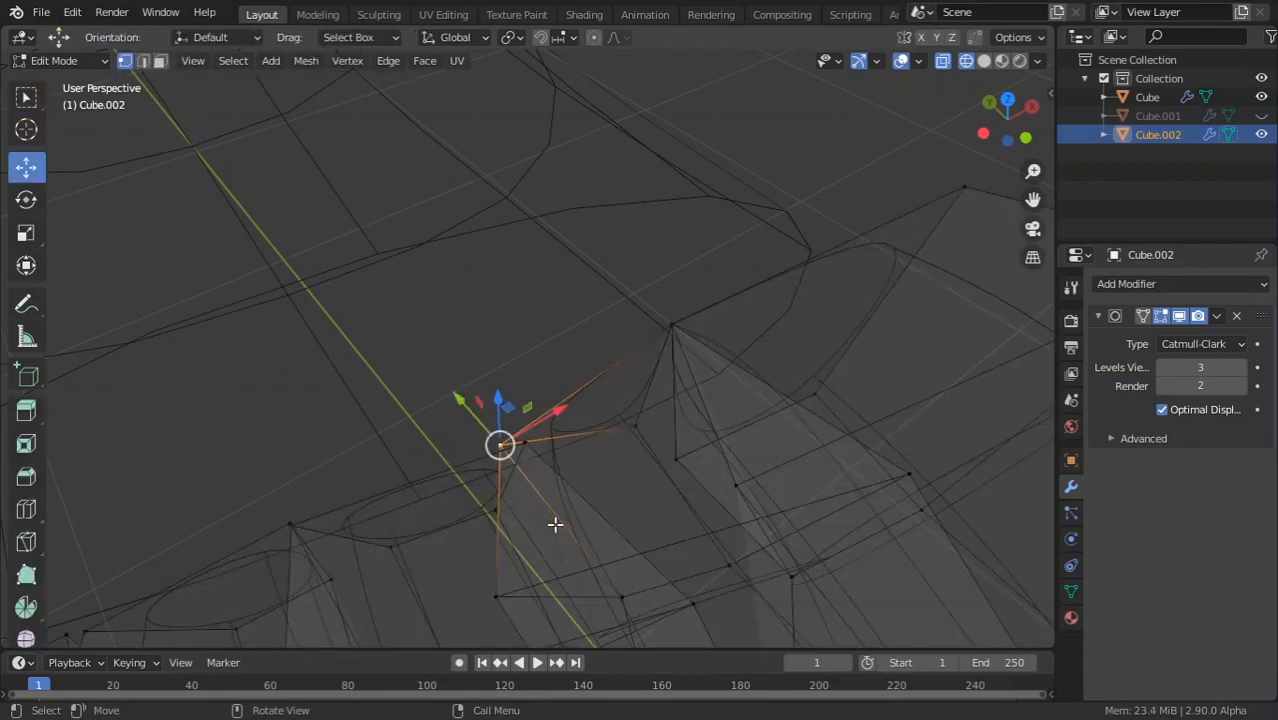
key("Tab")
key("z")
left_click(760, 478)
mouse_move(718, 492)
middle_mouse_down()
mouse_move(689, 481)
mouse_move(709, 474)
middle_mouse_up()
key("Tab")
key("Tab")
key("Tab")
key("Tab")
key("Tab")
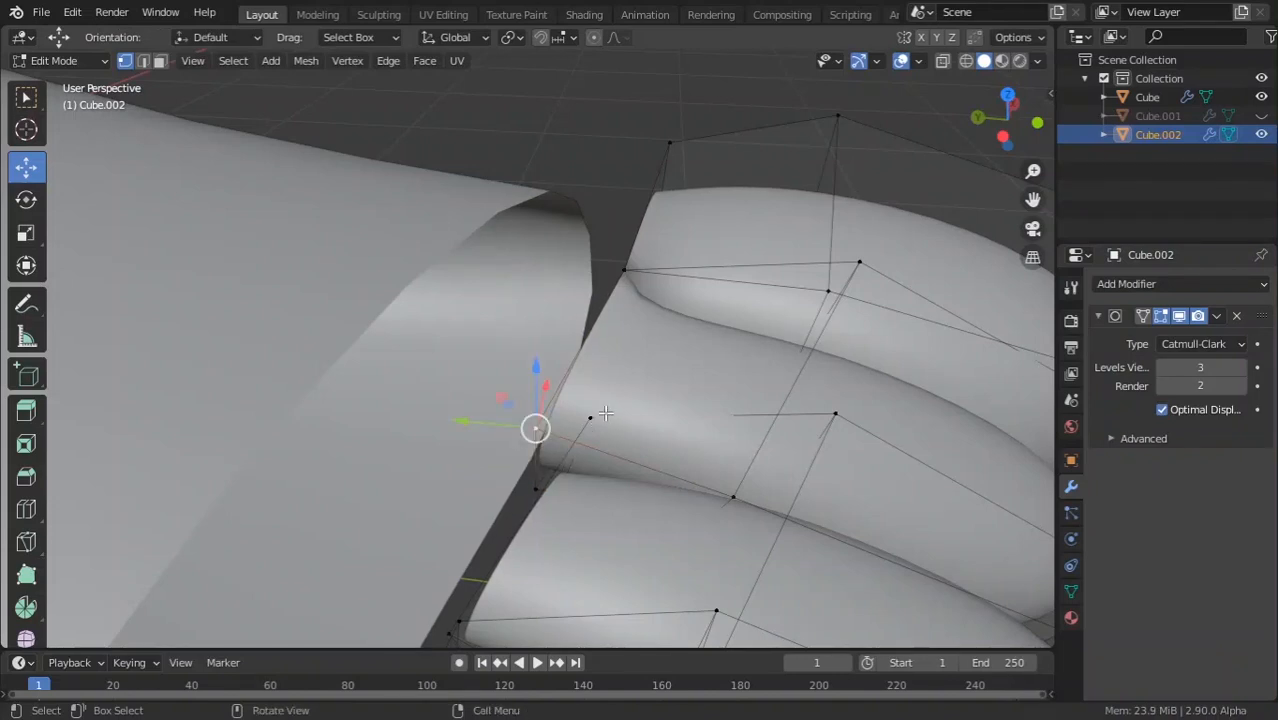
Merge the neighbouring upper base vertices of the second and third toes at their center.
key("z")
left_click(379, 431)
left_click(589, 417)
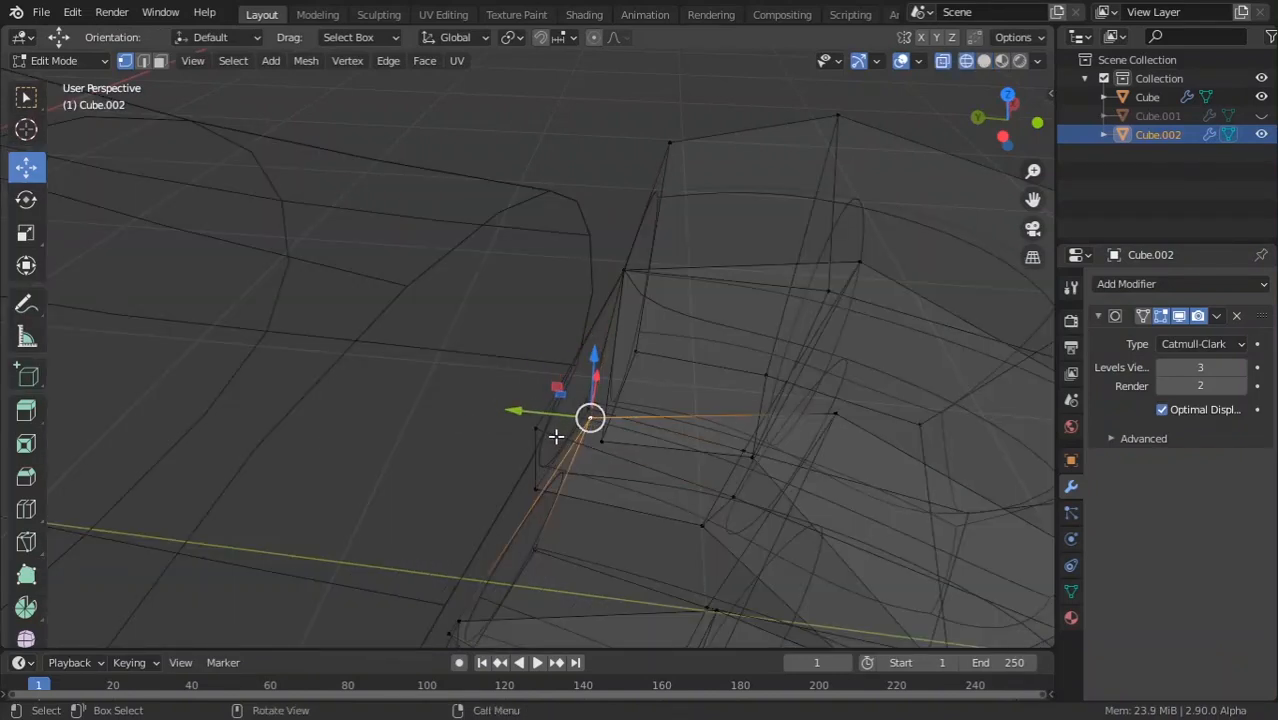
key("shift+z")
left_click(535, 429, "shift")
key("m")
left_click(535, 431)
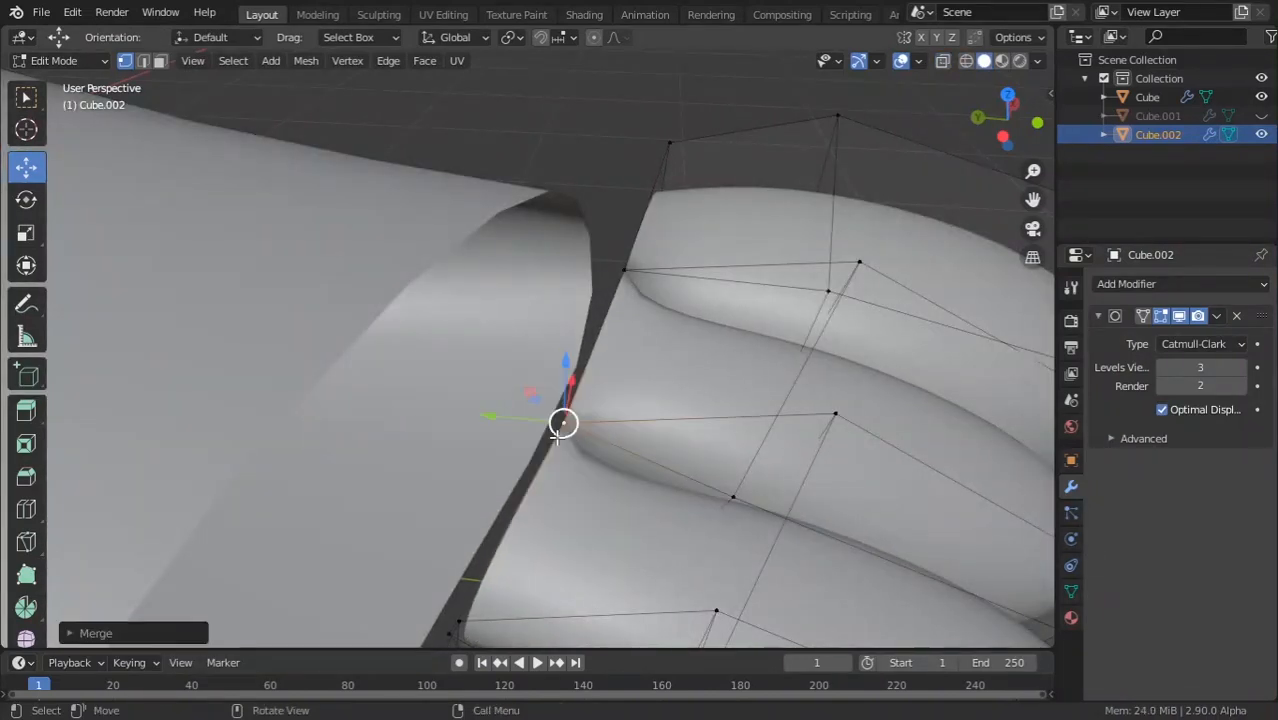
key("Tab")
scroll(568, 488, "down", 2)
key("Tab")
Merge the neighbouring upper base vertices of the third and fourth toes at their center.
middle_click_drag(568, 488, 565, 531)
scroll(565, 531, "up", 2)
middle_click_drag(480, 597, 518, 510, "shift")
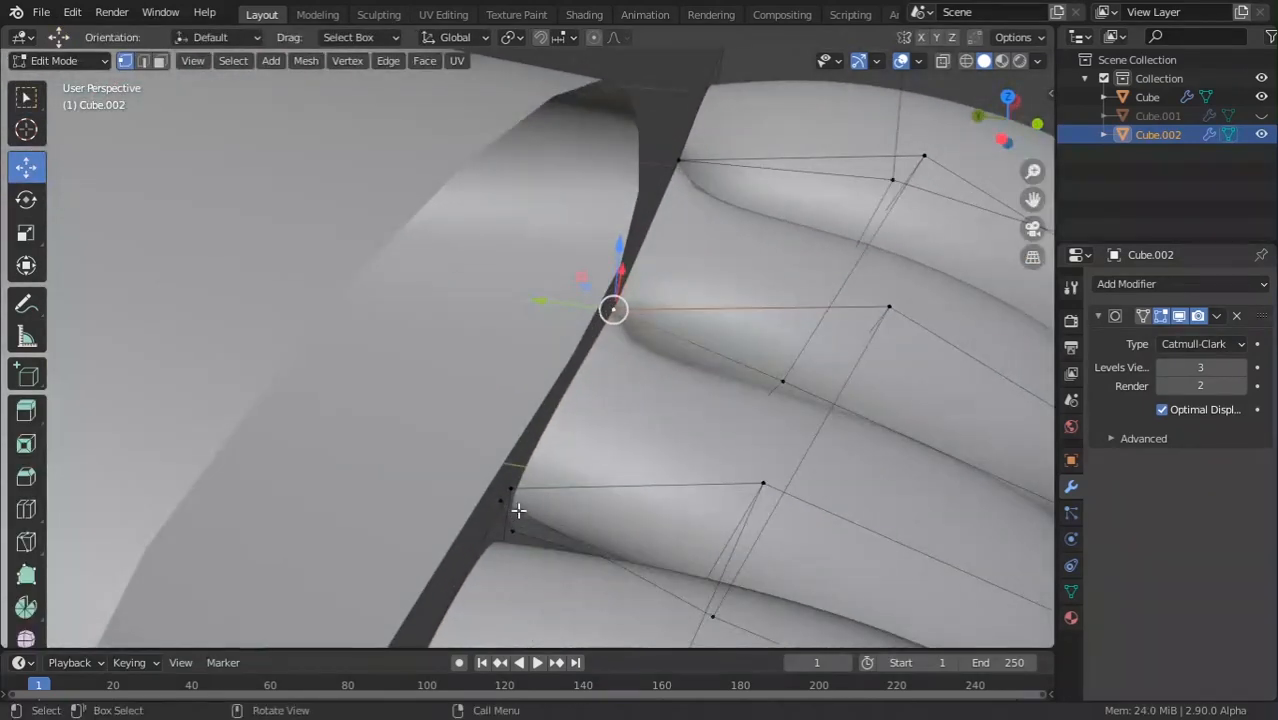
left_click(514, 492)
left_click(503, 504, "shift")
key("Tab")
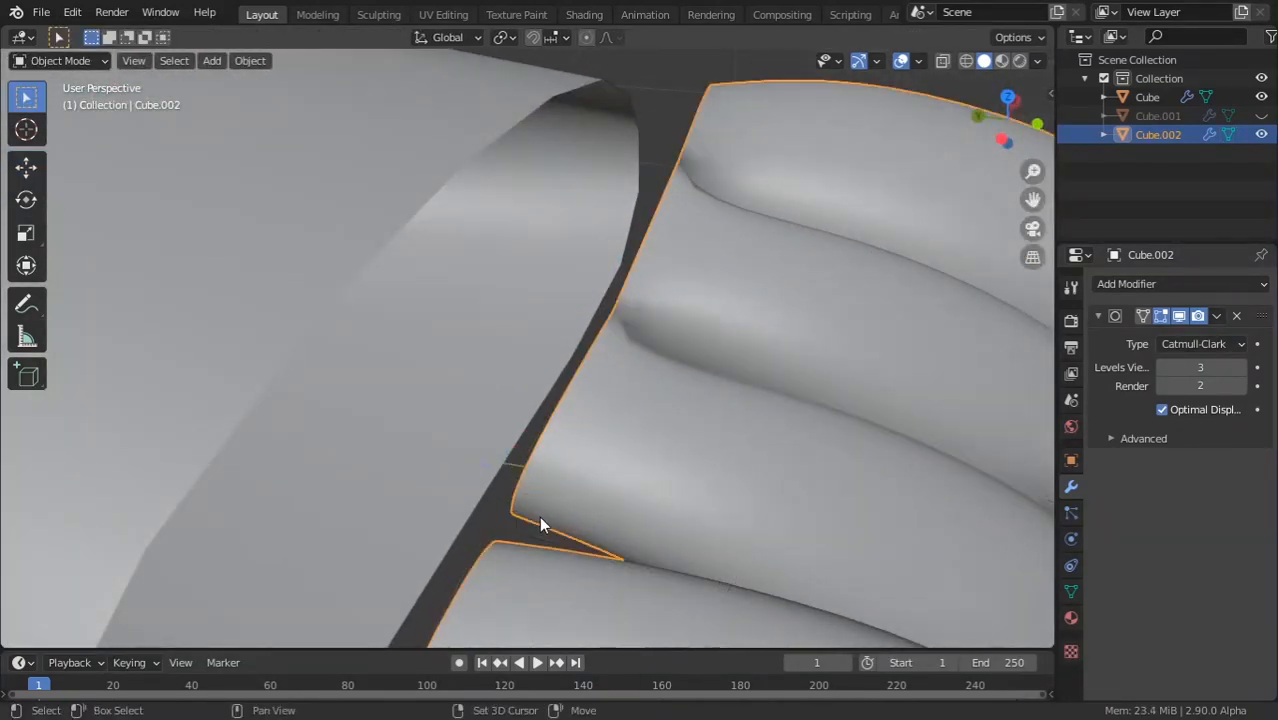
key("Tab")
key("m")
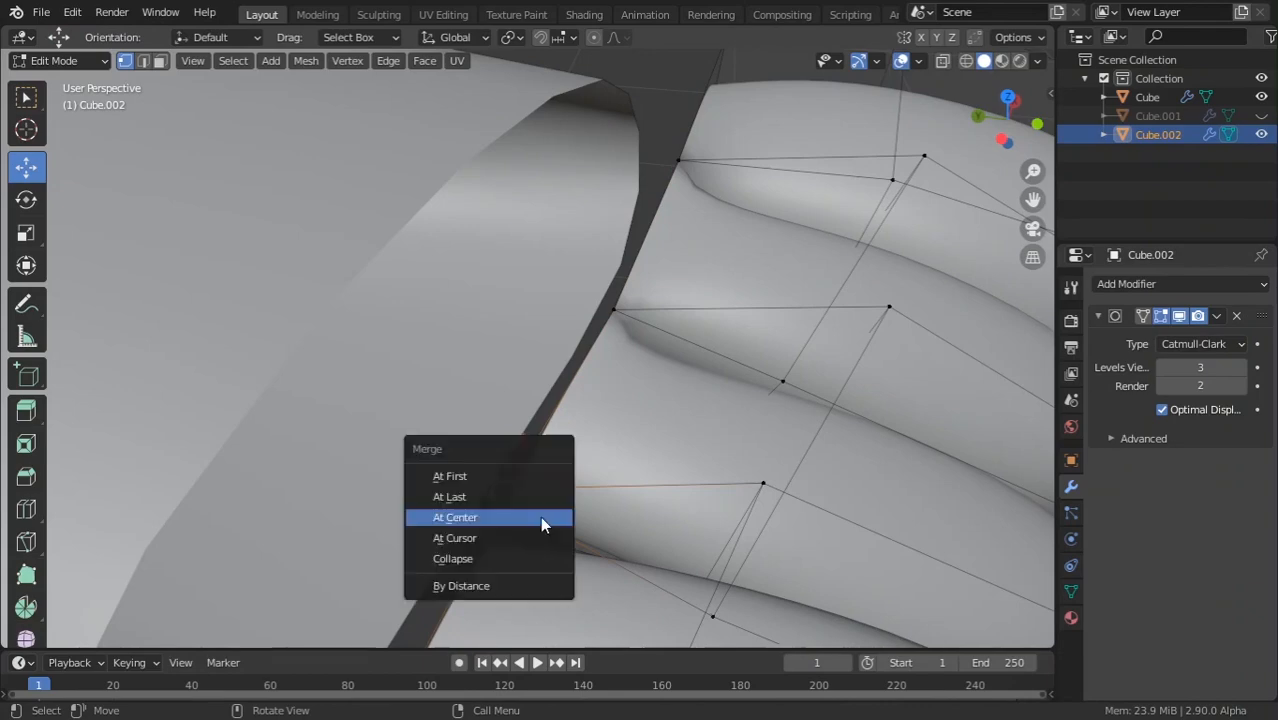
left_click(540, 518)
scroll(540, 516, "down", 2)
key("Tab")
key("Tab")
Merge the neighbouring upper base vertices of the fourth toe and little toe at their center.
scroll(545, 442, "up", 2)
middle_click_drag(491, 530, 534, 433, "shift")
left_click(519, 416)
key("alt+a")
left_click(469, 456)
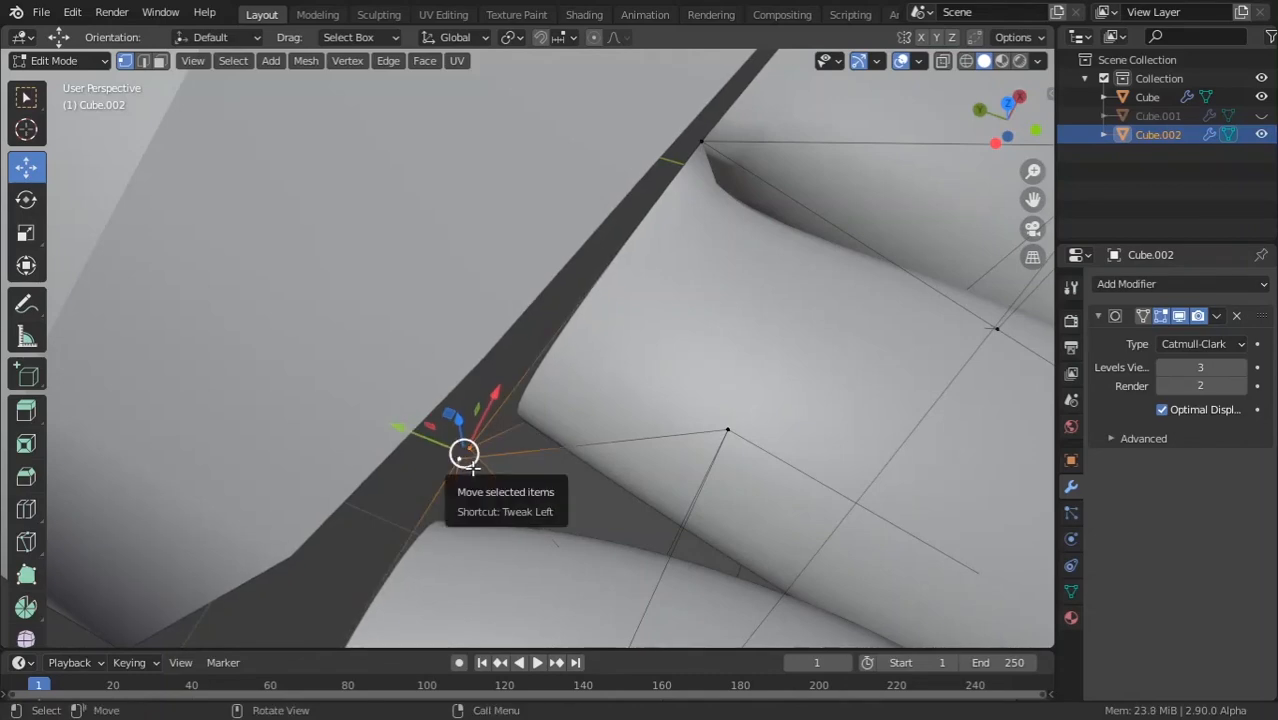
key("Tab")
key("ctrl+z")
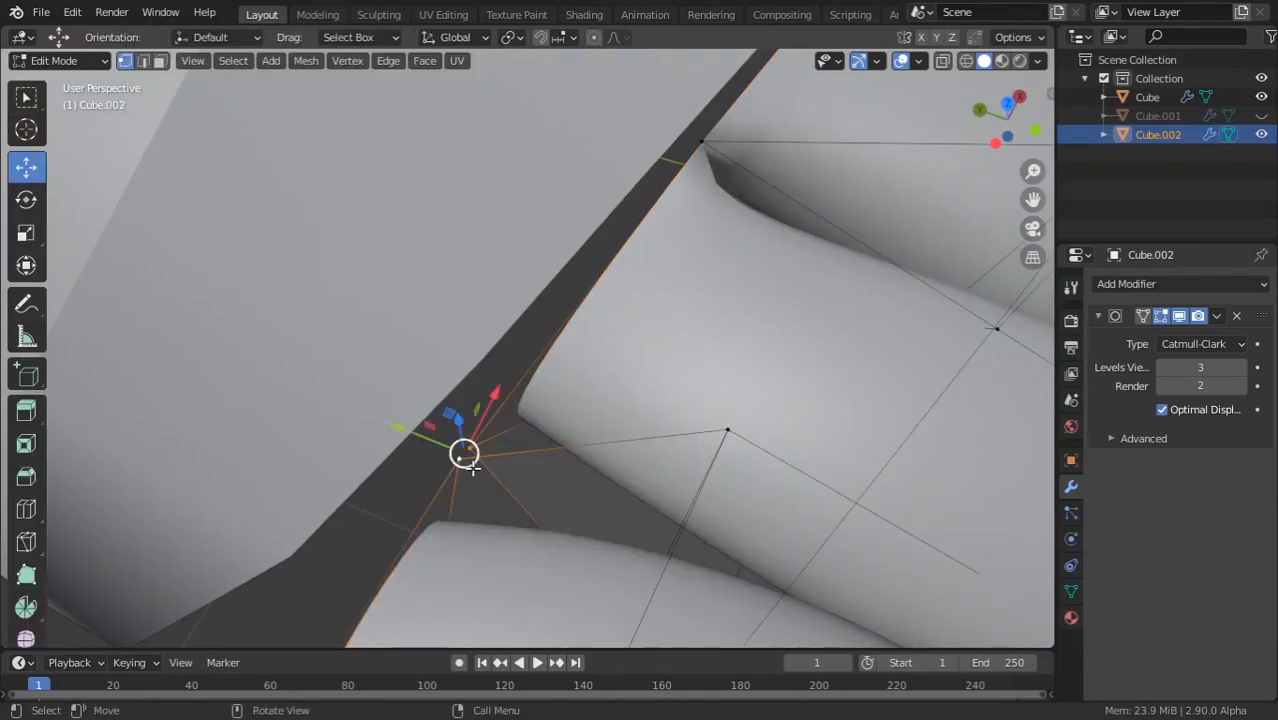
key("m")
left_click(474, 469)
scroll(474, 498, "down", 3)
key("Tab")
On the underside, merge the neighbouring base vertices of the little toe and fourth toe at their center.
scroll(489, 438, "down", 2)
middle_click_drag(474, 513, 396, 315)
scroll(407, 277, "up", 2)
key("Tab")
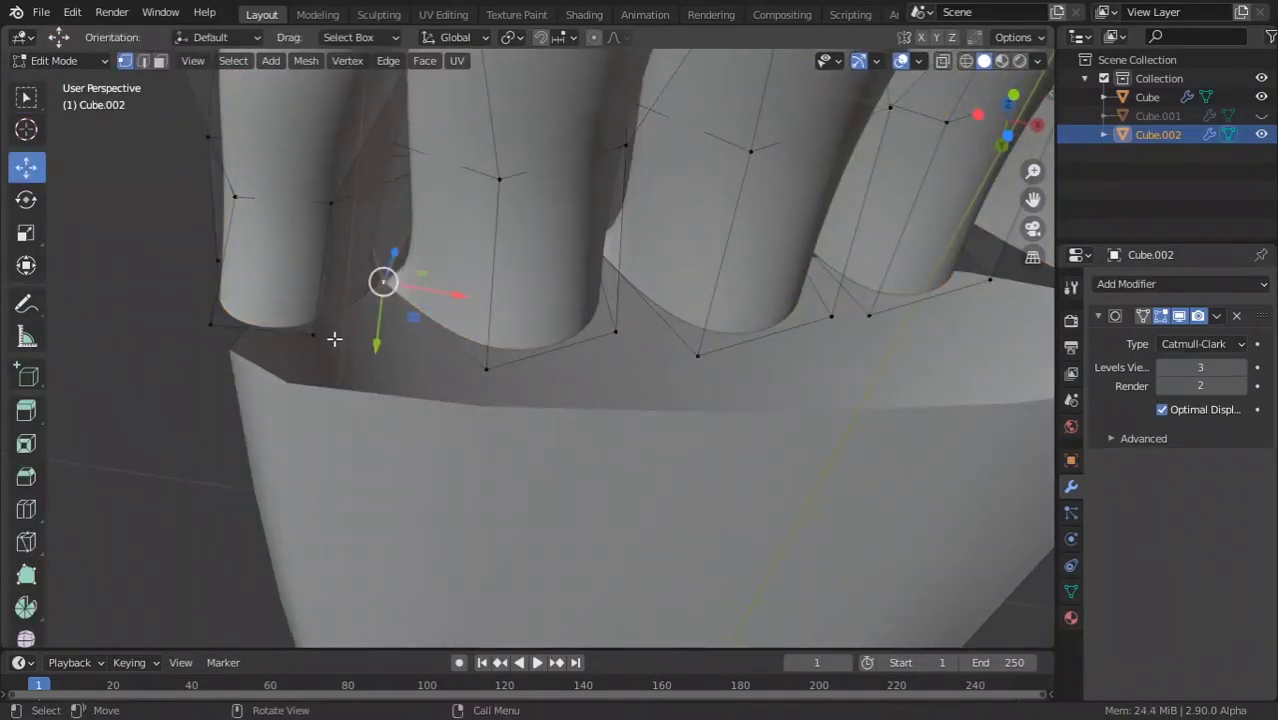
left_click(334, 339)
left_click(485, 360, "shift")
scroll(500, 362, "down", 2)
scroll(500, 361, "up", 1)
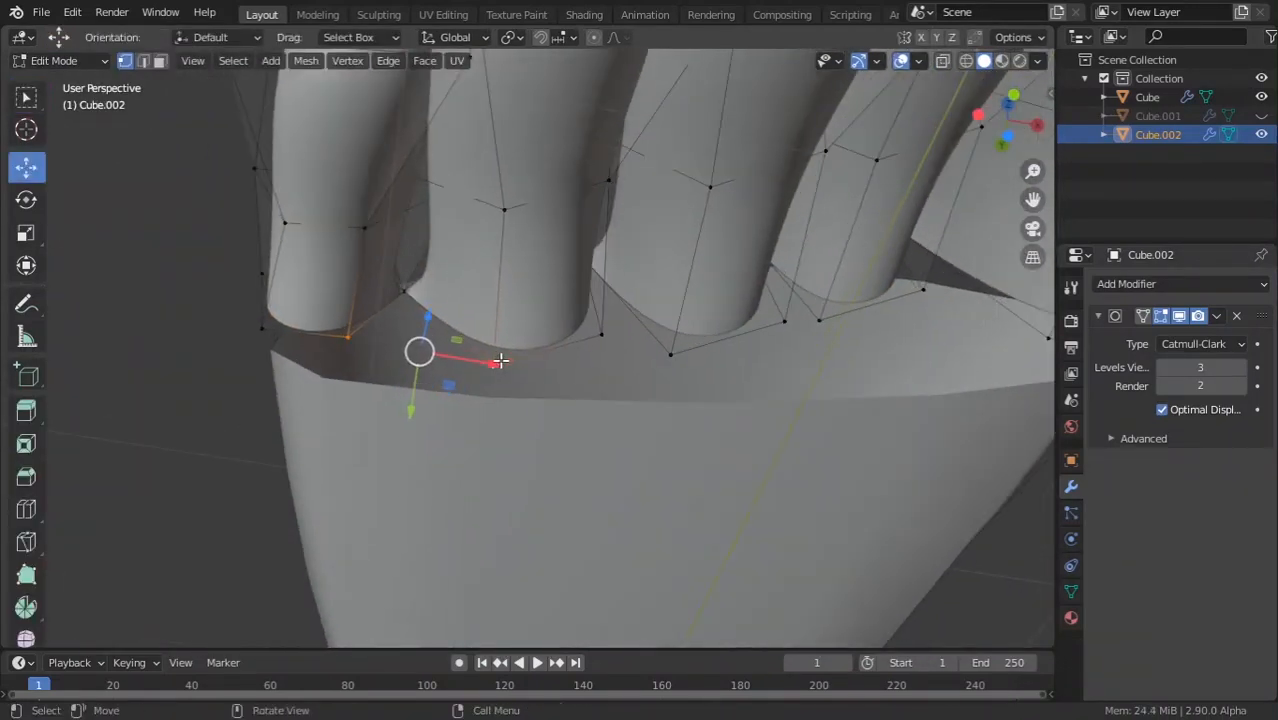
key("m")
left_click(500, 362)
Merge the remaining pairs of underside base vertices between neighbouring toes, through to the big toe.
middle_click_drag(610, 374, 645, 328)
left_click(593, 381)
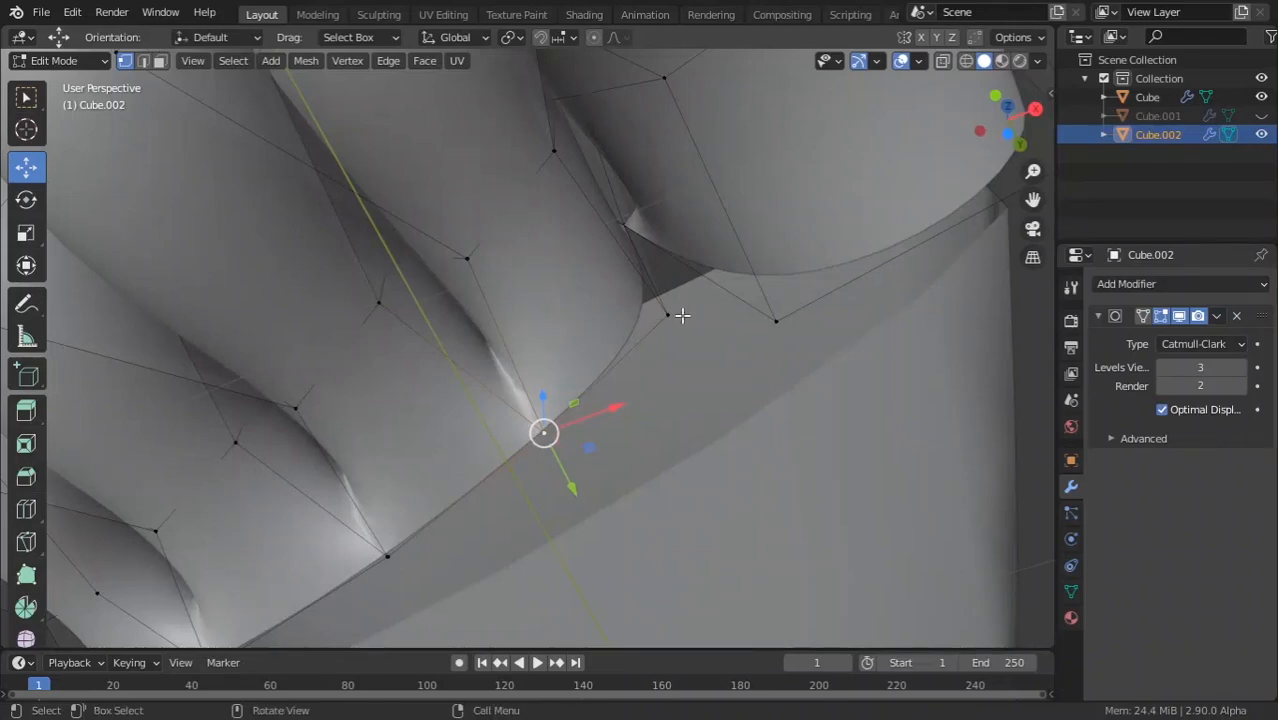
left_click(682, 316)
left_click(772, 321, "shift")
key("shift+r")
key("Tab")
scroll(727, 276, "down", 2)
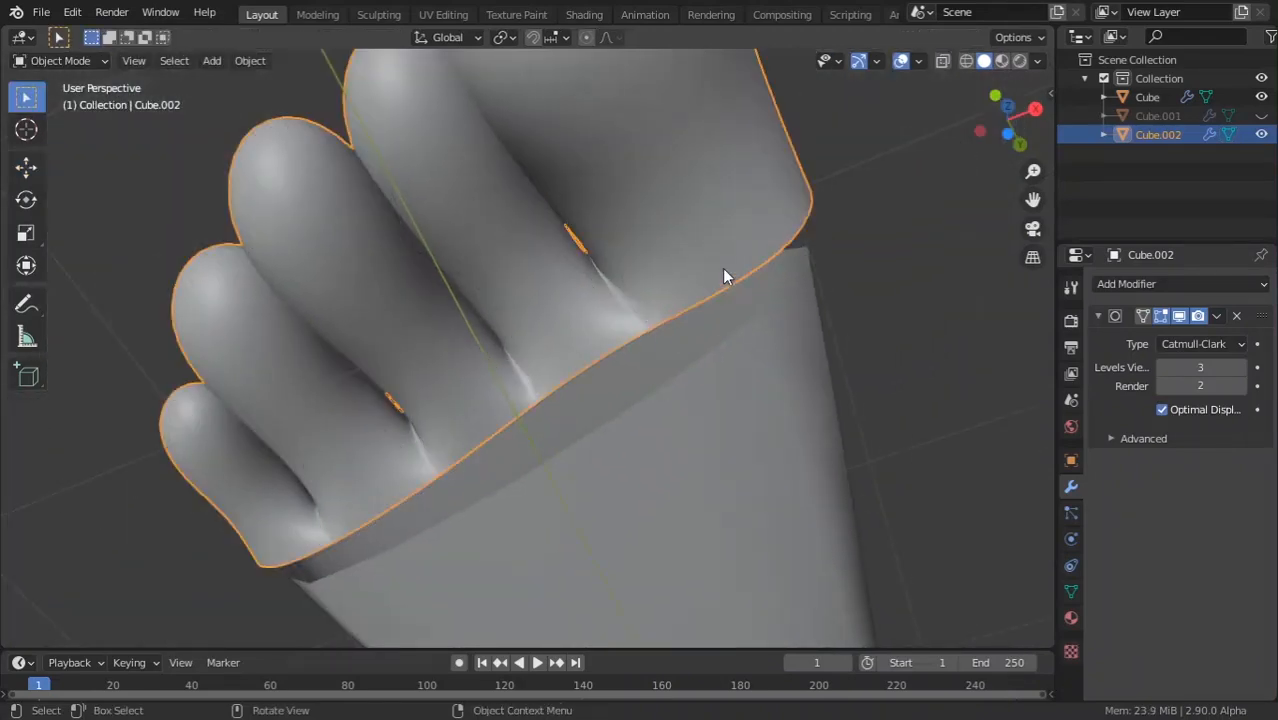
Select the open edge loop around the base of the joined toes.
middle_click_drag(723, 269, 459, 397)
scroll(728, 505, "down", 2)
left_click(757, 490)
key("Tab")
key("Tab")
key("Tab")
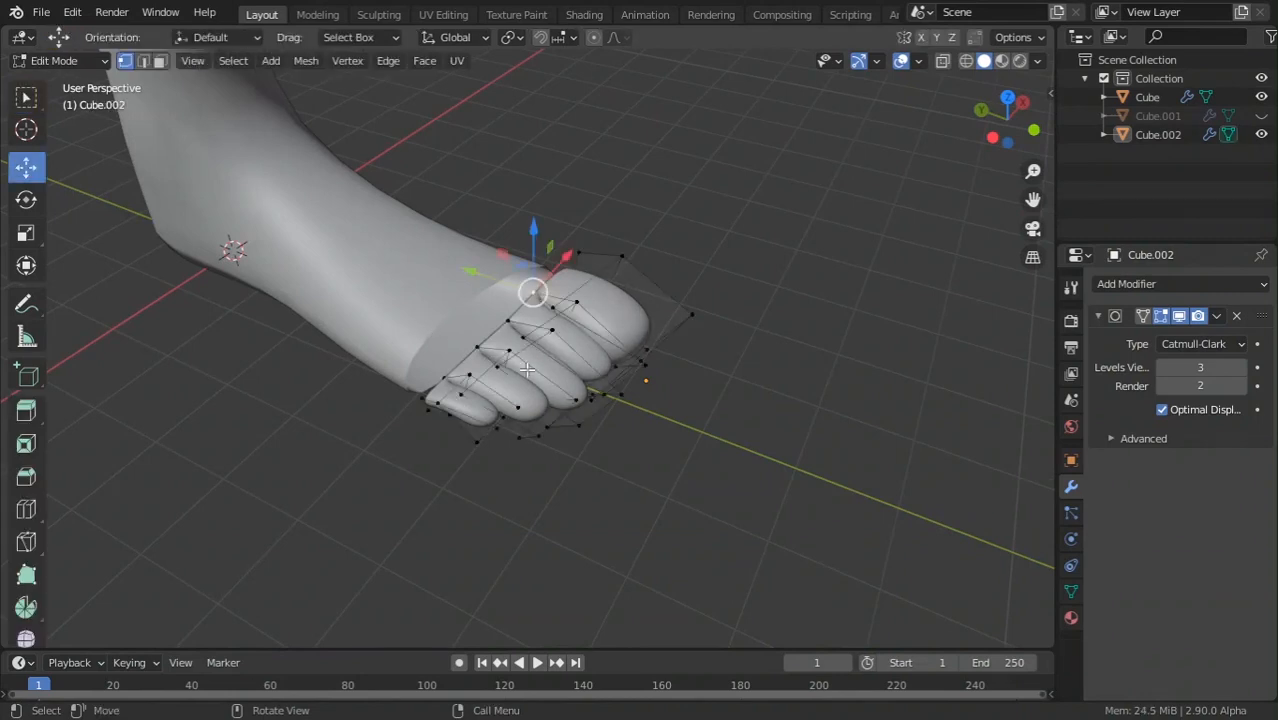
key("Tab")
scroll(480, 360, "up", 2)
key("Tab")
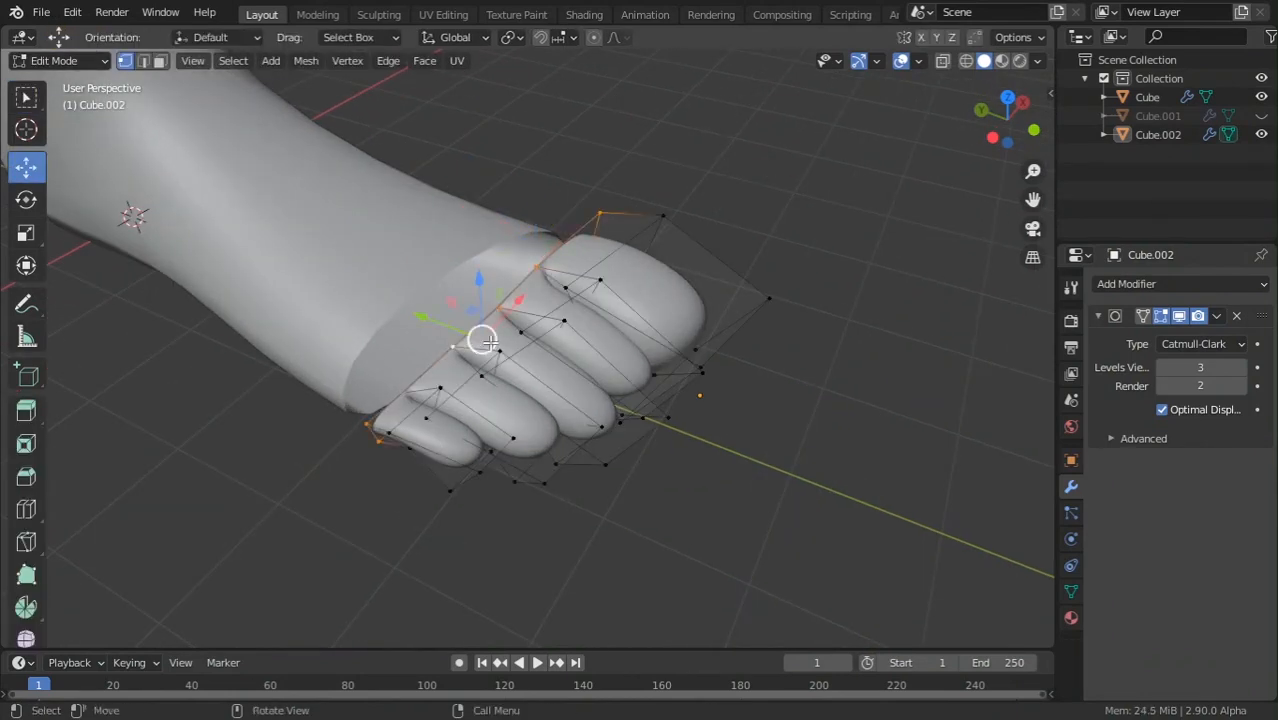
middle_click_drag(466, 335, 429, 517)
Turn on the Statistics overlay in the viewport.
left_click(920, 60)
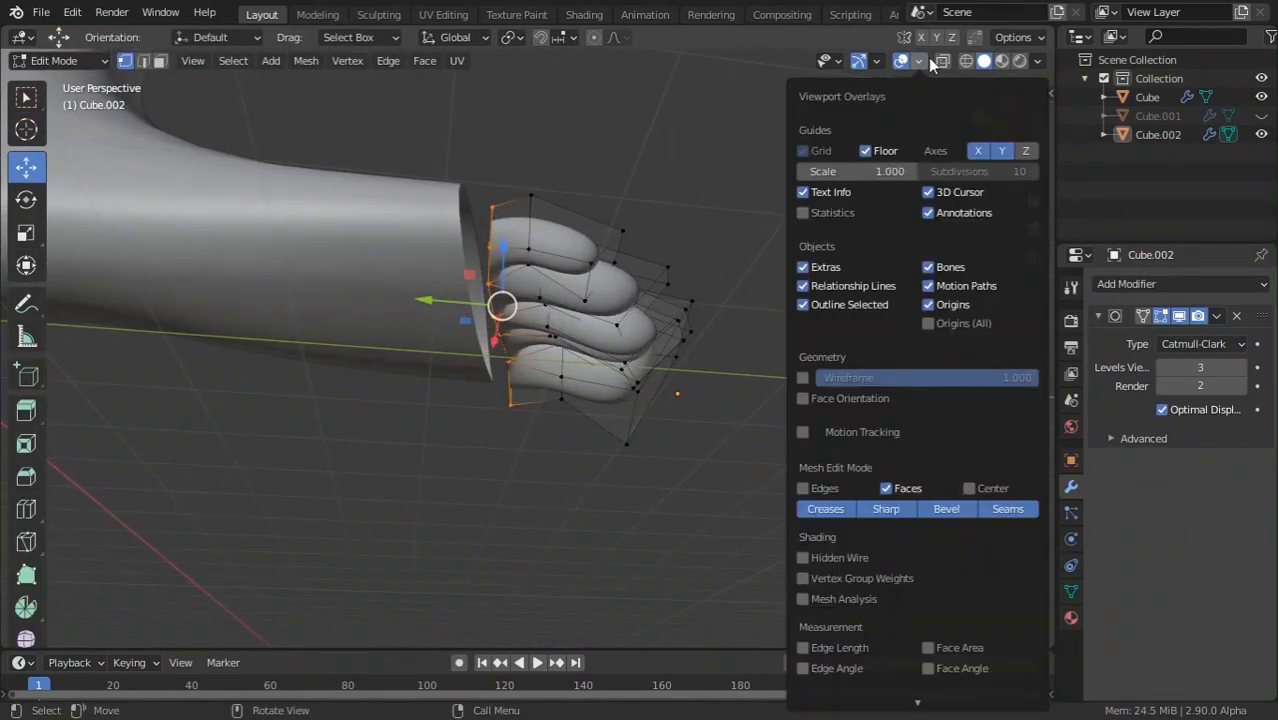
left_click(802, 213)
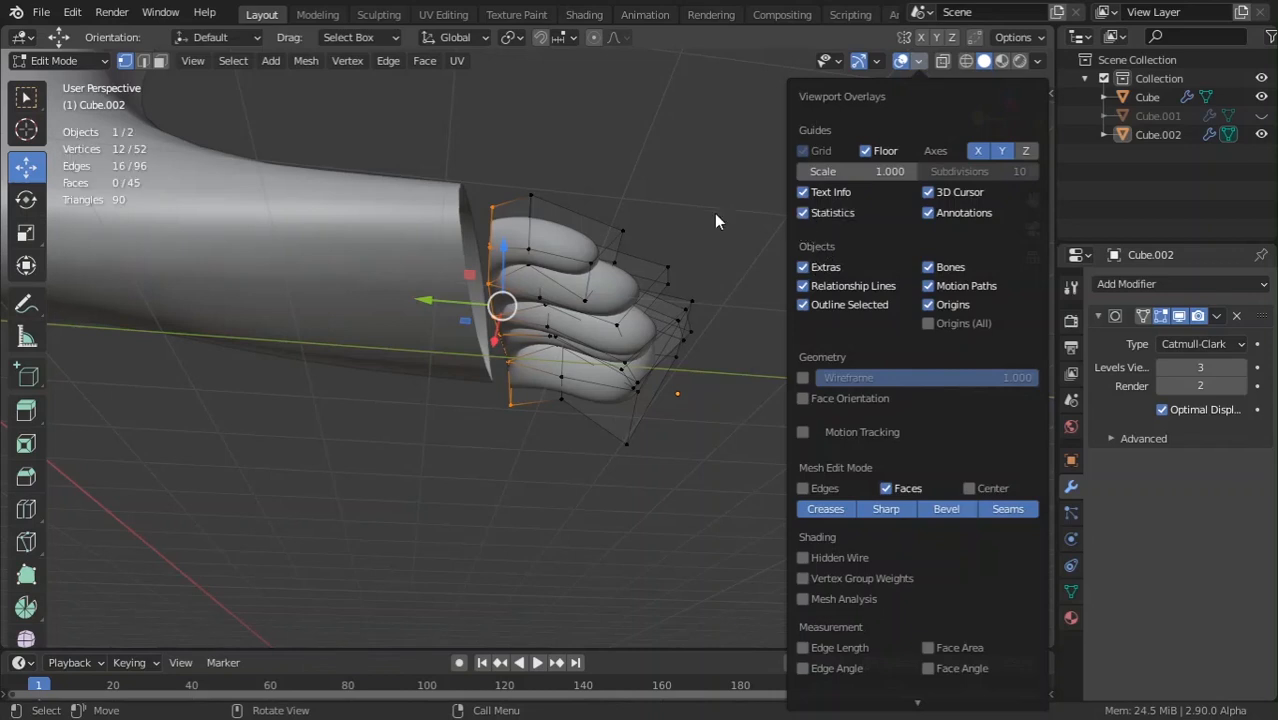
middle_click_drag(282, 252, 93, 168)
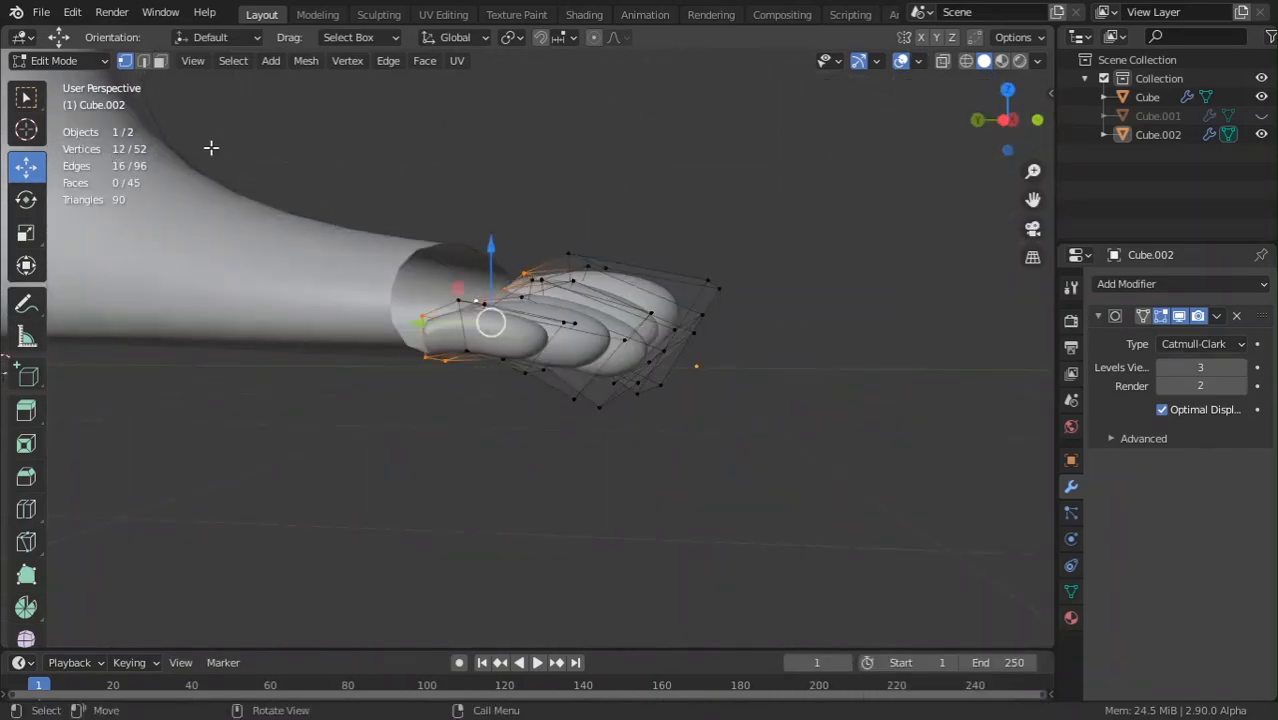
middle_click_drag(211, 148, 436, 288)
Open the foot mesh for editing and select the edge loop around its front opening to check its vertex count.
key("Tab")
left_click(431, 282)
key("Tab")
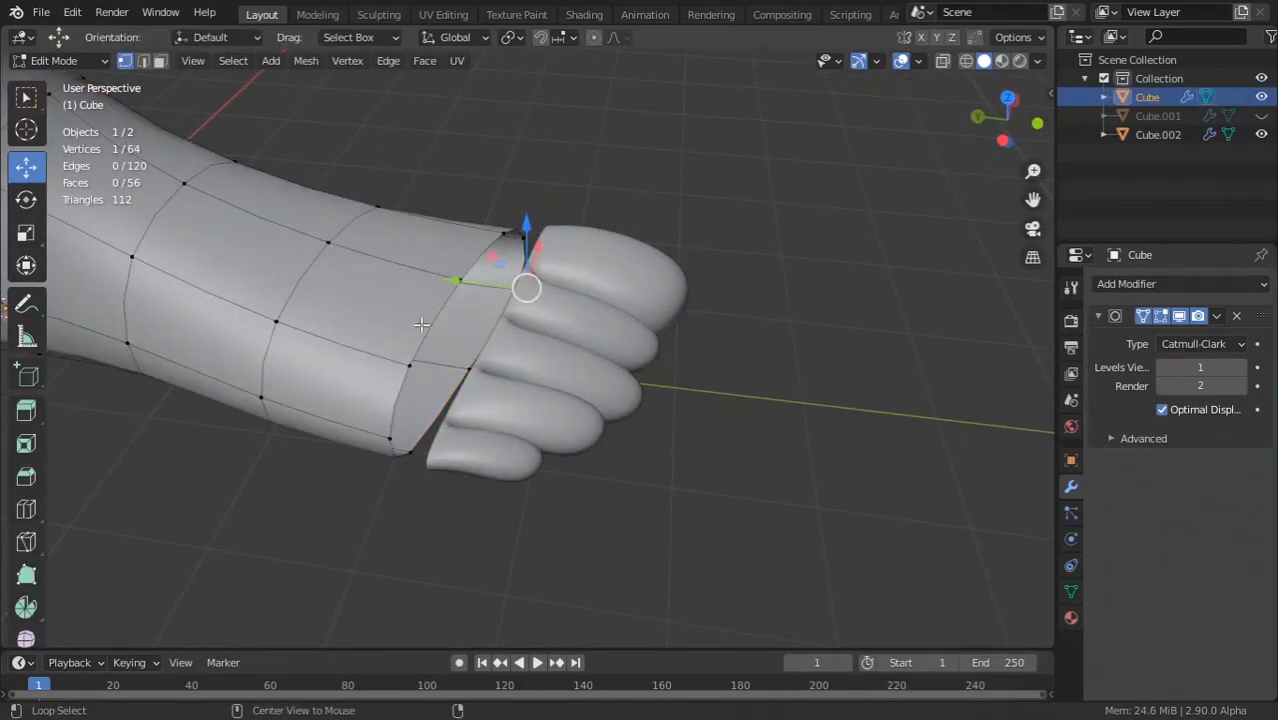
left_click(430, 326, "alt")
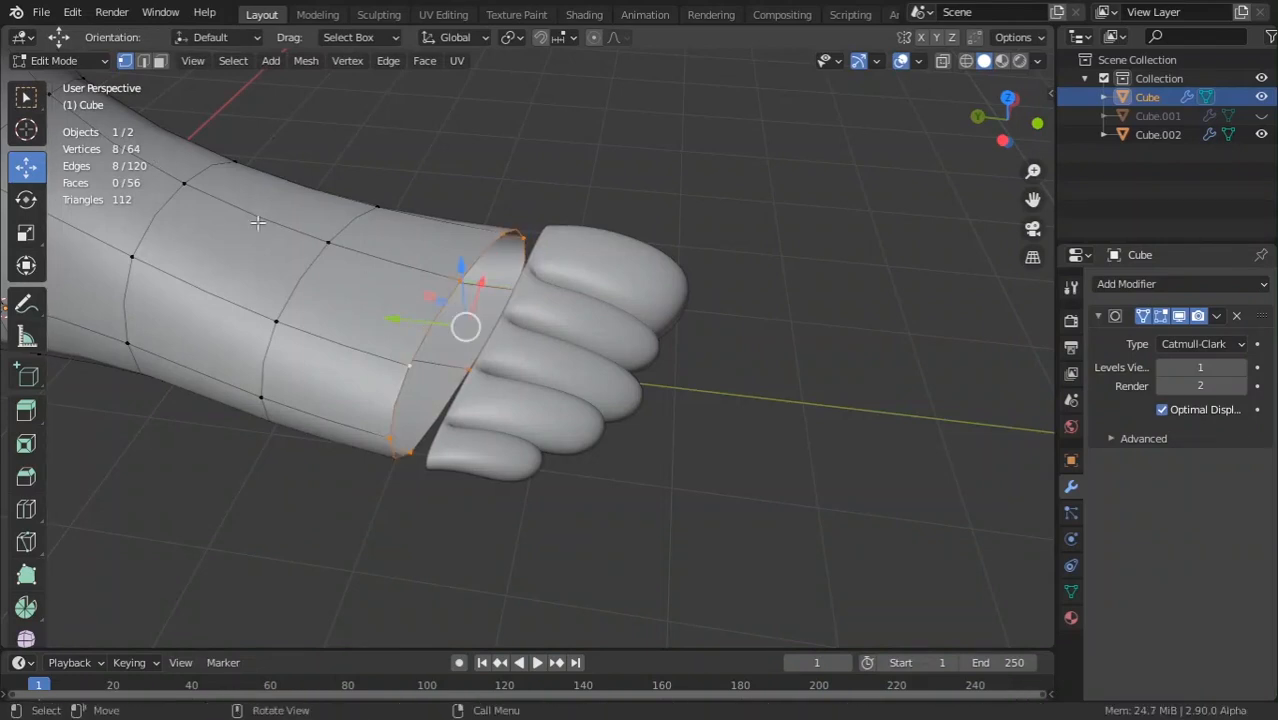
scroll(536, 305, "up", 4)
middle_click_drag(536, 305, 542, 365)
scroll(675, 304, "down", 4)
middle_click_drag(675, 304, 273, 84)
Inset the four front faces on top of the foot by about 0.1866 m with Boundary turned off.
left_click(160, 62)
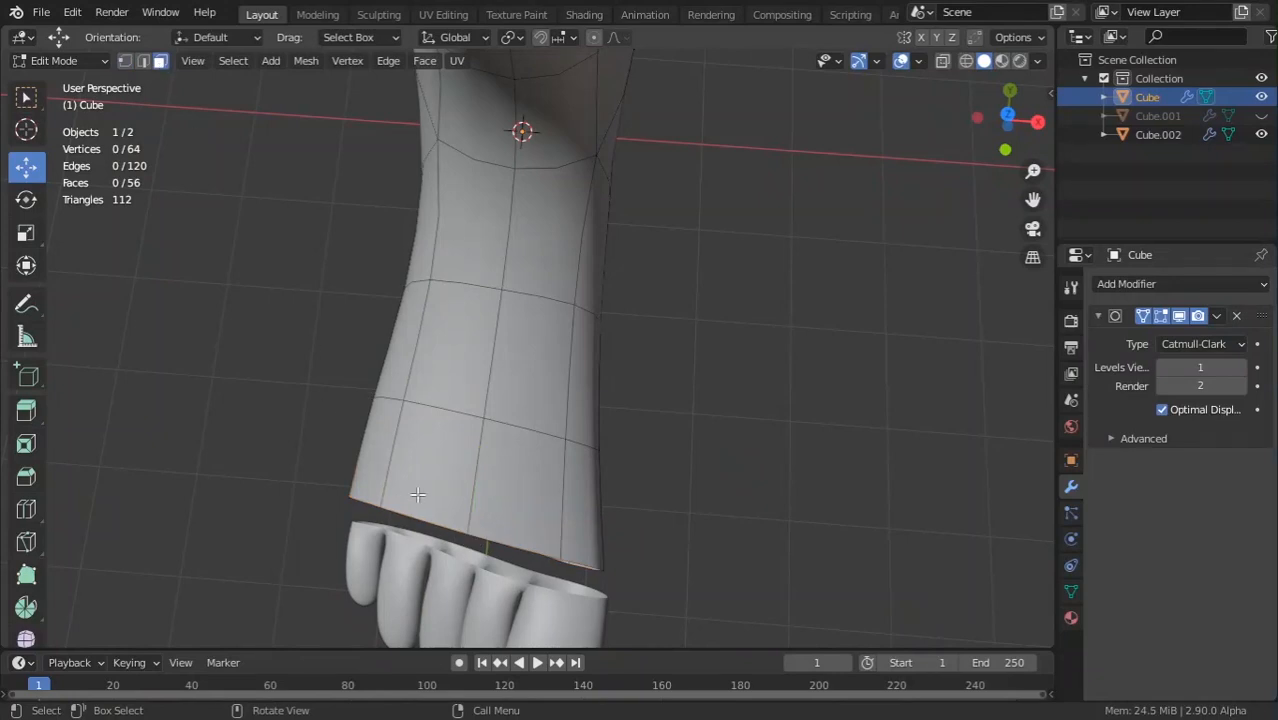
left_click(464, 478)
left_click(470, 380, "shift")
left_click_drag(506, 396, 544, 485, "shift")
key("i")
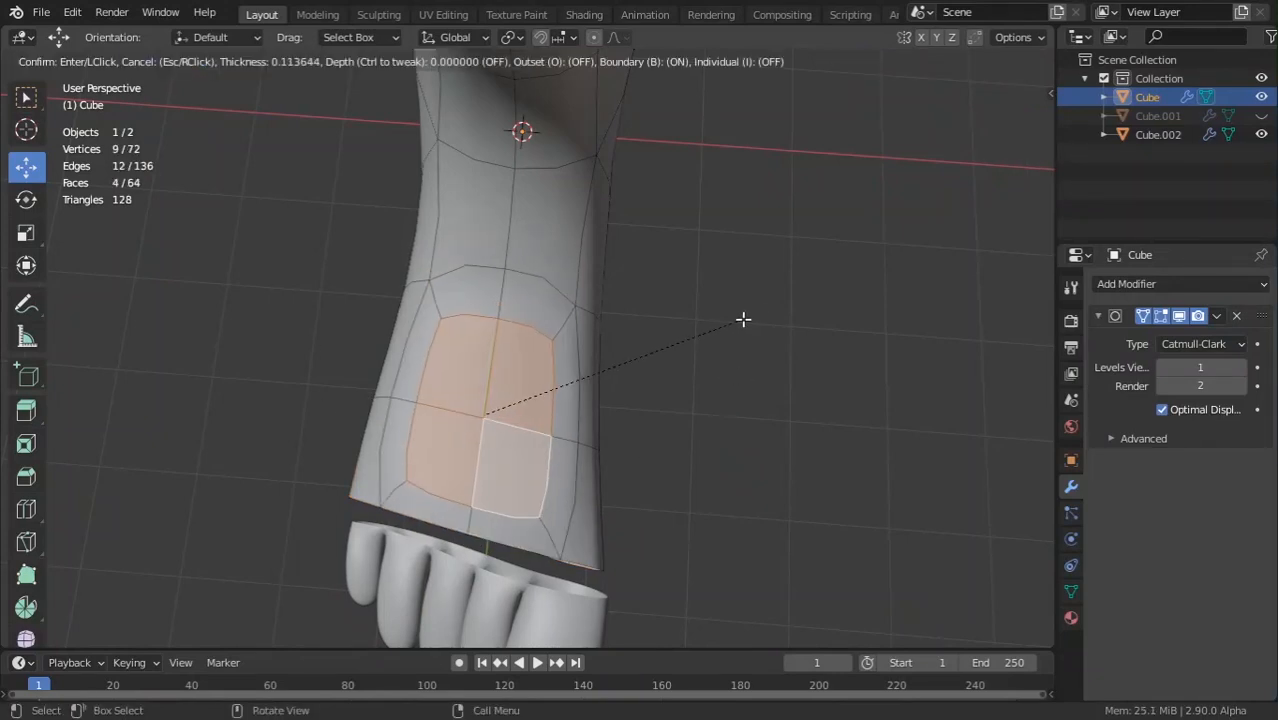
left_click(740, 320)
left_click(146, 635)
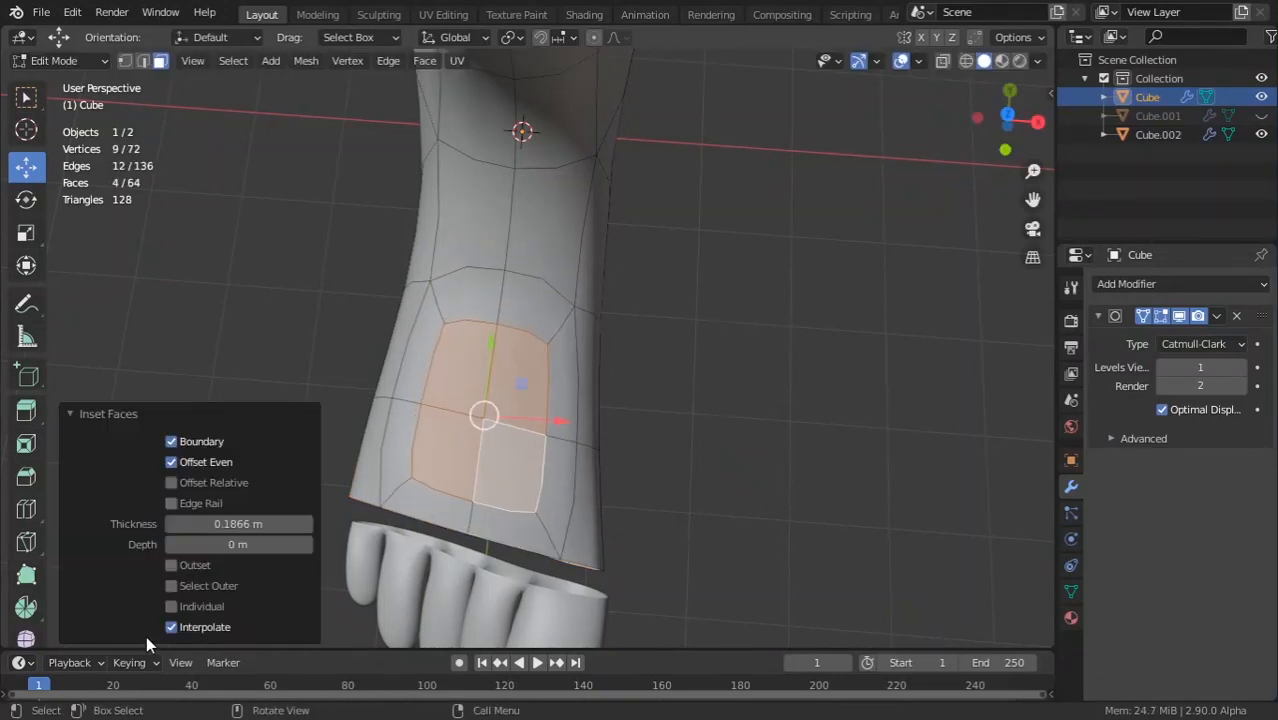
left_click(171, 441)
Examine the inset foot surface and its front opening beside the toes in Object Mode.
scroll(600, 400, "down", 4)
key("Tab")
mouse_move(600, 400)
middle_mouse_down()
mouse_move(677, 389)
mouse_move(612, 395)
middle_mouse_up()
key("Tab")
key("Tab")
middle_click_drag(482, 388, 505, 446)
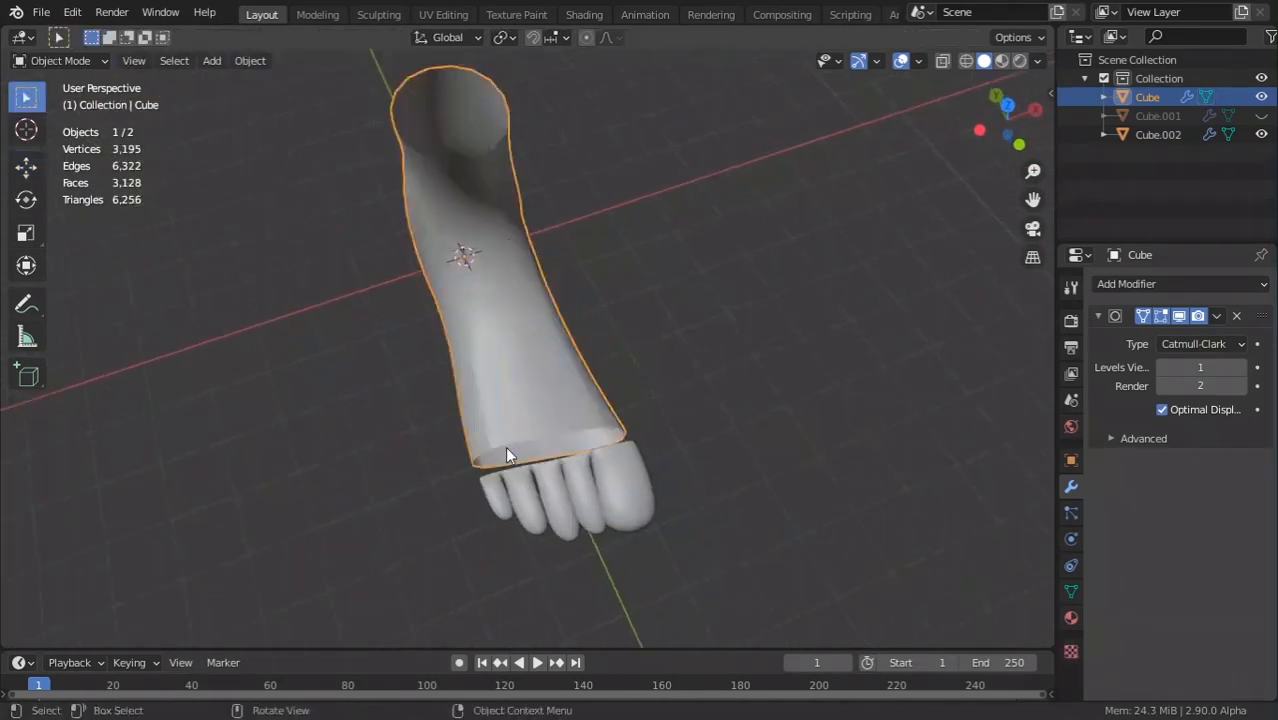
scroll(505, 446, "up", 4)
middle_click_drag(512, 394, 460, 317)
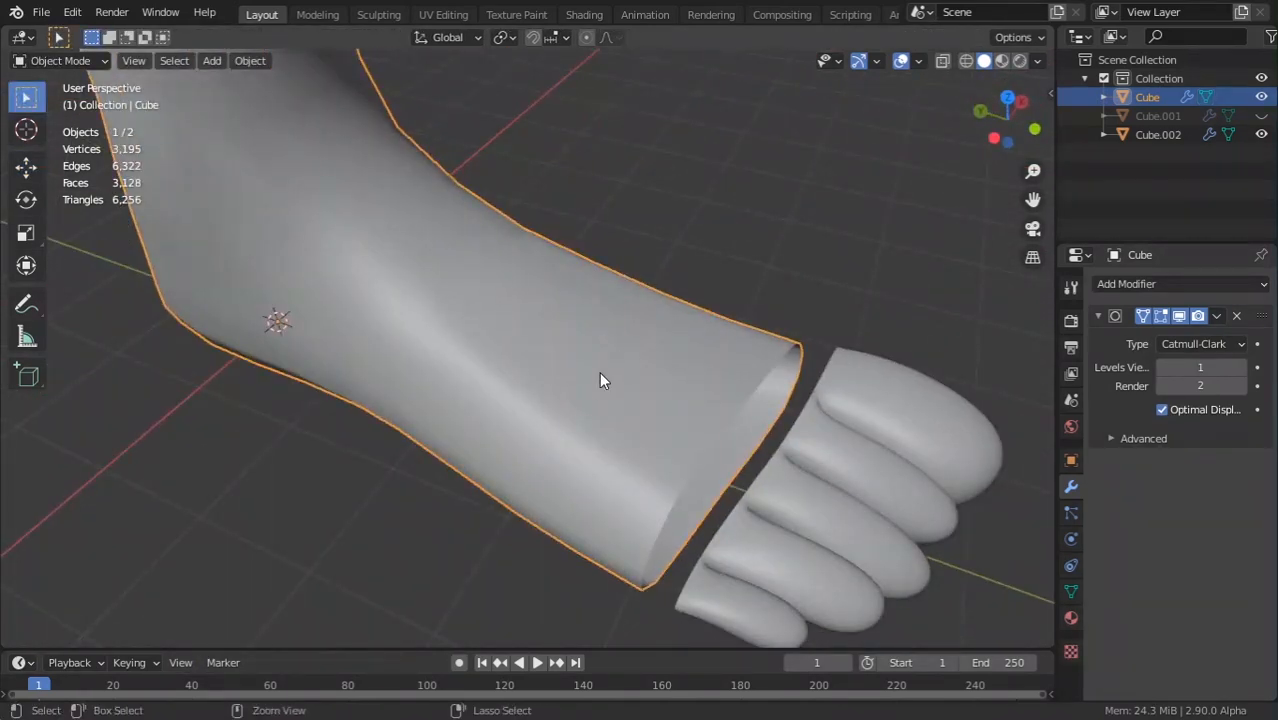
Undo the inset of the four front faces on top of the foot.
key("Tab")
key("Tab")
key("Tab")
key("ctrl+z")
middle_click_drag(617, 331, 530, 420)
Knife two lengthwise cuts through the top faces of the foot, each from the front opening back to a vertex near the ankle.
left_click(672, 400)
middle_click_drag(672, 400, 630, 515)
key("k")
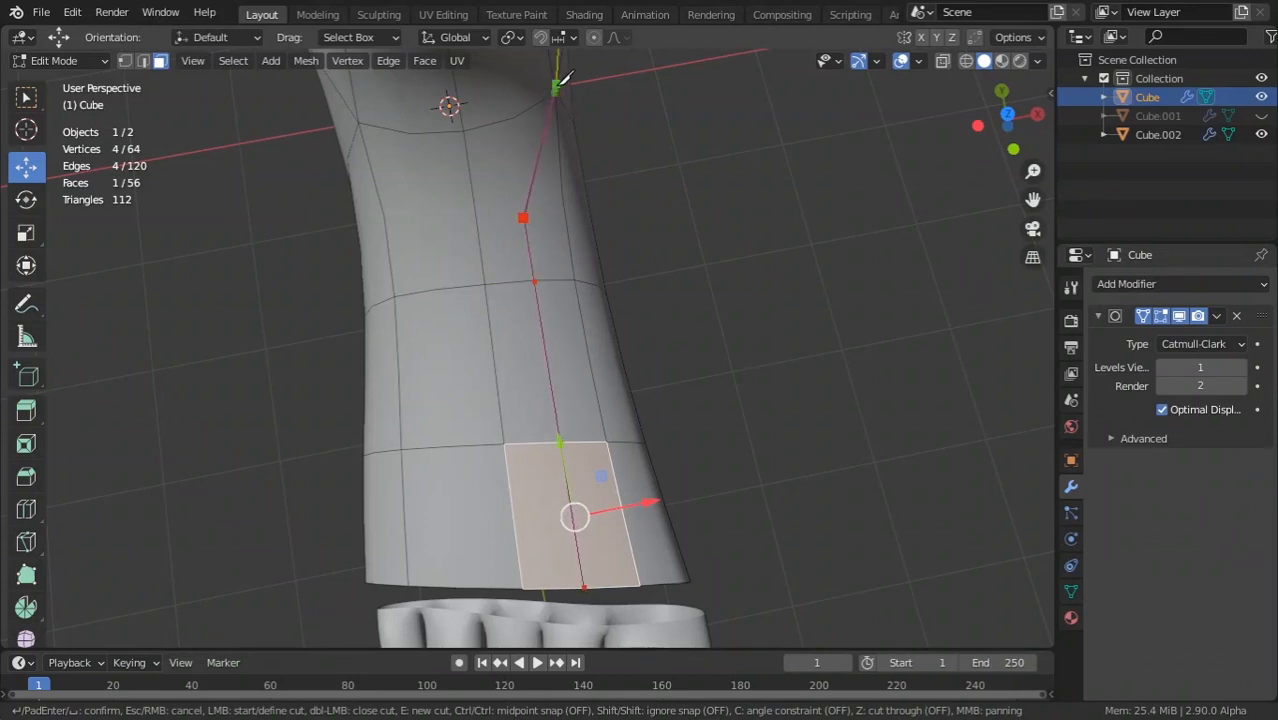
key("Return")
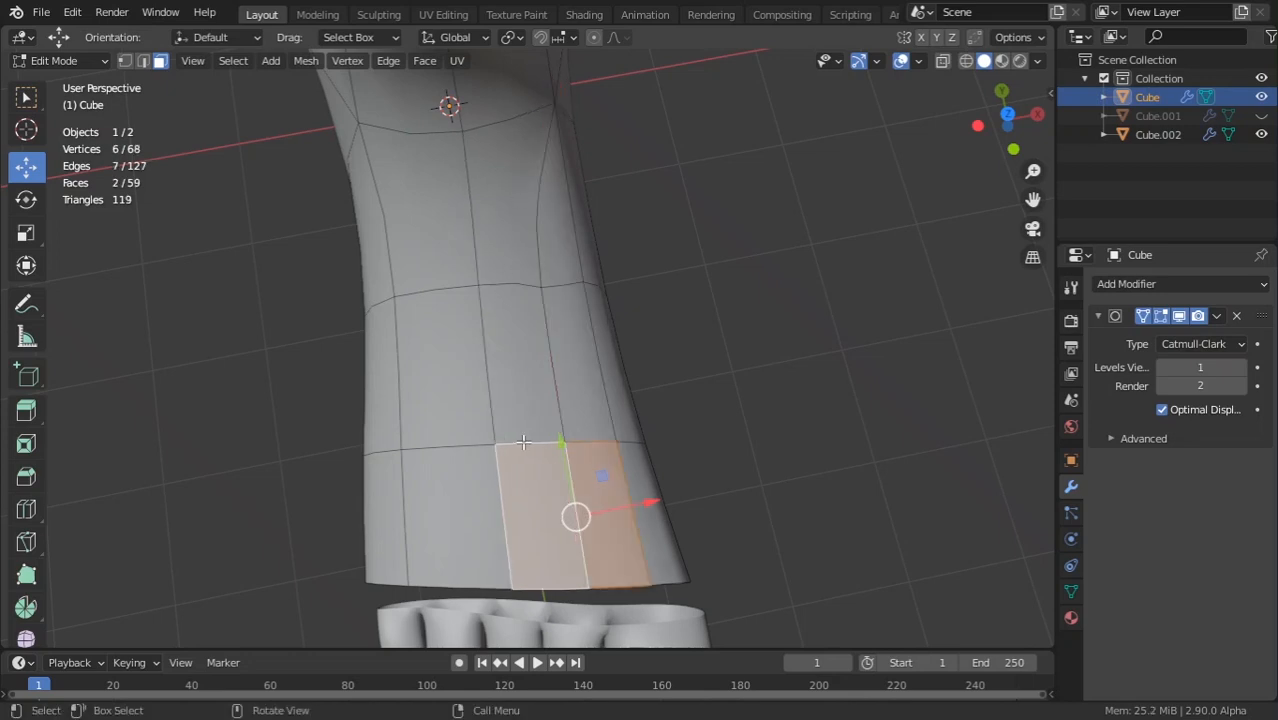
key("k")
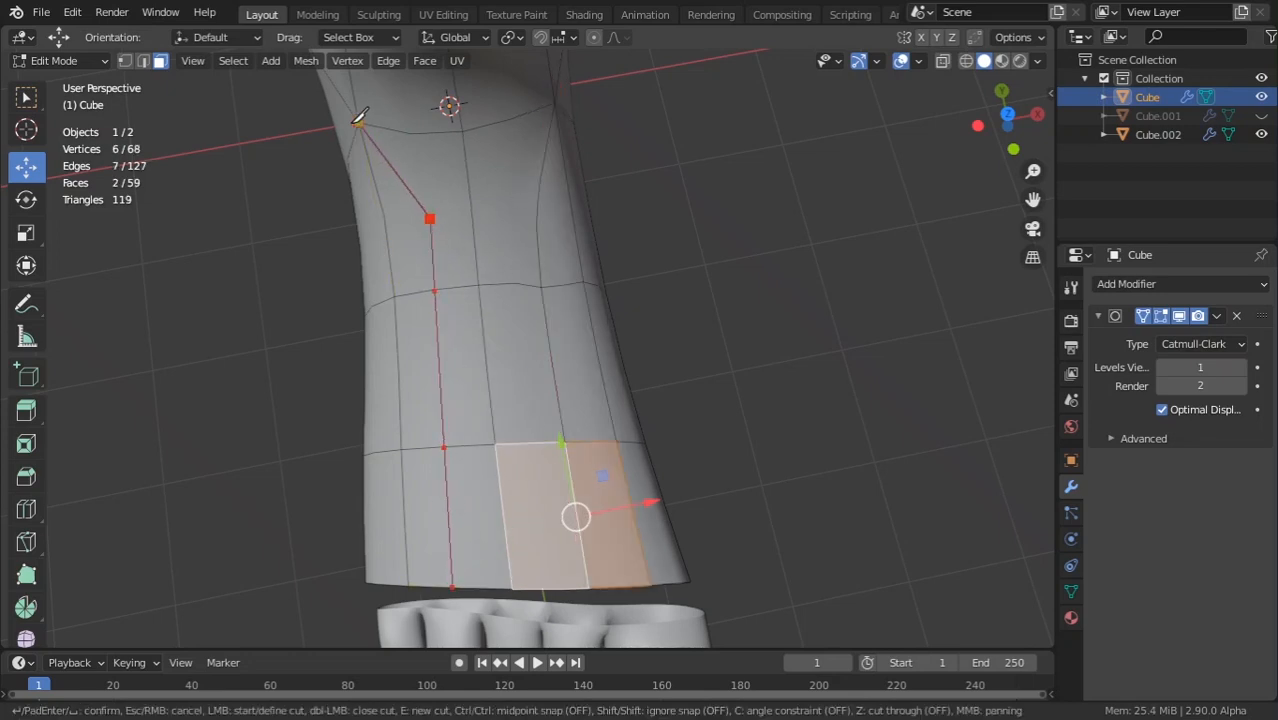
key("Return")
key("Tab")
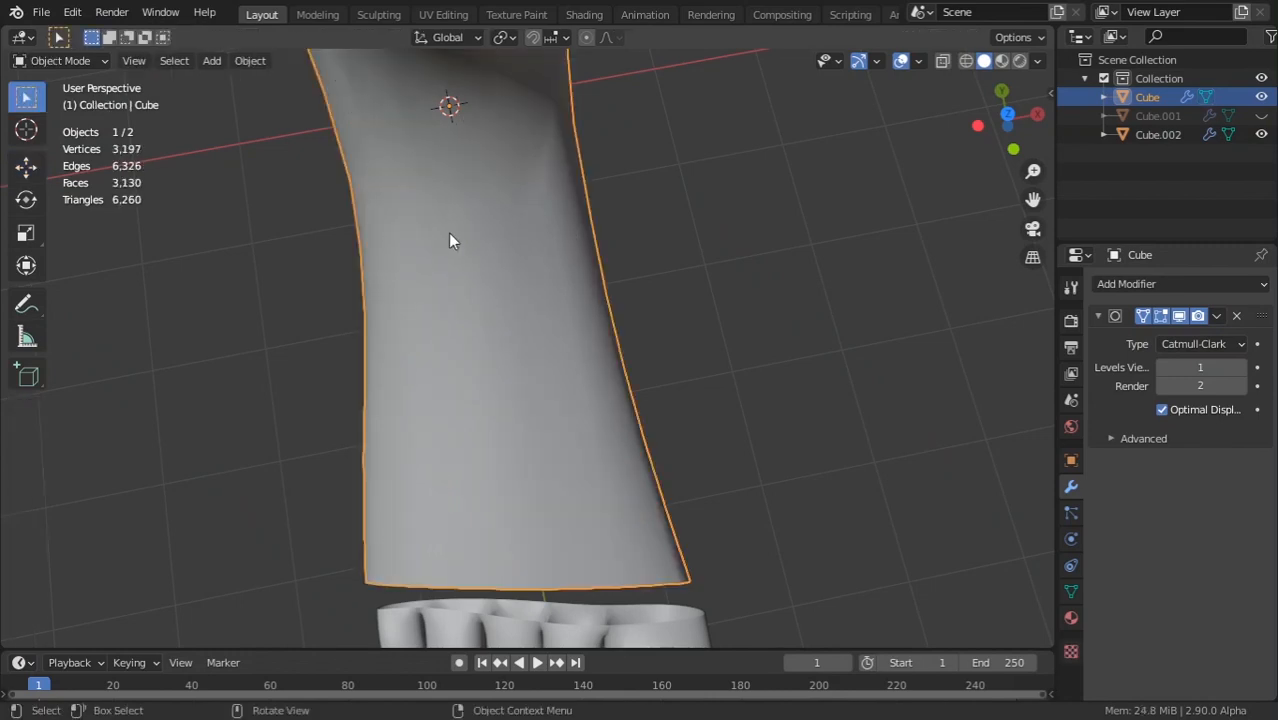
key("Tab")
key("alt+a")
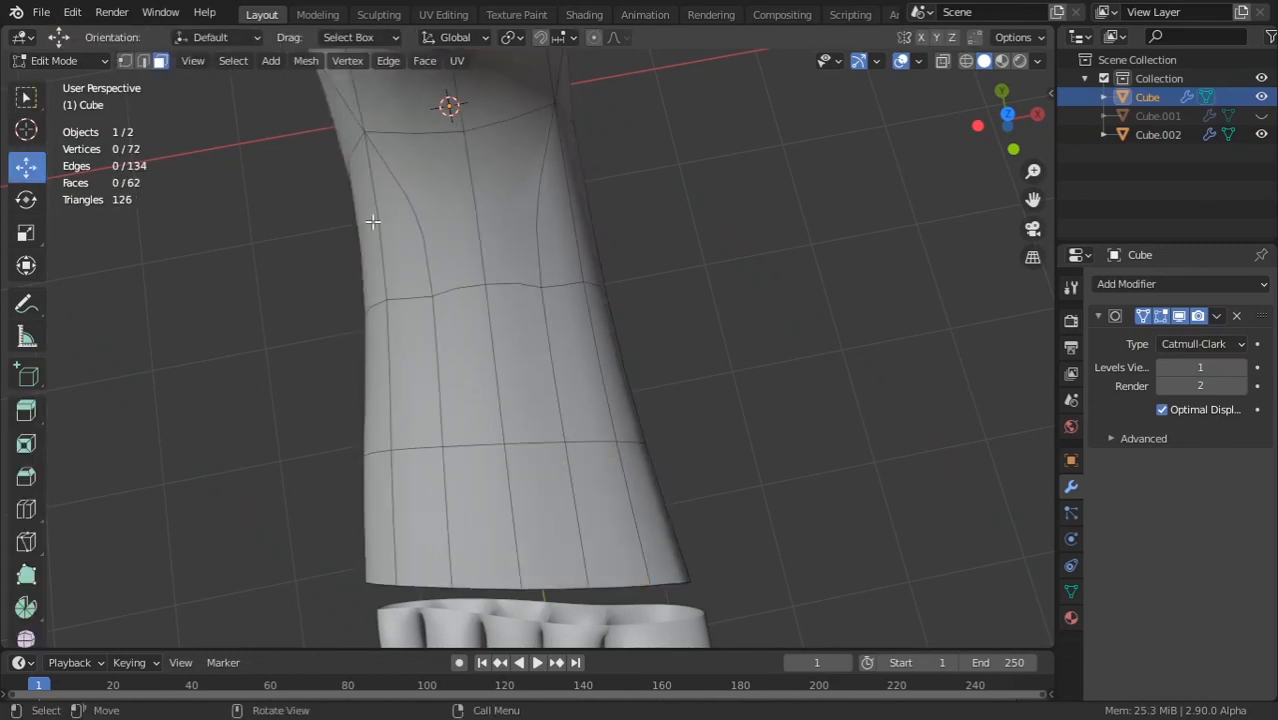
Connect the bend vertices of the two knife cuts with an edge path across the top of the foot.
left_click(412, 235)
left_click(124, 60)
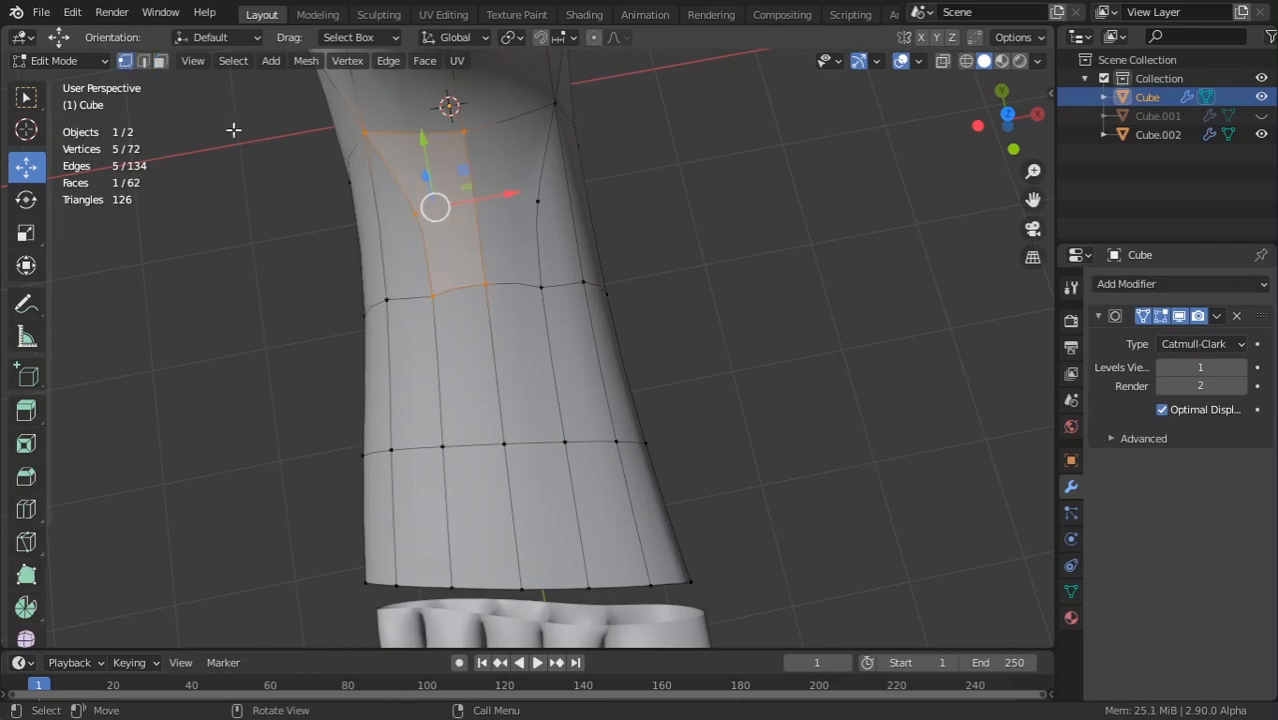
left_click(421, 219)
key("j")
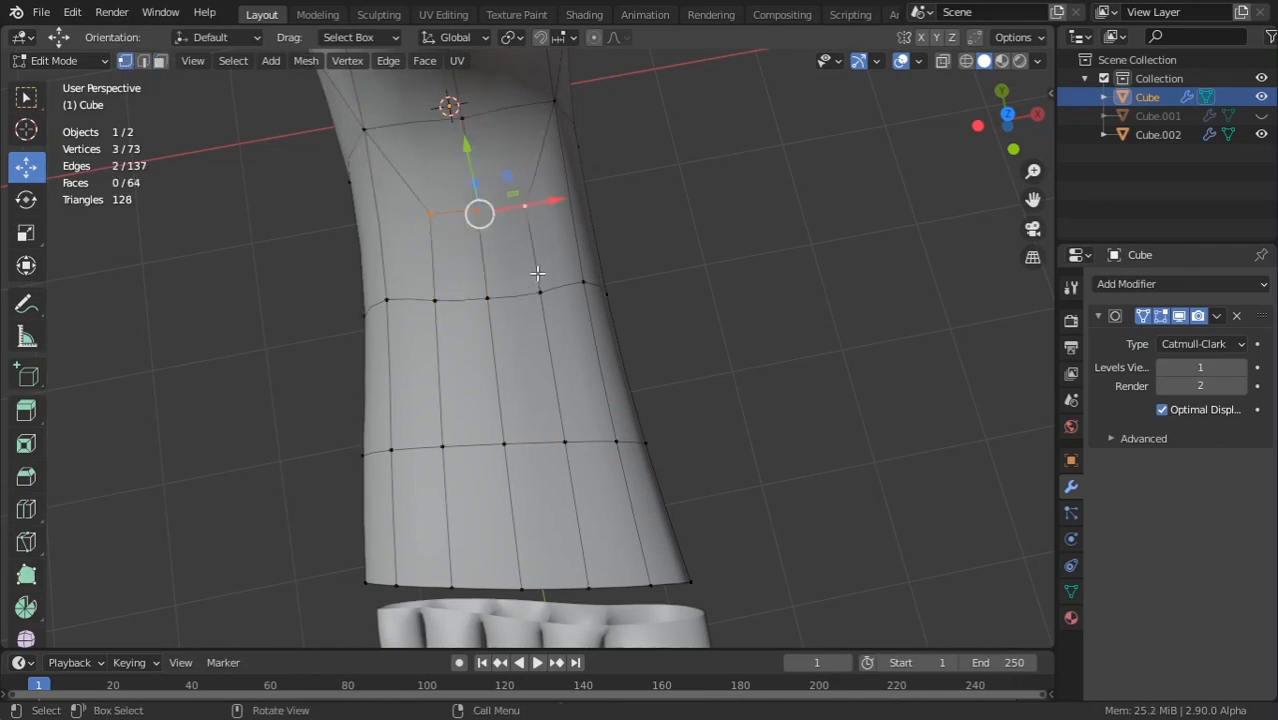
scroll(537, 274, "down", 3)
key("Tab")
middle_click_drag(440, 320, 580, 220)
Select the three-vertex lengthwise path running back from the front opening behind the smaller toes and lower it along Z.
key("Tab")
key("Tab")
mouse_move(500, 445)
middle_mouse_down()
mouse_move(574, 393)
mouse_move(446, 445)
mouse_move(500, 428)
middle_mouse_up()
key("Tab")
left_click(470, 427)
left_click(456, 209, "ctrl")
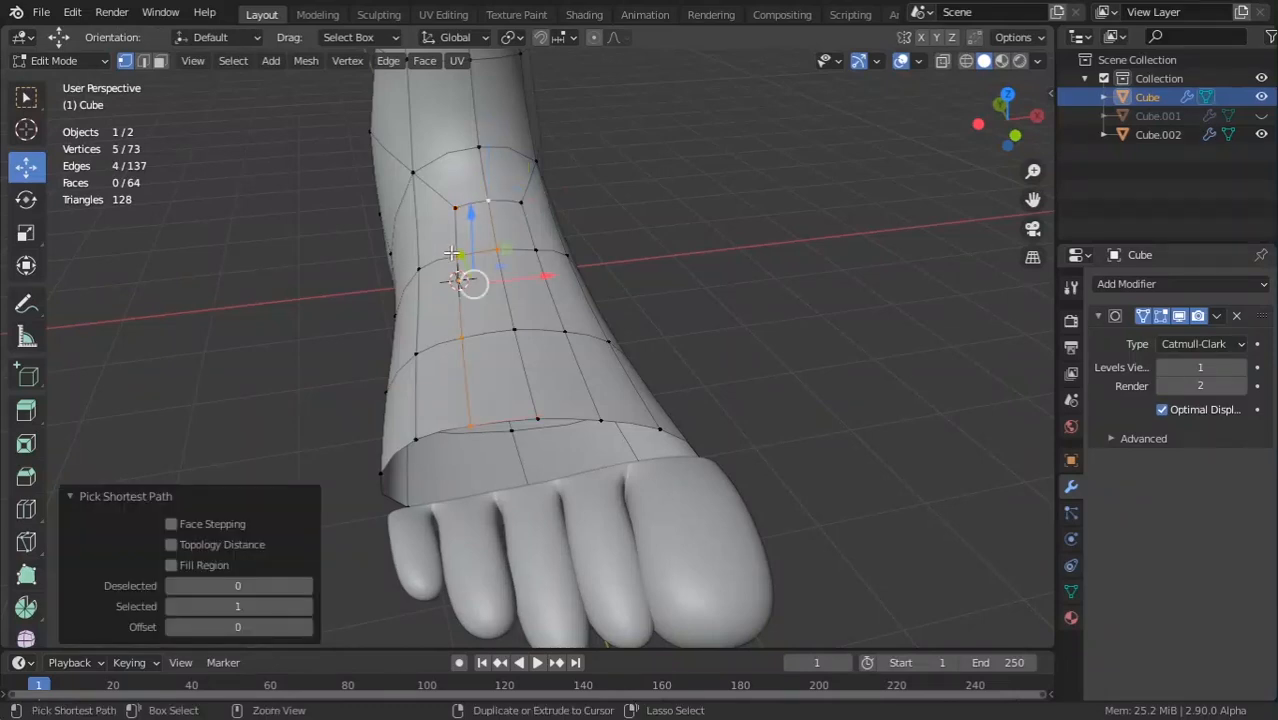
key("ctrl+z")
left_click(460, 236, "ctrl")
middle_click_drag(503, 301, 482, 271)
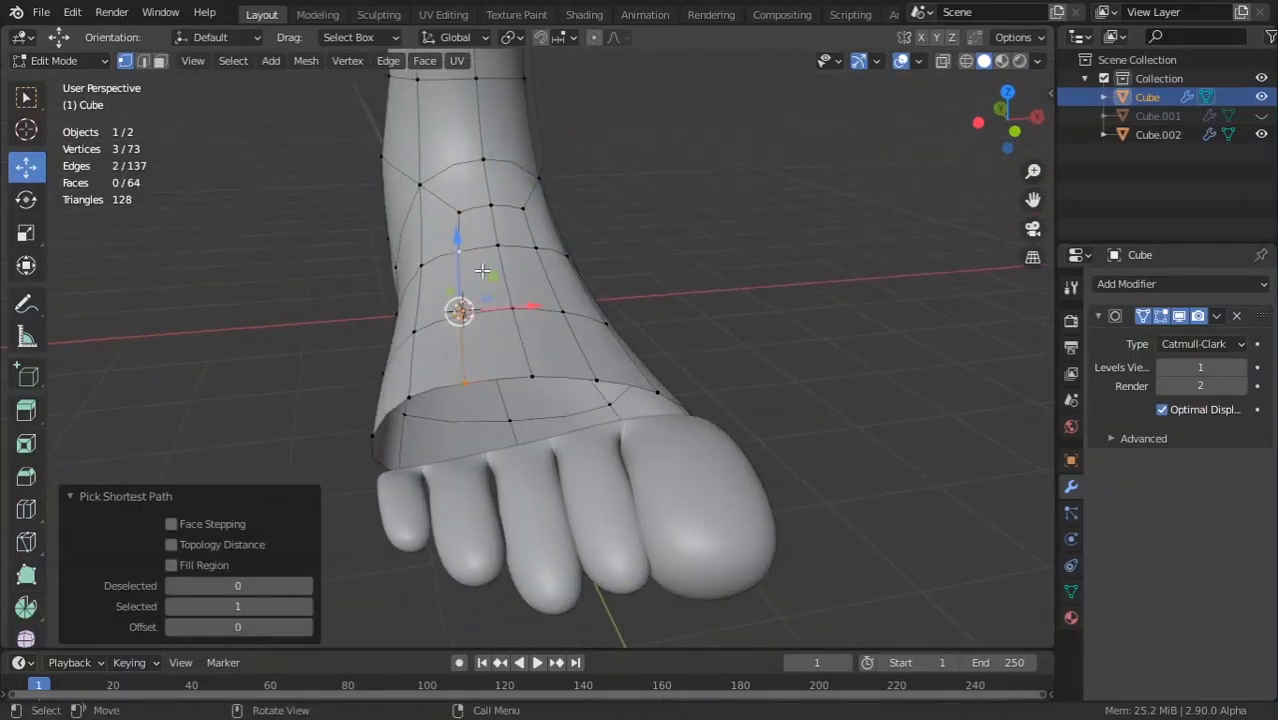
left_click_drag(455, 238, 460, 270)
Lower the neighbouring lengthwise path behind the little toe and reposition its two front vertices to round the foot's outer side.
left_click(386, 375)
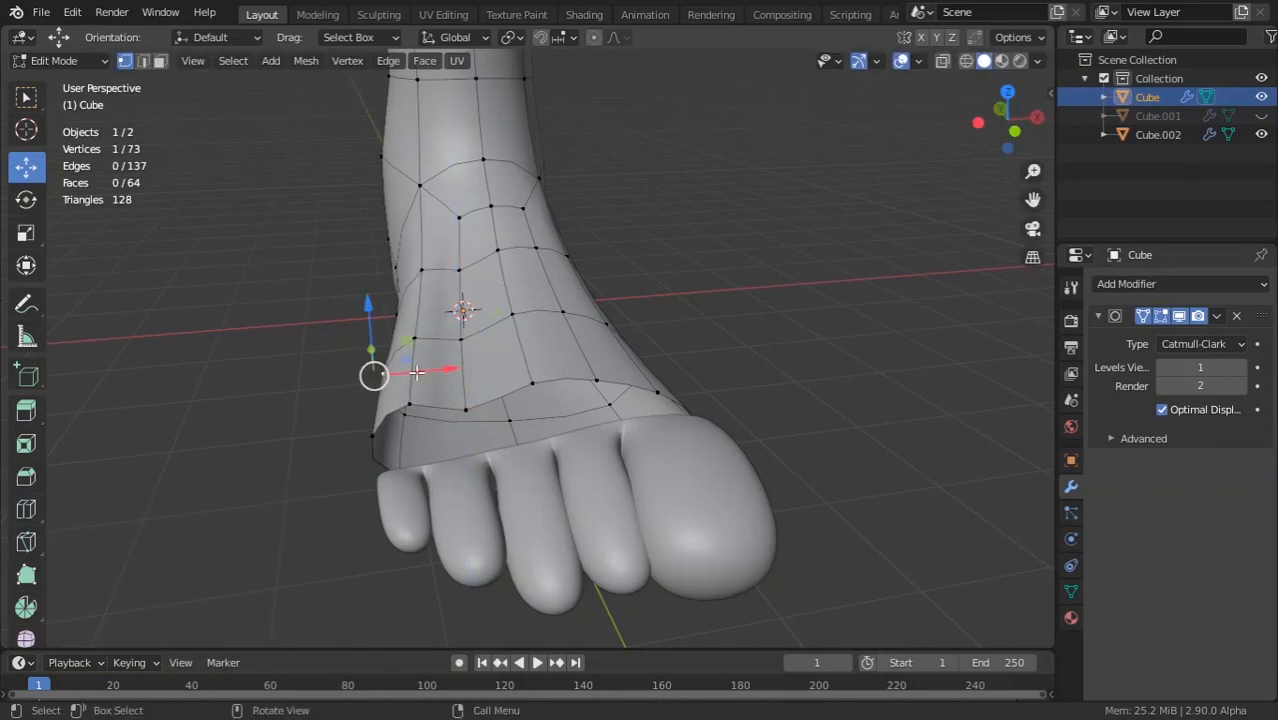
left_click(408, 402)
left_click(421, 269, "ctrl")
left_click_drag(410, 260, 400, 296)
key("Tab")
middle_click_drag(466, 330, 440, 362)
key("Tab")
left_click(418, 355)
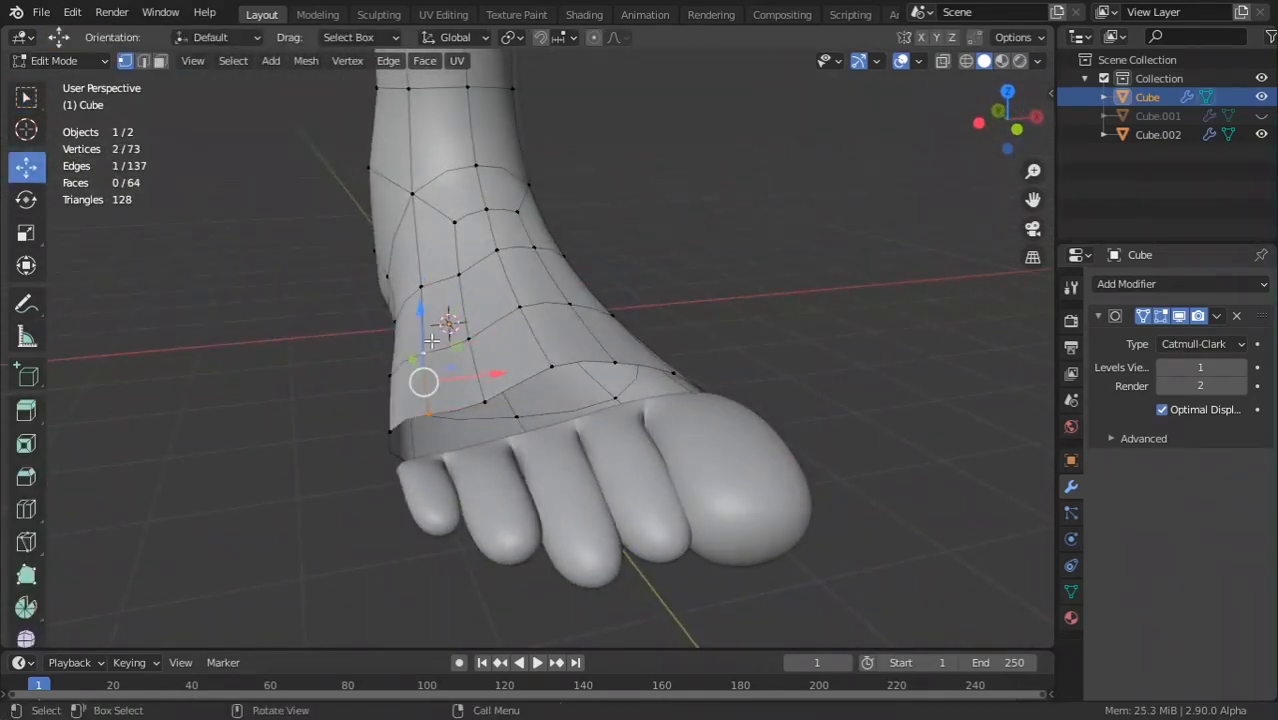
left_click_drag(431, 341, 469, 290)
Raise the front lengthwise edge on the big-toe side of the foot's top slightly along Z.
left_click(495, 378)
key("Tab")
middle_click_drag(568, 377, 457, 388)
key("Tab")
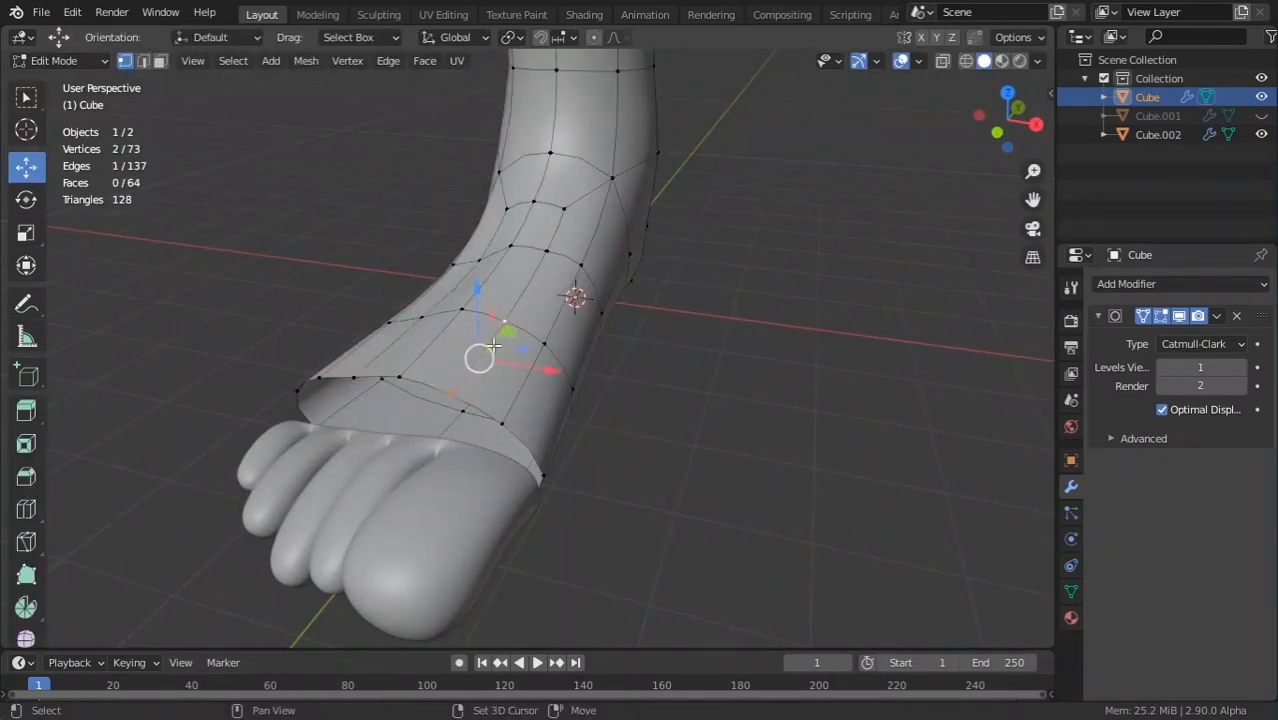
left_click_drag(473, 285, 473, 269)
Examine the reshaped top of the foot and its front opening against the toes in Object and Edit Mode.
key("Tab")
middle_click_drag(473, 280, 444, 465)
scroll(669, 391, "down", 3)
scroll(669, 391, "up", 4)
key("Tab")
key("Tab")
key("Tab")
key("Tab")
Open the toe mesh for editing and raise vertices on its base loop to follow the foot's front opening.
left_click(561, 426)
key("Tab")
left_click(574, 393)
left_click(433, 528, "shift")
left_click_drag(352, 312, 348, 279)
key("Tab")
middle_click_drag(424, 298, 539, 438)
key("Tab")
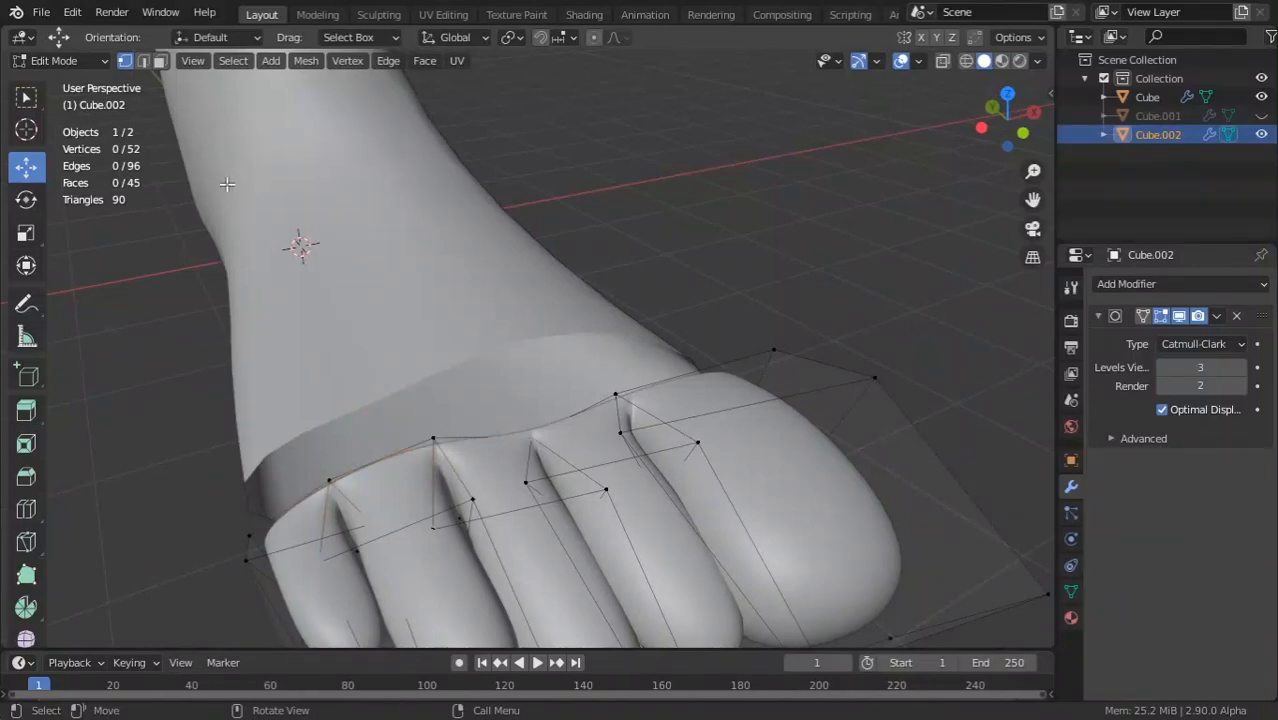
mouse_move(533, 434)
middle_mouse_down()
mouse_move(591, 389)
mouse_move(579, 379)
mouse_move(465, 394)
mouse_move(499, 462)
mouse_move(536, 434)
middle_mouse_up()
key("Tab")
key("Tab")
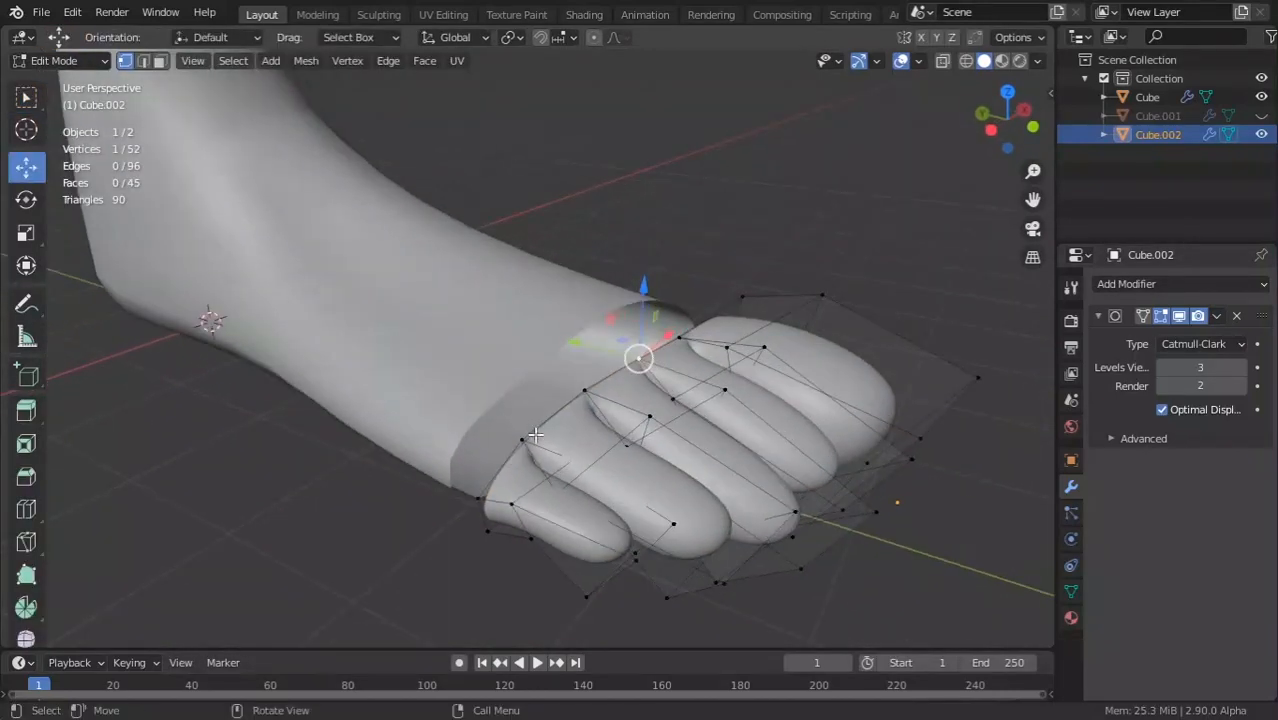
Join the toes and the foot into one object and set its Subdivision viewport level to 2.
key("Tab")
left_click(474, 372, "shift")
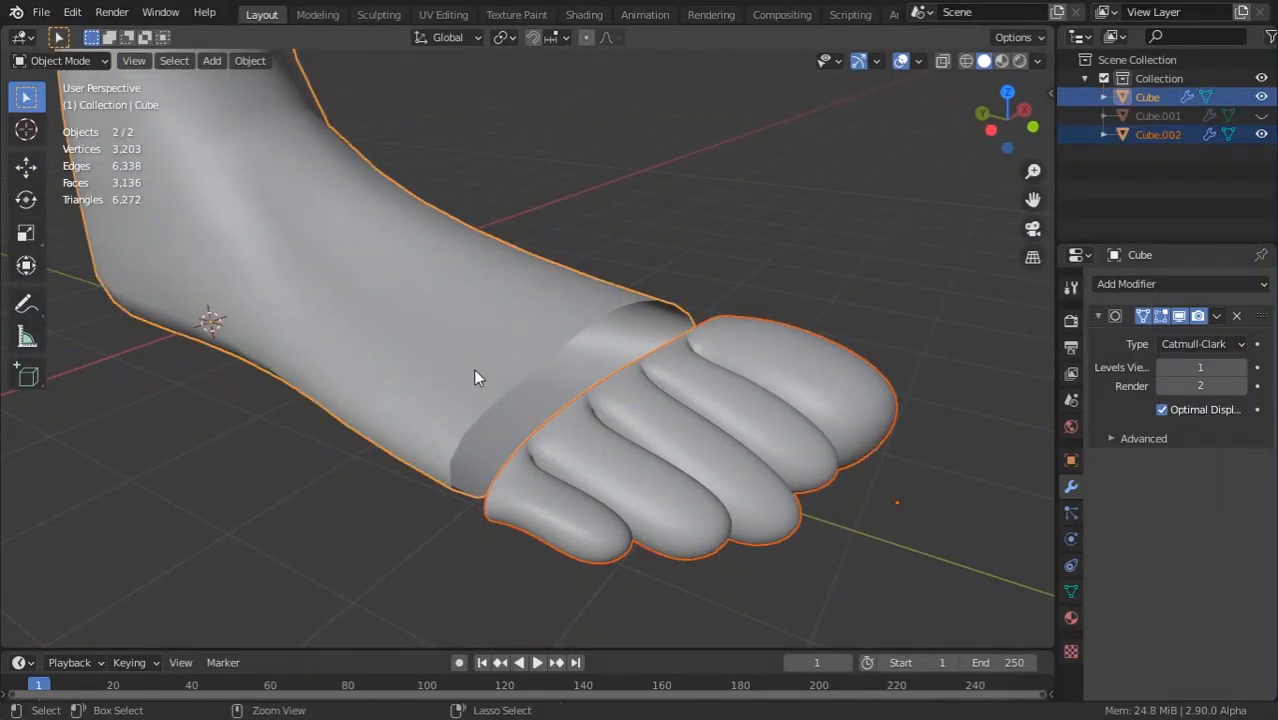
key("ctrl+j")
key("Tab")
middle_click_drag(473, 378, 541, 471)
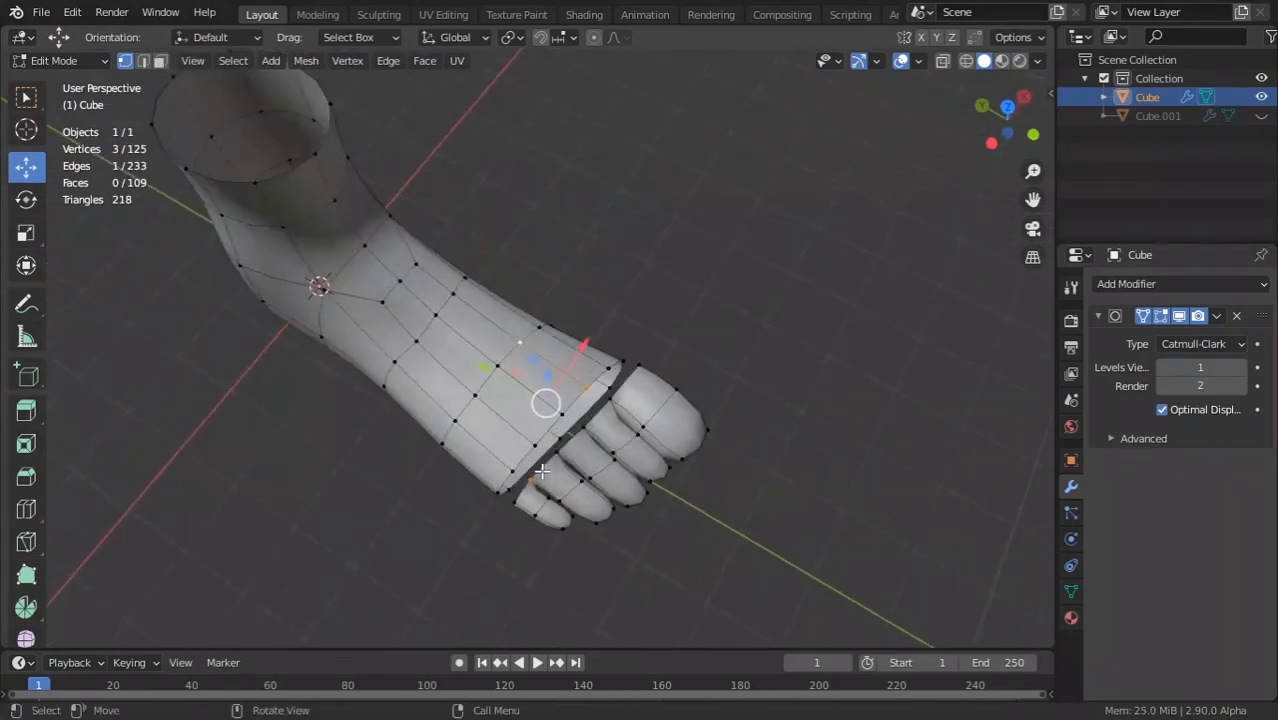
key("Tab")
scroll(541, 471, "up", 4)
left_click(1241, 367)
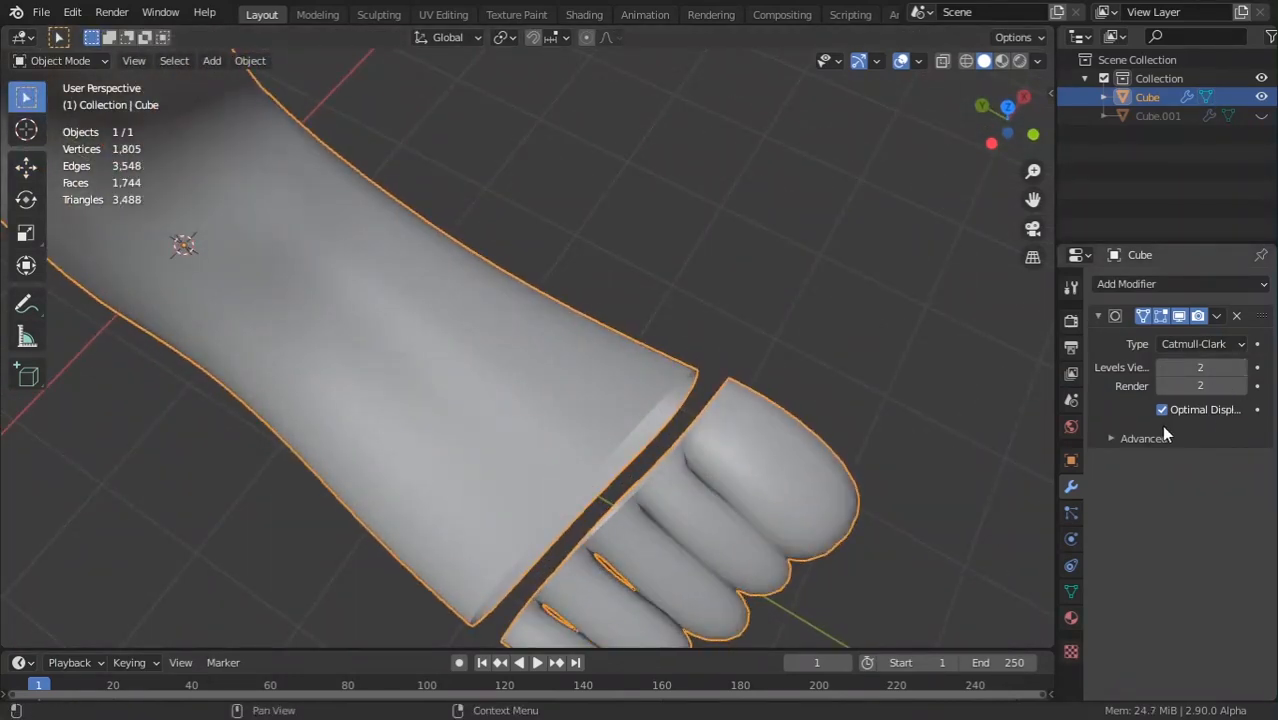
middle_click_drag(899, 482, 458, 263)
key("Tab")
key("Tab")
key("Tab")
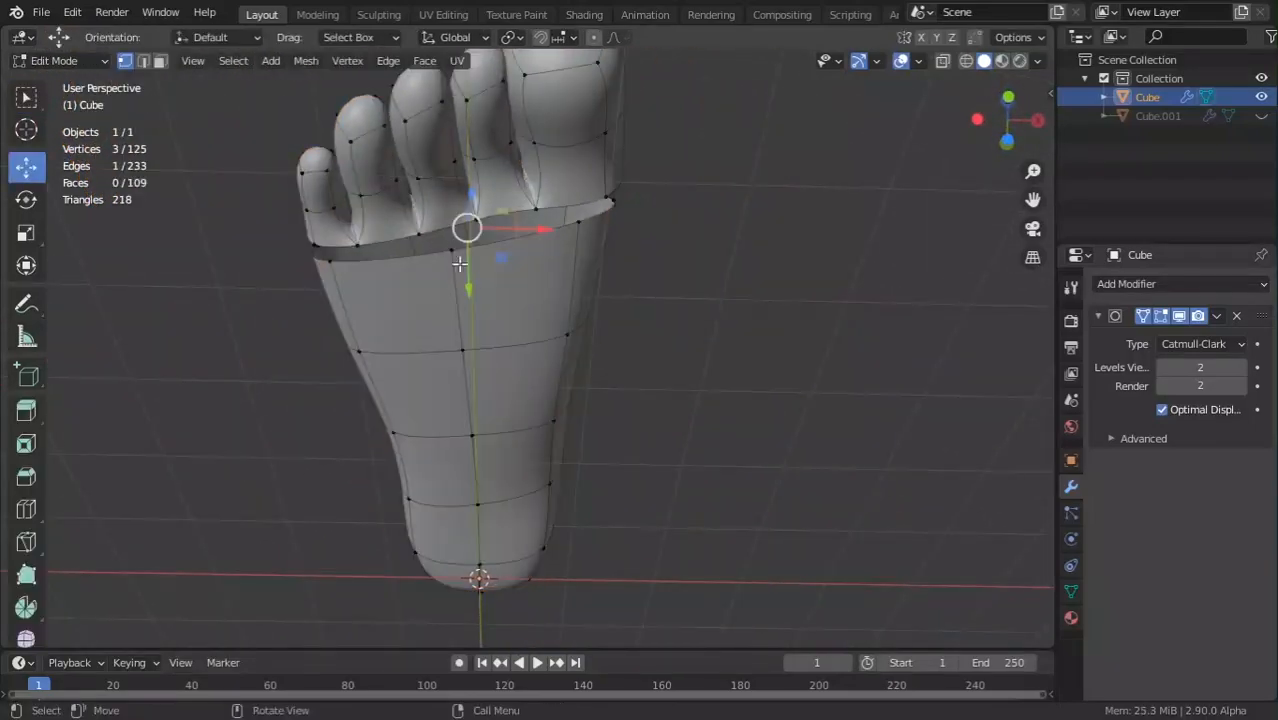
key("super")
left_click(1256, 15)
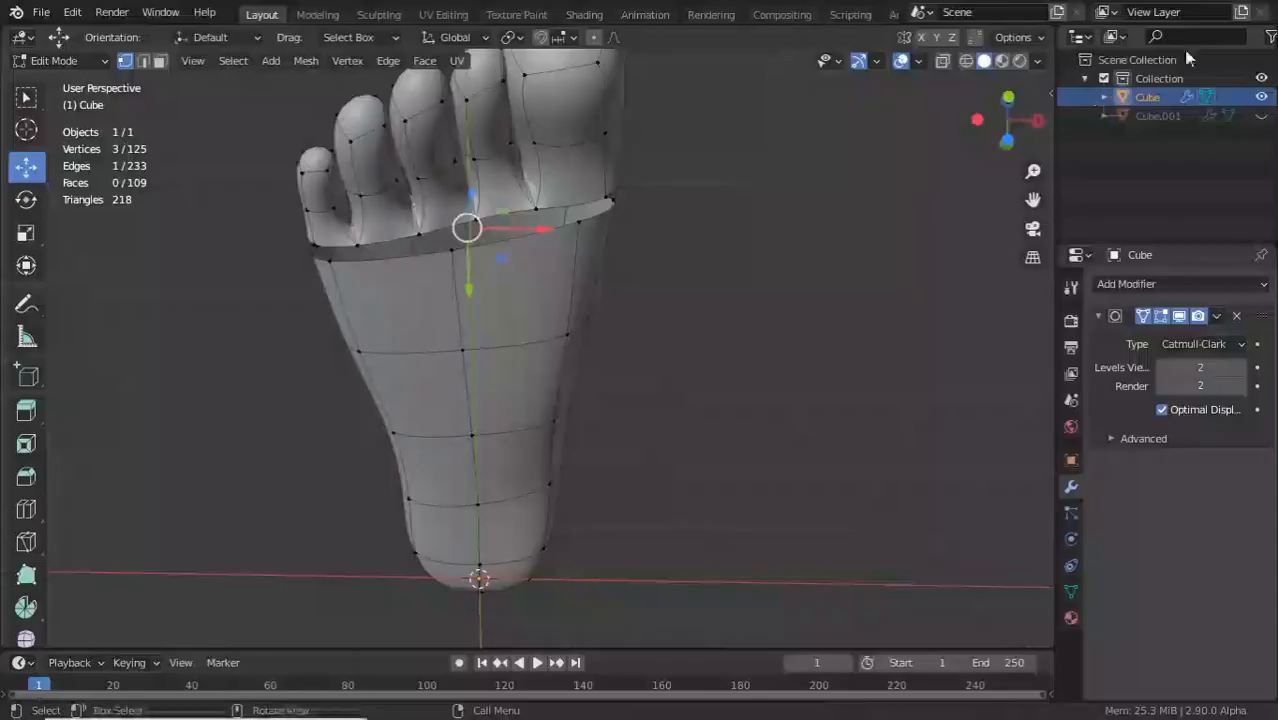
left_click_drag(497, 252, 910, 308)
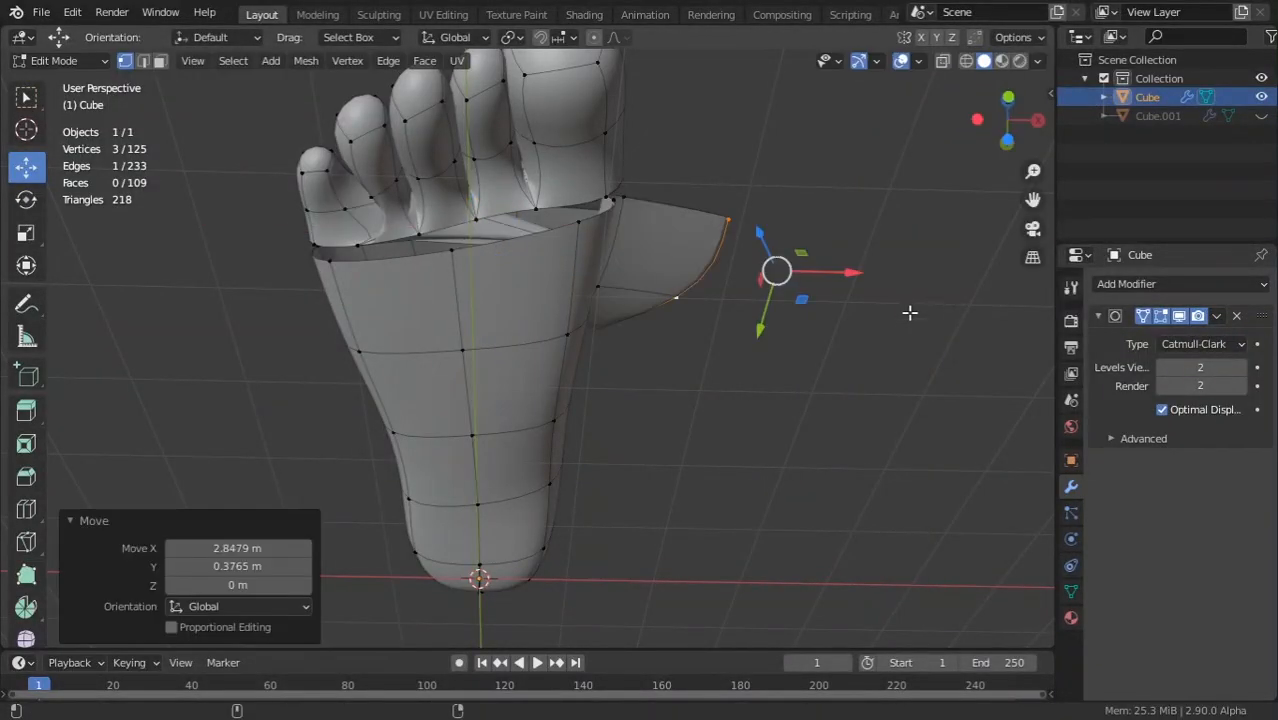
key("super")
type("utorr")
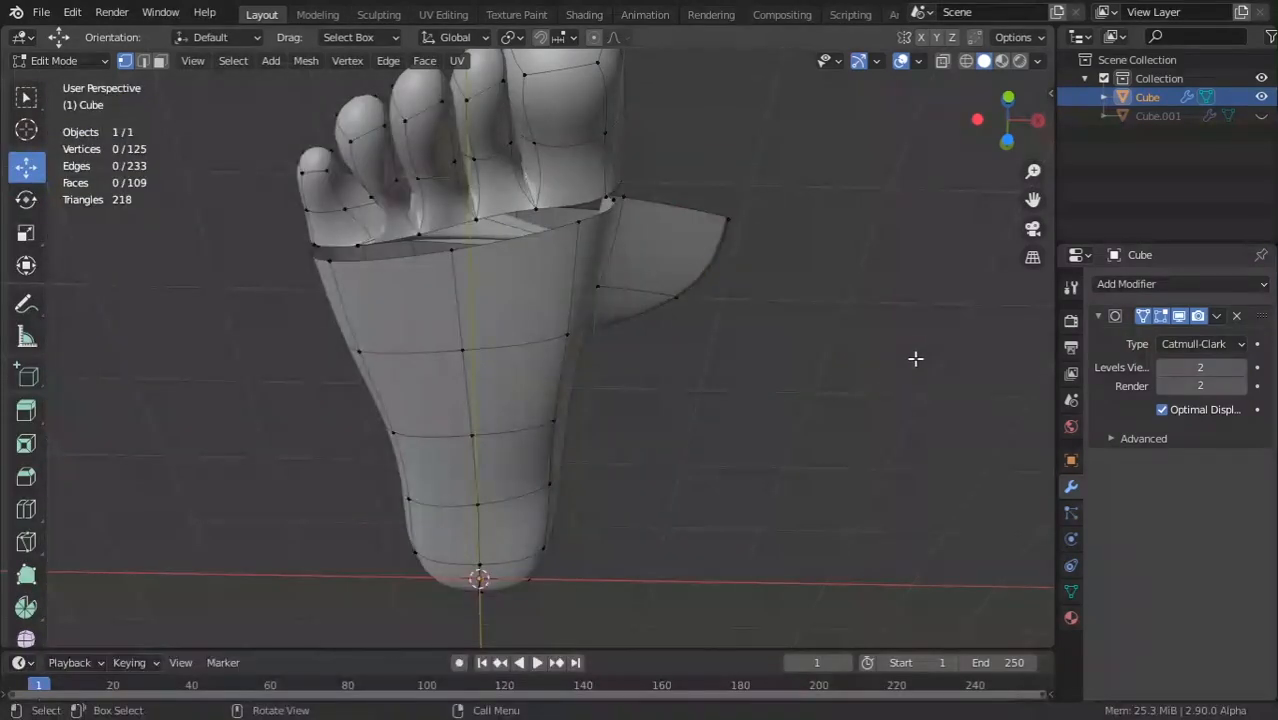
key("ctrl+z")
Select the edge loop around the foot's front opening to check its vertex count.
middle_click_drag(788, 343, 607, 349)
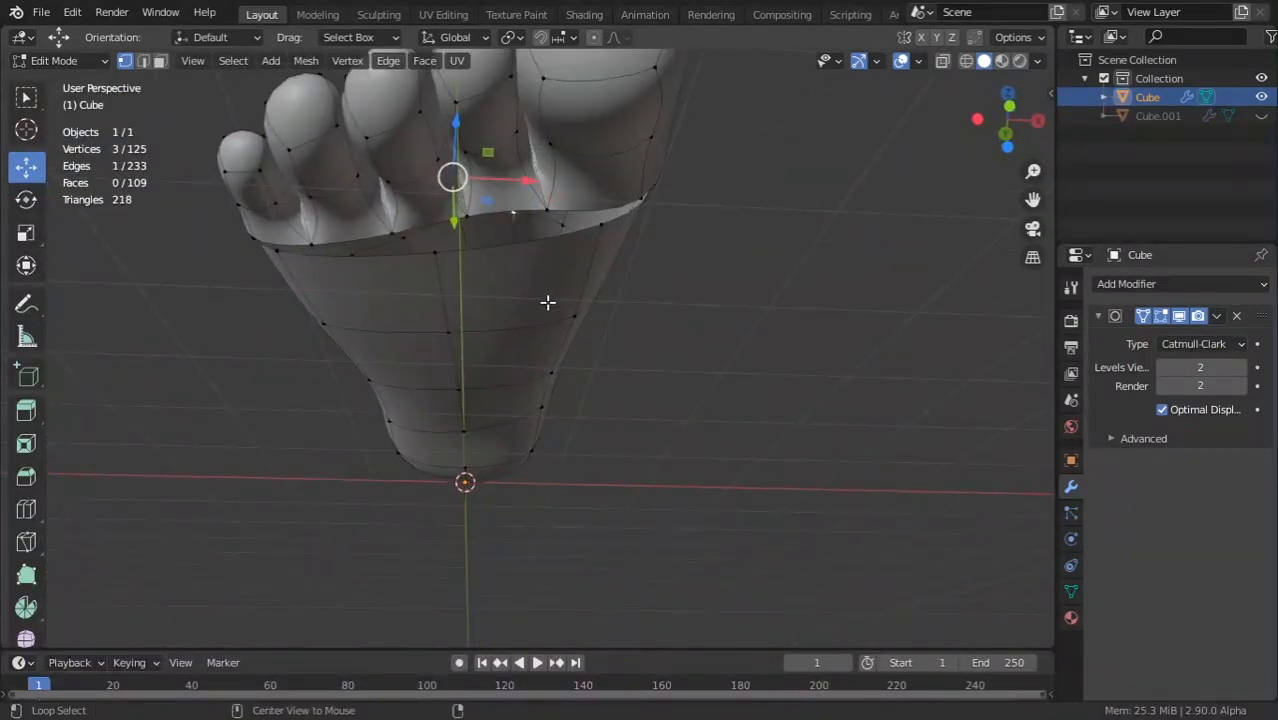
left_click(524, 238, "alt")
middle_click_drag(524, 238, 292, 420)
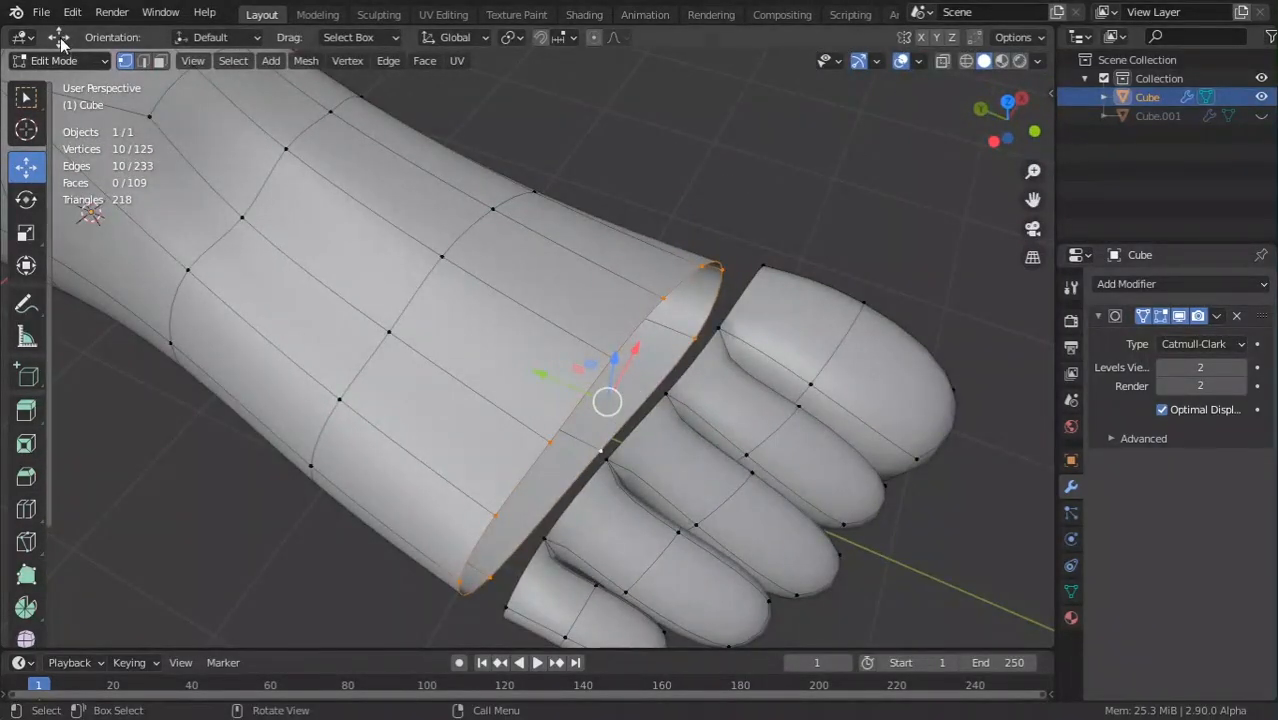
Inset the ten sole faces from the front opening to the heel by about 0.4644 m with Boundary turned off.
middle_click_drag(722, 451, 385, 372)
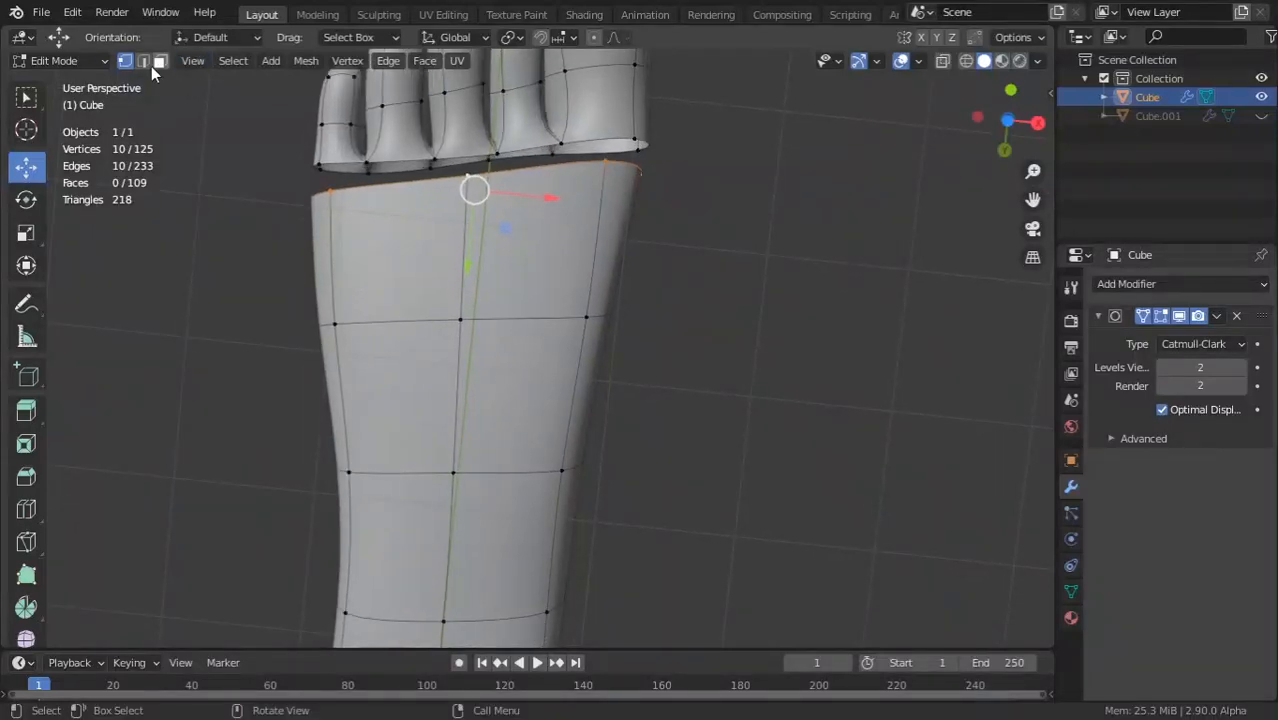
left_click(412, 266)
left_click(535, 250, "shift")
left_click(520, 395, "shift")
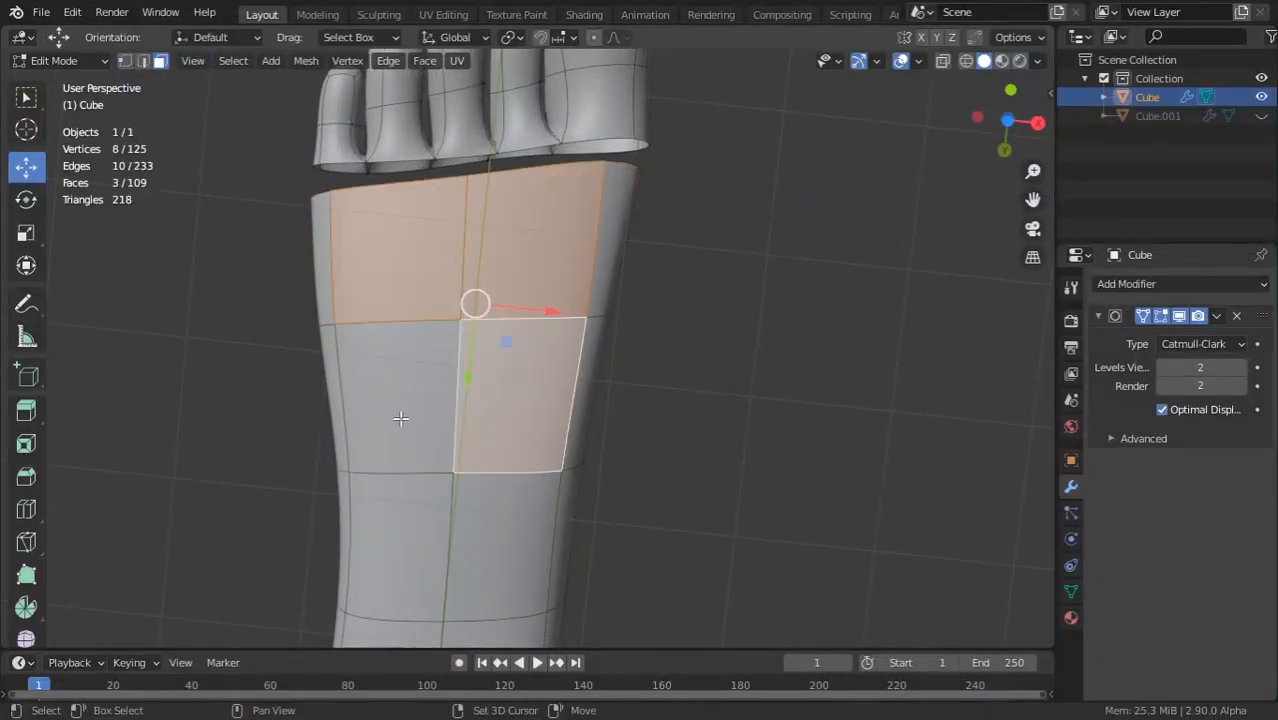
left_click(399, 414, "shift")
left_click(395, 550, "shift")
left_click(505, 600, "shift")
middle_click_drag(507, 619, 505, 464, "shift")
left_click(500, 535, "shift")
left_click(443, 574, "shift")
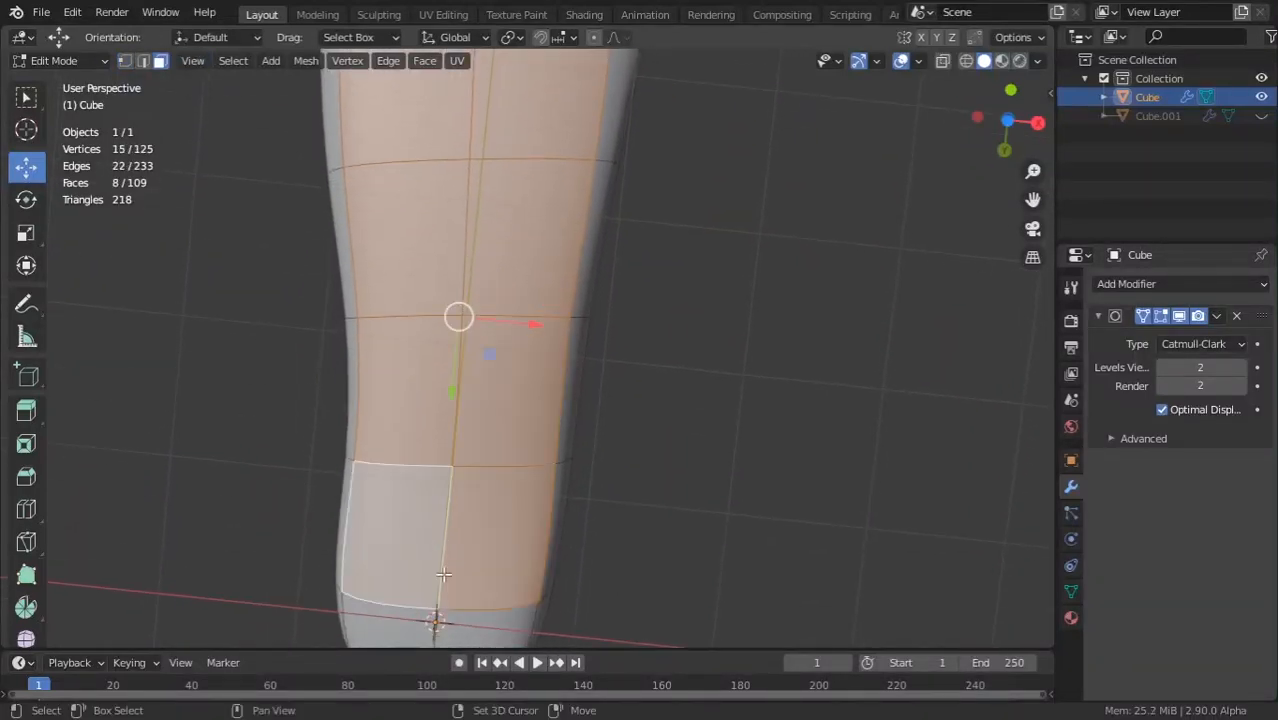
key("i")
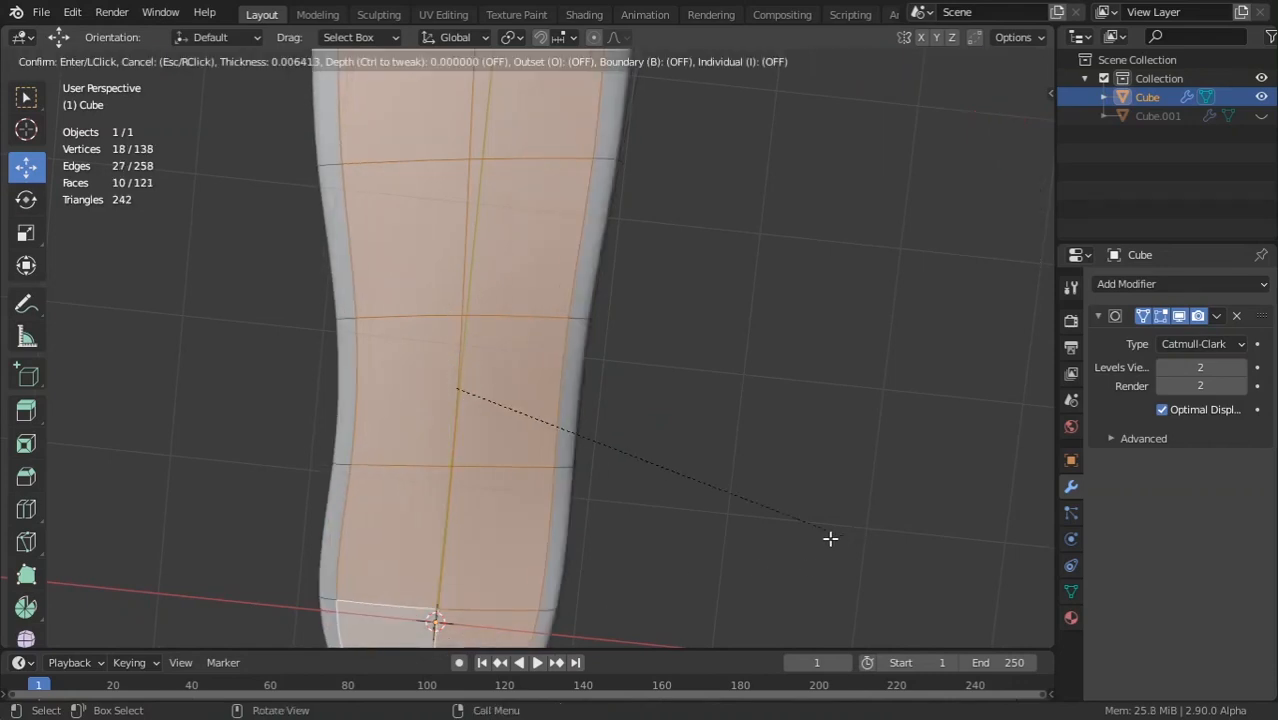
left_click(774, 534)
scroll(733, 502, "down", 3)
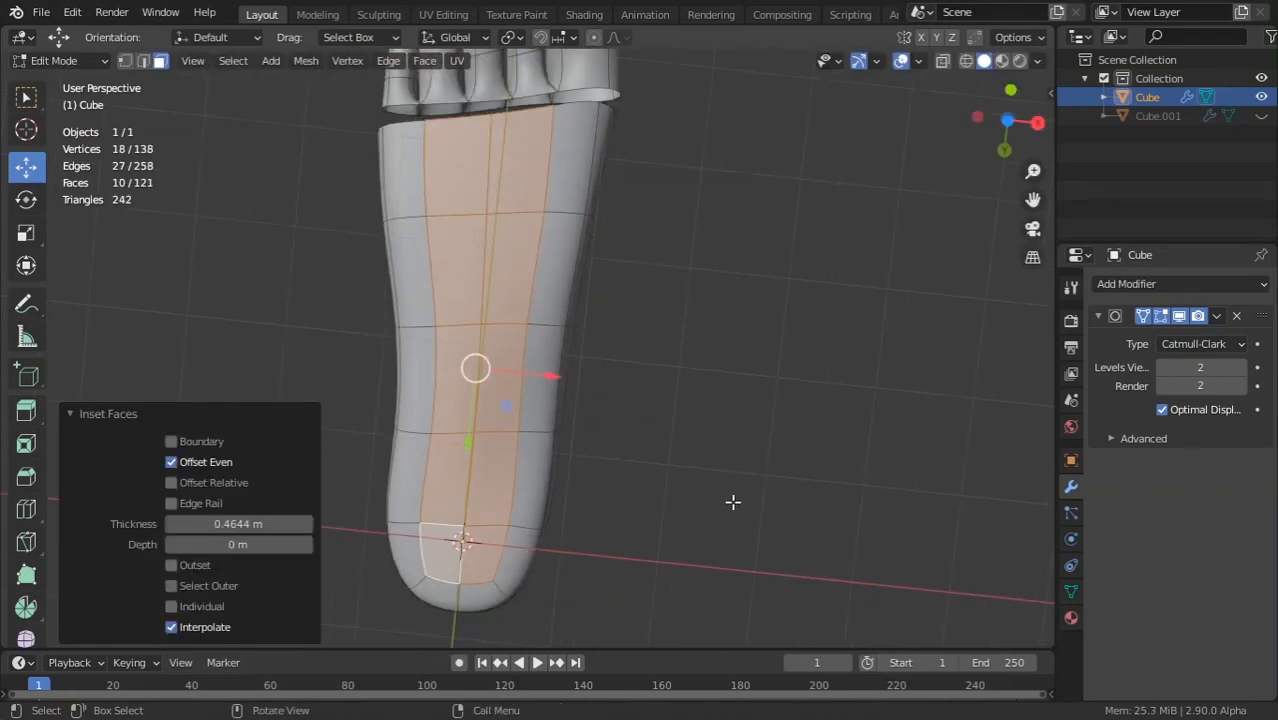
key("Tab")
key("Tab")
key("Tab")
middle_click_drag(333, 370, 474, 380)
Bridge the foot's front opening loop to the toes' base loop with the LoopTools Bridge operation.
key("Tab")
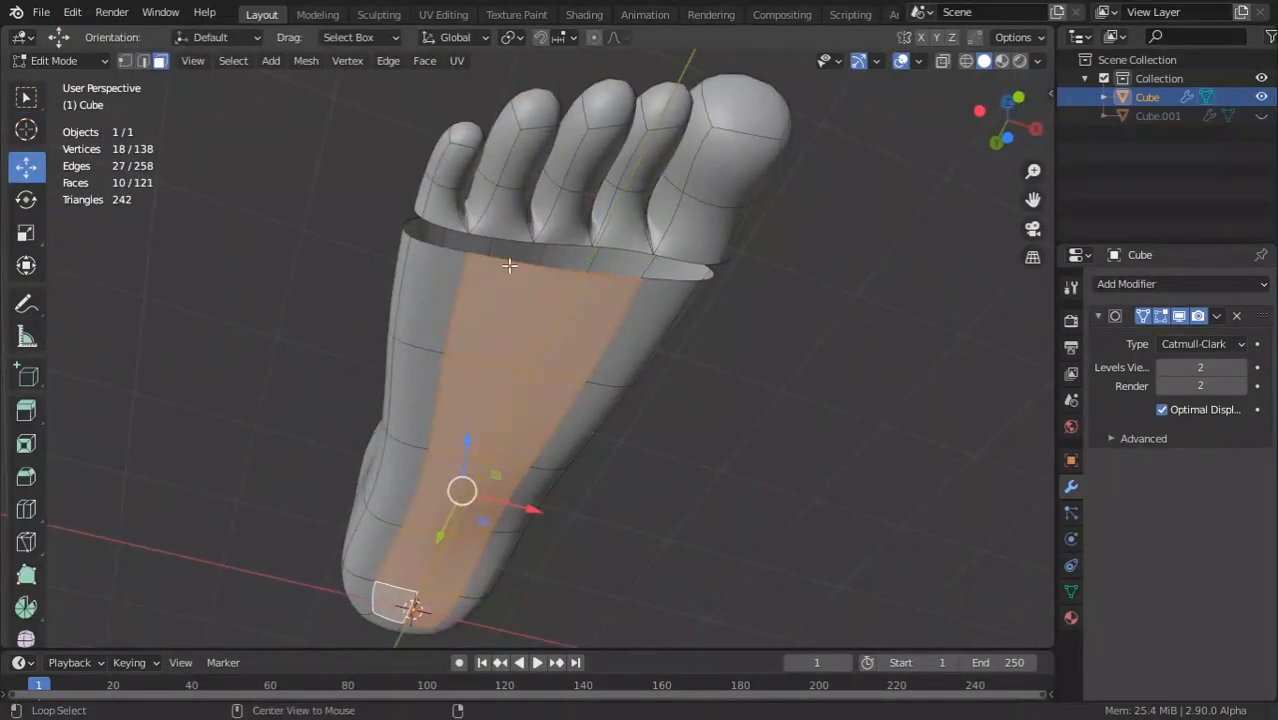
key("alt+a")
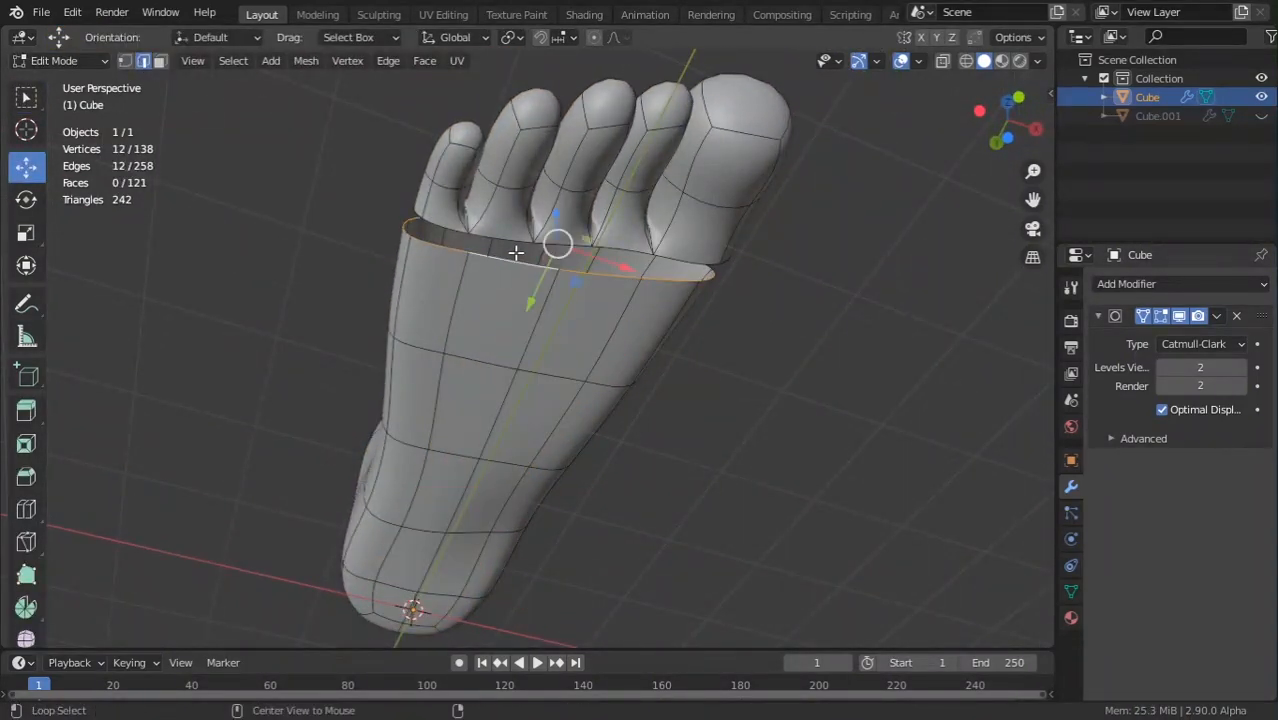
middle_click_drag(515, 252, 606, 484)
left_click(623, 456, "alt+shift")
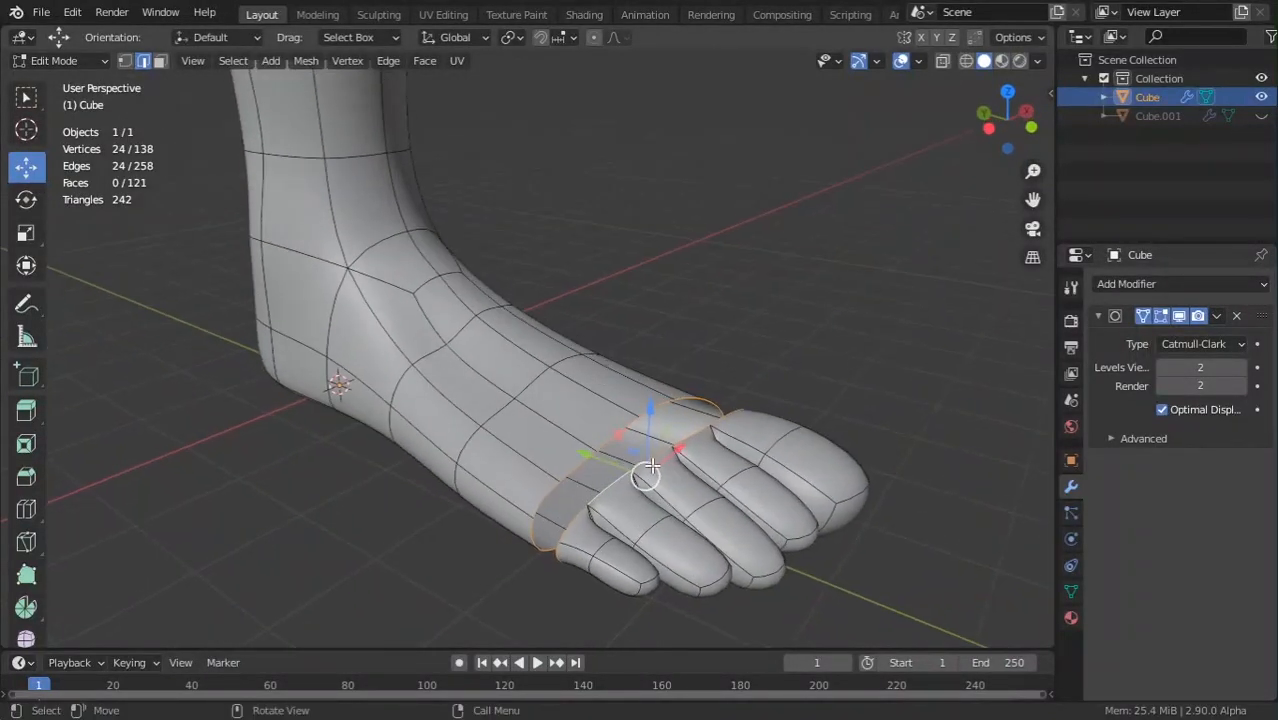
scroll(606, 484, "down", 2)
right_click(640, 440)
mouse_move(643, 85)
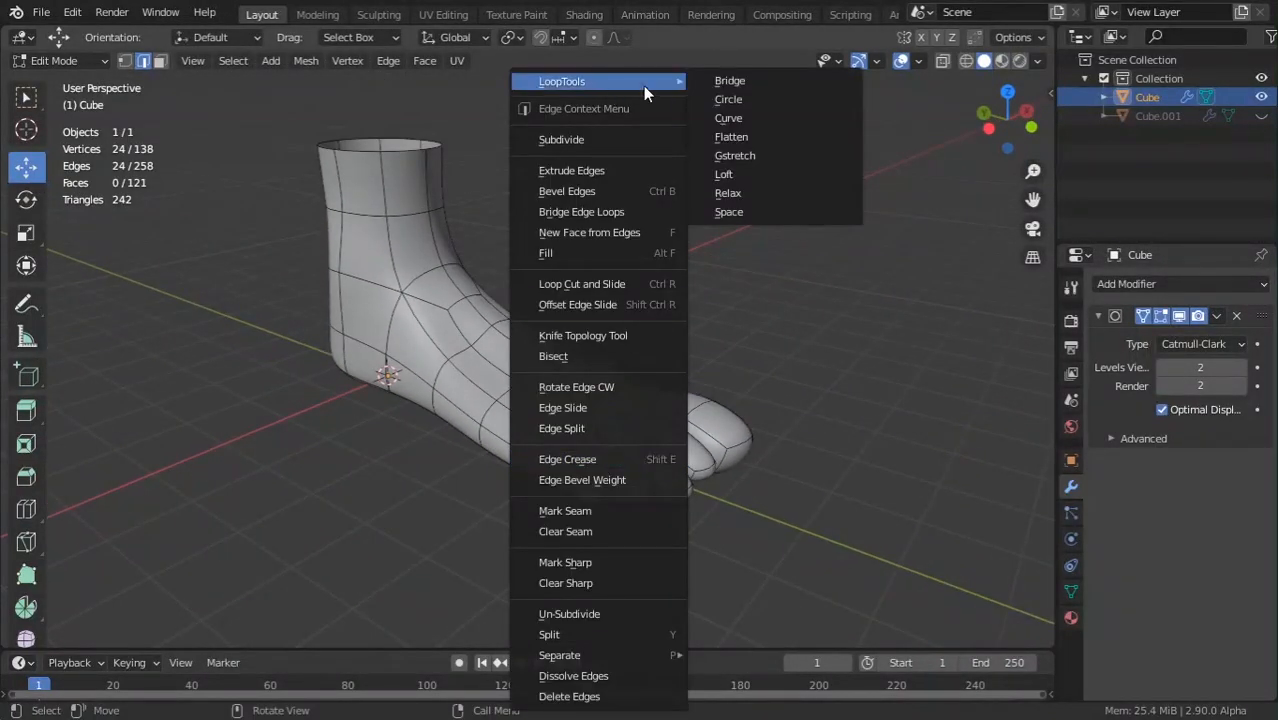
left_click(767, 80)
key("Tab")
middle_click_drag(623, 438, 478, 476)
Open the add-on preferences and search the add-ons for "Loop".
left_click(71, 13)
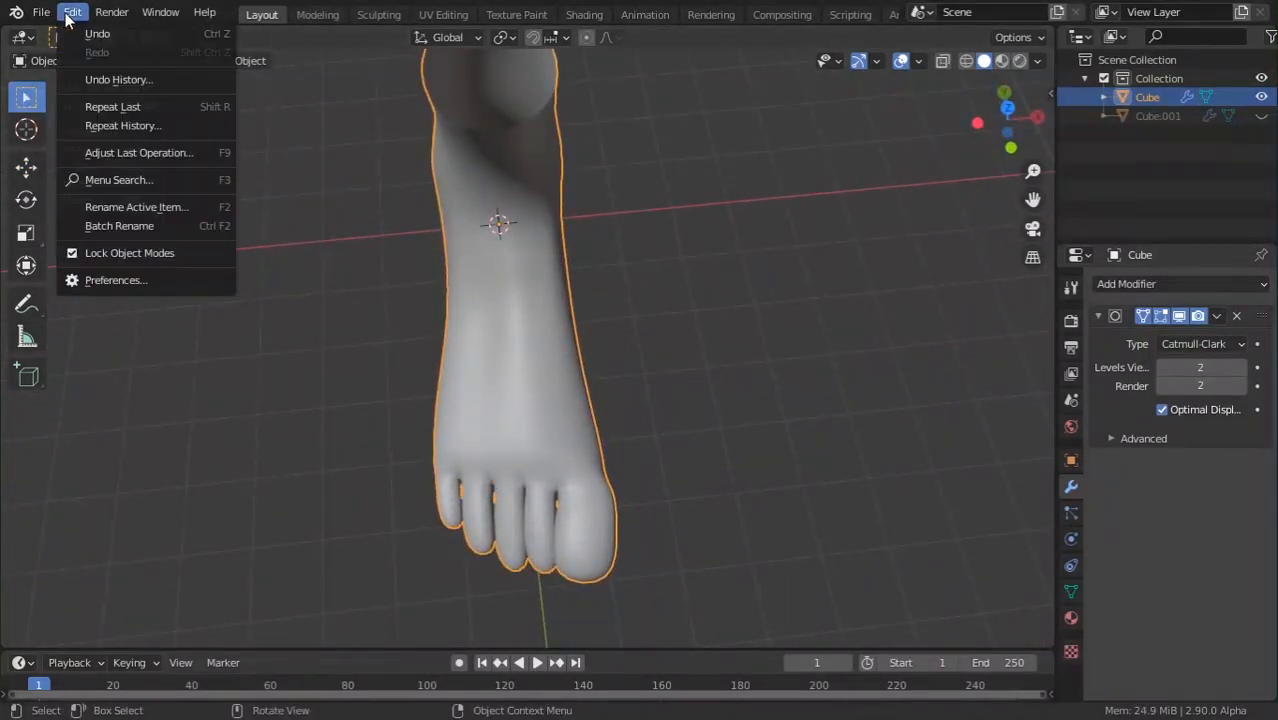
left_click(152, 290)
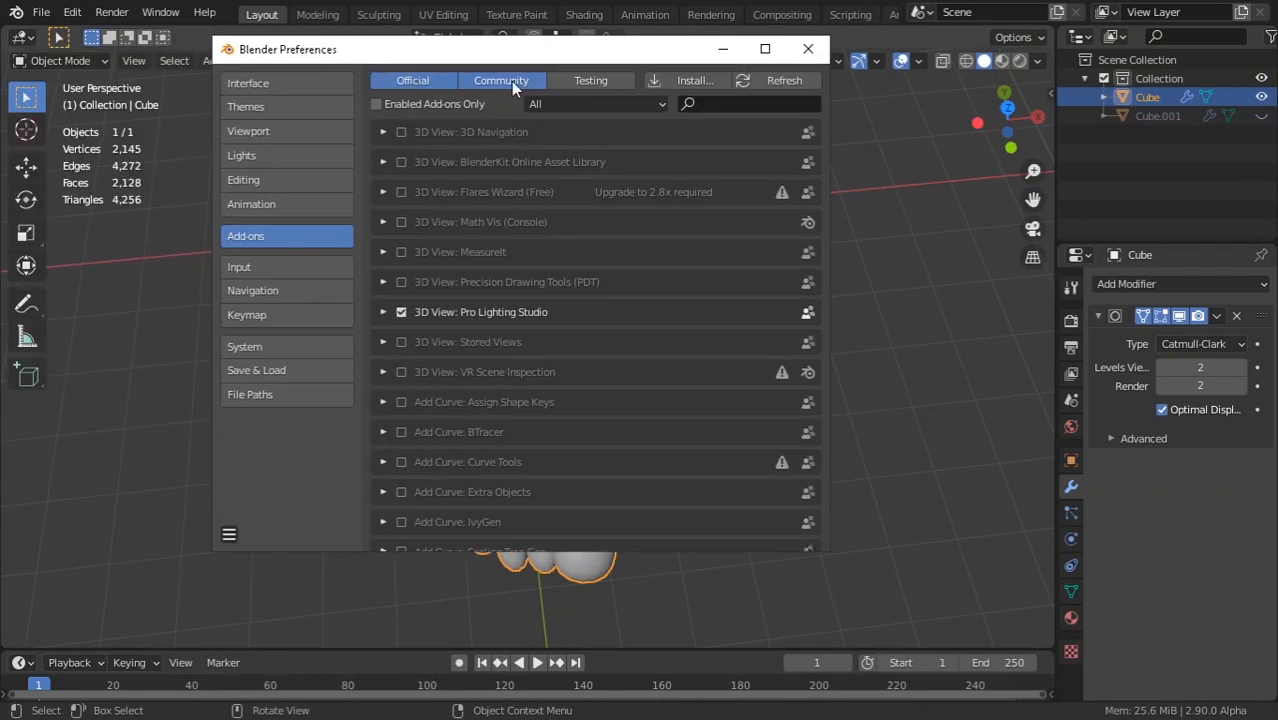
left_click(719, 104)
type("Loop")
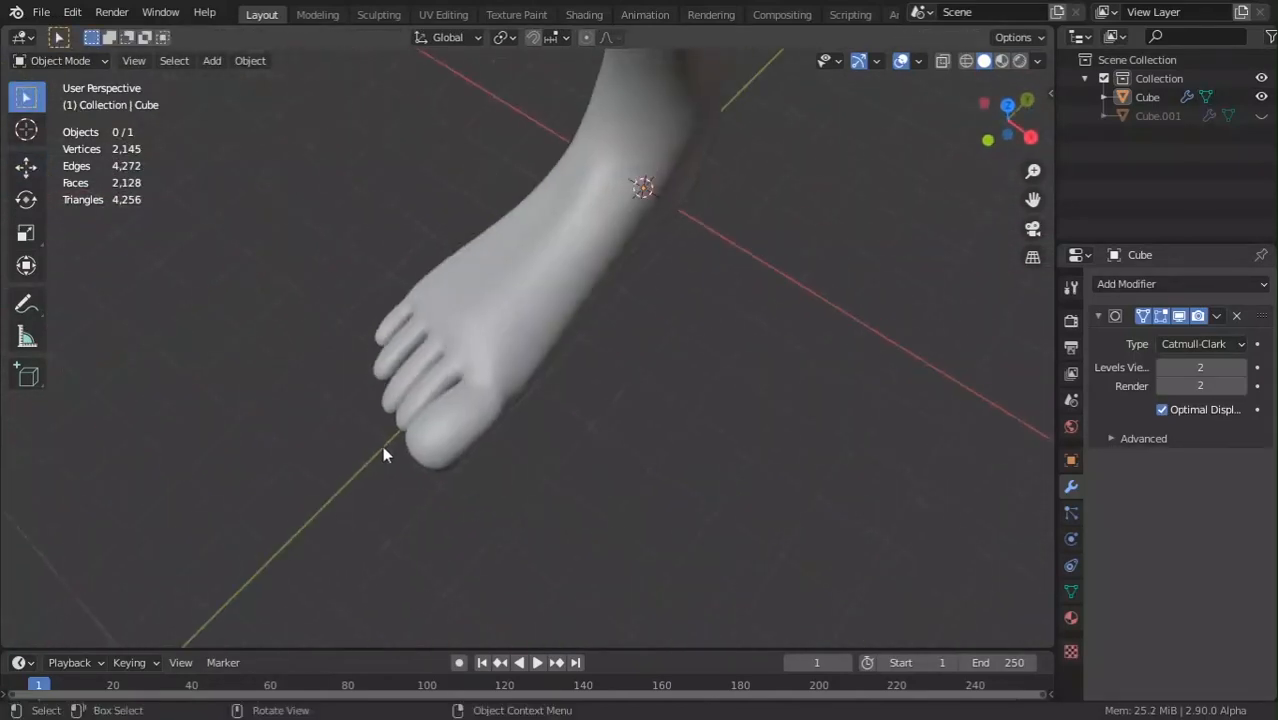
Move the vertex on the inner side of the foot's ball, just behind the big toe, outward along X.
scroll(383, 450, "up", 3)
middle_click_drag(476, 448, 432, 390)
scroll(432, 390, "up", 1)
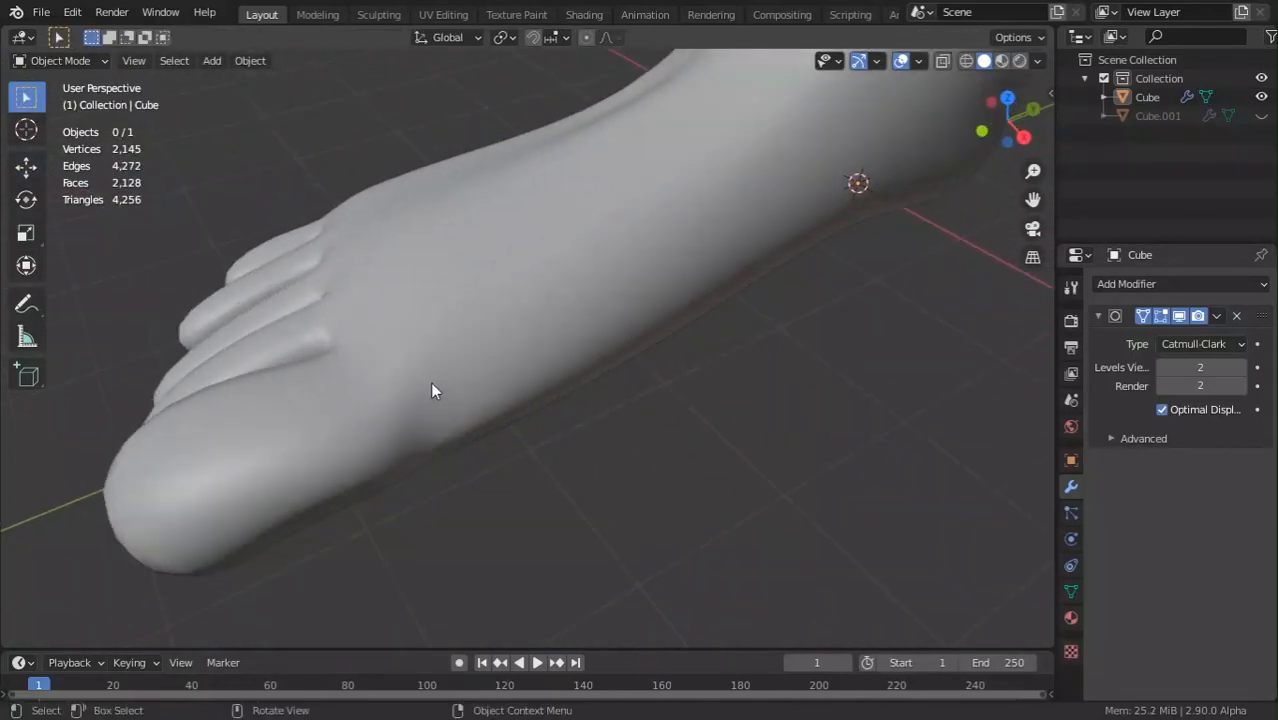
key("Tab")
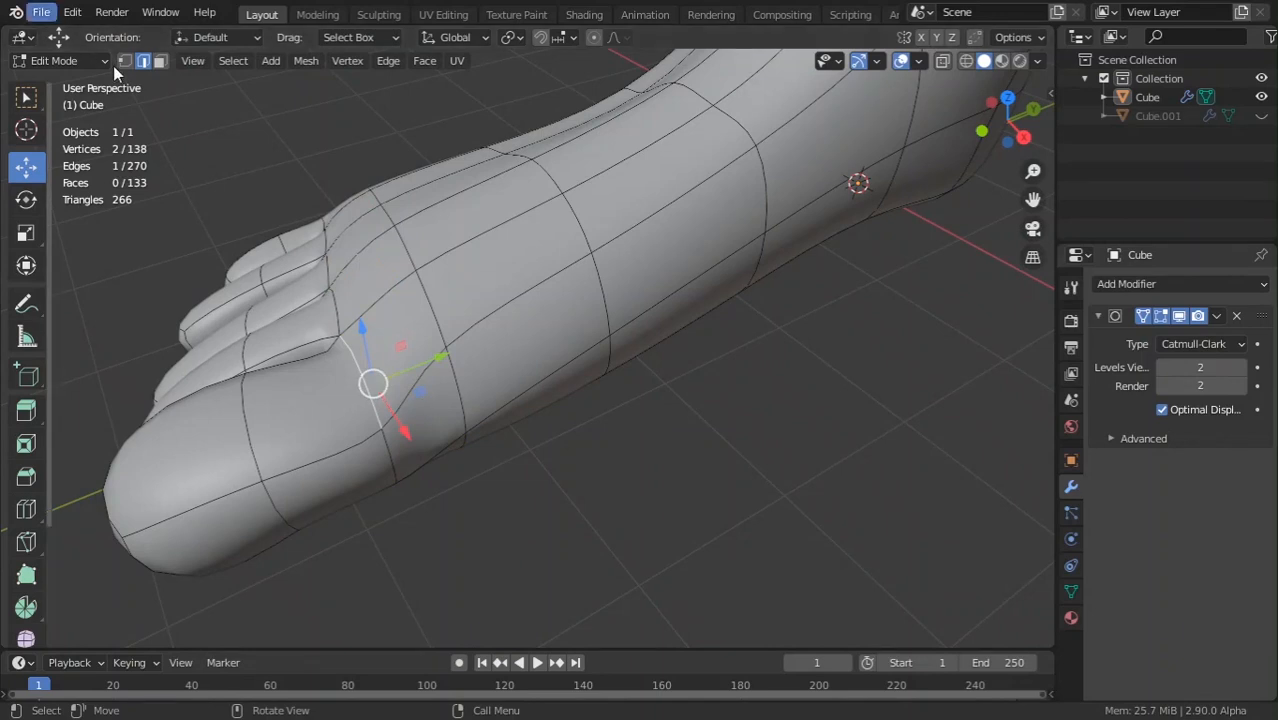
left_click(451, 353)
middle_click_drag(457, 360, 545, 425)
left_click_drag(525, 452, 577, 480)
key("Tab")
middle_click_drag(505, 546, 528, 519)
key("Tab")
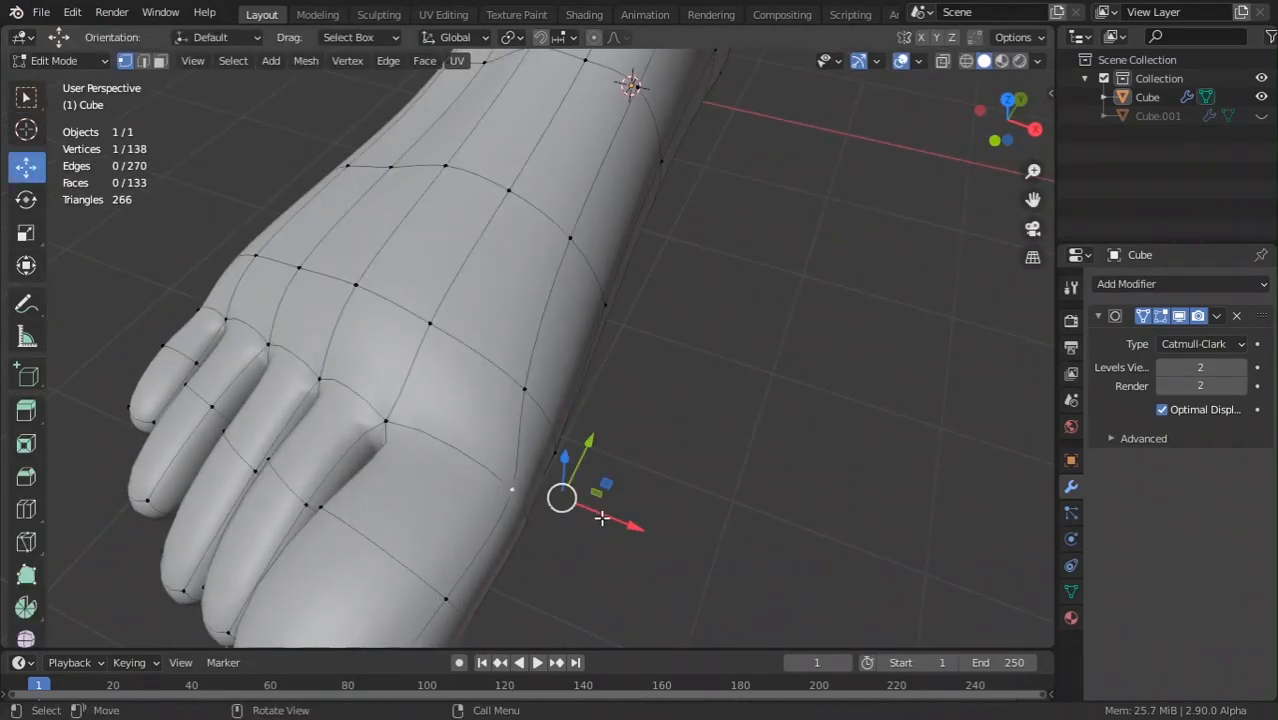
Move the vertex on the inner side of the big toe's base inward along X.
left_click_drag(601, 517, 567, 501)
key("Tab")
middle_click_drag(567, 501, 490, 354)
key("Tab")
left_click_drag(531, 261, 430, 330)
left_click(414, 343)
key("Tab")
Raise the lower vertex on the inner side of the midfoot slightly along Z to shape the arch.
middle_click_drag(446, 462, 684, 465)
key("Tab")
left_click(447, 462)
key("Tab")
scroll(620, 505, "down", 3)
key("Tab")
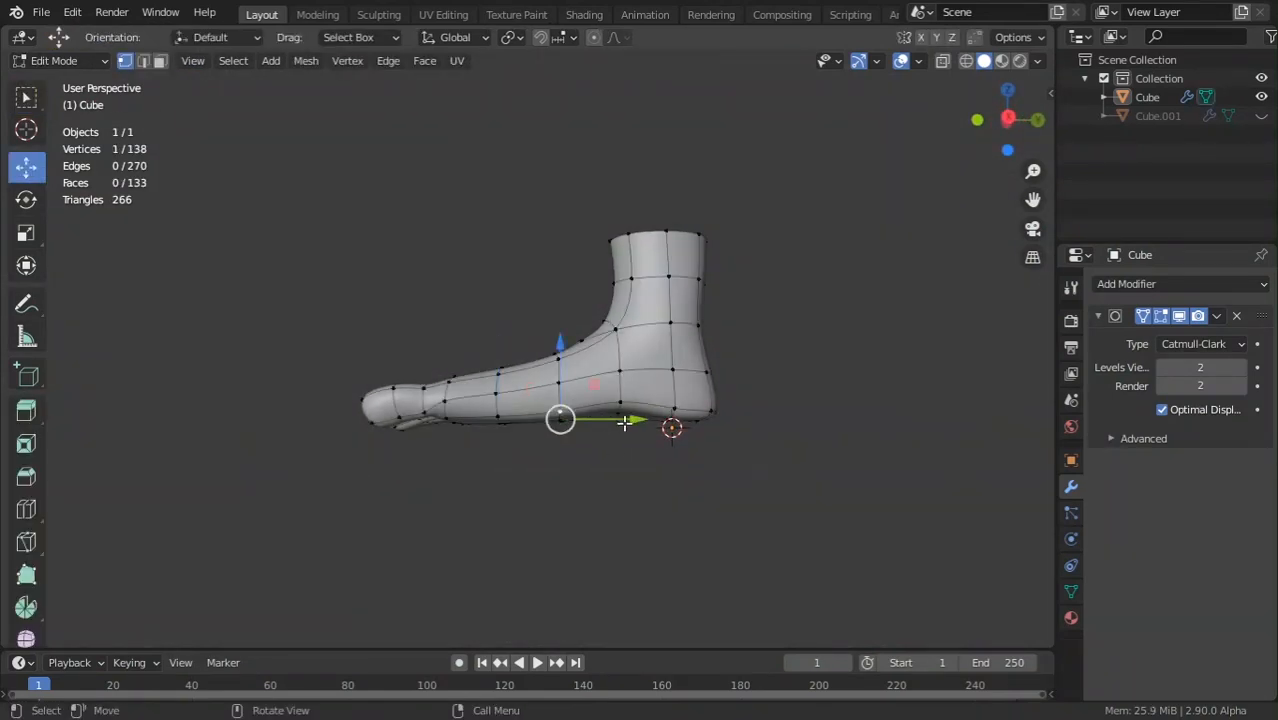
scroll(536, 404, "up", 4)
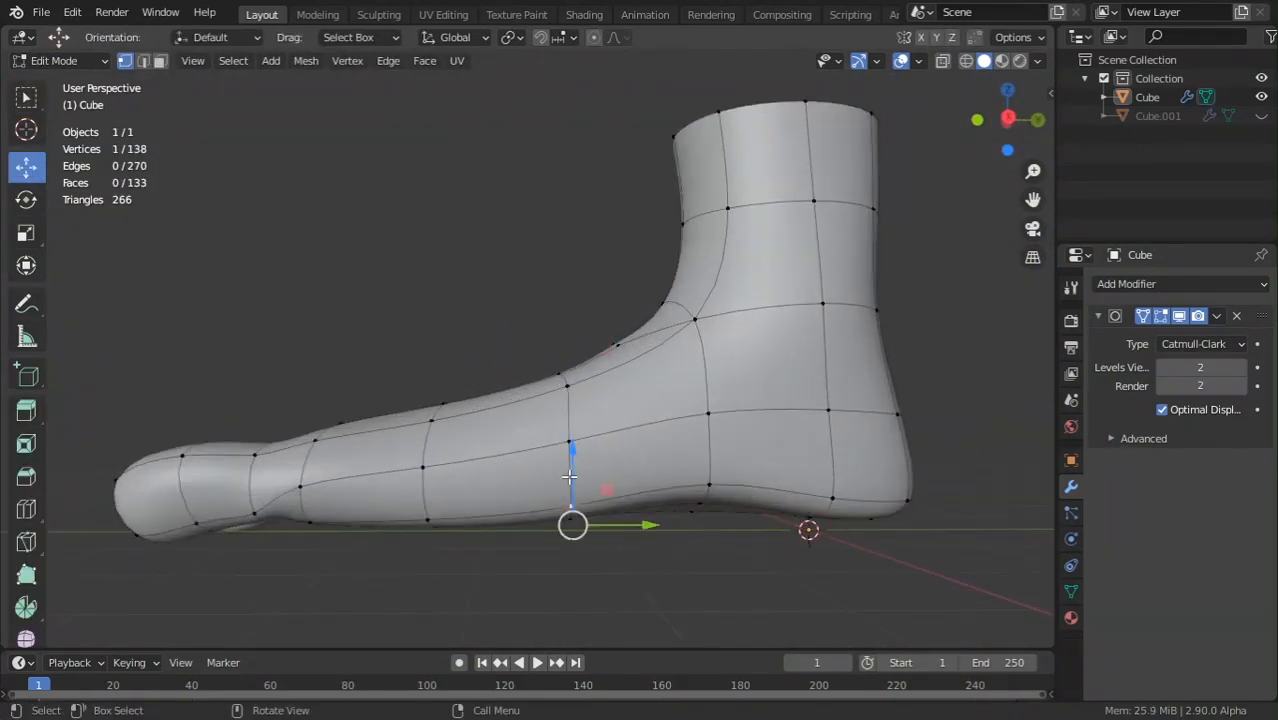
left_click_drag(576, 455, 576, 446)
key("Tab")
Pull the vertex on the outer side of the ankle outward along X to form the ankle bulge.
middle_click_drag(570, 442, 803, 469)
scroll(803, 469, "down", 3)
middle_click_drag(440, 372, 600, 360)
scroll(505, 350, "up", 3)
middle_click_drag(335, 346, 506, 348, "shift")
scroll(490, 354, "up", 1)
key("Tab")
left_click(404, 325)
middle_click_drag(404, 325, 377, 393)
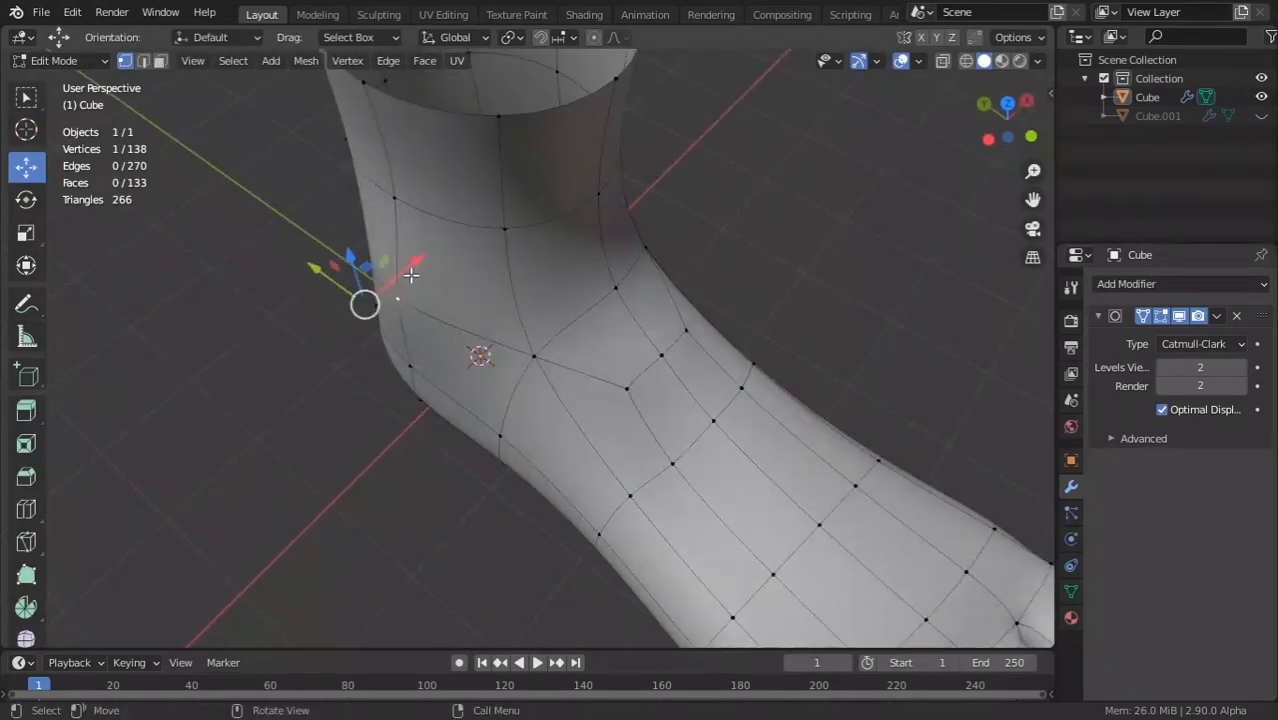
left_click_drag(411, 275, 389, 308)
left_click(389, 308)
key("Tab")
Adjust the position of a vertex on the back of the heel.
scroll(412, 354, "down", 3)
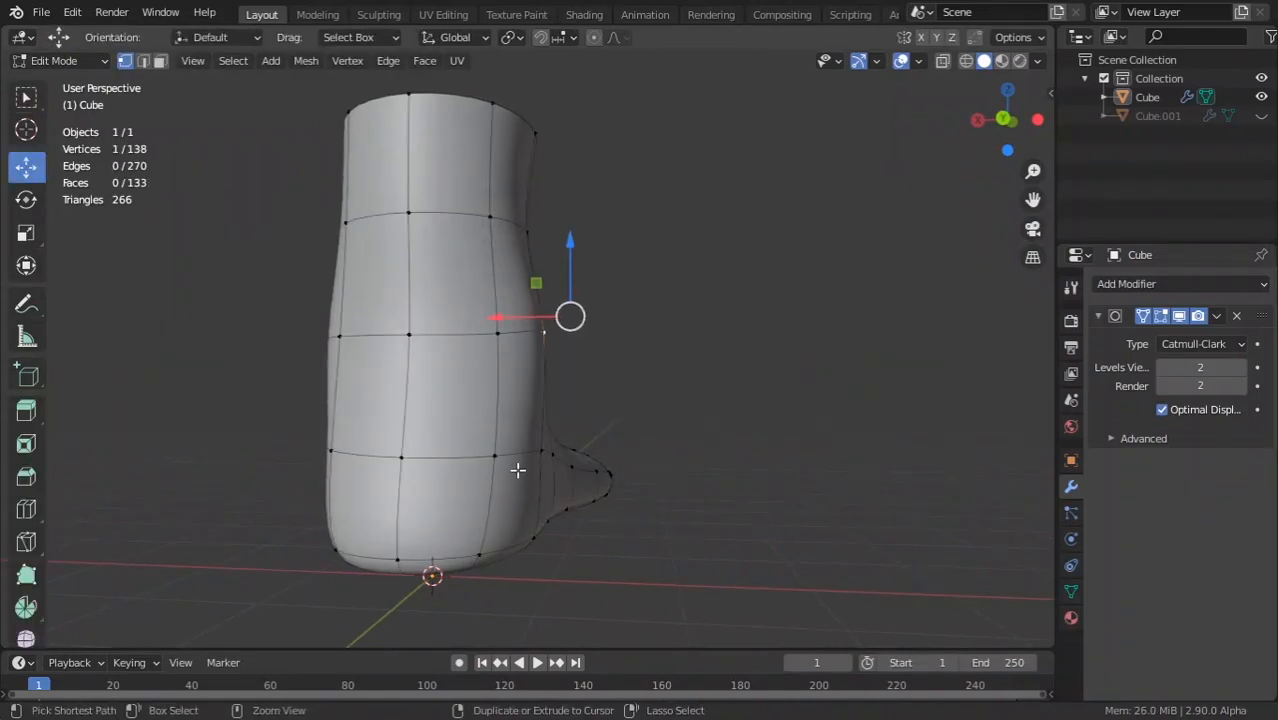
key("Tab")
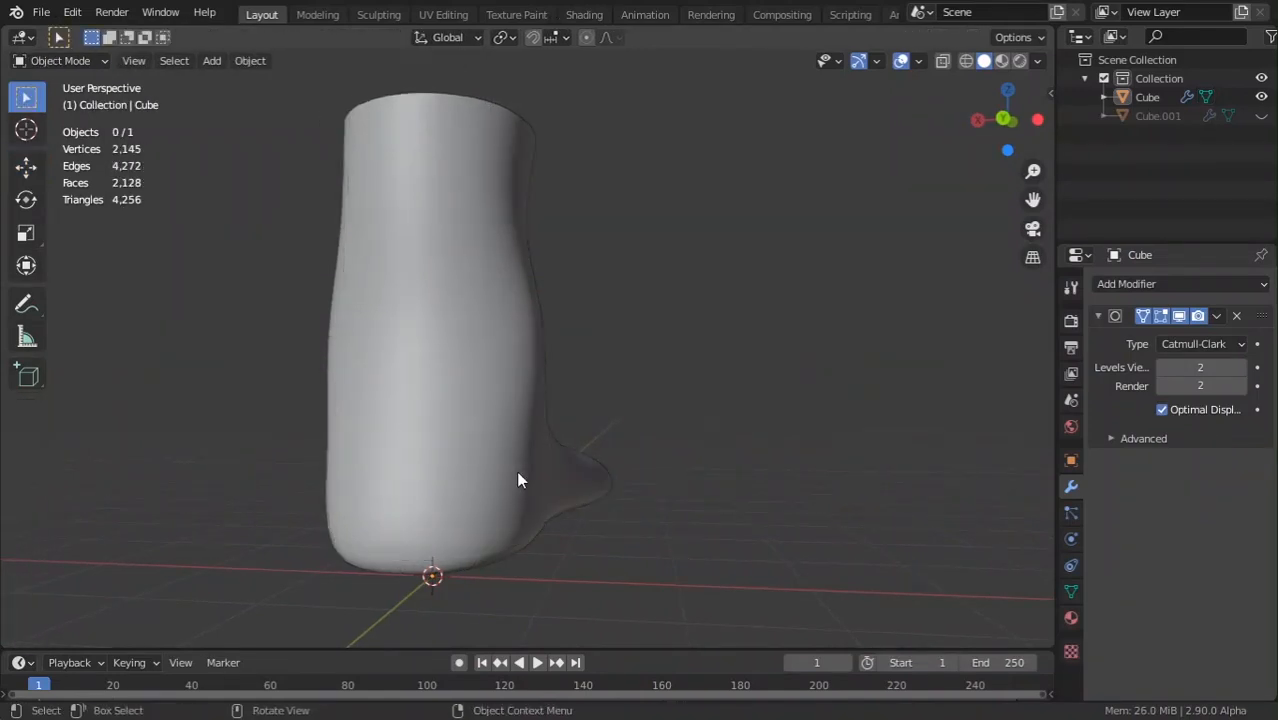
scroll(516, 470, "down", 3)
middle_click_drag(407, 476, 468, 487)
key("Tab")
scroll(475, 490, "up", 3)
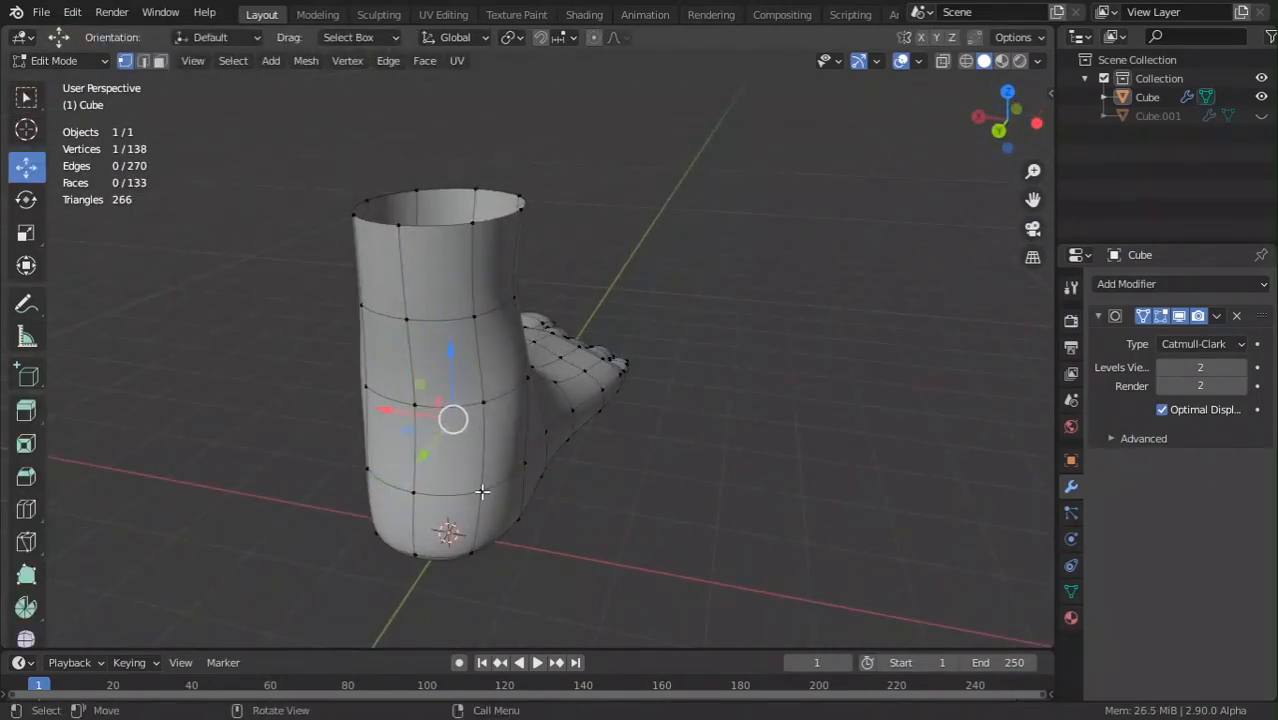
left_click_drag(432, 490, 418, 456)
left_click(518, 460)
key("Tab")
Raise the edge on the outer side of the instep slightly along Z.
middle_click_drag(581, 452, 733, 514)
key("Tab")
scroll(700, 500, "up", 3)
middle_click_drag(625, 460, 630, 314)
scroll(630, 314, "up", 1)
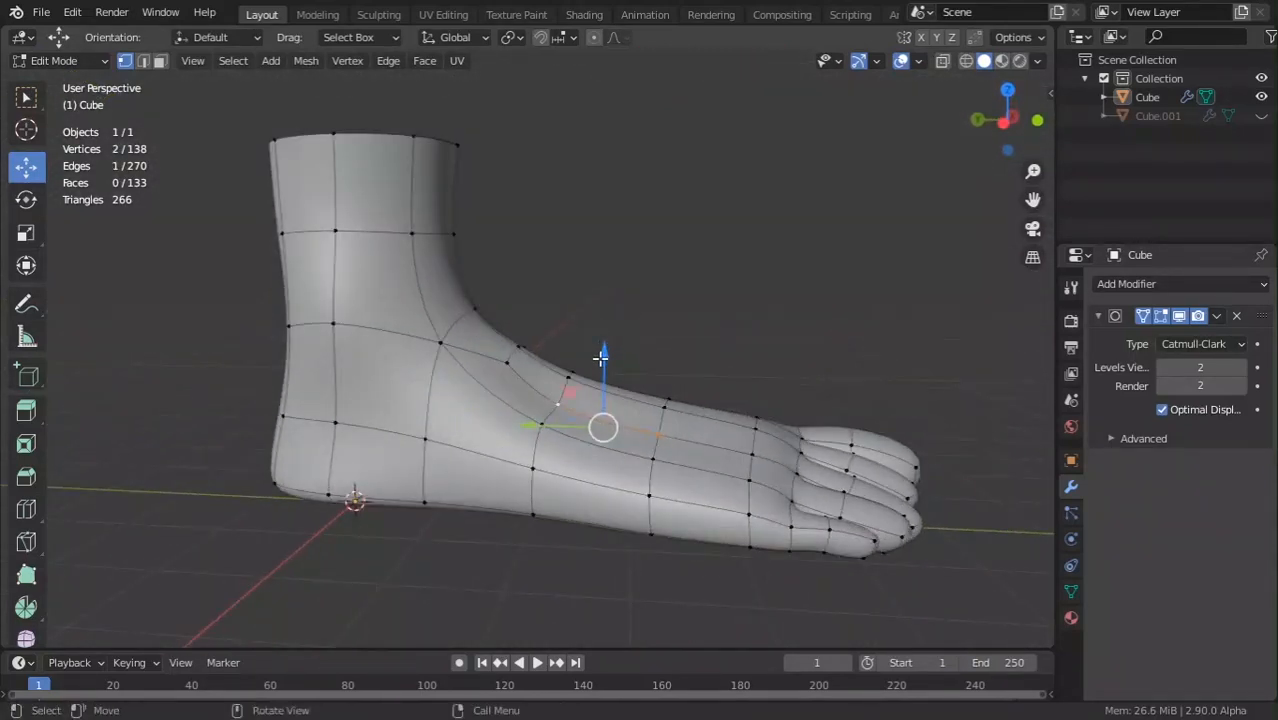
left_click_drag(602, 356, 602, 334)
key("Tab")
Try shortening the whole foot by scaling it to about 0.851 along the Y axis.
middle_click_drag(690, 386, 613, 416)
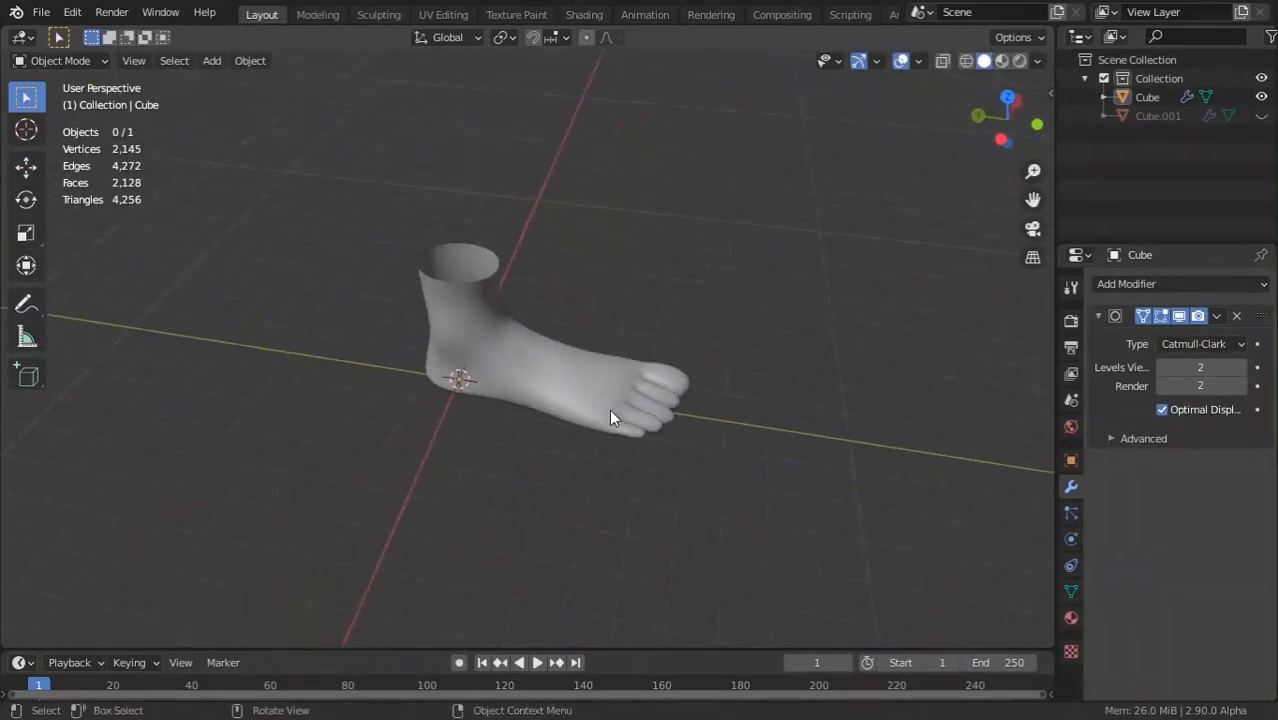
left_click(613, 416)
key("s")
key("x")
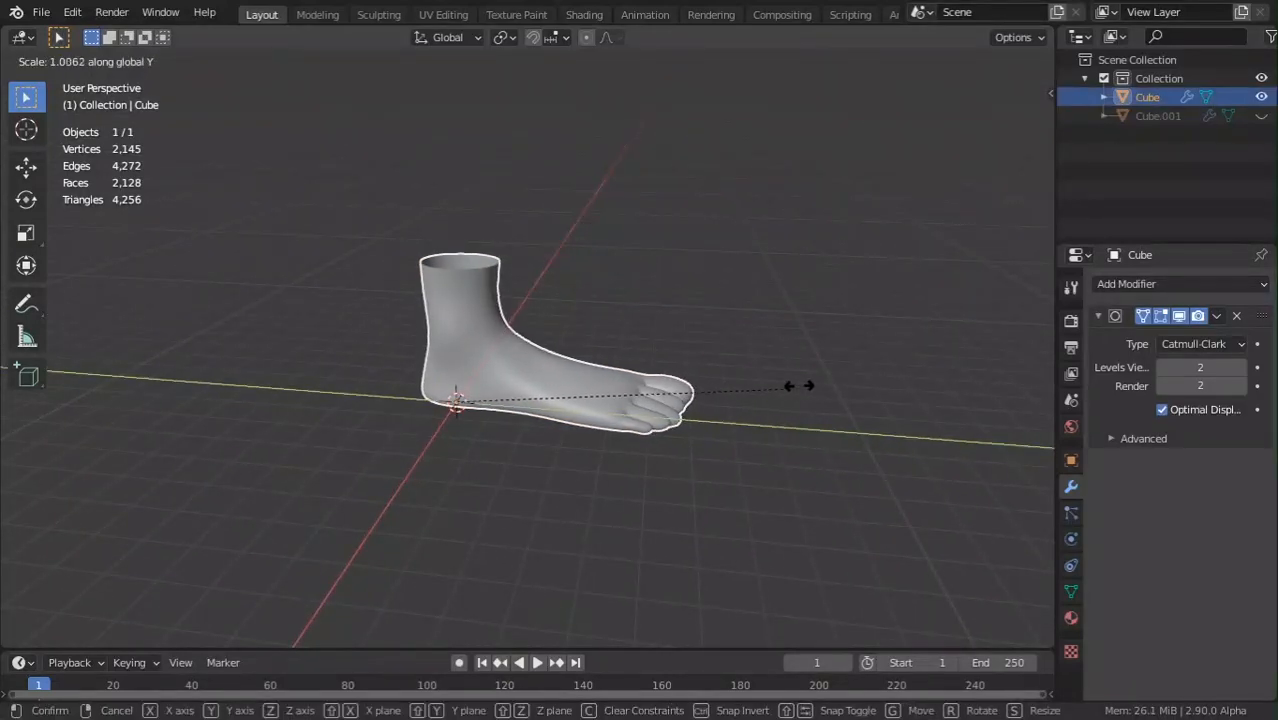
left_click(743, 381)
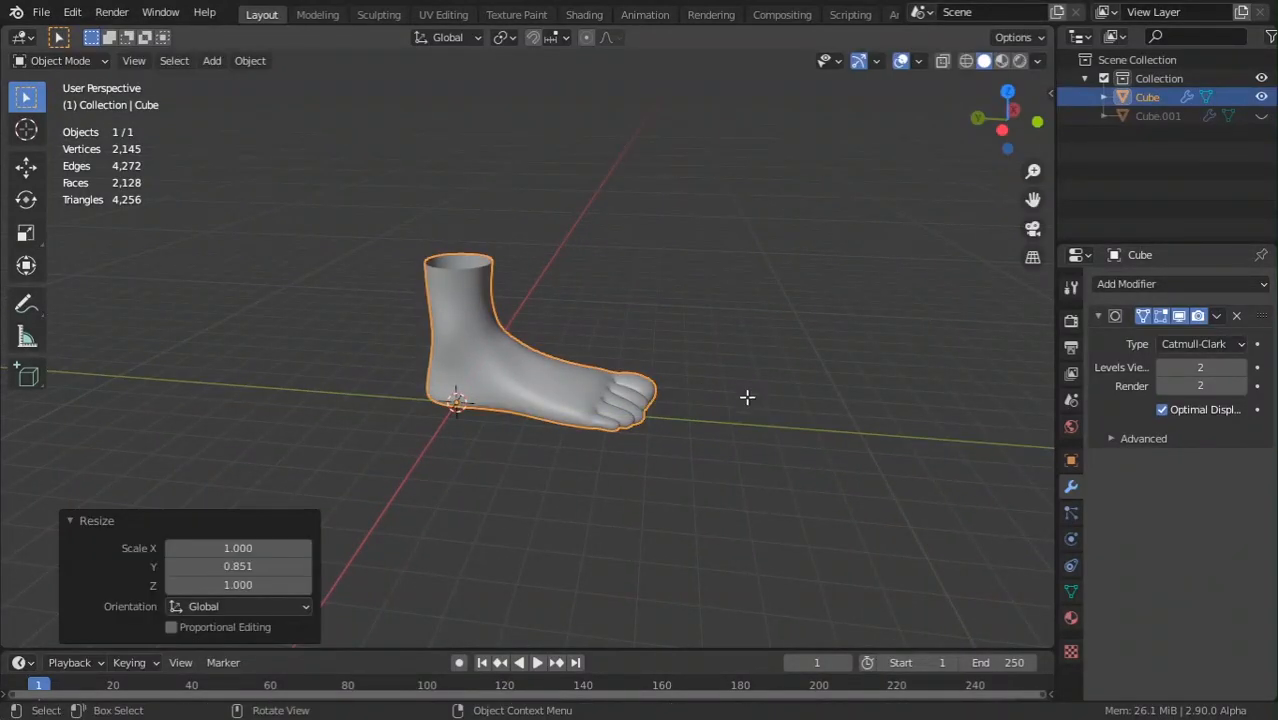
key("Tab")
key("Tab")
key("ctrl+z")
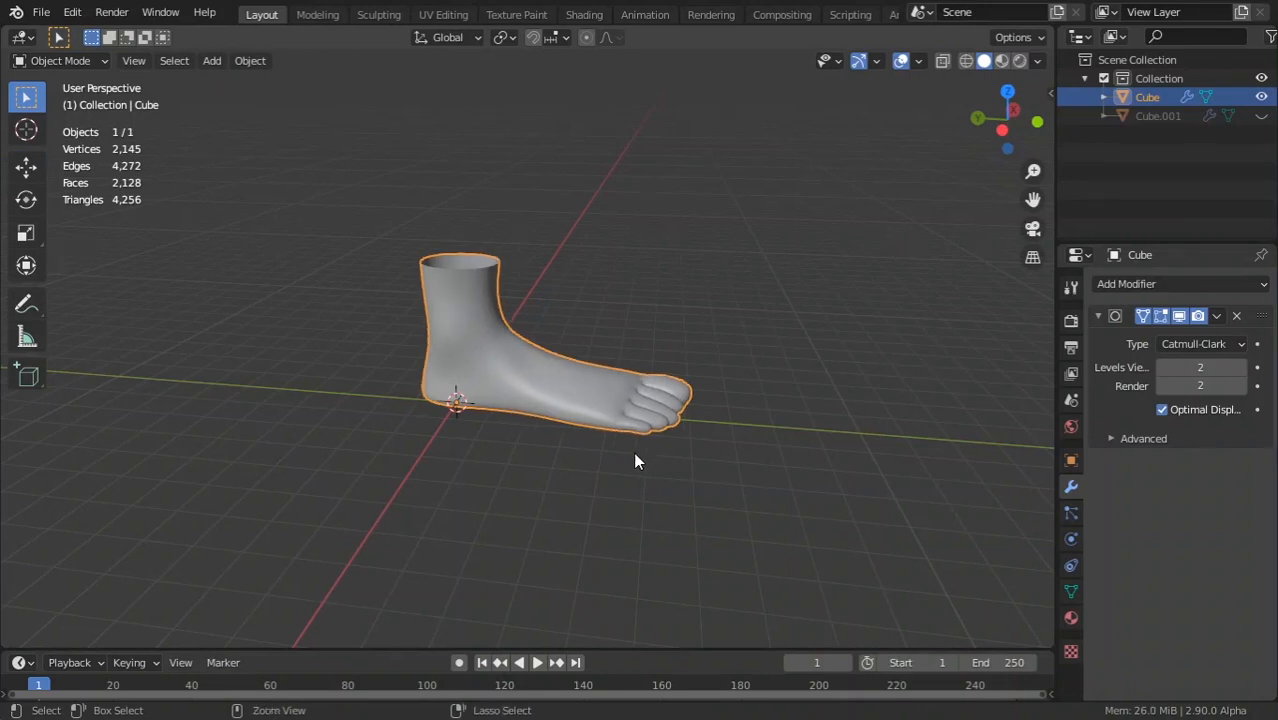
Try shortening the foot by moving its front half, including the toes, toward the heel in the wireframe right view.
key("Tab")
key("KP_3")
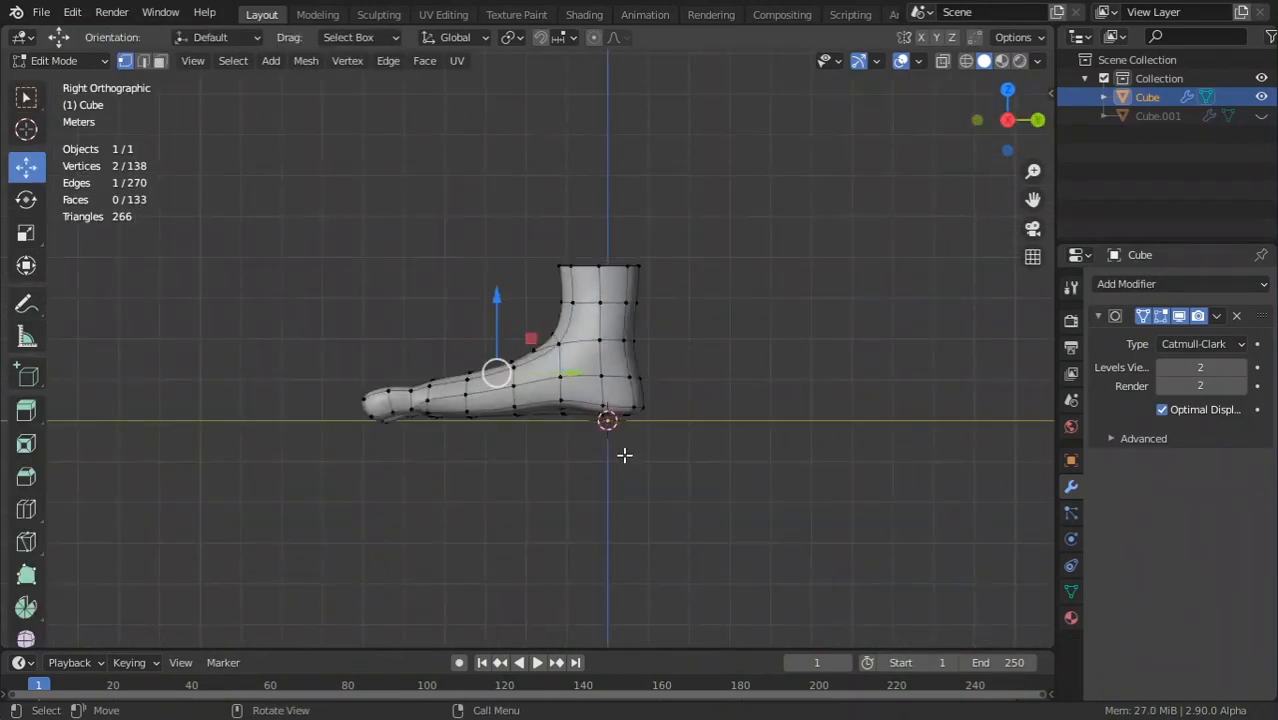
key("shift+z")
left_click_drag(459, 463, 491, 499)
scroll(470, 490, "up", 3)
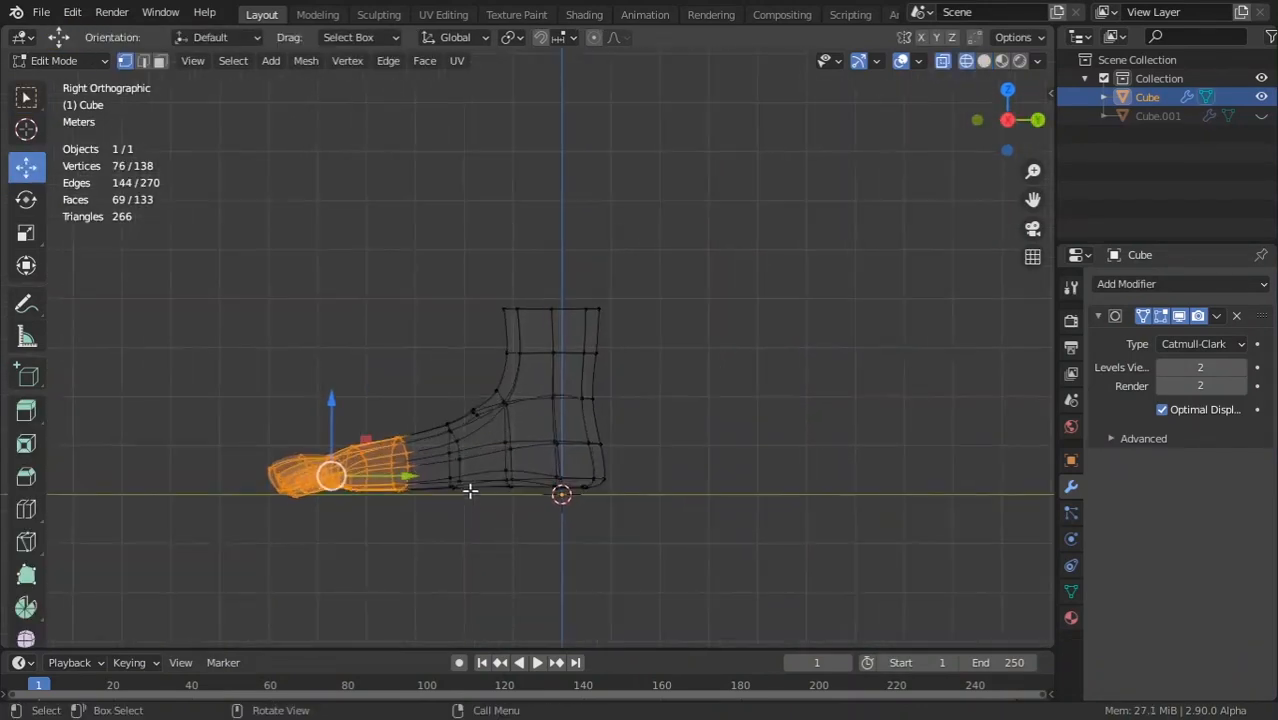
key("o")
left_click_drag(312, 537, 340, 556)
scroll(313, 547, "down", 11)
key("Tab")
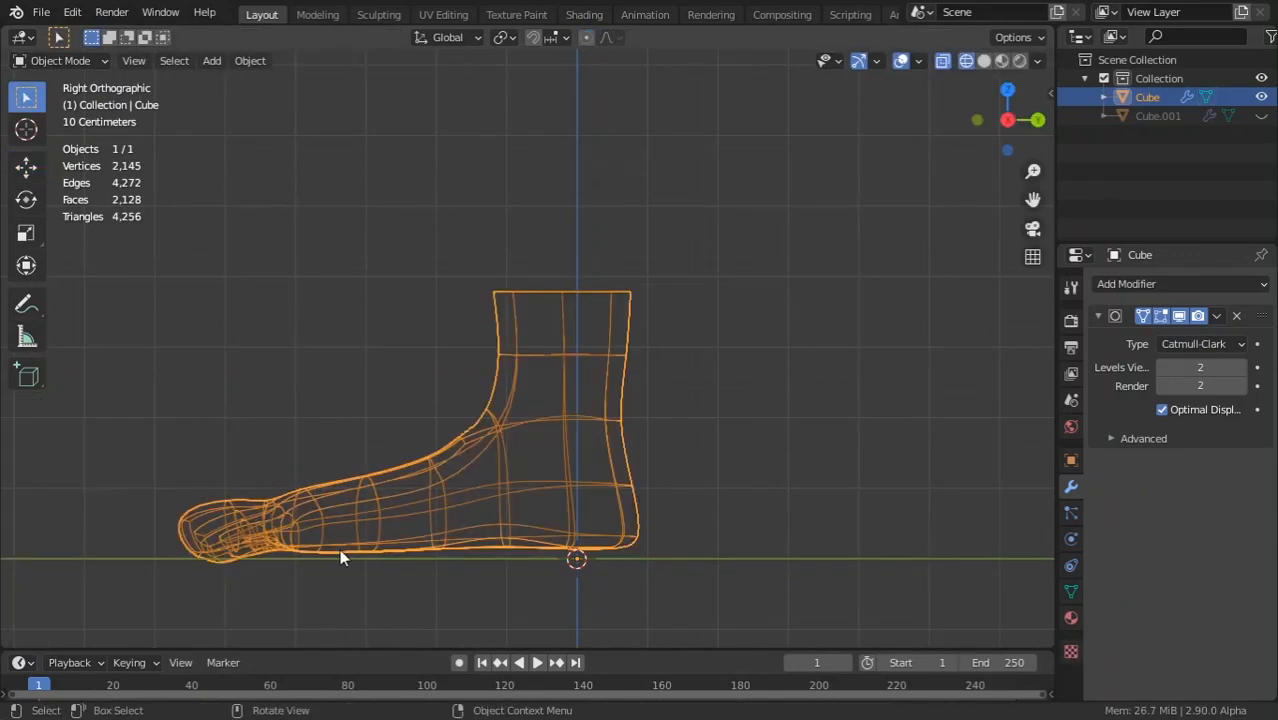
key("Tab")
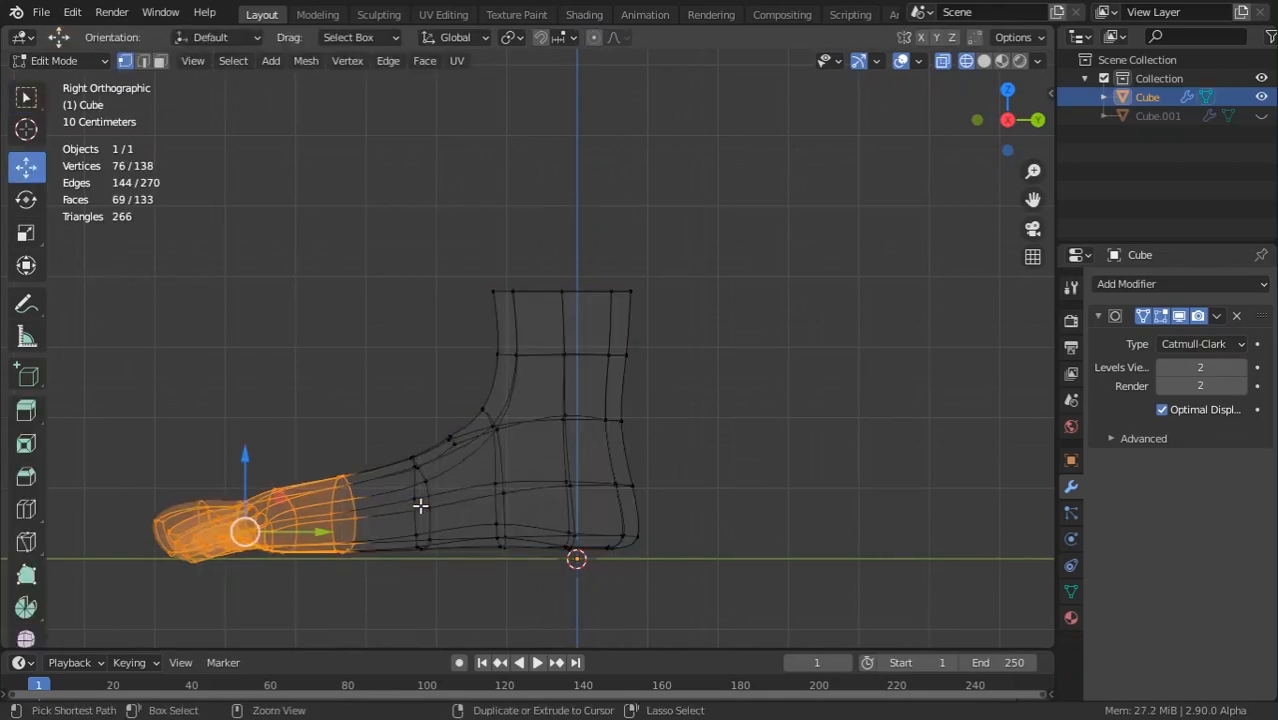
key("Tab")
Slide the tip face of the middle toe back along its edges to shorten the toe.
middle_click_drag(437, 522, 600, 283)
key("Tab")
left_click(583, 256)
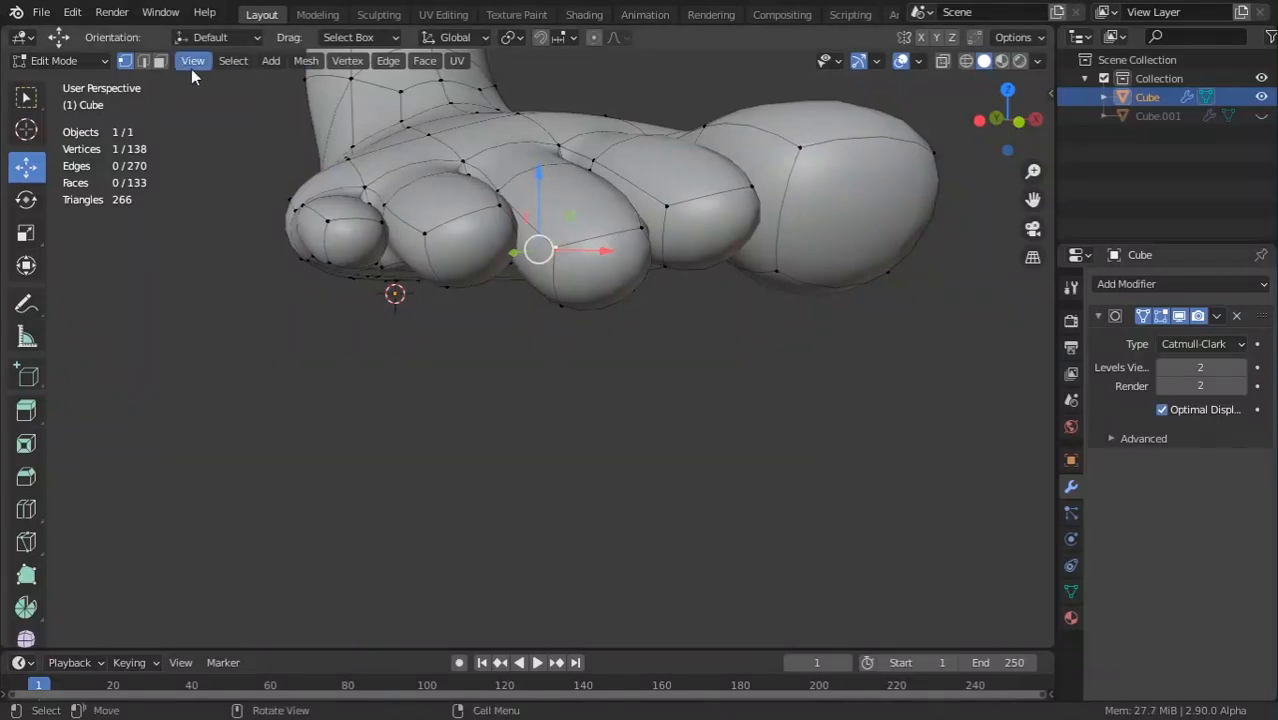
left_click(610, 274)
middle_click_drag(610, 274, 759, 474)
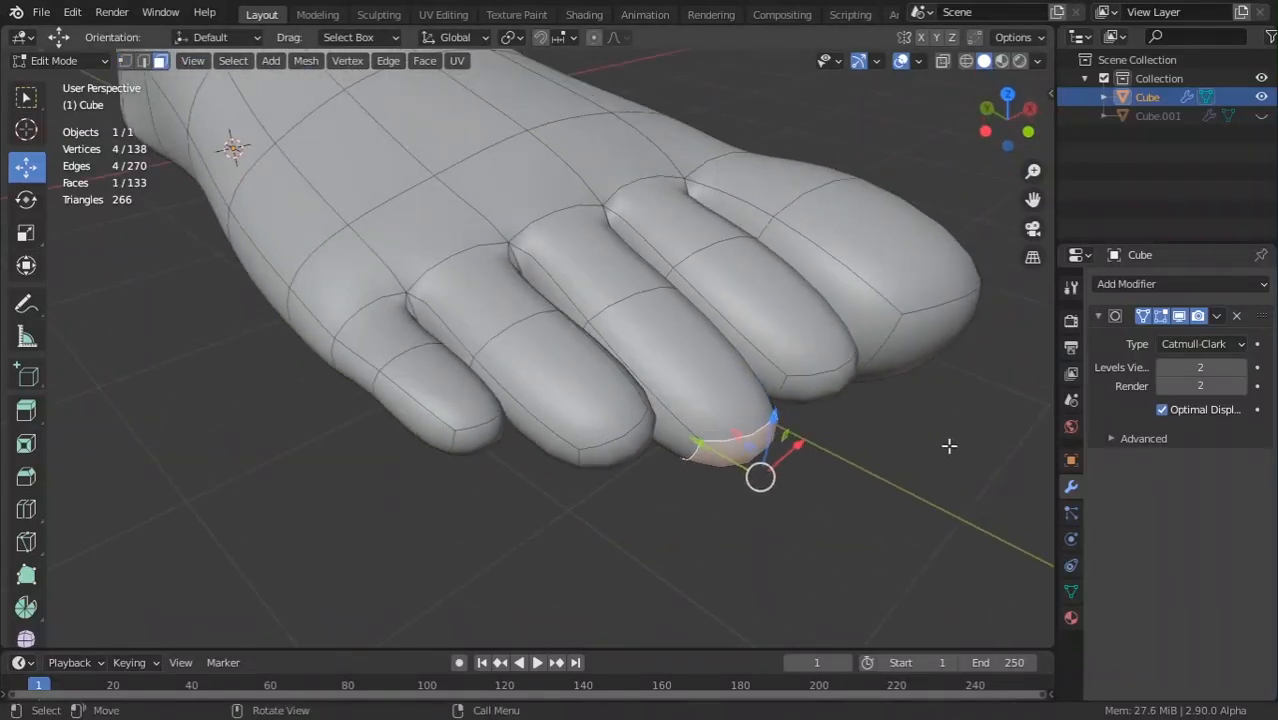
key("g")
key("g")
left_click(922, 427)
Shorten the fourth toe by edge-sliding its tip face with a factor of about 0.177.
left_click(627, 457)
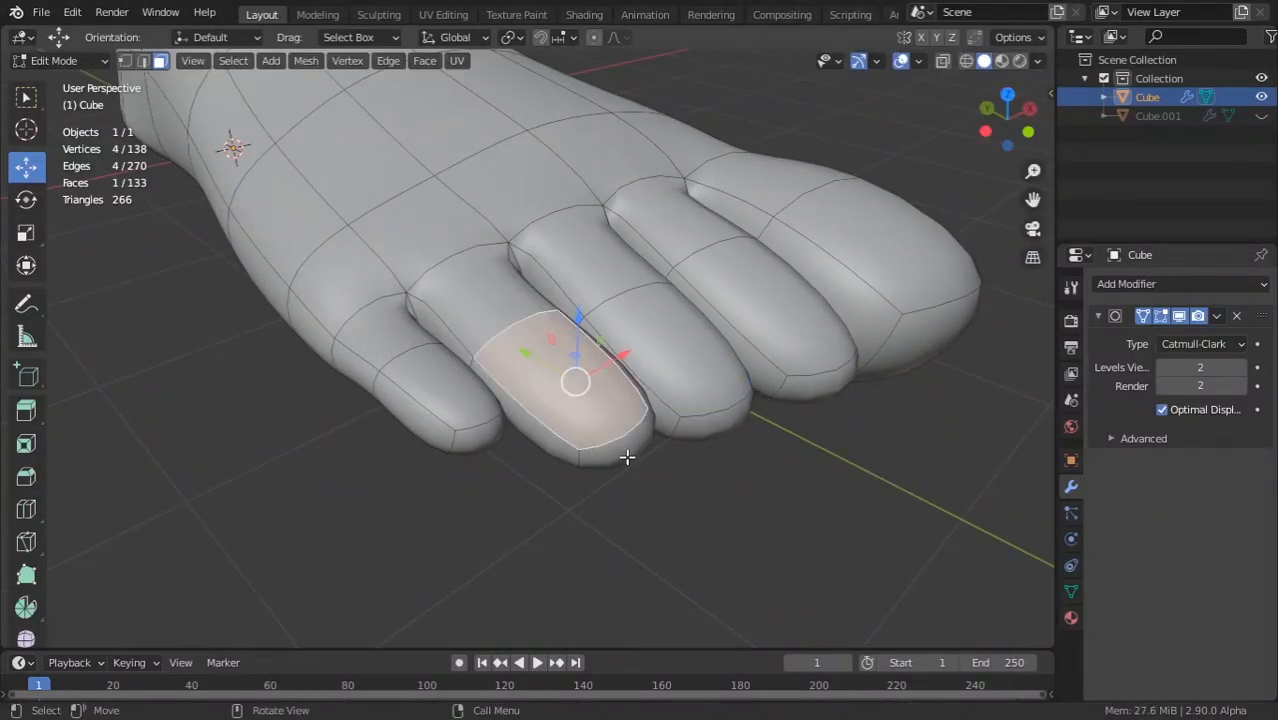
key("g")
key("g")
left_click(702, 454)
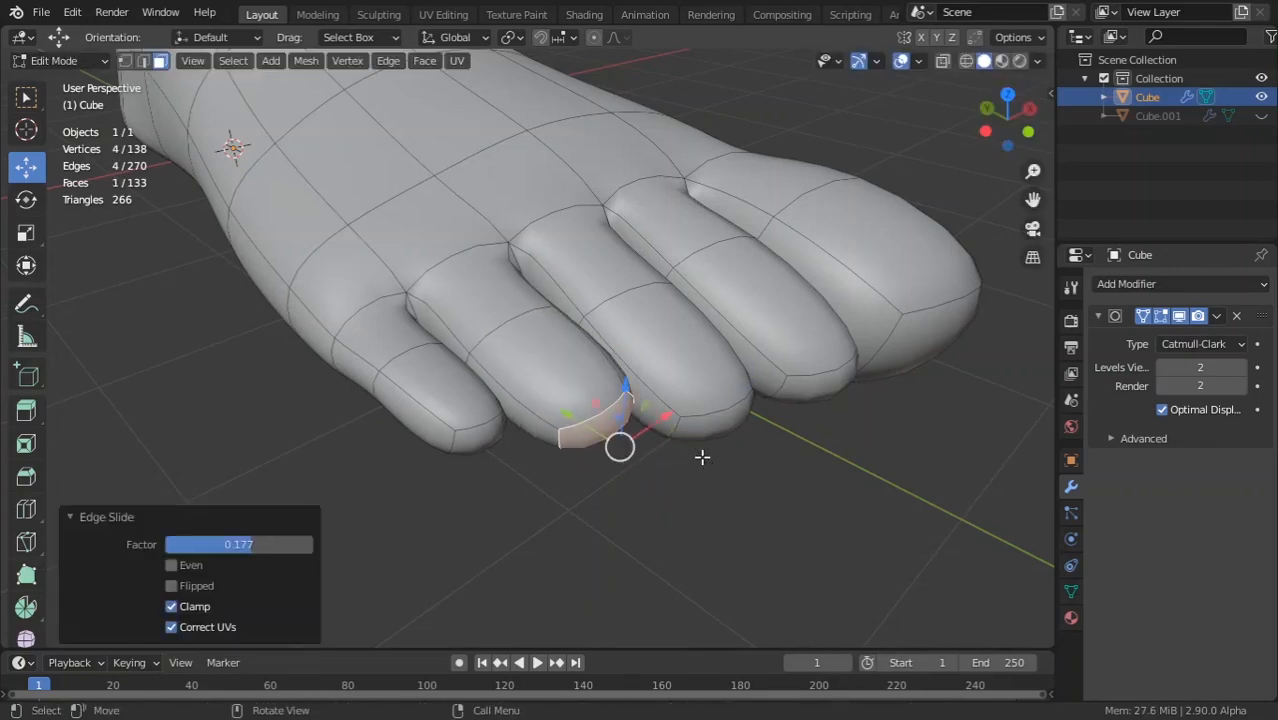
key("Tab")
Raise an edge near the base of the smaller toes slightly along Z.
middle_click_drag(702, 454, 587, 342)
key("Tab")
scroll(587, 342, "up", 2)
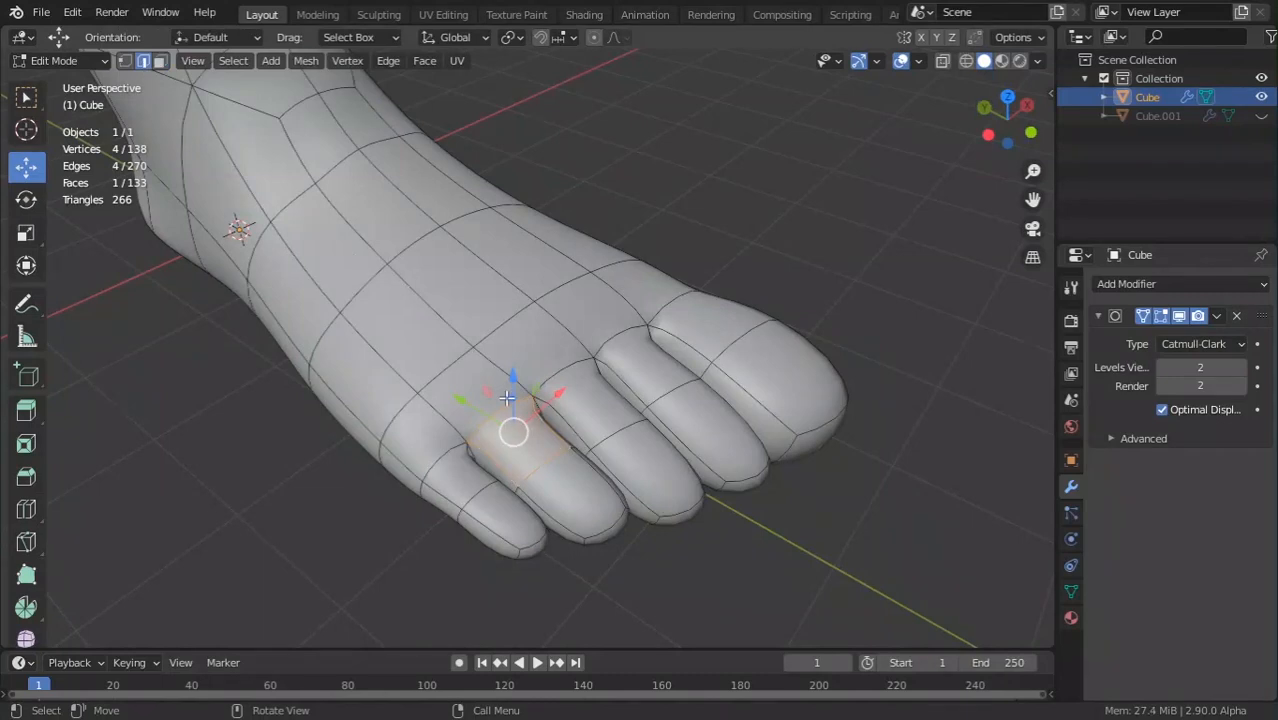
left_click_drag(469, 376, 468, 366)
key("Tab")
Raise the lower vertex on the inner side just in front of the heel along Z to deepen the arch.
middle_click_drag(605, 472, 650, 404)
scroll(444, 450, "down", 2)
middle_click_drag(444, 450, 368, 391)
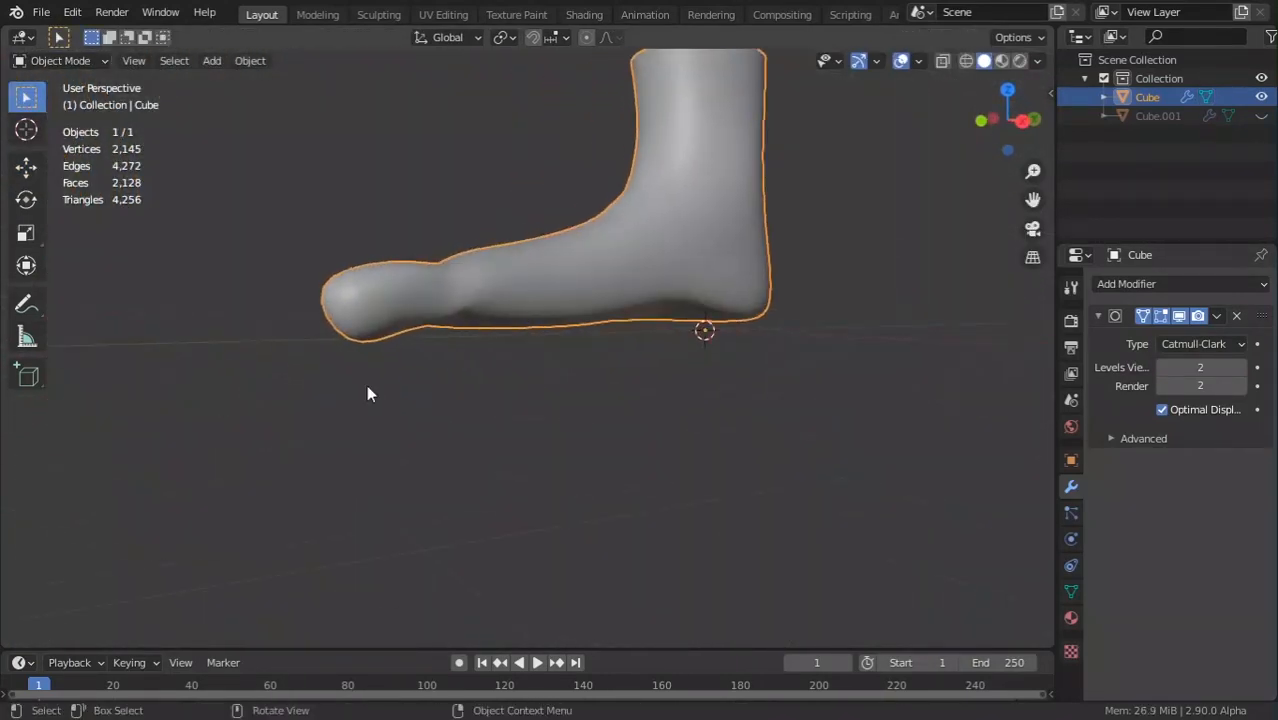
scroll(707, 222, "up", 2)
key("Tab")
scroll(495, 253, "up", 2)
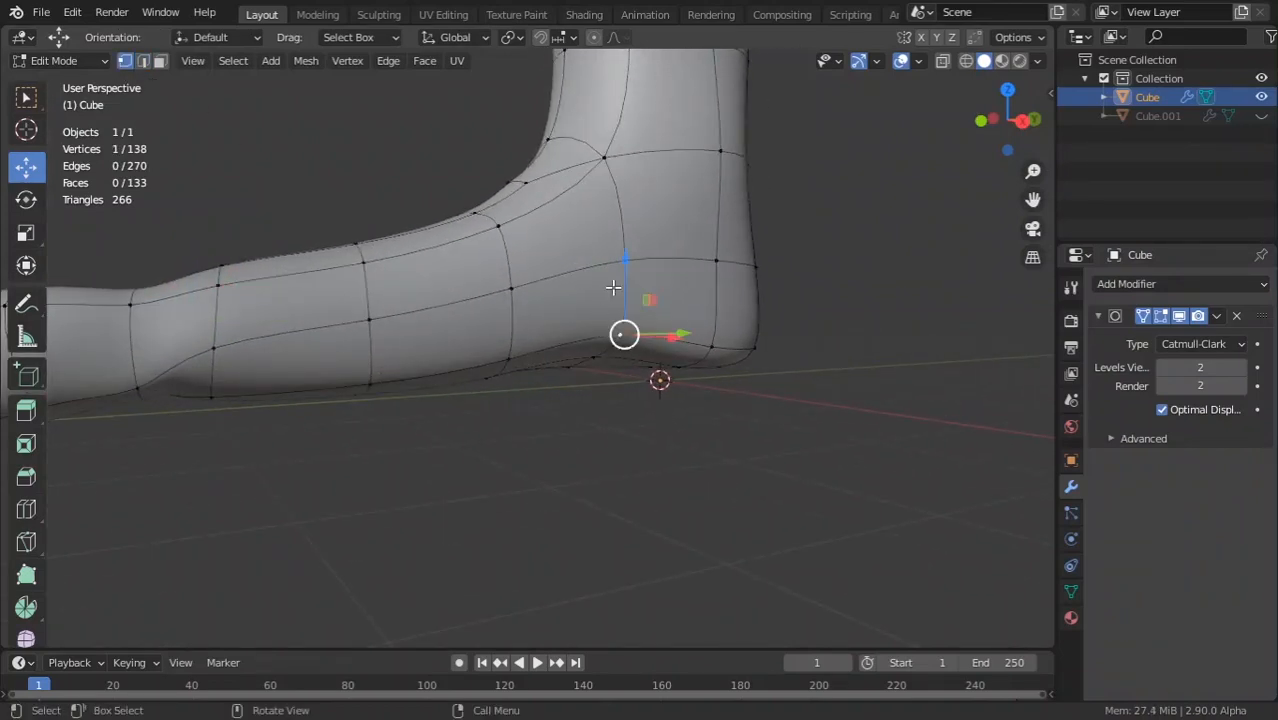
left_click_drag(624, 263, 630, 205)
key("Tab")
middle_click_drag(630, 220, 568, 342)
Inspect the shape of the foot from the side and from underneath.
scroll(568, 342, "down", 3)
scroll(568, 350, "down", 2)
key("Tab")
key("Tab")
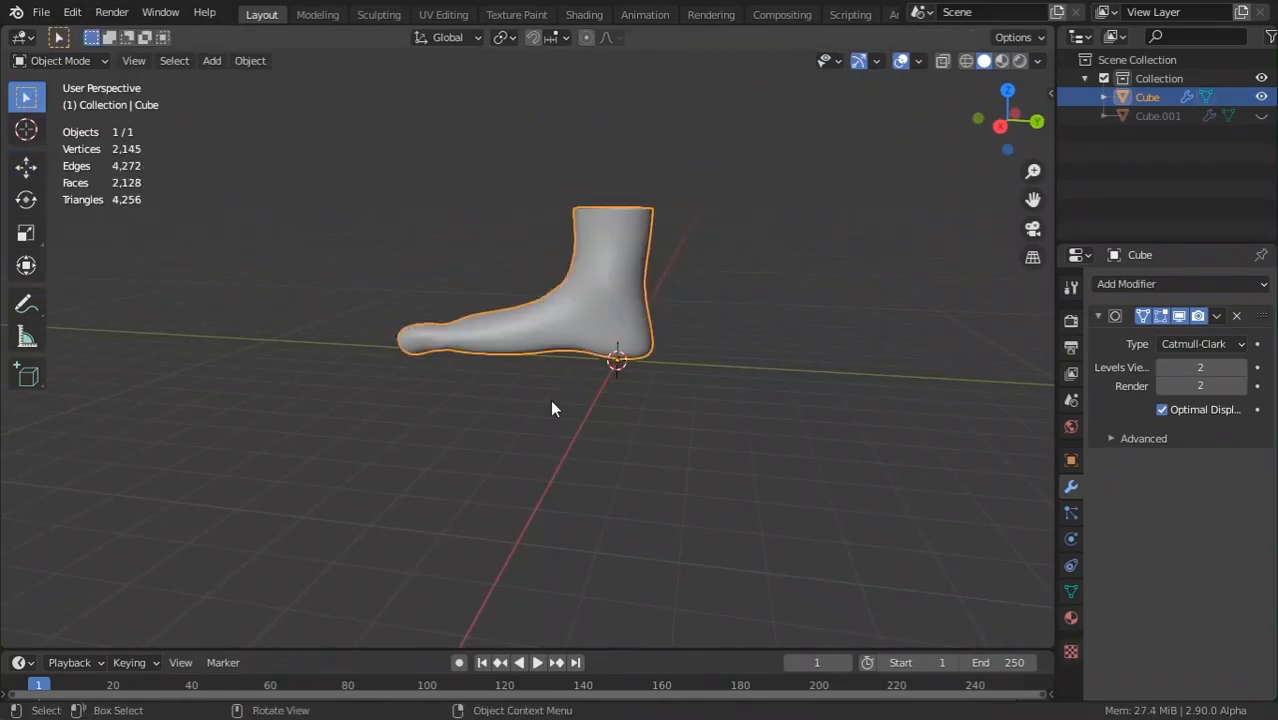
scroll(578, 413, "up", 2)
middle_click_drag(550, 399, 566, 331)
key("Tab")
scroll(525, 392, "up", 2)
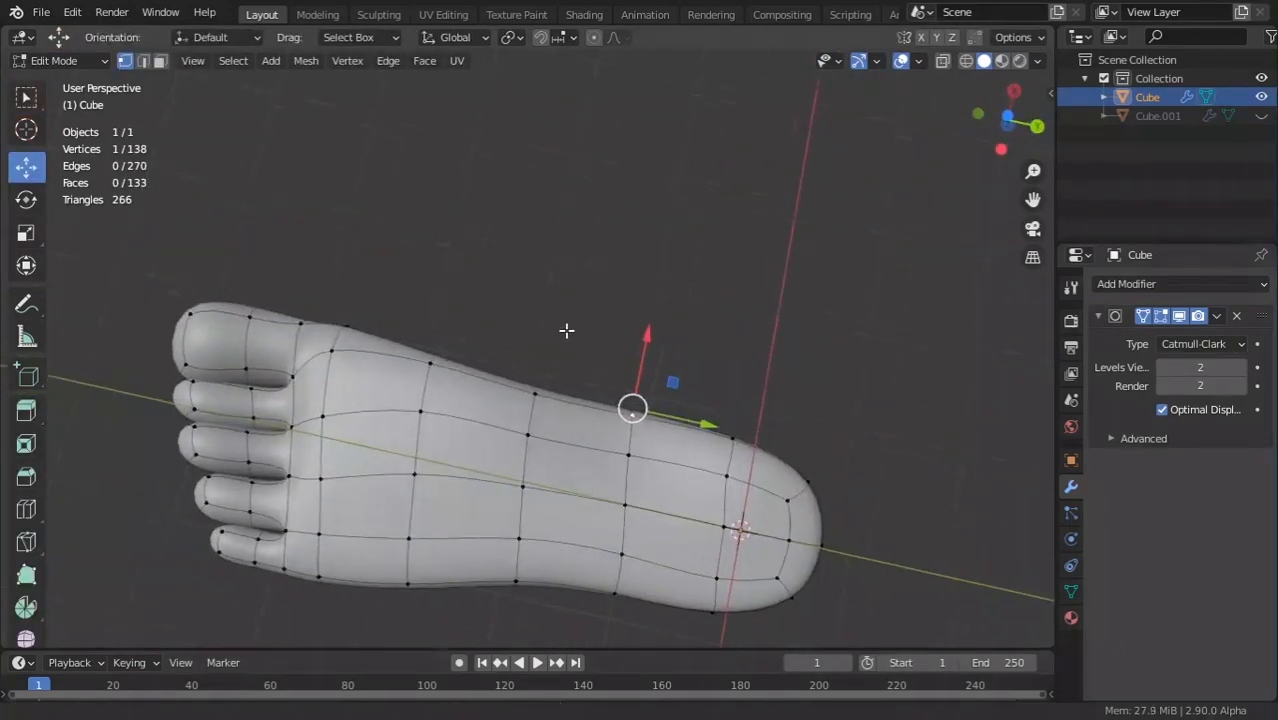
scroll(553, 488, "up", 2)
key("Tab")
middle_click_drag(398, 485, 560, 400, "shift")
Lower the vertex at the centre of the four sole faces behind the big toe along Z.
key("Tab")
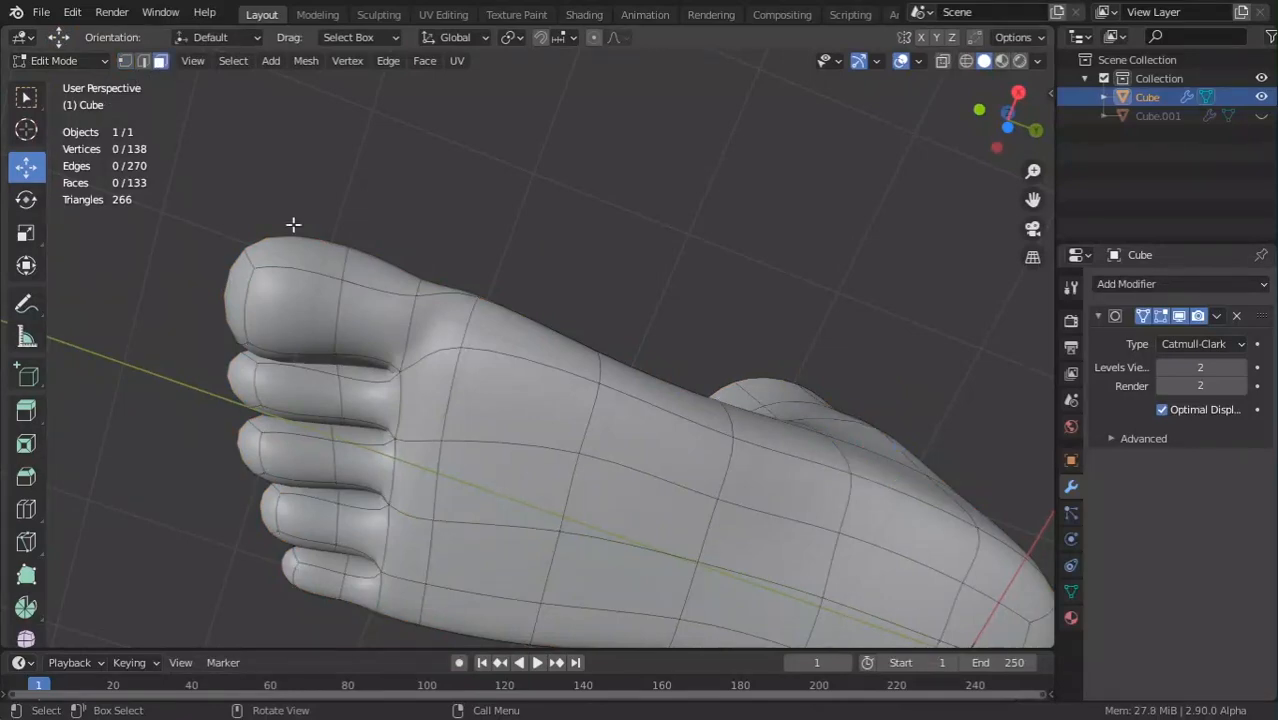
scroll(525, 460, "down", 1)
left_click(609, 430, "shift")
left_click(533, 410, "shift")
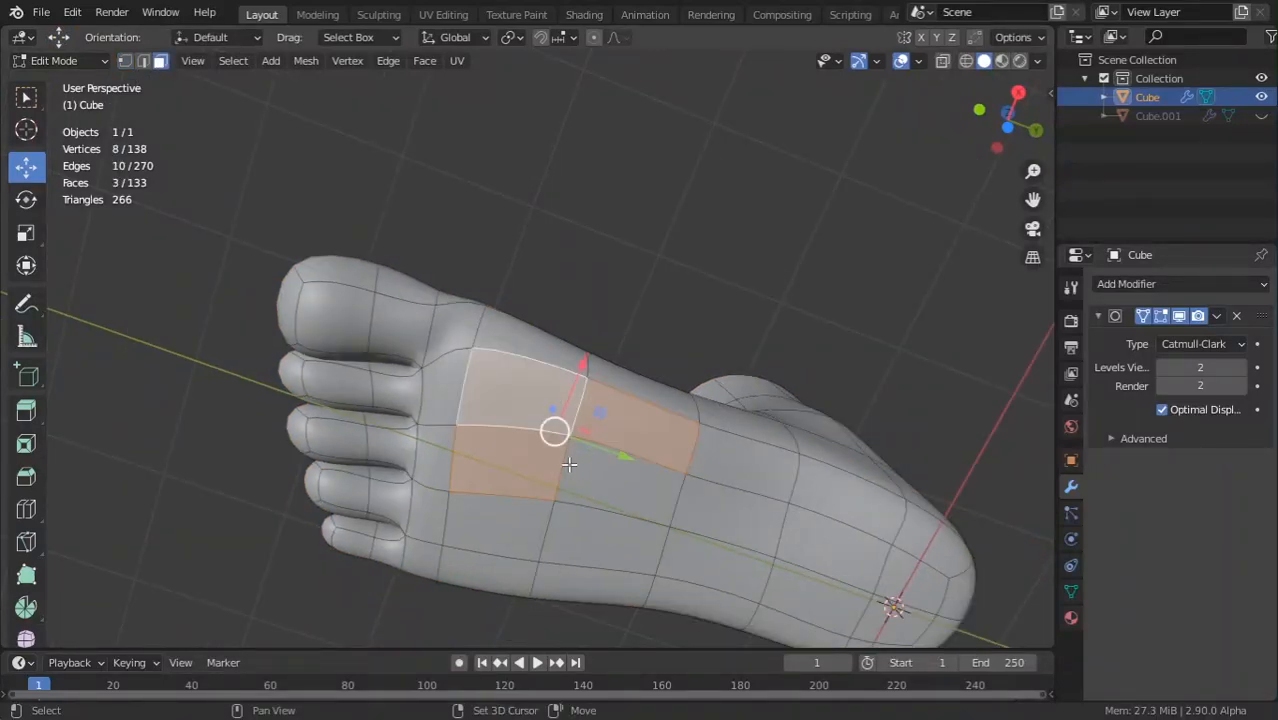
left_click(622, 465, "shift")
middle_click_drag(622, 465, 585, 605)
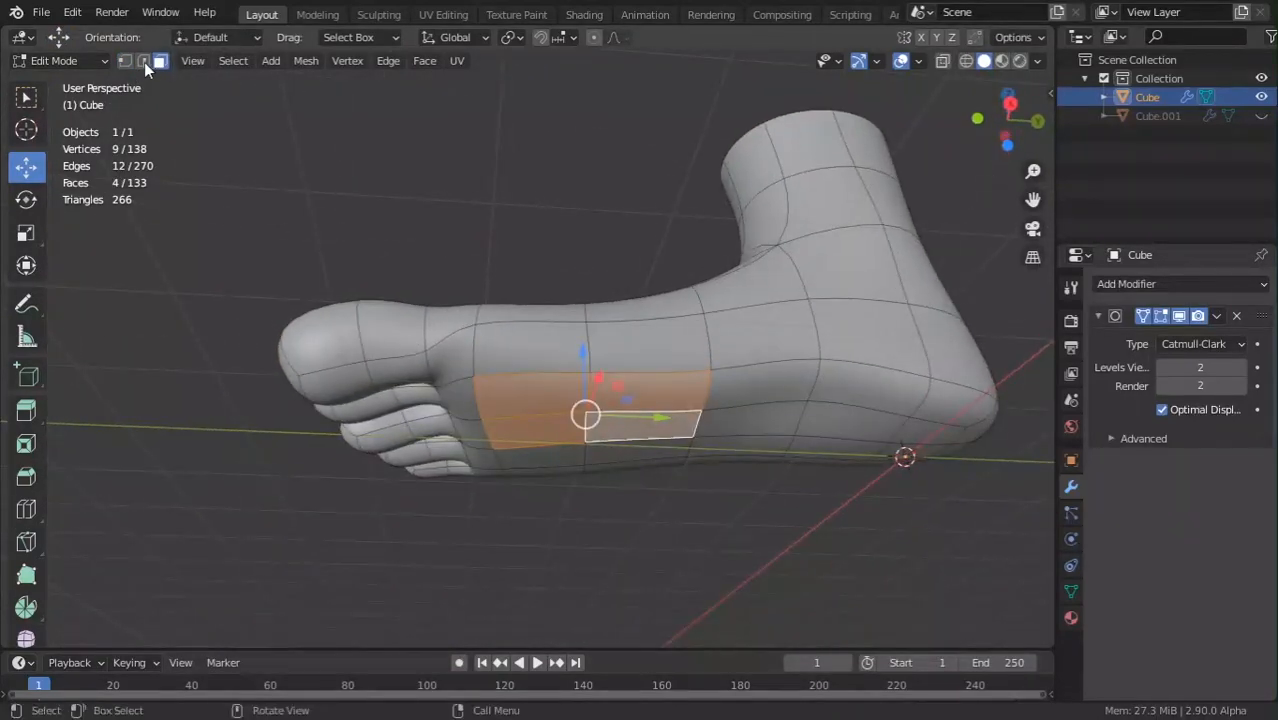
left_click_drag(582, 341, 573, 372)
key("Tab")
Lower the vertex on the outer side of the sole behind the small toes along Z.
middle_click_drag(630, 430, 850, 338)
key("Tab")
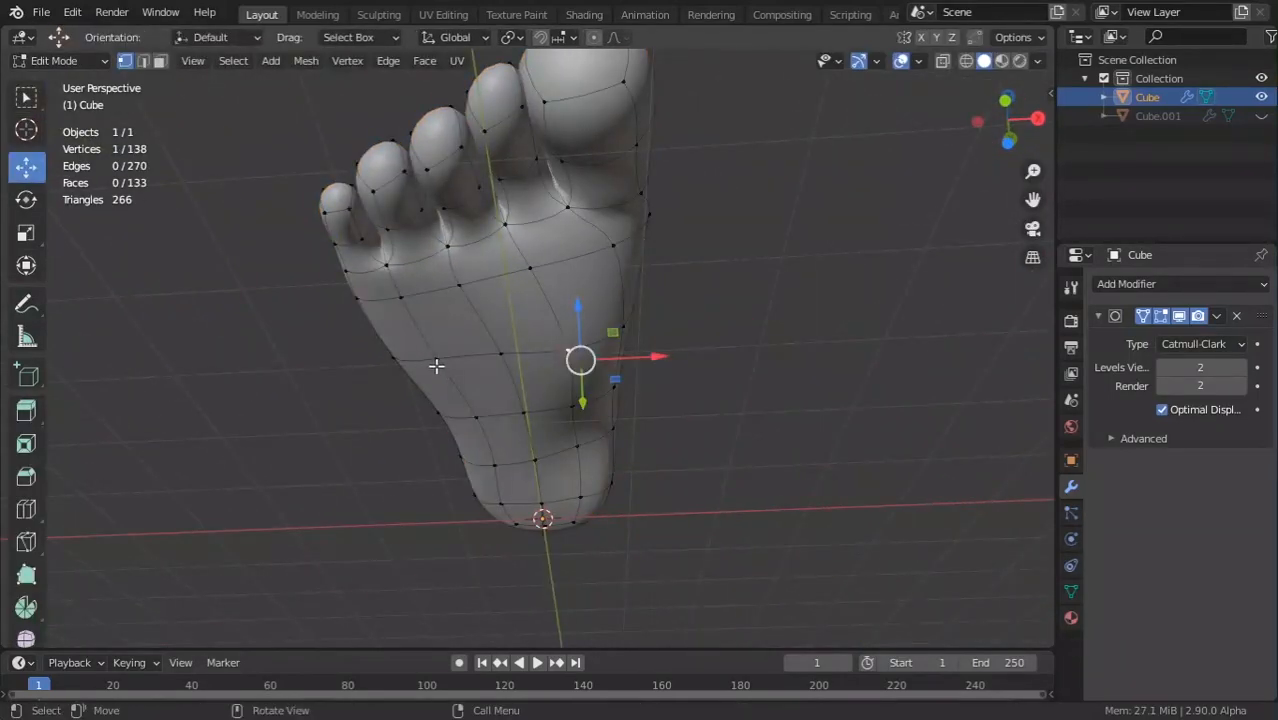
left_click_drag(432, 315, 429, 346)
middle_click_drag(511, 334, 507, 399)
key("Tab")
Lower the vertex under the base of the toes slightly along Z.
key("Tab")
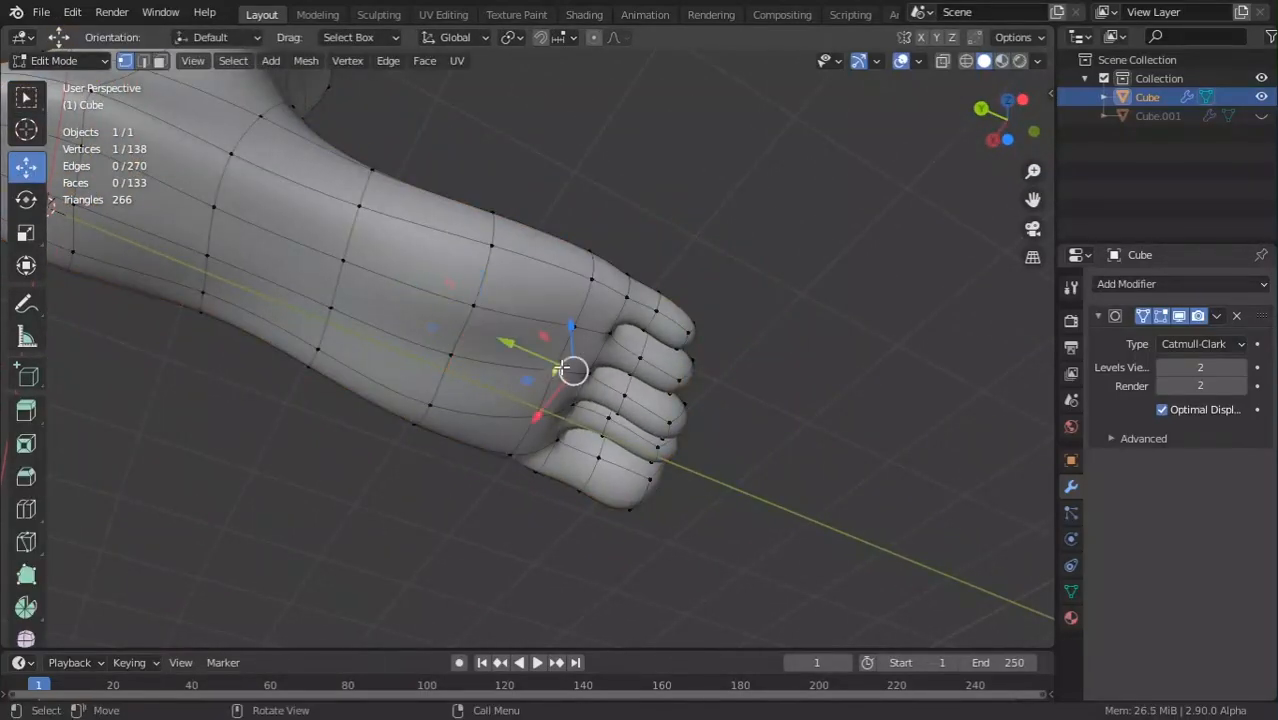
middle_click_drag(562, 368, 568, 328)
left_click_drag(576, 305, 576, 321)
key("Tab")
Try lowering the vertex at the centre of the heel's underside along Z.
middle_click_drag(490, 380, 416, 320)
key("Tab")
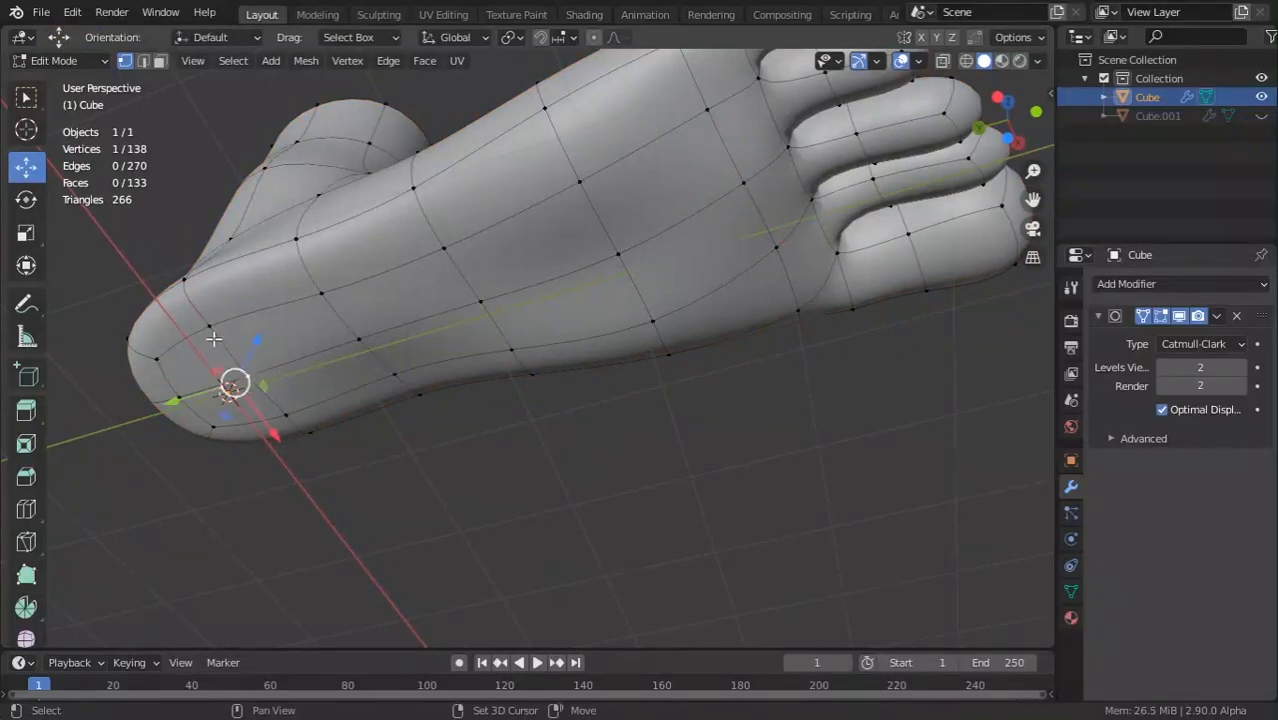
middle_click_drag(213, 340, 240, 347)
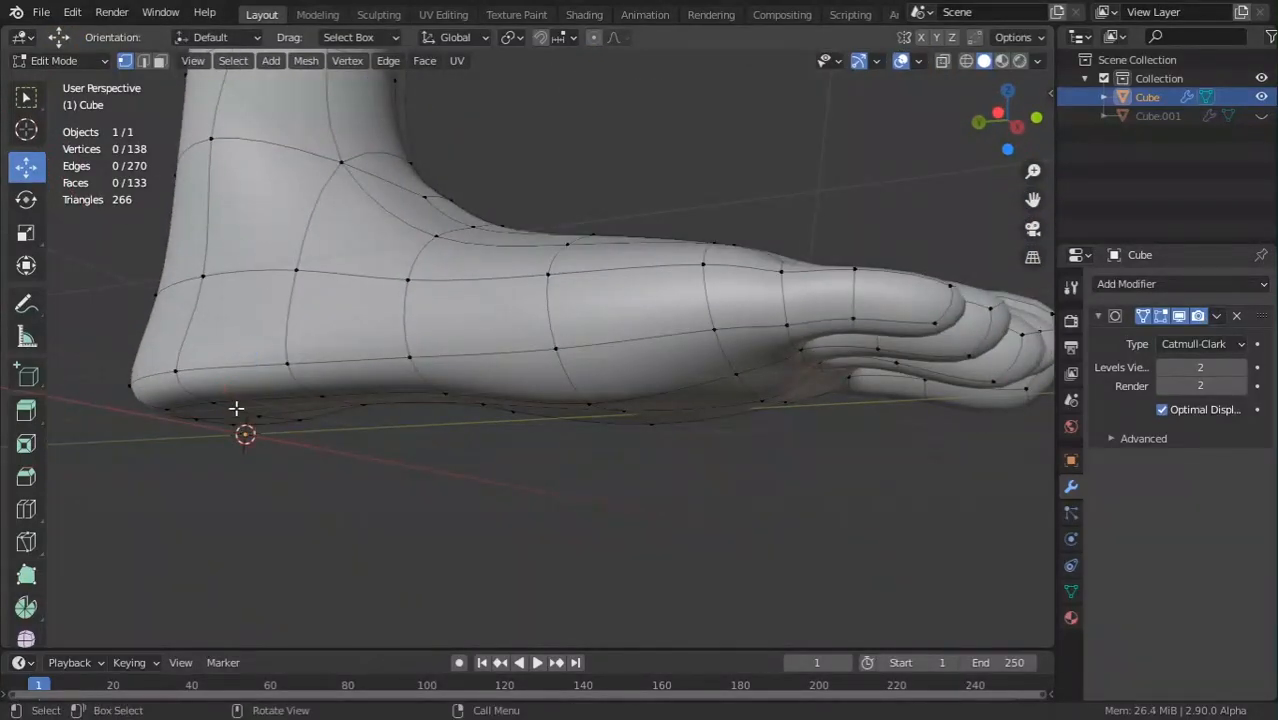
left_click_drag(258, 358, 251, 384)
middle_click_drag(350, 398, 580, 340, "shift")
scroll(488, 331, "up", 1)
key("ctrl+z")
middle_click_drag(347, 422, 511, 366)
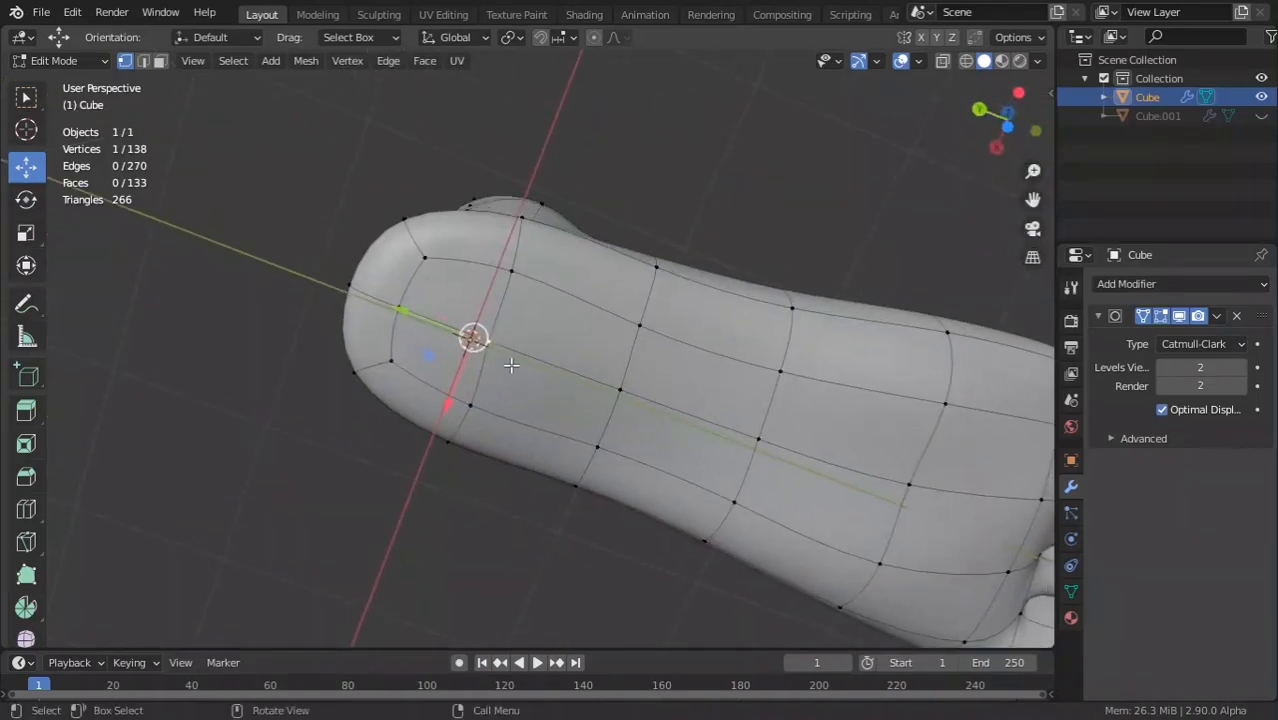
Lower the four faces on the underside of the heel slightly along Z.
left_click(548, 334, "shift")
left_click(556, 382, "shift")
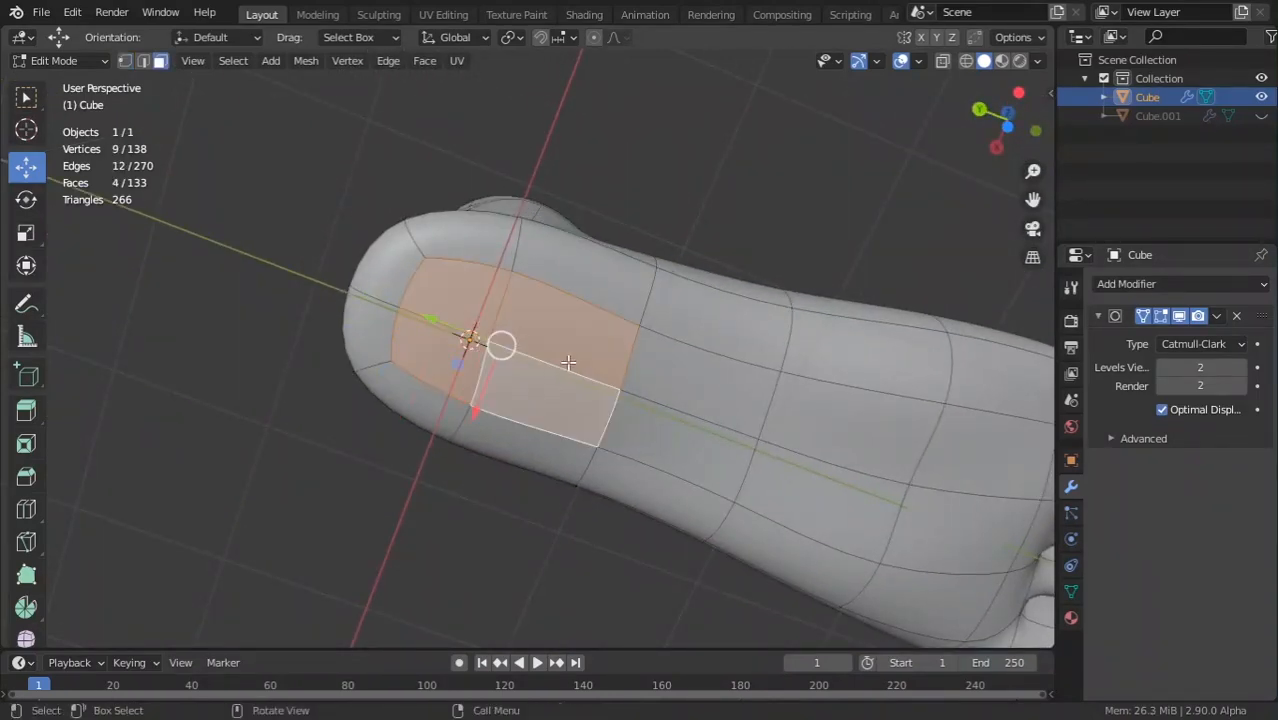
middle_click_drag(568, 262, 500, 394)
left_click_drag(498, 338, 497, 350)
key("Tab")
scroll(504, 354, "down", 4)
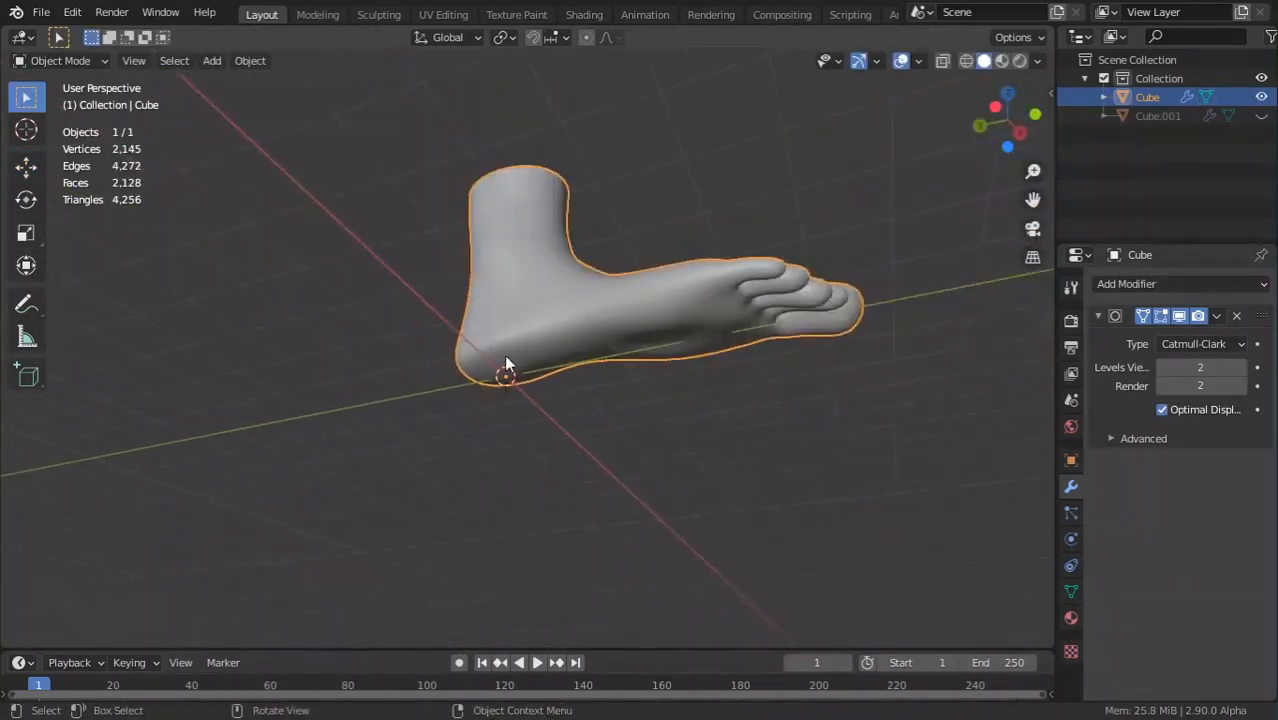
Raise the edge on the outer side of the sole just in front of the heel along Z in two small moves.
middle_click_drag(504, 354, 657, 326)
scroll(644, 390, "up", 4)
key("Tab")
left_click(705, 365)
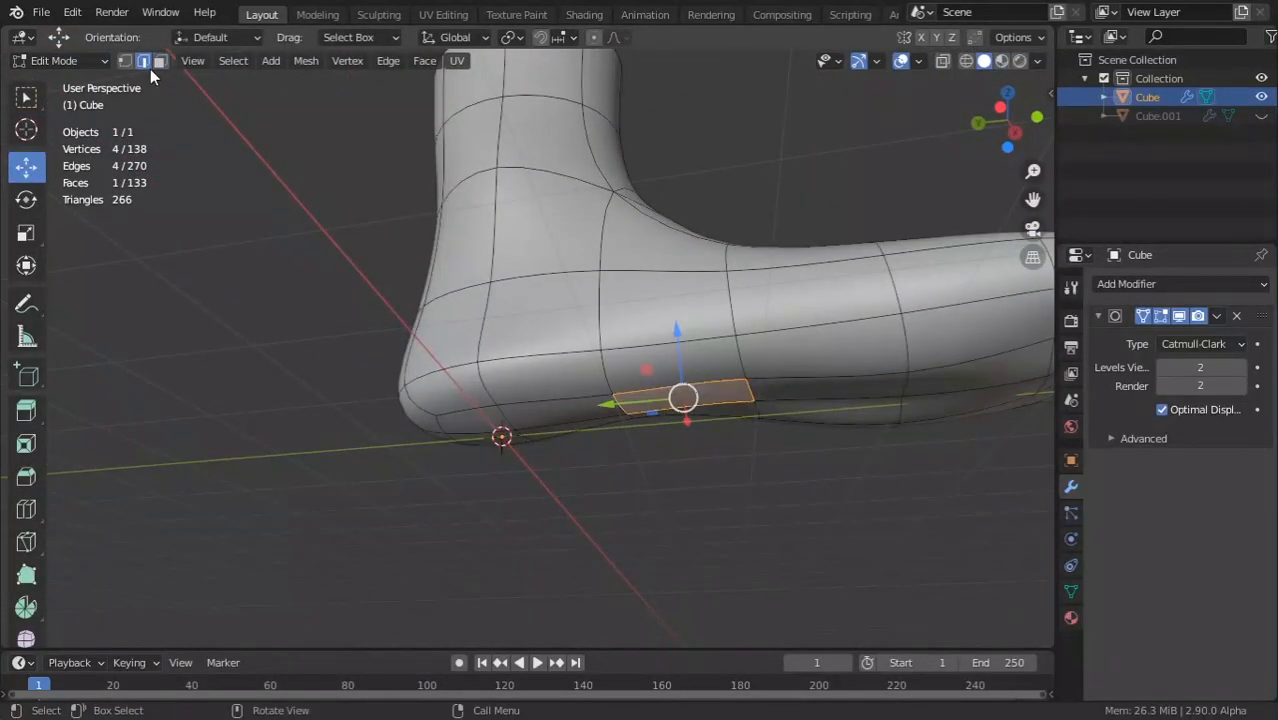
left_click_drag(729, 312, 731, 295)
key("Tab")
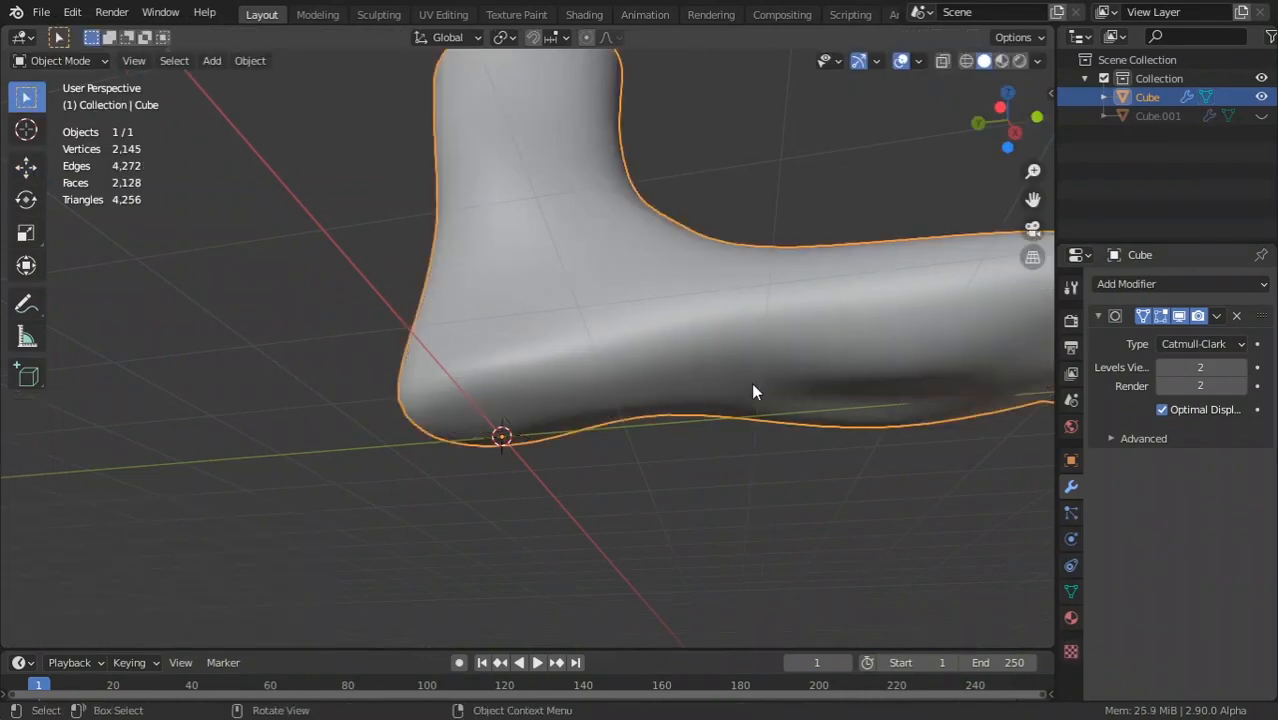
middle_click_drag(751, 383, 719, 325)
key("Tab")
left_click_drag(727, 308, 727, 300)
key("Tab")
Examine the overall shape of the smoothed foot from the front, above and the side in Object Mode.
scroll(702, 383, "down", 4)
middle_click_drag(702, 383, 656, 482)
left_click(627, 408)
scroll(660, 505, "up", 5)
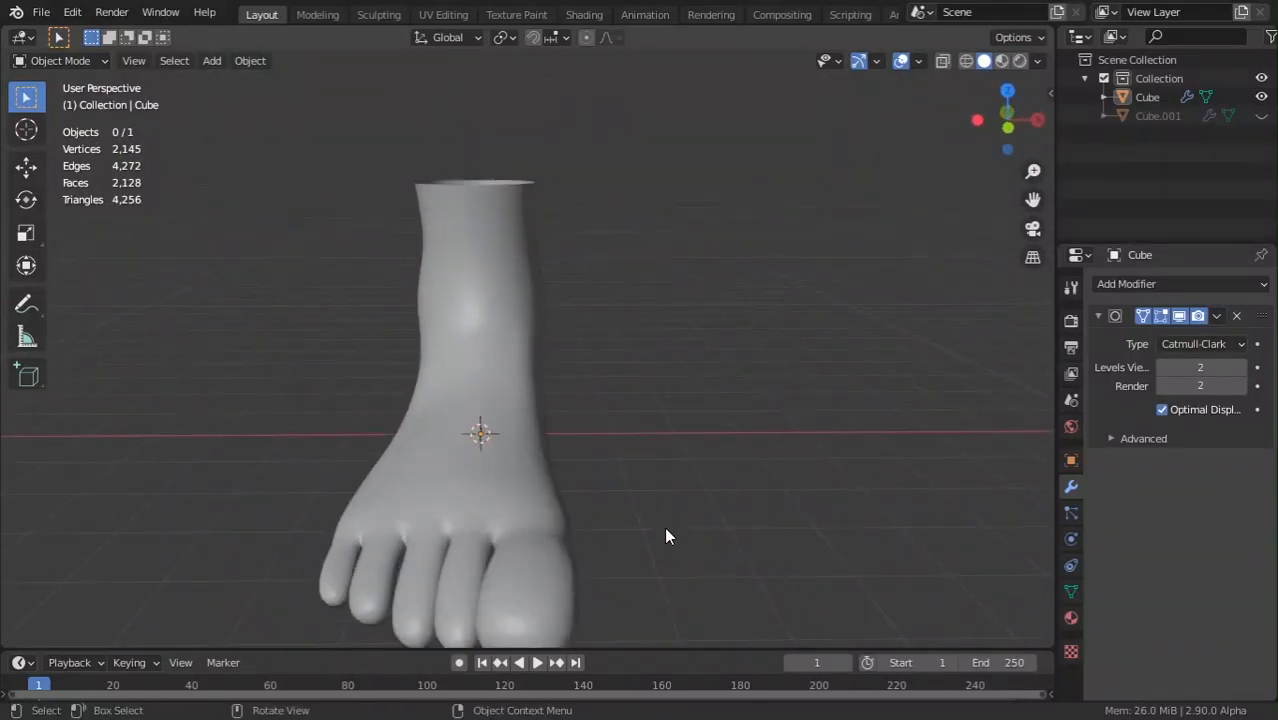
scroll(667, 537, "down", 4)
middle_click_drag(650, 565, 473, 502)
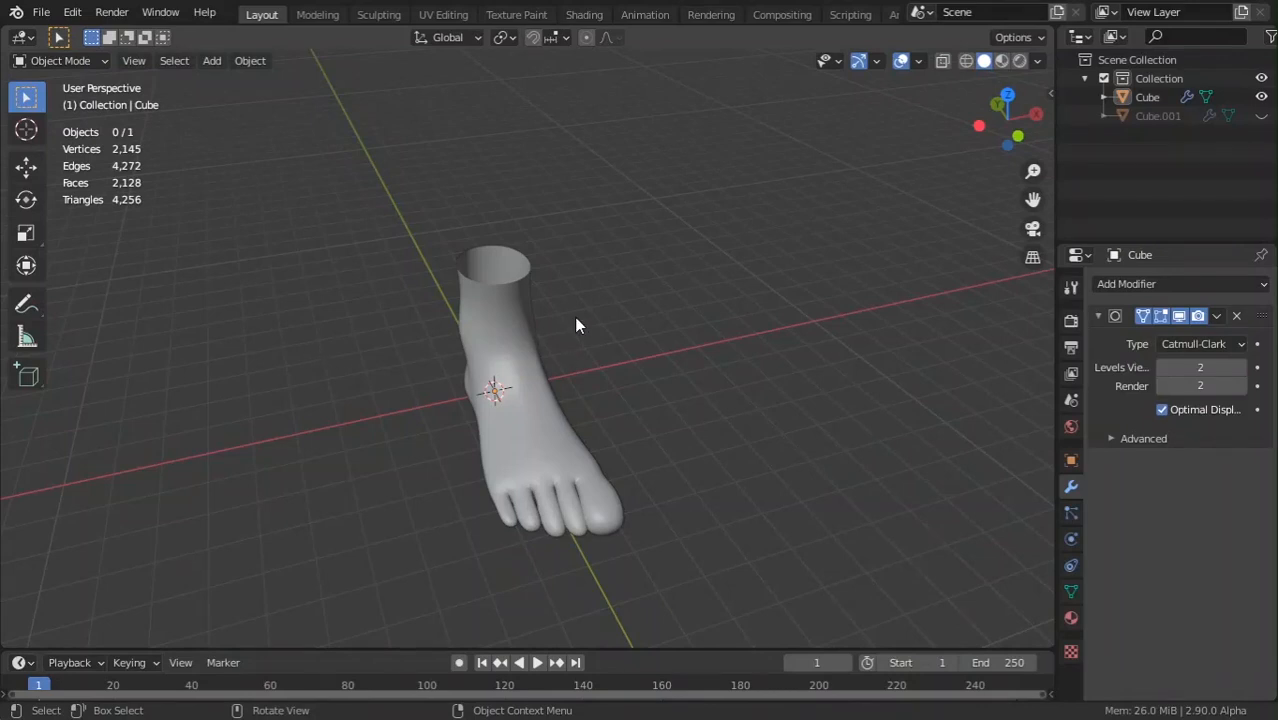
middle_click_drag(576, 325, 675, 308)
scroll(675, 308, "up", 3)
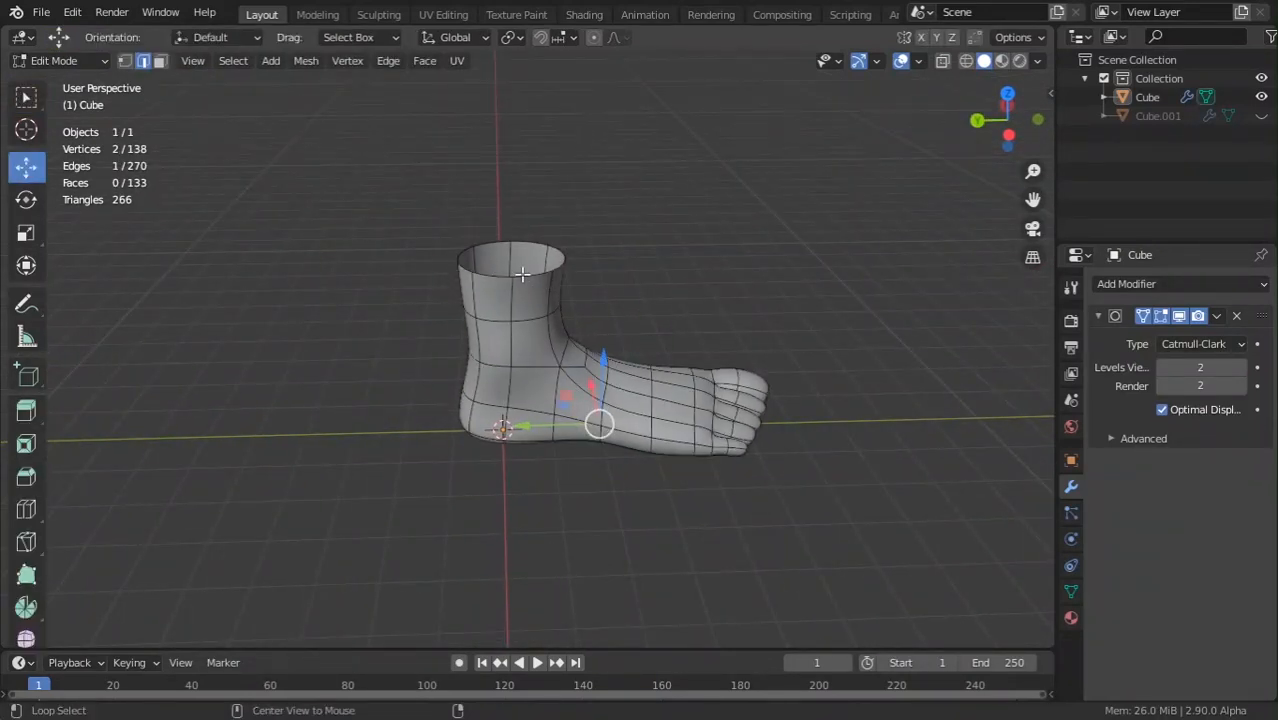
Select the edge loop around the open top of the ankle.
left_click(460, 268, "alt")
middle_click_drag(605, 285, 434, 398)
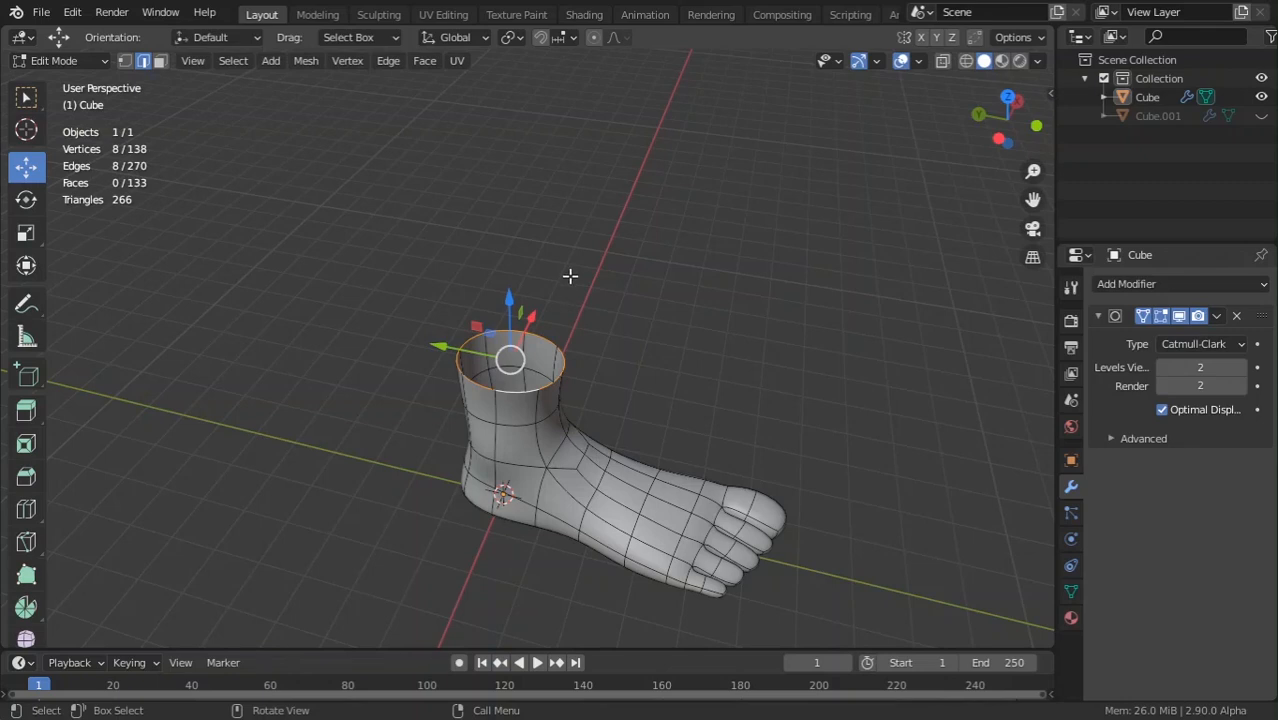
scroll(528, 339, "down", 2)
middle_click_drag(590, 490, 596, 422)
scroll(596, 422, "up", 4)
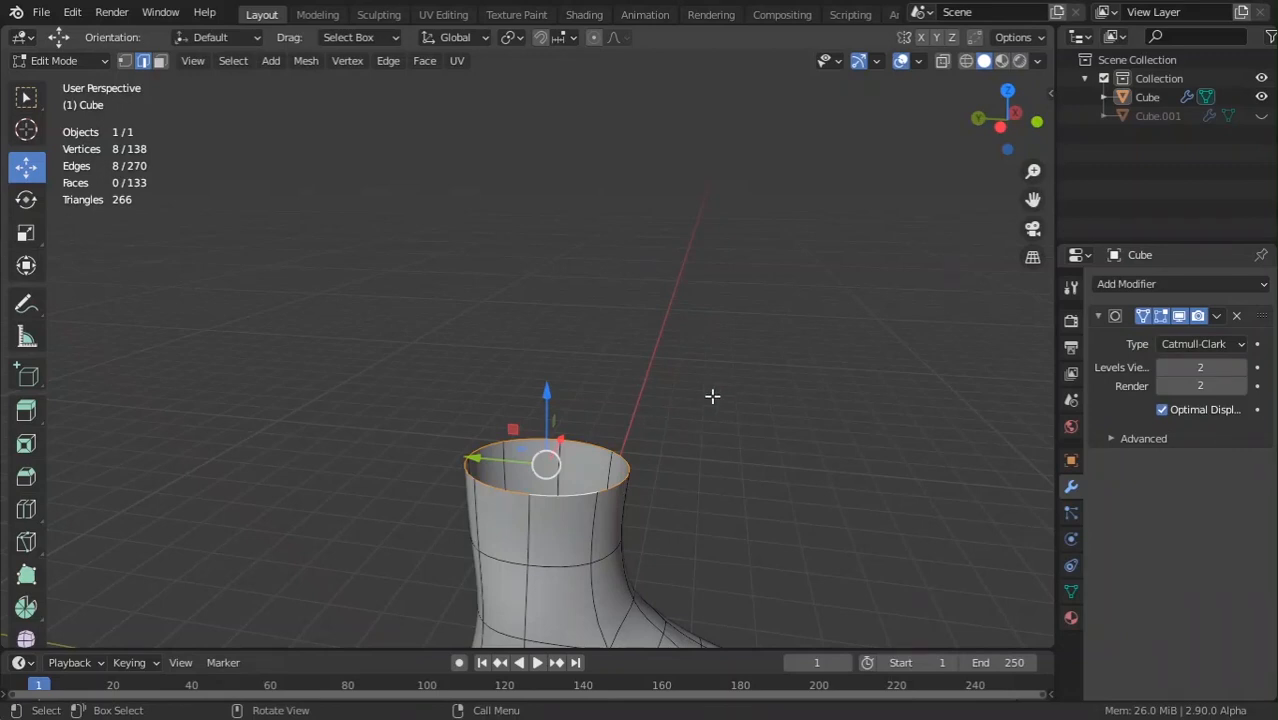
Set the subdivision modifier's viewport level to 1 and apply the modifier to the foot mesh.
left_click(1176, 367)
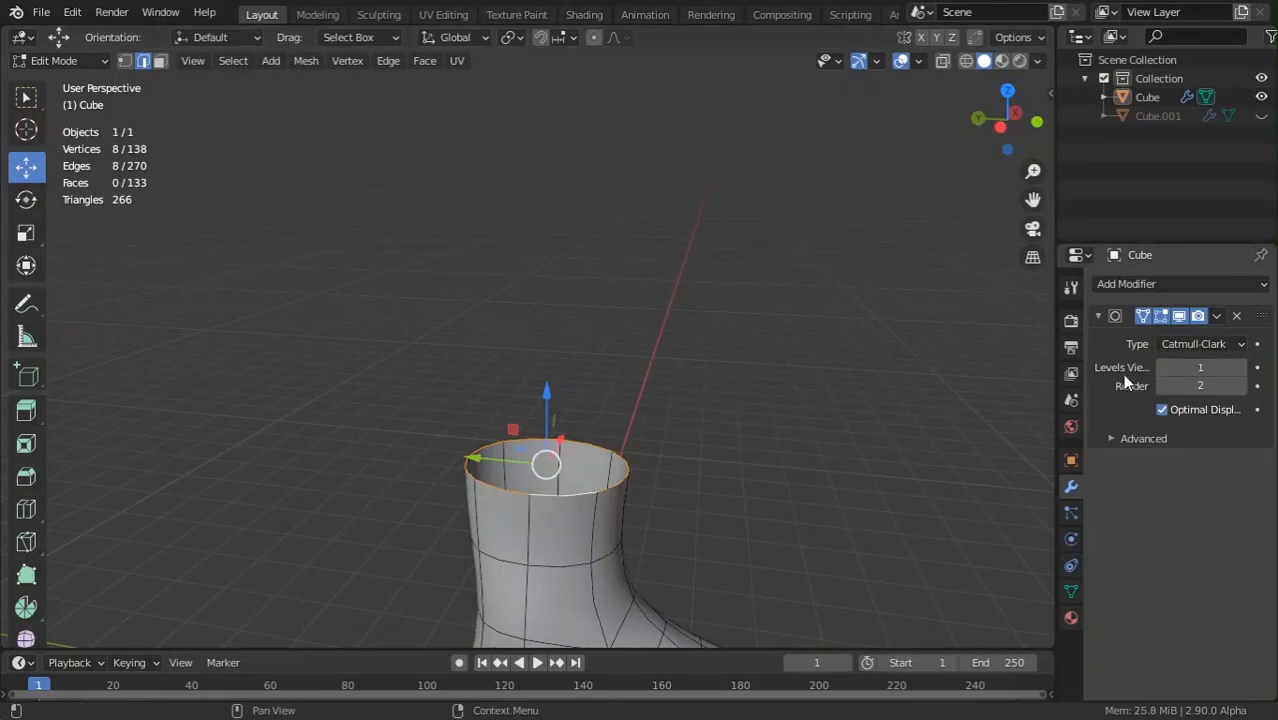
left_click(1200, 344)
key("Tab")
left_click(1216, 316)
left_click(1178, 340)
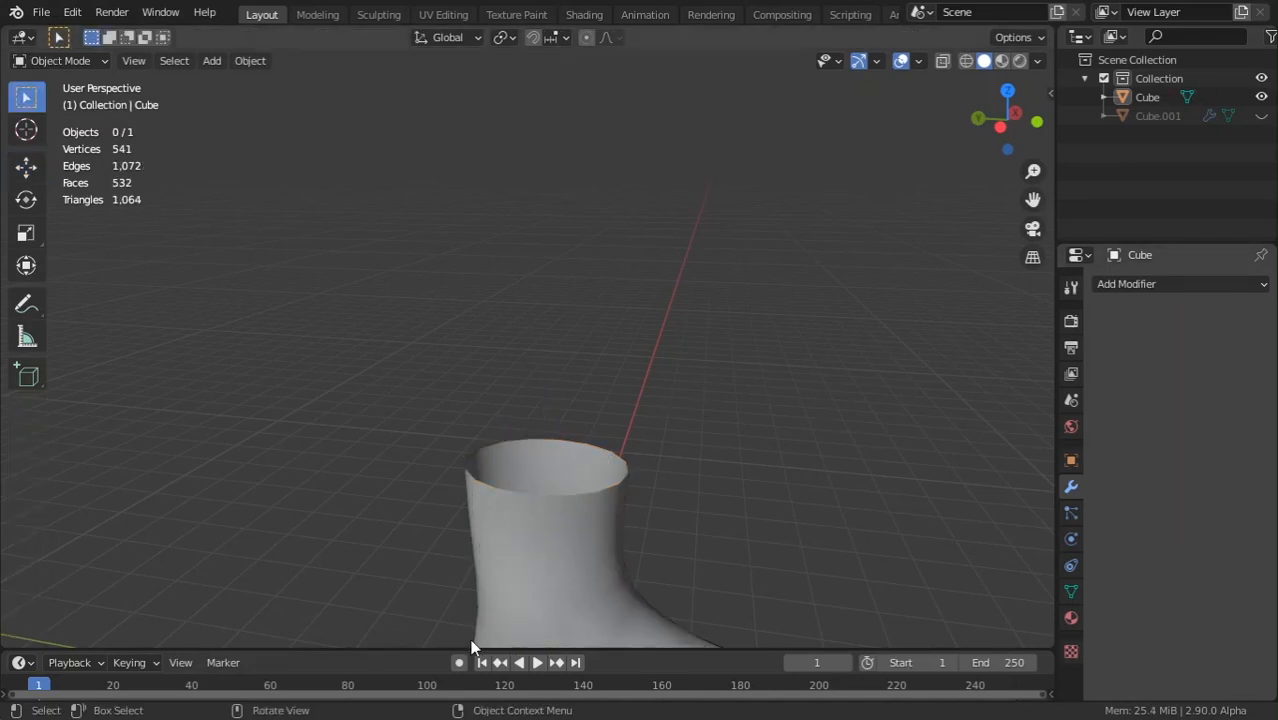
Examine the denser foot mesh and its edge flow from the side and front.
key("Tab")
middle_click_drag(540, 570, 18, 50)
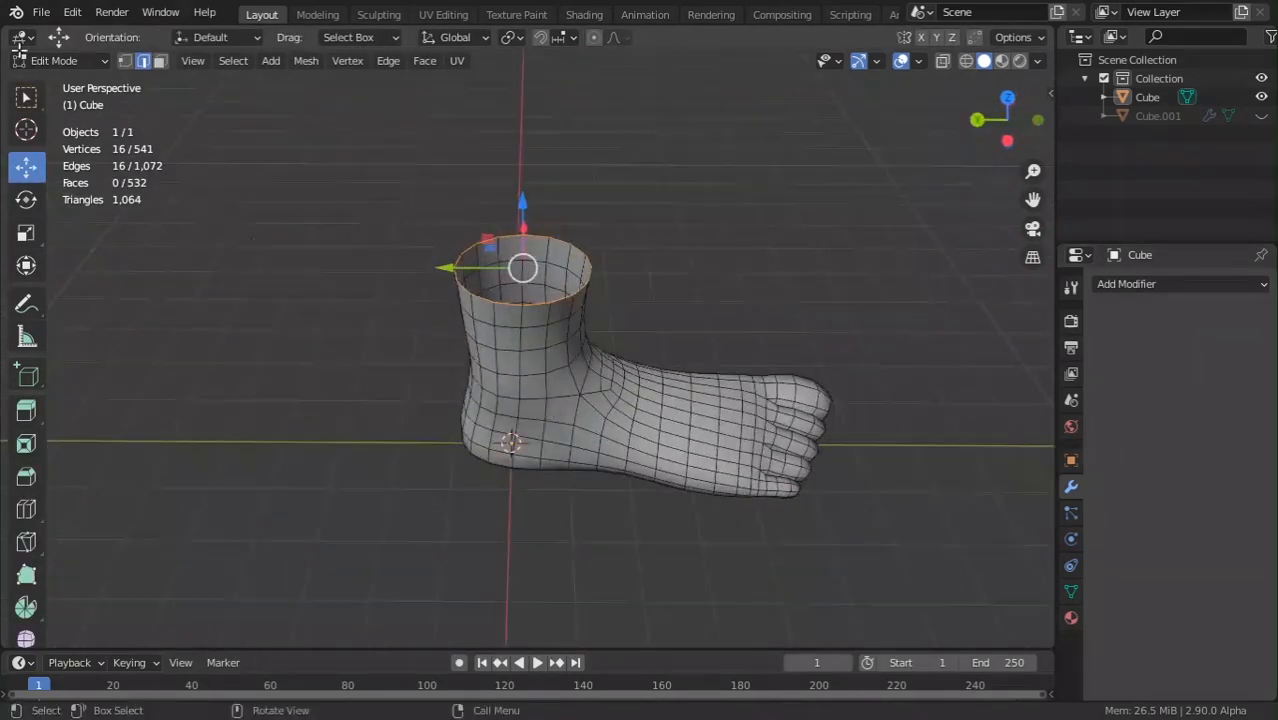
scroll(670, 509, "down", 5)
key("Tab")
middle_click_drag(728, 444, 620, 540)
scroll(729, 484, "up", 4)
key("Tab")
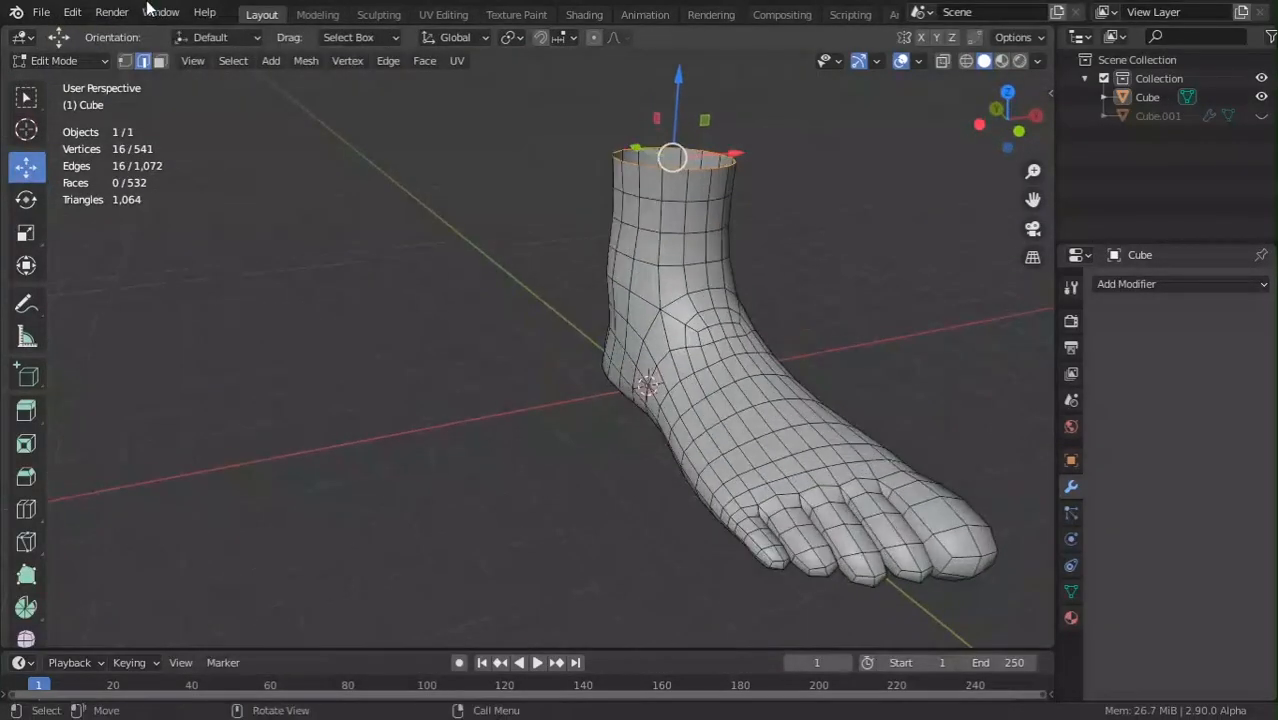
Switch to the Sculpting workspace and turn off the X-axis symmetry.
scroll(545, 431, "down", 6)
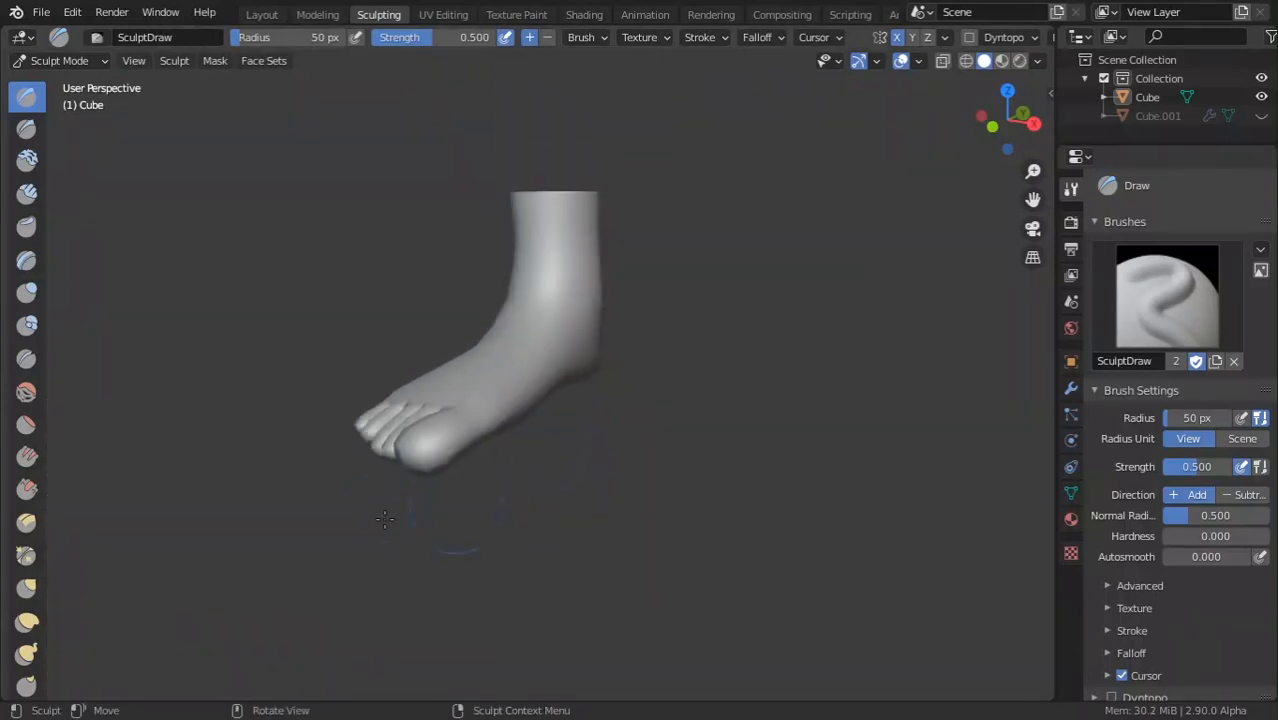
middle_click_drag(545, 431, 830, 332)
middle_click_drag(691, 494, 679, 408)
middle_click_drag(601, 345, 620, 292)
middle_click_drag(494, 331, 566, 323)
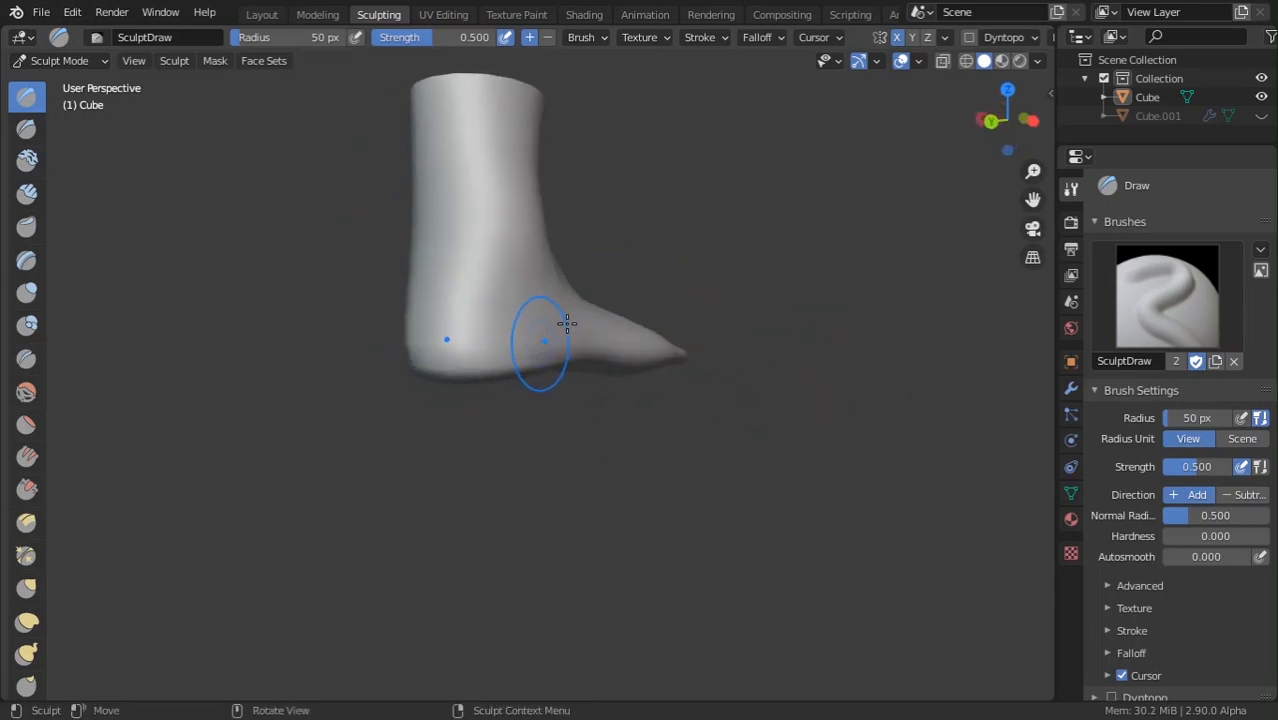
middle_click_drag(756, 97, 460, 397)
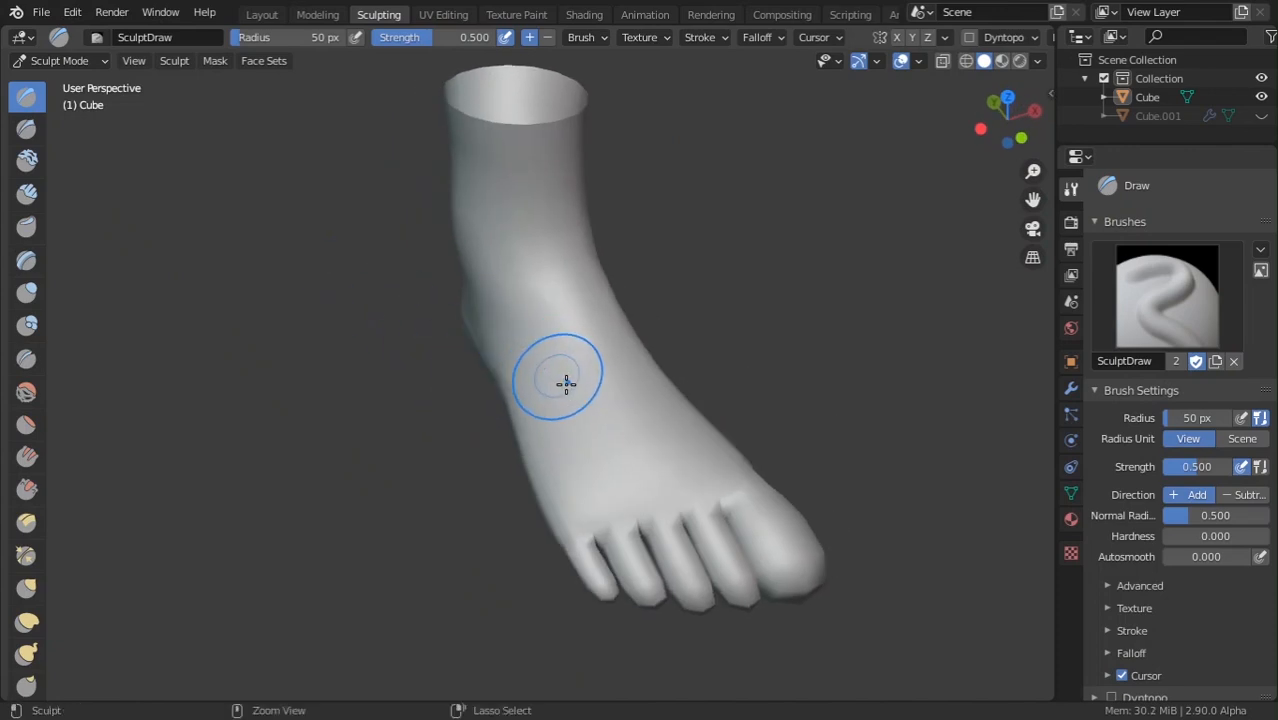
Sculpt the inner ankle bone and the area around the heel with the Draw brush at 50 px radius and 0.500 strength.
mouse_move(650, 417)
middle_mouse_down()
mouse_move(730, 414)
mouse_move(531, 408)
mouse_move(541, 421)
mouse_move(445, 399)
middle_mouse_up()
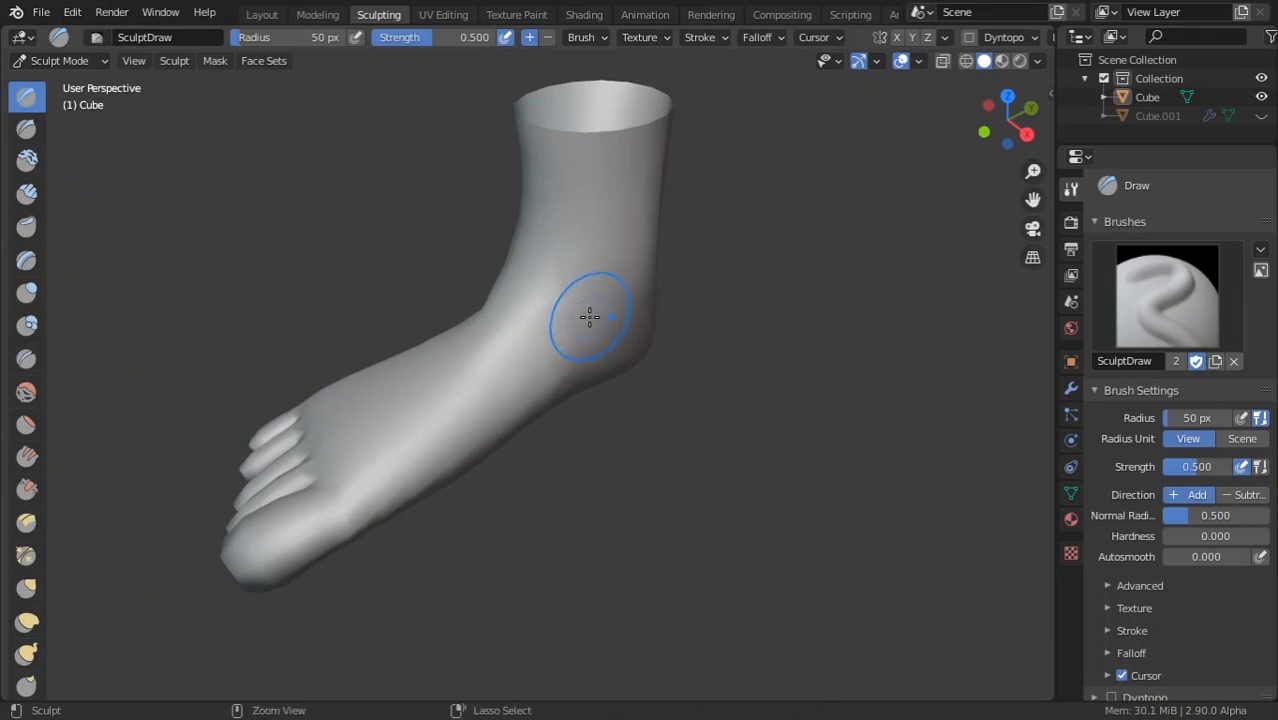
middle_click_drag(555, 379, 608, 361)
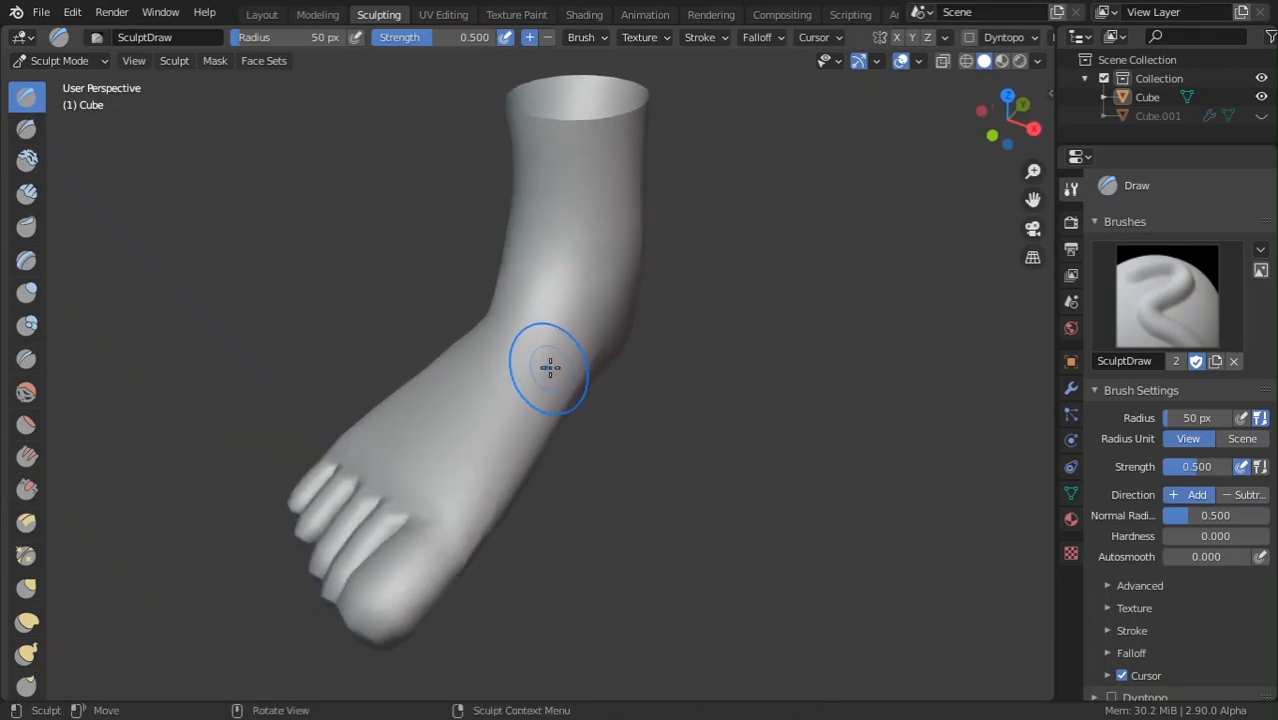
middle_click_drag(550, 368, 551, 314)
scroll(551, 340, "up", 5)
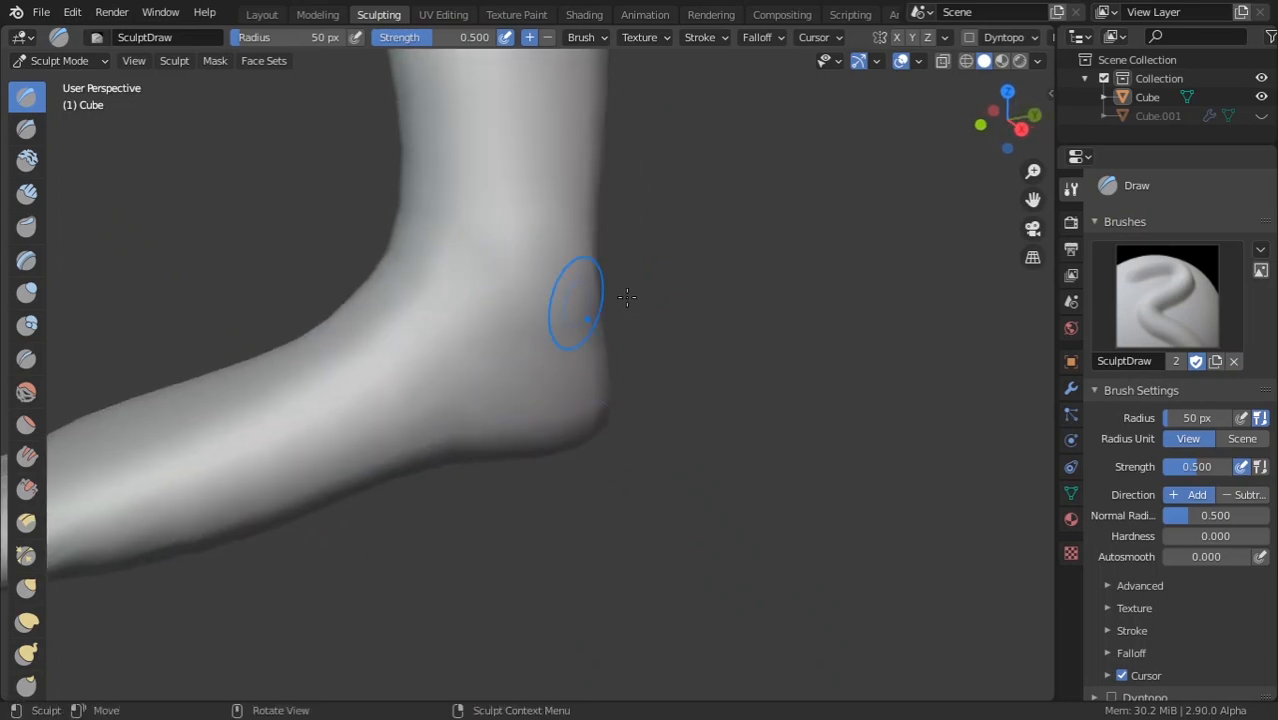
middle_click_drag(626, 296, 552, 251)
scroll(551, 334, "down", 6)
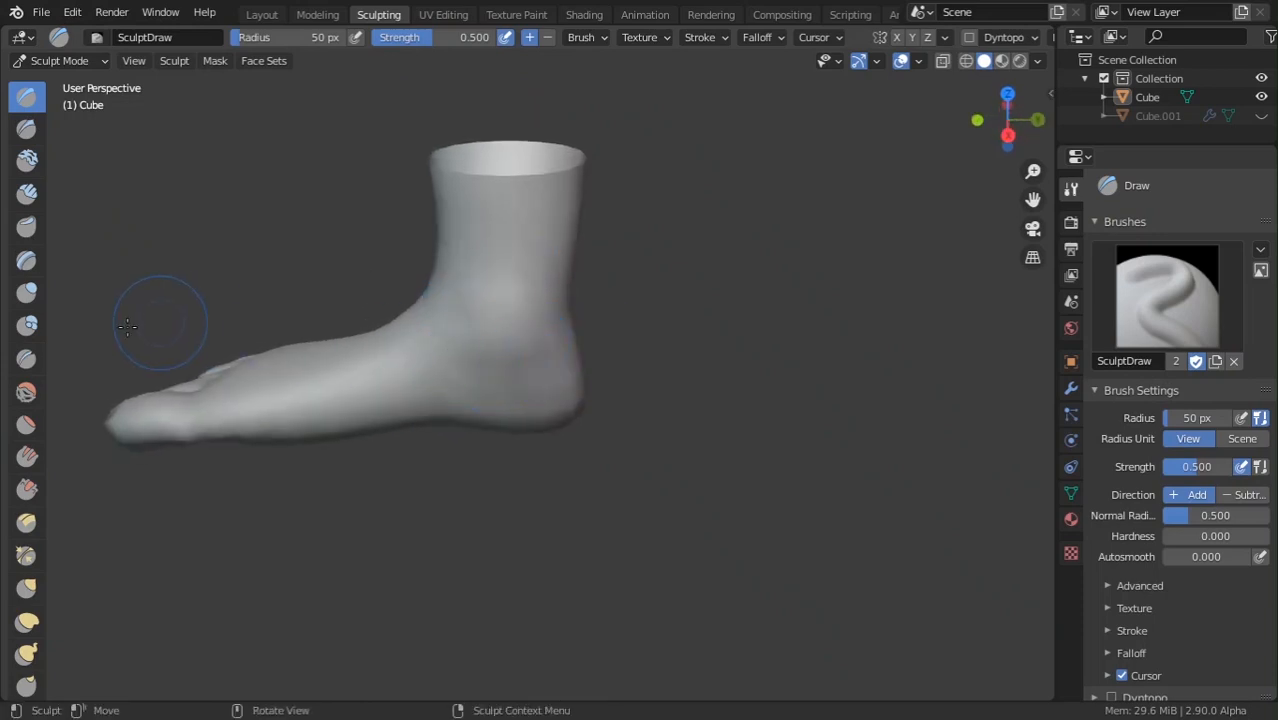
Smooth the sculpted ankle and heel with the Smooth brush at 50 px radius and 0.226 strength.
left_click(30, 391)
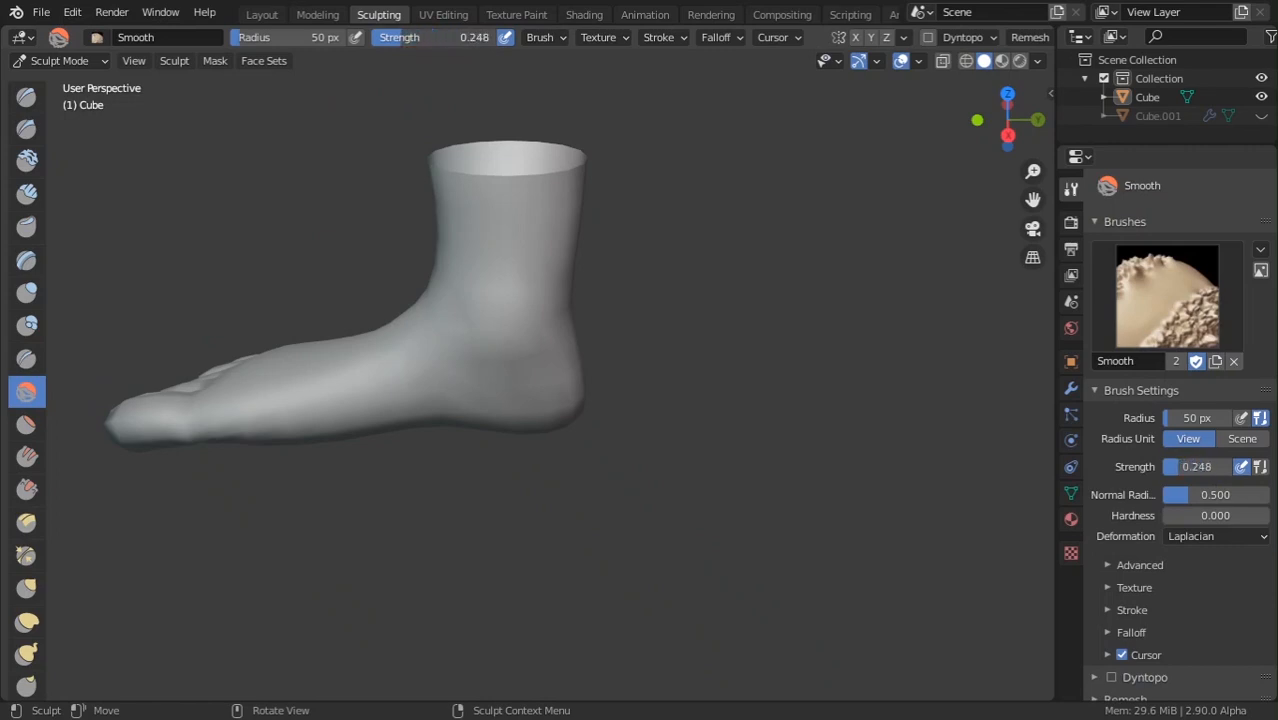
mouse_move(510, 376)
middle_mouse_down()
mouse_move(616, 397)
mouse_move(512, 376)
middle_mouse_up()
mouse_move(531, 318)
middle_mouse_down()
mouse_move(565, 380)
mouse_move(633, 408)
mouse_move(525, 442)
mouse_move(528, 371)
mouse_move(508, 335)
middle_mouse_up()
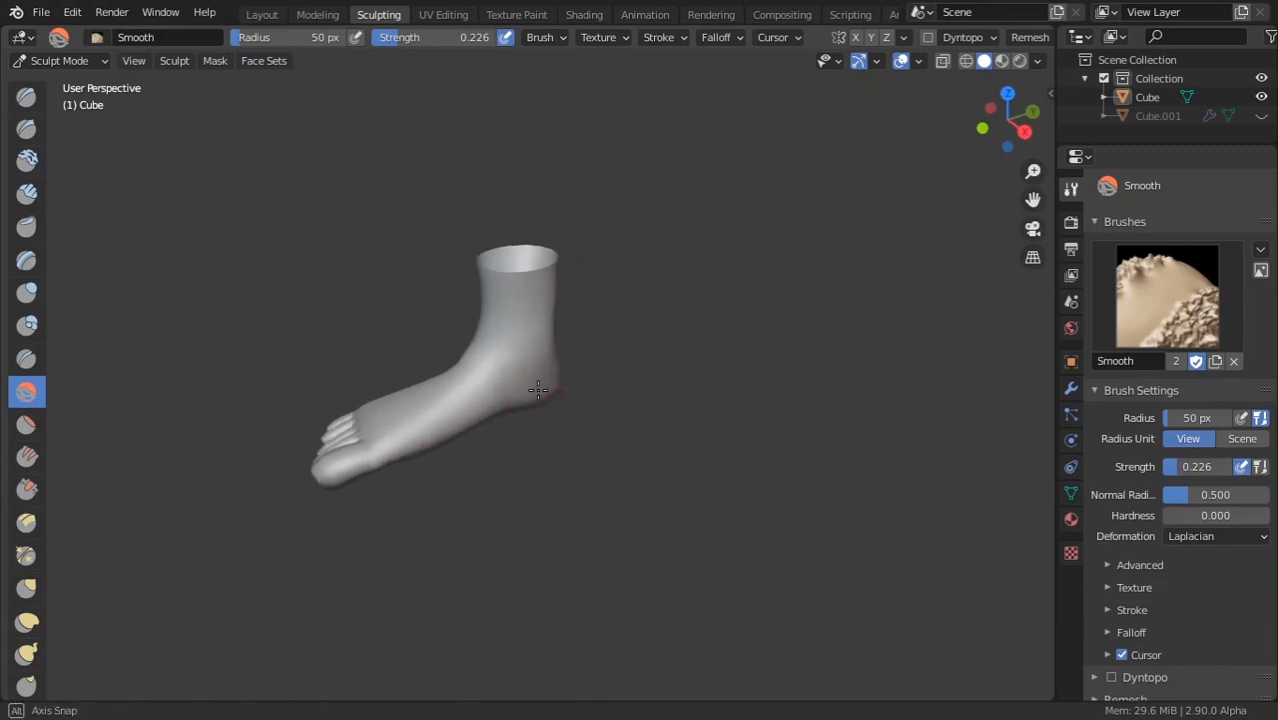
scroll(495, 300, "up", 4)
scroll(430, 375, "down", 4)
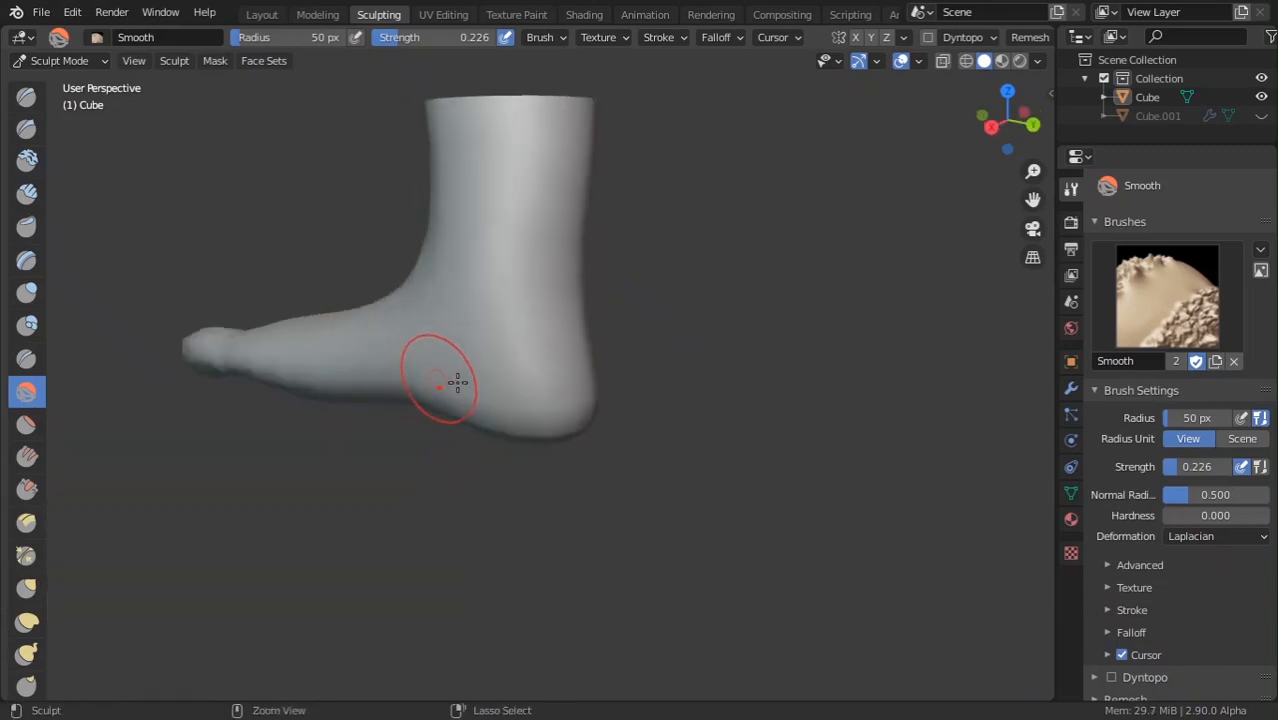
scroll(508, 374, "down", 3)
Examine the sculpted ankle, instep and toes from several sides.
key("Tab")
mouse_move(510, 370)
middle_mouse_down()
mouse_move(576, 311)
mouse_move(571, 428)
middle_mouse_up()
key("Tab")
scroll(576, 312, "up", 1)
scroll(571, 428, "up", 2)
mouse_move(512, 305)
middle_mouse_down()
mouse_move(531, 331)
mouse_move(750, 425)
middle_mouse_up()
middle_click_drag(628, 331, 619, 562)
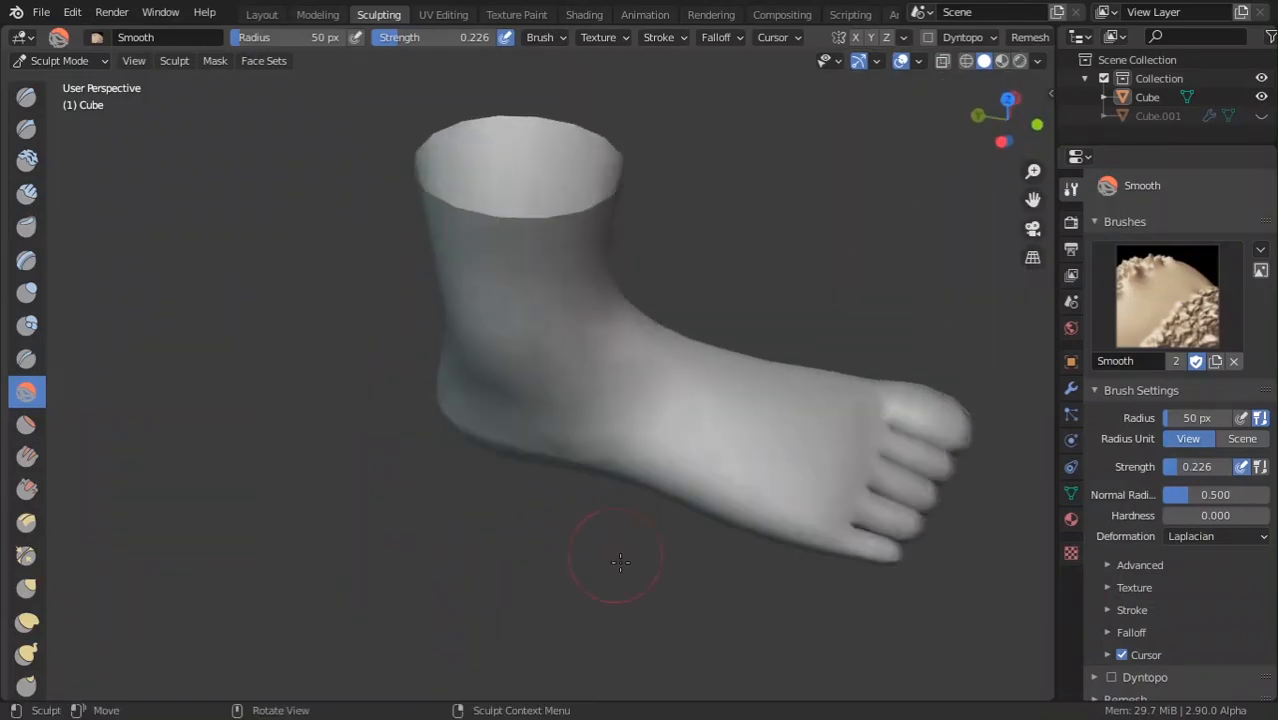
scroll(619, 562, "up", 4)
scroll(693, 491, "down", 4)
mouse_move(700, 491)
middle_mouse_down()
mouse_move(585, 451)
mouse_move(705, 508)
middle_mouse_up()
scroll(700, 496, "down", 2)
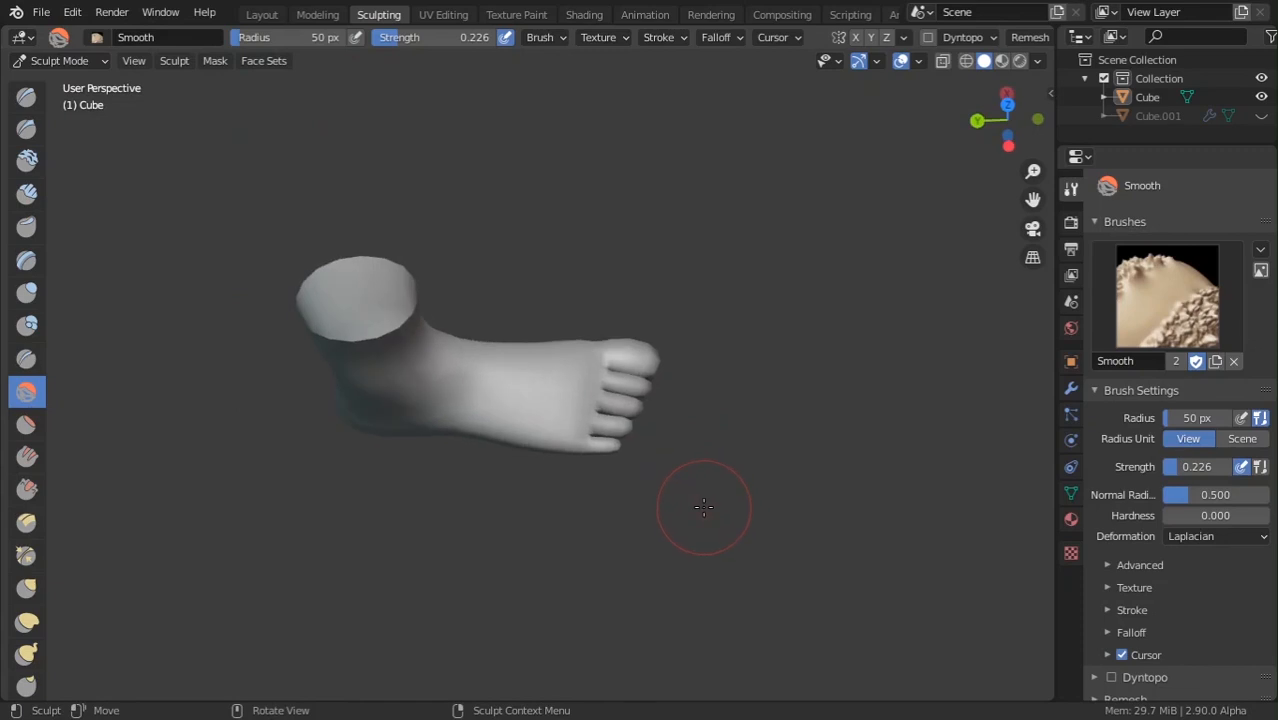
Reshape the small toes in the top view with the Grab brush at 157 px radius.
key("KP_7")
scroll(697, 487, "up", 2)
key("f")
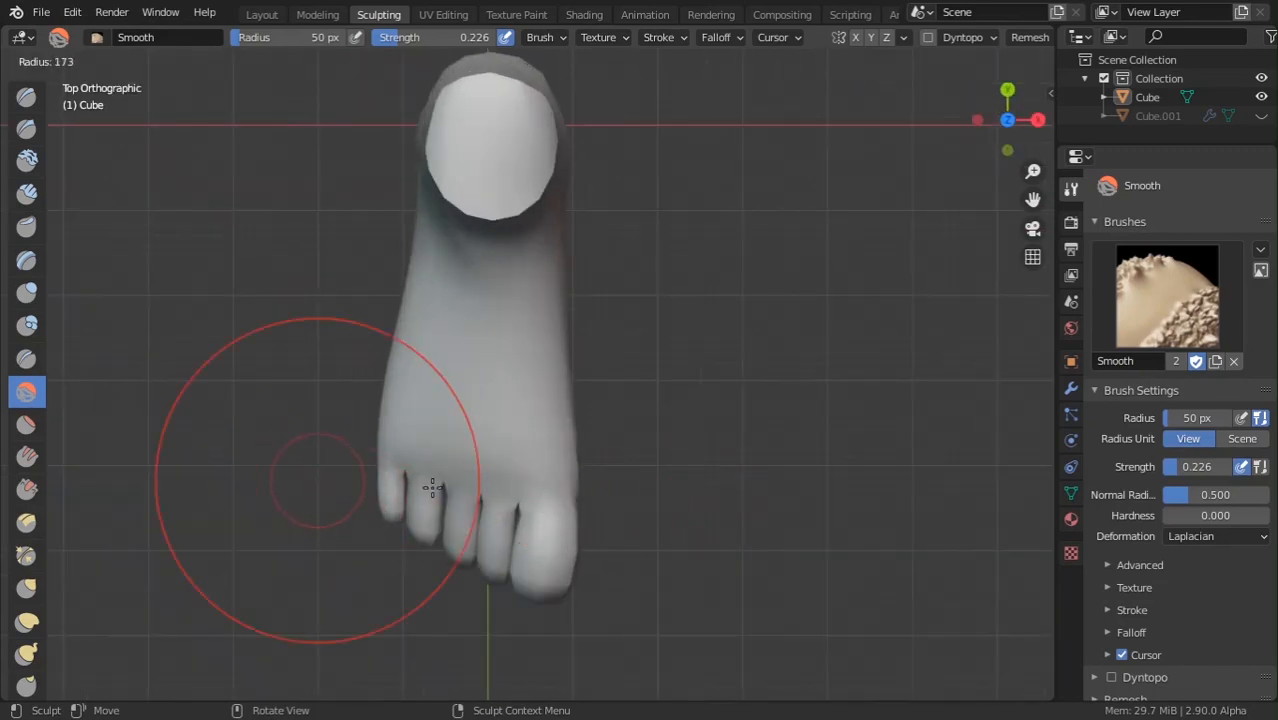
left_click(420, 490)
key("g")
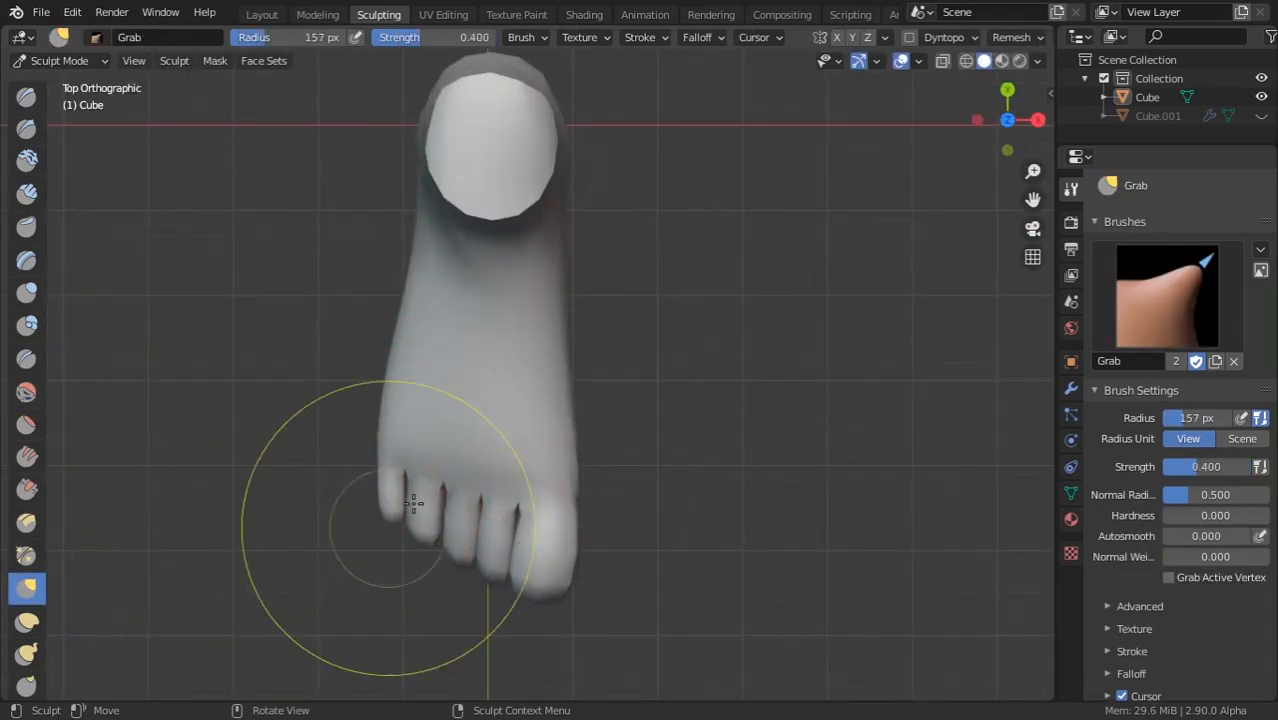
mouse_move(414, 499)
left_mouse_down()
mouse_move(412, 470)
mouse_move(456, 462)
mouse_move(448, 479)
mouse_move(482, 514)
mouse_move(470, 505)
left_mouse_up()
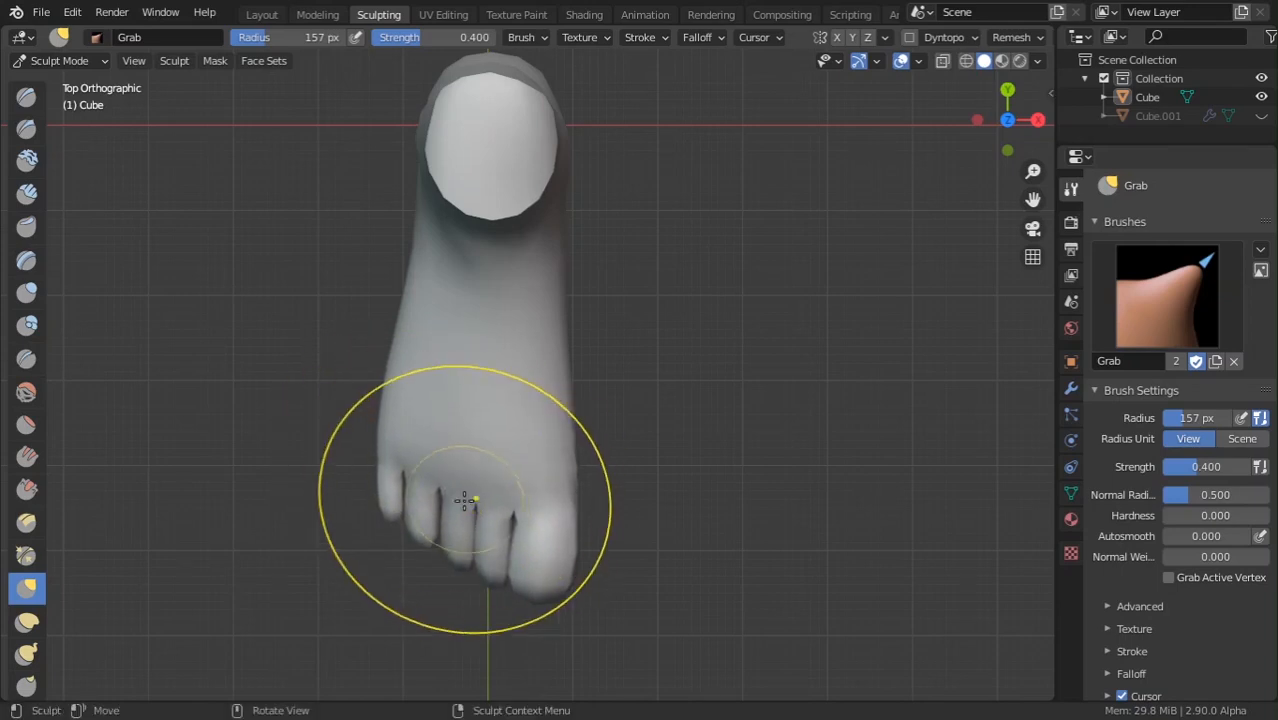
mouse_move(412, 462)
left_mouse_down()
mouse_move(402, 448)
mouse_move(386, 488)
left_mouse_up()
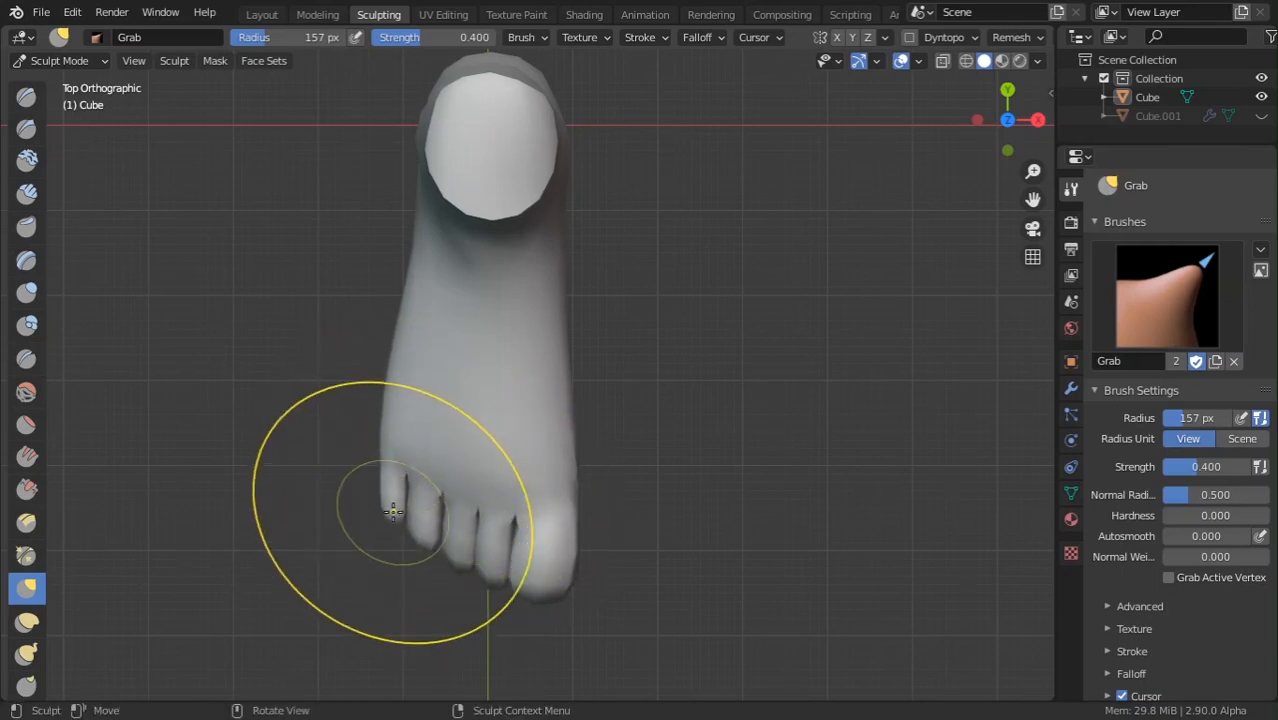
Adjust the forefoot and toes in perspective from the outer side with the Grab brush.
scroll(447, 547, "up", 3)
middle_click_drag(447, 547, 620, 347)
left_click_drag(620, 348, 626, 334)
scroll(648, 336, "up", 2)
mouse_move(681, 288)
left_mouse_down()
mouse_move(683, 263)
mouse_move(618, 211)
left_mouse_up()
scroll(619, 240, "down", 2)
middle_click_drag(619, 240, 590, 337)
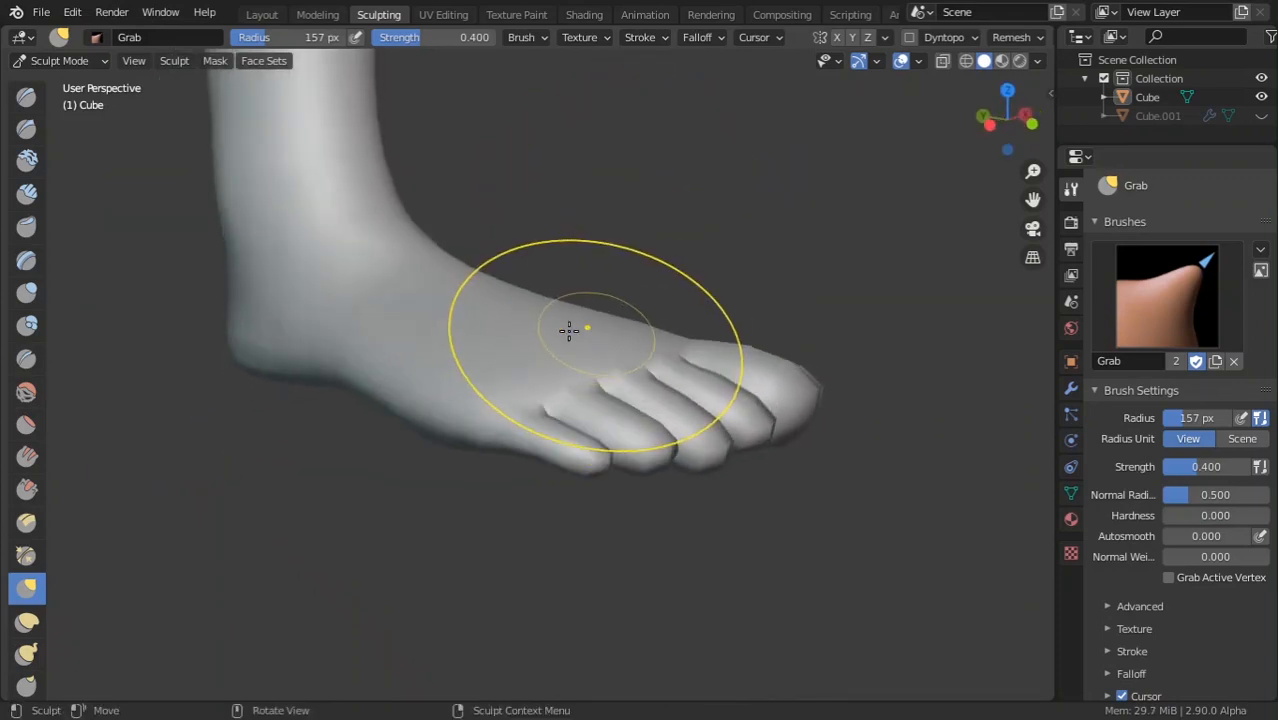
Return to the Layout workspace, then unhide and select the toeless foot Cube.001.
left_click(262, 14)
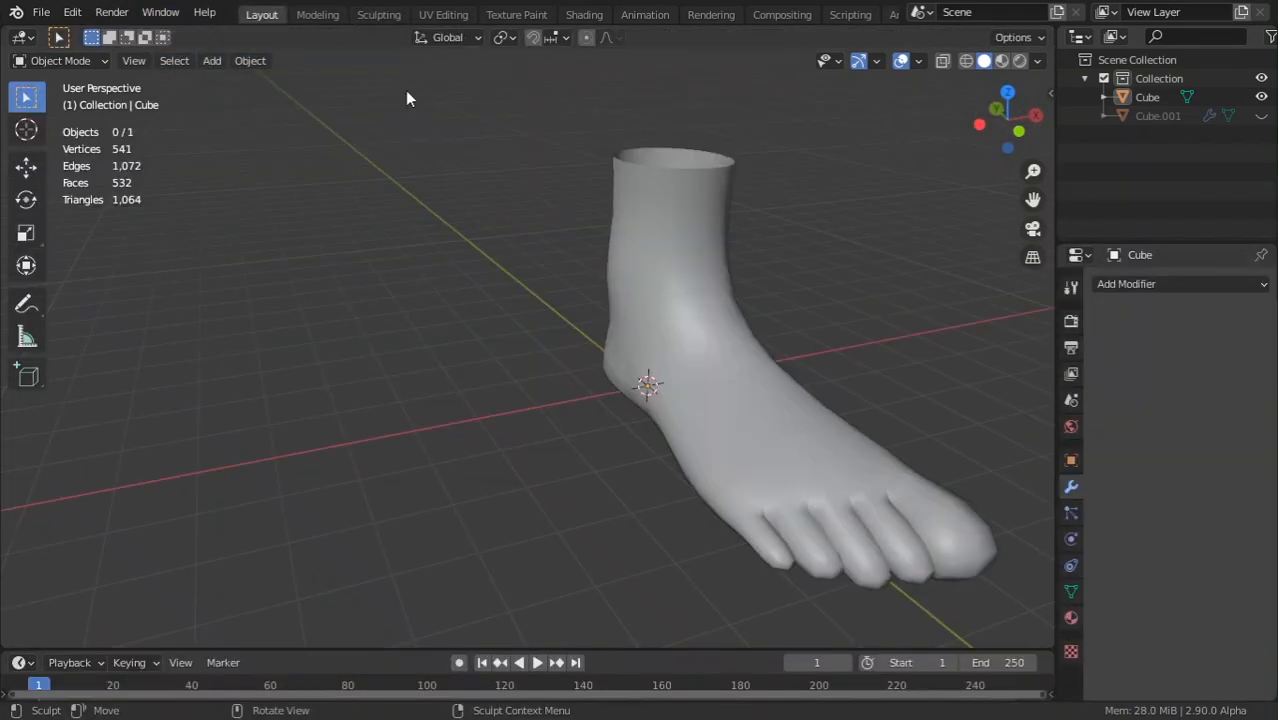
left_click(1261, 116)
scroll(445, 341, "down", 2)
left_click(403, 383)
middle_click_drag(403, 383, 340, 460)
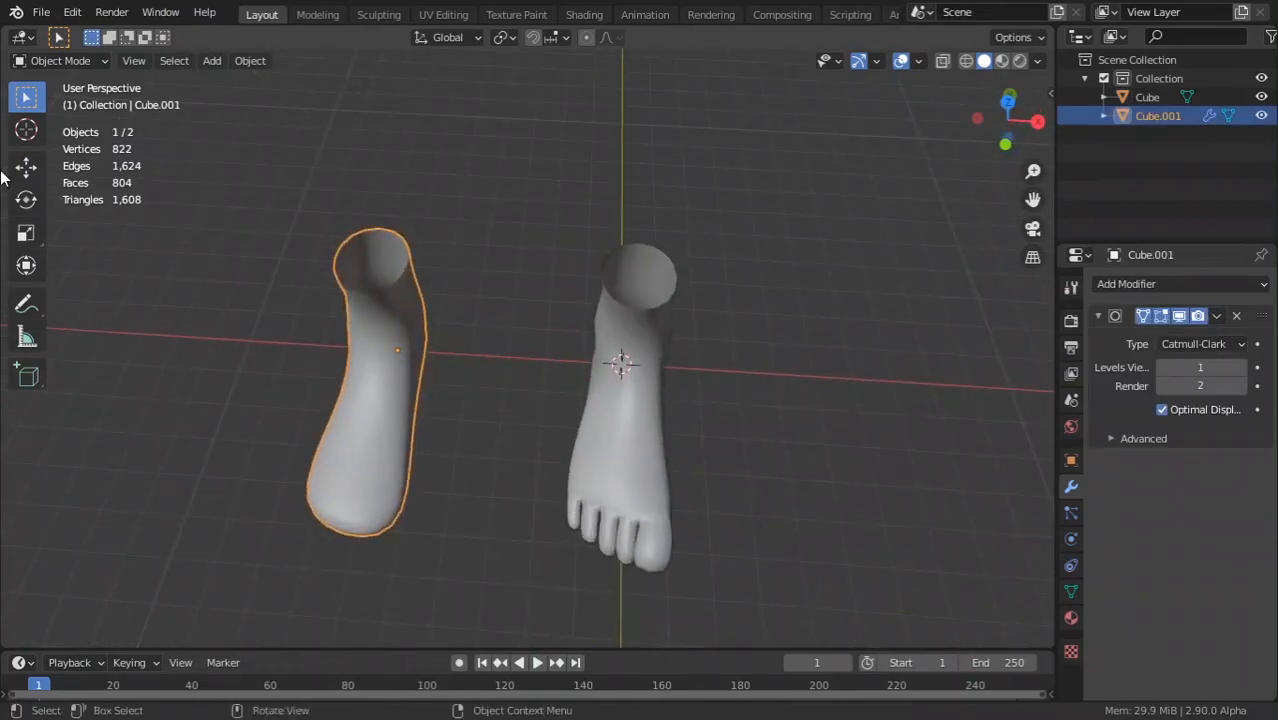
Move the toeless foot 10.272 m along X to the other side of the foot with toes.
left_click(26, 167)
left_click_drag(465, 358, 850, 380)
middle_click_drag(823, 453, 805, 413)
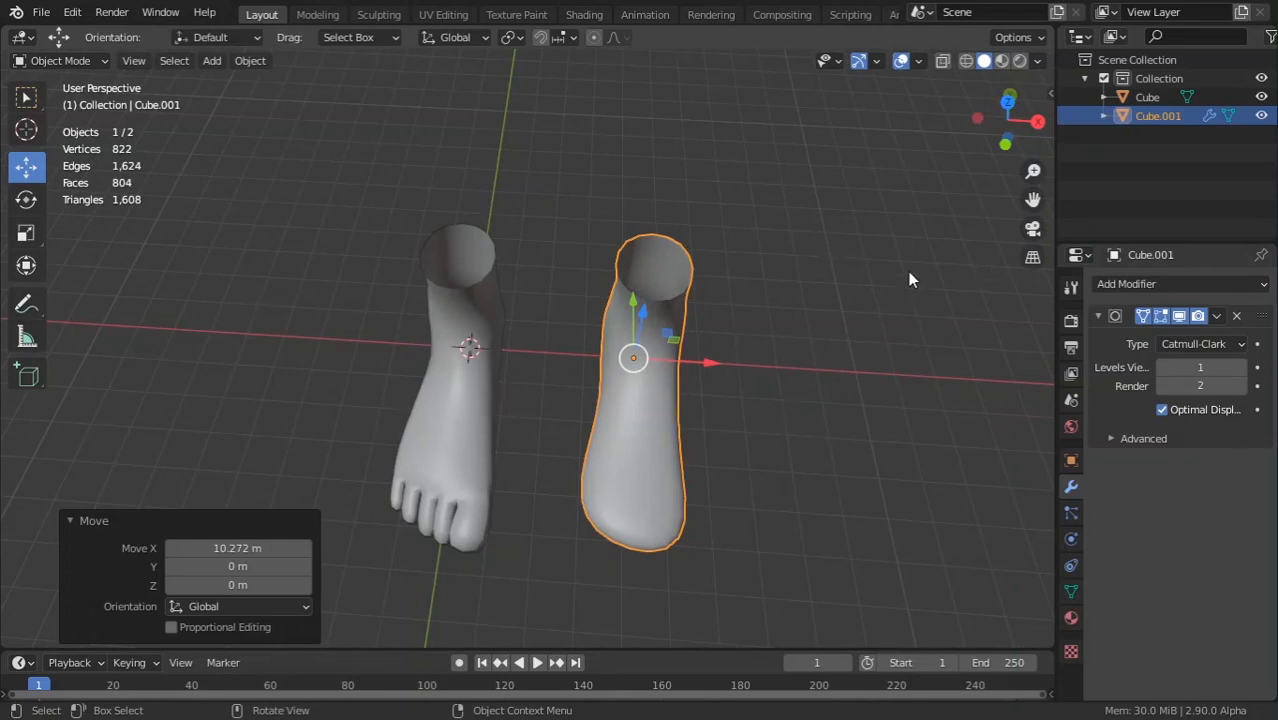
Mirror the toeless foot by scaling it by -1 along the X axis.
key("s")
key("x")
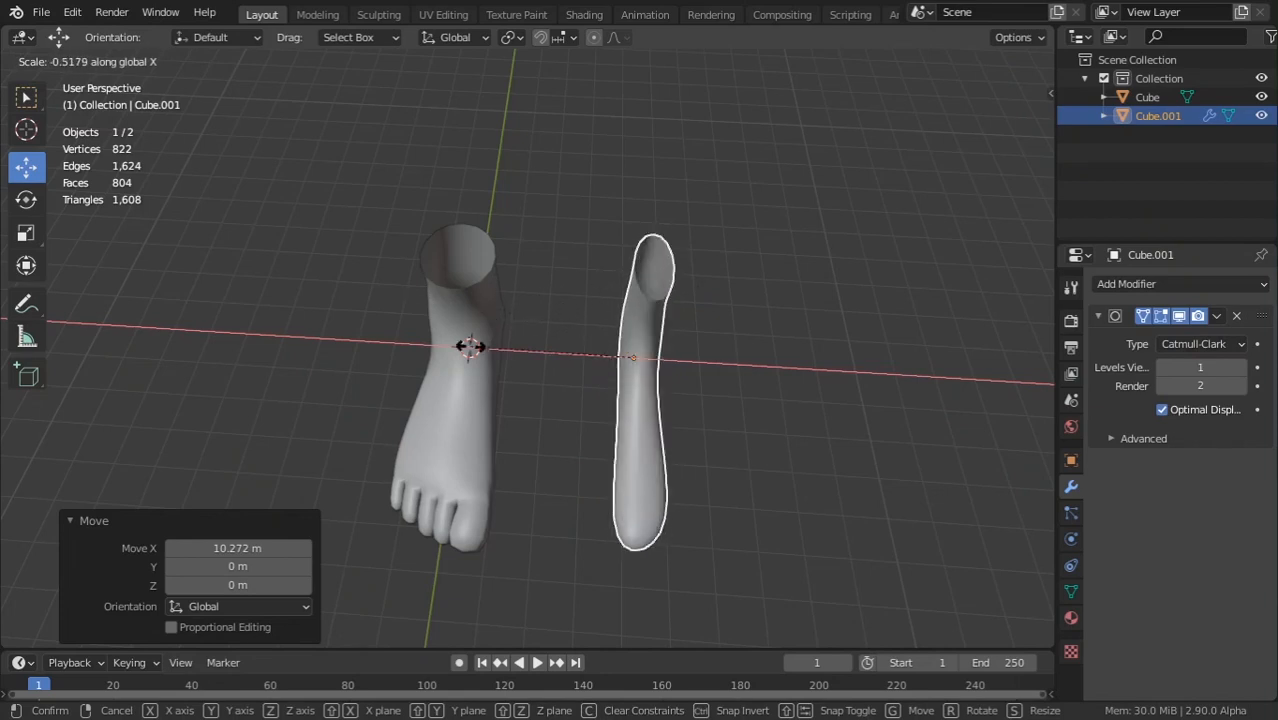
type("-1")
key("Return")
key("Tab")
key("Tab")
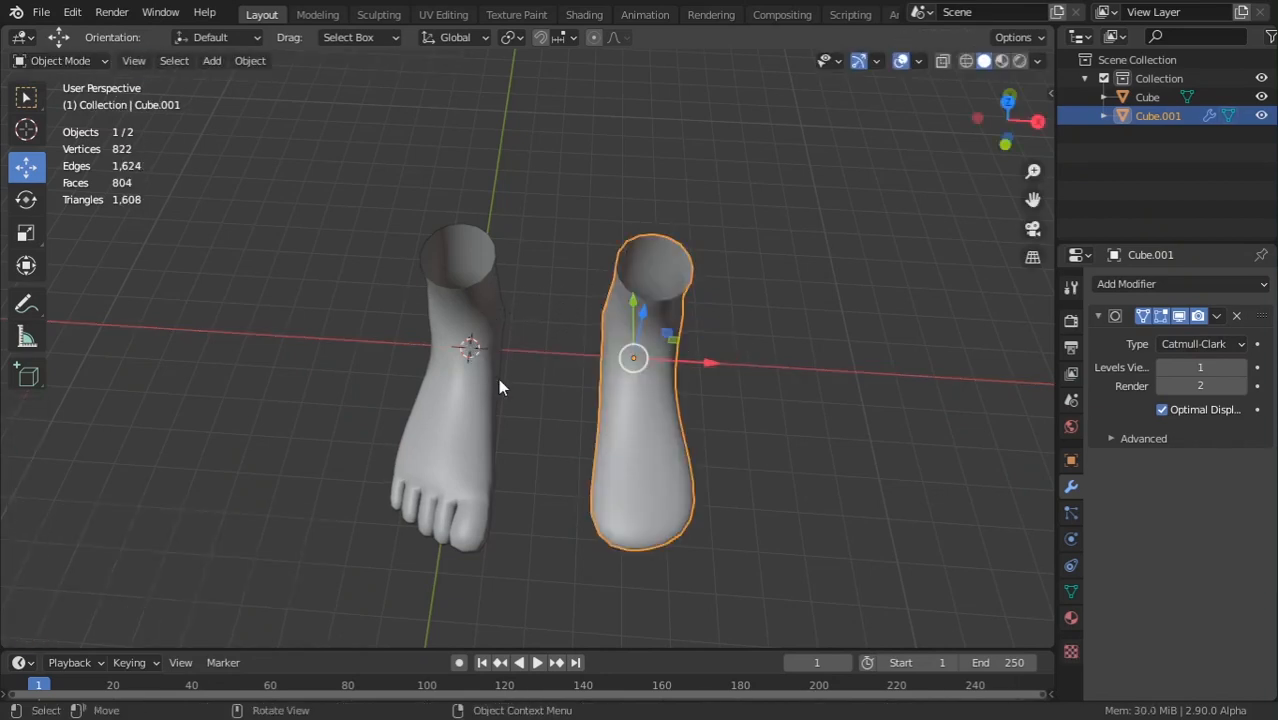
Shift the toeless foot along X to adjust its spacing from the foot with toes, and deselect it.
scroll(510, 400, "down", 4)
left_click(553, 494)
middle_click_drag(553, 500, 610, 358)
left_click(610, 358)
key("g")
key("x")
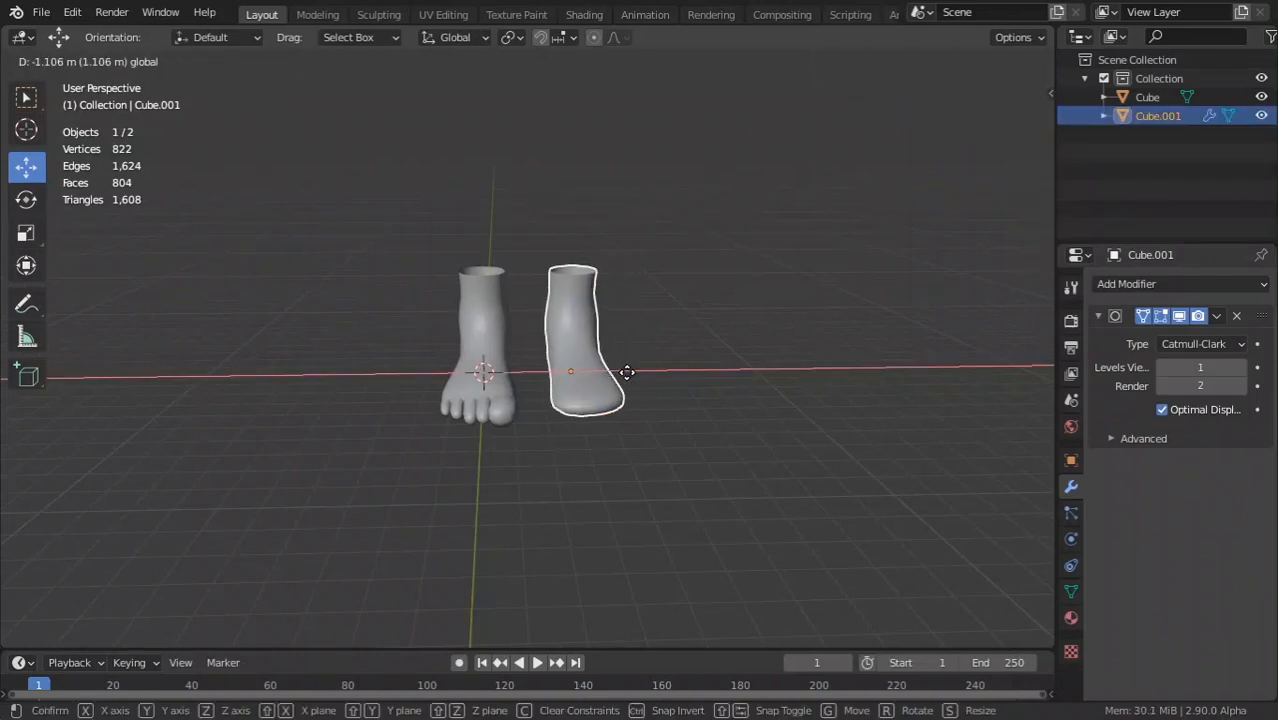
left_click_drag(641, 372, 652, 372)
left_click(623, 491)
middle_click_drag(623, 491, 920, 427)
scroll(713, 487, "up", 2)
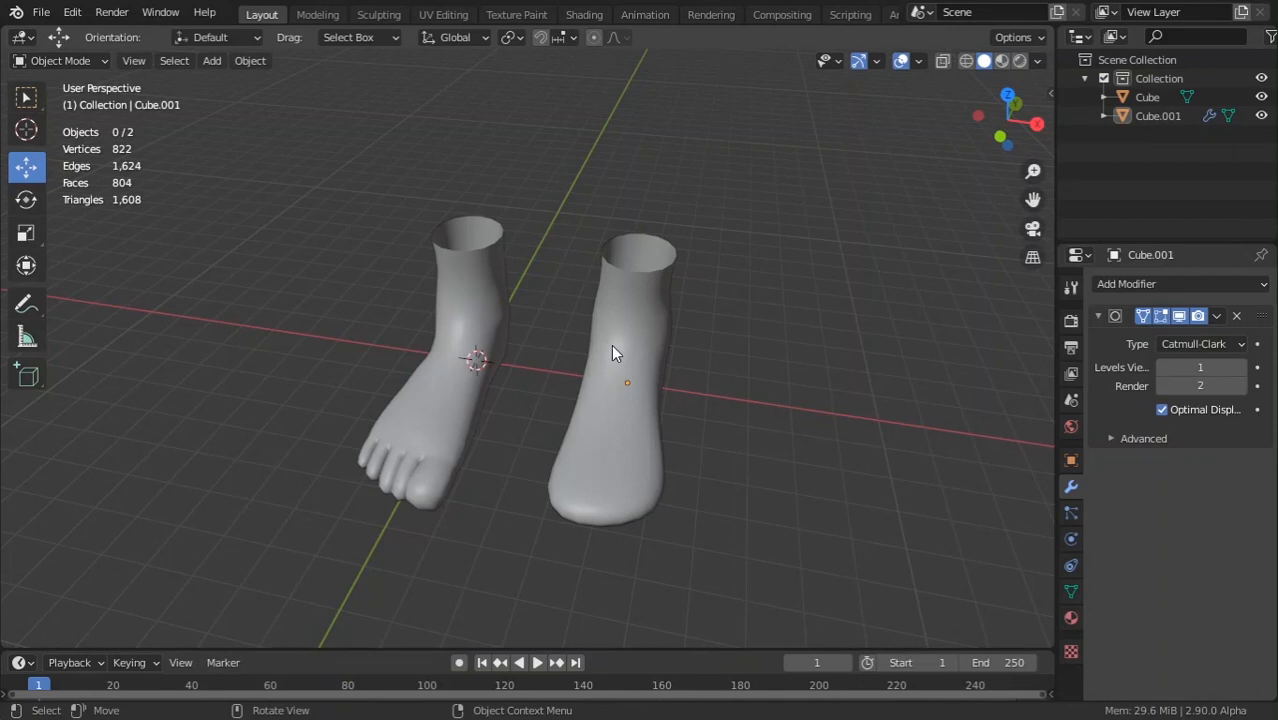
left_click(41, 12)
left_click(89, 390)
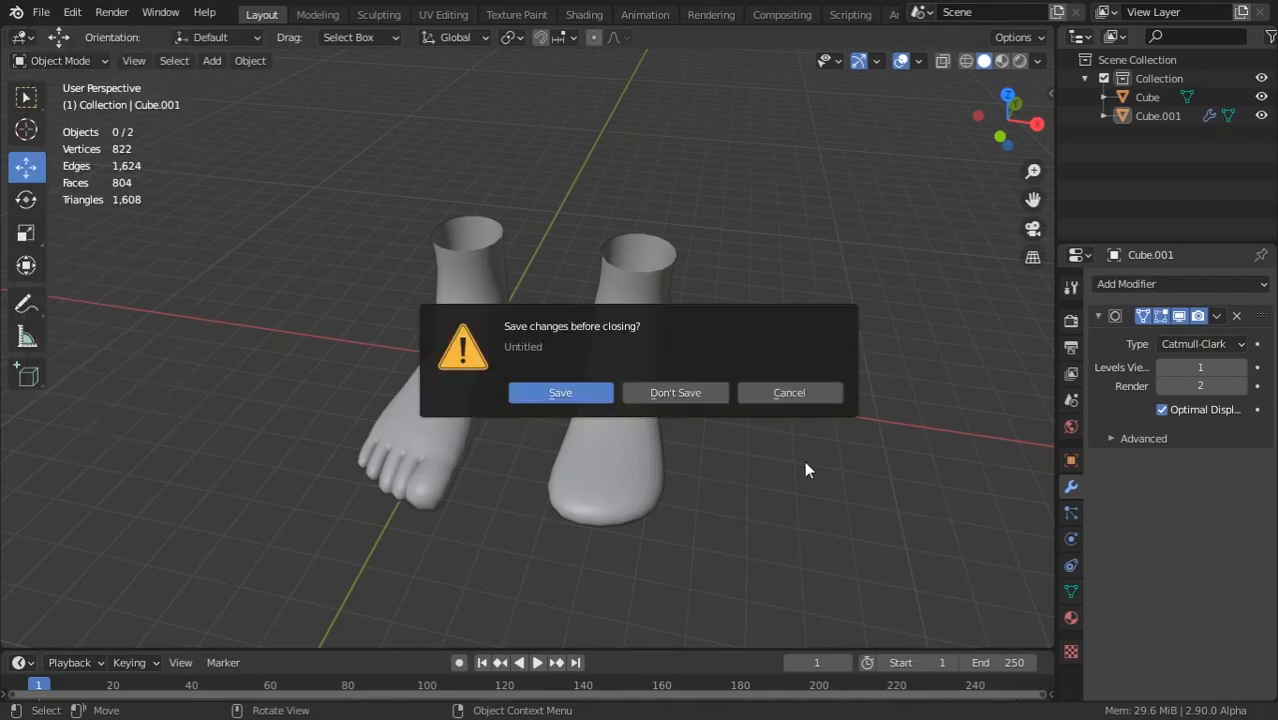
left_click(789, 392)
key("alt+Tab")
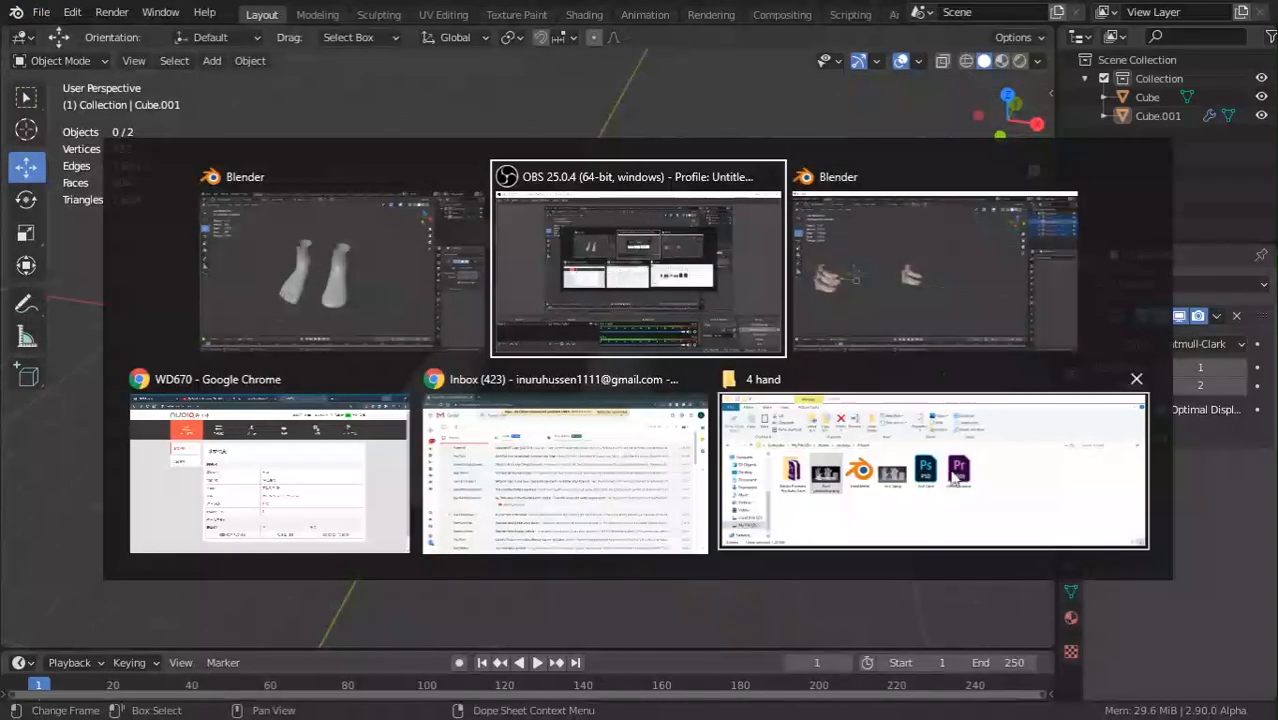